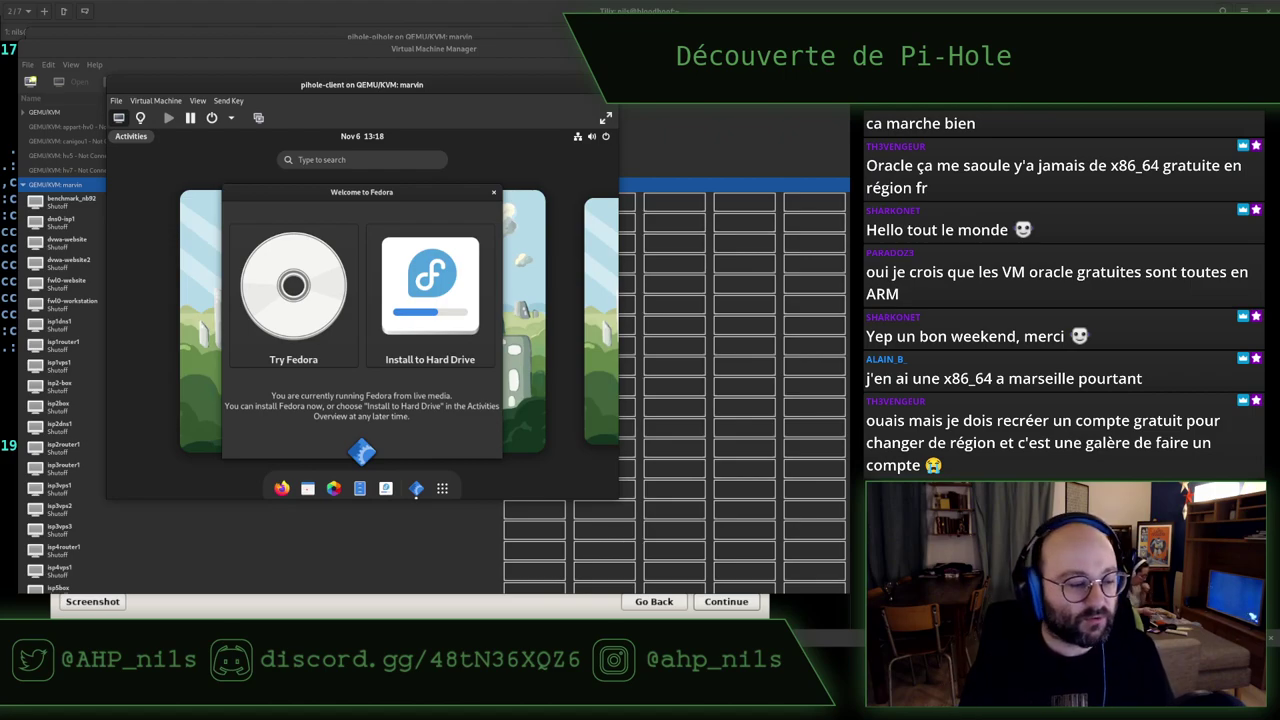
Accept the UTC system clock and finish the Debian 11 installation so the pihole VM reboots
{"action": "left_click", "coordinate": [363, 184]}
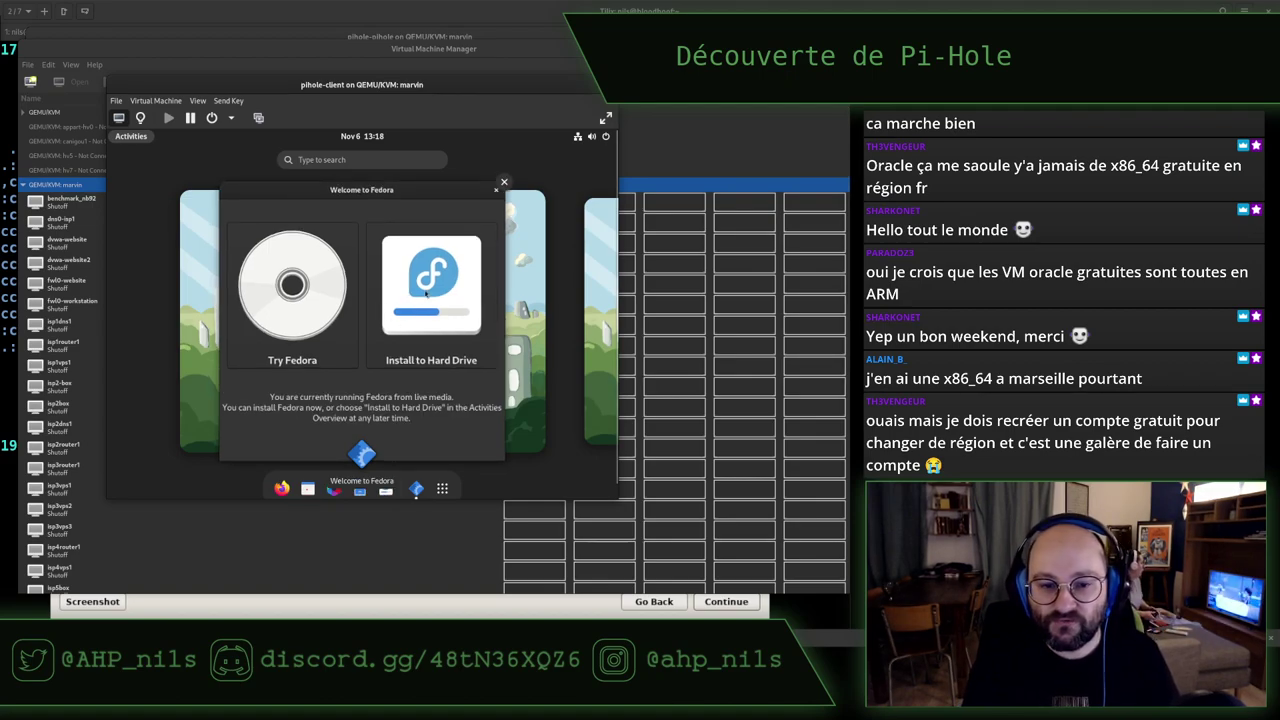
{"action": "left_click", "coordinate": [425, 298]}
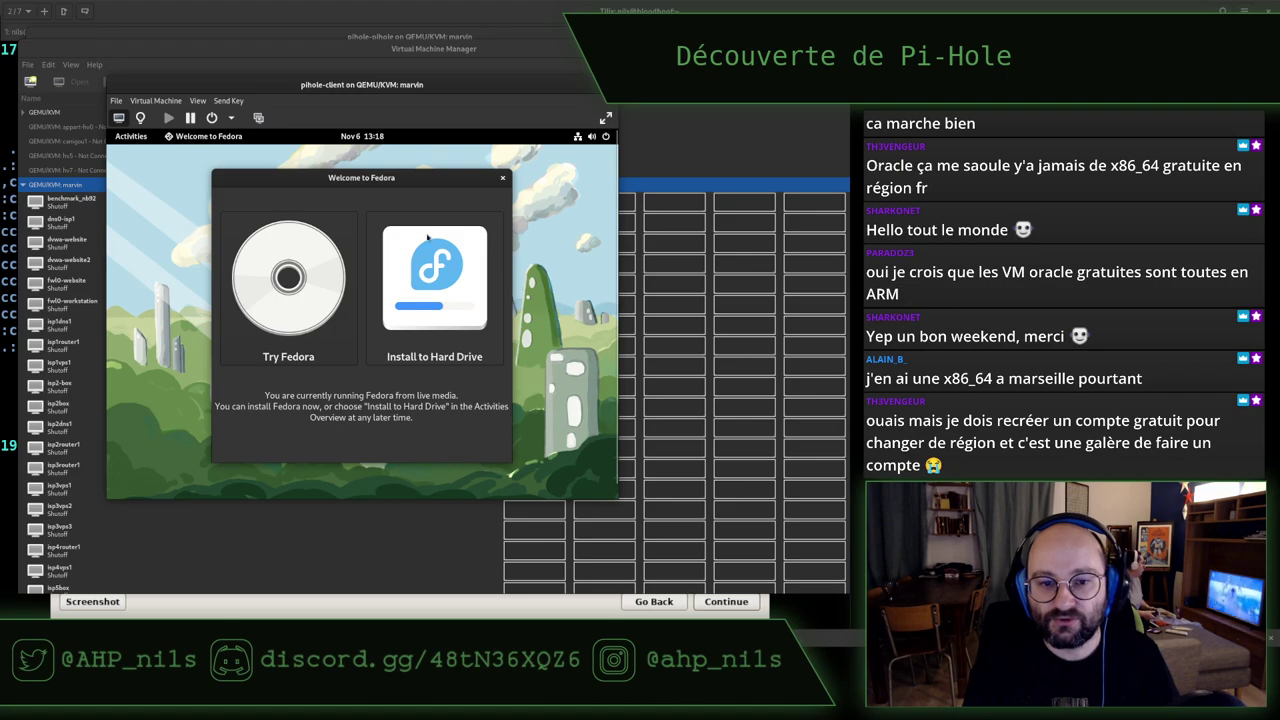
{"action": "key", "text": "super"}
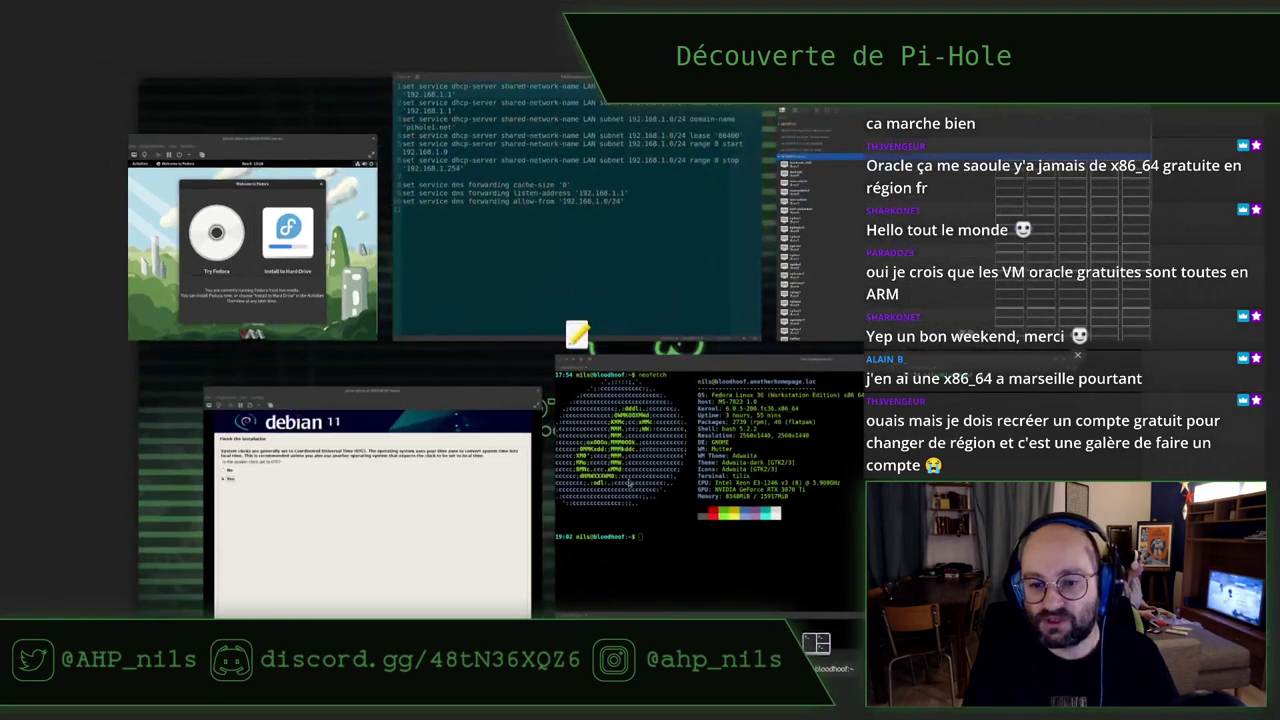
{"action": "left_click", "coordinate": [450, 490]}
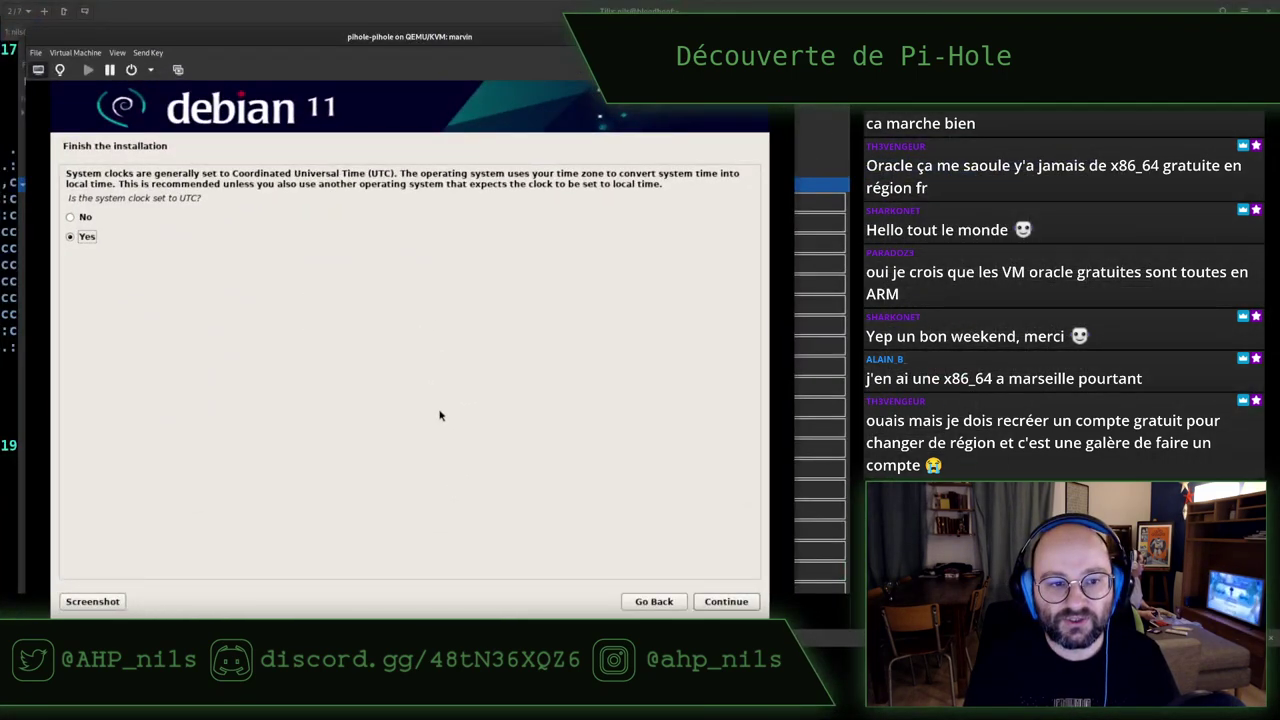
{"action": "key", "text": "Return"}
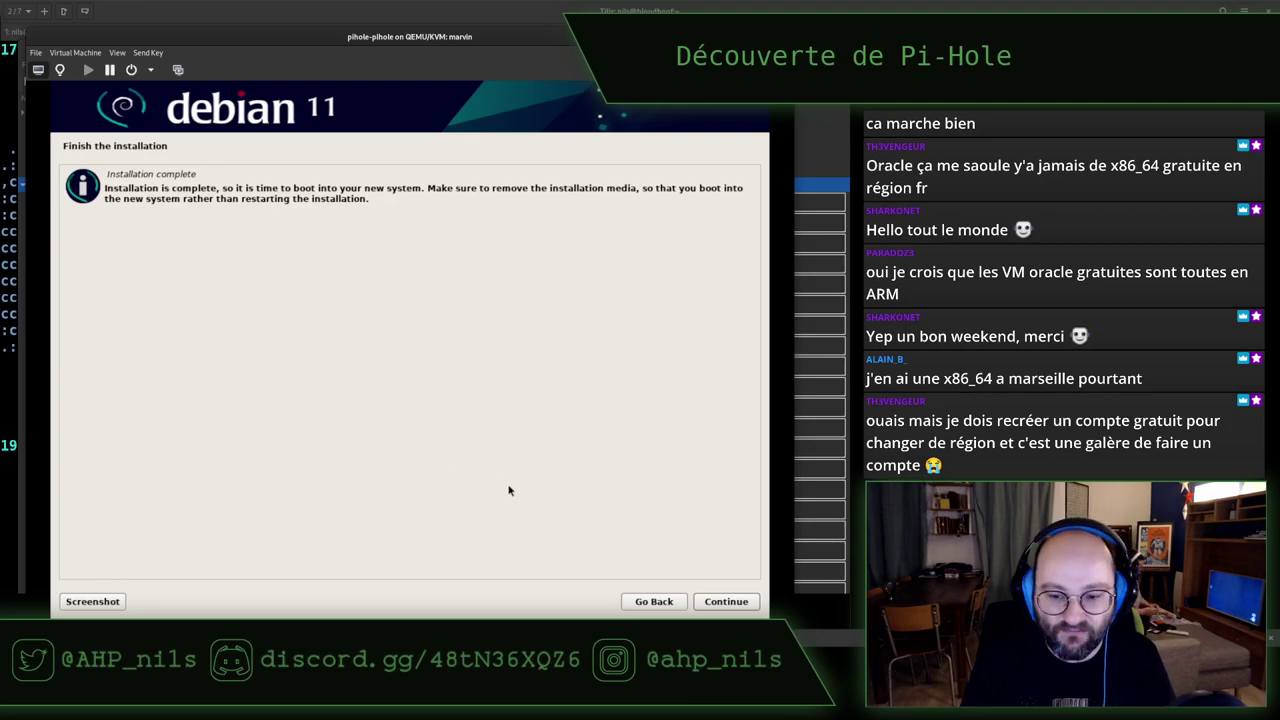
{"action": "left_click", "coordinate": [722, 601]}
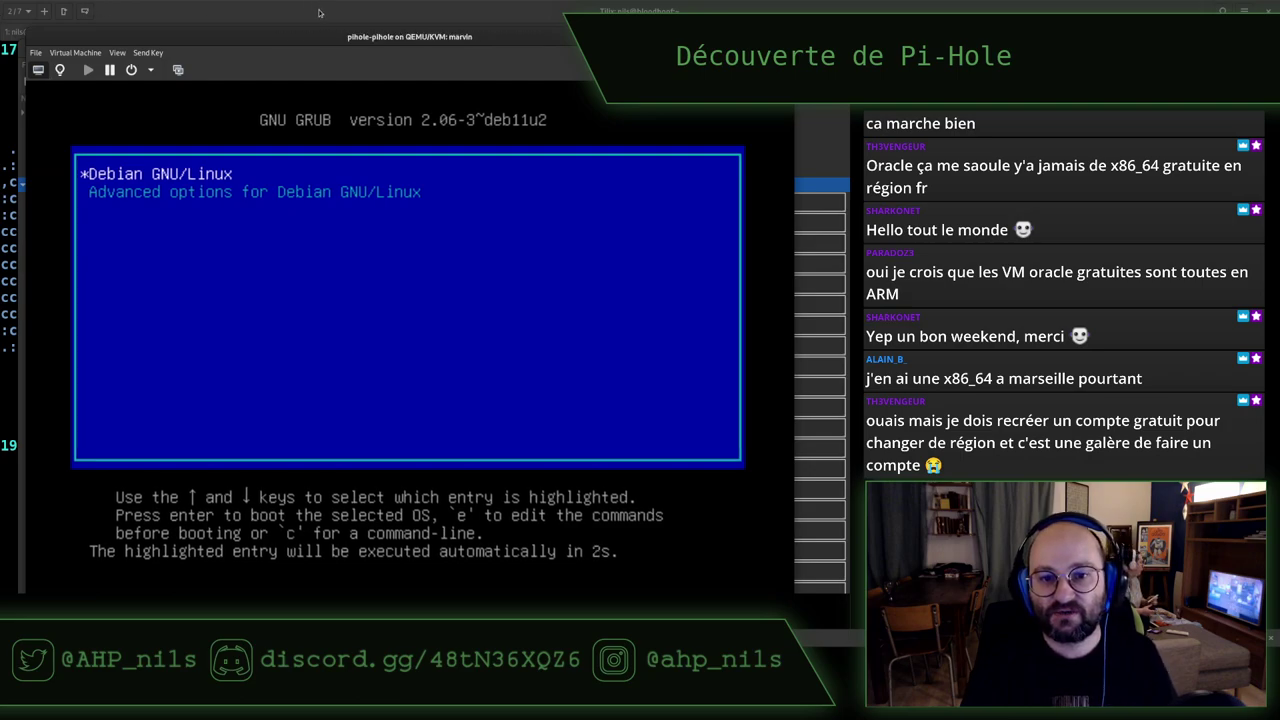
{"action": "key", "text": "super"}
Launch Install to Hard Drive on the Fedora client VM, enlarge its window and scale the display
{"action": "left_click", "coordinate": [257, 251]}
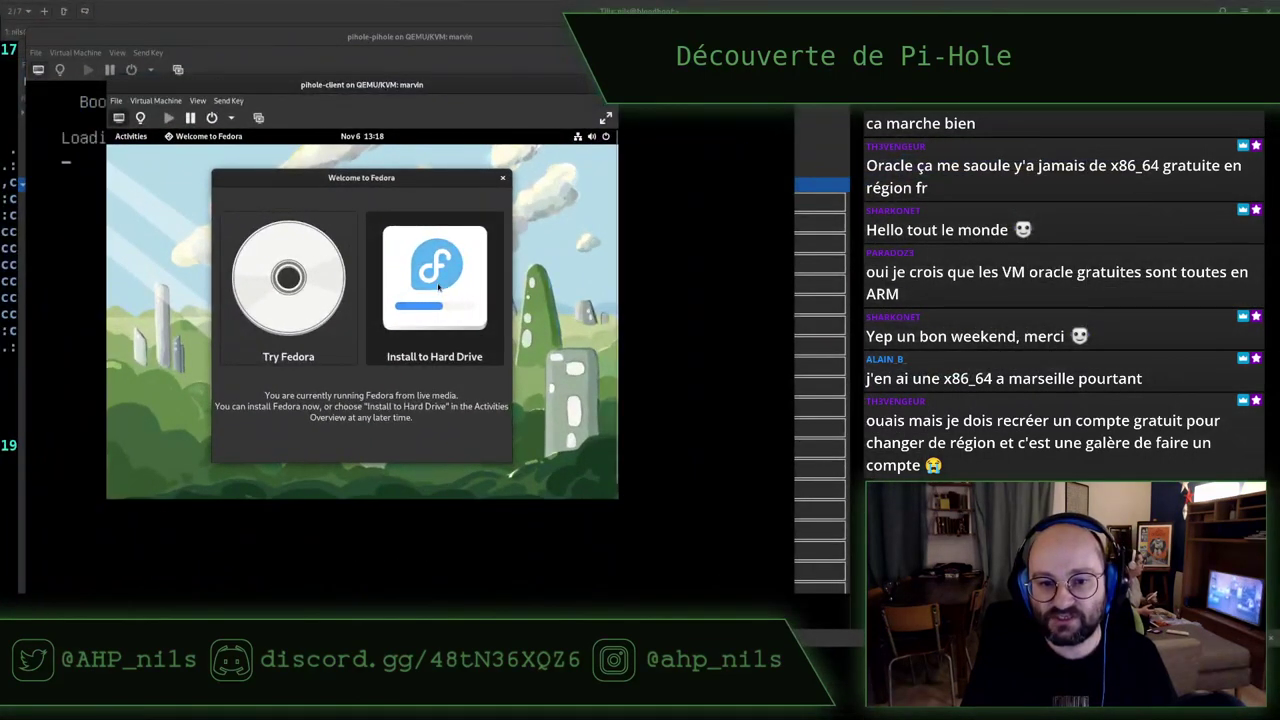
{"action": "left_click", "coordinate": [437, 287]}
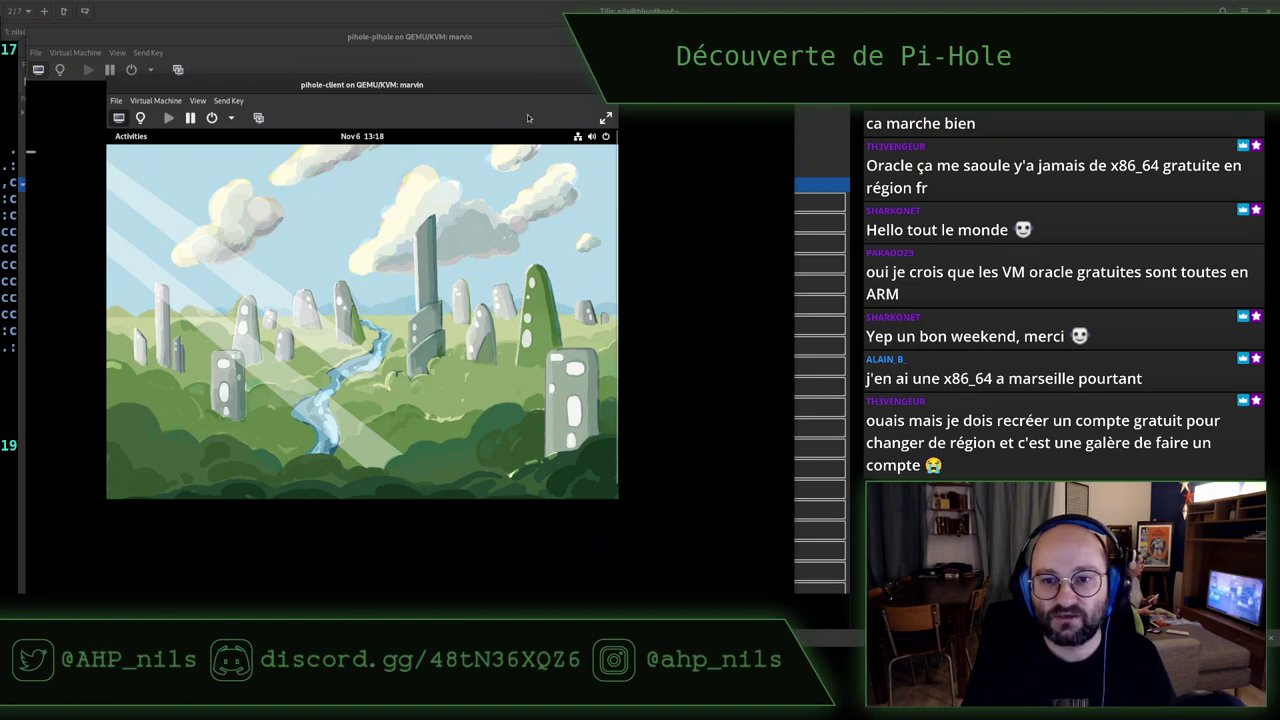
{"action": "left_click_drag", "start_coordinate": [488, 88], "coordinate": [406, 42]}
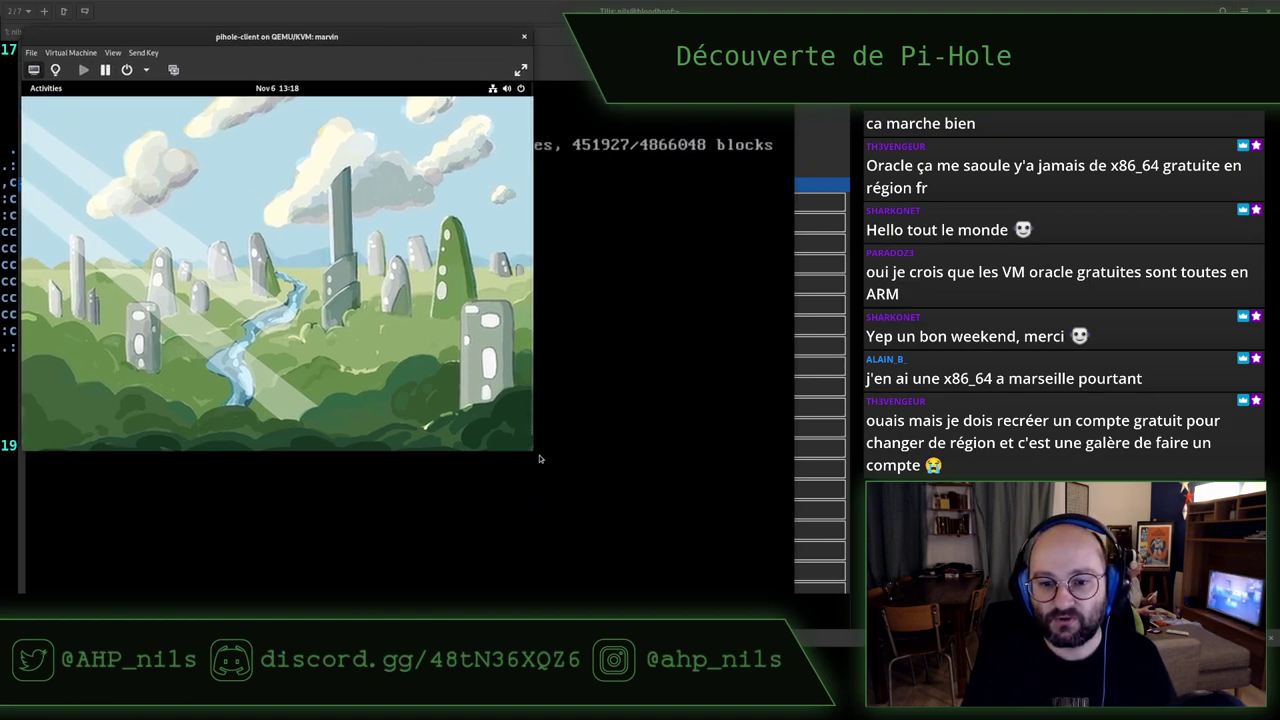
{"action": "left_click_drag", "start_coordinate": [537, 453], "coordinate": [762, 583]}
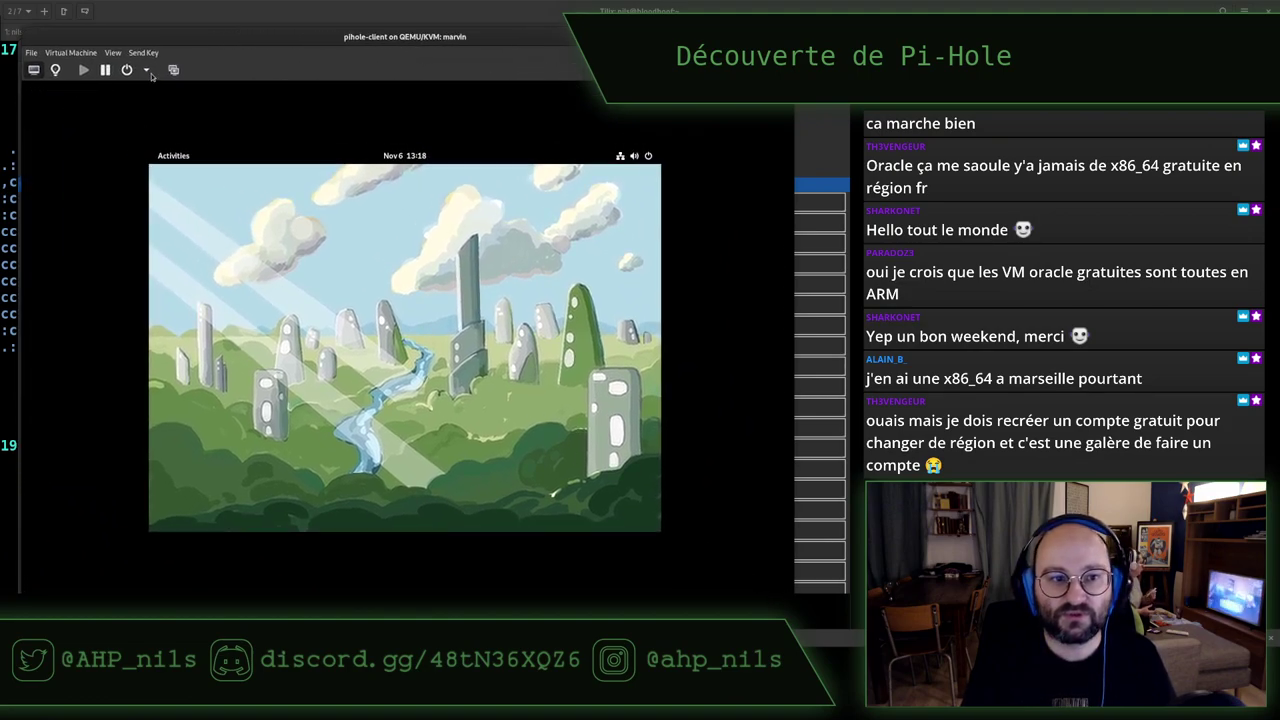
{"action": "left_click", "coordinate": [113, 52]}
{"action": "mouse_move", "coordinate": [140, 134]}
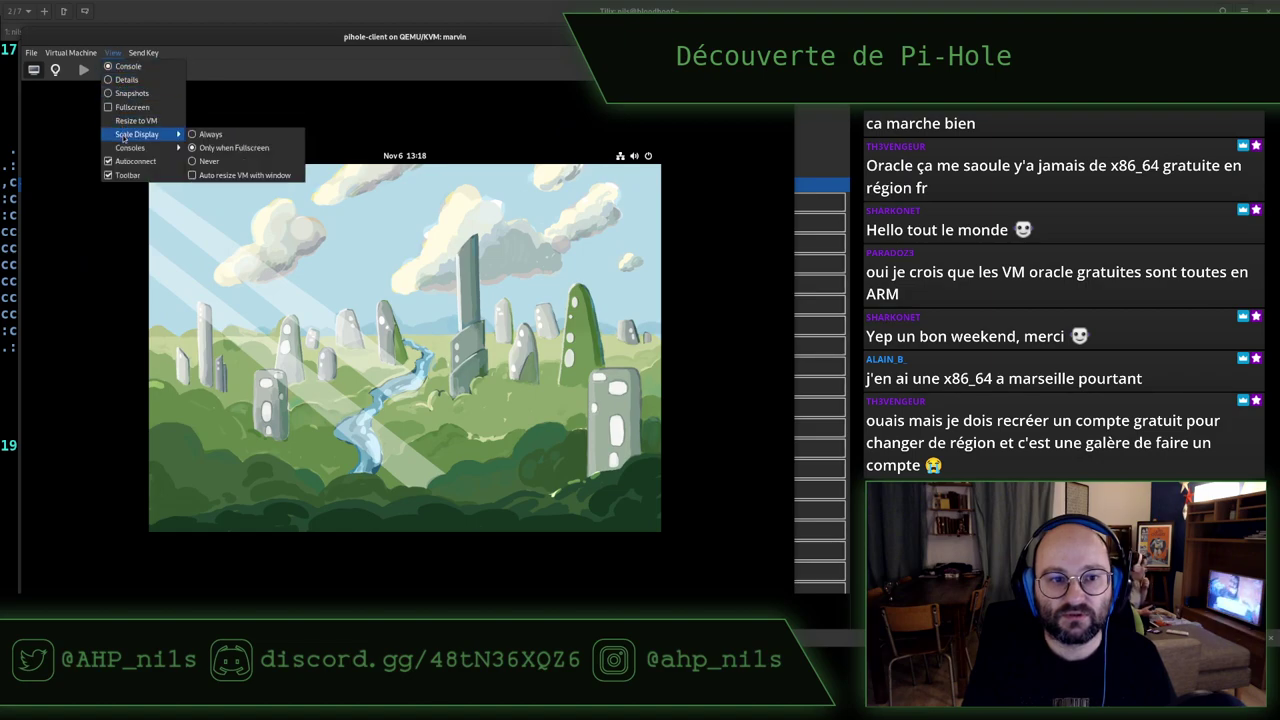
{"action": "left_click", "coordinate": [215, 142]}
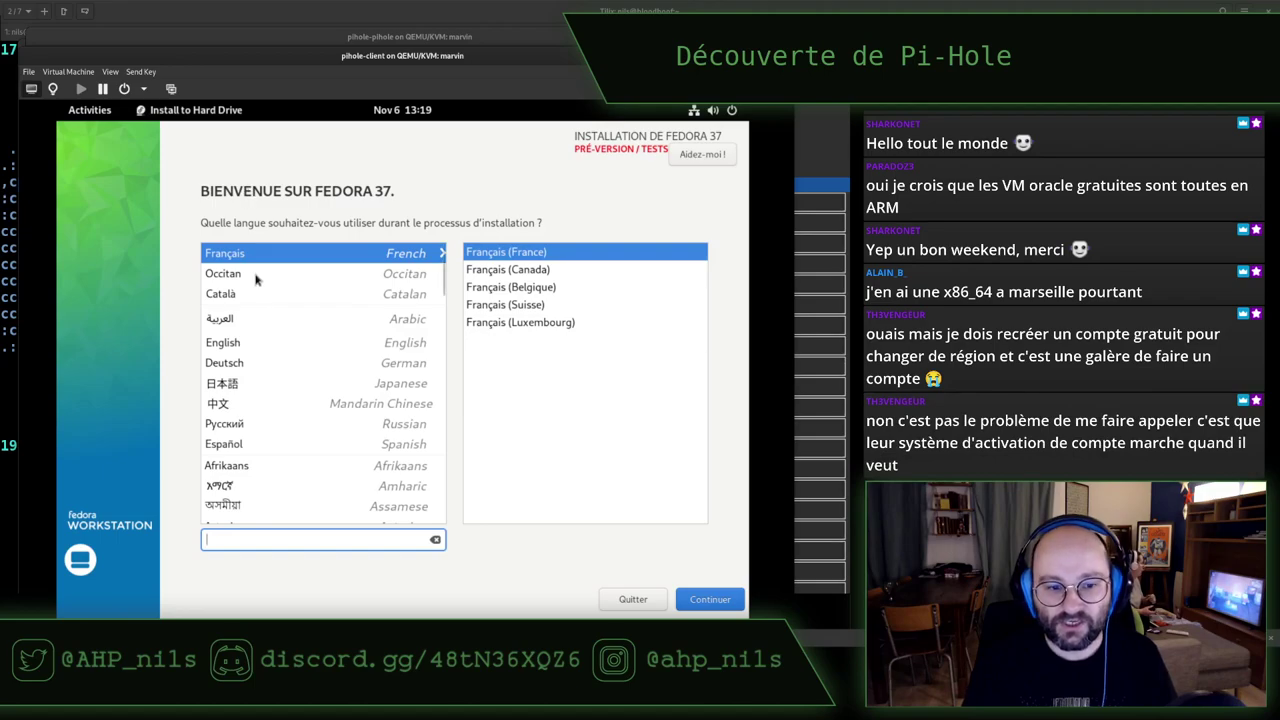
Choose English, keep the automatic disk selection, and begin the Fedora 37 installation
{"action": "left_click", "coordinate": [245, 347]}
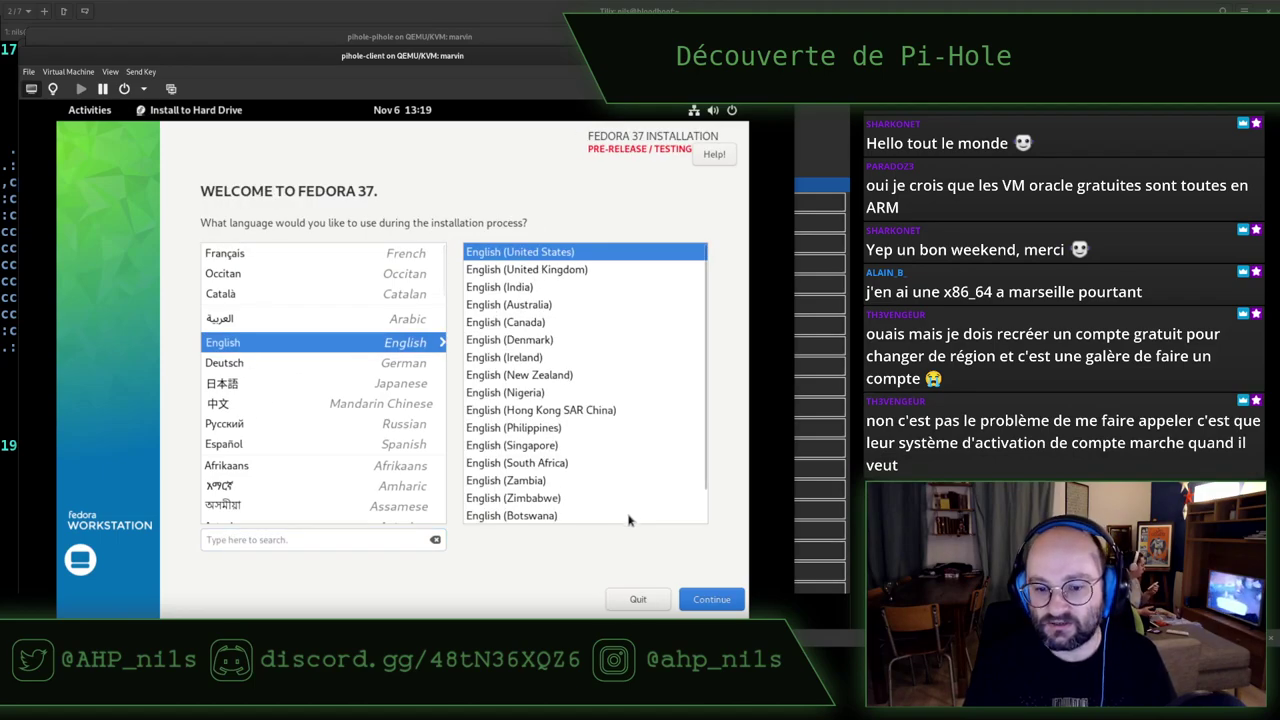
{"action": "left_click", "coordinate": [711, 599]}
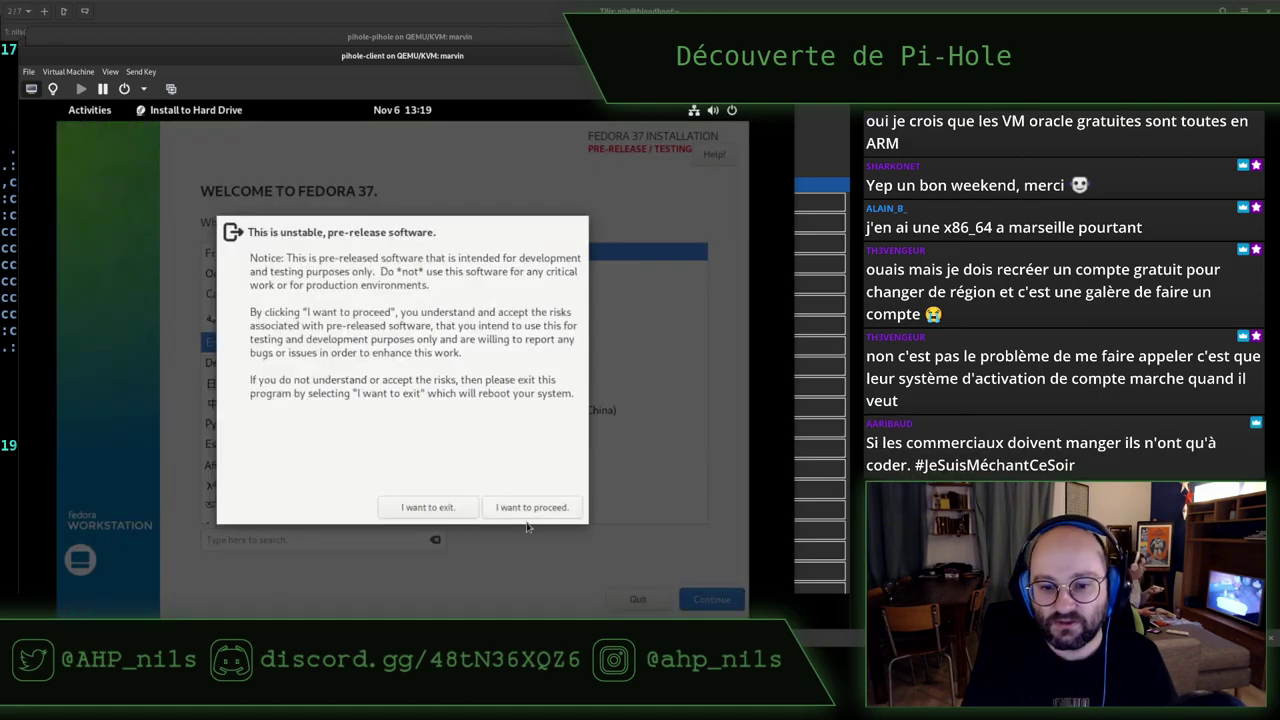
{"action": "left_click", "coordinate": [531, 507]}
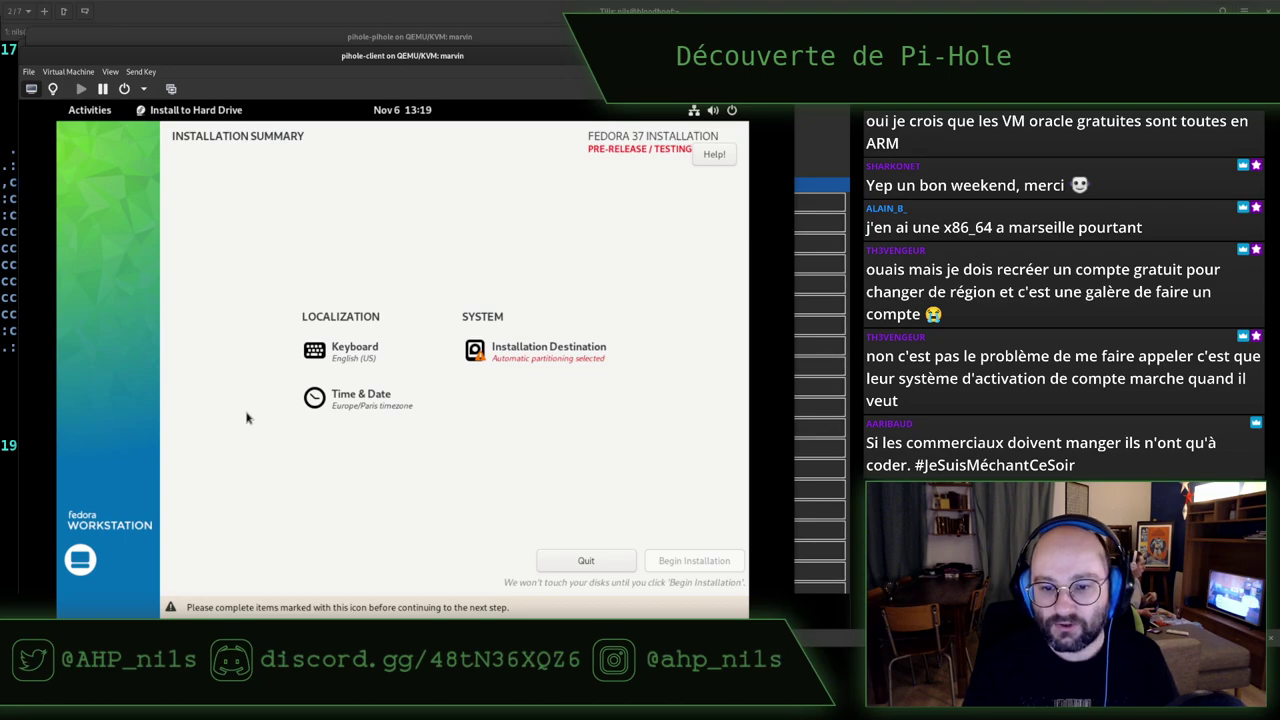
{"action": "left_click", "coordinate": [527, 358]}
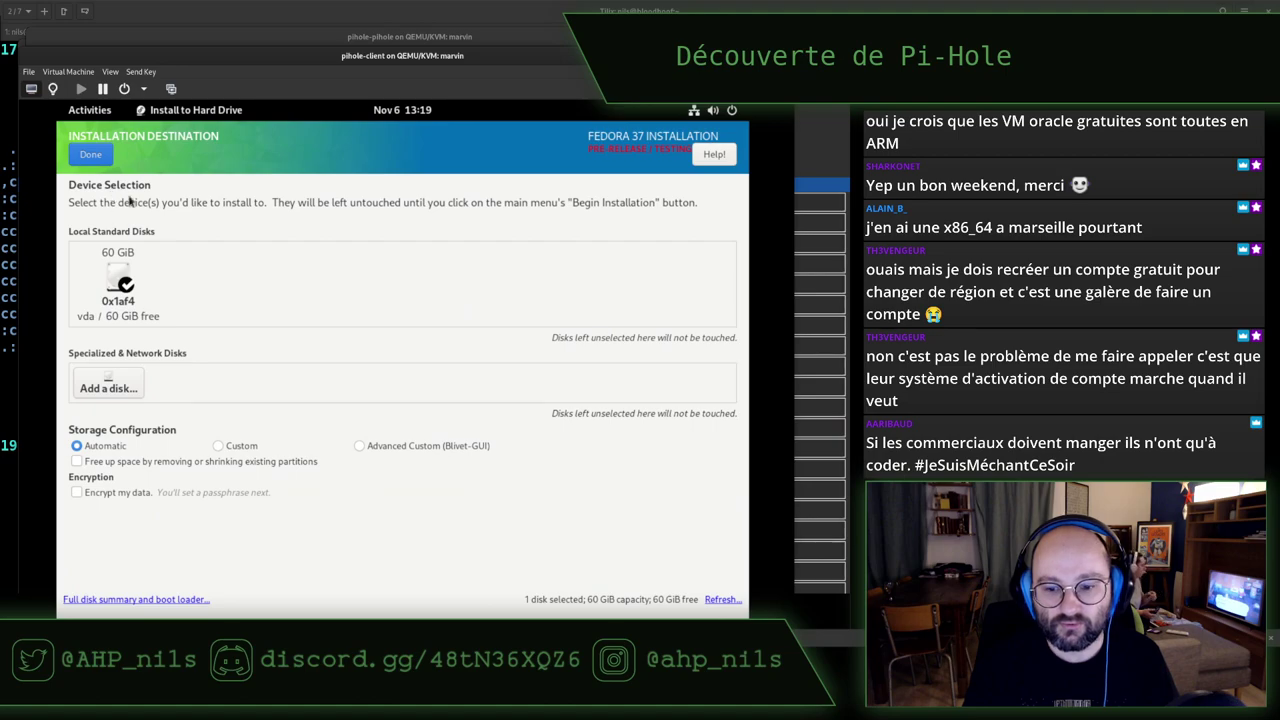
{"action": "left_click", "coordinate": [90, 156]}
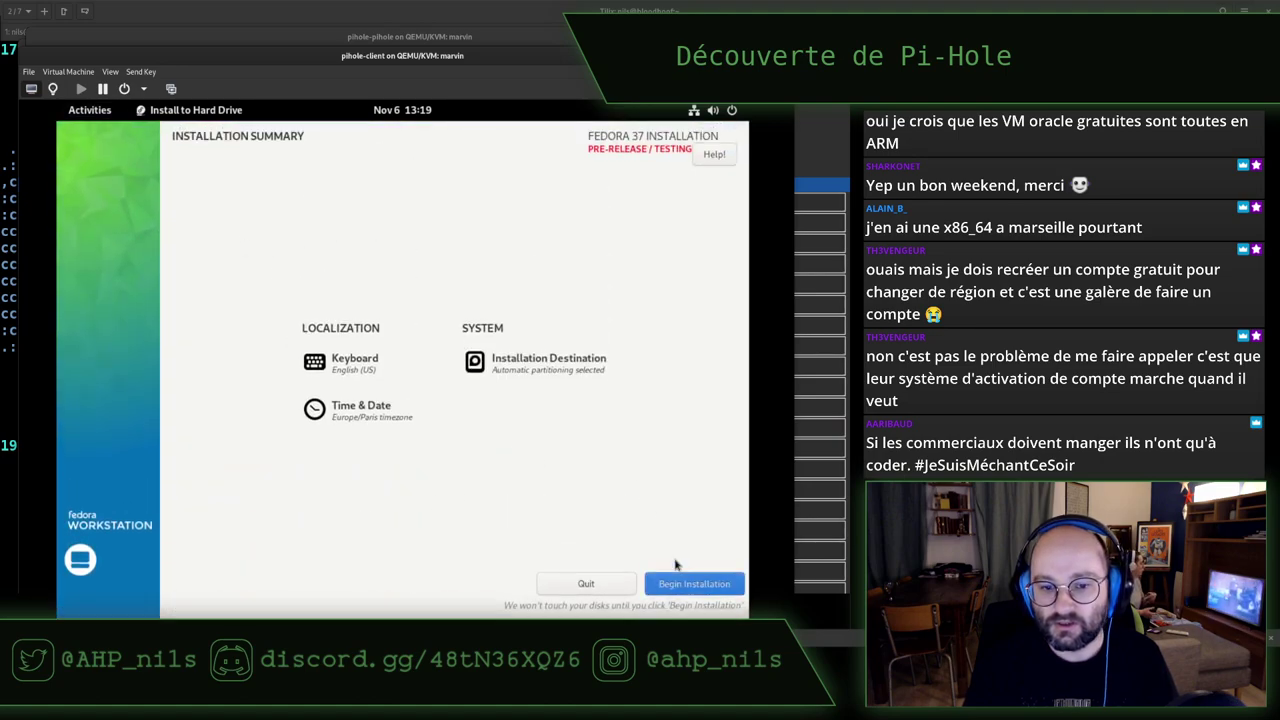
{"action": "left_click", "coordinate": [680, 582]}
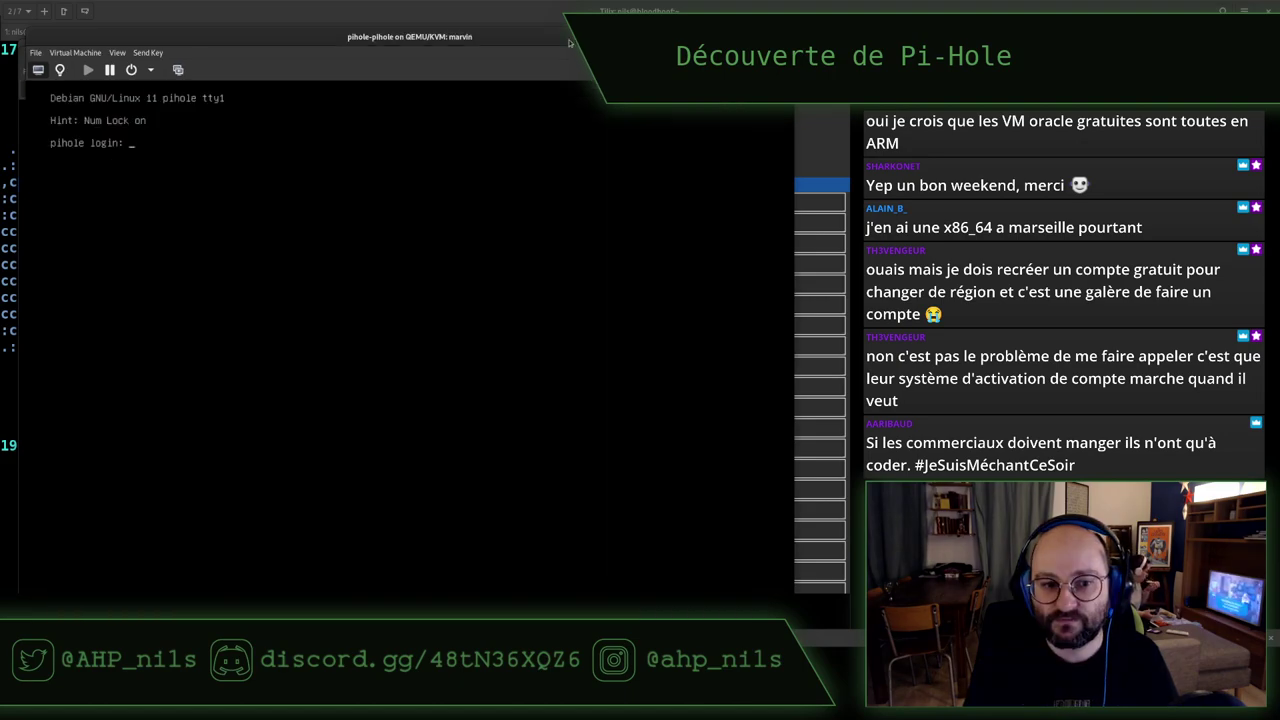
{"action": "left_click", "coordinate": [573, 40]}
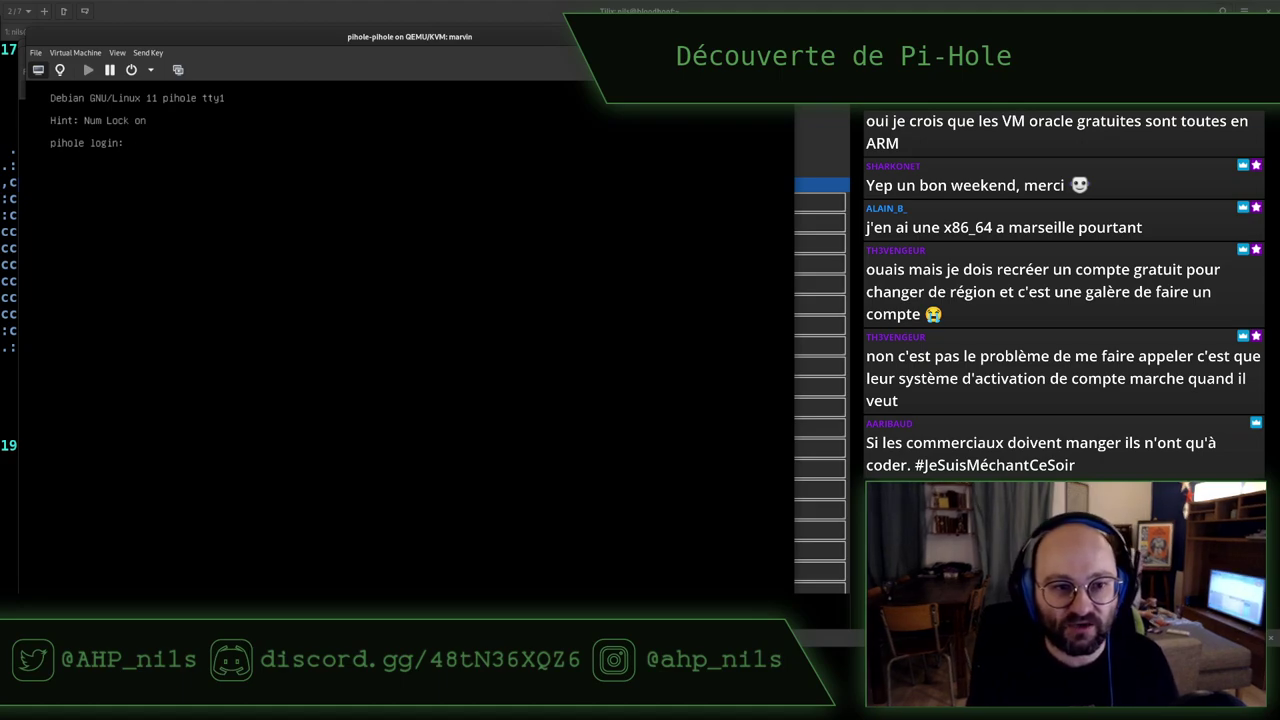
Log in as root on the pihole VM console and run apt update
{"action": "type", "text": "root"}
{"action": "key", "text": "Return"}
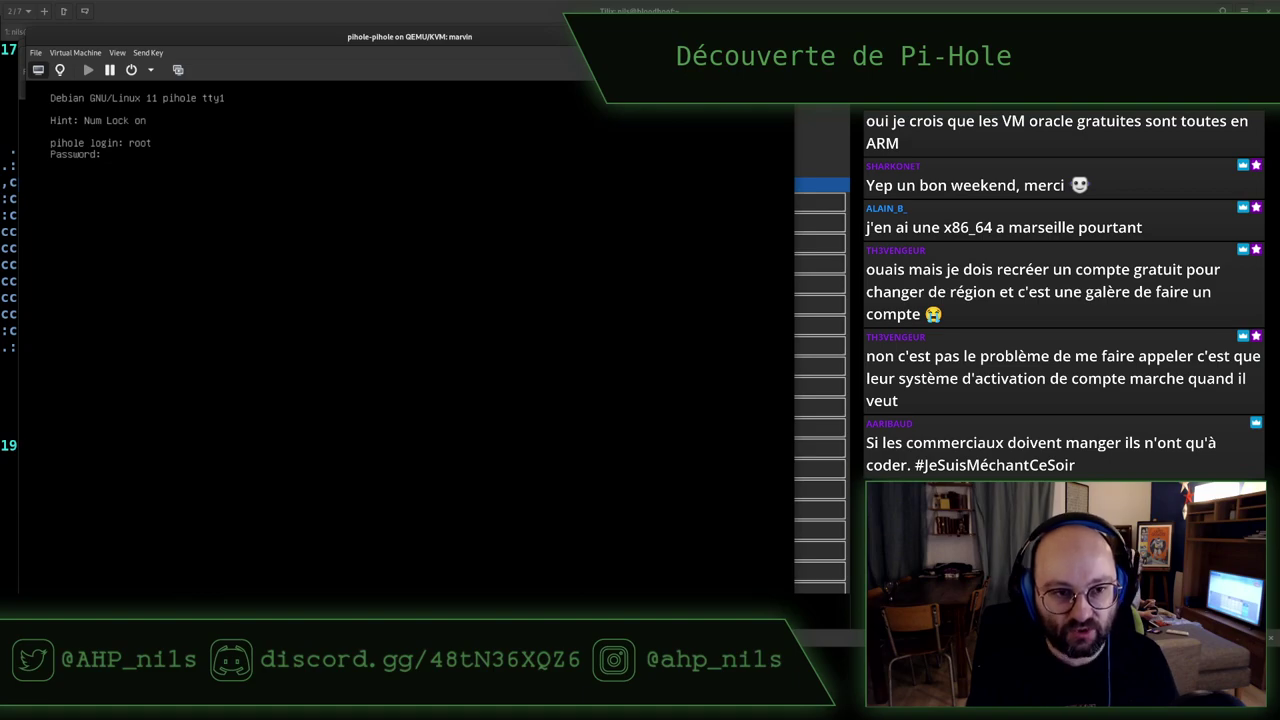
{"action": "key", "text": "Return"}
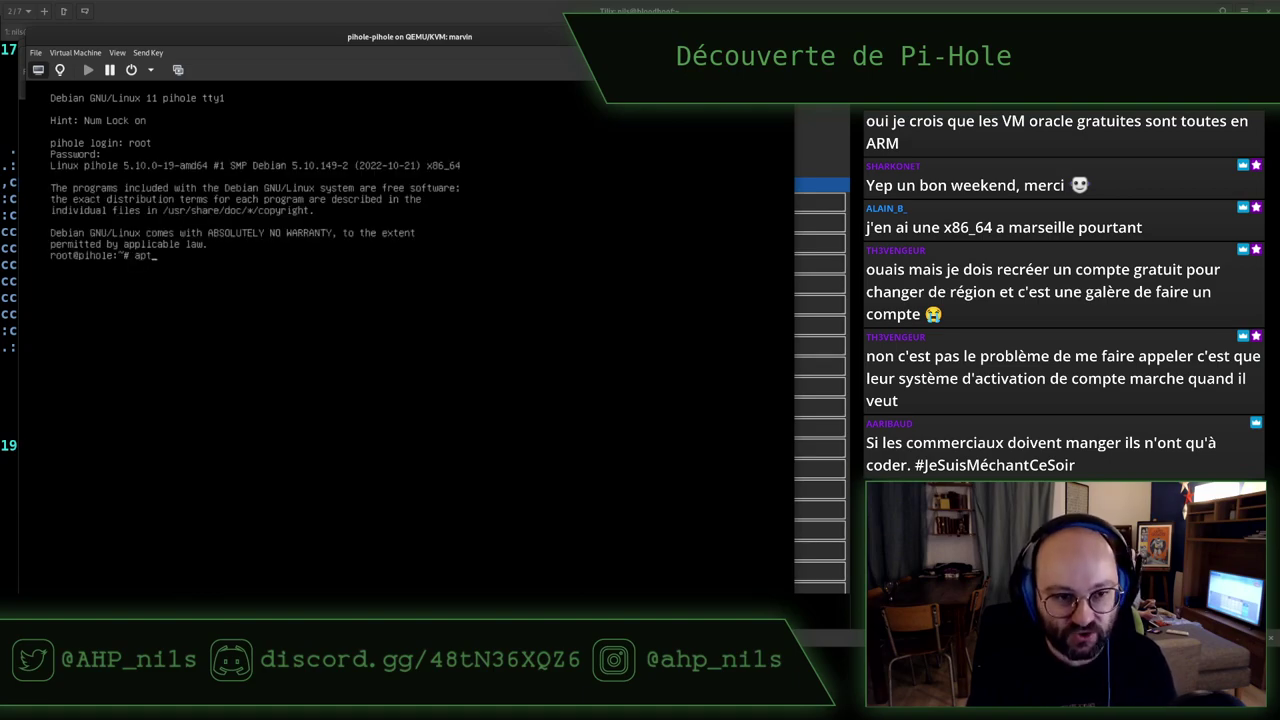
{"action": "key", "text": "Return"}
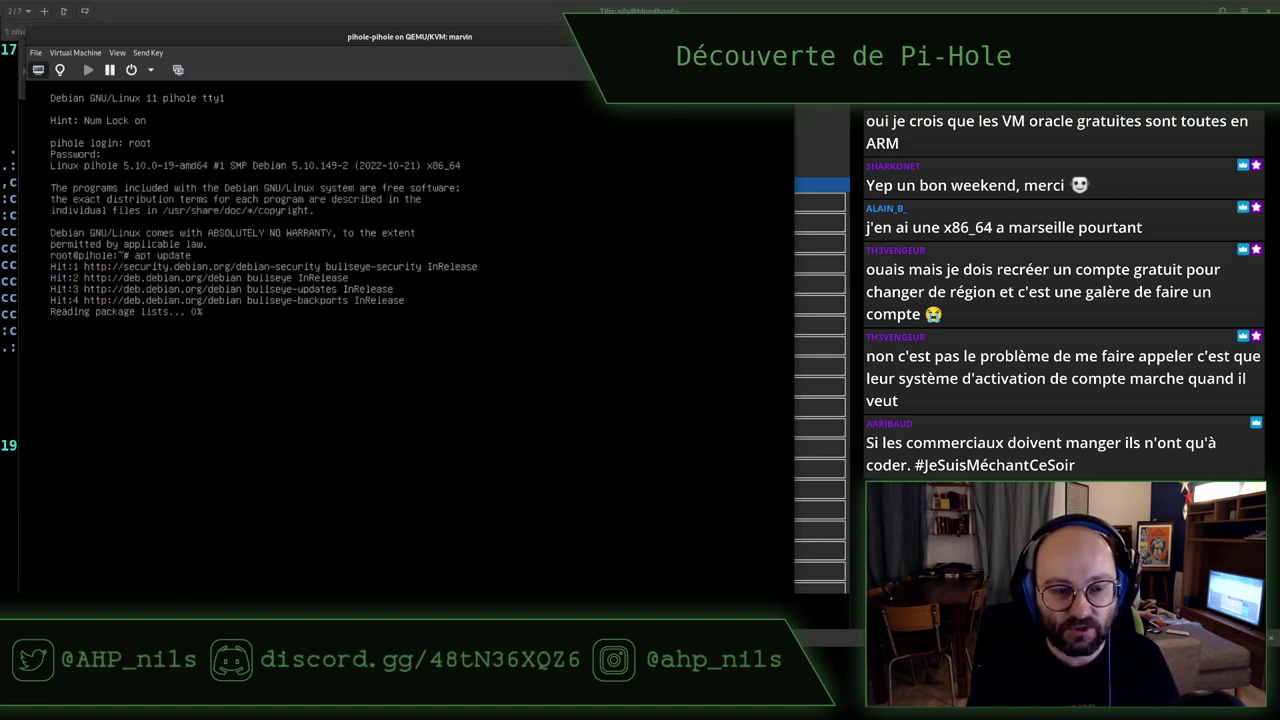
{"action": "type", "text": "apt "}
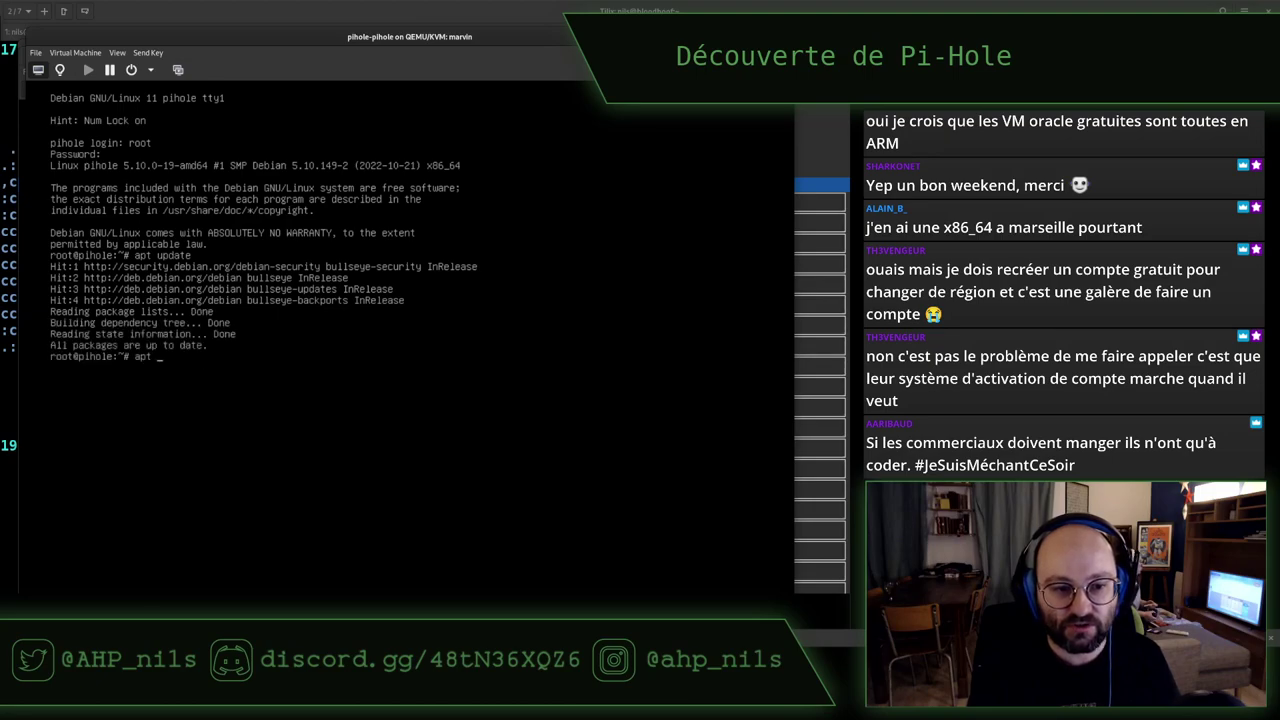
{"action": "type", "text": "upgr"}
{"action": "key", "text": "BackSpace"}
{"action": "key", "text": "BackSpace"}
{"action": "key", "text": "BackSpace"}
{"action": "key", "text": "BackSpace"}
{"action": "key", "text": "BackSpace"}
{"action": "key", "text": "BackSpace"}
{"action": "key", "text": "BackSpace"}
{"action": "key", "text": "BackSpace"}
{"action": "key", "text": "BackSpace"}
{"action": "key", "text": "BackSpace"}
{"action": "key", "text": "BackSpace"}
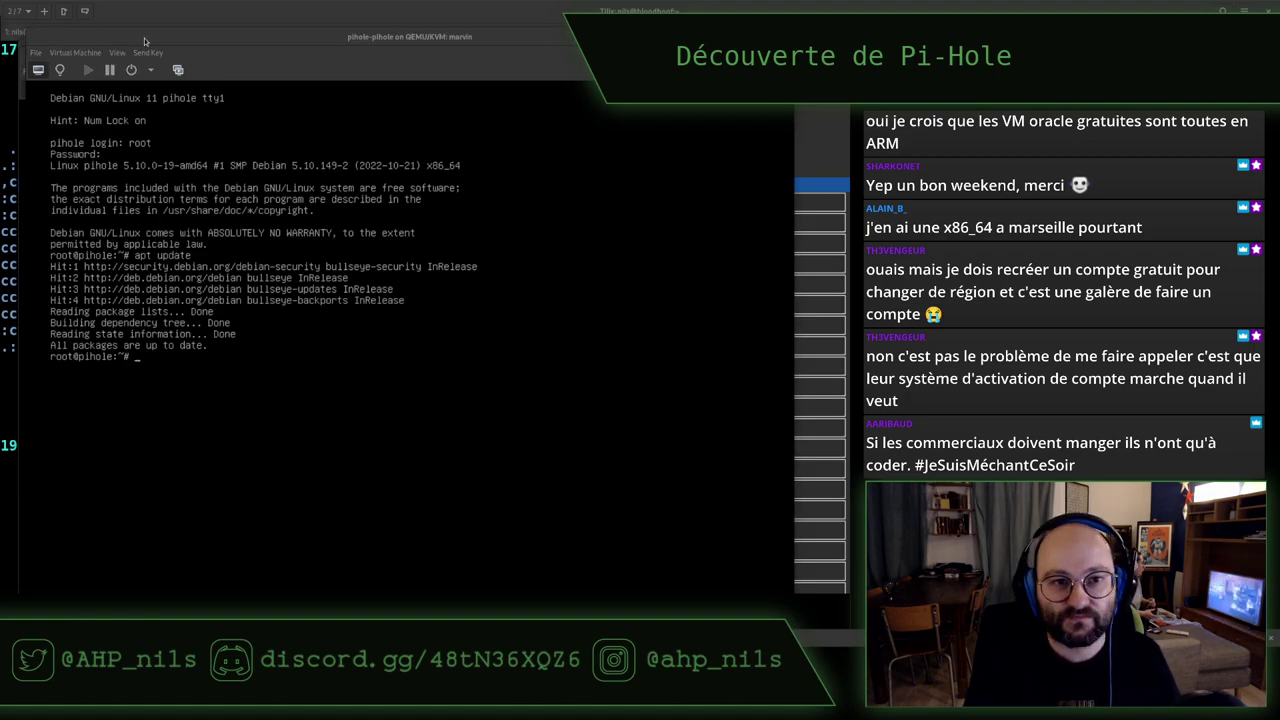
Reposition the pihole VM window and switch away using the window overview
{"action": "left_click_drag", "start_coordinate": [145, 41], "coordinate": [60, 54]}
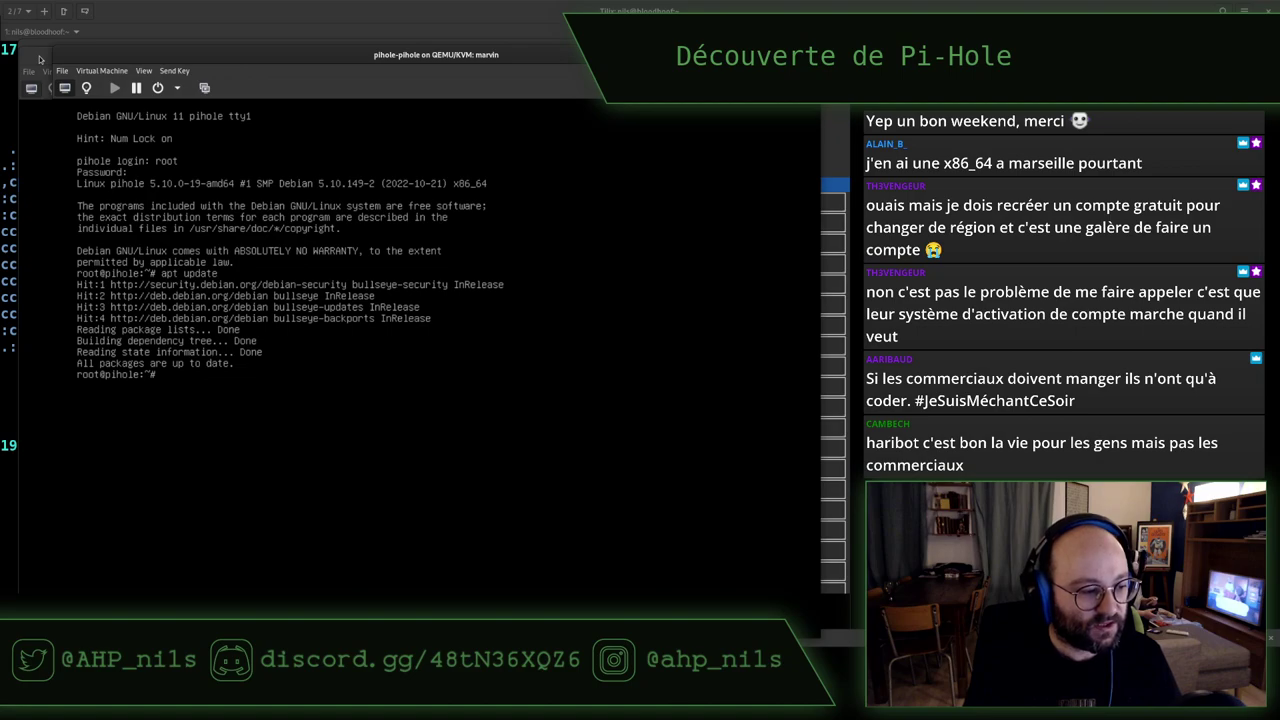
{"action": "key", "text": "alt+Tab"}
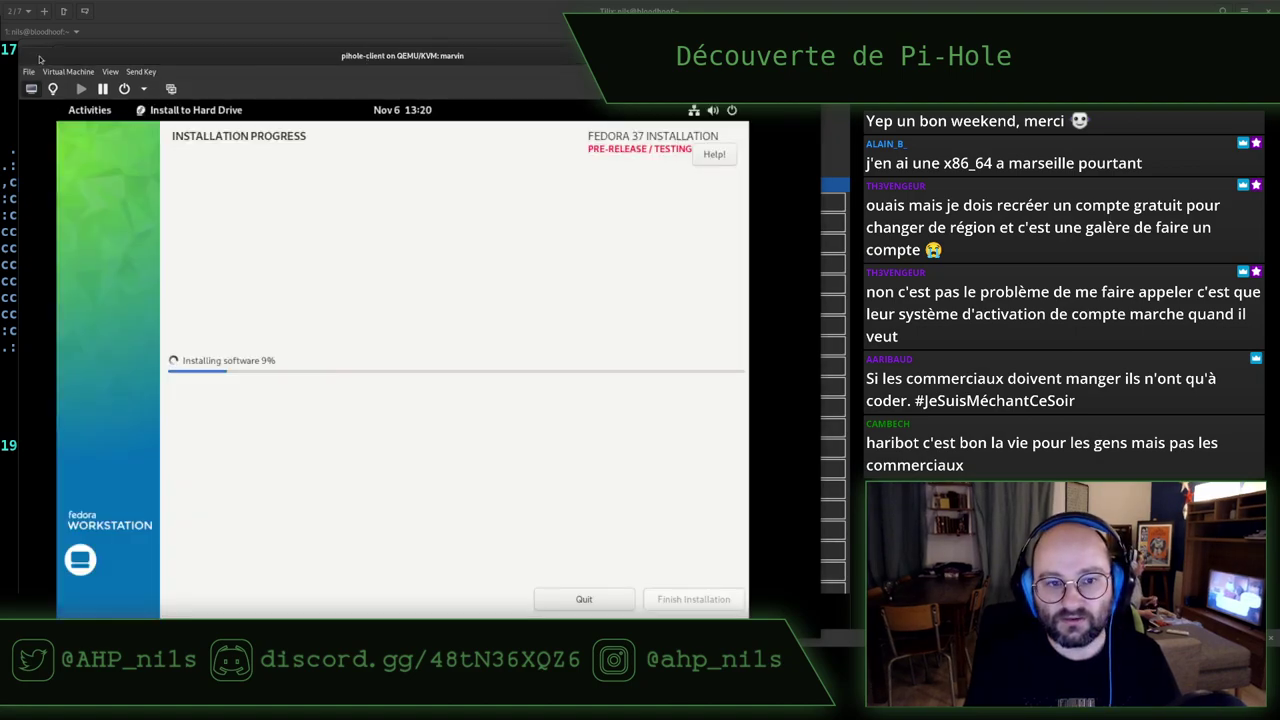
{"action": "key", "text": "super"}
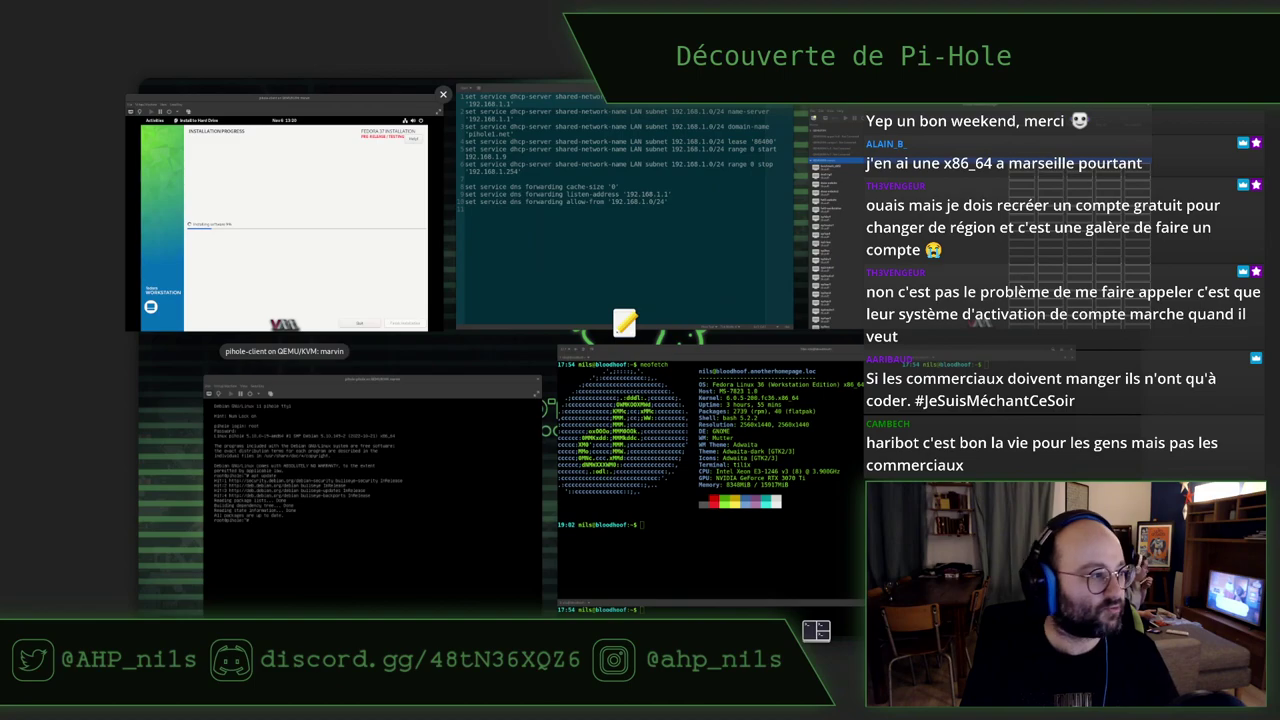
{"action": "key", "text": "super"}
Review the pi-hole diagram, selecting the client on 192.168.1.0/24, then return to the Fedora installer
{"action": "left_click_drag", "start_coordinate": [20, 71], "coordinate": [427, 32]}
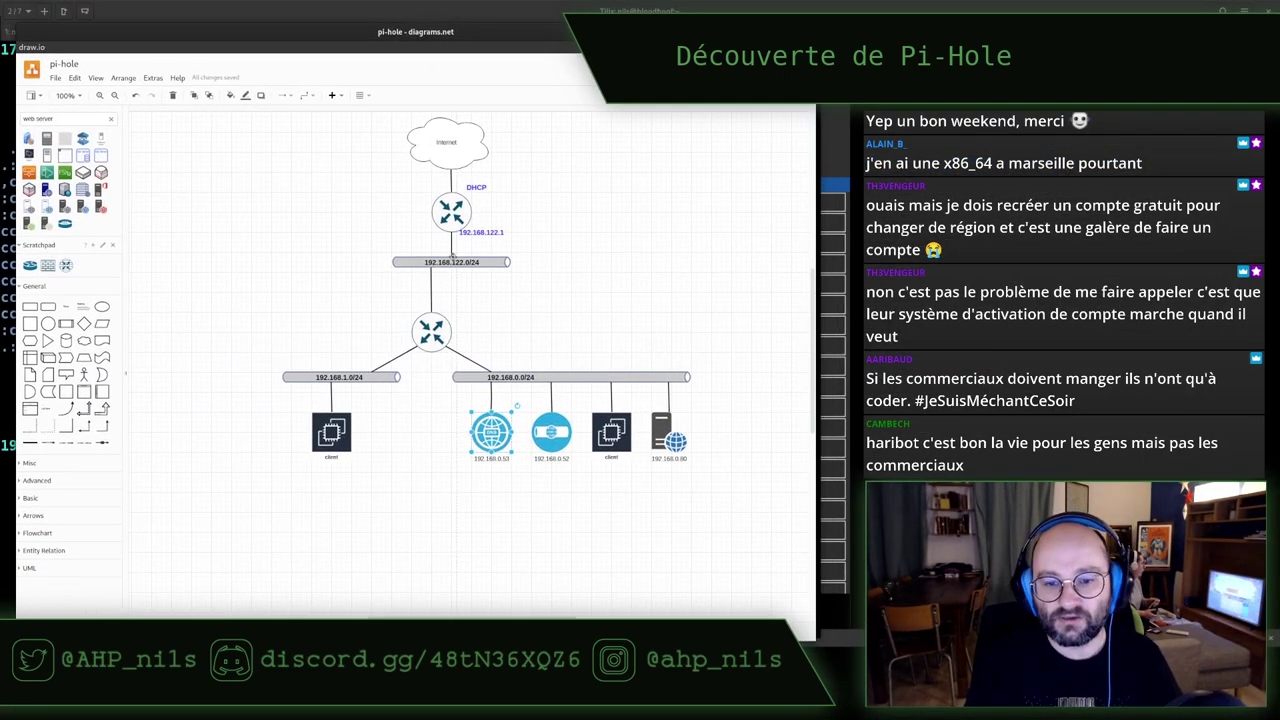
{"action": "left_click", "coordinate": [494, 528]}
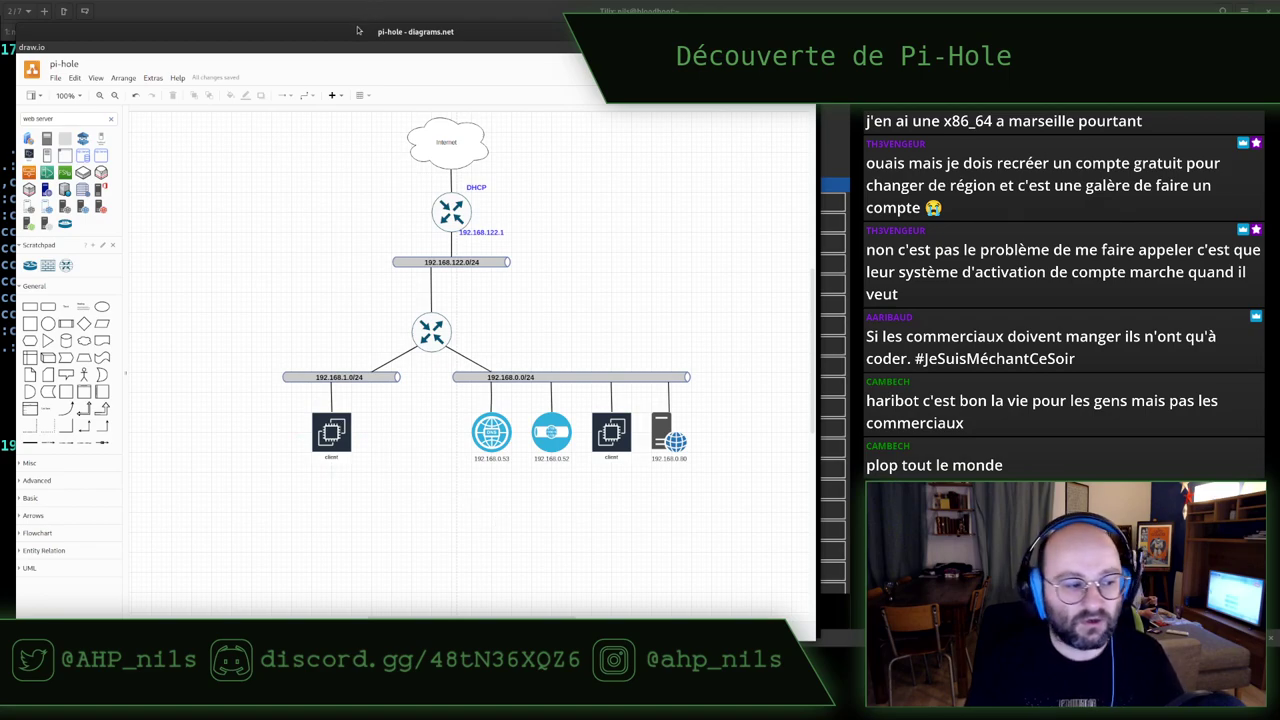
{"action": "left_click", "coordinate": [331, 437]}
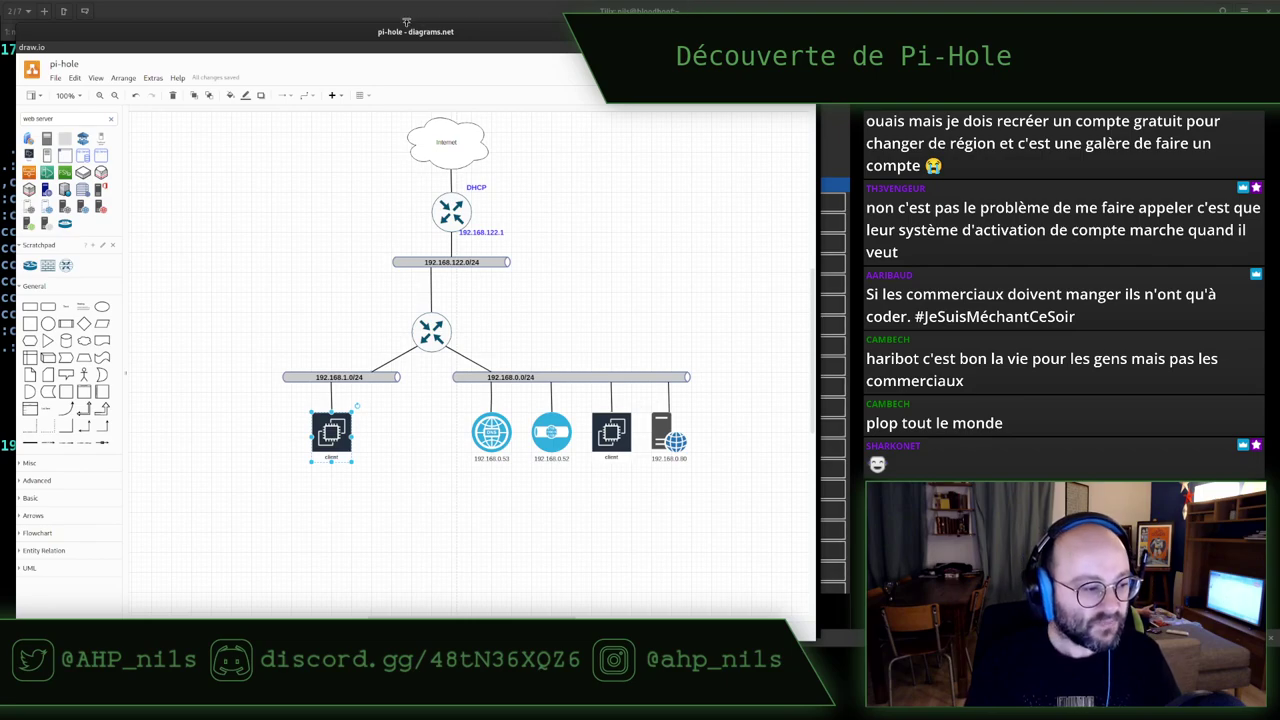
{"action": "key", "text": "super"}
{"action": "left_click", "coordinate": [270, 510]}
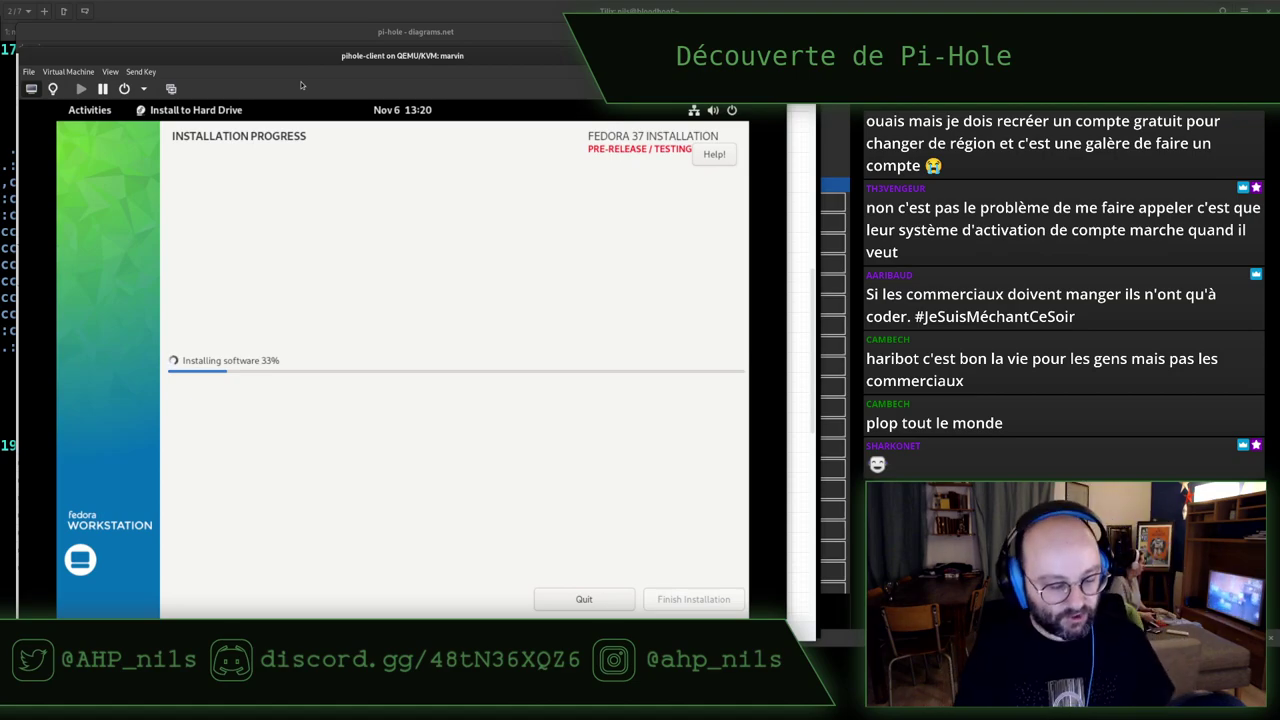
Put the Fedora installer VM window aside so the Tilix terminal is in front
{"action": "key", "text": "super"}
{"action": "key", "text": "super"}
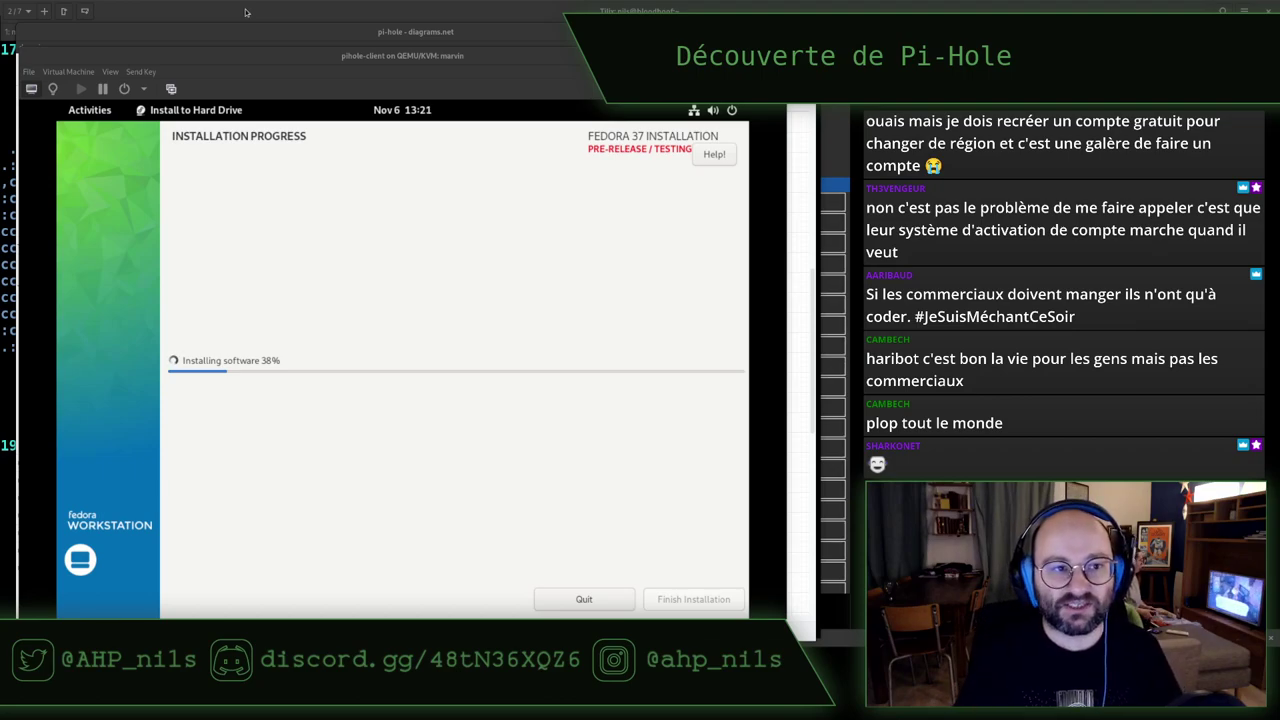
{"action": "left_click", "coordinate": [246, 11]}
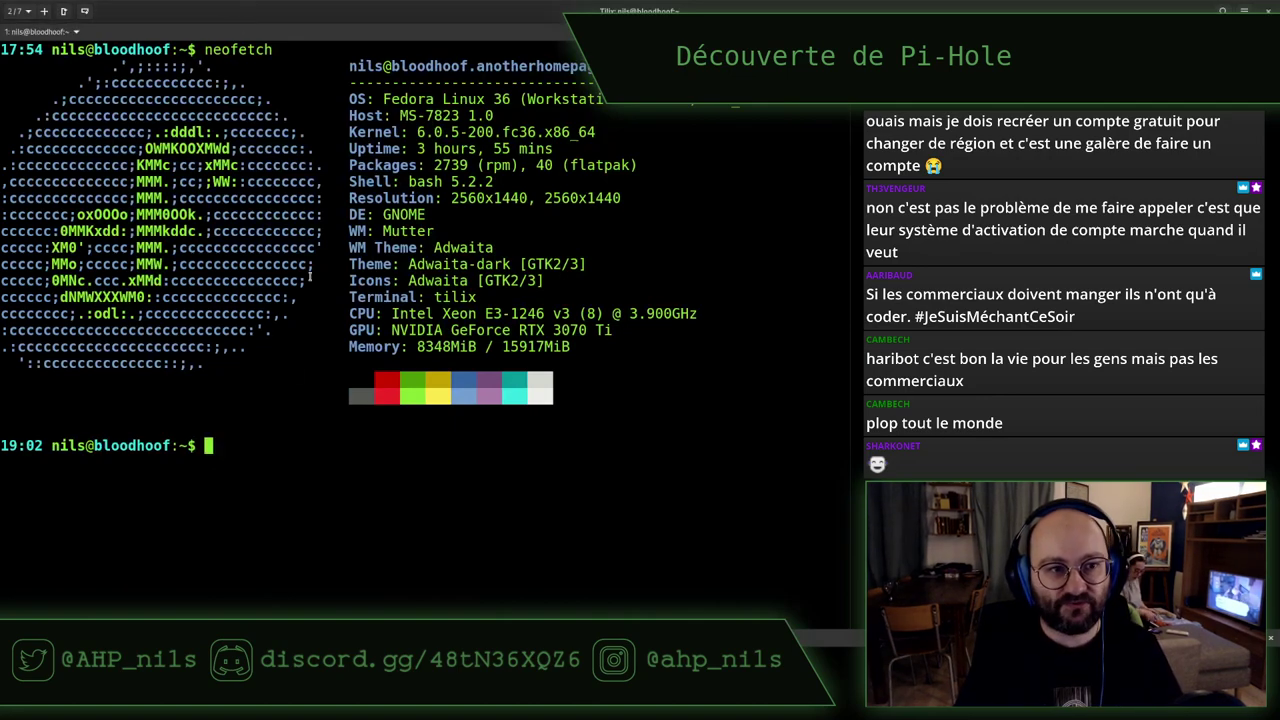
Switch to the marvin tmux session, clear the screen and run neofetch
{"action": "key", "text": "ctrl+Page_Up"}
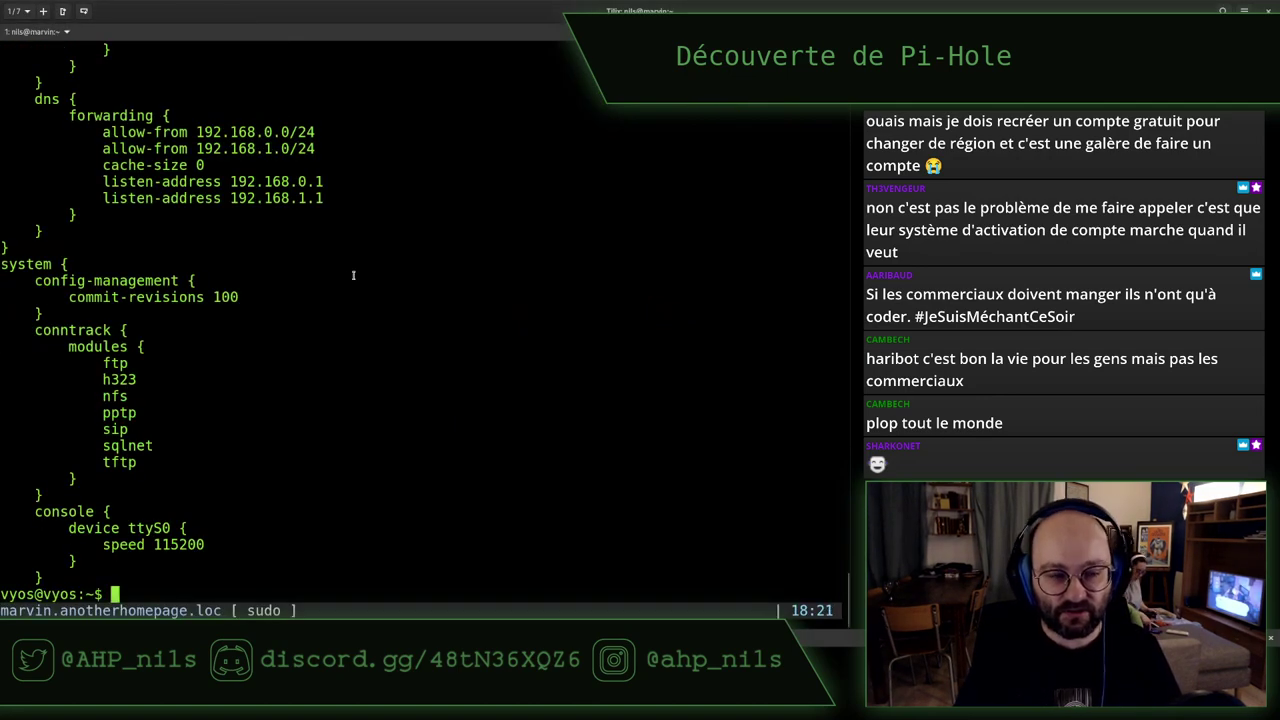
{"action": "key", "text": "ctrl+l"}
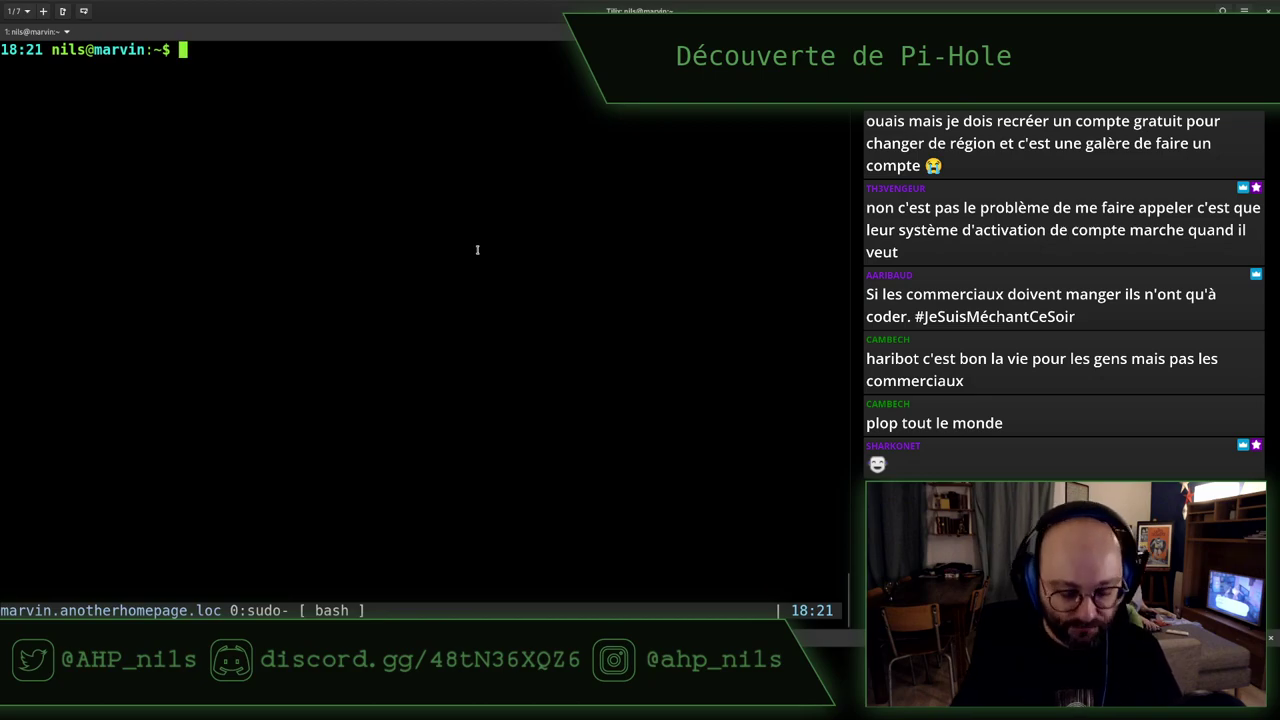
{"action": "type", "text": "neofetch"}
{"action": "key", "text": "Return"}
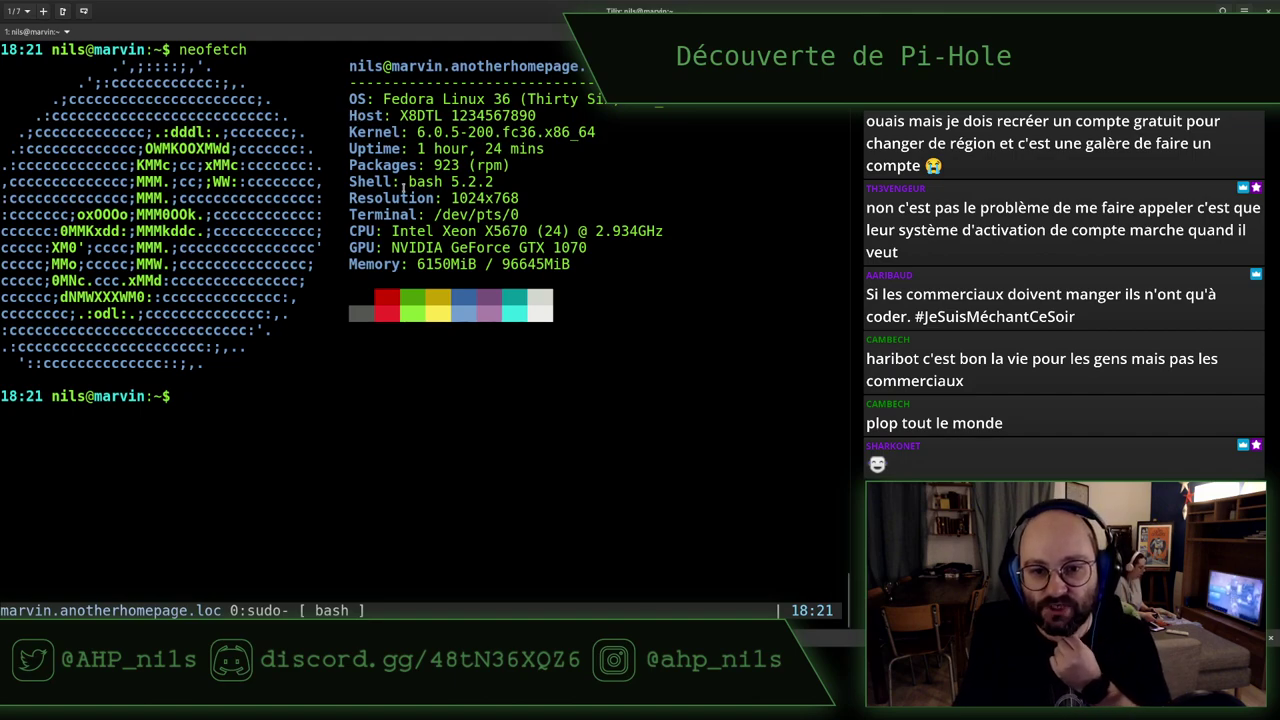
{"action": "left_click_drag", "start_coordinate": [394, 231], "coordinate": [526, 231]}
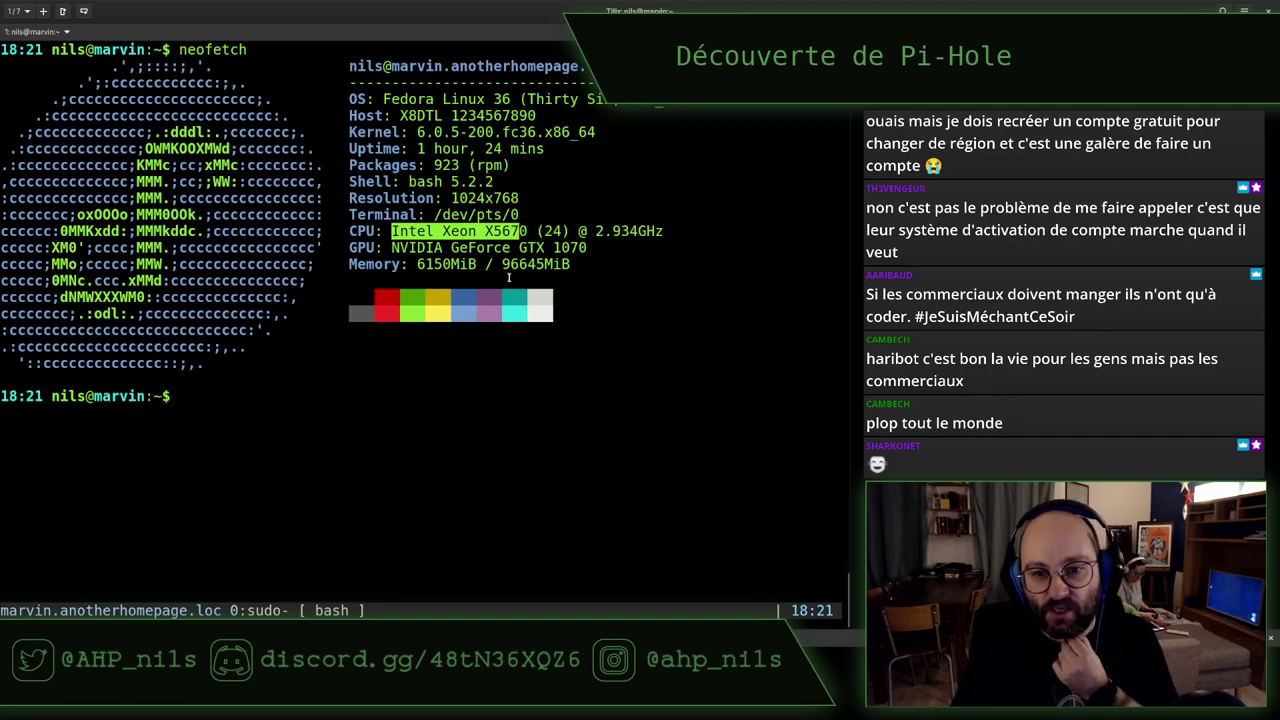
{"action": "double_click", "coordinate": [513, 264]}
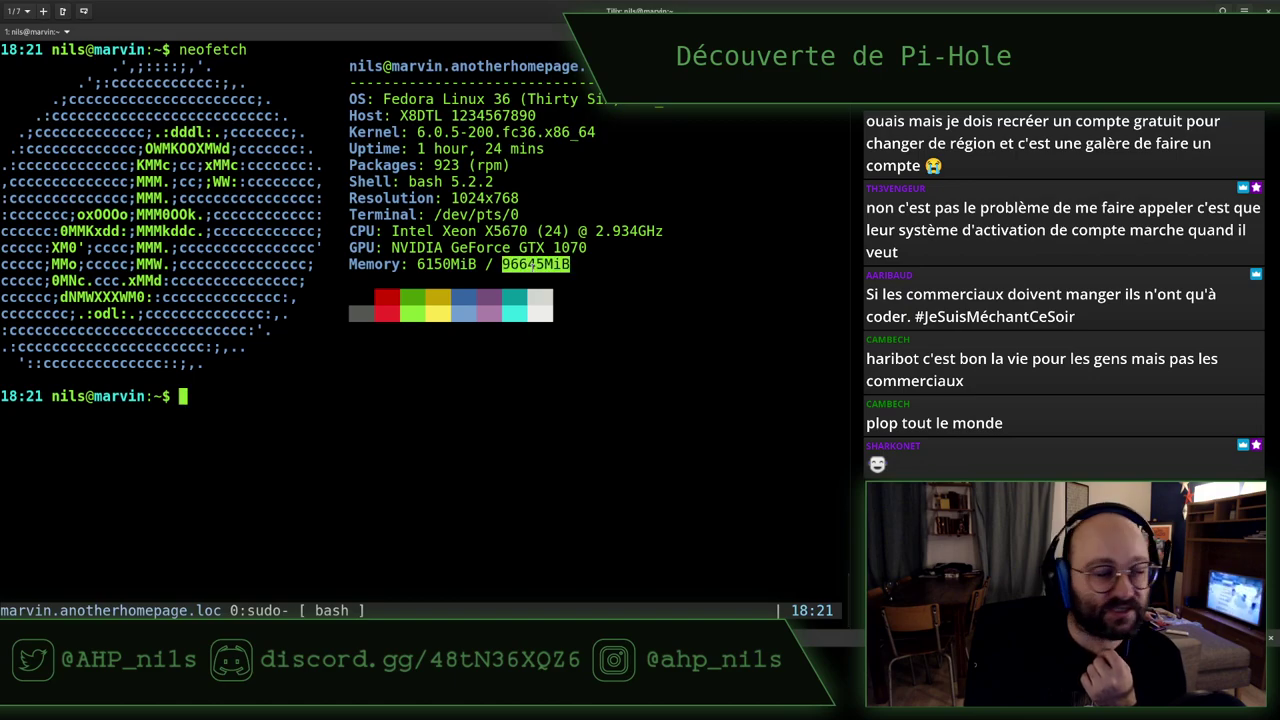
{"action": "left_click_drag", "start_coordinate": [684, 228], "coordinate": [349, 231]}
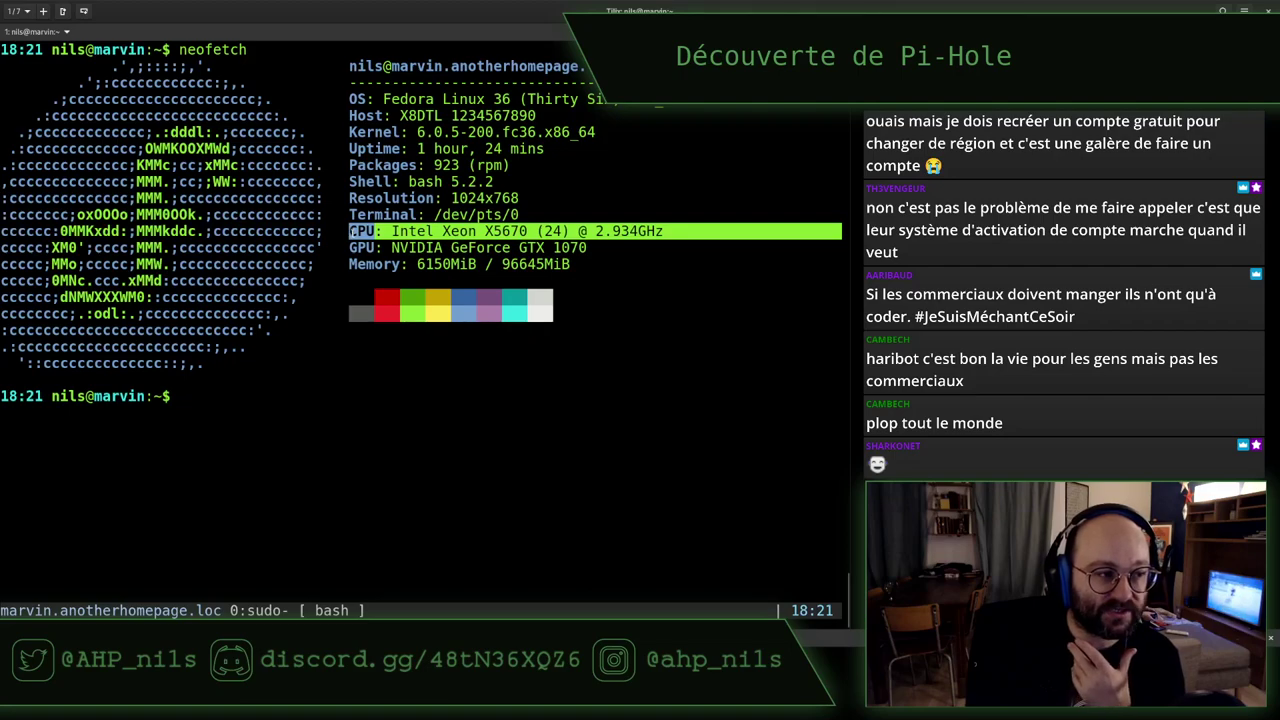
{"action": "left_click", "coordinate": [351, 231]}
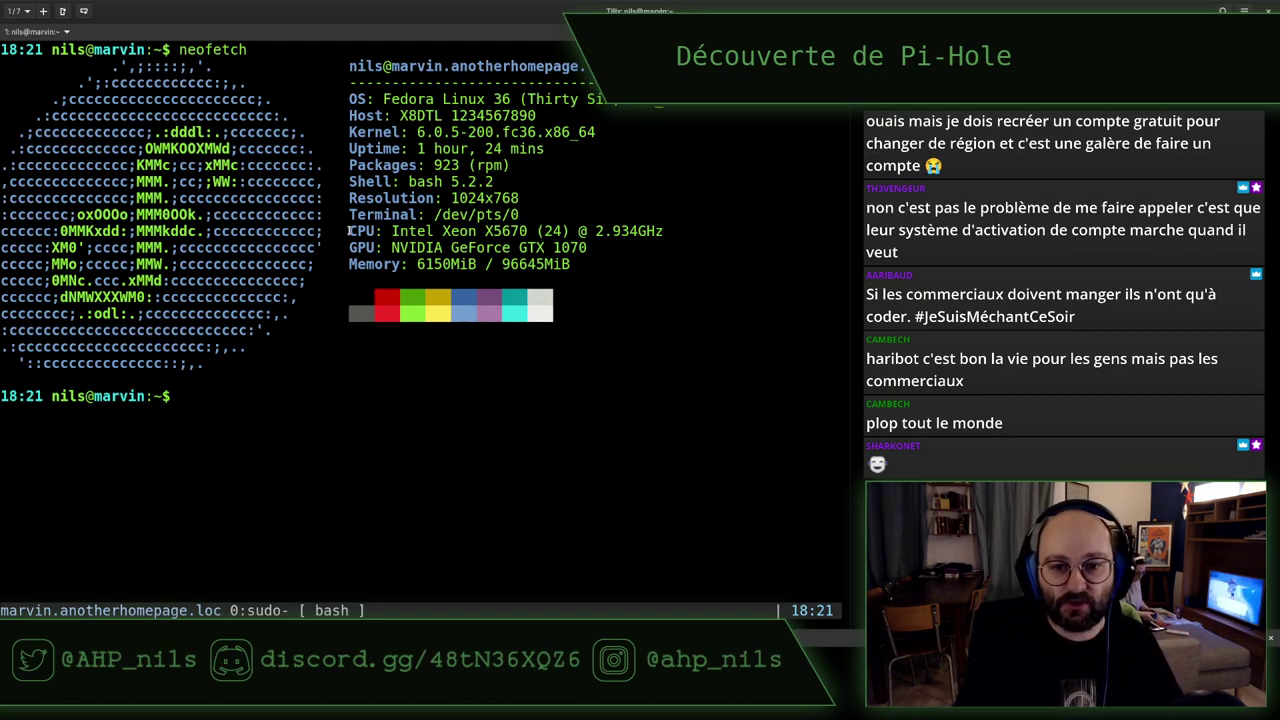
{"action": "double_click", "coordinate": [521, 263]}
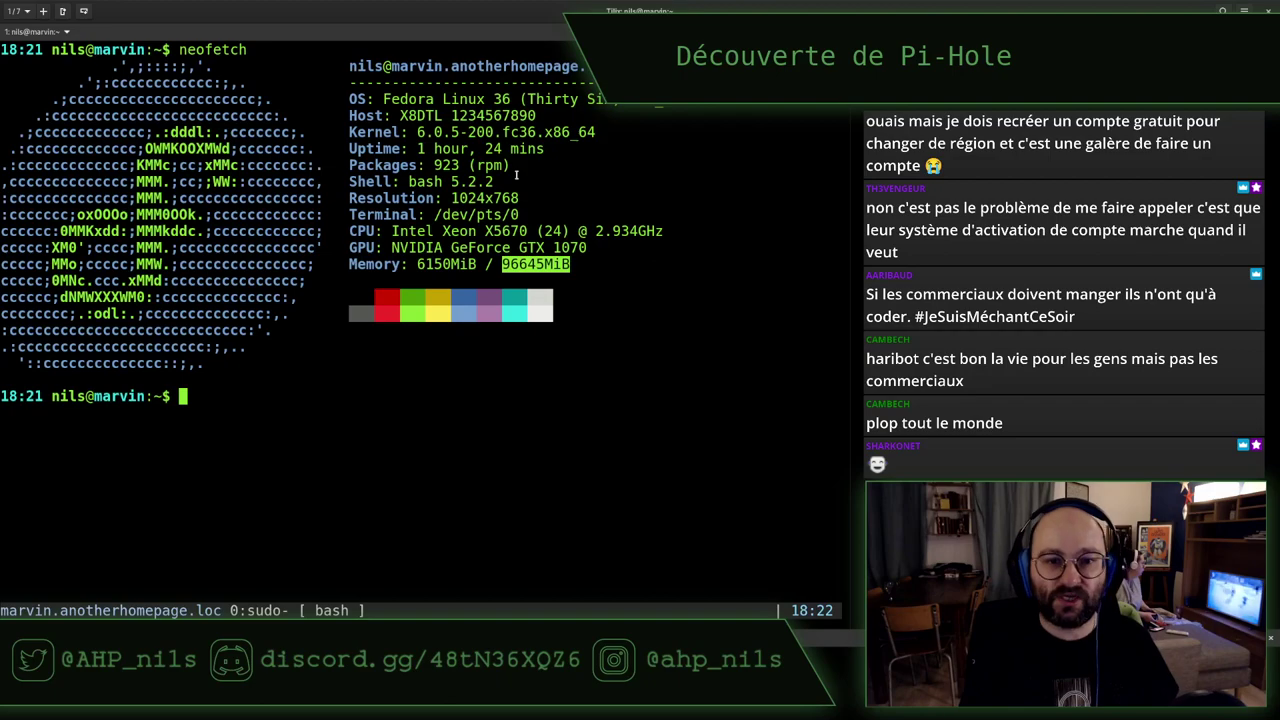
{"action": "left_click_drag", "start_coordinate": [584, 264], "coordinate": [591, 183]}
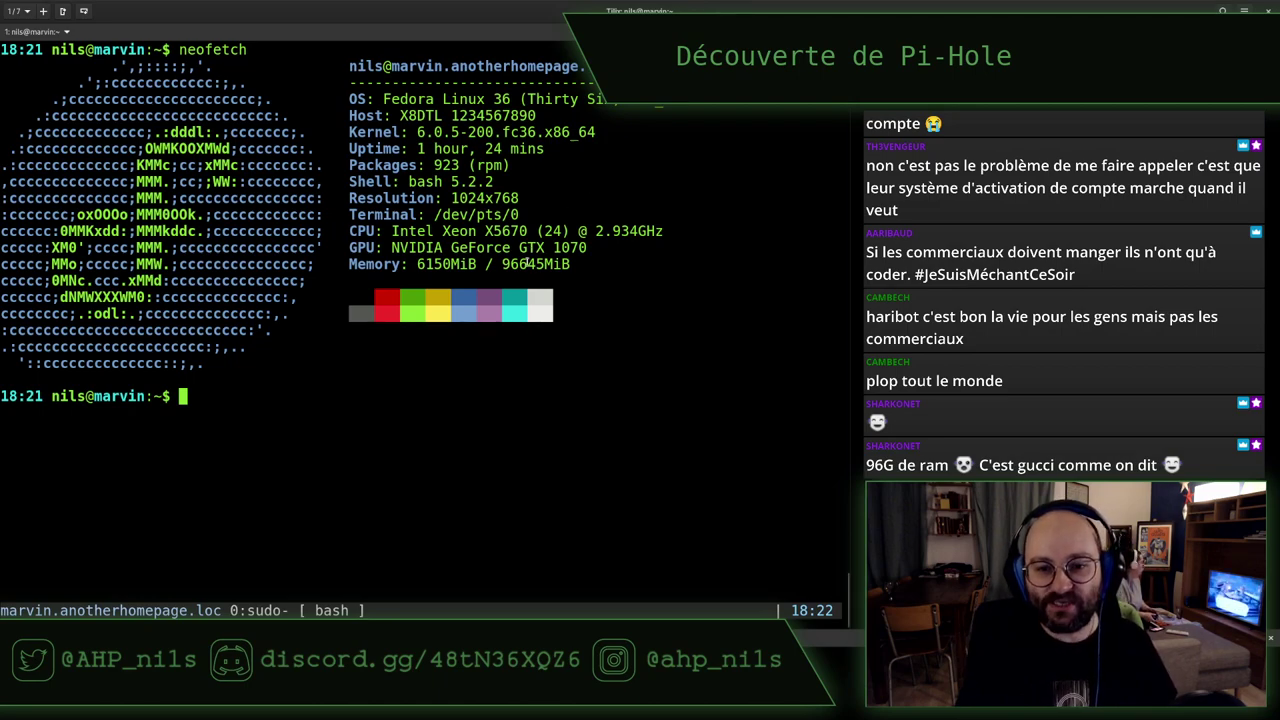
{"action": "double_click", "coordinate": [530, 264]}
{"action": "left_click", "coordinate": [556, 205]}
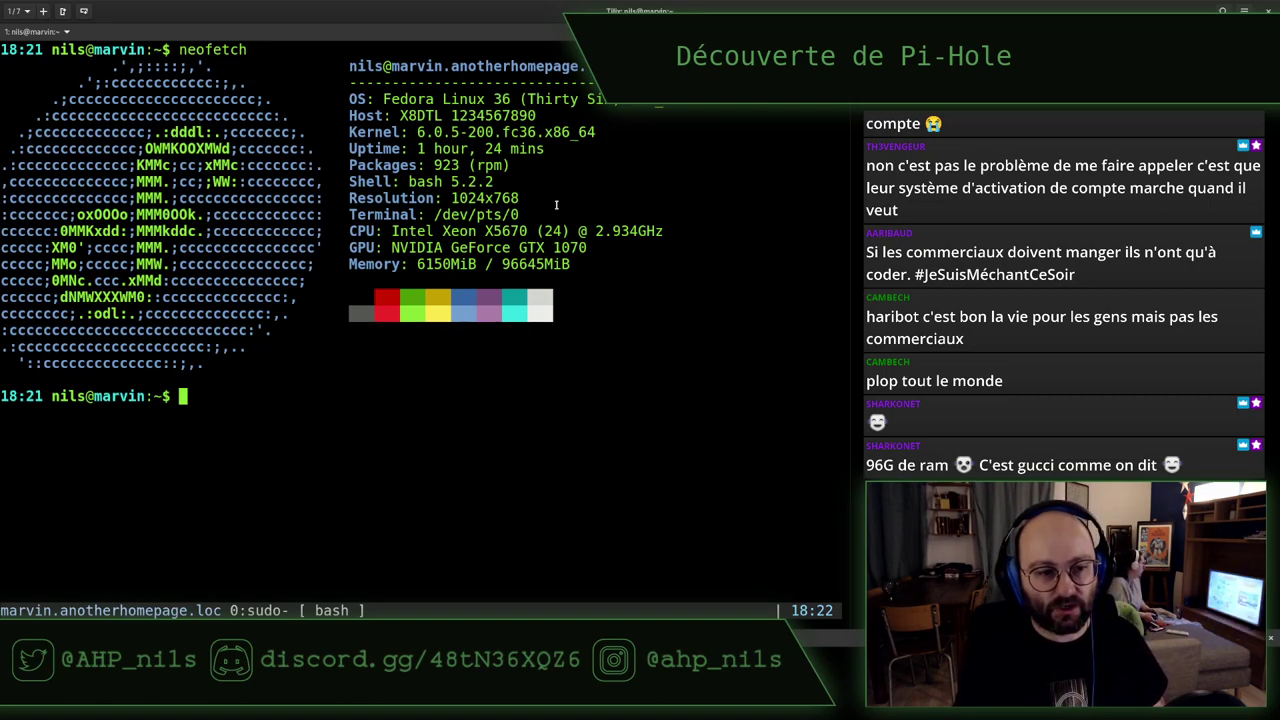
{"action": "key", "text": "super"}
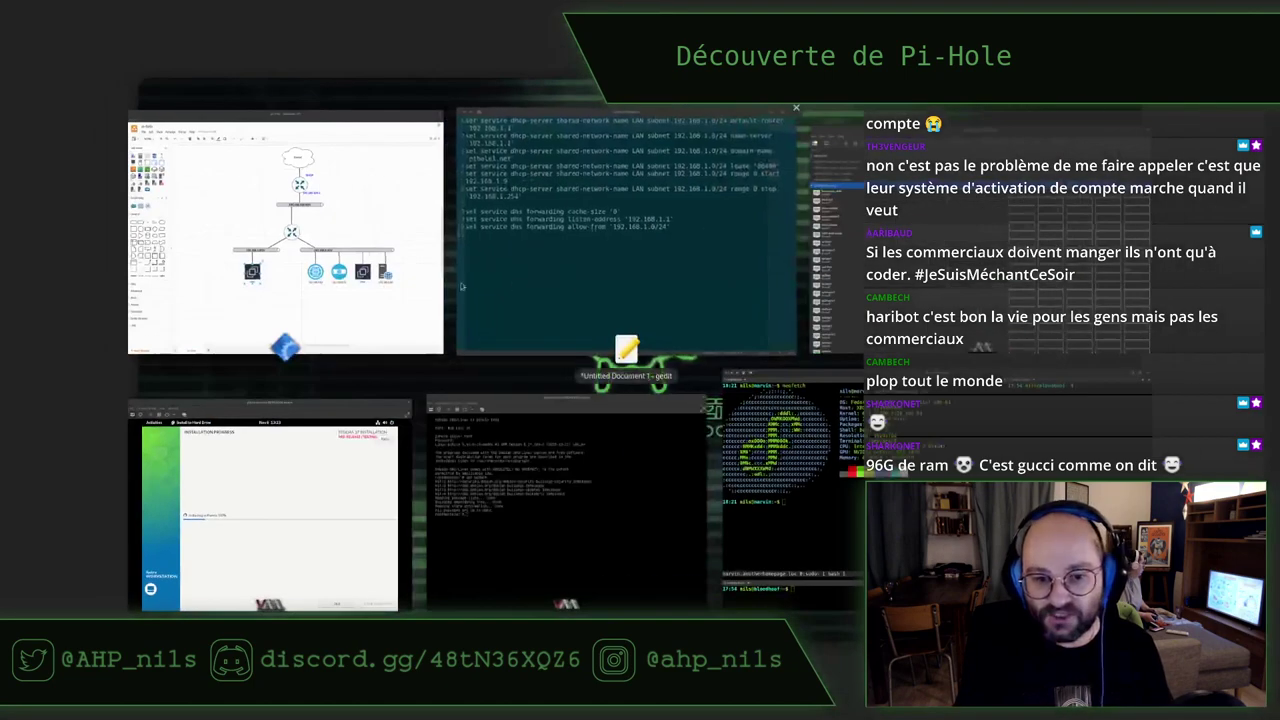
{"action": "left_click", "coordinate": [268, 490]}
{"action": "key", "text": "alt+Tab"}
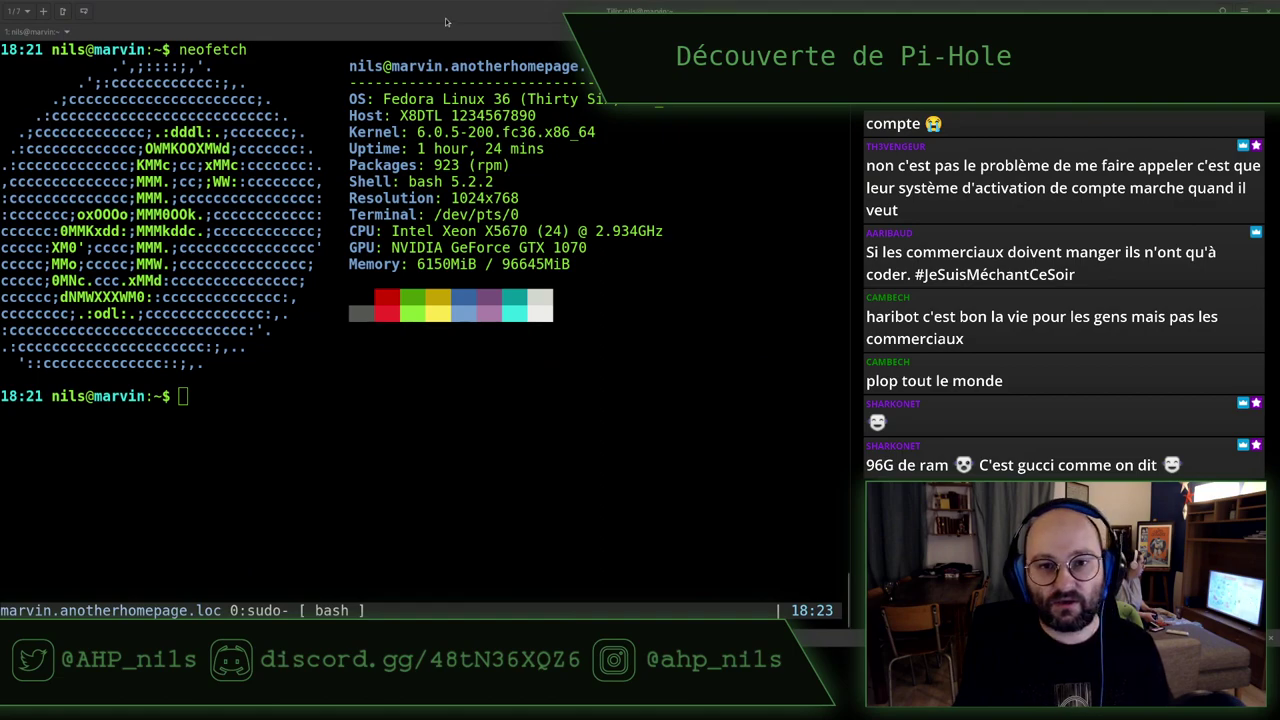
{"action": "key", "text": "super"}
Log root out of the pihole VM with exit, then highlight the X5670 (24) CPU in neofetch
{"action": "left_click", "coordinate": [376, 430]}
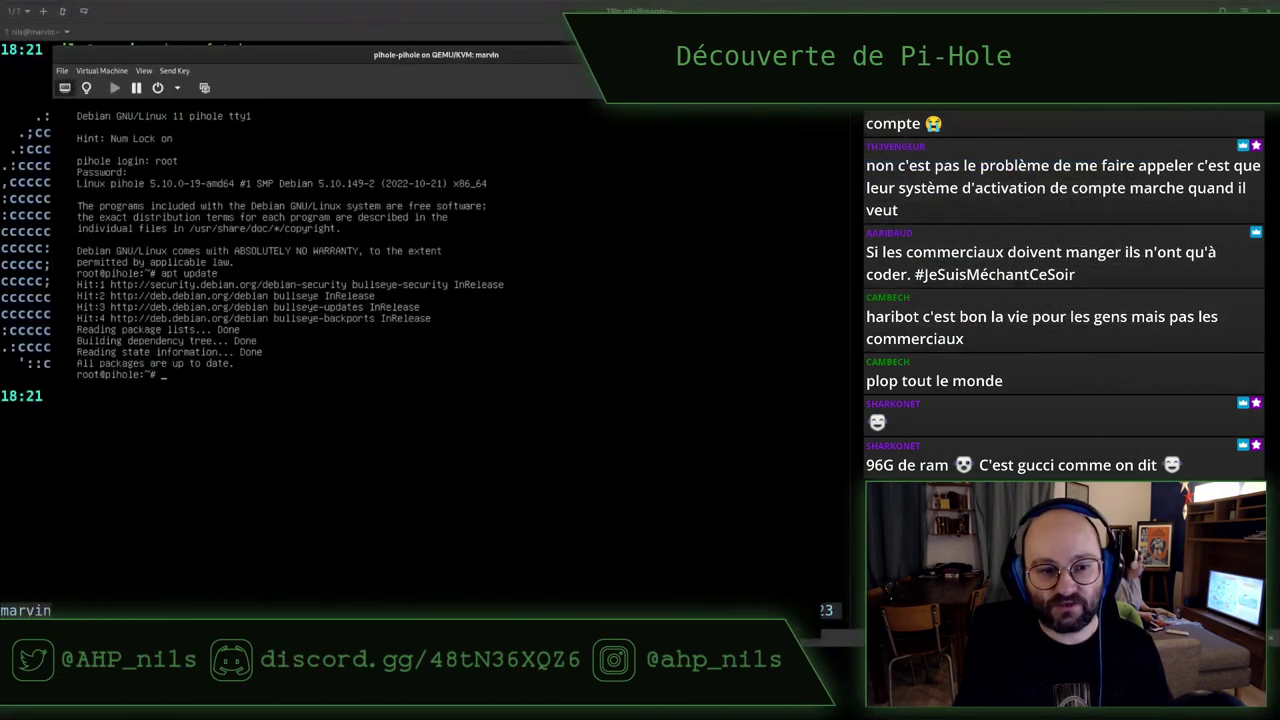
{"action": "type", "text": "exit"}
{"action": "key", "text": "Return"}
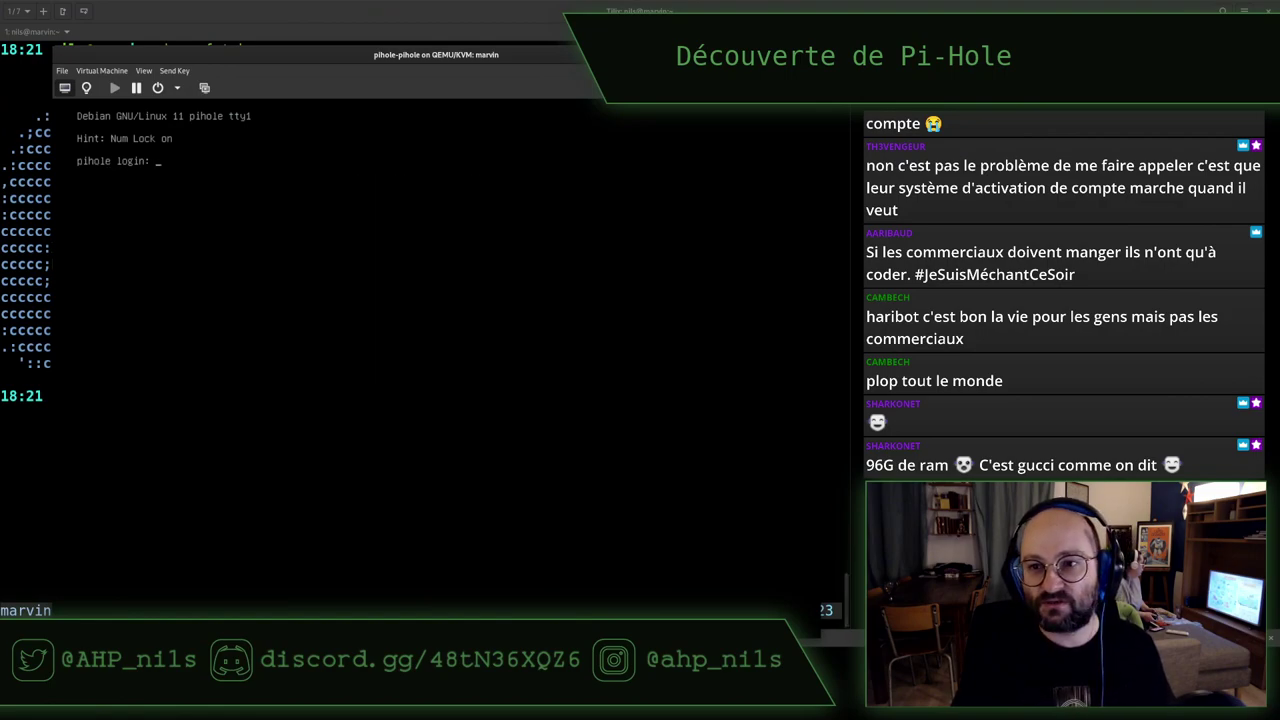
{"action": "key", "text": "alt+Tab"}
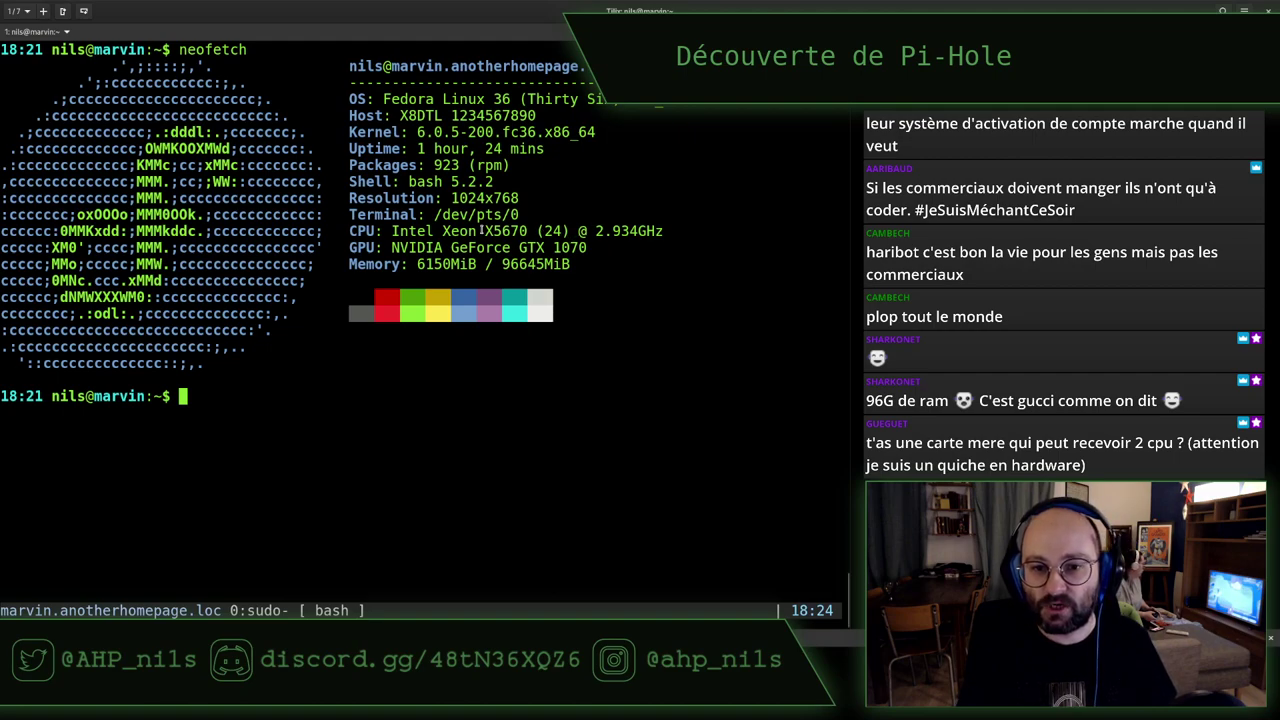
{"action": "left_click_drag", "start_coordinate": [482, 231], "coordinate": [570, 231]}
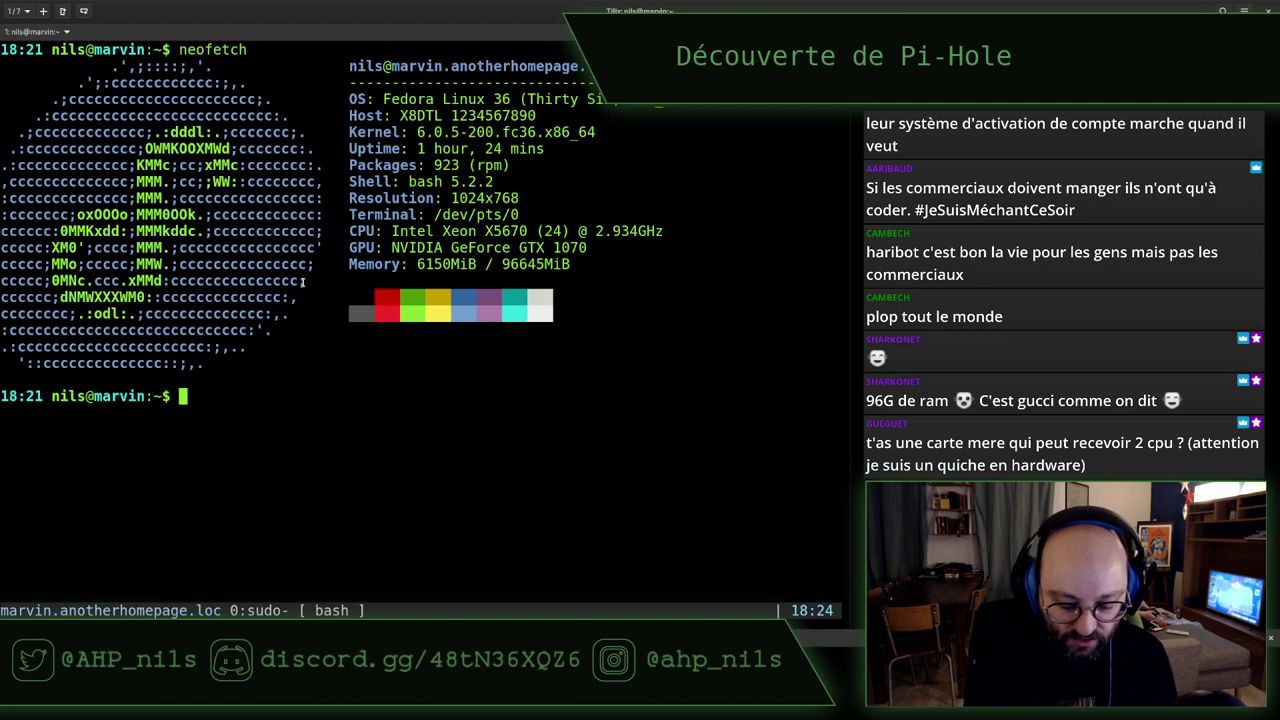
Run lshw, then lshw | less, and highlight the two Intel Xeon X5670 CPU entries
{"action": "type", "text": "lshw"}
{"action": "key", "text": "Return"}
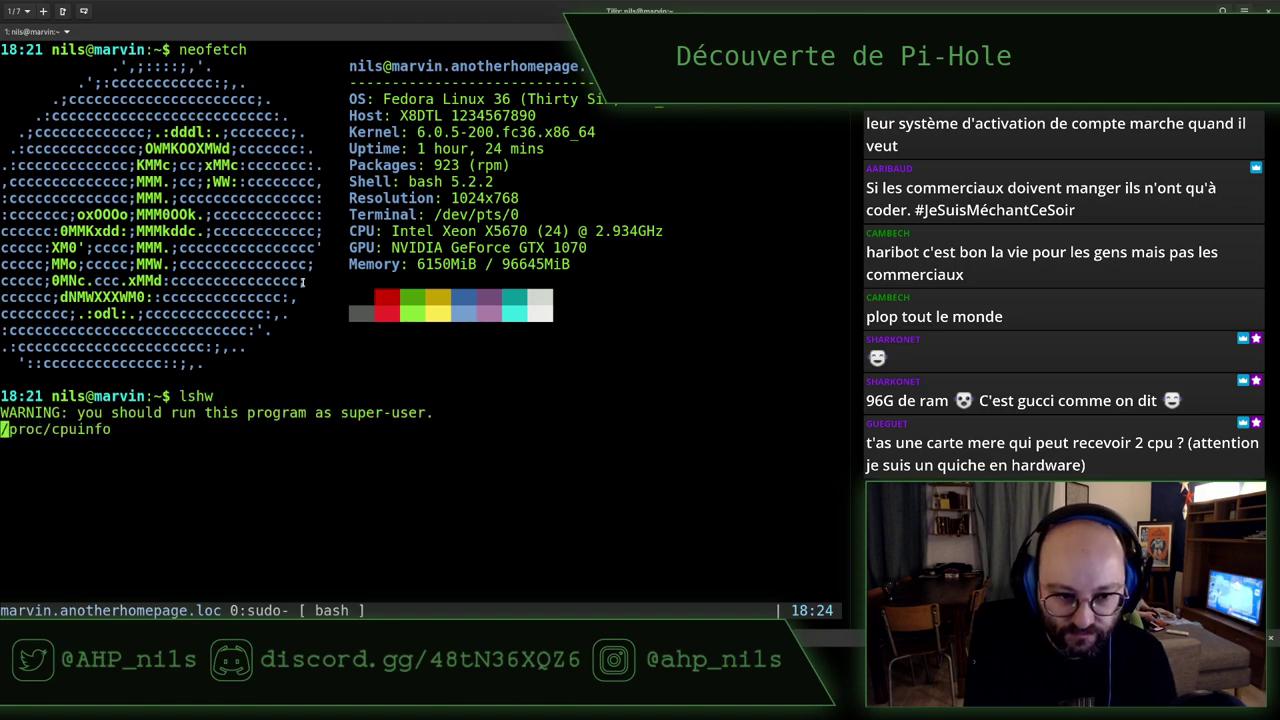
{"action": "type", "text": "lshw | less"}
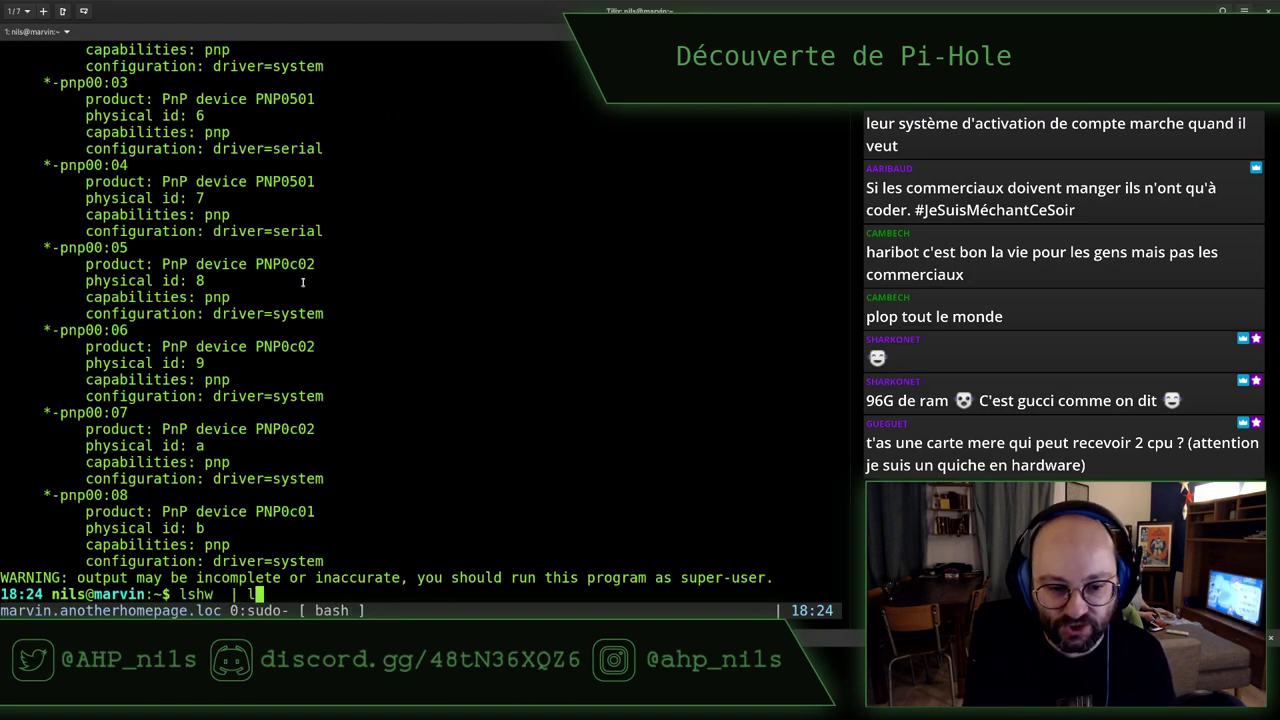
{"action": "key", "text": "Return"}
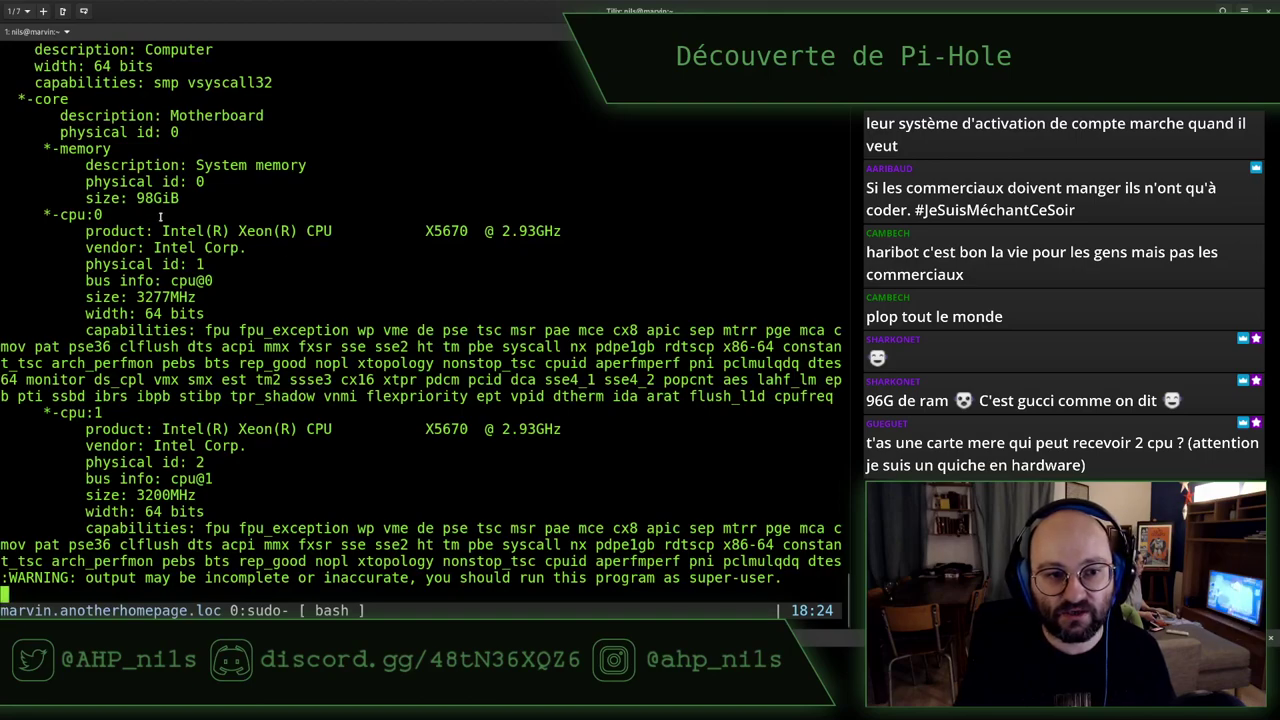
{"action": "left_click_drag", "start_coordinate": [88, 215], "coordinate": [245, 248]}
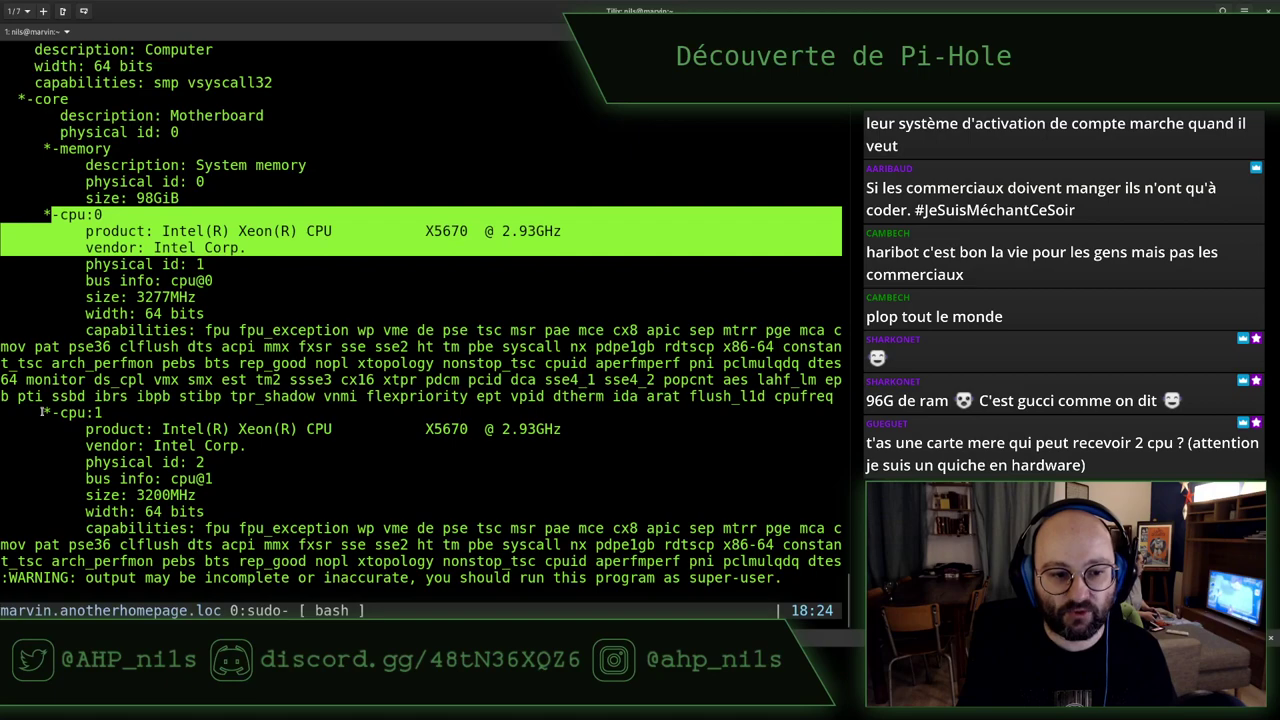
{"action": "left_click_drag", "start_coordinate": [43, 413], "coordinate": [595, 452]}
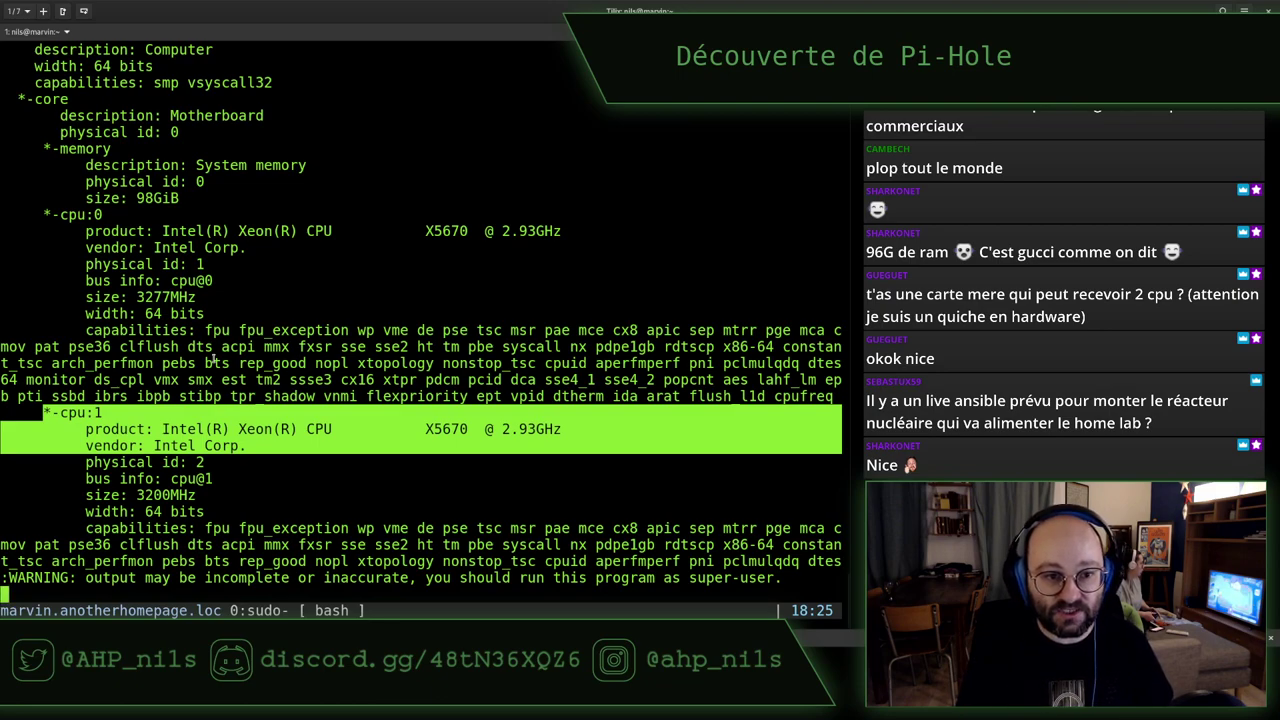
{"action": "left_click", "coordinate": [349, 380]}
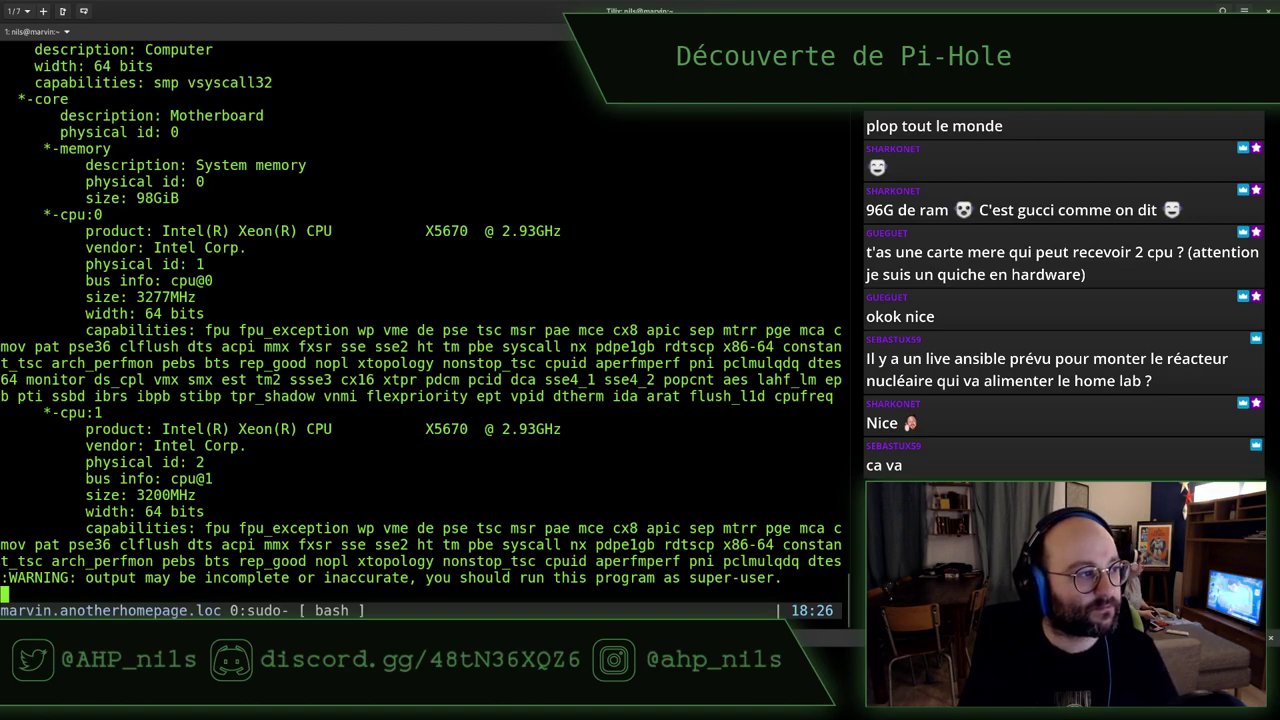
{"action": "key", "text": "alt+Tab"}
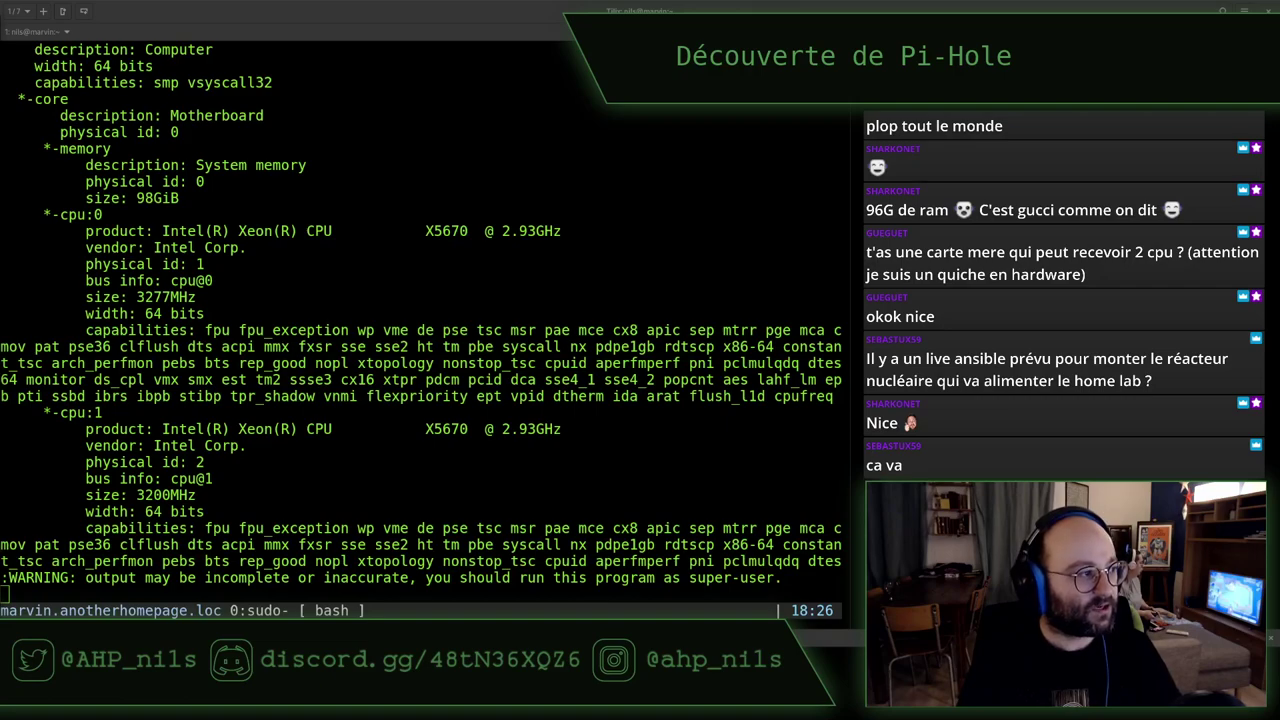
Restart the pihole-client Fedora VM via the GNOME system menu's Power Off > Restart
{"action": "key", "text": "alt+Tab"}
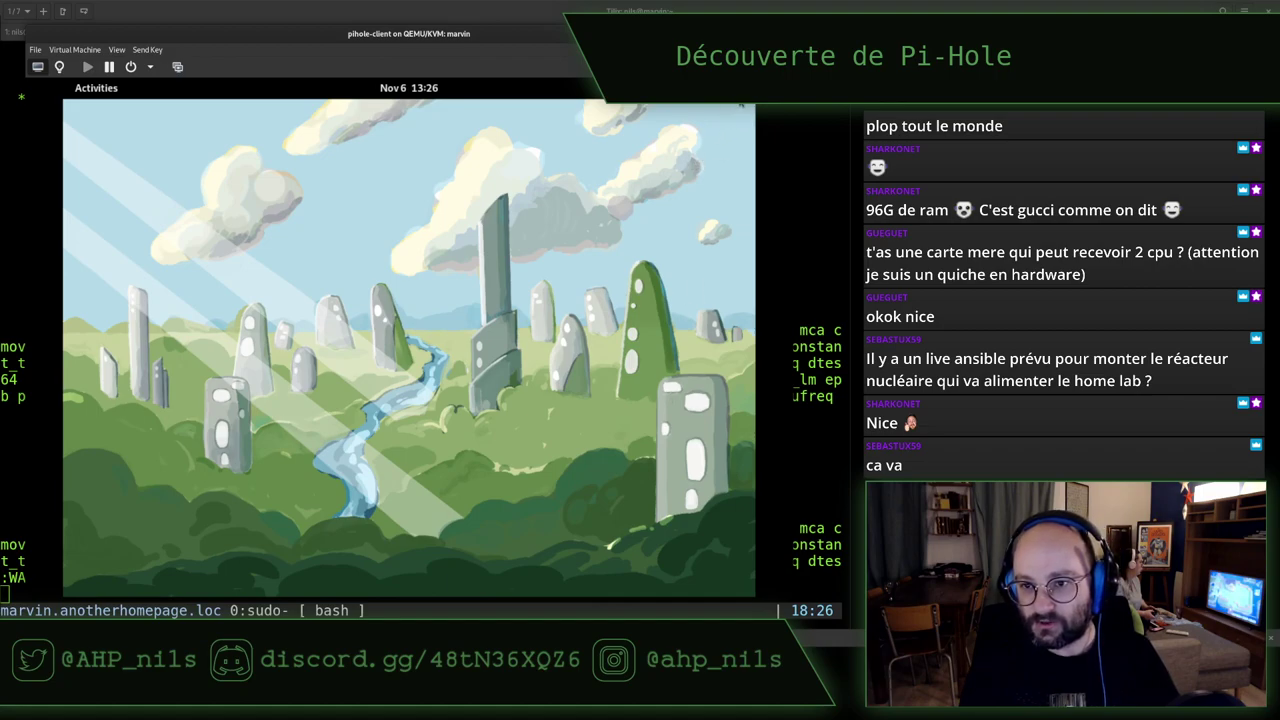
{"action": "left_click", "coordinate": [725, 88]}
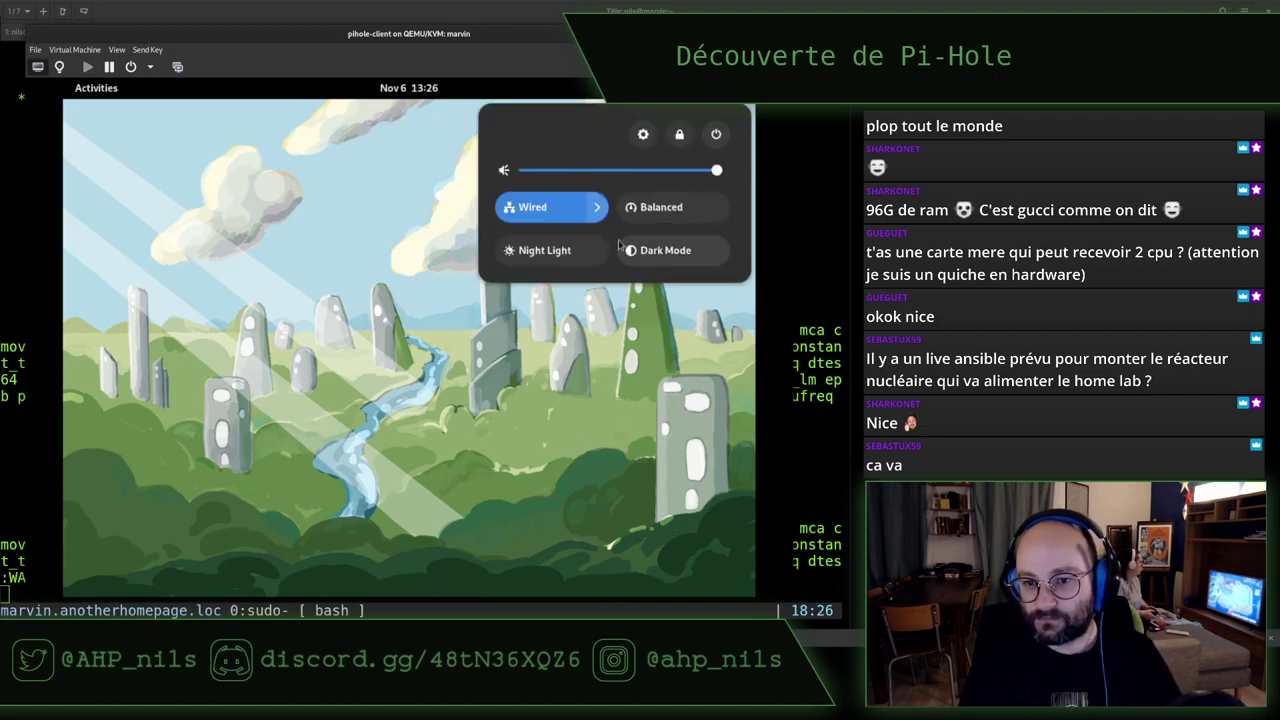
{"action": "left_click", "coordinate": [718, 133]}
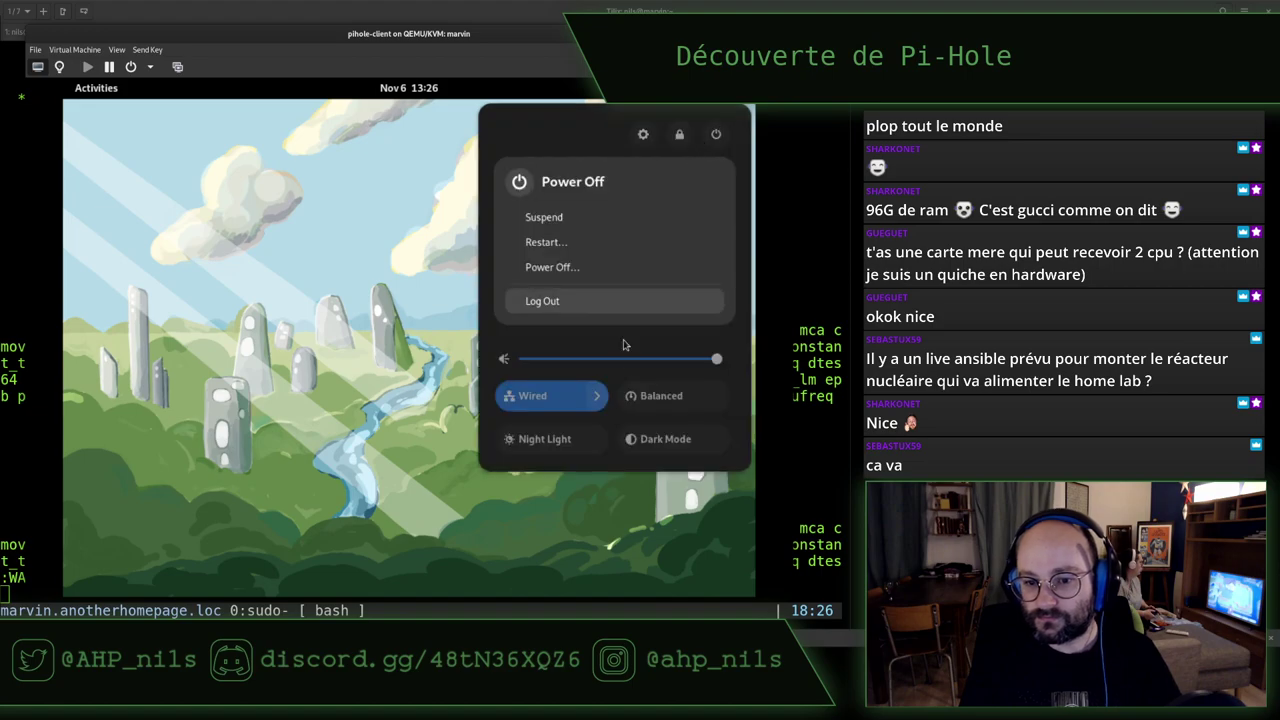
{"action": "left_click", "coordinate": [582, 249]}
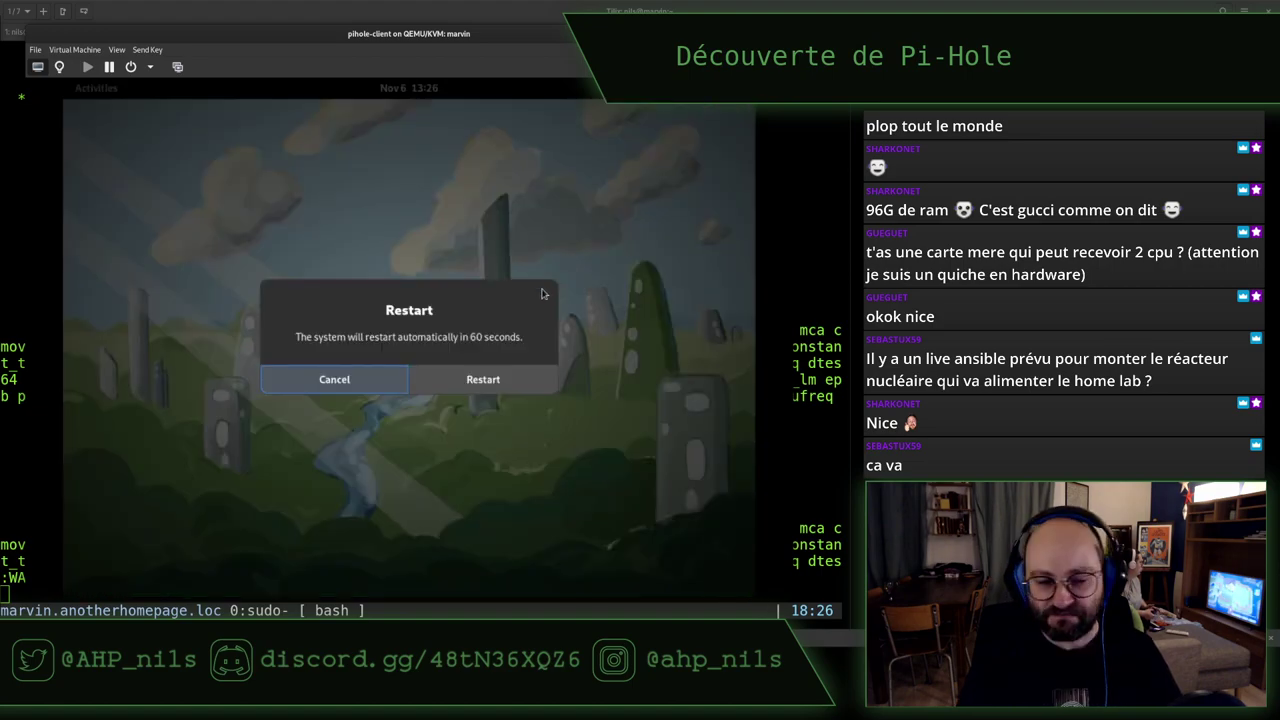
{"action": "left_click", "coordinate": [505, 377]}
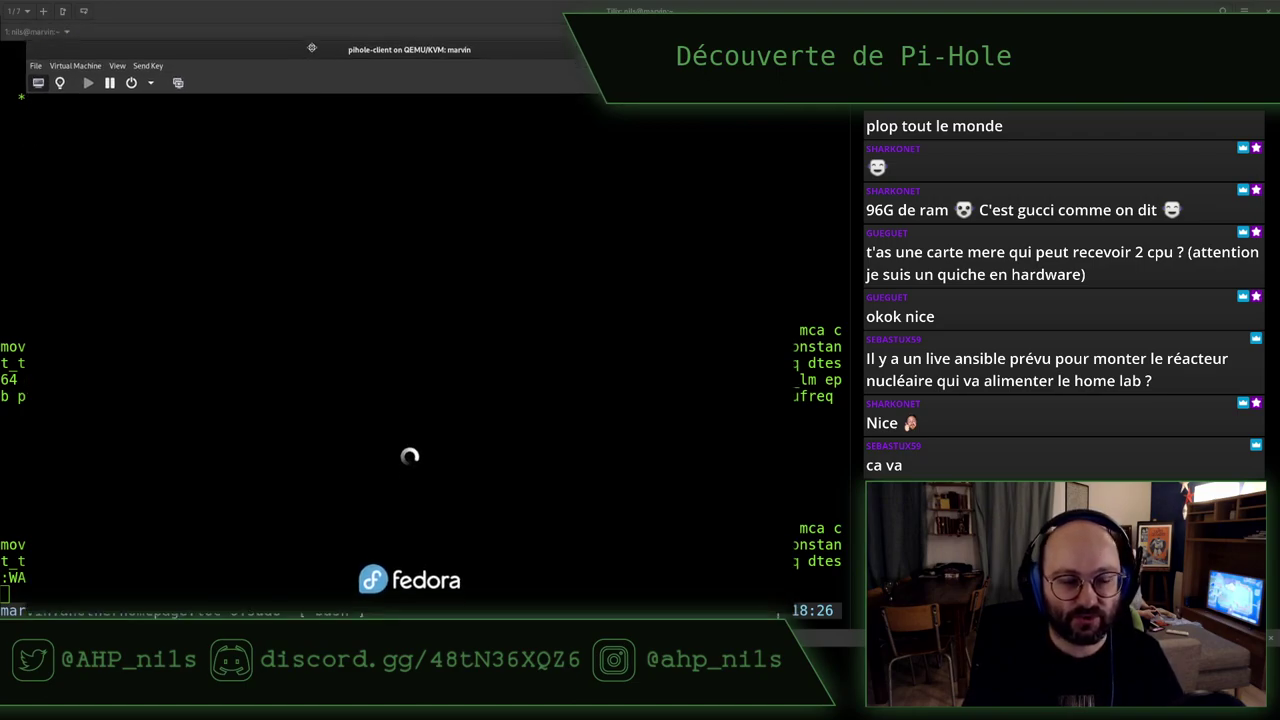
{"action": "left_click_drag", "start_coordinate": [313, 39], "coordinate": [323, 43]}
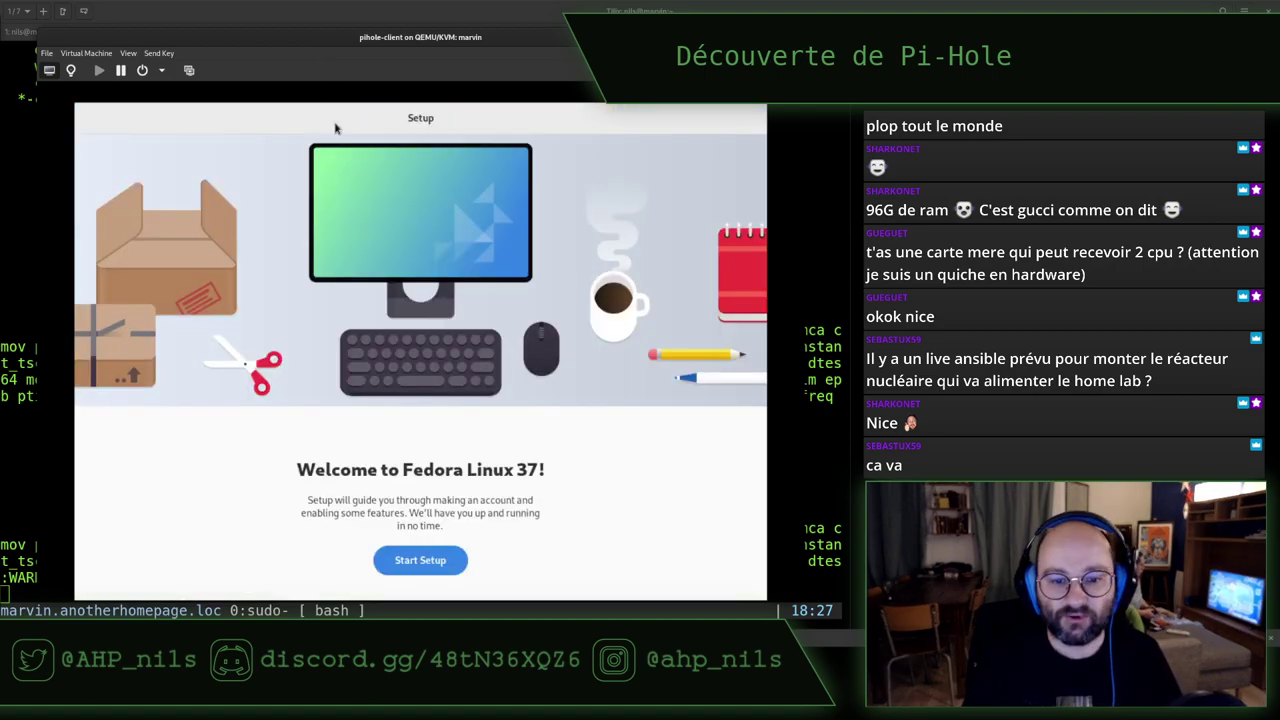
Turn off location services and problem reporting, skipping third-party repositories and online accounts
{"action": "left_click", "coordinate": [420, 560]}
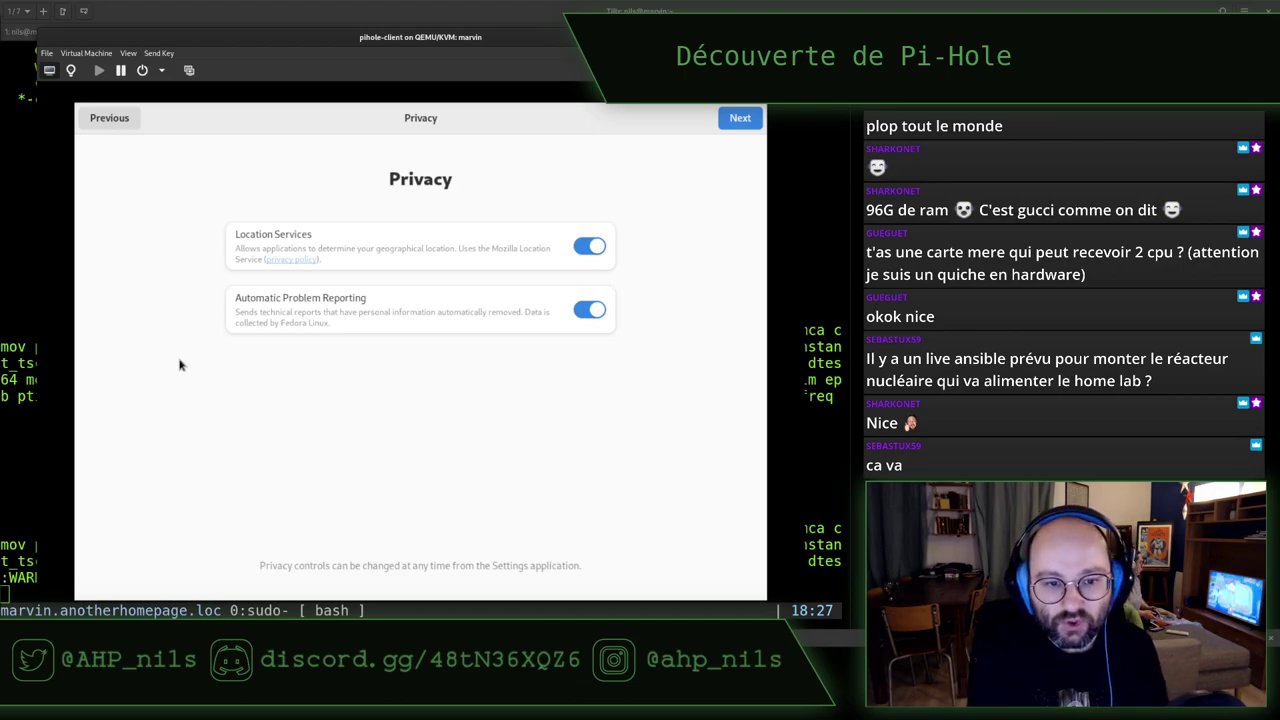
{"action": "left_click", "coordinate": [585, 247]}
{"action": "left_click", "coordinate": [585, 309]}
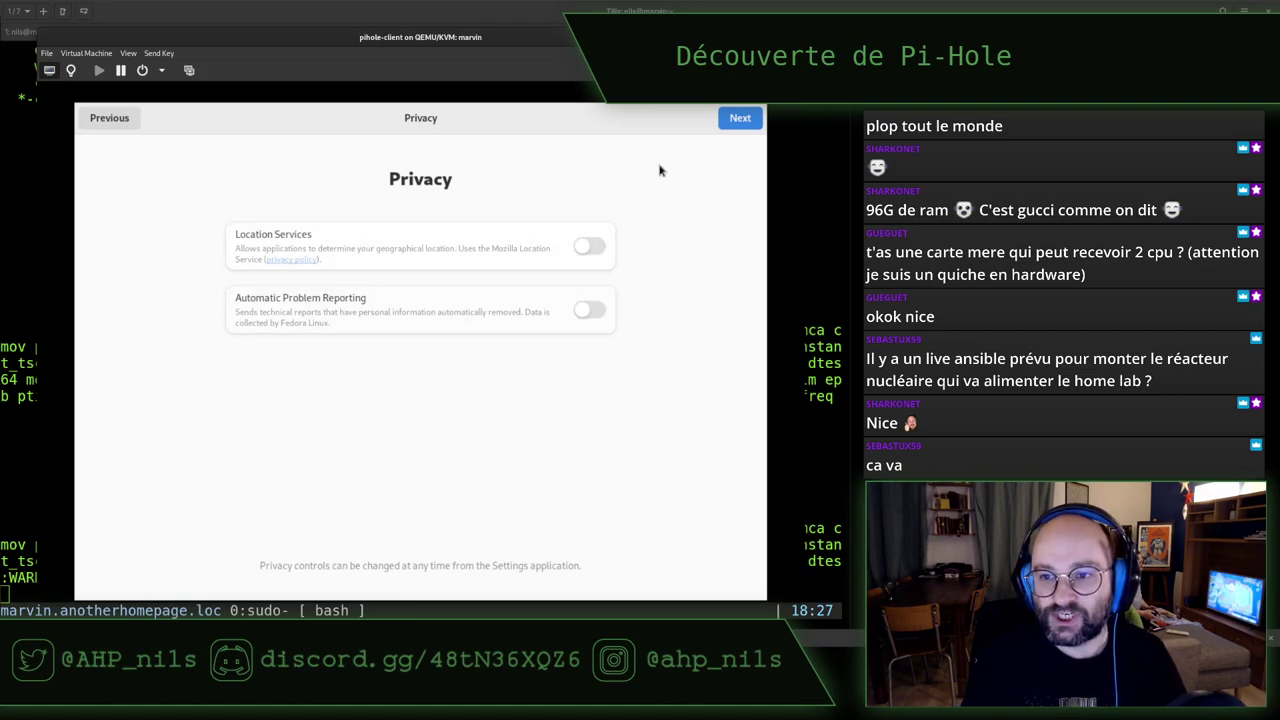
{"action": "left_click", "coordinate": [733, 124]}
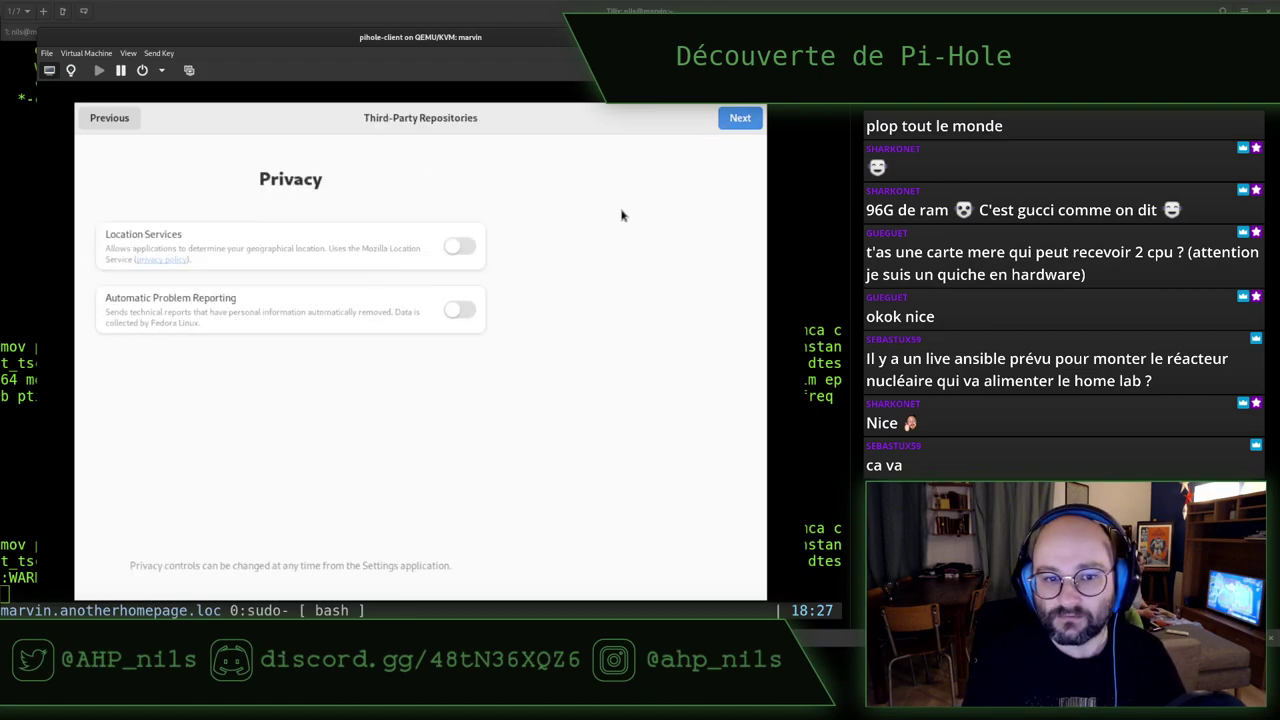
{"action": "left_click", "coordinate": [729, 121]}
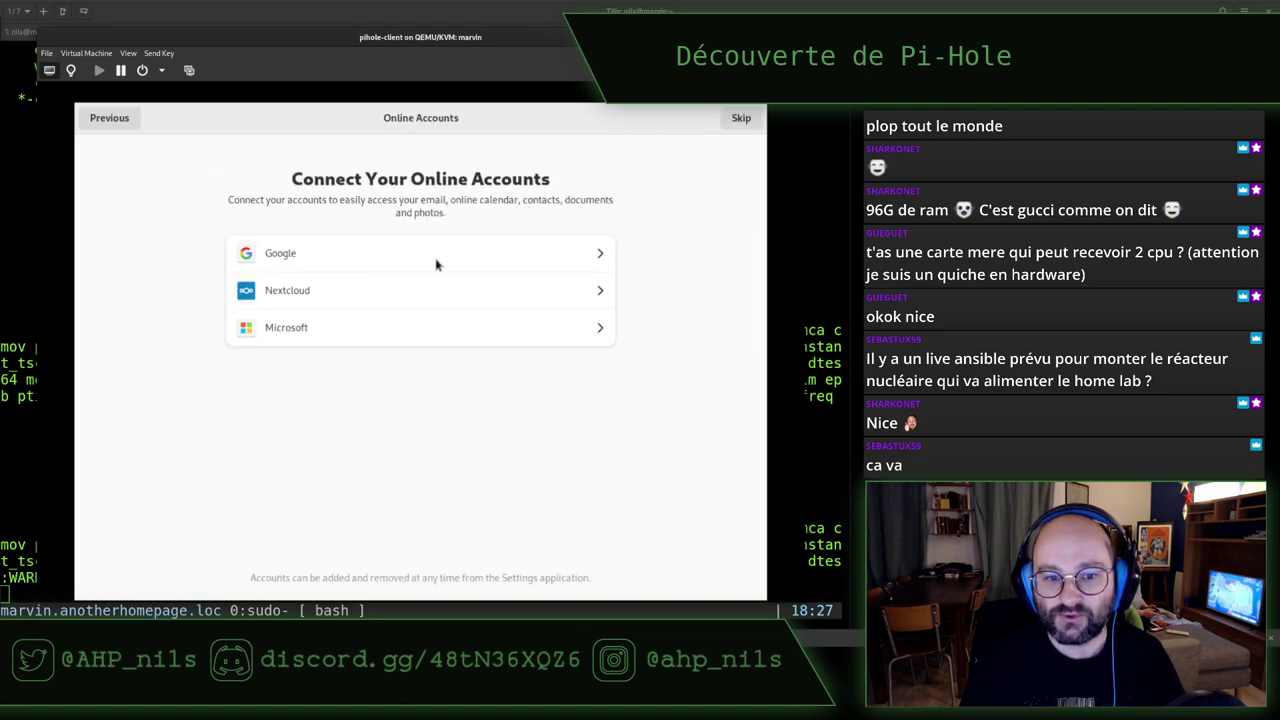
{"action": "left_click", "coordinate": [752, 123]}
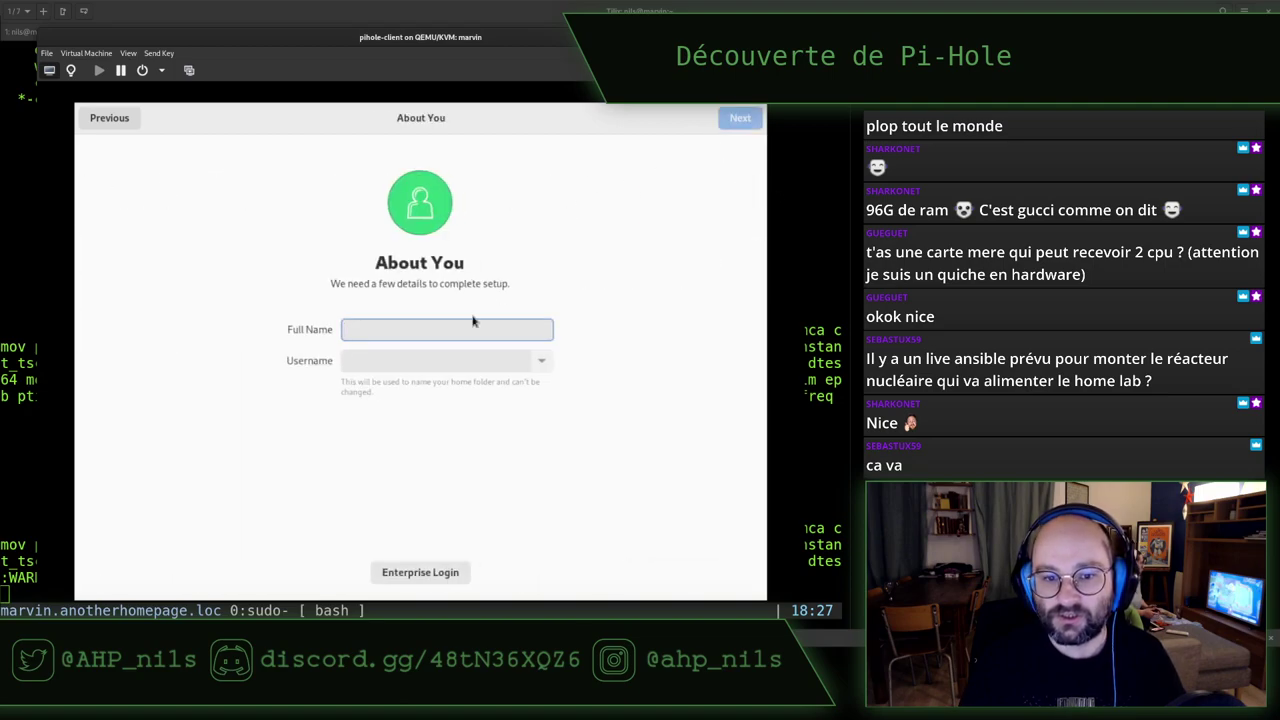
Enter the user's full name, set and confirm the account password, and start using the desktop
{"action": "type", "text": "Nils"}
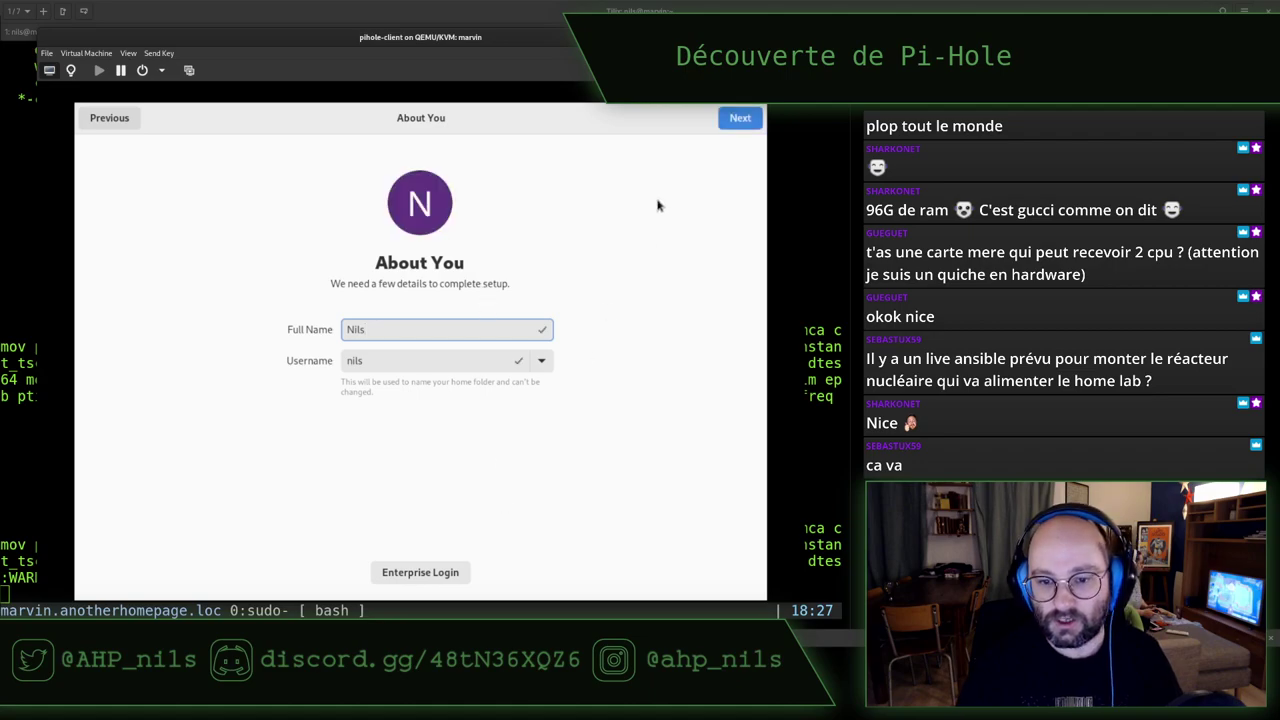
{"action": "left_click", "coordinate": [738, 119]}
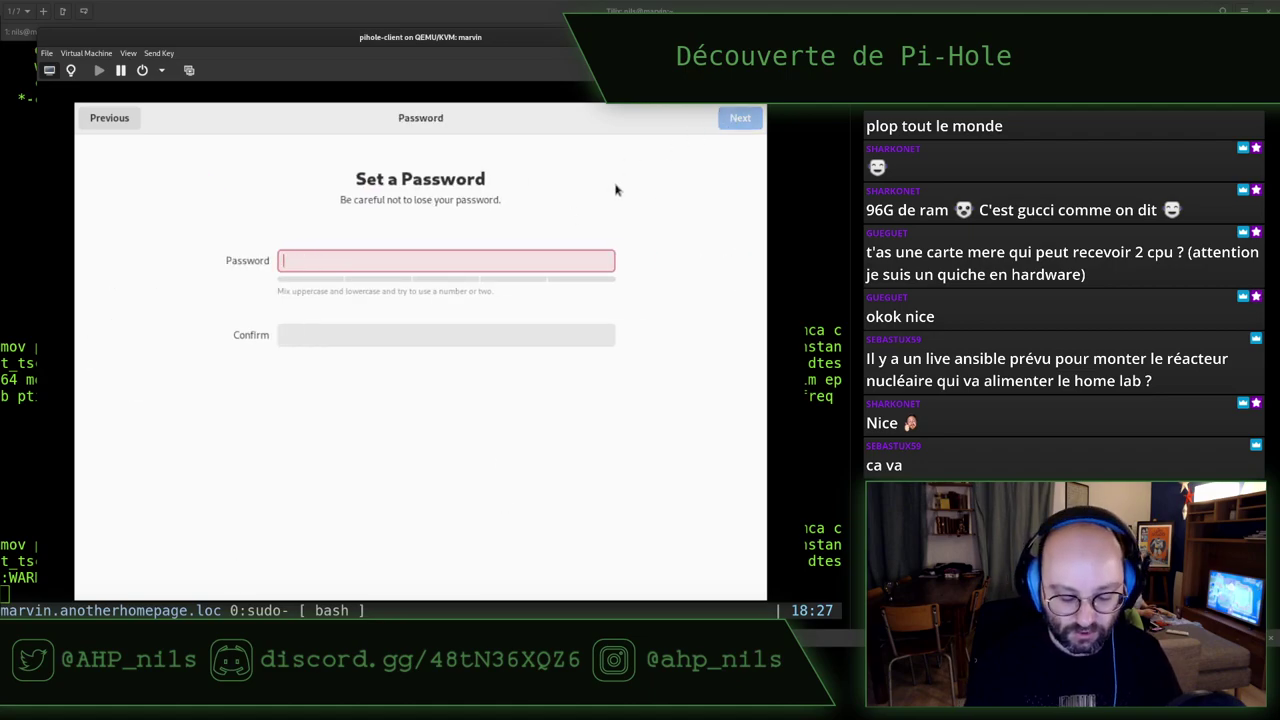
{"action": "type", "text": "********"}
{"action": "key", "text": "Tab"}
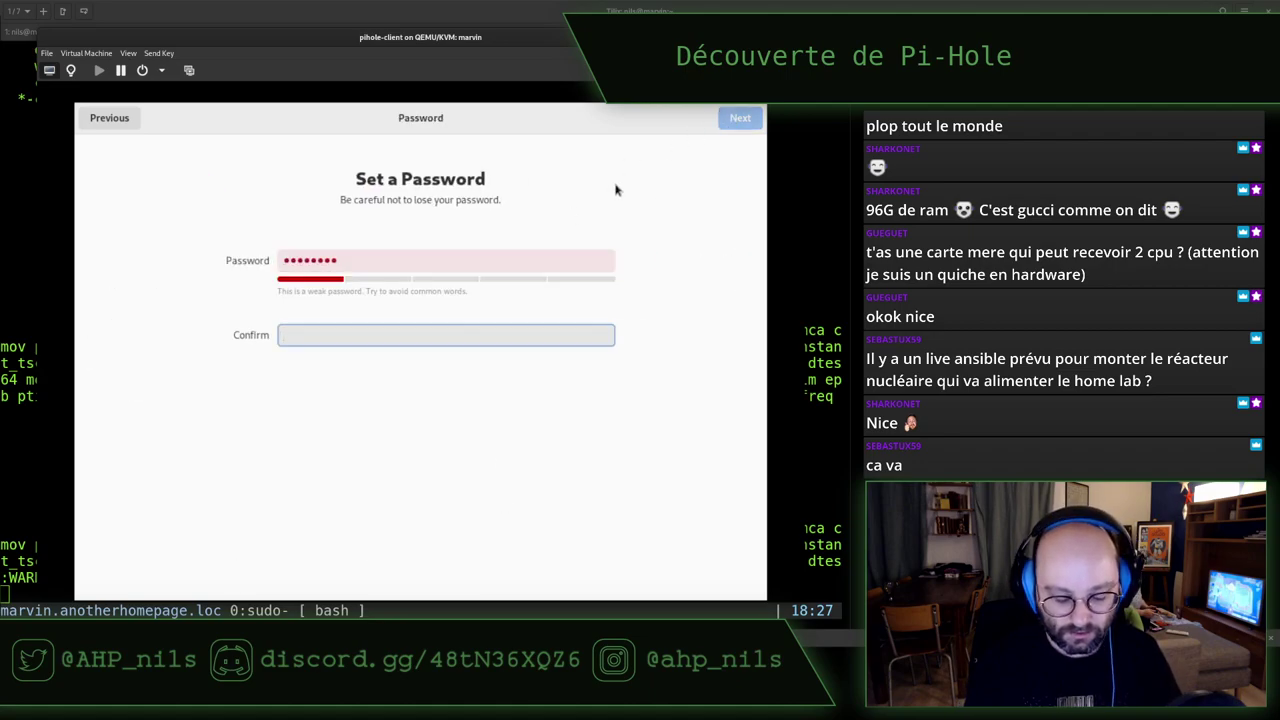
{"action": "type", "text": "********"}
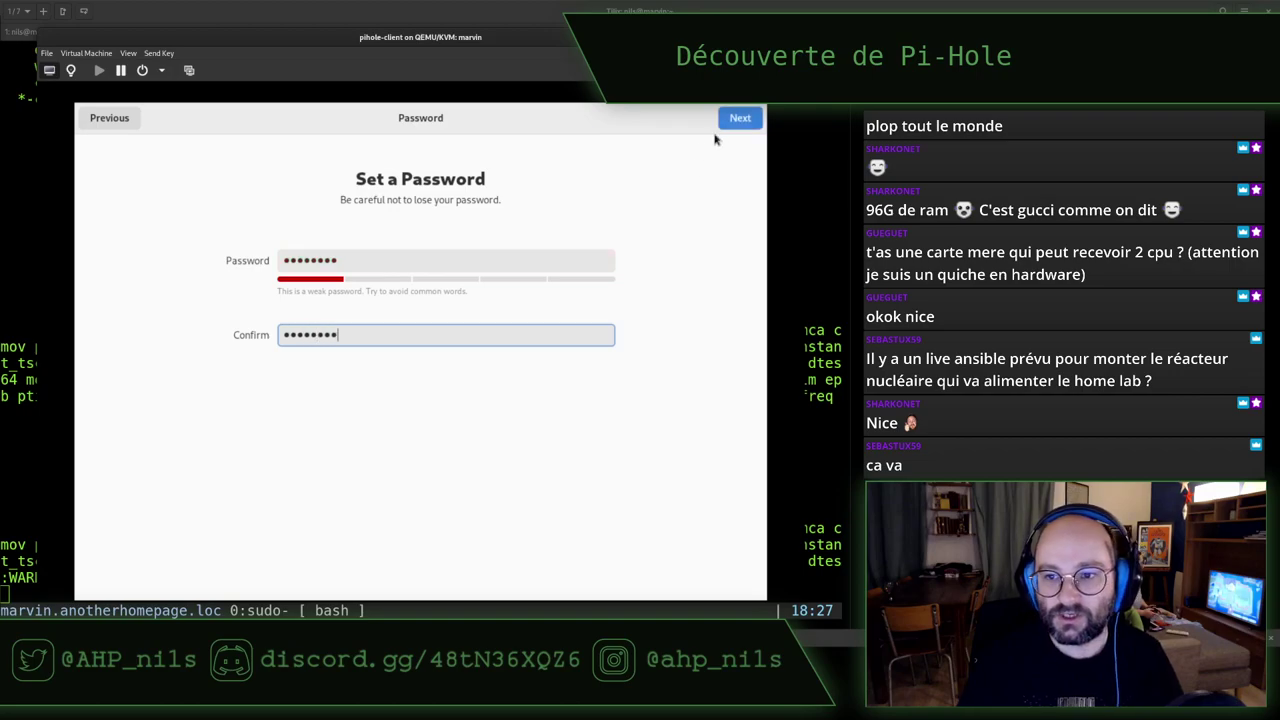
{"action": "left_click", "coordinate": [738, 119]}
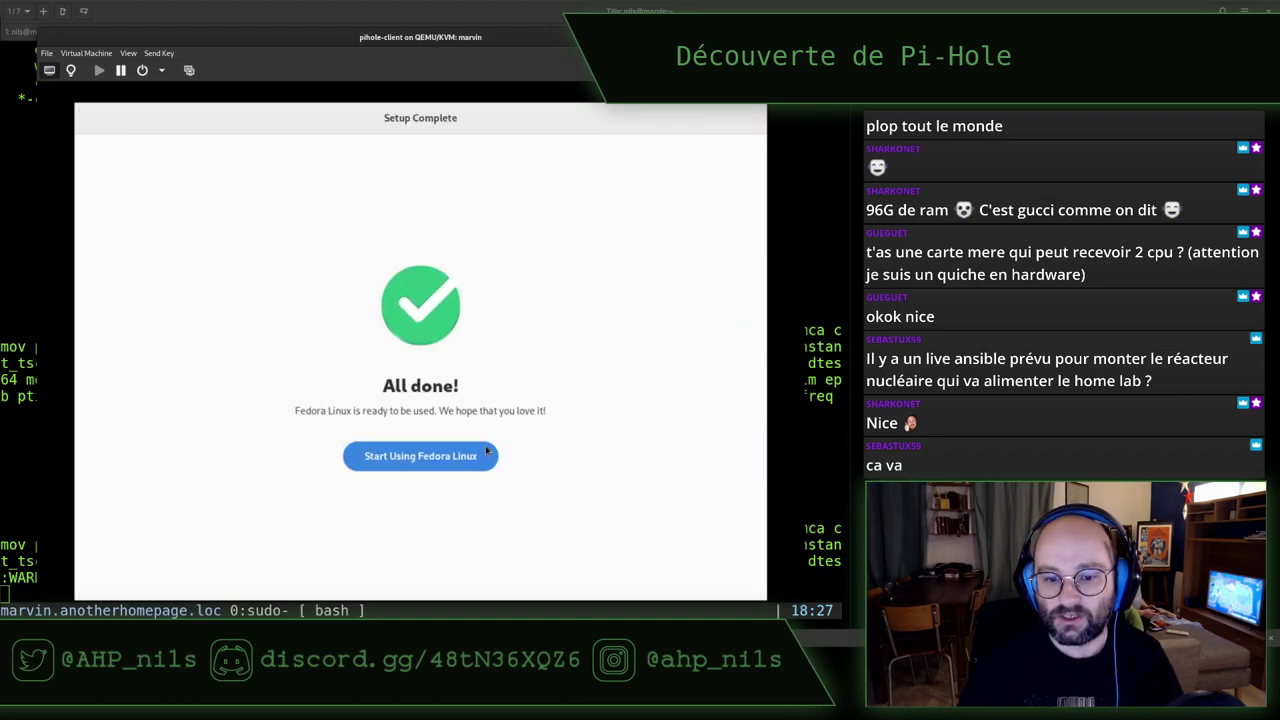
{"action": "left_click", "coordinate": [480, 456]}
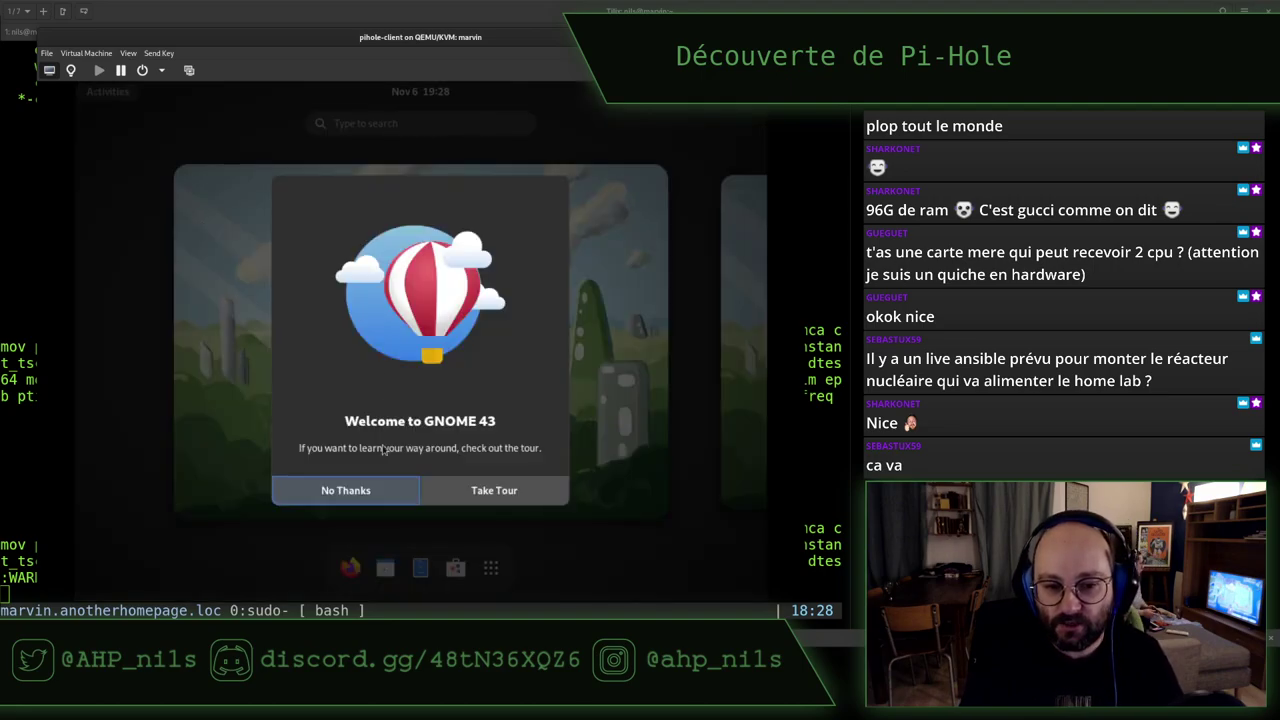
Skip the GNOME welcome tour and launch the Terminal app from the applications list
{"action": "left_click", "coordinate": [362, 495]}
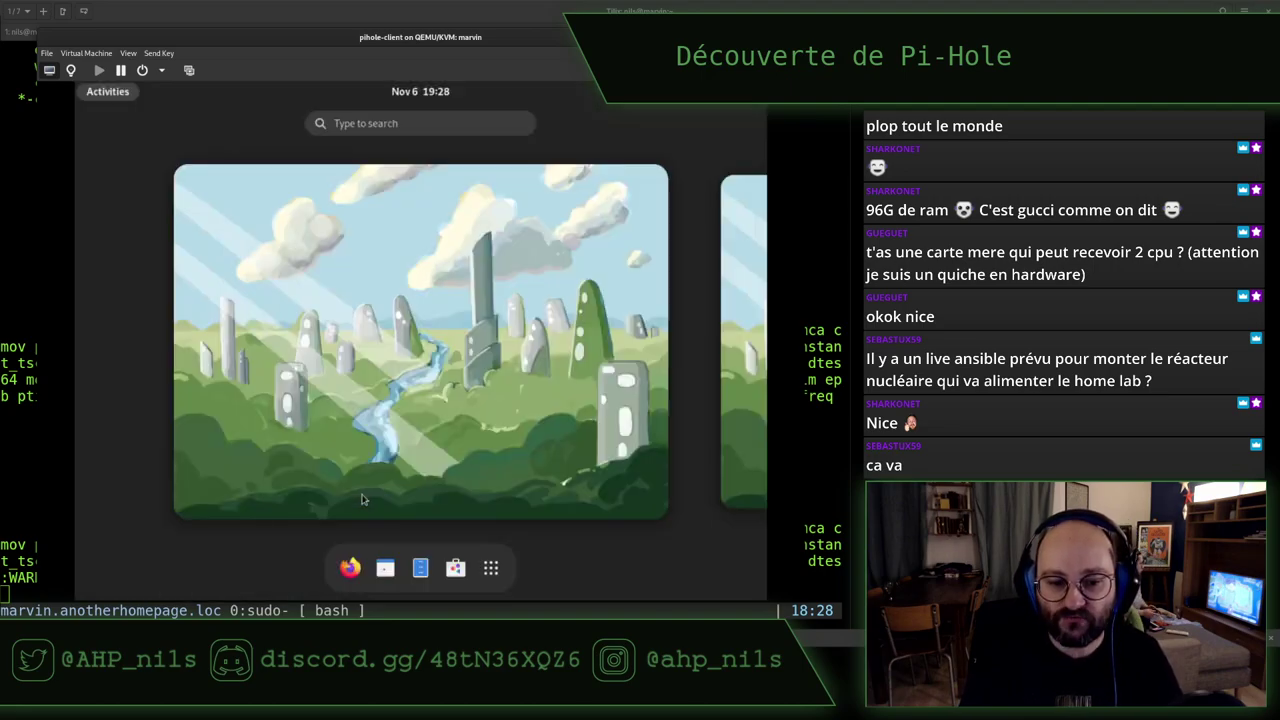
{"action": "left_click", "coordinate": [345, 360]}
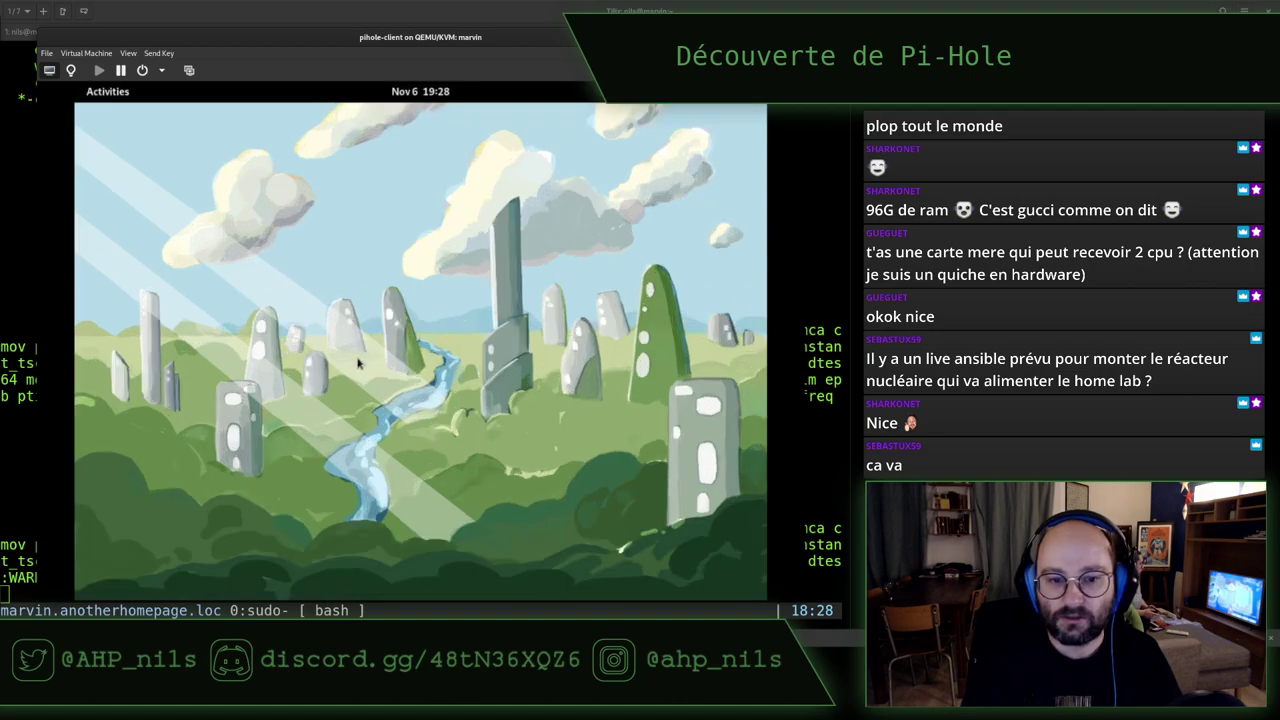
{"action": "left_click", "coordinate": [110, 92]}
{"action": "left_click", "coordinate": [492, 568]}
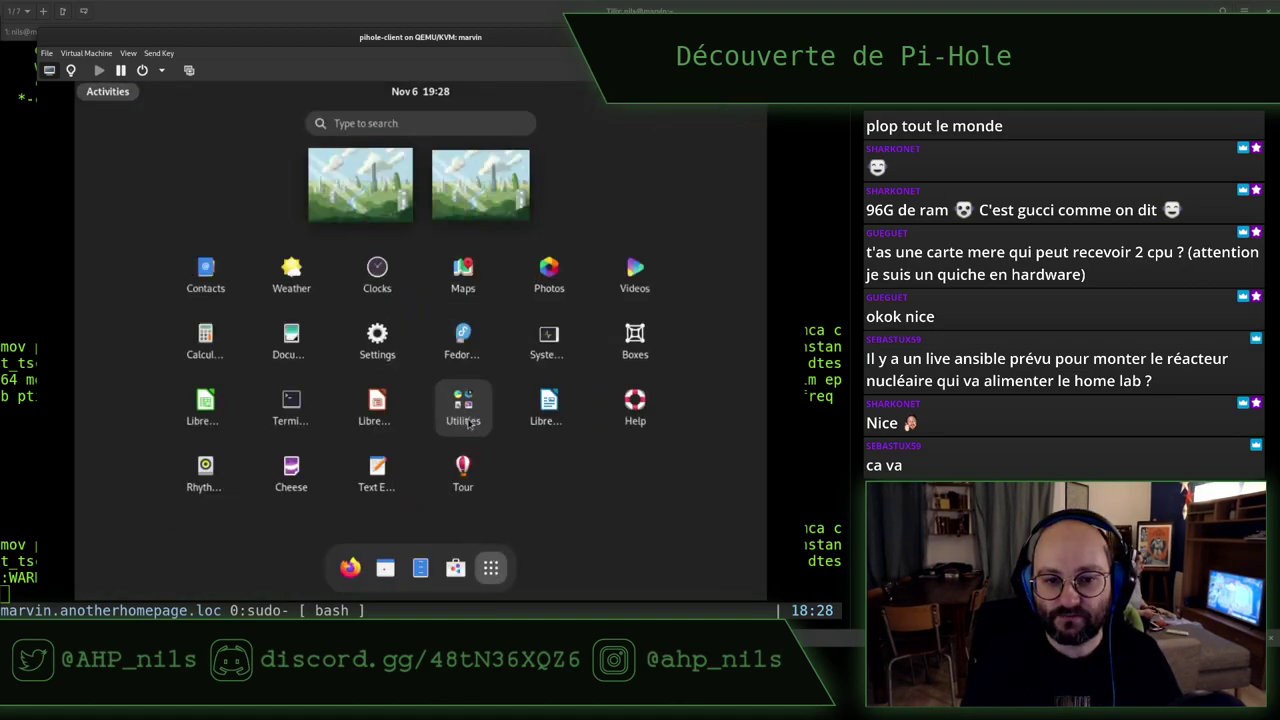
{"action": "left_click", "coordinate": [288, 408]}
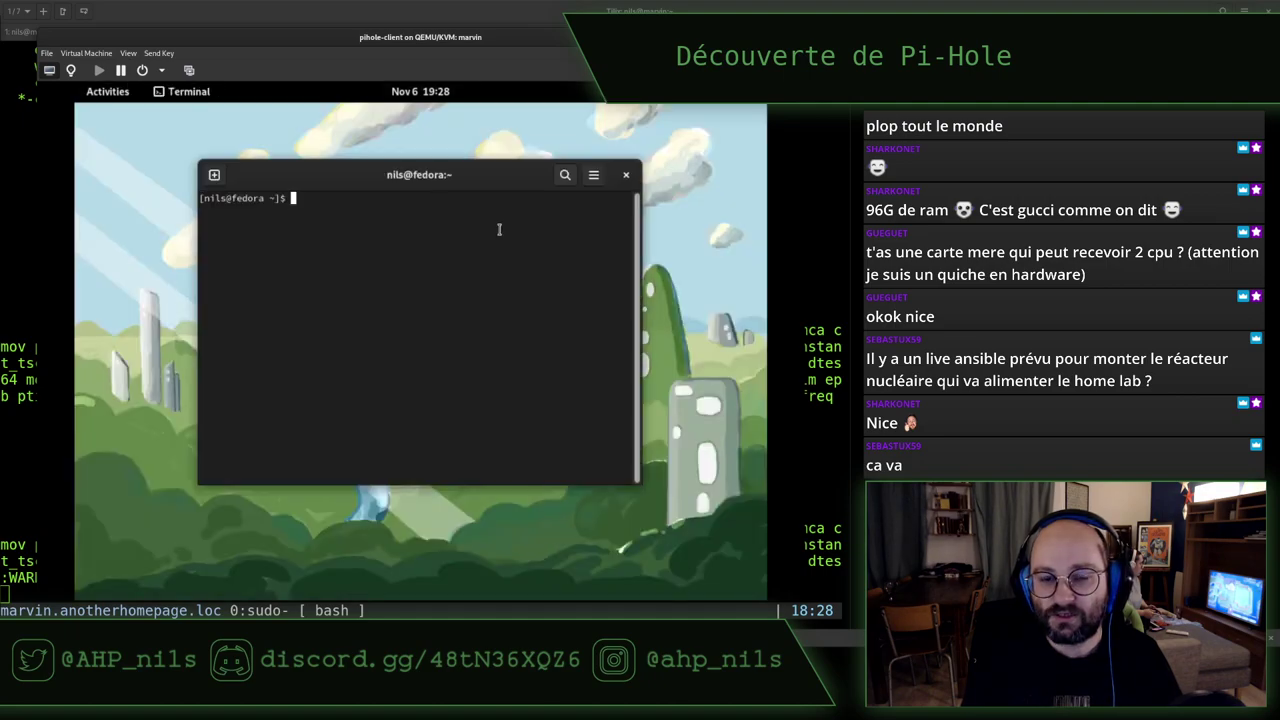
Set the guest display to 1360 × 768, keep it, and enlarge the VM window
{"action": "right_click", "coordinate": [680, 140]}
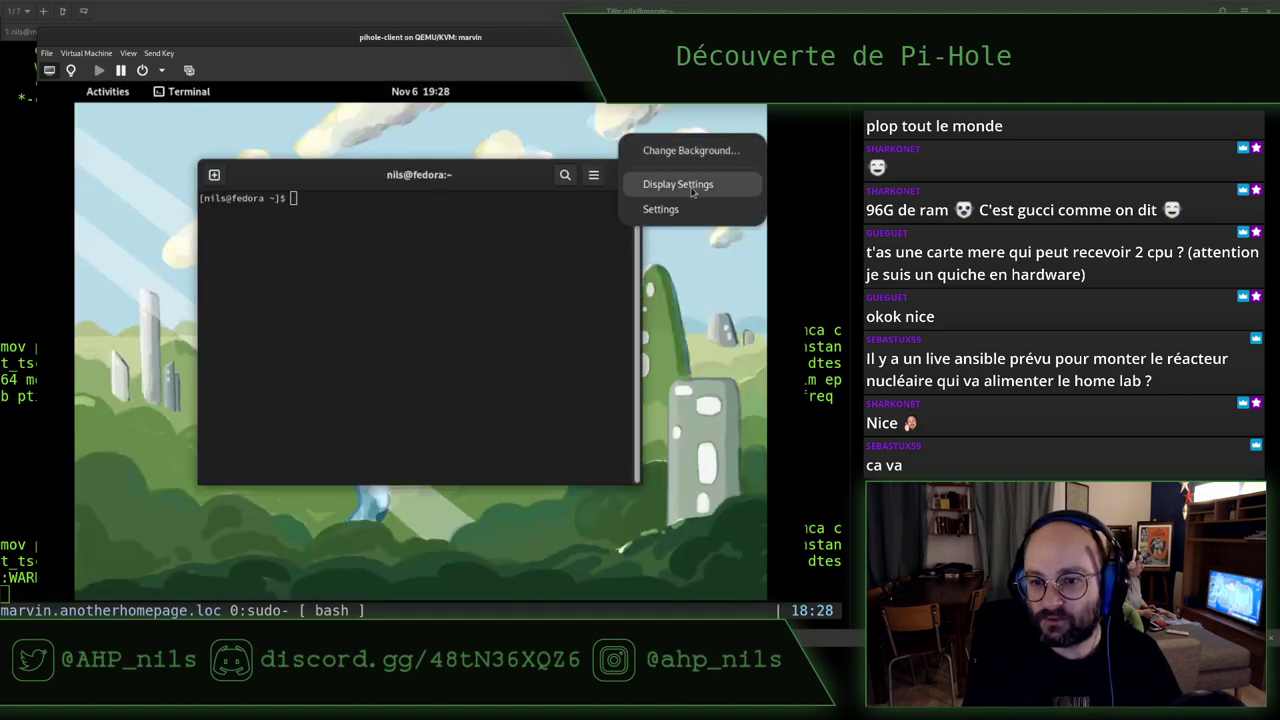
{"action": "left_click", "coordinate": [690, 188]}
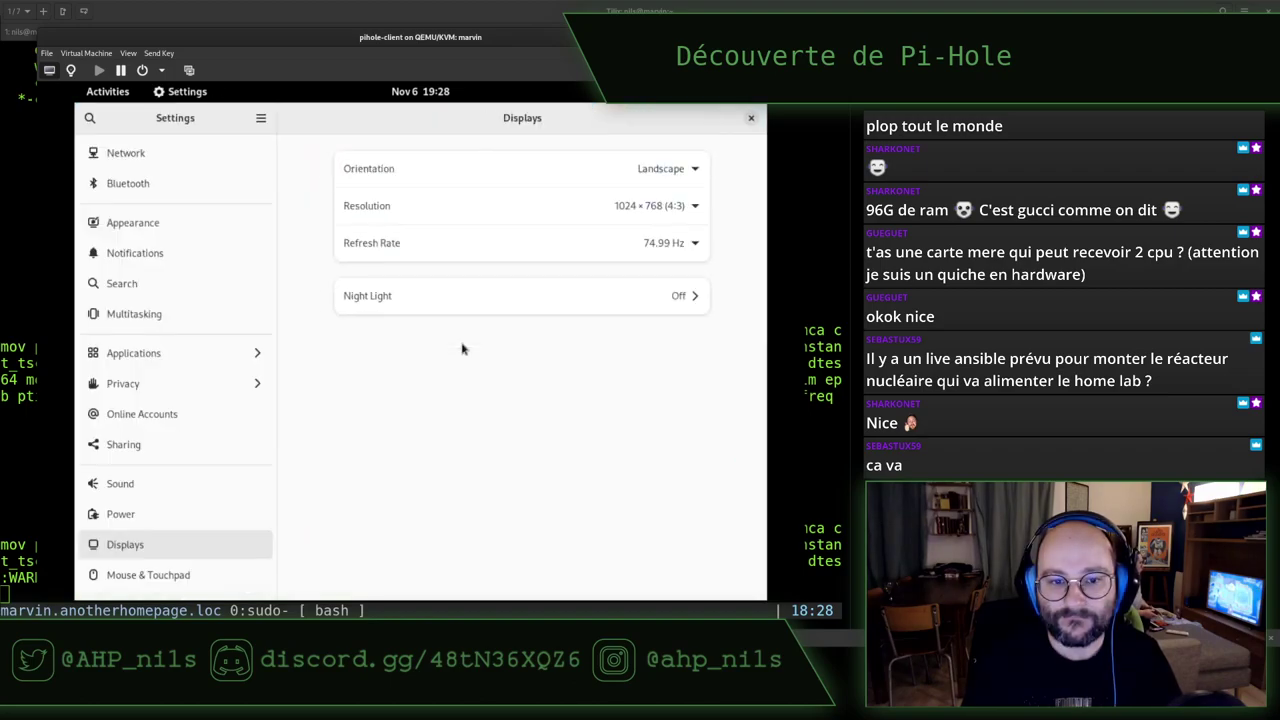
{"action": "left_click", "coordinate": [659, 207]}
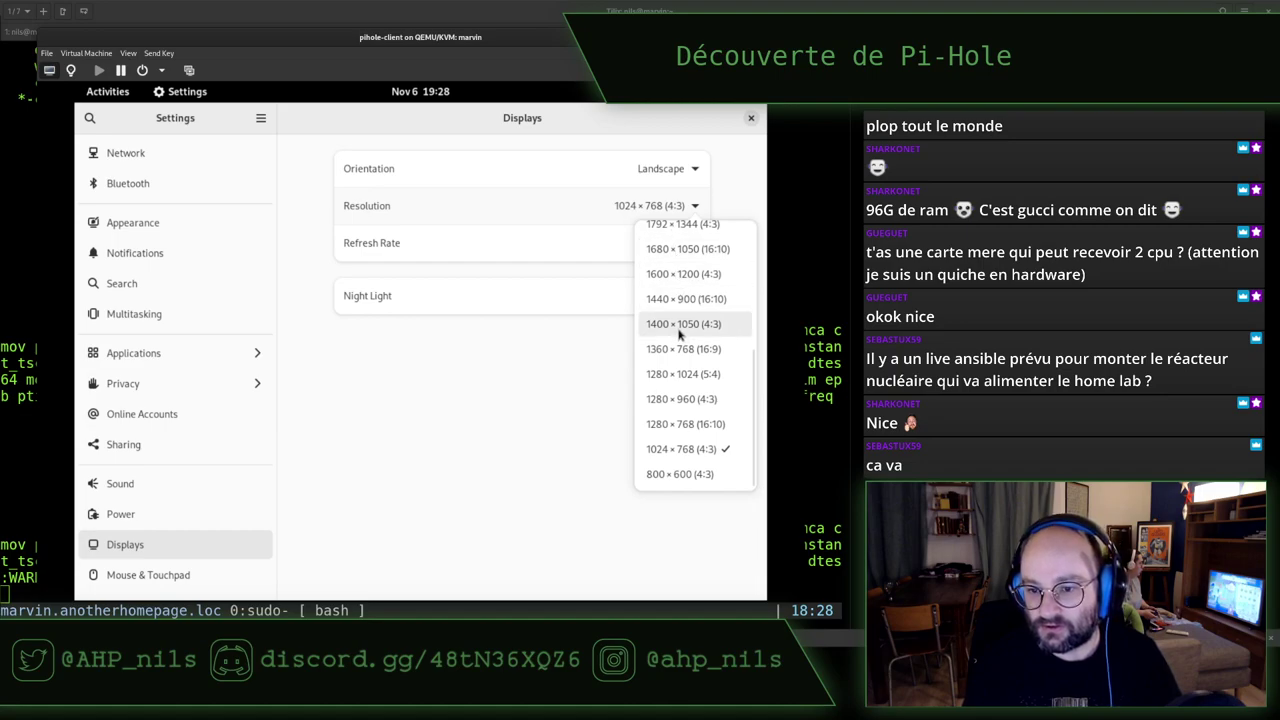
{"action": "scroll", "coordinate": [679, 340], "scroll_direction": "up", "scroll_amount": 5}
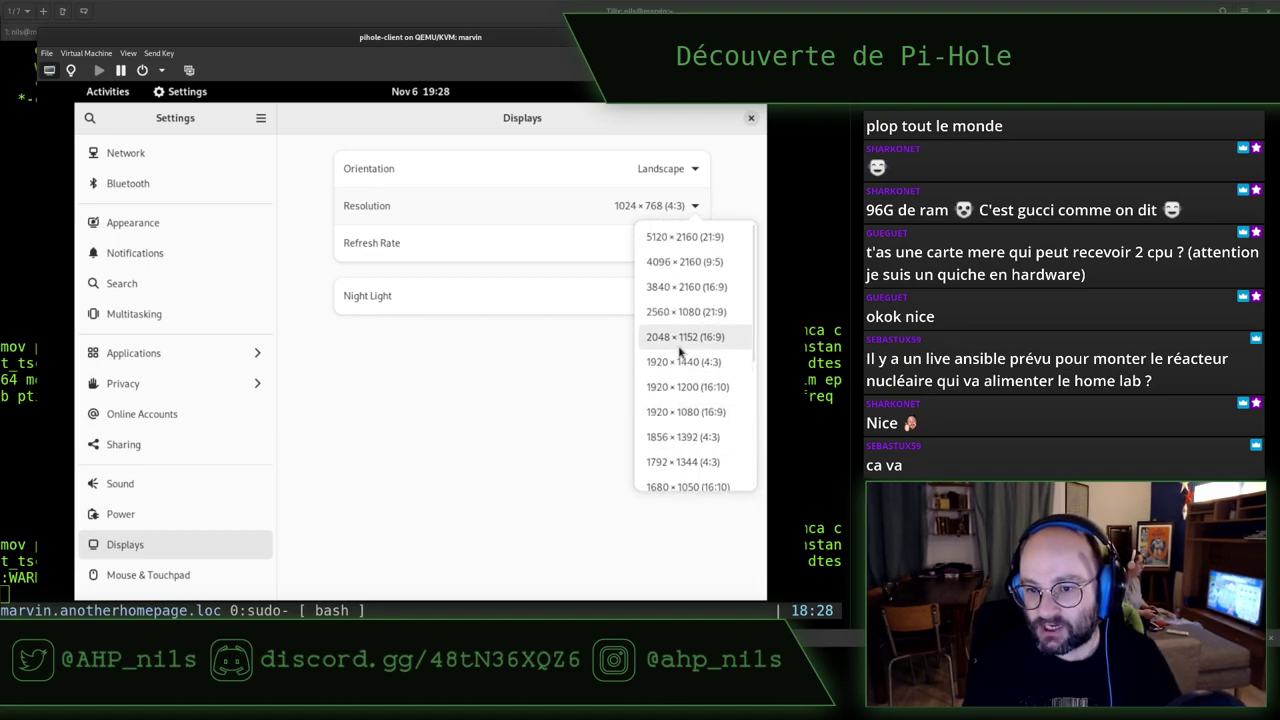
{"action": "scroll", "coordinate": [679, 350], "scroll_direction": "down", "scroll_amount": 5}
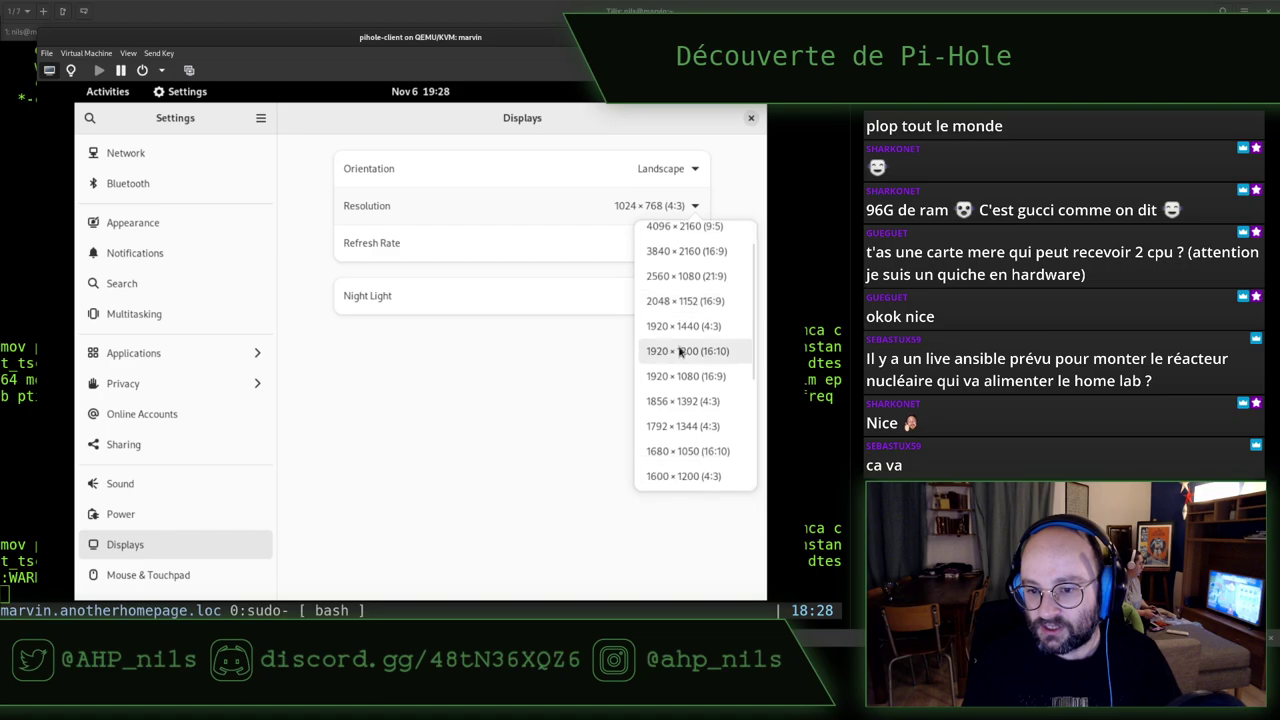
{"action": "scroll", "coordinate": [679, 350], "scroll_direction": "down", "scroll_amount": 2}
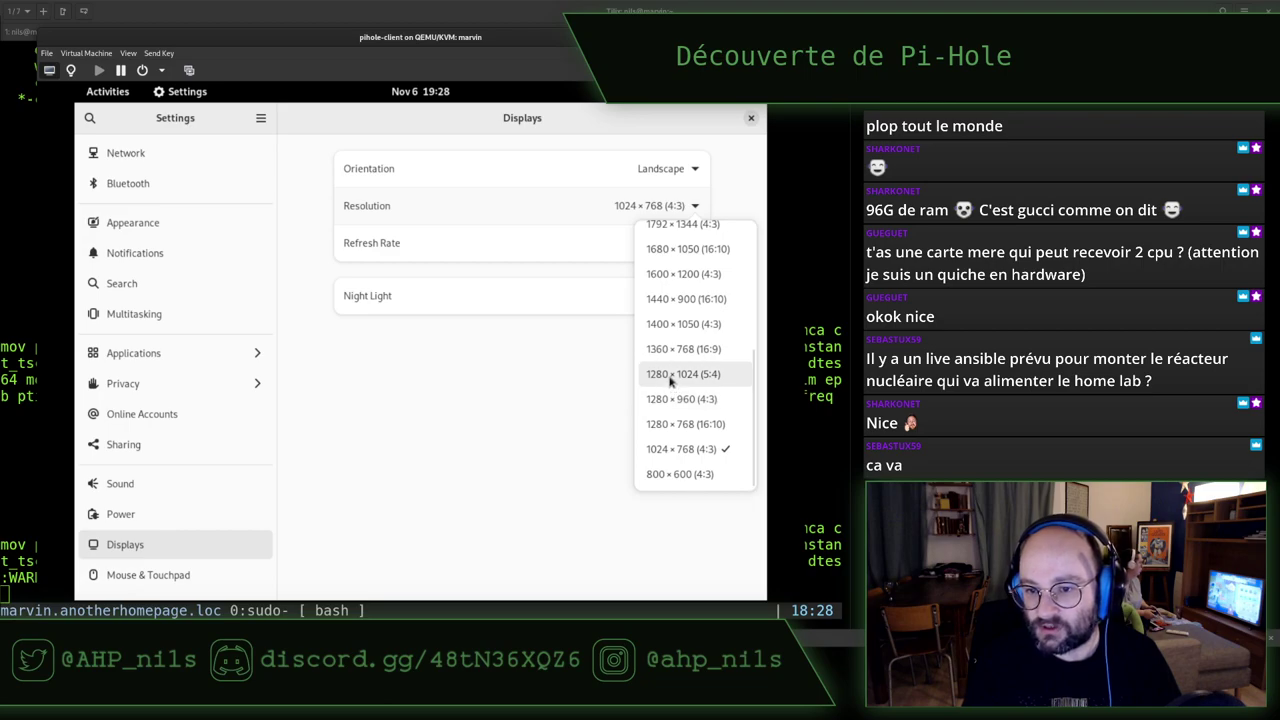
{"action": "left_click", "coordinate": [670, 352]}
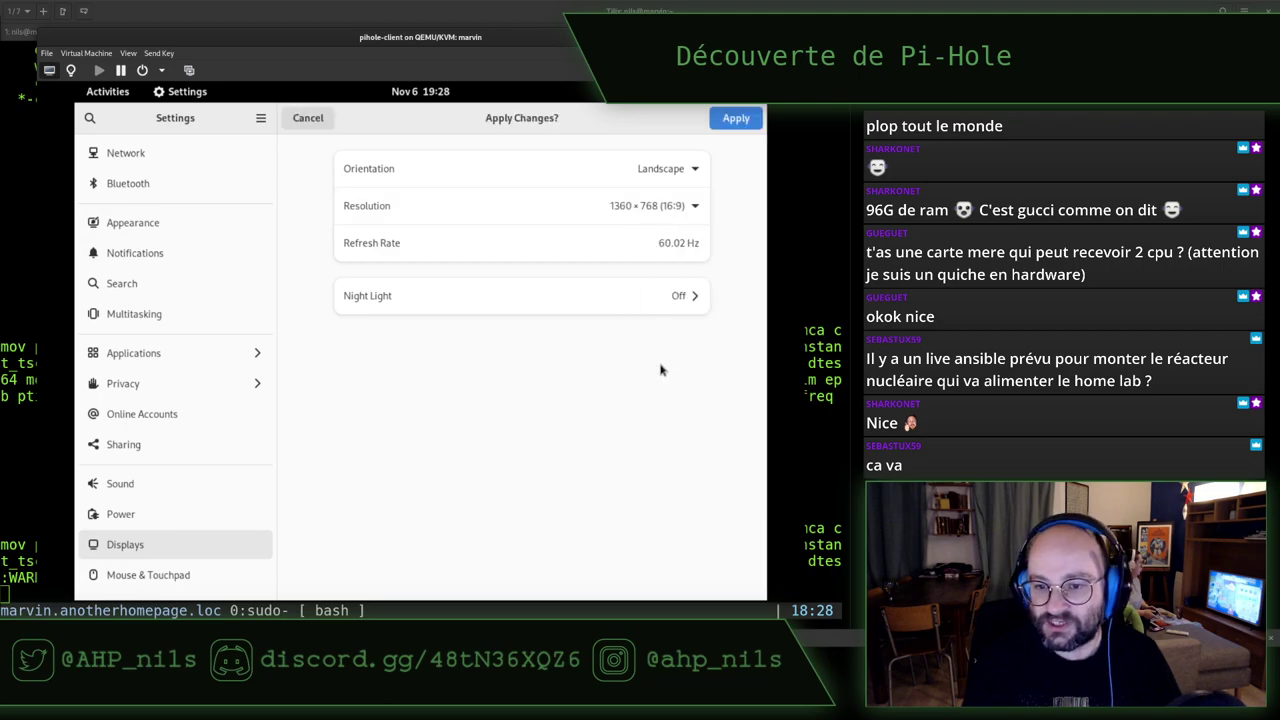
{"action": "left_click", "coordinate": [724, 122]}
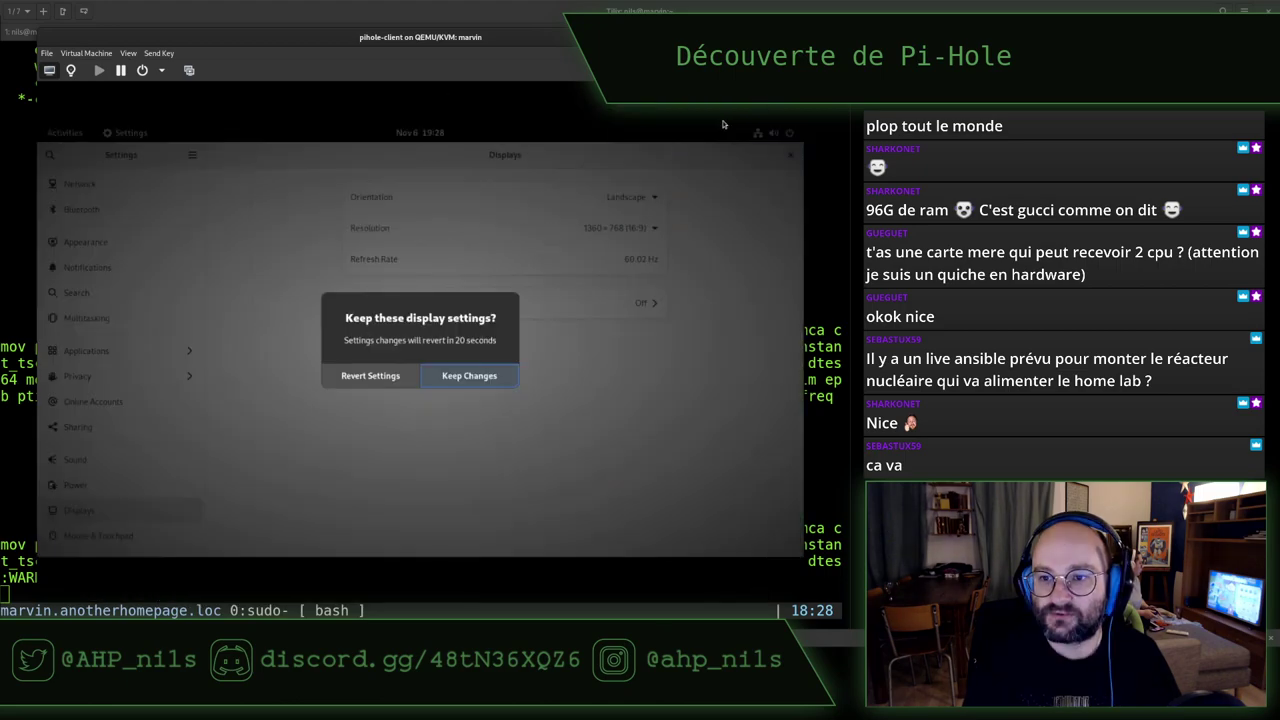
{"action": "left_click", "coordinate": [490, 377]}
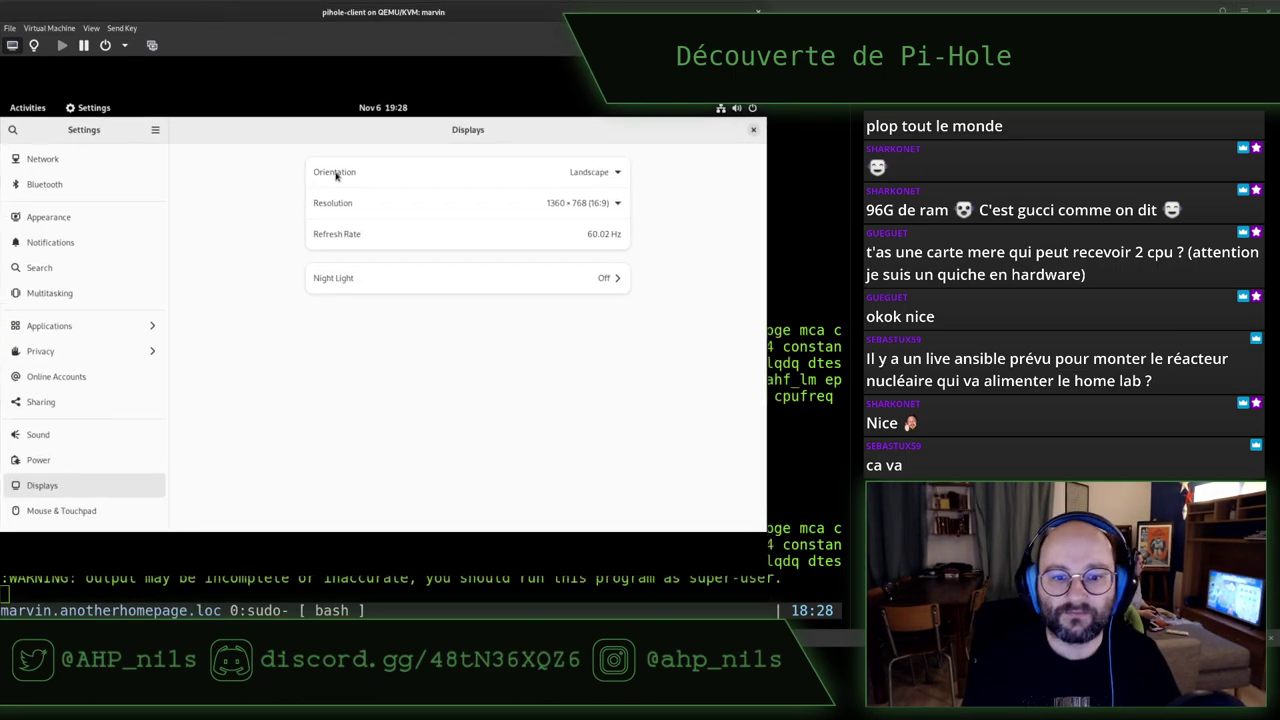
{"action": "left_click_drag", "start_coordinate": [766, 578], "coordinate": [854, 628]}
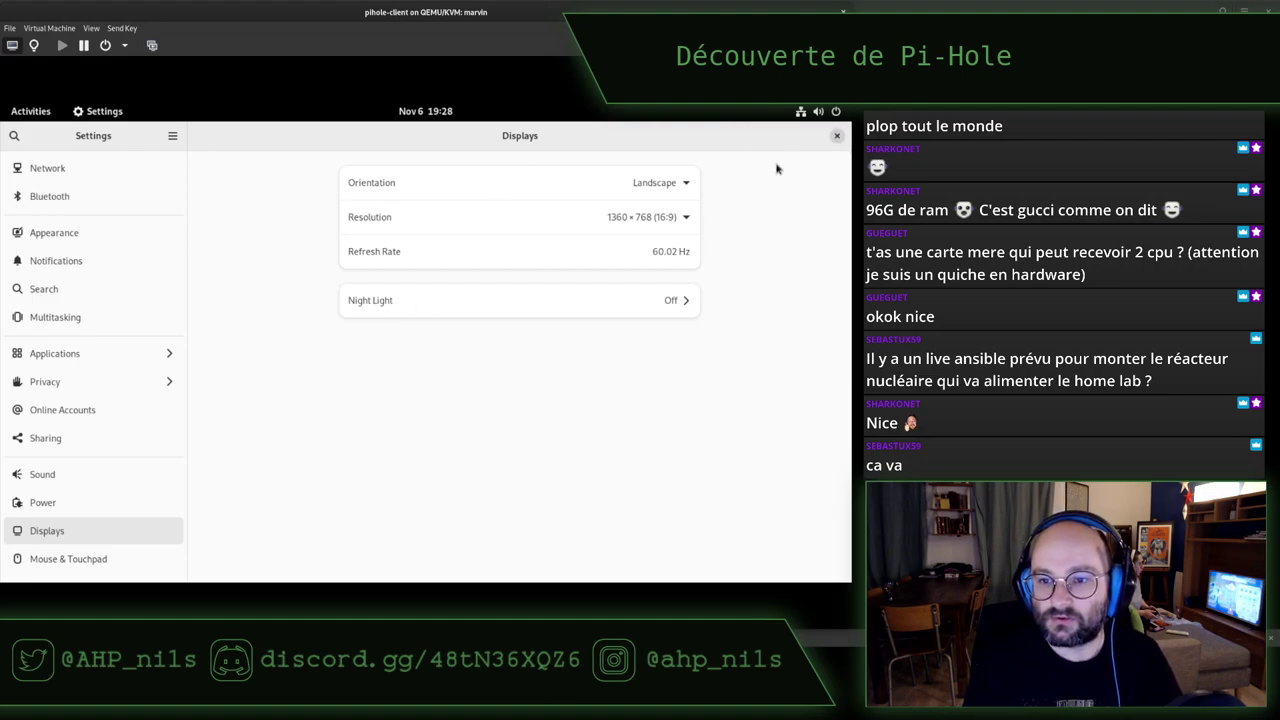
Switch the guest to 1920 × 1080 and try 200% scaling before returning to 100%
{"action": "left_click", "coordinate": [686, 217]}
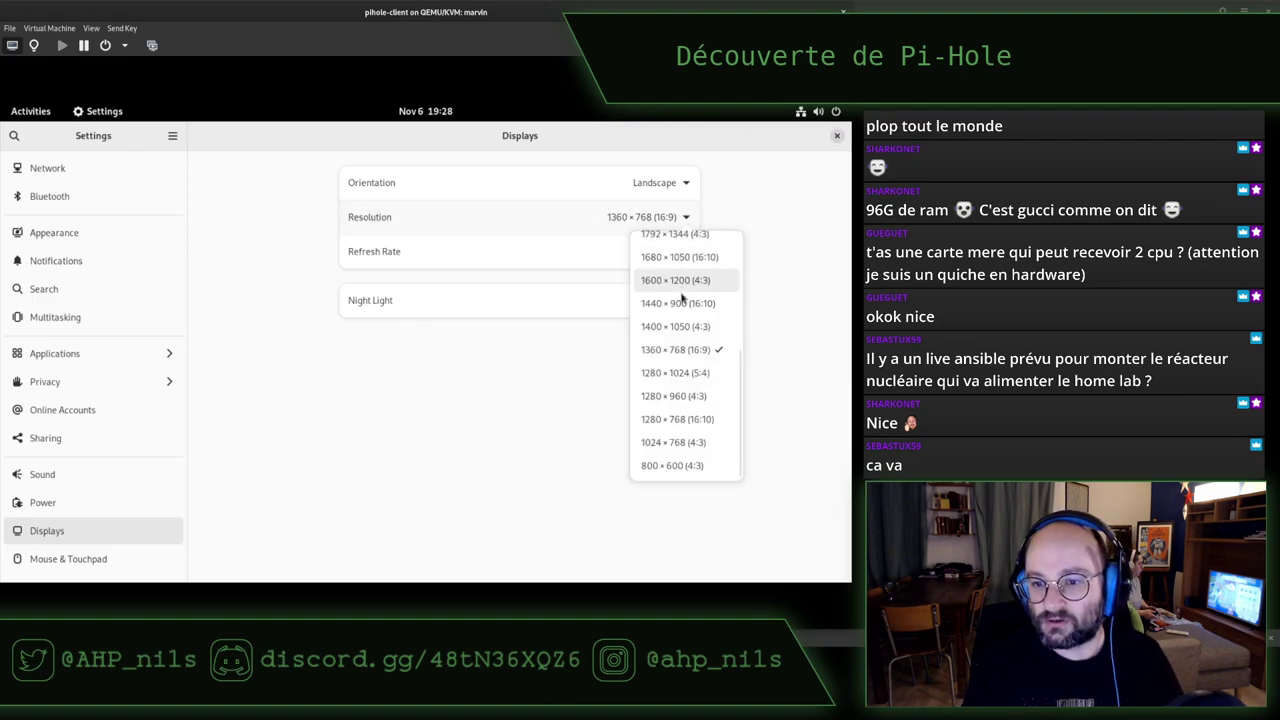
{"action": "scroll", "coordinate": [680, 308], "scroll_direction": "up", "scroll_amount": 5}
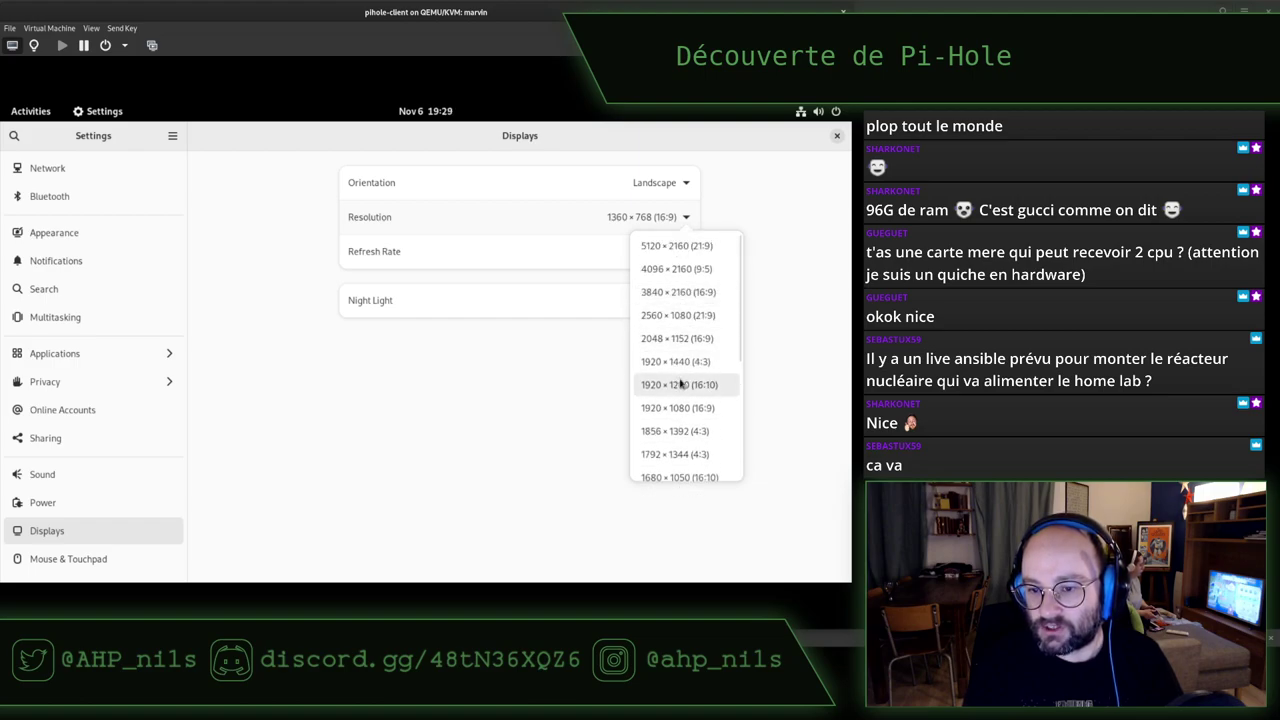
{"action": "left_click", "coordinate": [688, 408]}
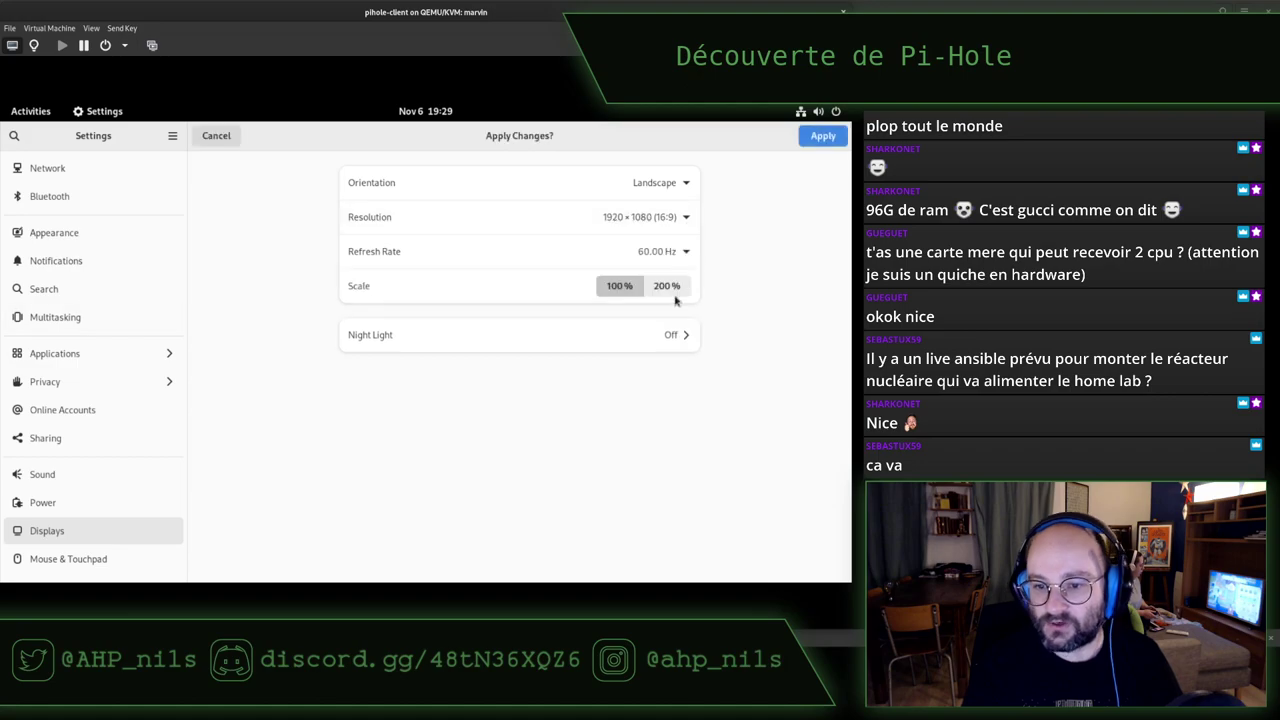
{"action": "left_click", "coordinate": [824, 140]}
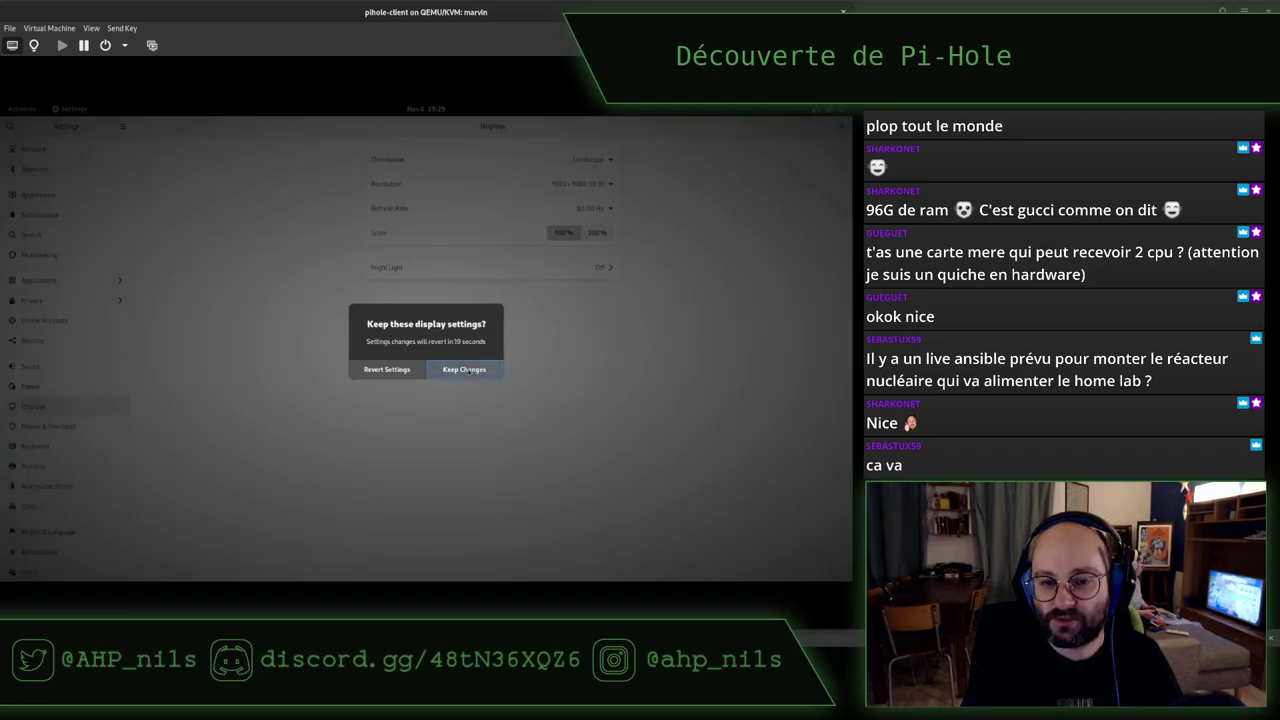
{"action": "left_click", "coordinate": [465, 369]}
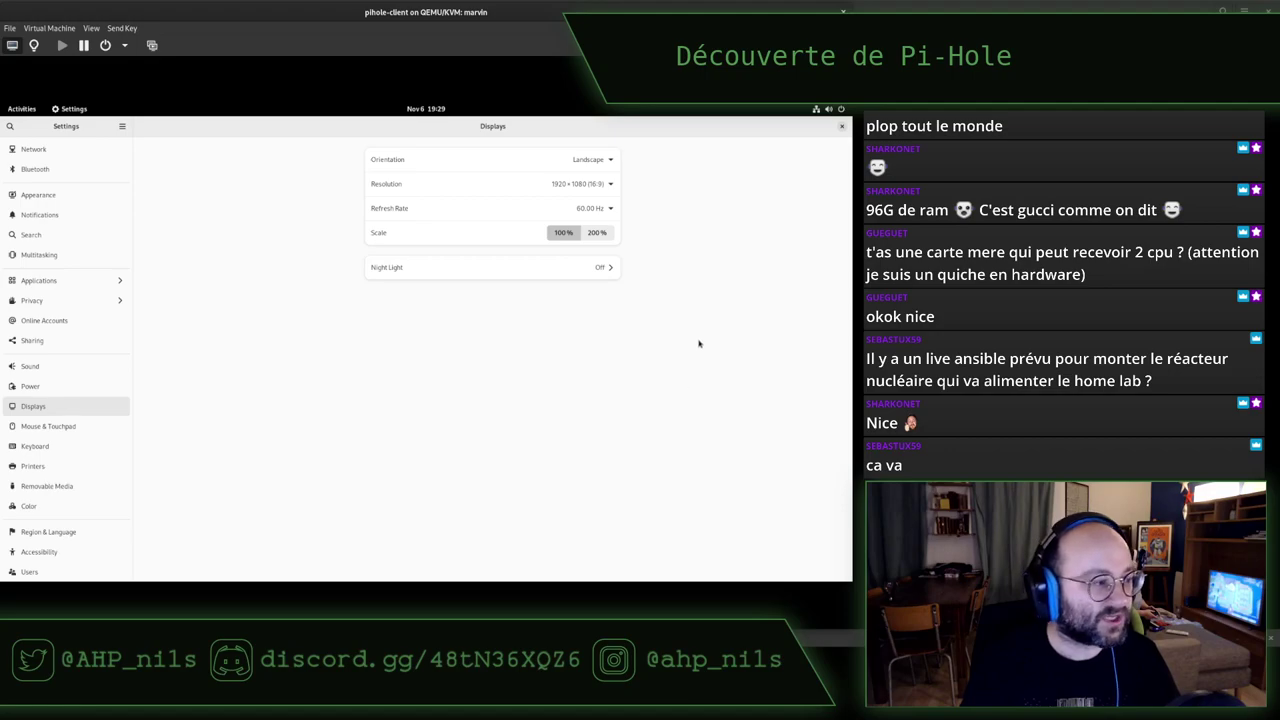
{"action": "left_click", "coordinate": [597, 232]}
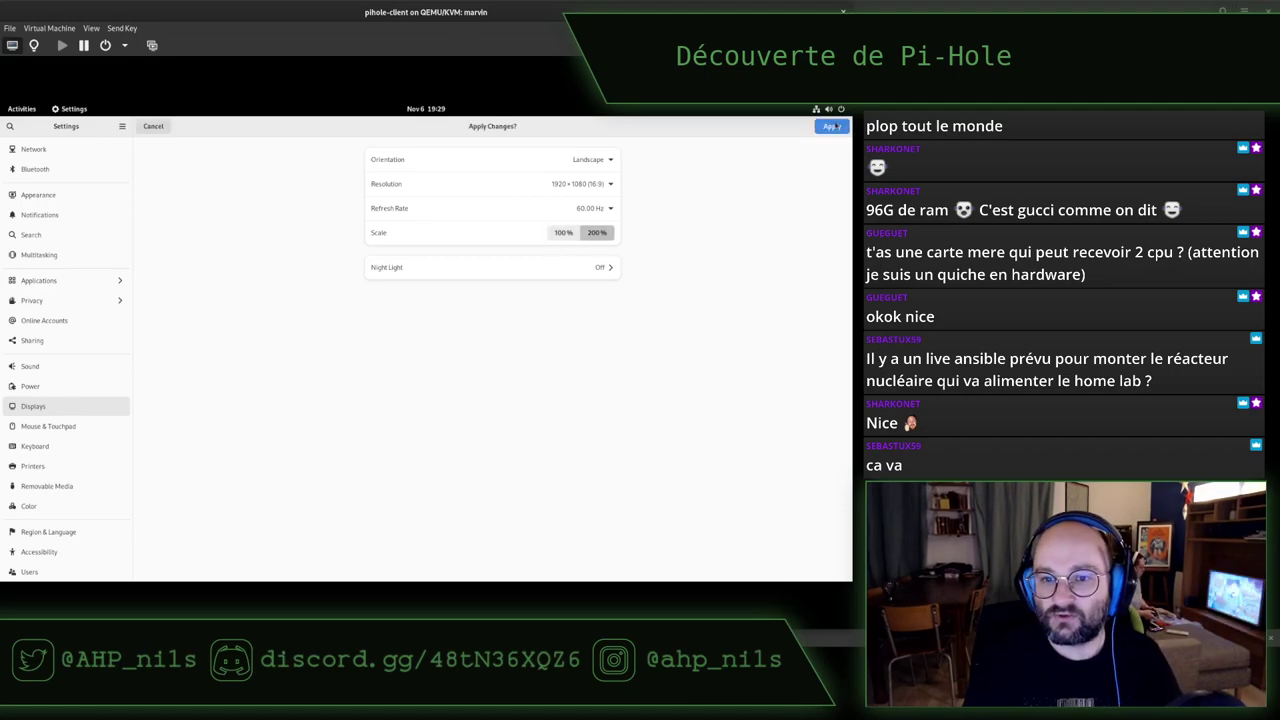
{"action": "left_click", "coordinate": [830, 126]}
{"action": "left_click", "coordinate": [528, 395]}
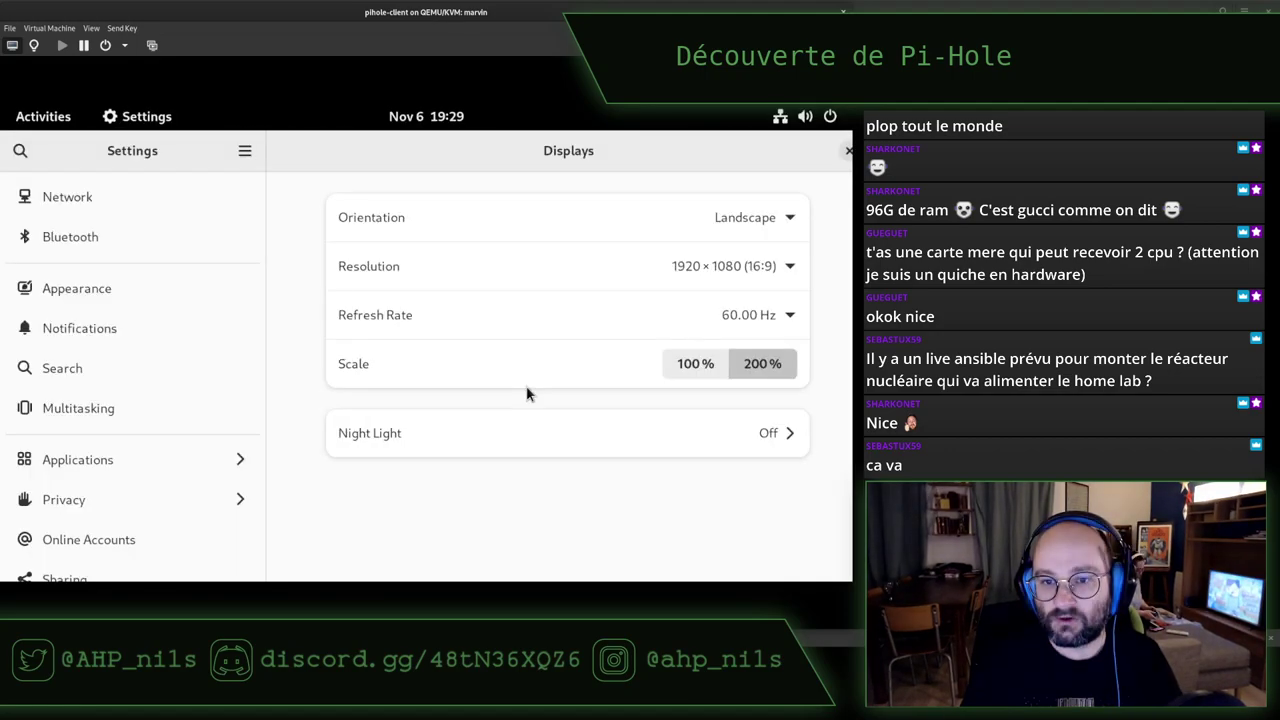
{"action": "left_click", "coordinate": [690, 364]}
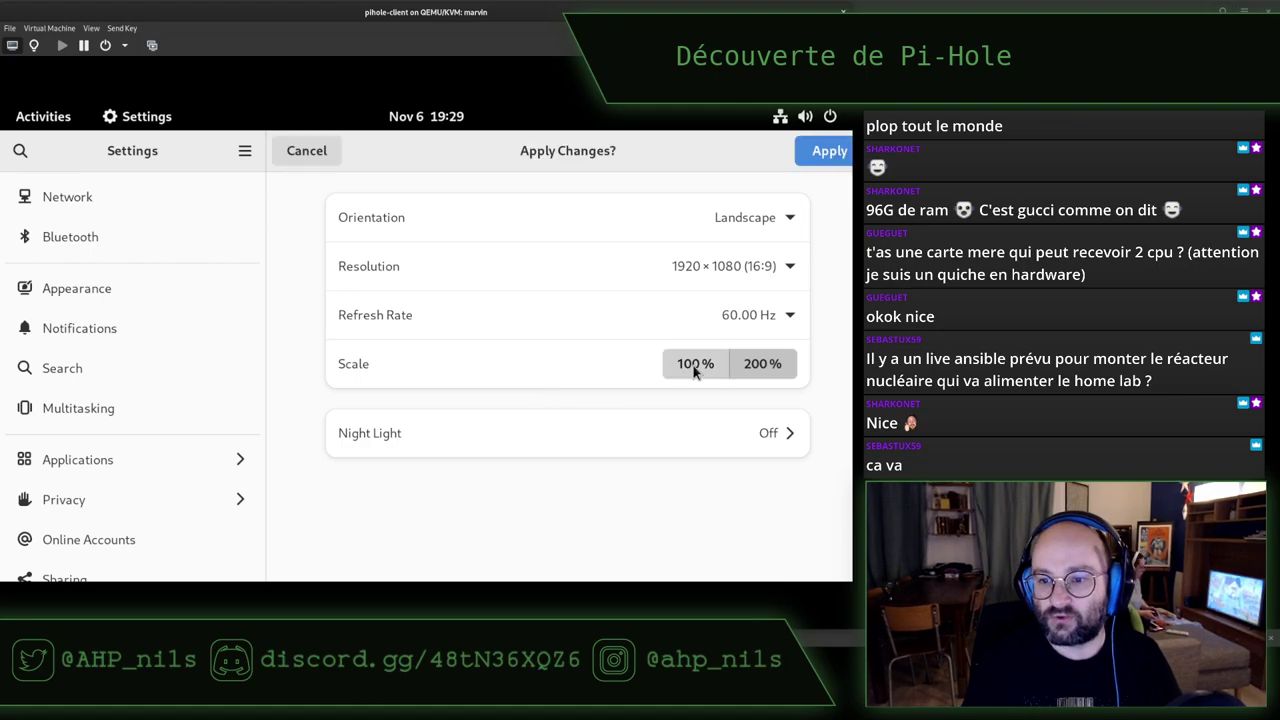
{"action": "left_click", "coordinate": [803, 152]}
{"action": "left_click", "coordinate": [466, 366]}
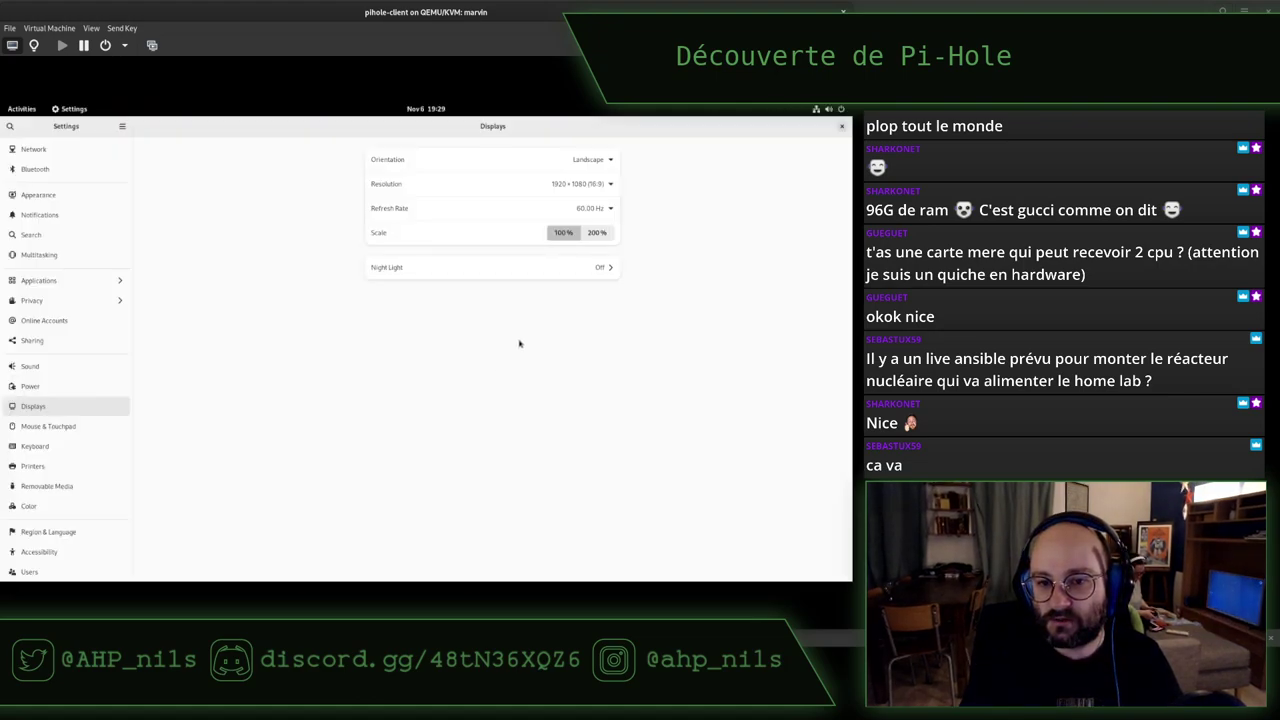
Apply and keep 1680×1050, close Settings, and move the terminal to the desktop centre
{"action": "left_click", "coordinate": [597, 184]}
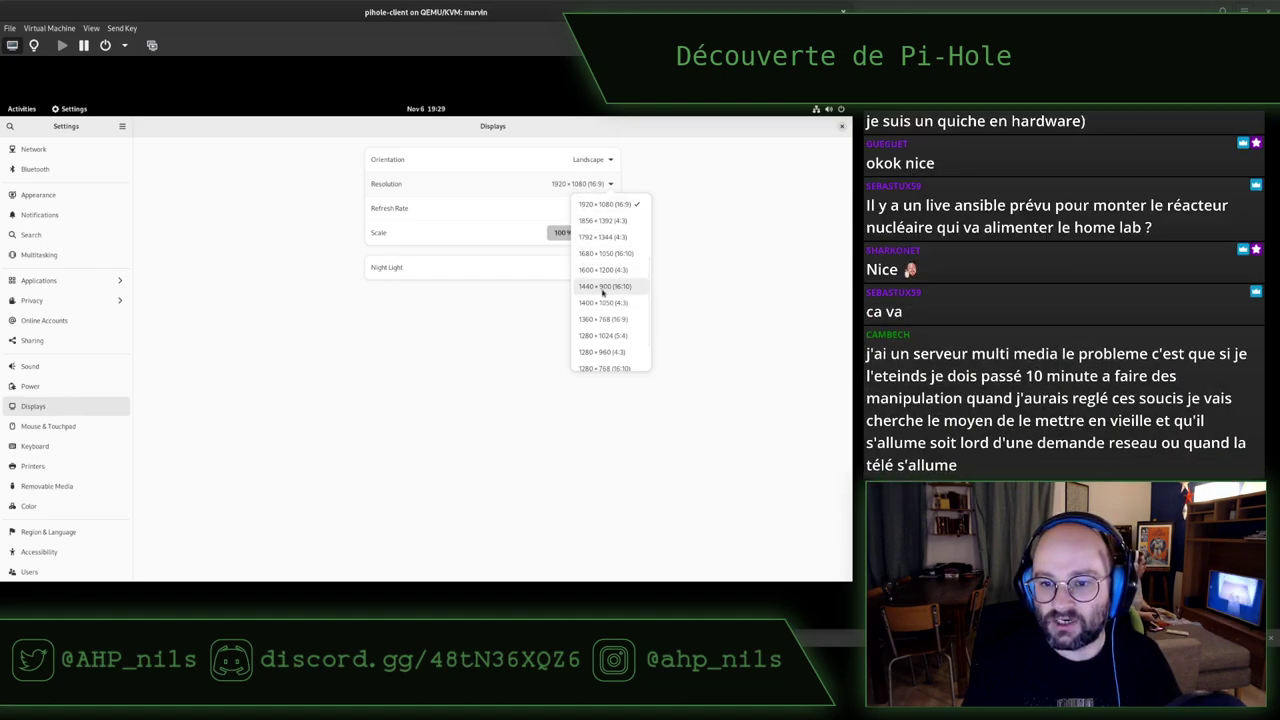
{"action": "left_click", "coordinate": [610, 254]}
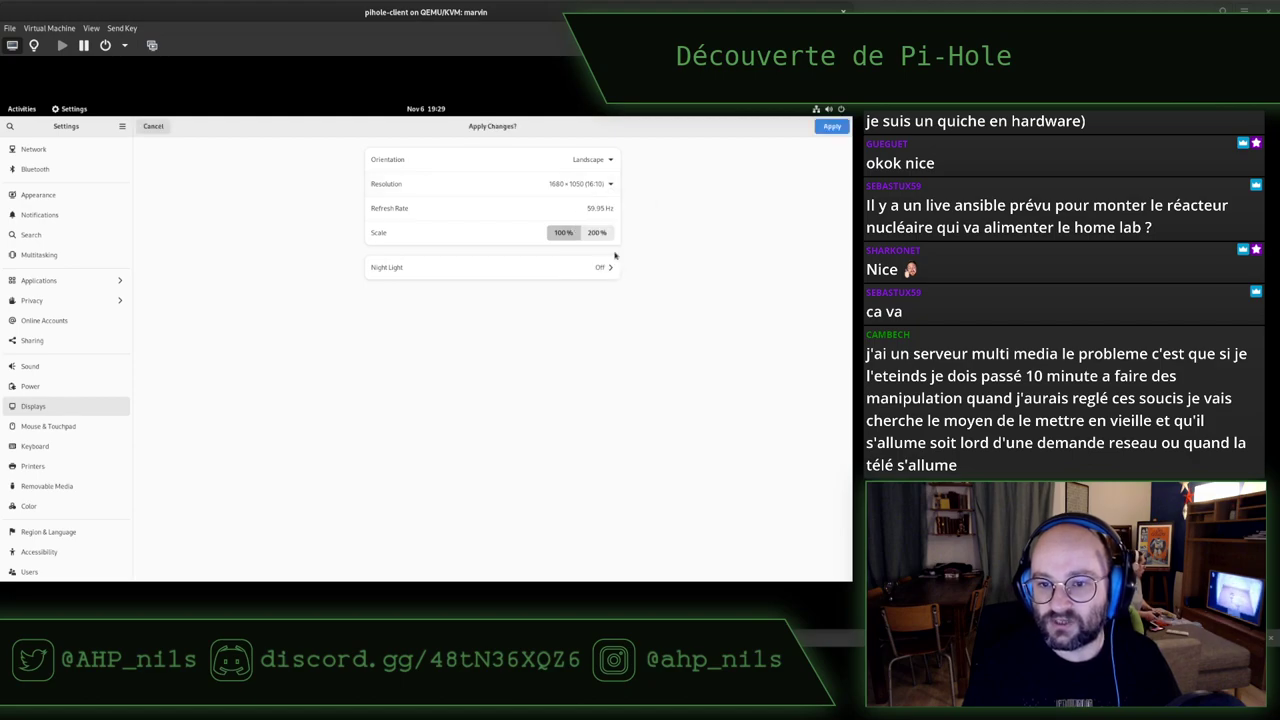
{"action": "left_click", "coordinate": [832, 126]}
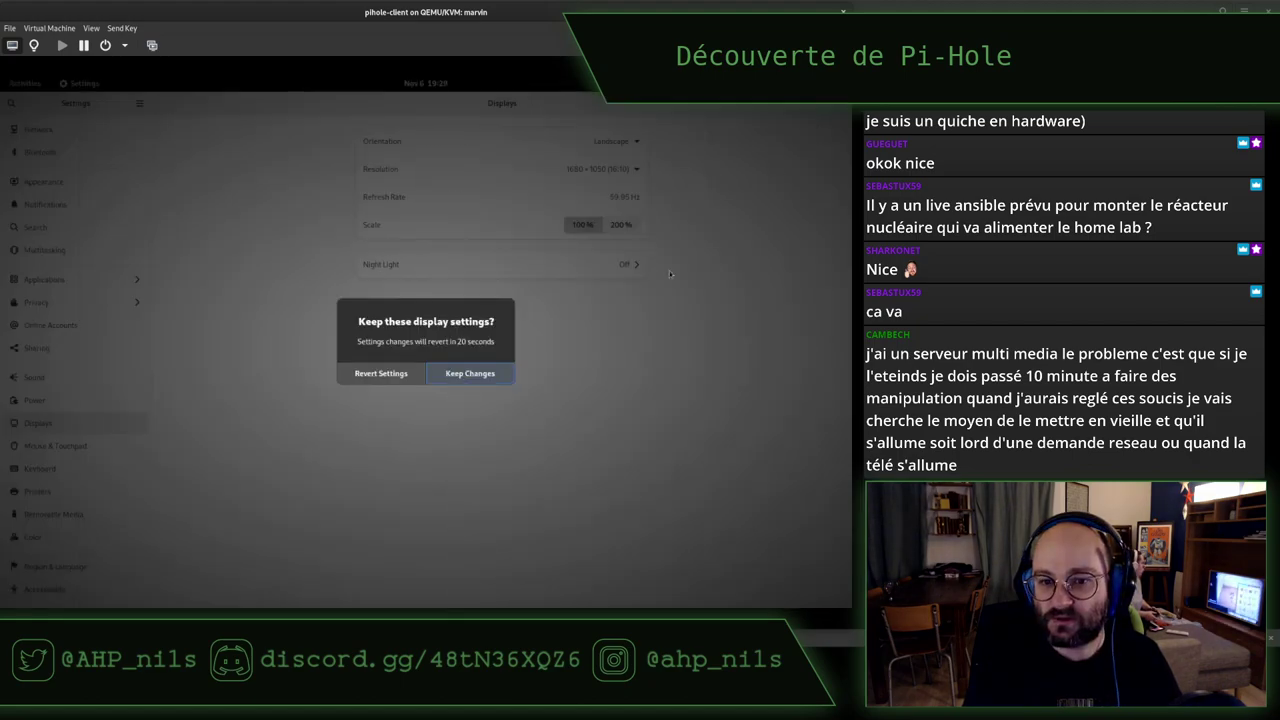
{"action": "left_click", "coordinate": [488, 374]}
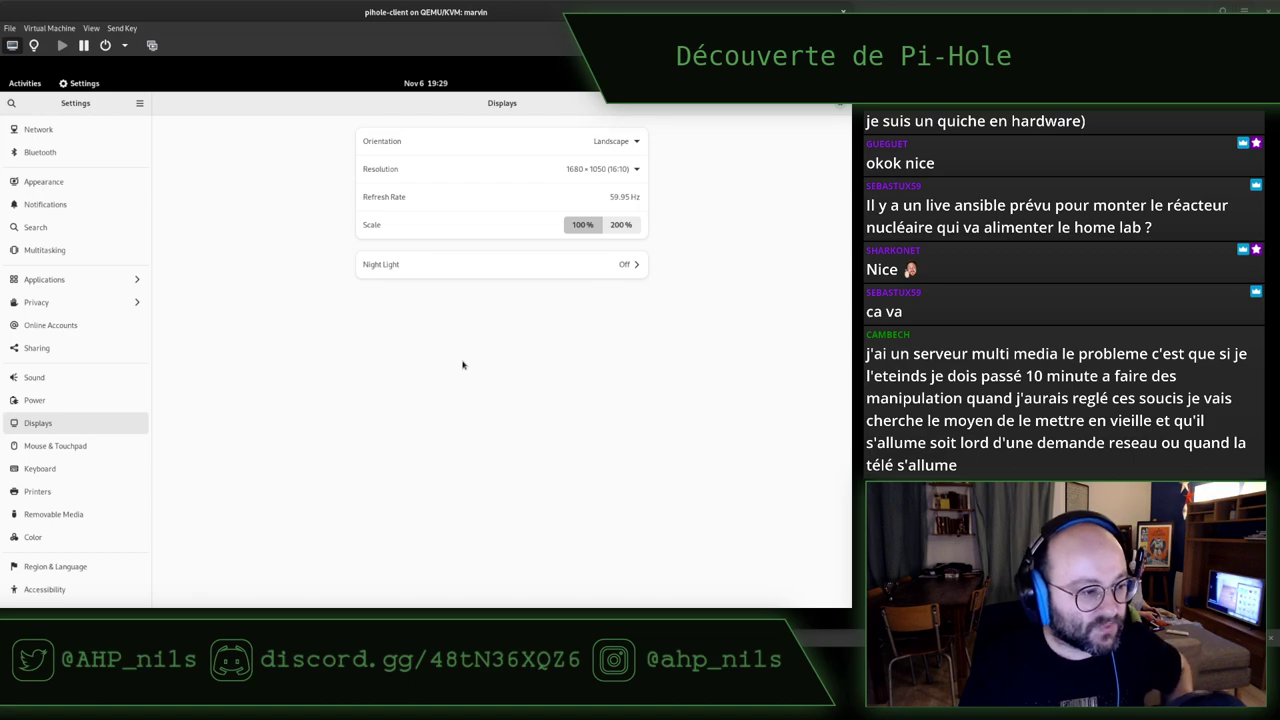
{"action": "left_click", "coordinate": [839, 106]}
{"action": "left_click_drag", "start_coordinate": [211, 177], "coordinate": [456, 241]}
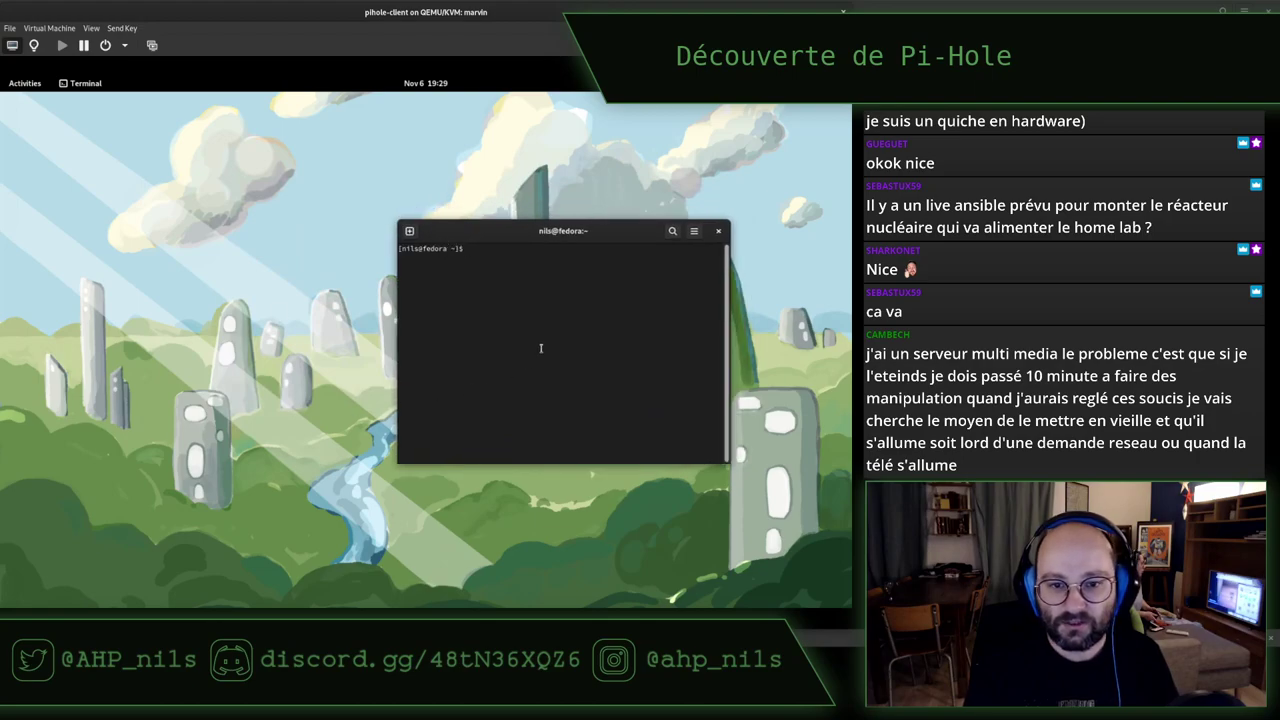
Launch Firefox in the guest, then bring the terminal forward and maximise it
{"action": "key", "text": "super"}
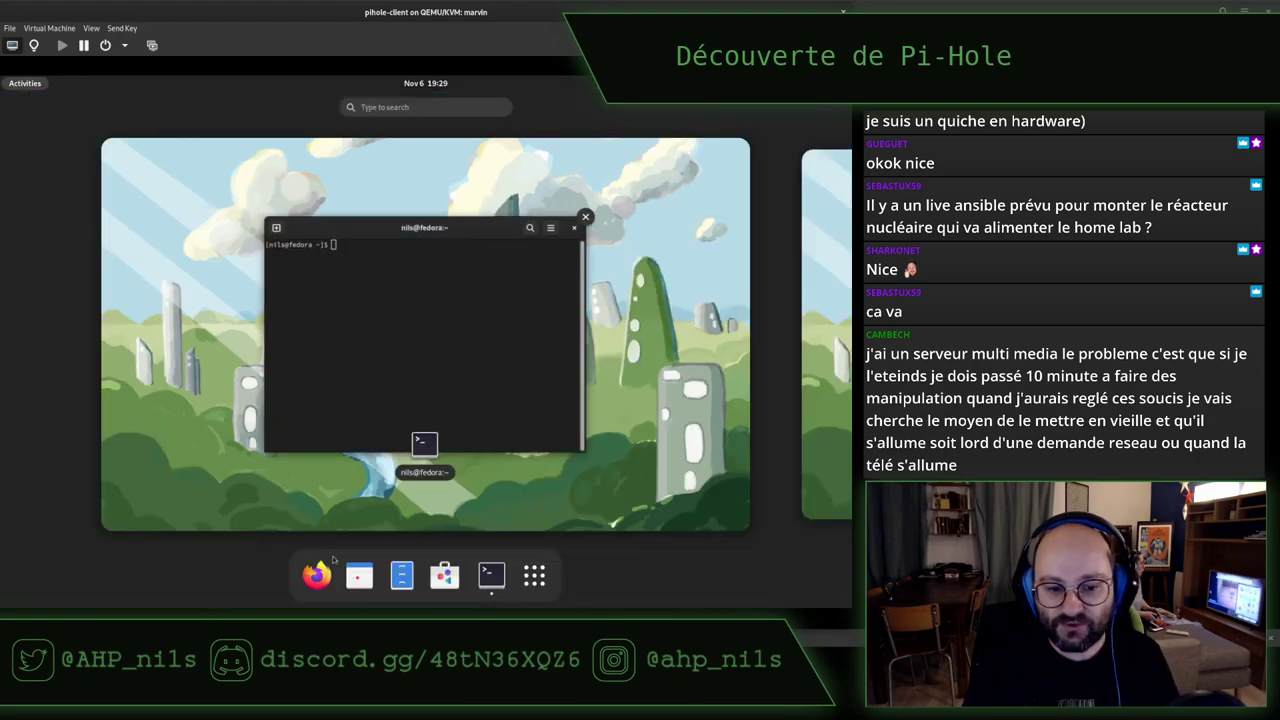
{"action": "left_click", "coordinate": [304, 305]}
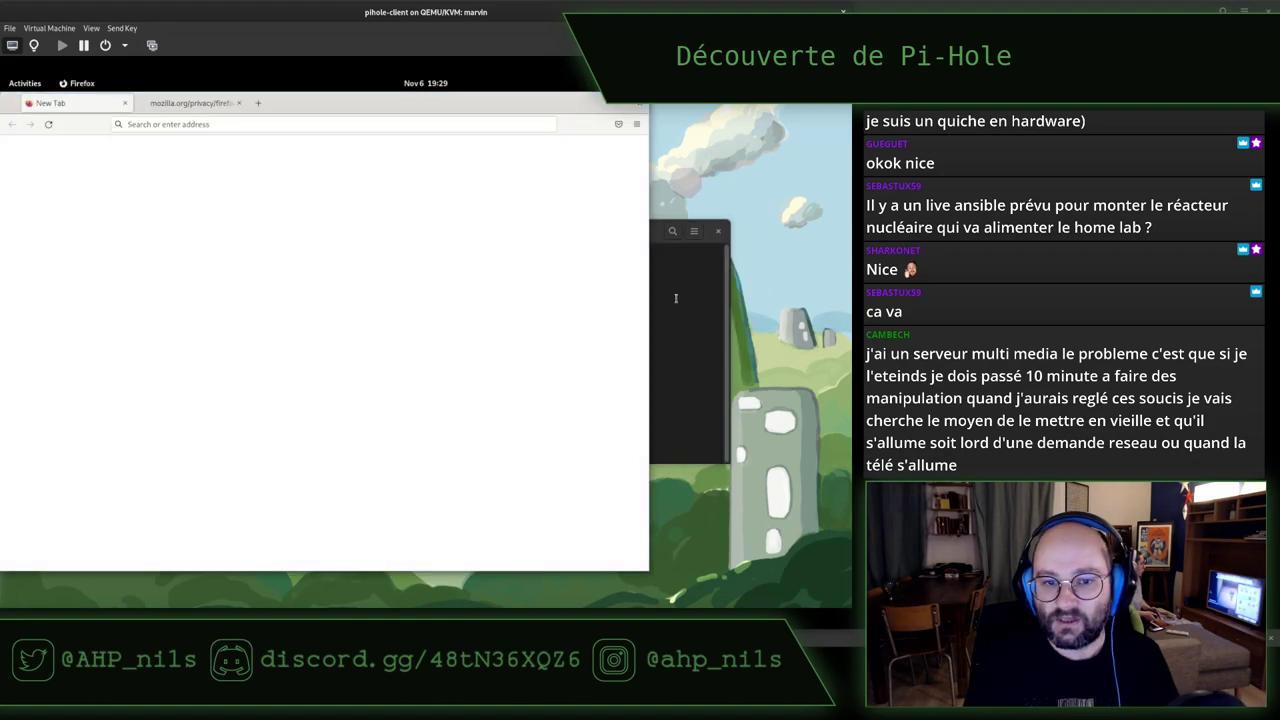
{"action": "left_click", "coordinate": [675, 298]}
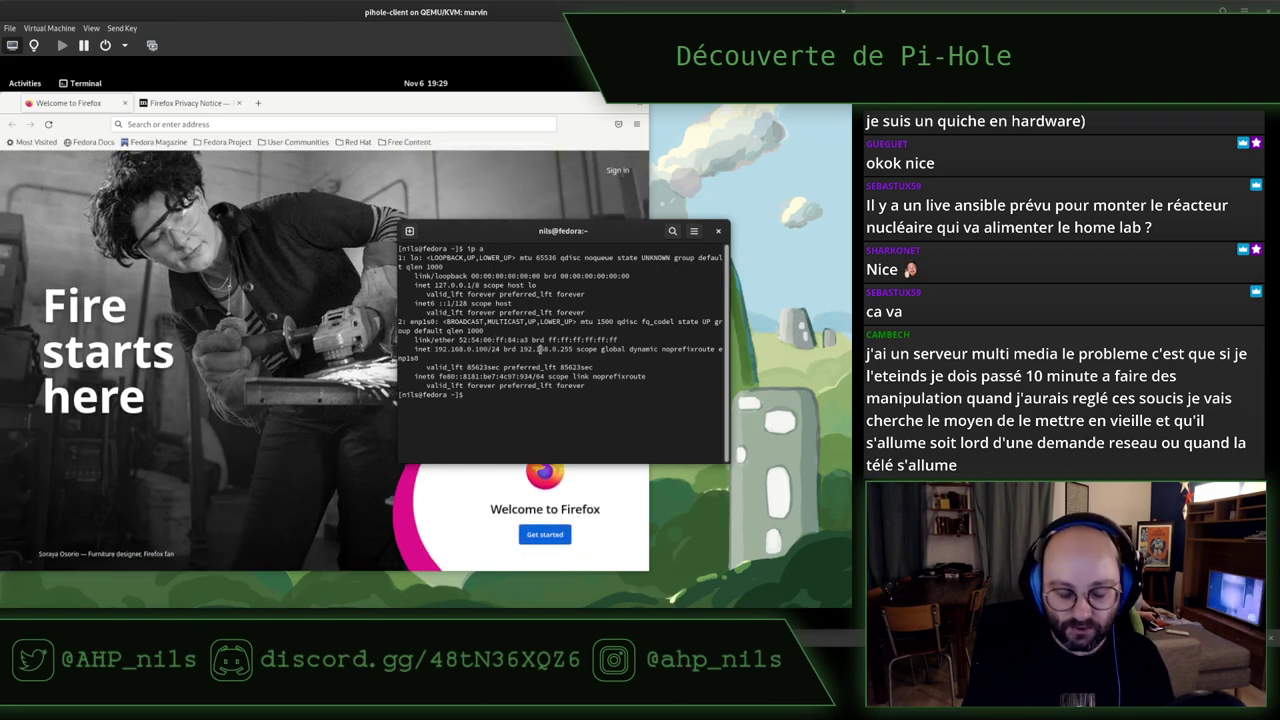
{"action": "double_click", "coordinate": [500, 237]}
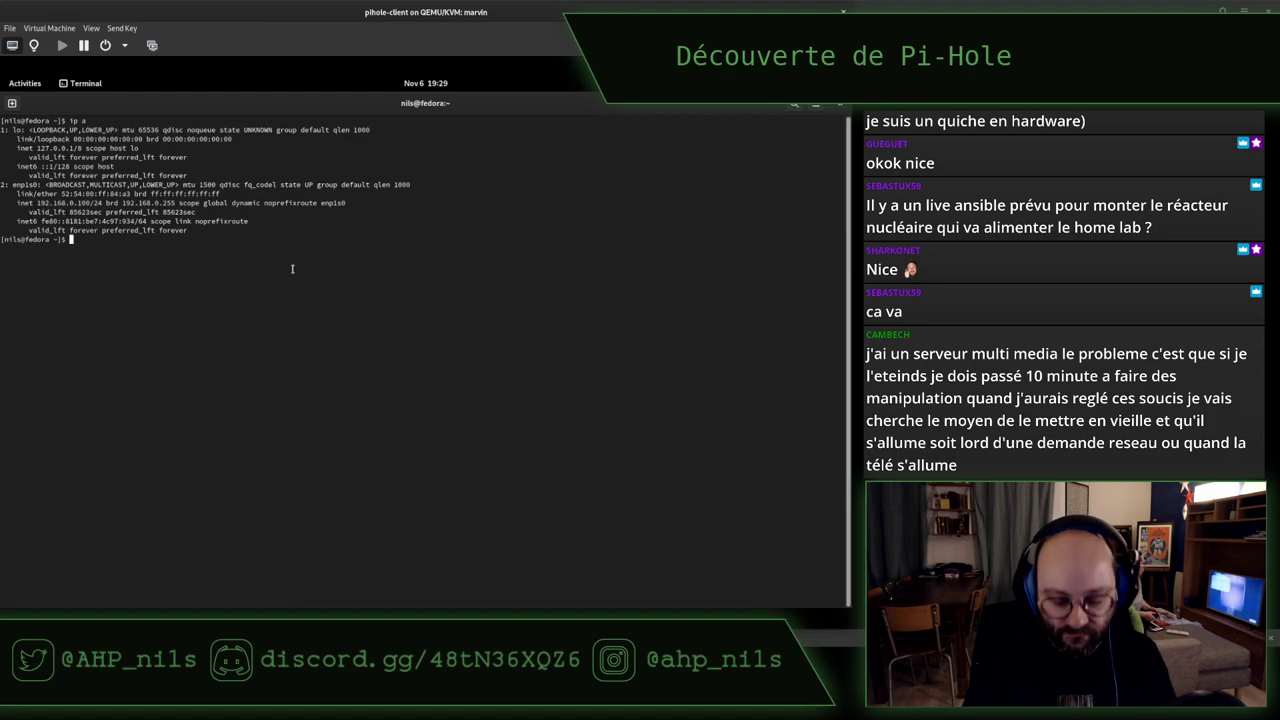
Adjust the terminal font size and open a second terminal tab
{"action": "key", "text": "ctrl+plus"}
{"action": "key", "text": "ctrl+plus"}
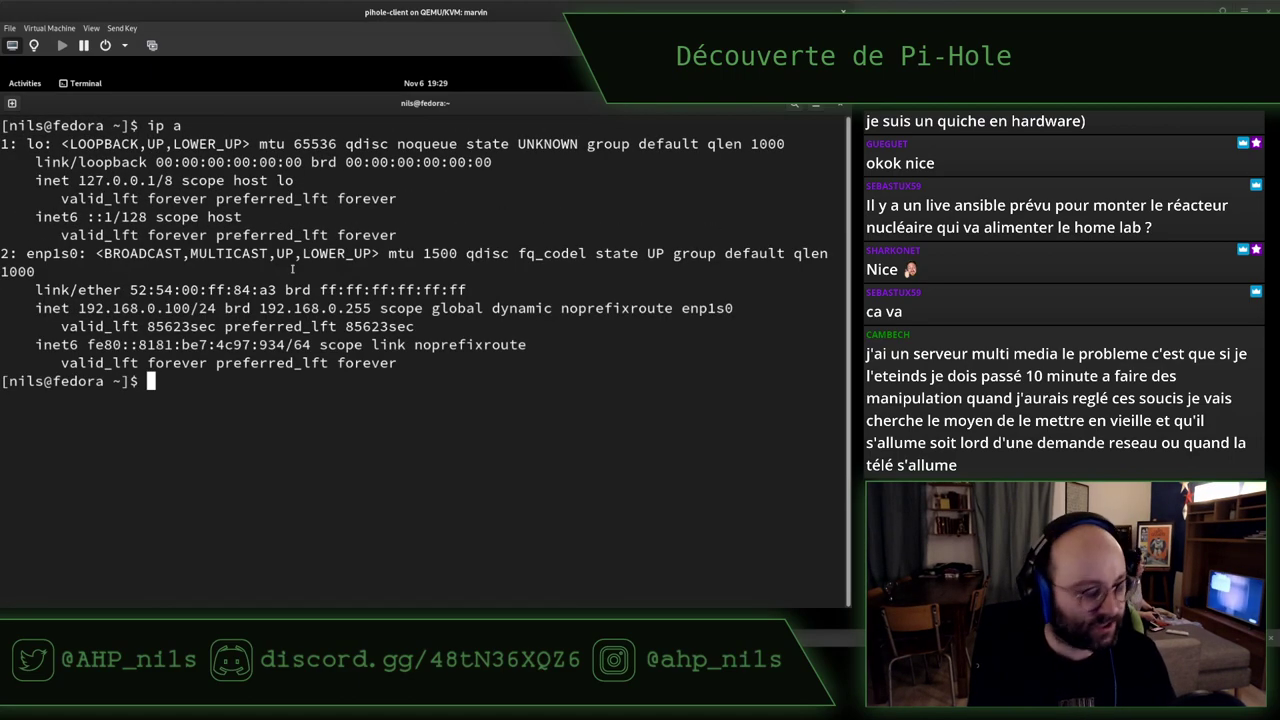
{"action": "key", "text": "ctrl+minus"}
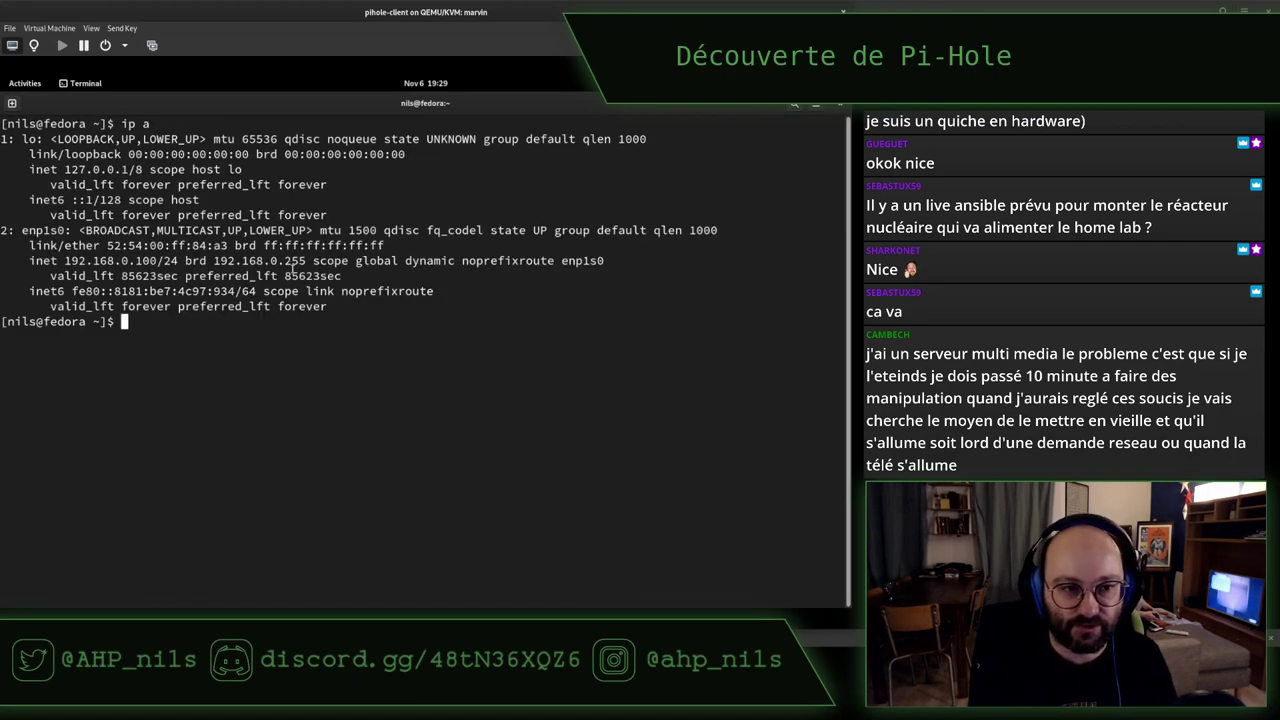
{"action": "type", "text": "ssh "}
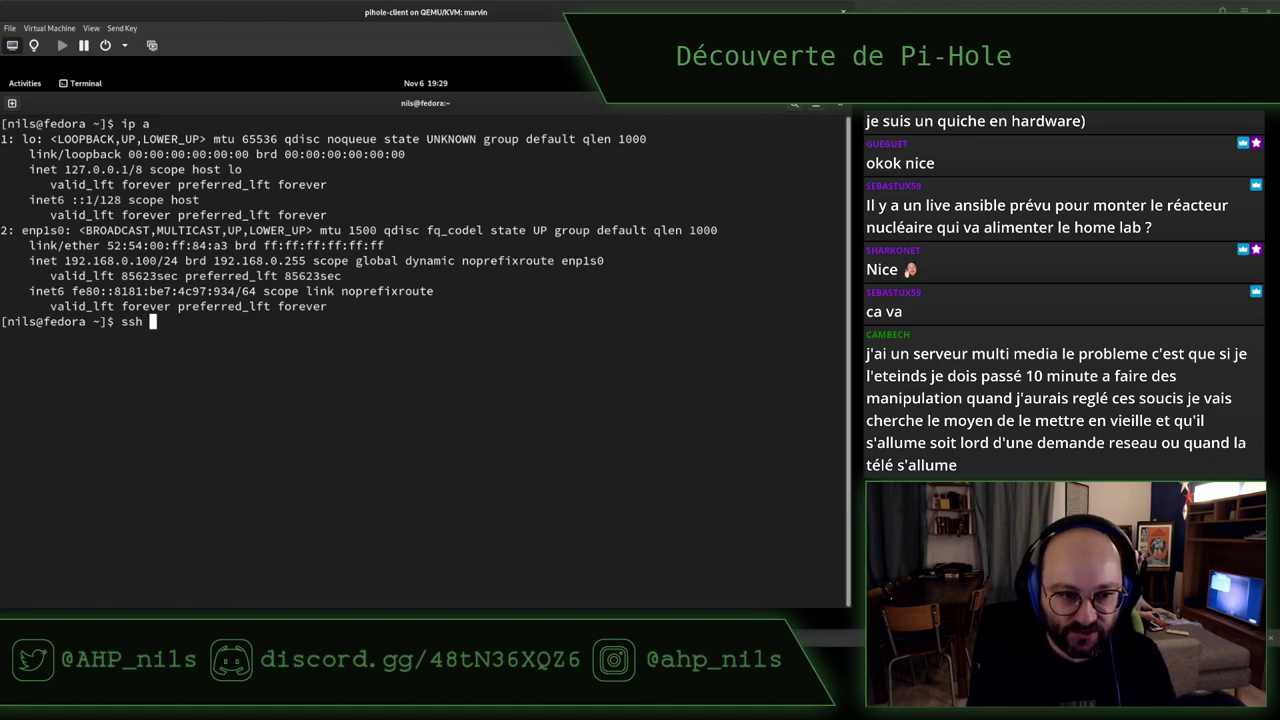
{"action": "type", "text": "pihole"}
{"action": "key", "text": "BackSpace"}
{"action": "key", "text": "BackSpace"}
{"action": "key", "text": "BackSpace"}
{"action": "key", "text": "BackSpace"}
{"action": "key", "text": "BackSpace"}
{"action": "key", "text": "BackSpace"}
{"action": "key", "text": "BackSpace"}
{"action": "key", "text": "BackSpace"}
{"action": "key", "text": "BackSpace"}
{"action": "key", "text": "BackSpace"}
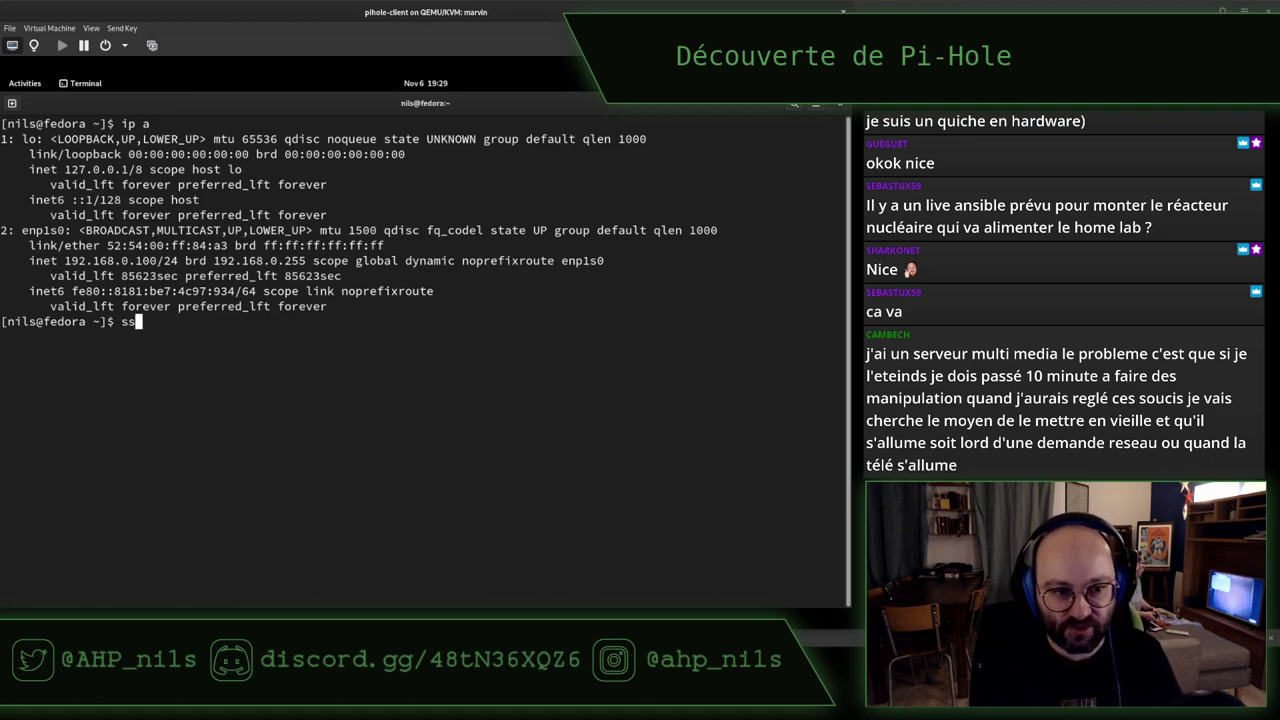
{"action": "key", "text": "ctrl+shift+t"}
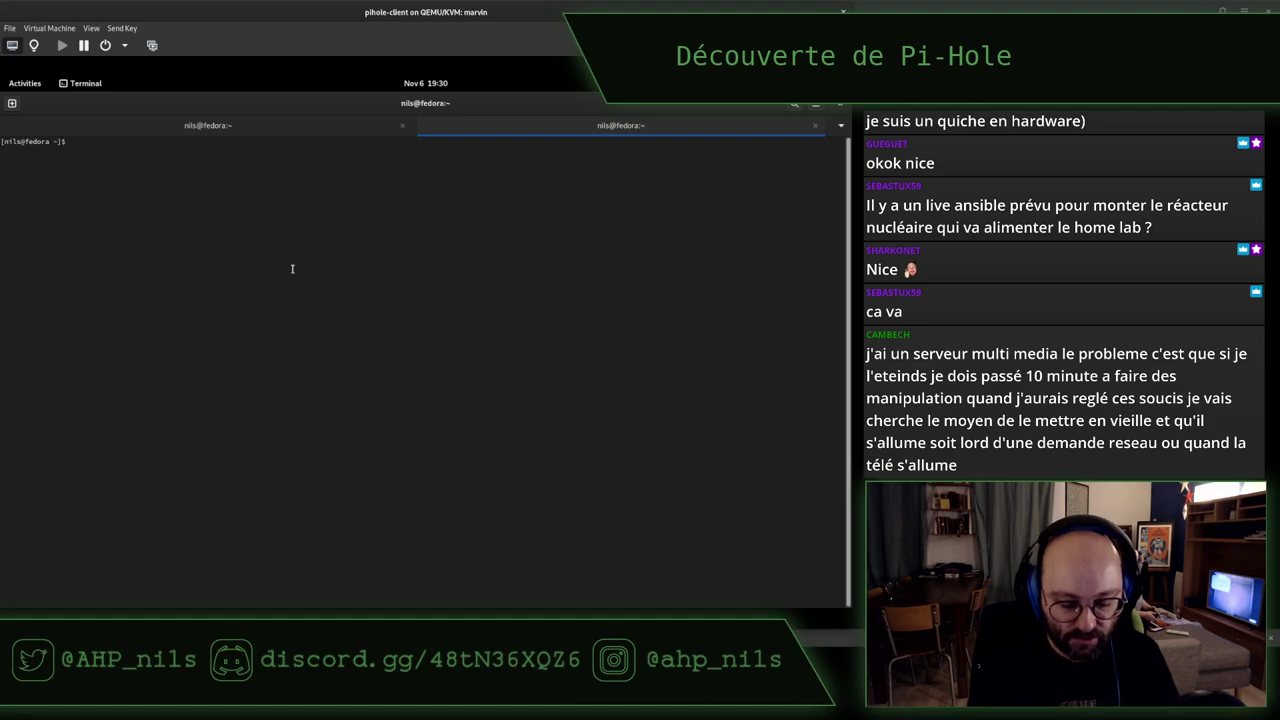
SSH into 192.168.0.53 in the new tab, accept the host key, log in, and clear the screen
{"action": "key", "text": "ctrl+plus"}
{"action": "key", "text": "ctrl+plus"}
{"action": "key", "text": "ctrl+plus"}
{"action": "key", "text": "ctrl+plus"}
{"action": "type", "text": "s"}
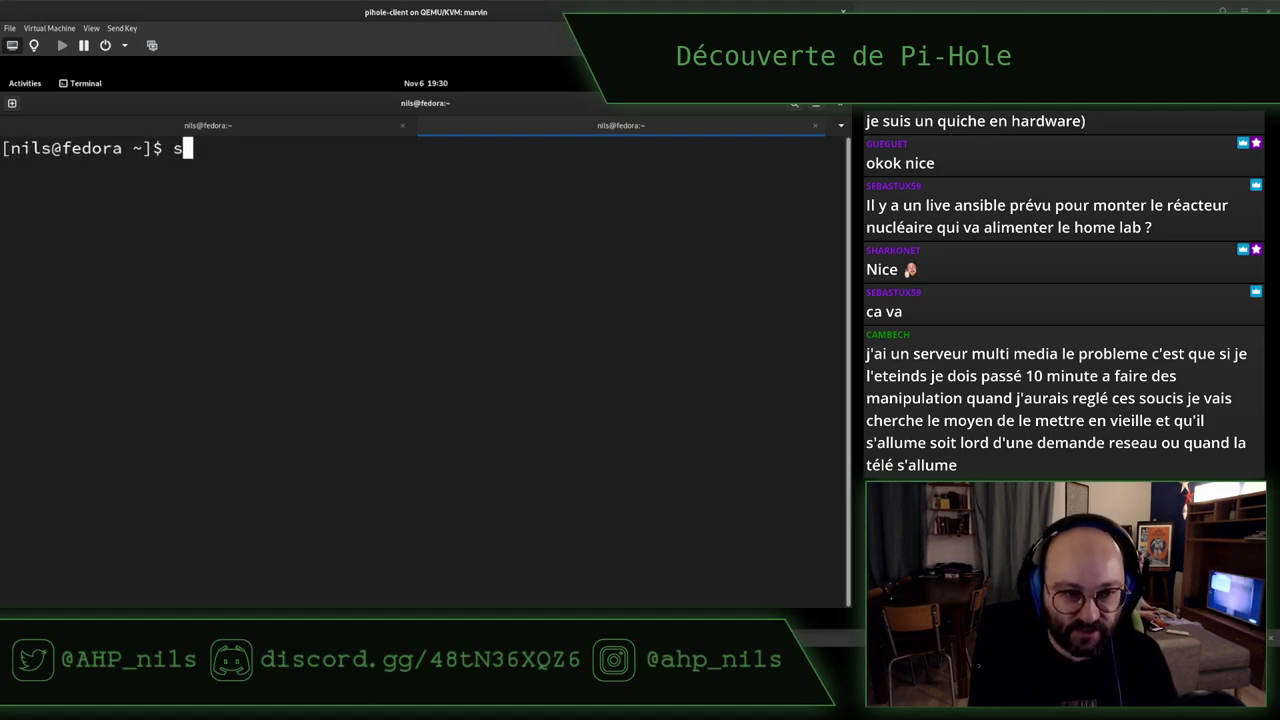
{"action": "type", "text": "sh nils@"}
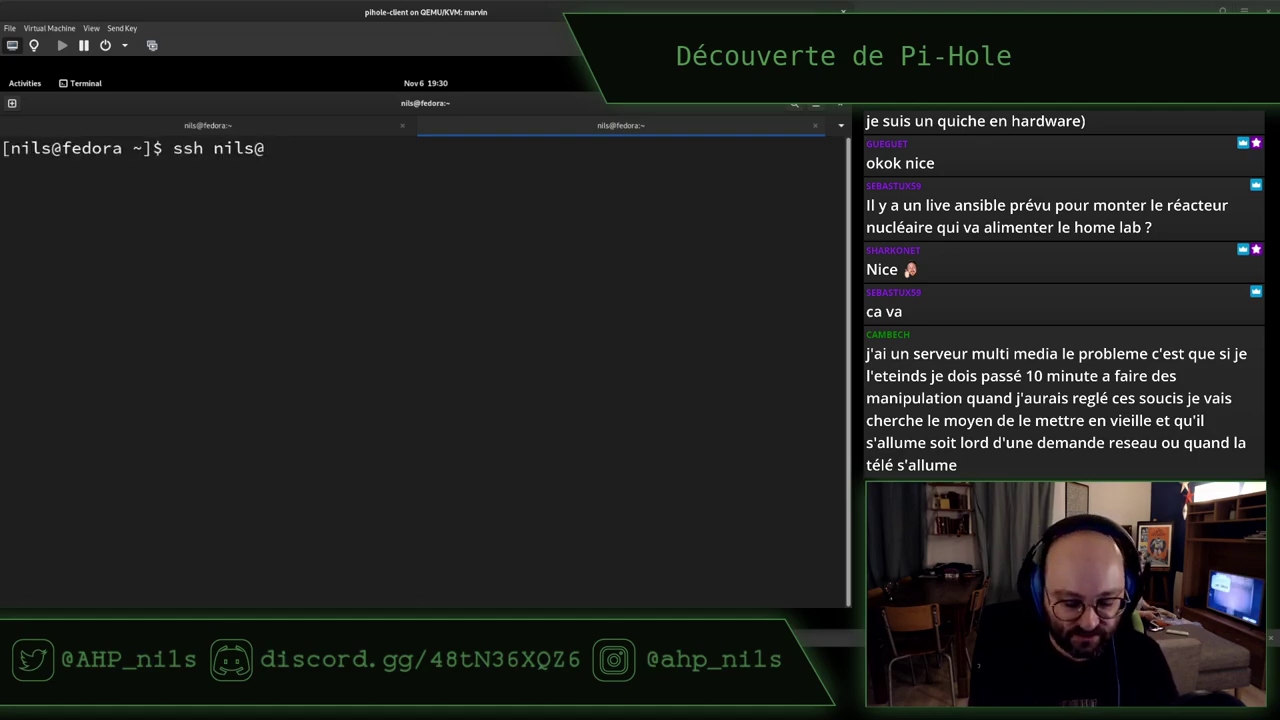
{"action": "type", "text": "192.16"}
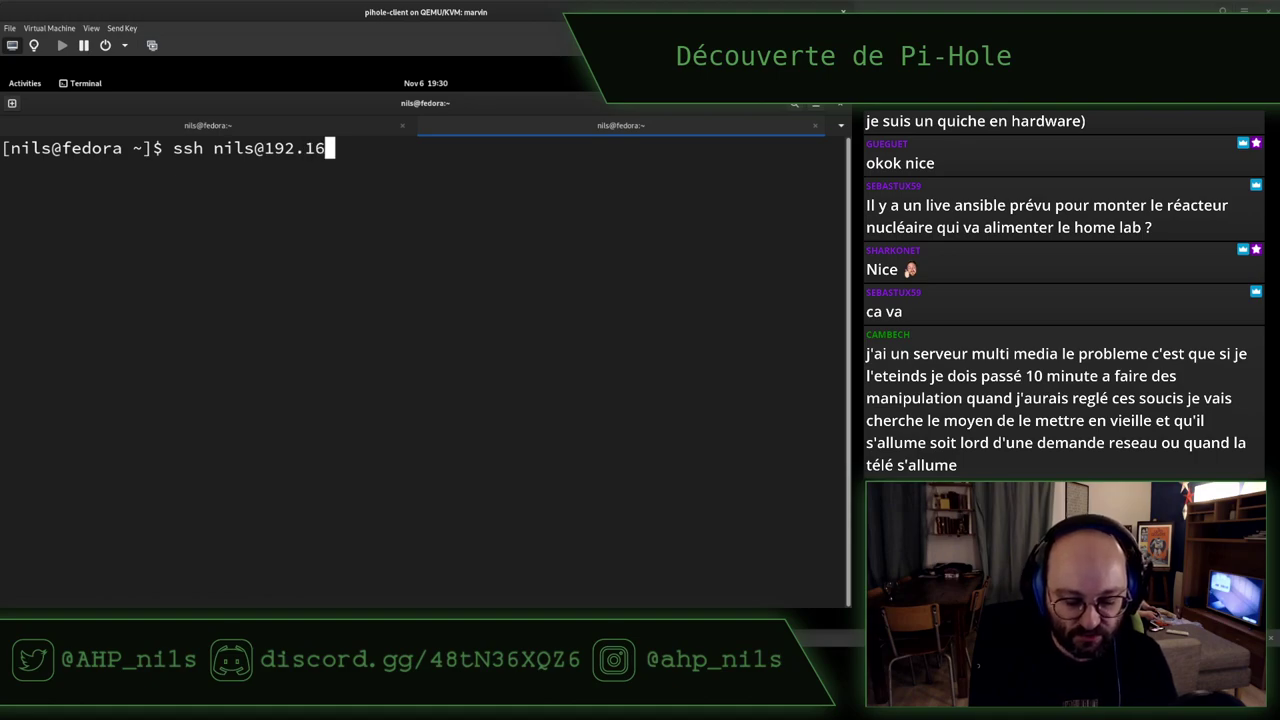
{"action": "type", "text": "8.0.53"}
{"action": "key", "text": "Return"}
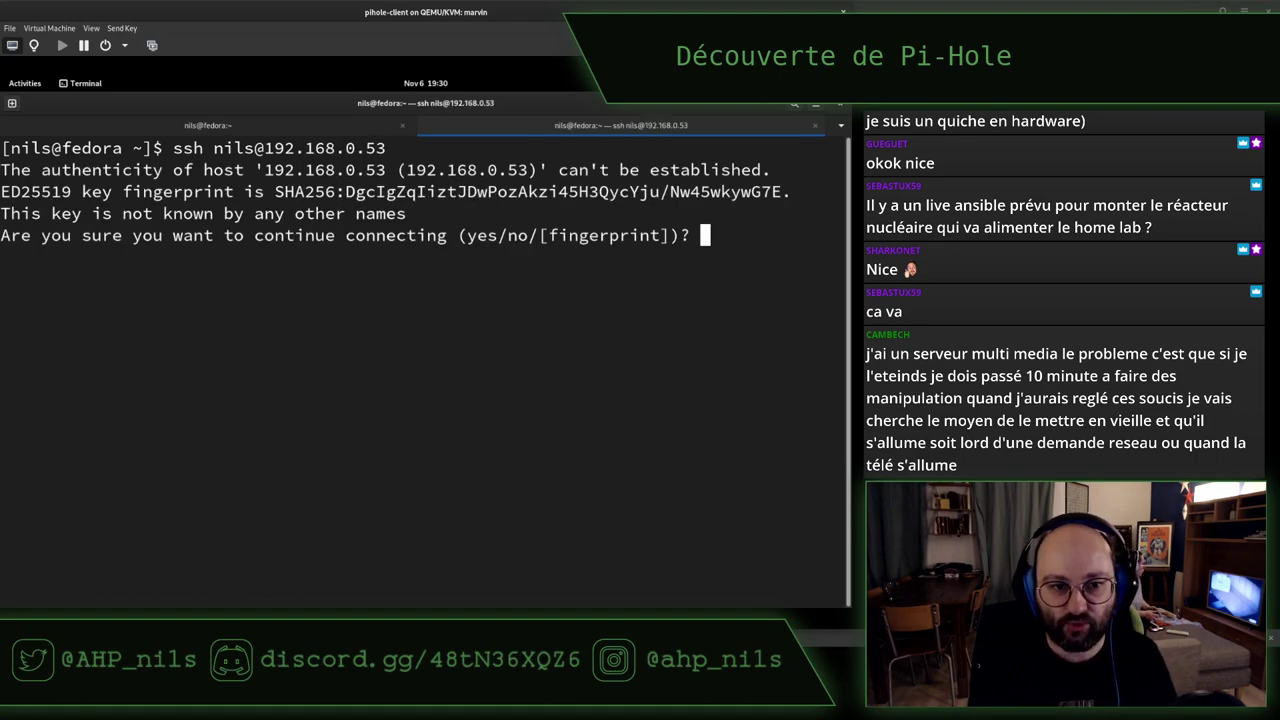
{"action": "type", "text": "yes"}
{"action": "key", "text": "Return"}
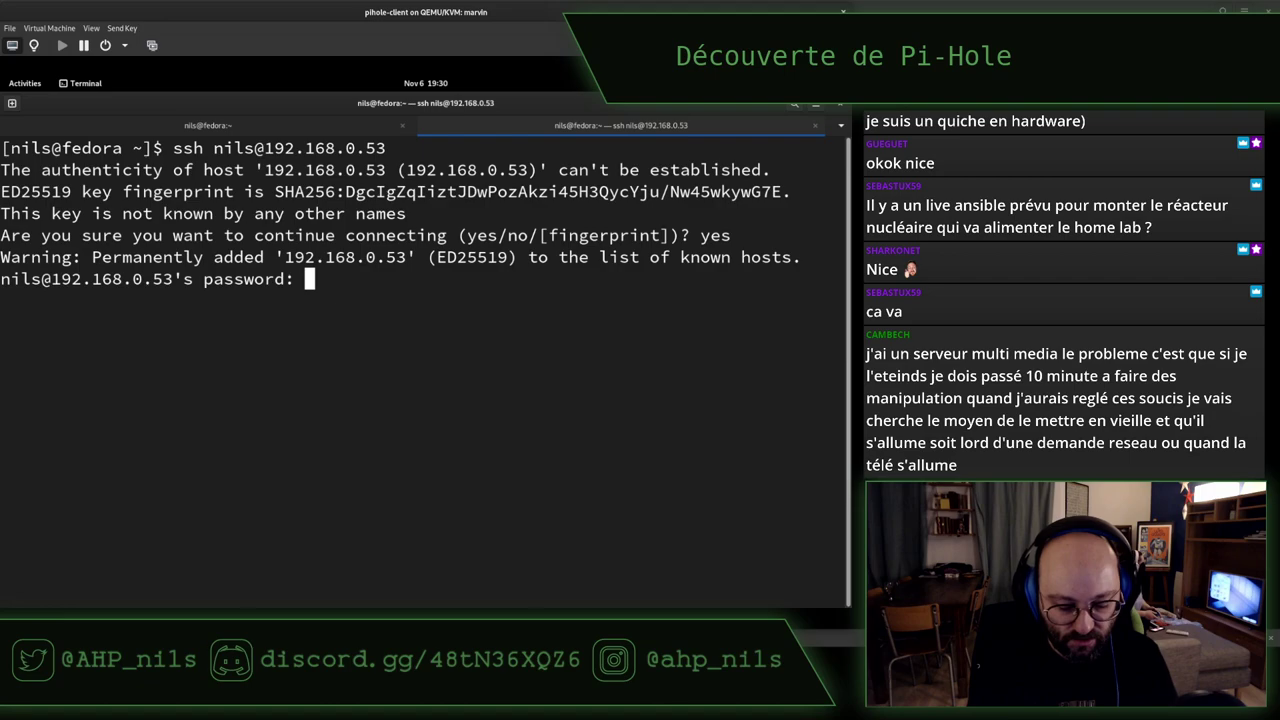
{"action": "key", "text": "Return"}
{"action": "key", "text": "ctrl+l"}
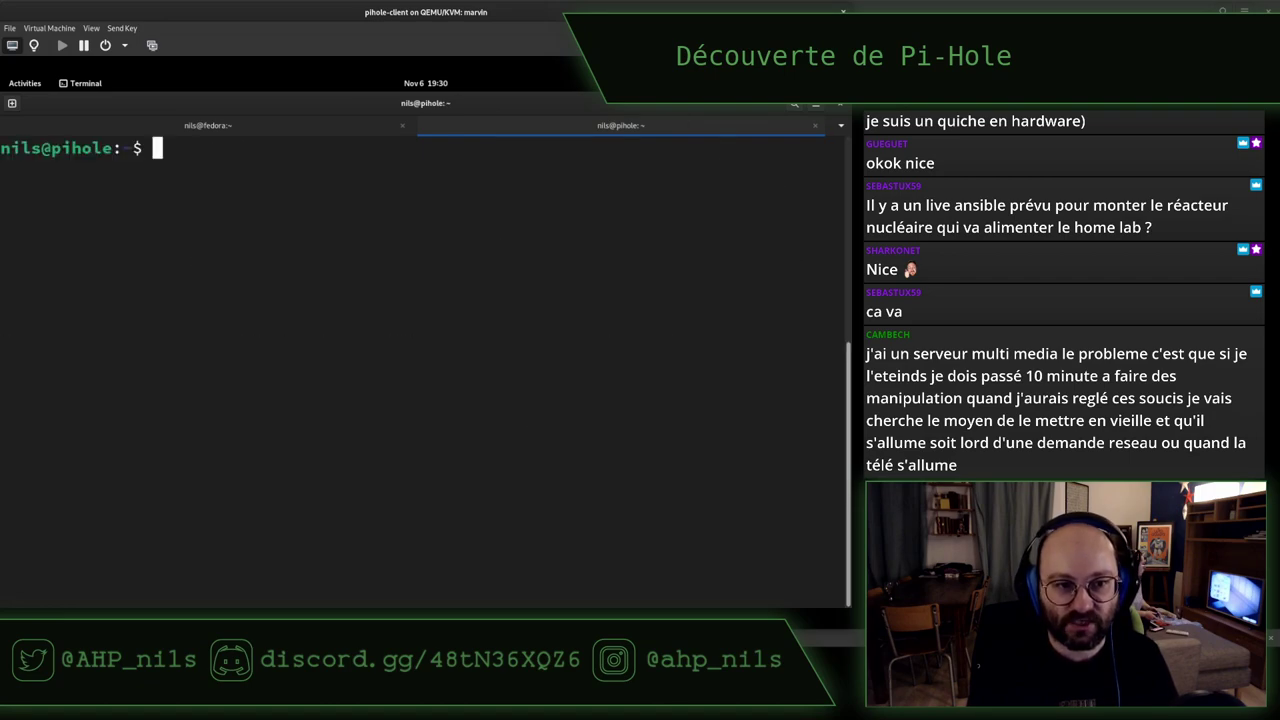
{"action": "key", "text": "Return"}
{"action": "key", "text": "Return"}
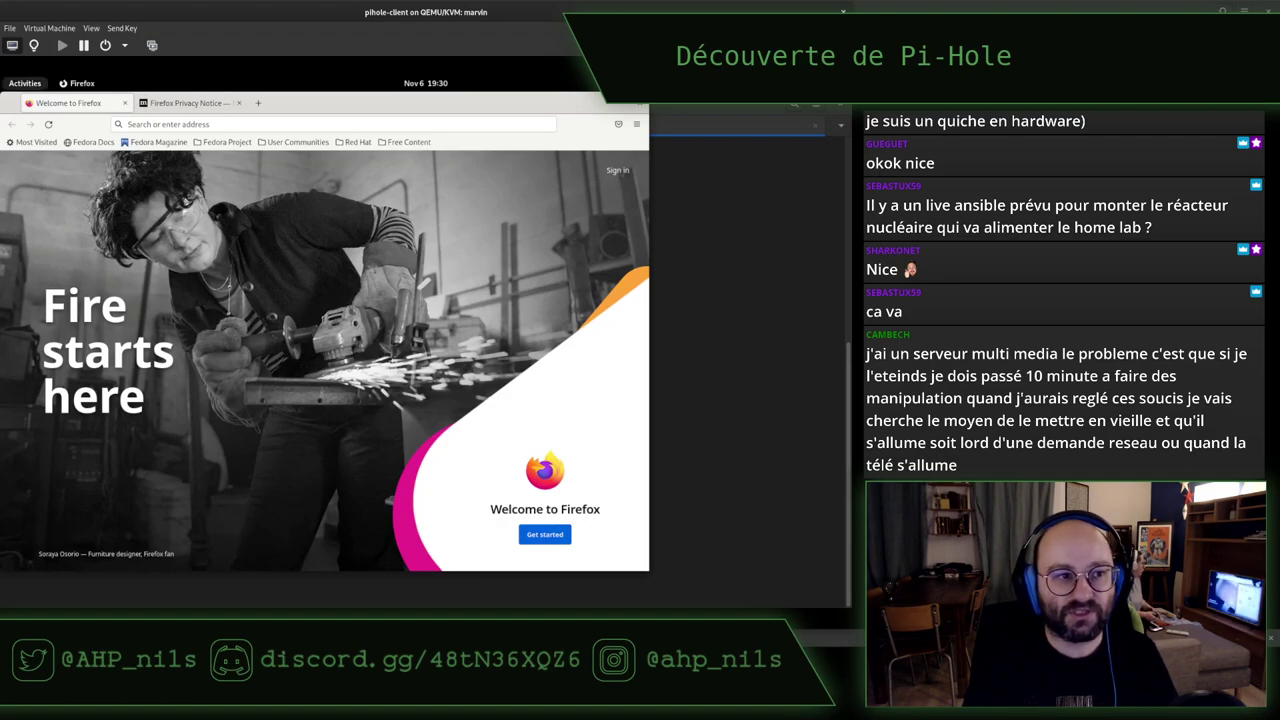
Load the pi-hole.net website in a new Firefox tab
{"action": "key", "text": "ctrl+F10"}
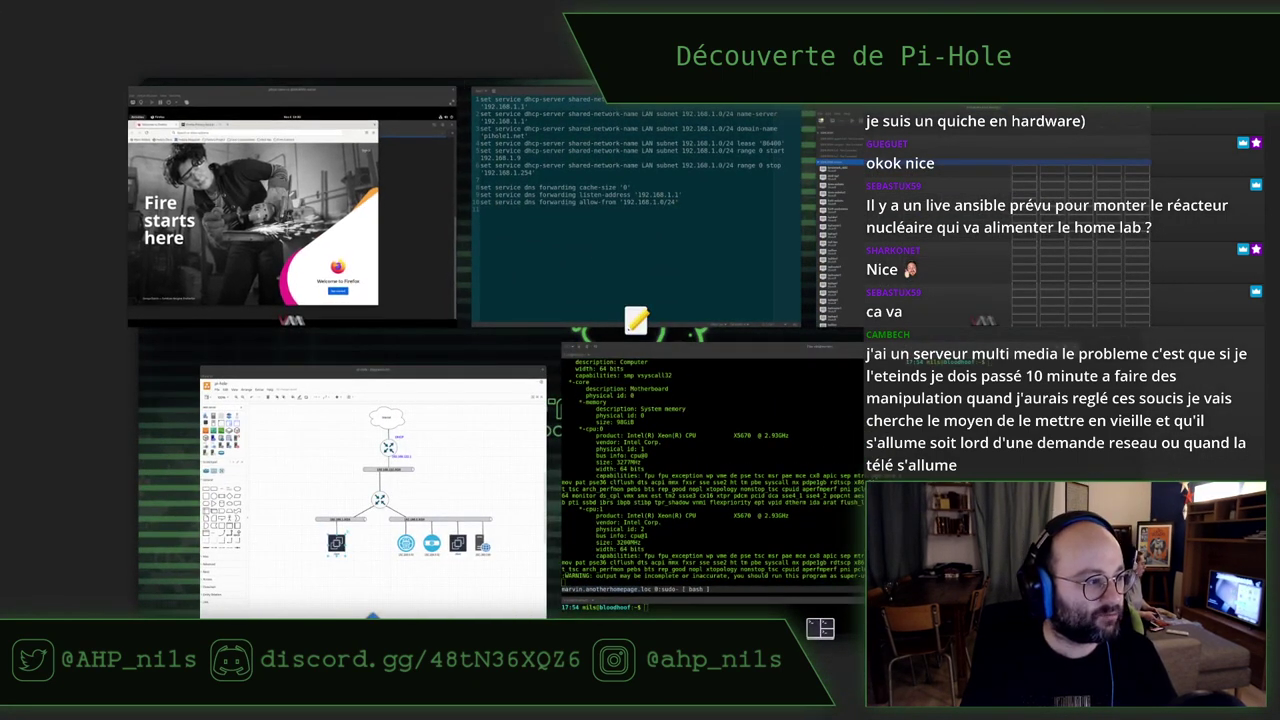
{"action": "key", "text": "Return"}
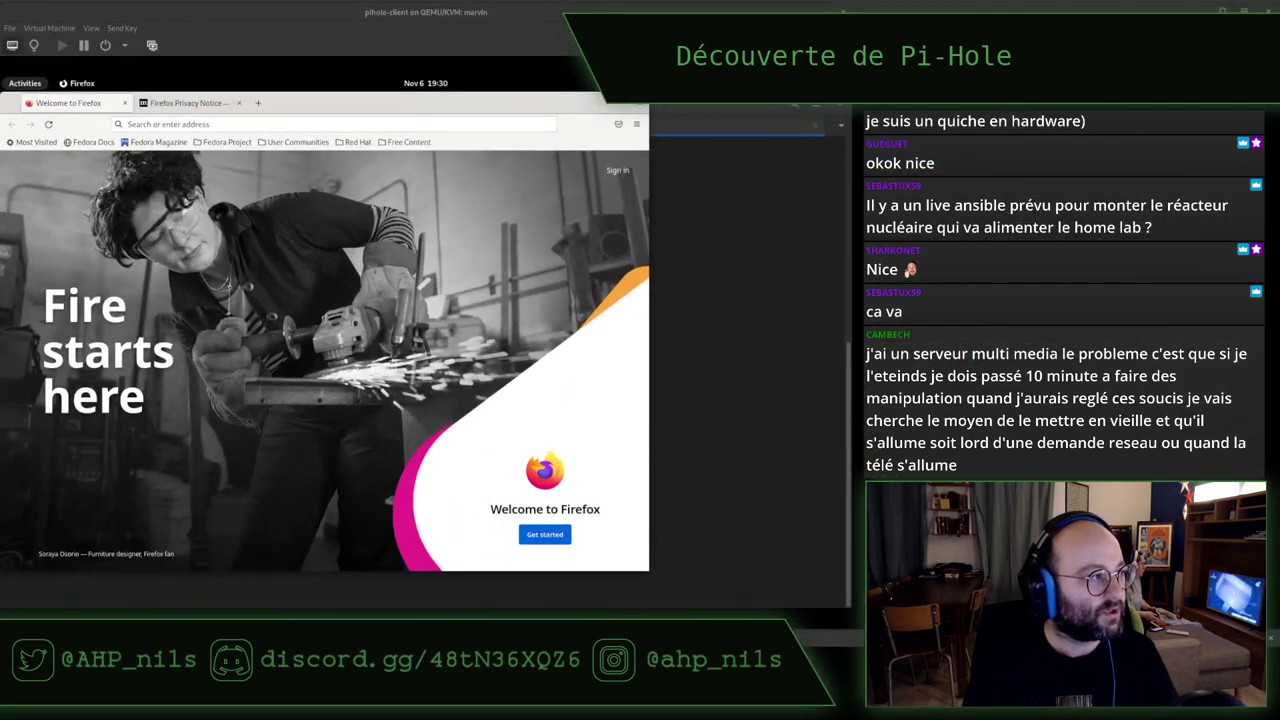
{"action": "left_click", "coordinate": [258, 103]}
{"action": "type", "text": "pihol"}
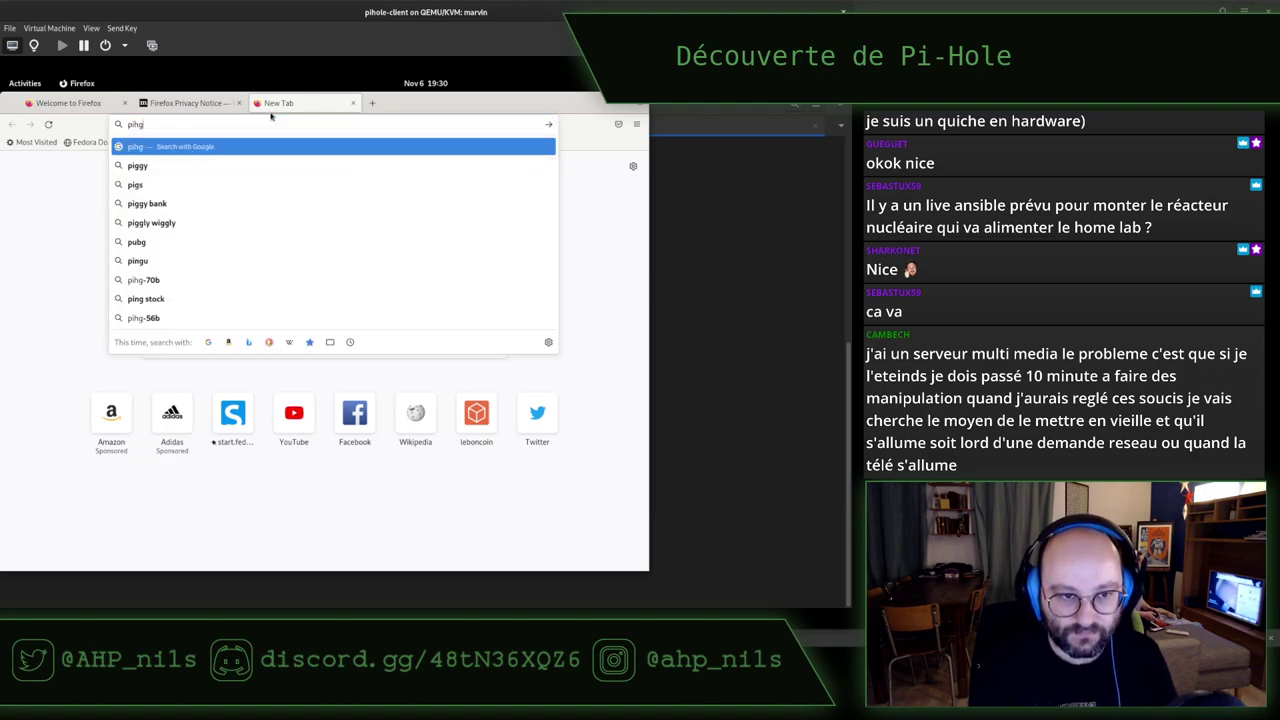
{"action": "type", "text": "e.net"}
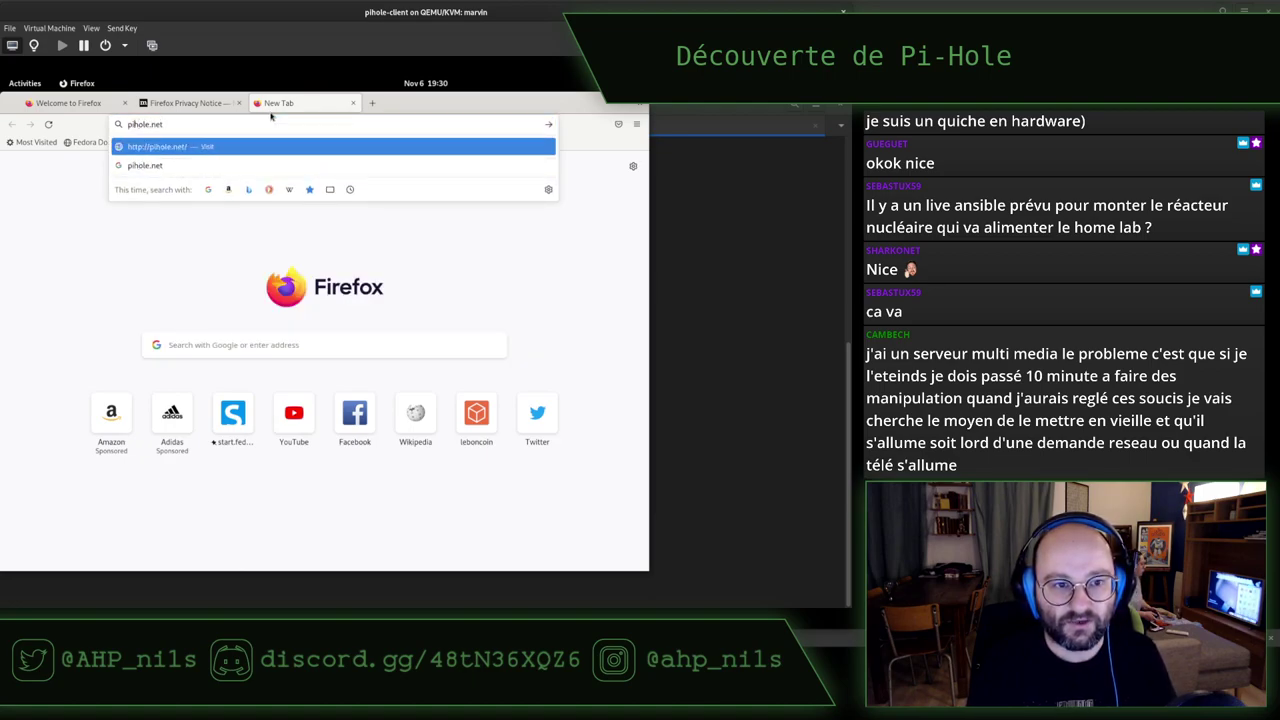
{"action": "type", "text": "-"}
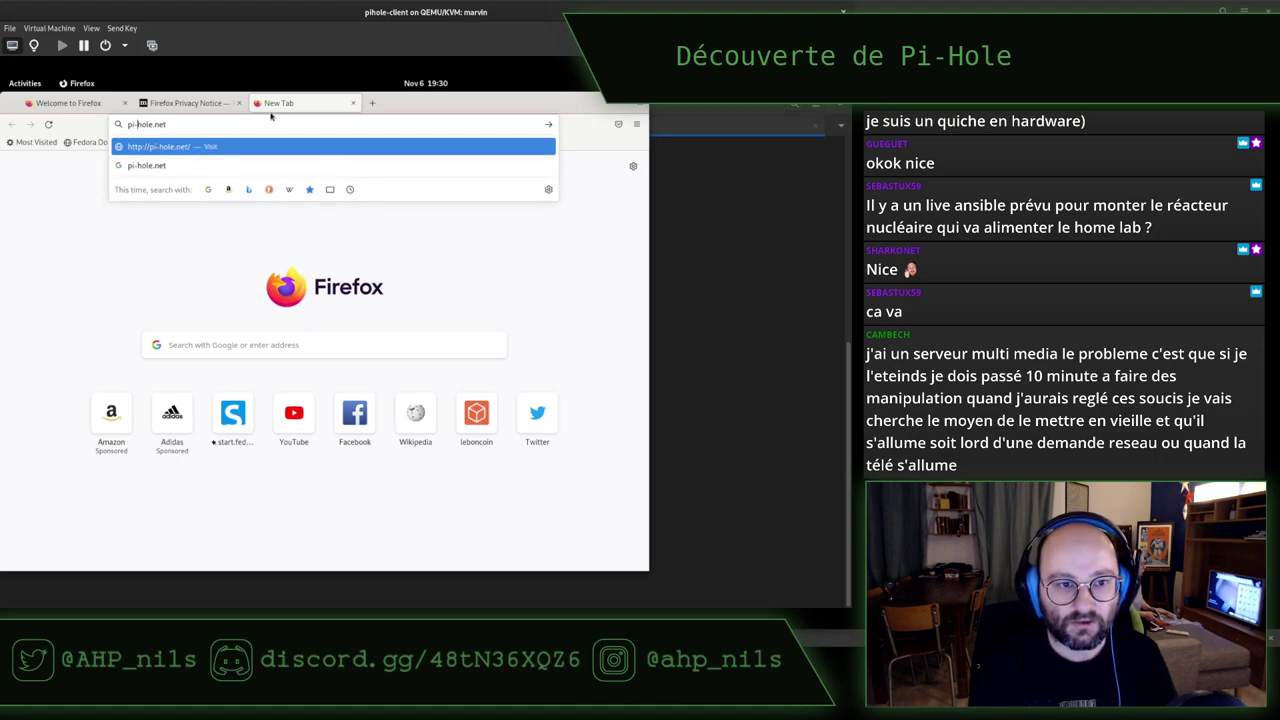
{"action": "key", "text": "Return"}
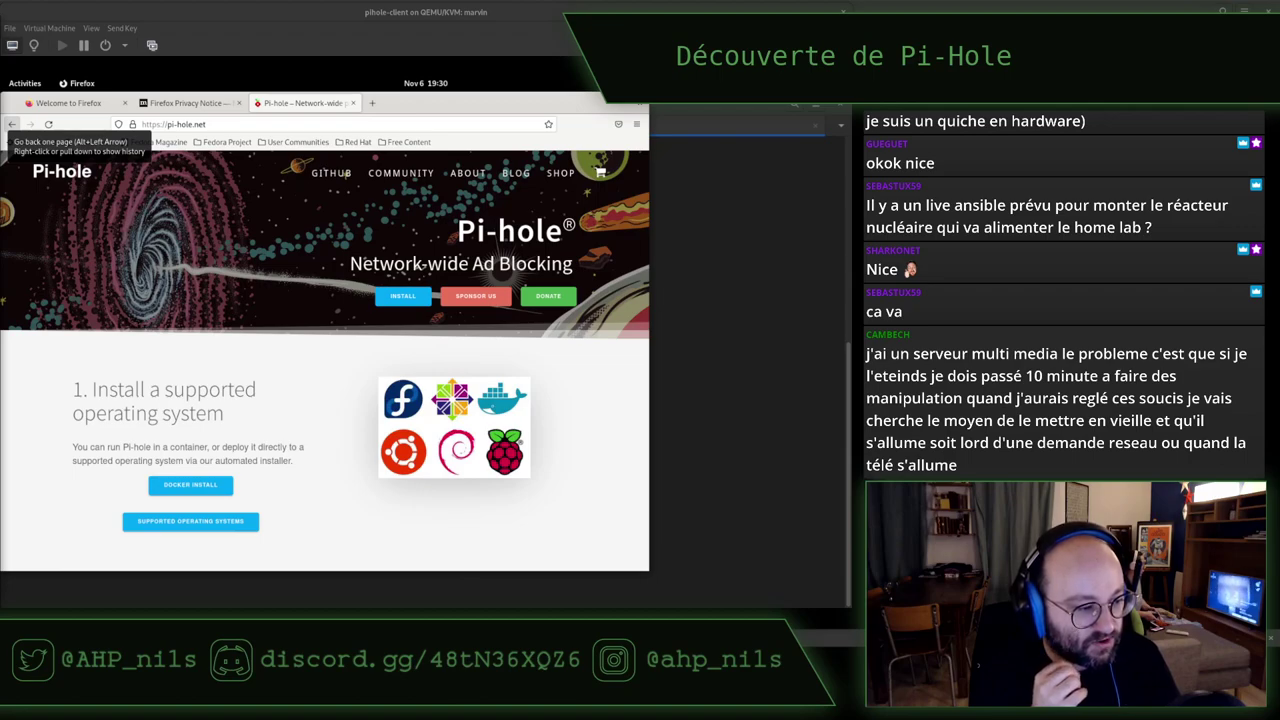
Enlarge the Firefox window inside the guest and open another new tab
{"action": "right_click", "coordinate": [310, 196]}
{"action": "key", "text": "Escape"}
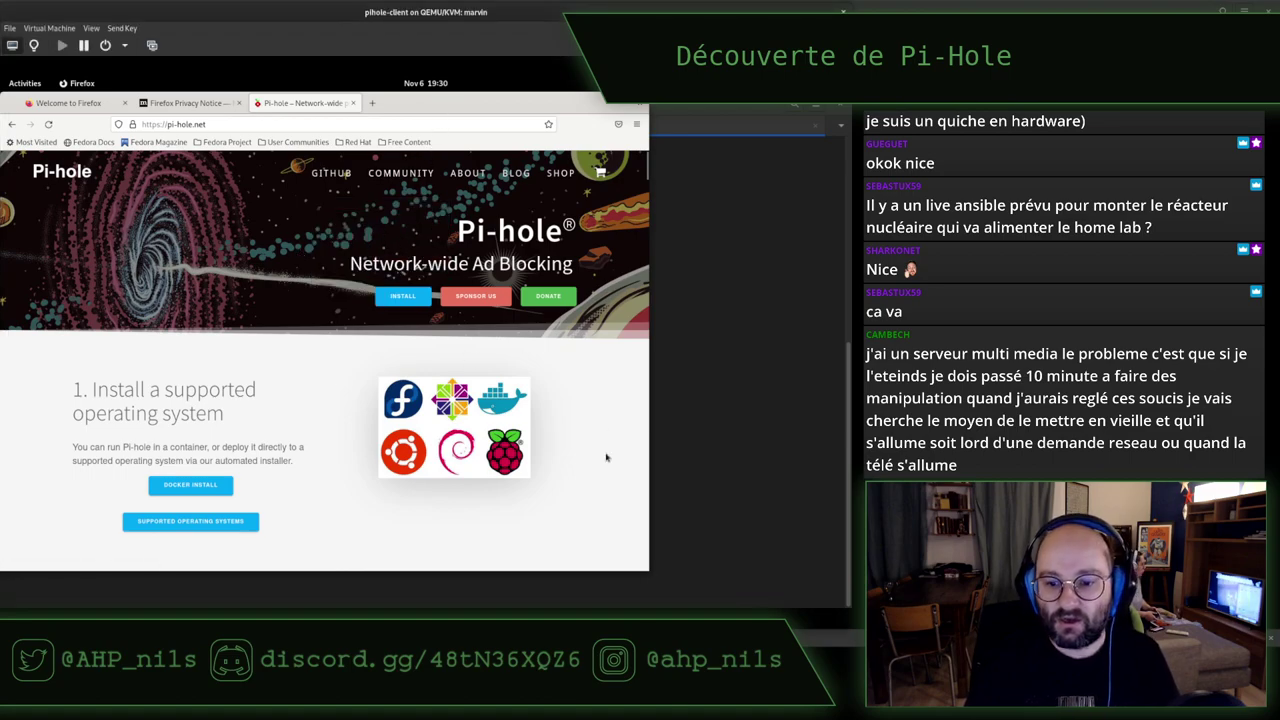
{"action": "left_click_drag", "start_coordinate": [649, 571], "coordinate": [843, 605]}
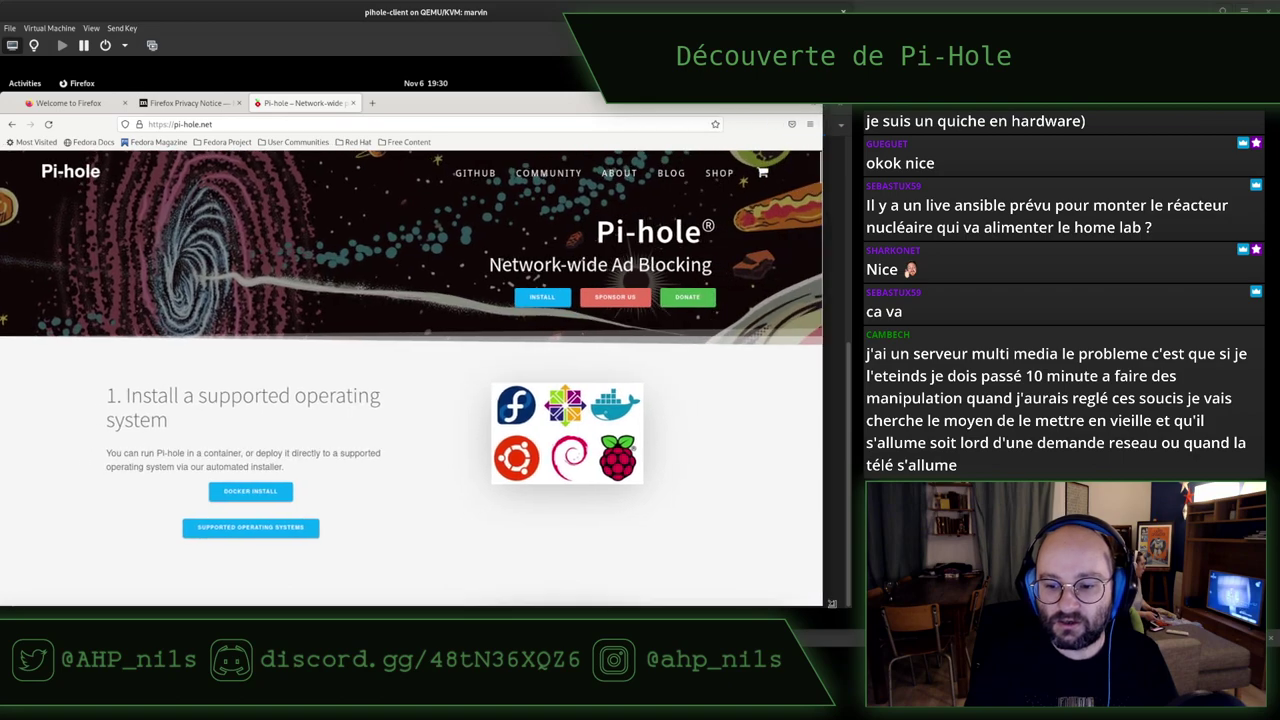
{"action": "left_click", "coordinate": [371, 103]}
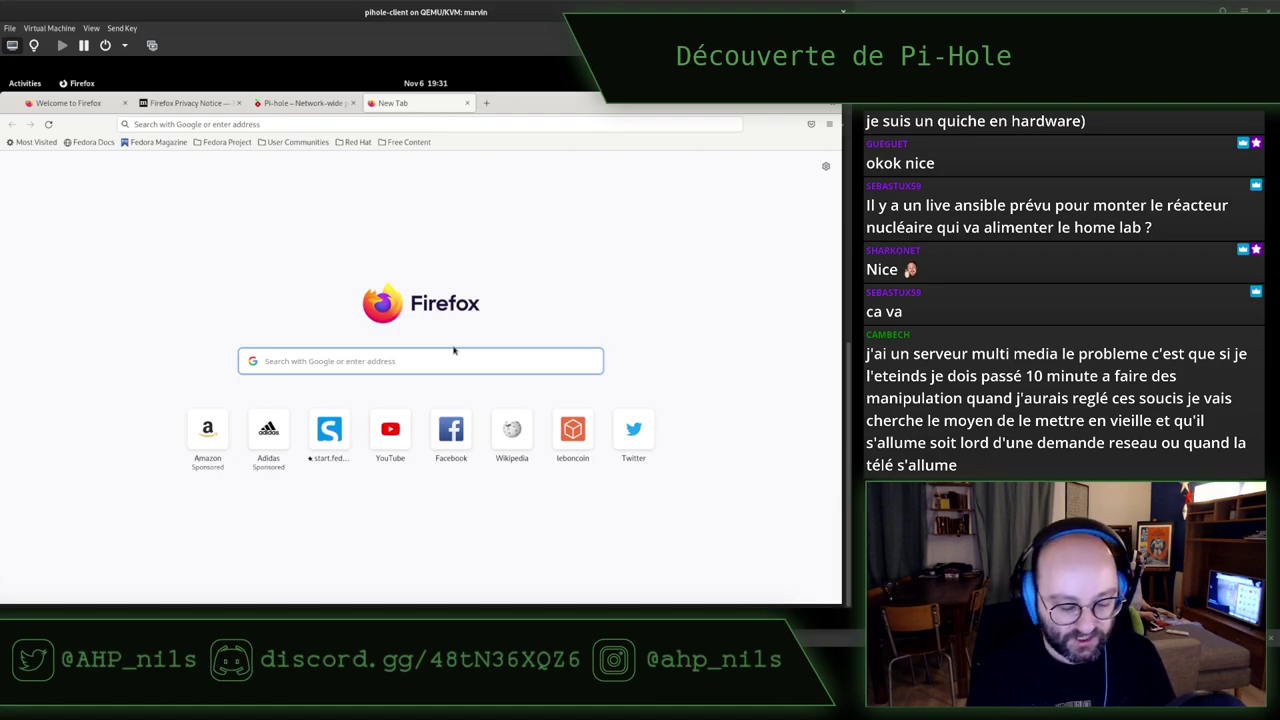
Search Wikipedia for 'wake on lan', zoom in and read the Wake-on-LAN article
{"action": "type", "text": "wake on l"}
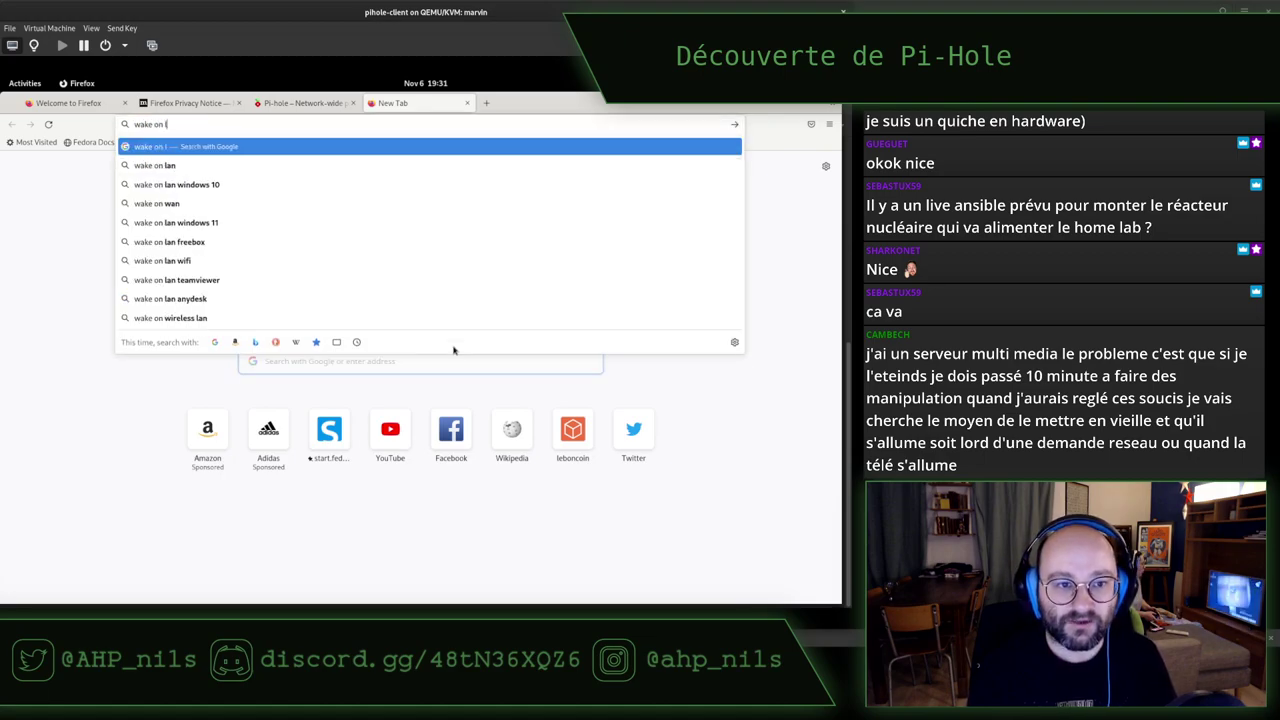
{"action": "type", "text": "an"}
{"action": "left_click", "coordinate": [295, 342]}
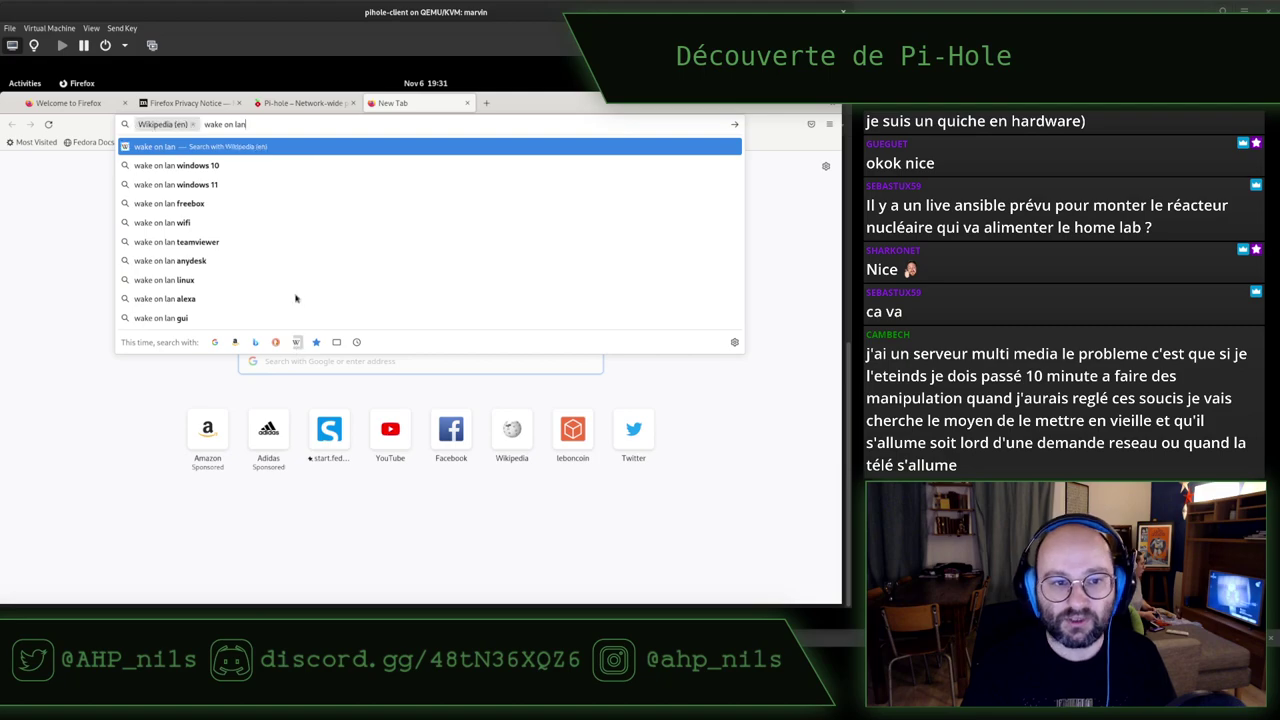
{"action": "key", "text": "Return"}
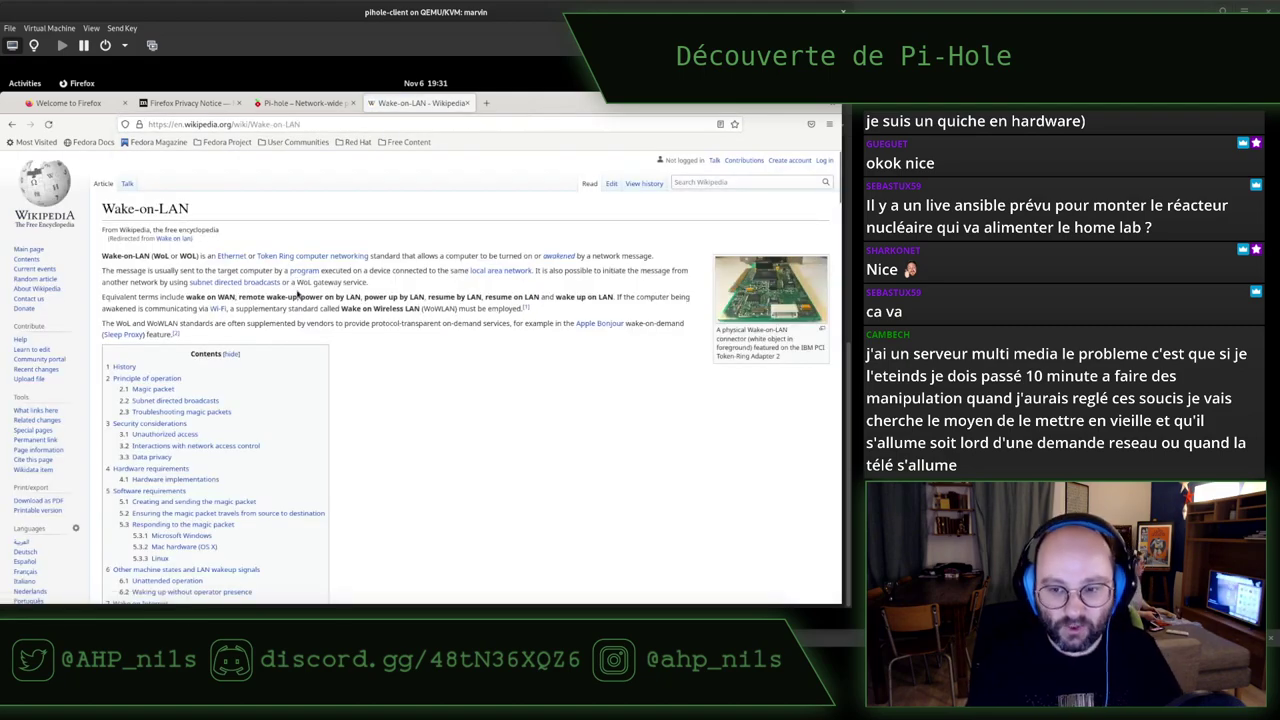
{"action": "key", "text": "ctrl+plus"}
{"action": "key", "text": "ctrl+plus"}
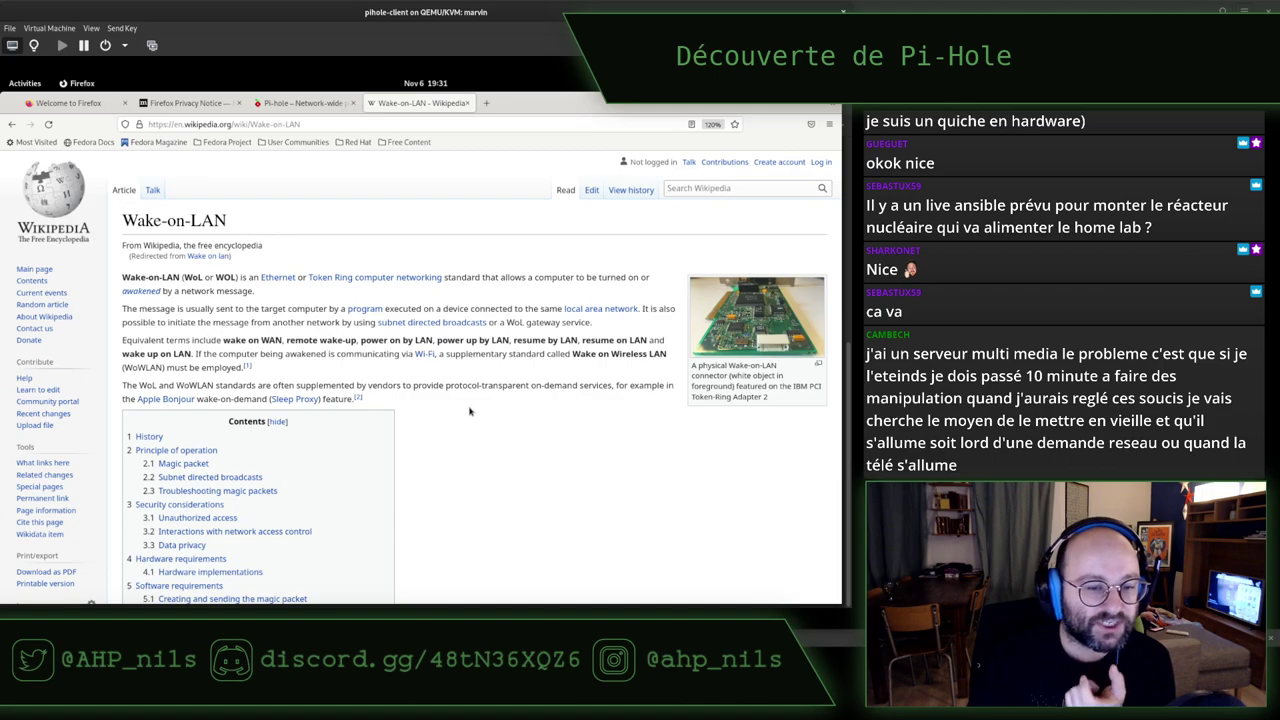
{"action": "scroll", "coordinate": [469, 410], "scroll_direction": "down", "scroll_amount": 2}
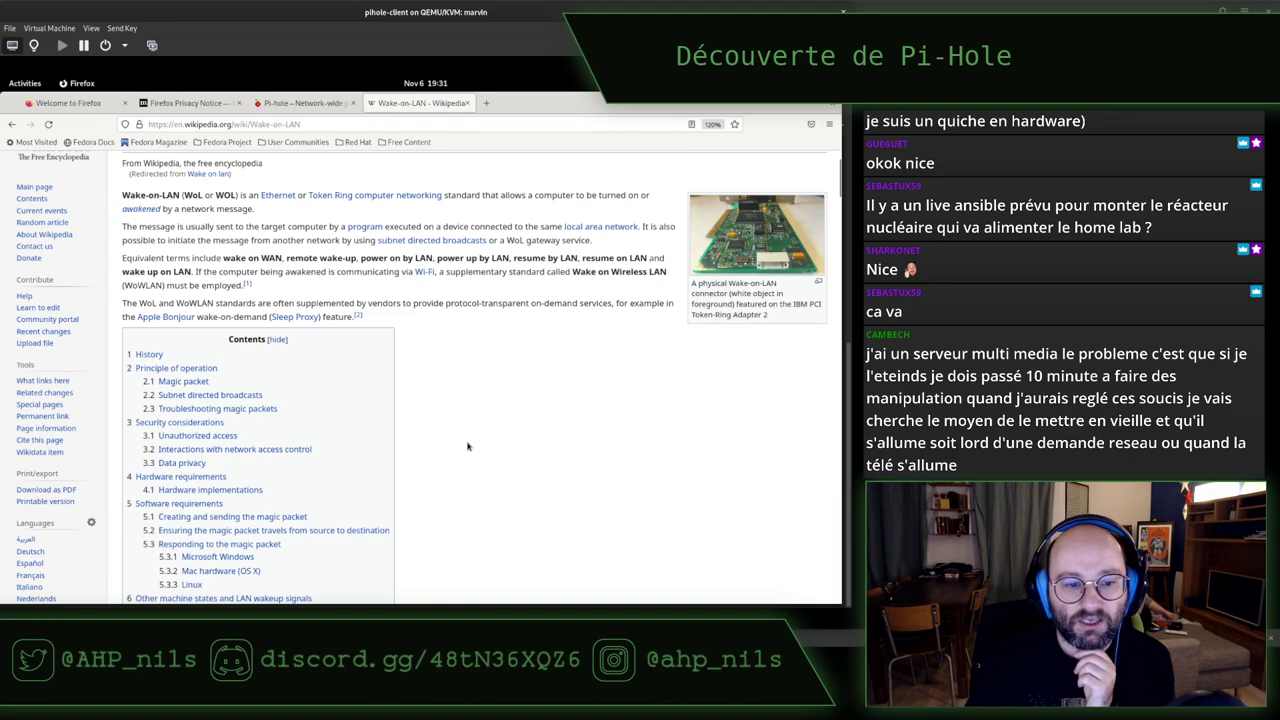
{"action": "scroll", "coordinate": [466, 442], "scroll_direction": "down", "scroll_amount": 6}
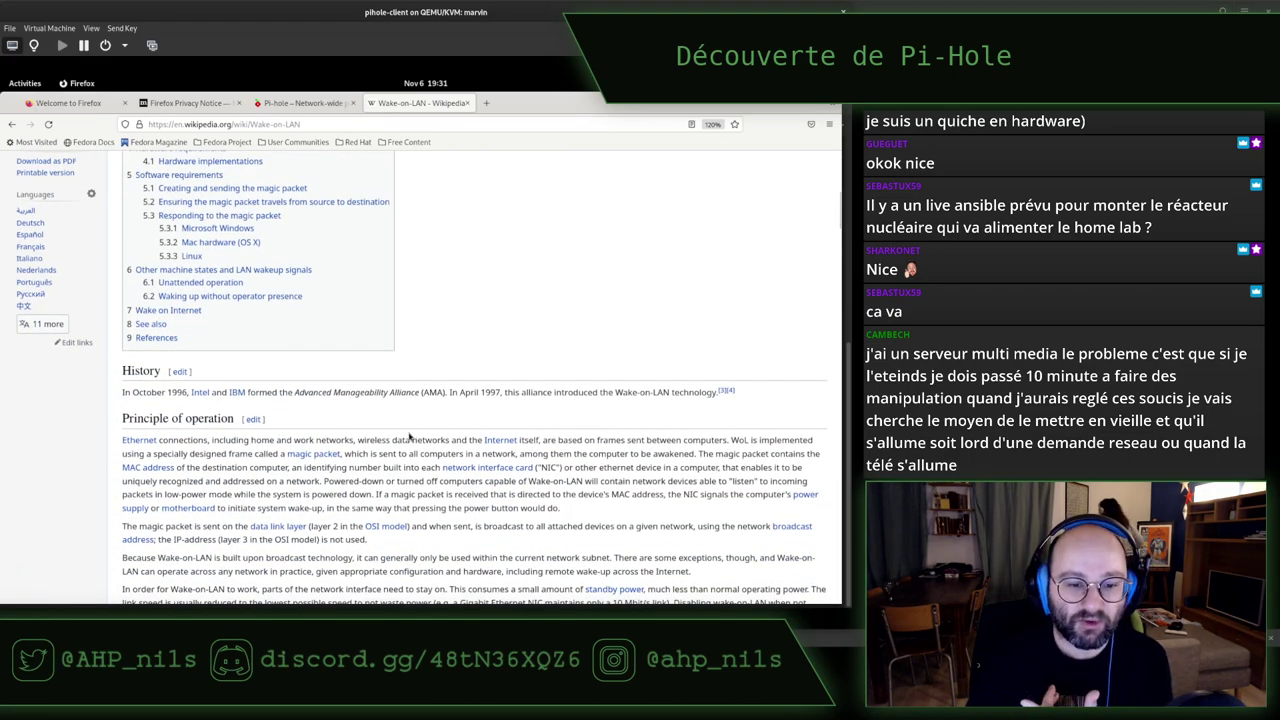
{"action": "scroll", "coordinate": [430, 445], "scroll_direction": "down", "scroll_amount": 3}
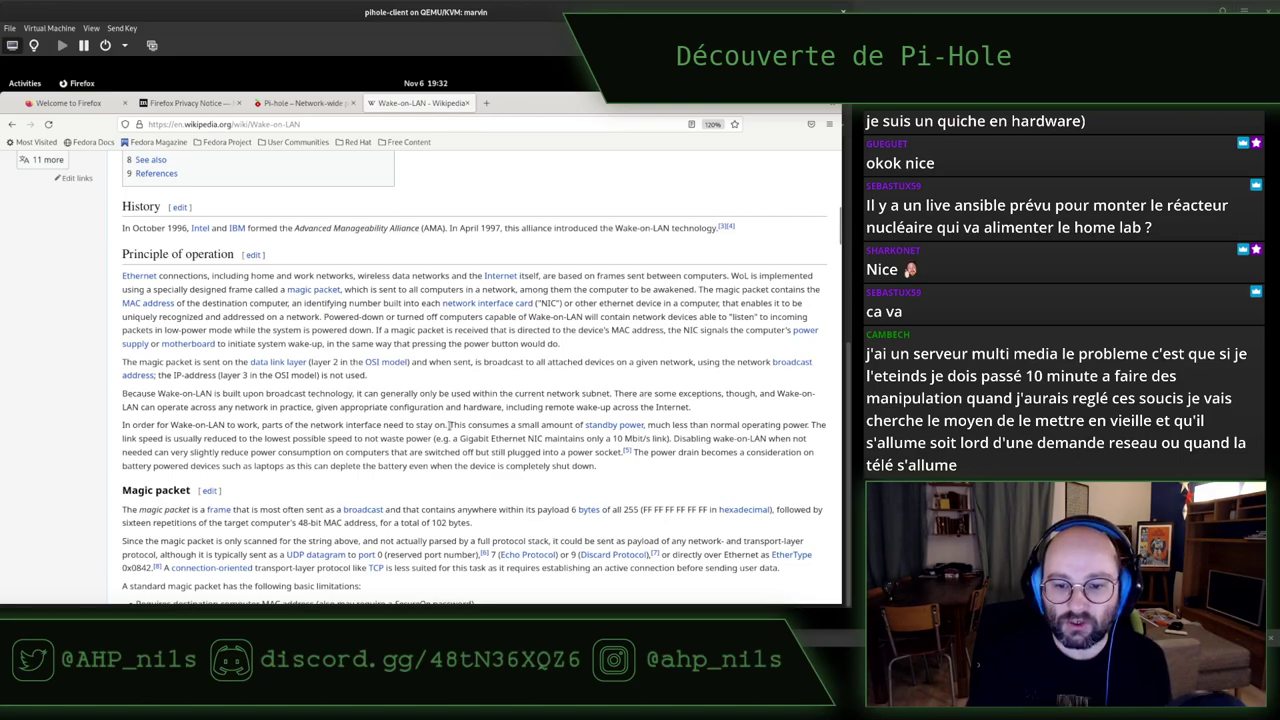
{"action": "left_click_drag", "start_coordinate": [449, 425], "coordinate": [673, 438]}
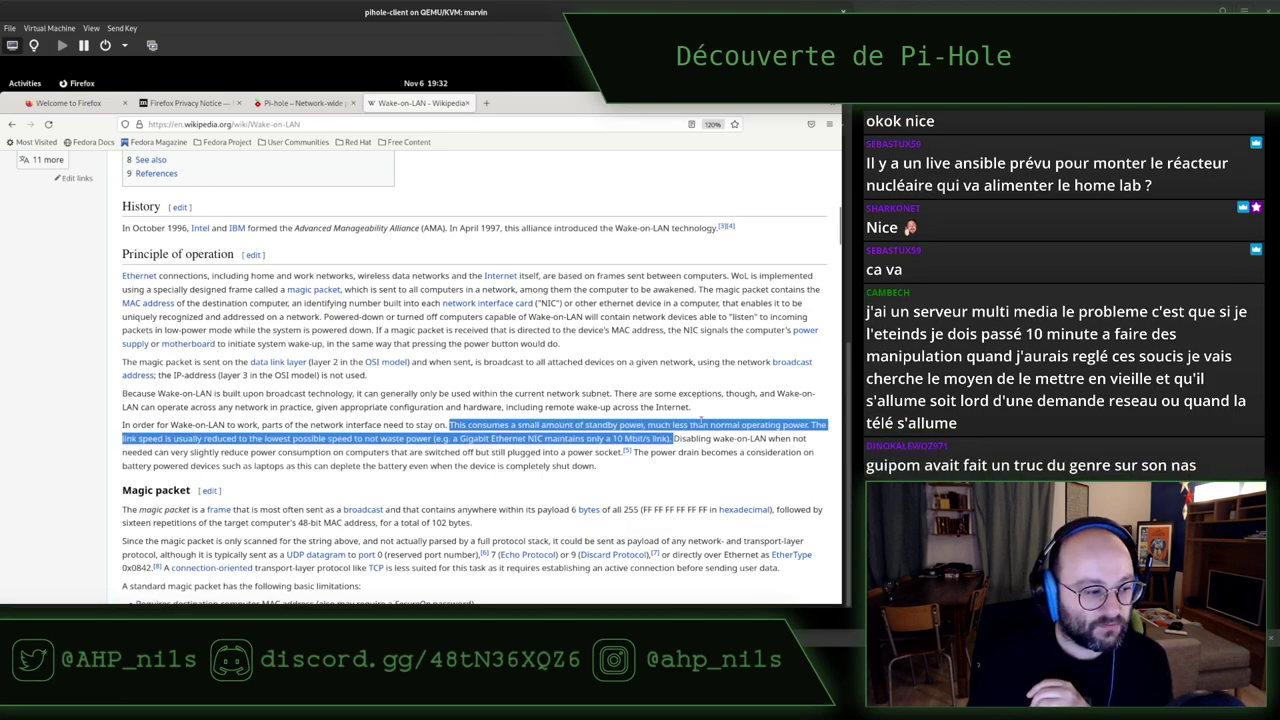
{"action": "left_click", "coordinate": [697, 425]}
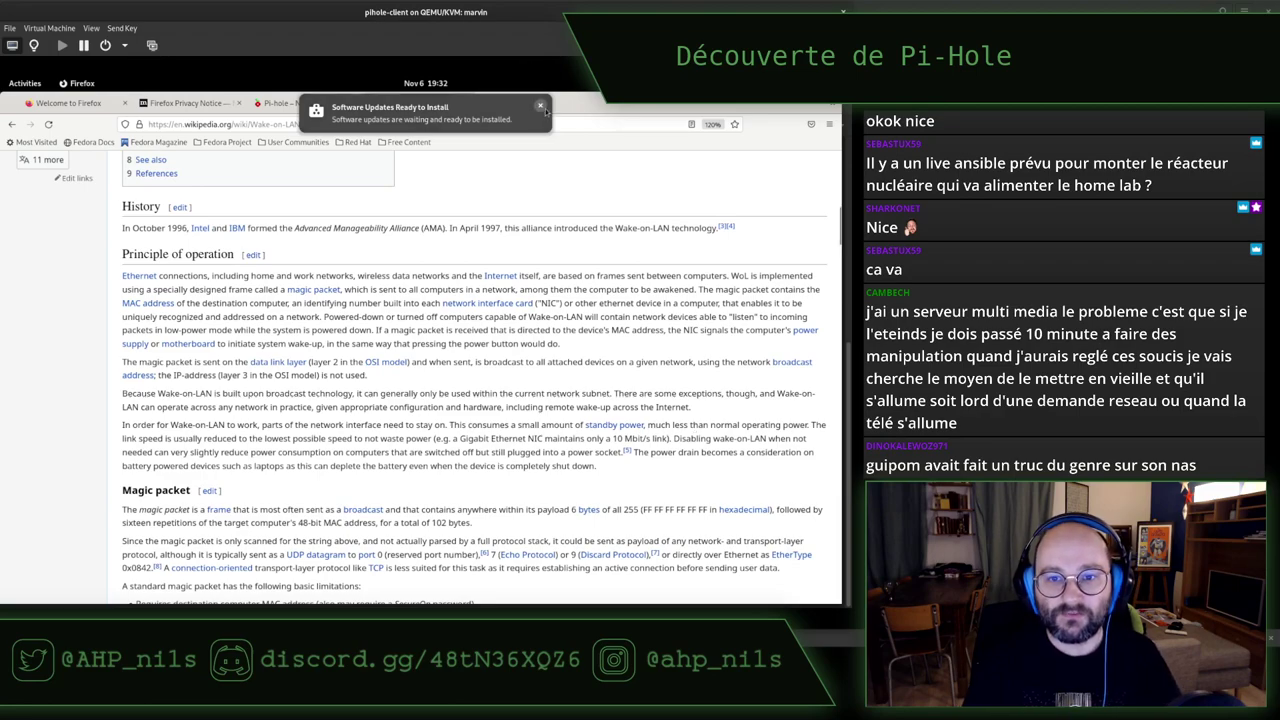
{"action": "left_click", "coordinate": [540, 106]}
Search Wikipedia for 'IPMI' in a new tab and open the Intelligent Platform Management Interface article
{"action": "left_click", "coordinate": [487, 103]}
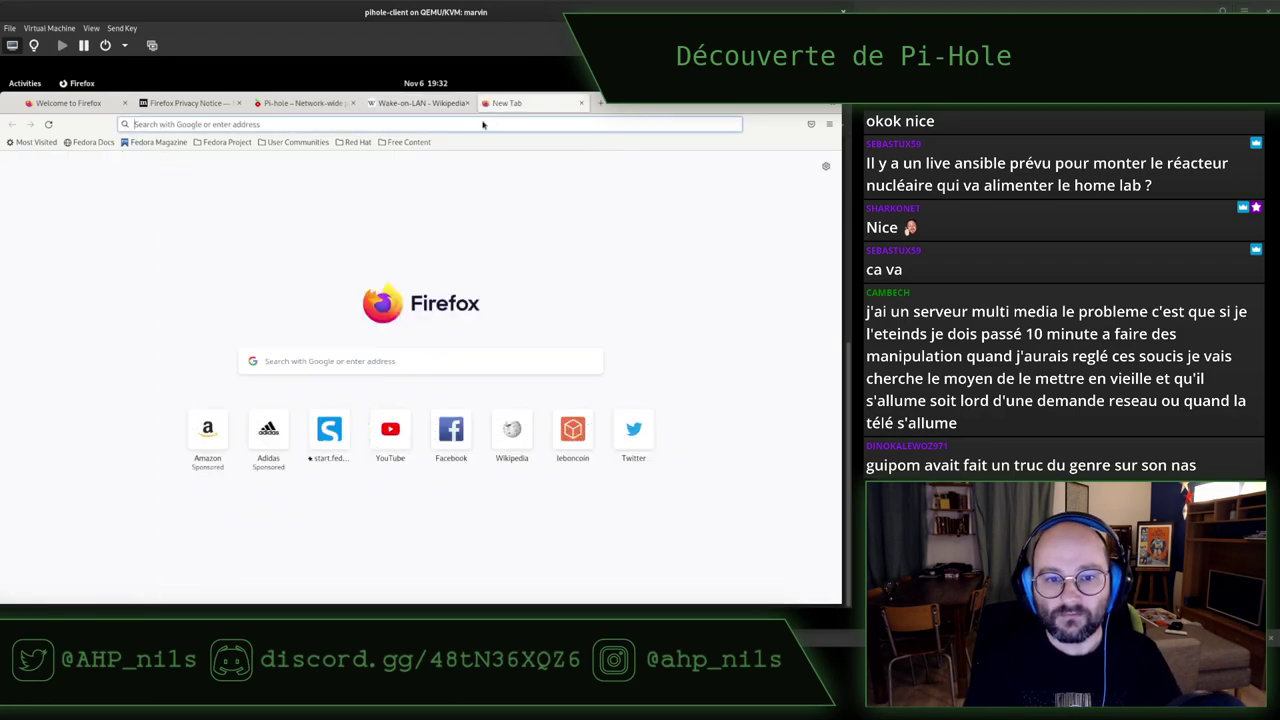
{"action": "left_click", "coordinate": [390, 363]}
{"action": "type", "text": "o"}
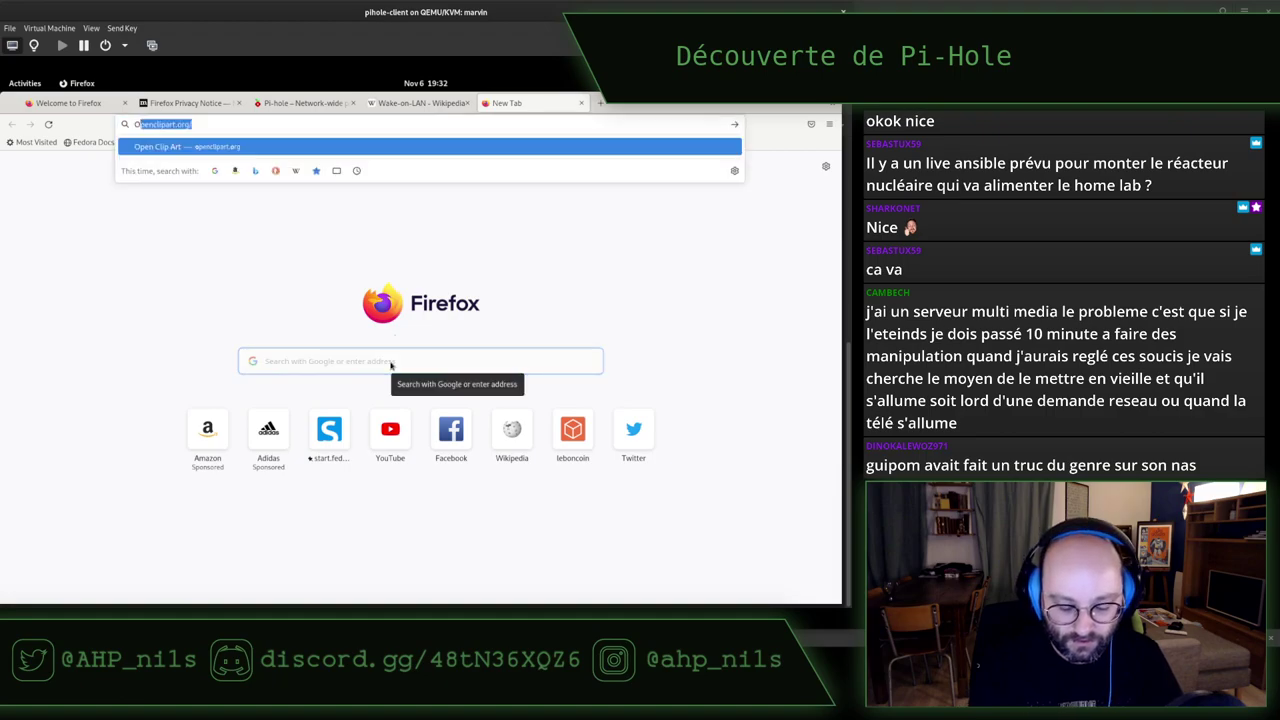
{"action": "key", "text": "BackSpace"}
{"action": "key", "text": "BackSpace"}
{"action": "type", "text": "IPMI"}
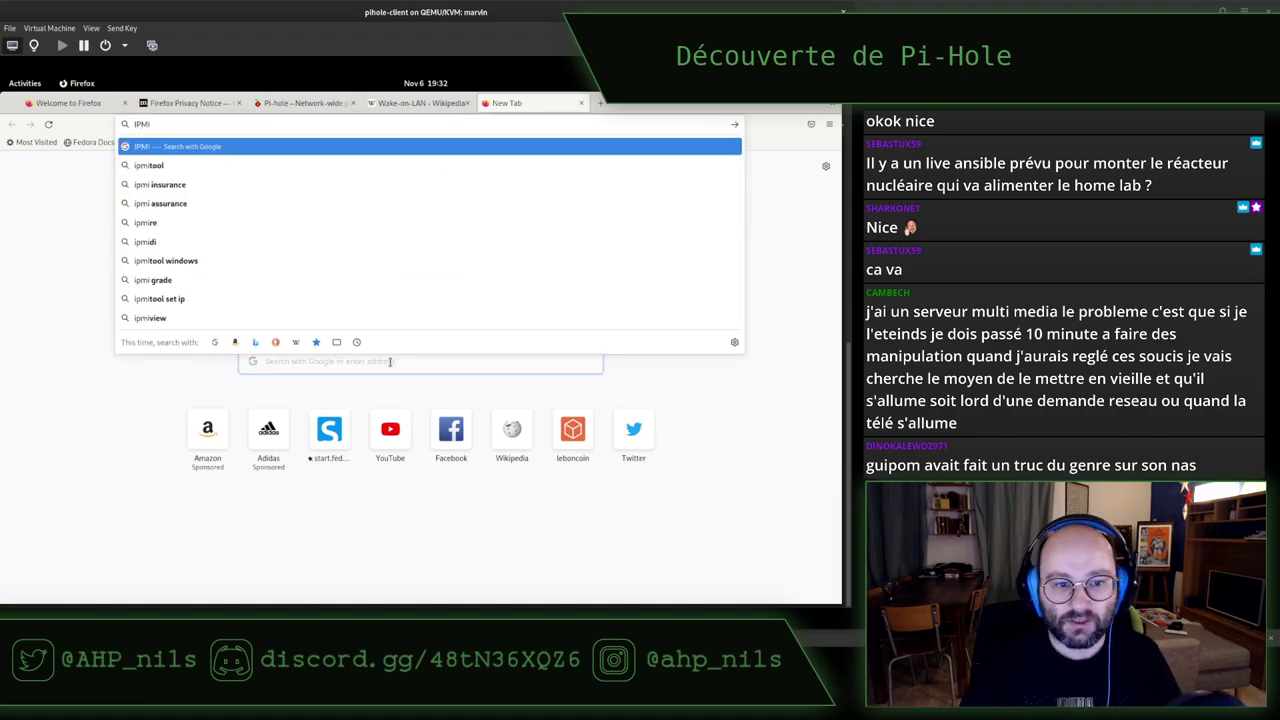
{"action": "left_click", "coordinate": [295, 344]}
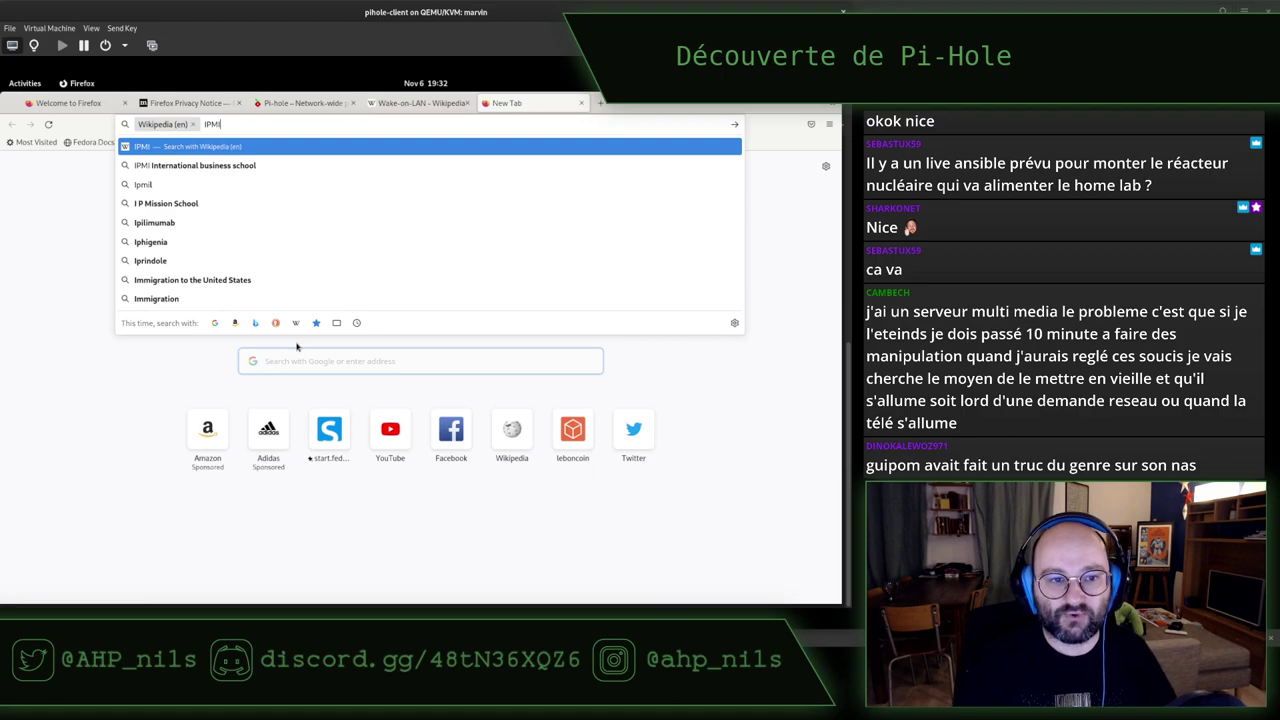
{"action": "key", "text": "Return"}
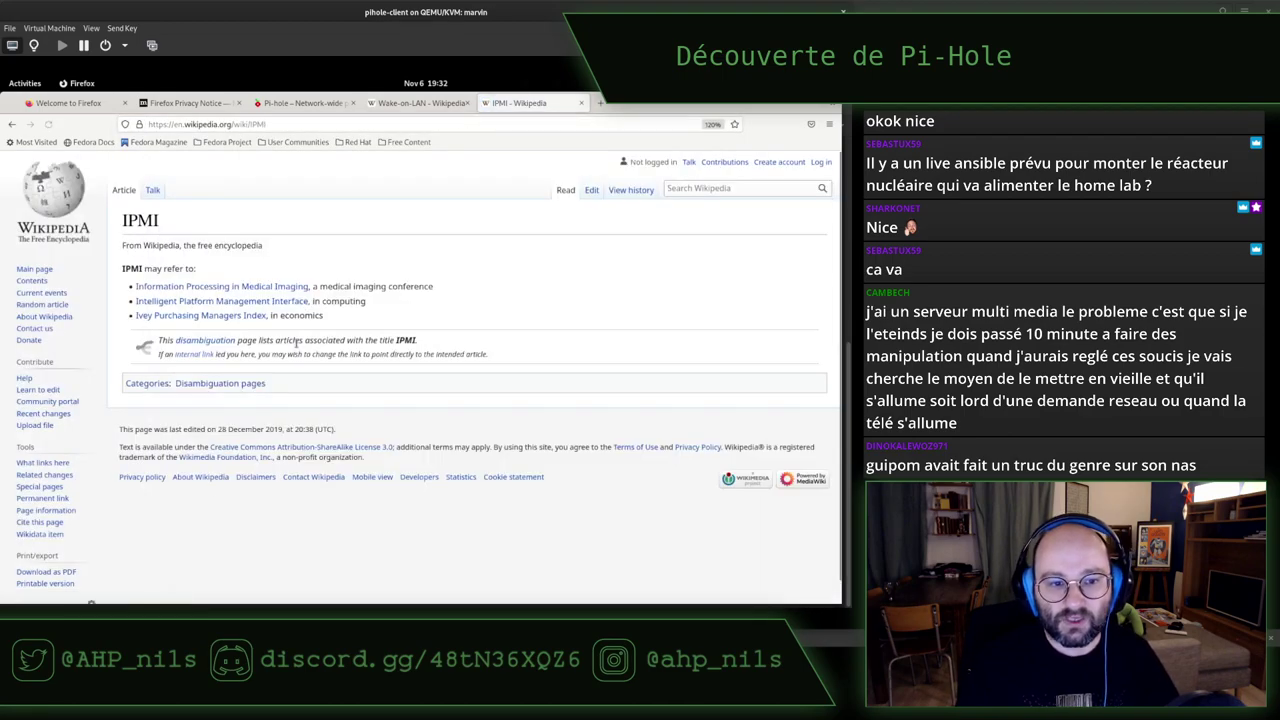
{"action": "left_click", "coordinate": [226, 303]}
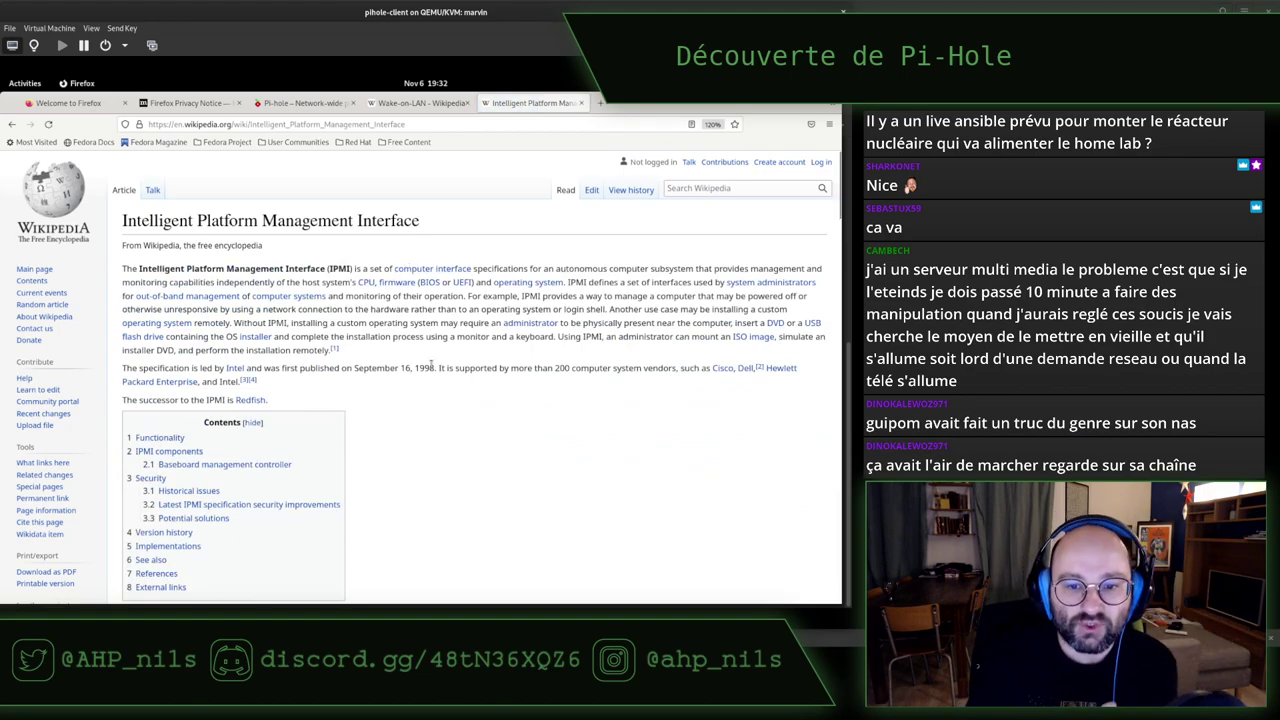
Read the IPMI article, highlighting its title and intro paragraph along the way
{"action": "scroll", "coordinate": [523, 467], "scroll_direction": "down", "scroll_amount": 2}
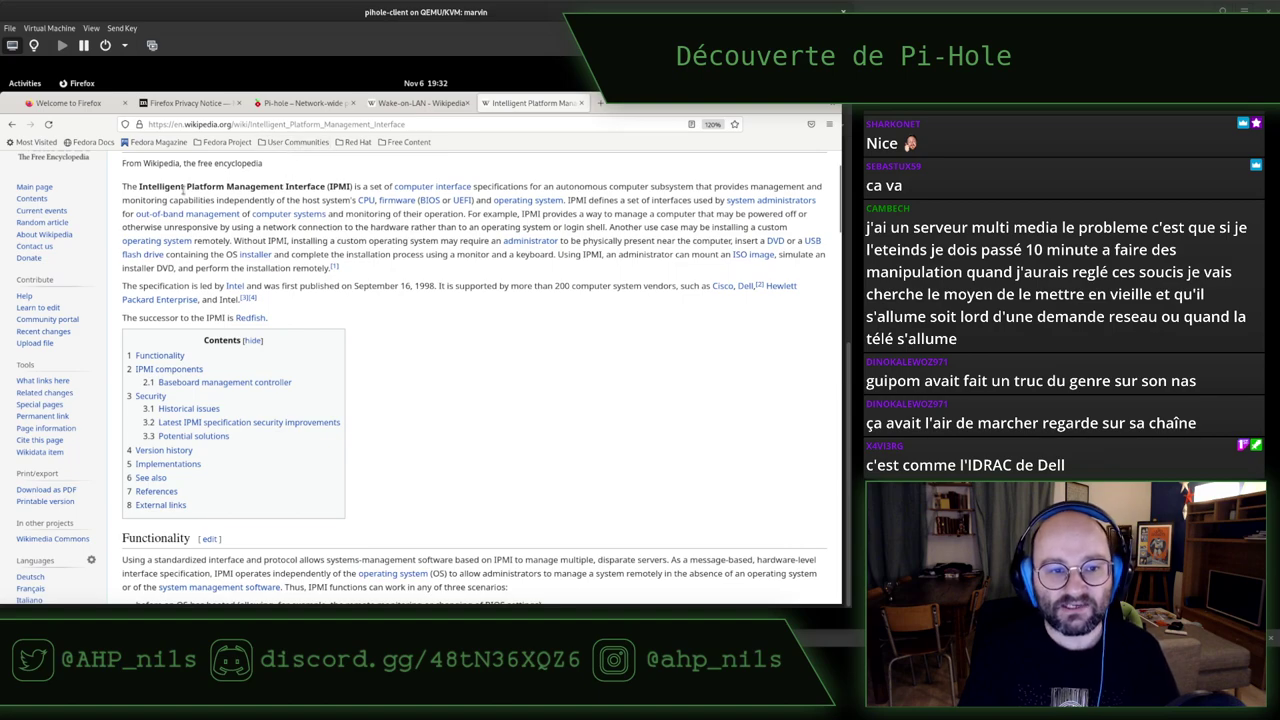
{"action": "left_click_drag", "start_coordinate": [138, 186], "coordinate": [326, 188]}
{"action": "left_click", "coordinate": [324, 190]}
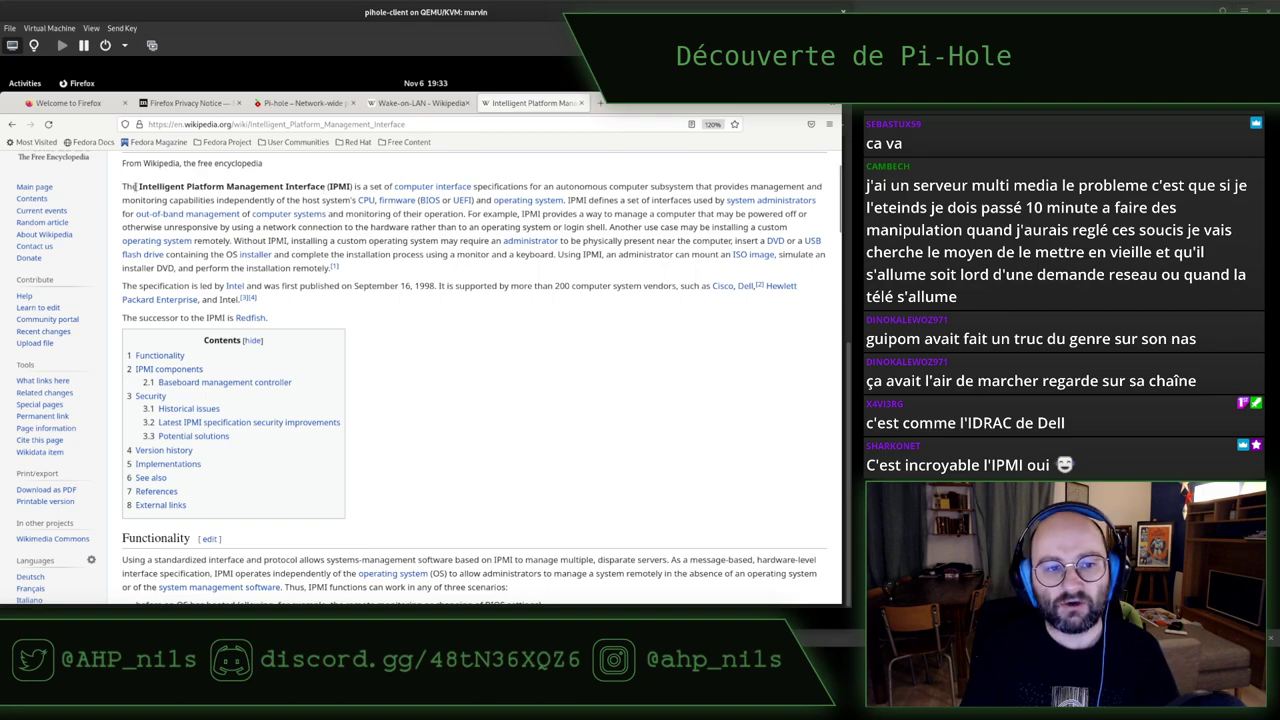
{"action": "left_click_drag", "start_coordinate": [139, 187], "coordinate": [350, 187]}
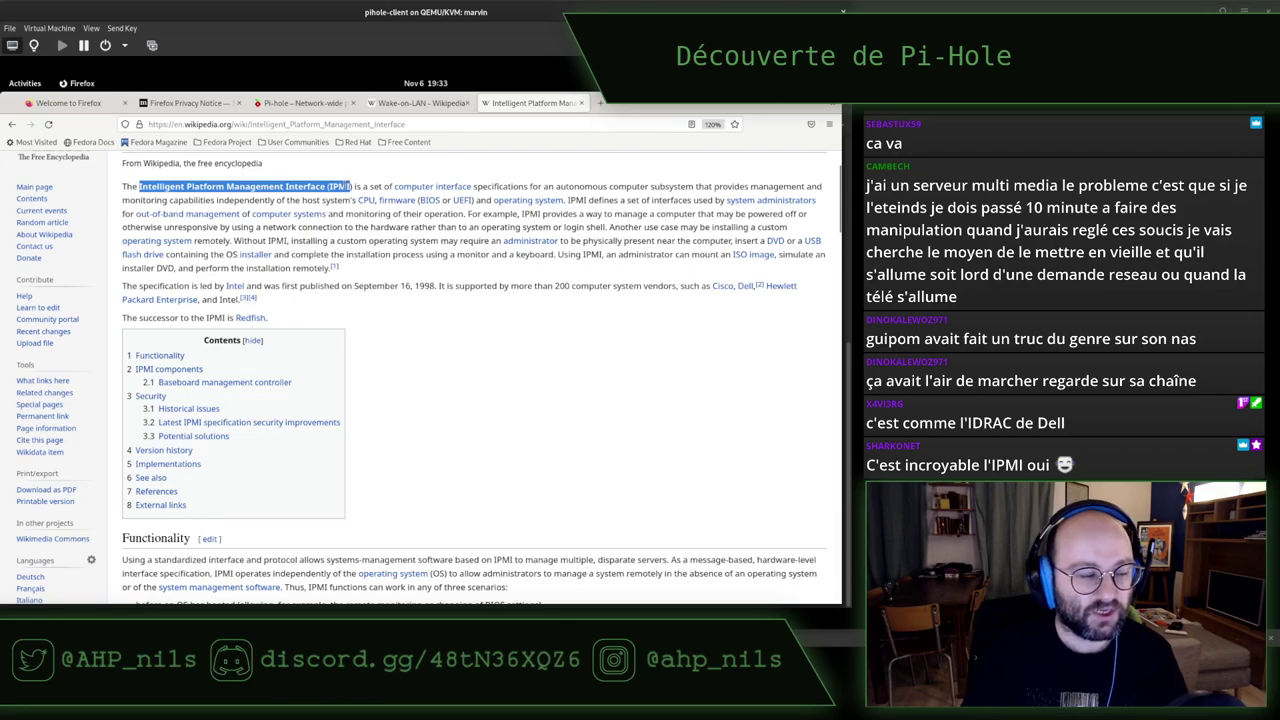
{"action": "triple_click", "coordinate": [345, 187]}
{"action": "left_click", "coordinate": [396, 258]}
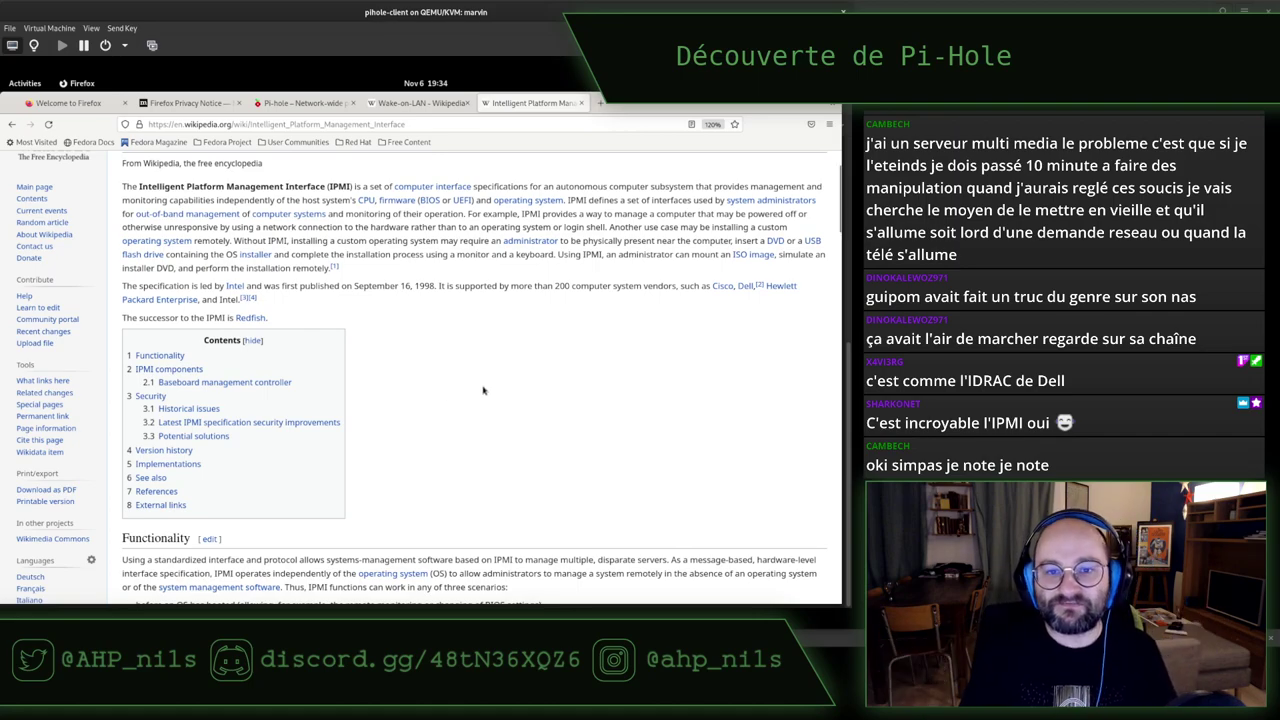
Return to the pi-hole.net tab and scroll down to the '2. Install Pi-hole' section
{"action": "left_click", "coordinate": [300, 103]}
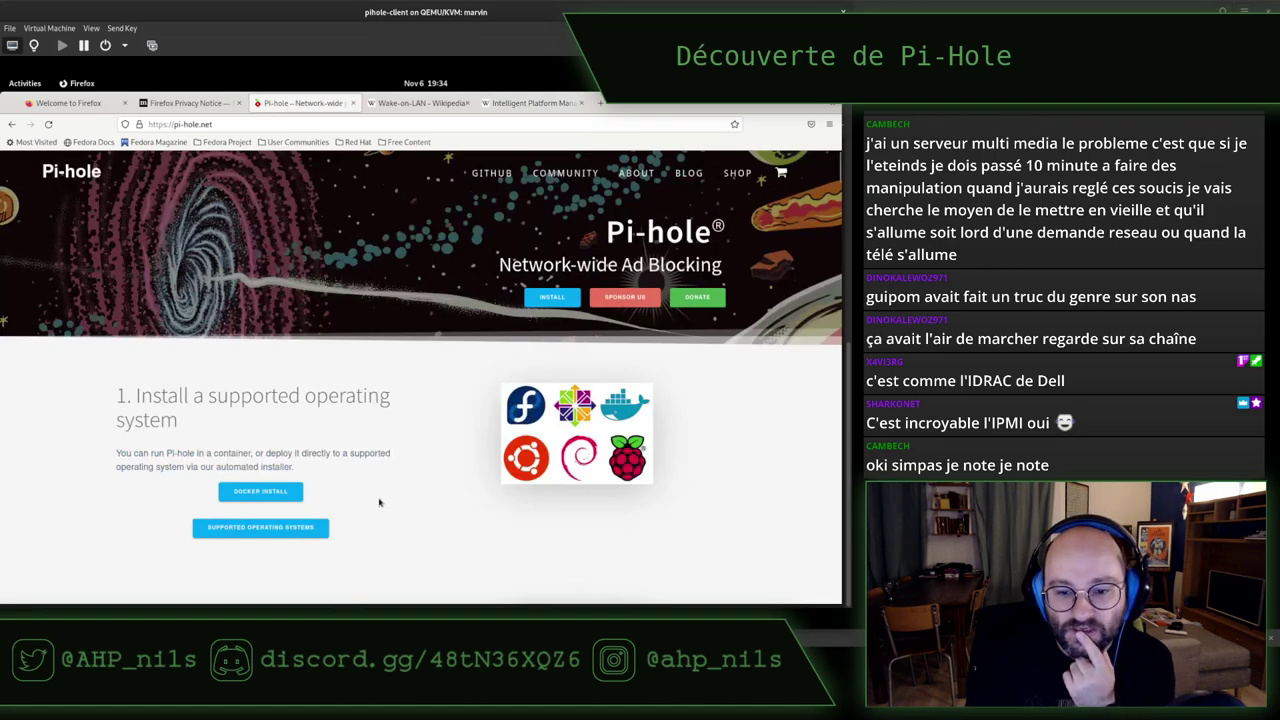
{"action": "double_click", "coordinate": [370, 456]}
{"action": "triple_click", "coordinate": [370, 456]}
{"action": "left_click", "coordinate": [381, 423]}
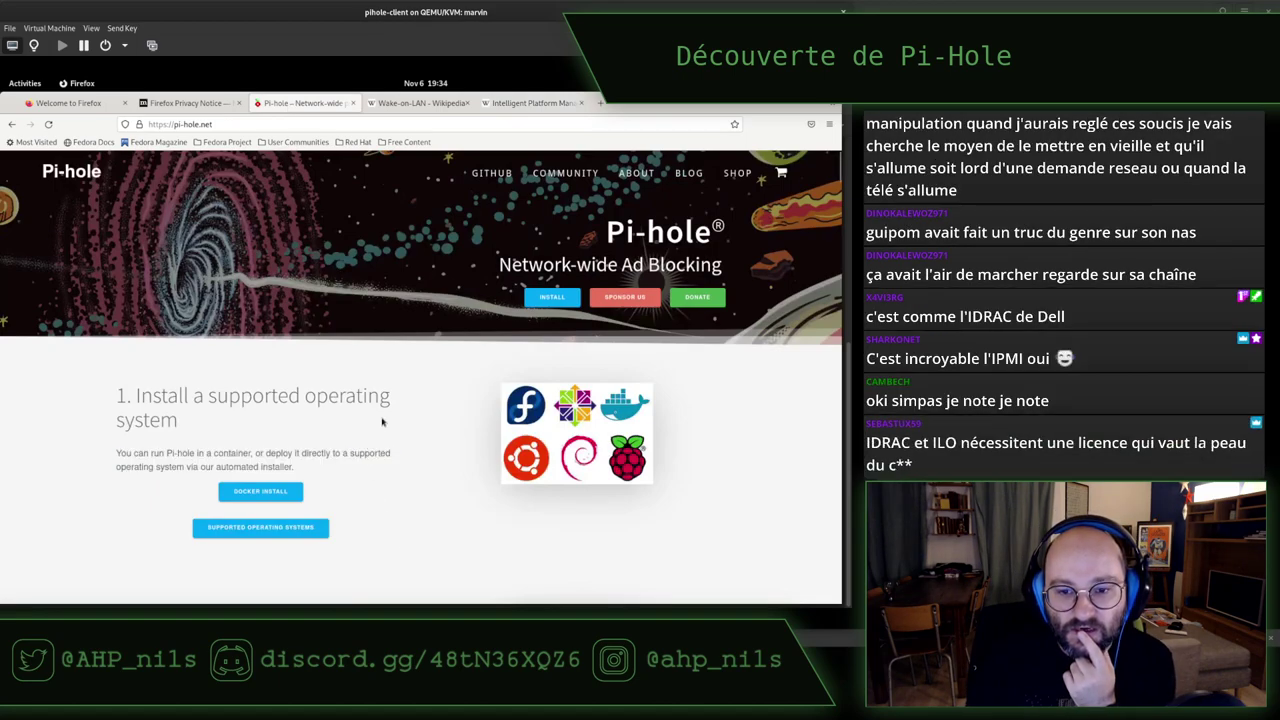
{"action": "scroll", "coordinate": [381, 423], "scroll_direction": "down", "scroll_amount": 3}
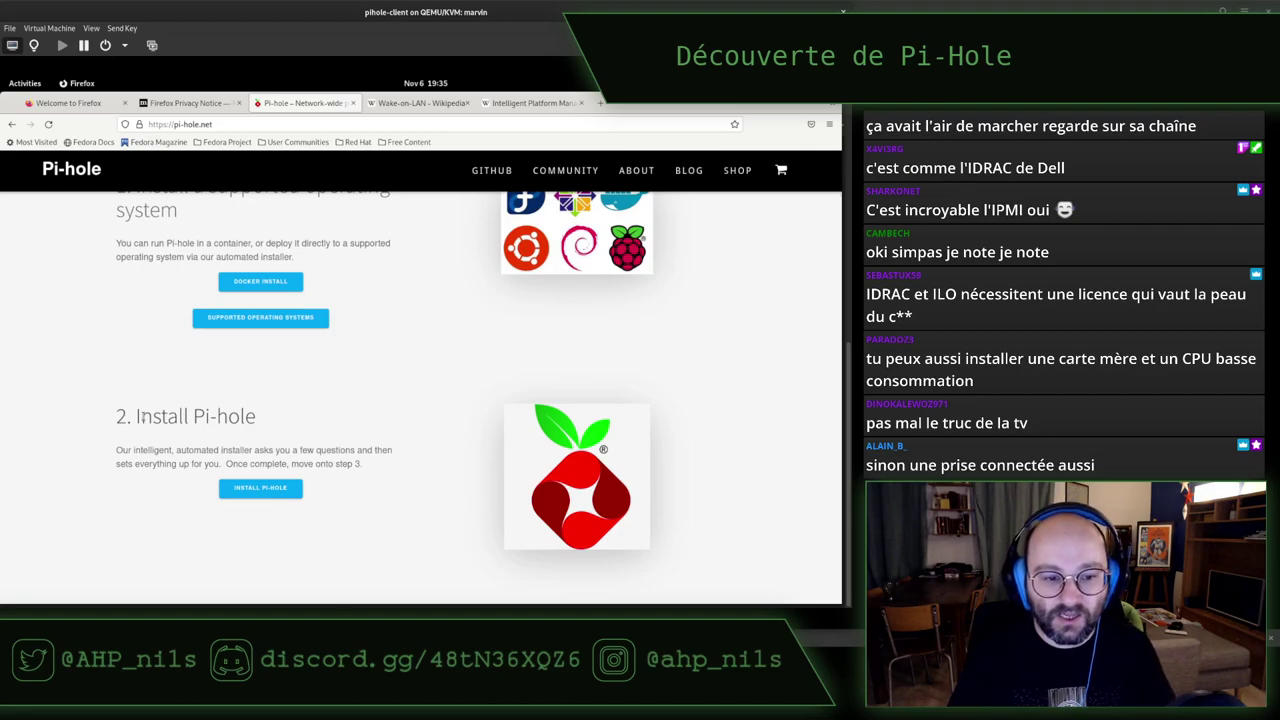
Open the Pi-hole GitHub README and copy the one-step curl install command
{"action": "left_click", "coordinate": [271, 487]}
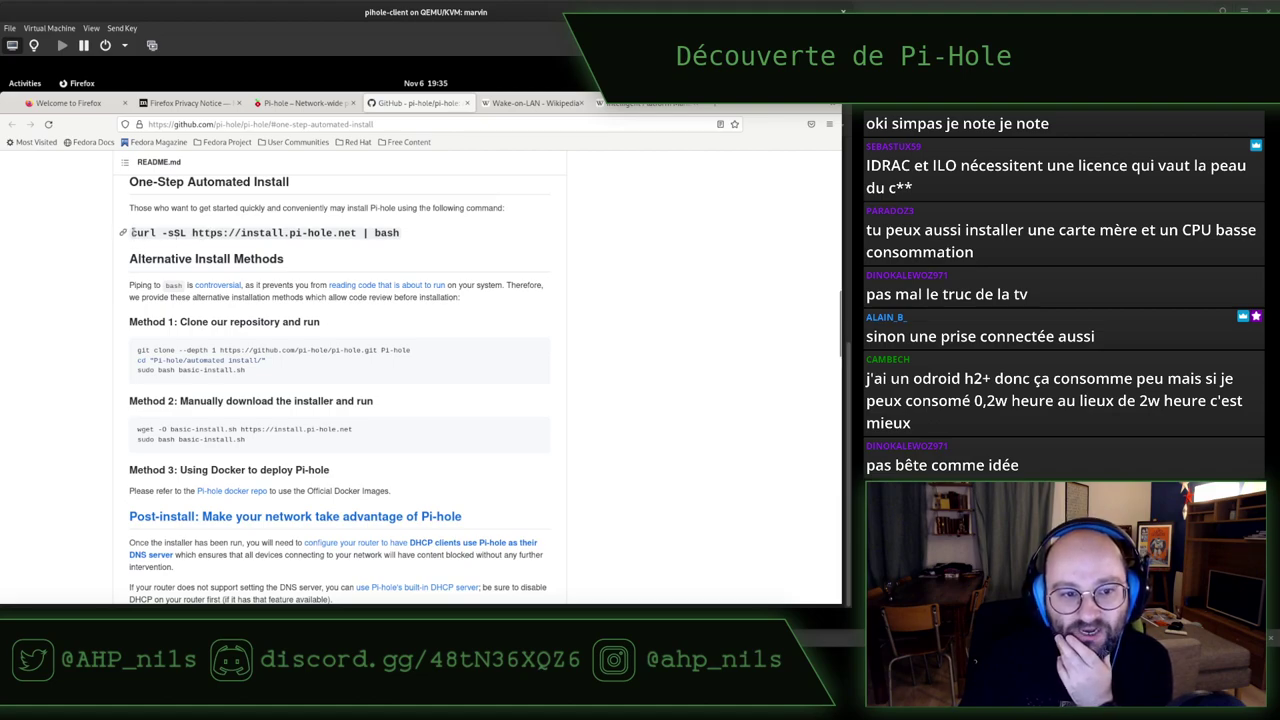
{"action": "left_click_drag", "start_coordinate": [168, 232], "coordinate": [404, 236]}
{"action": "right_click", "coordinate": [326, 237]}
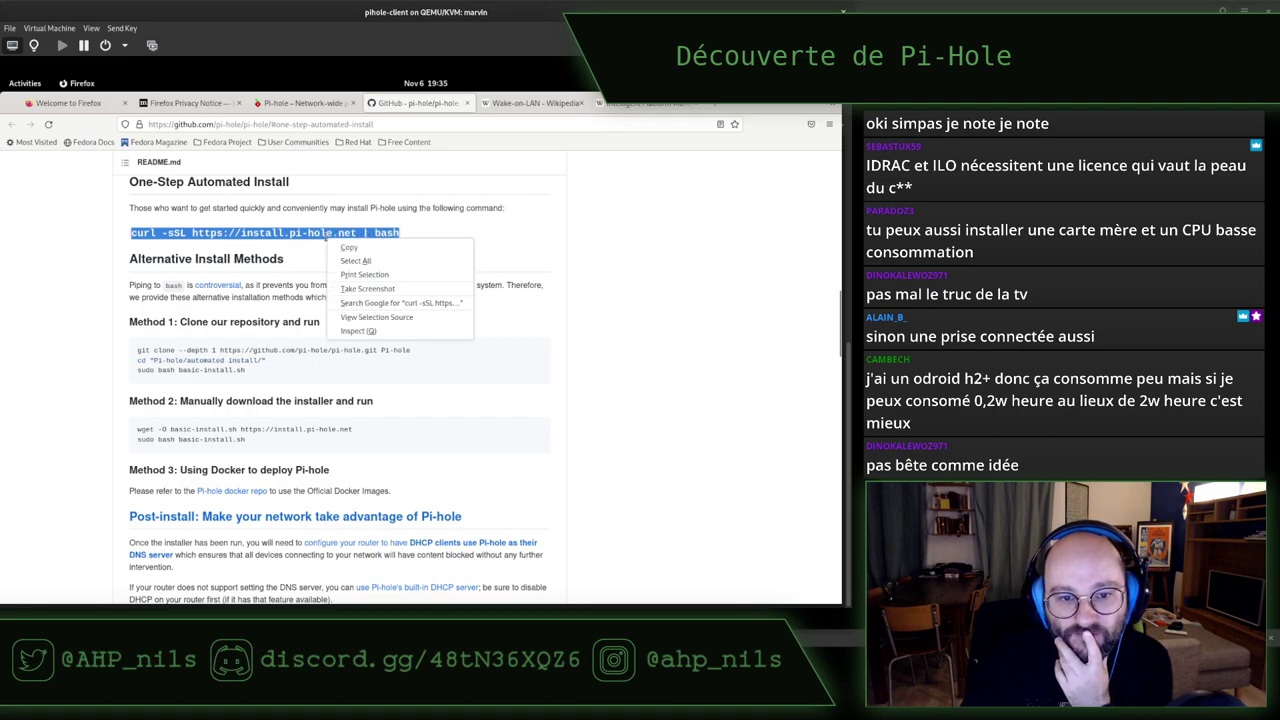
{"action": "left_click", "coordinate": [348, 248]}
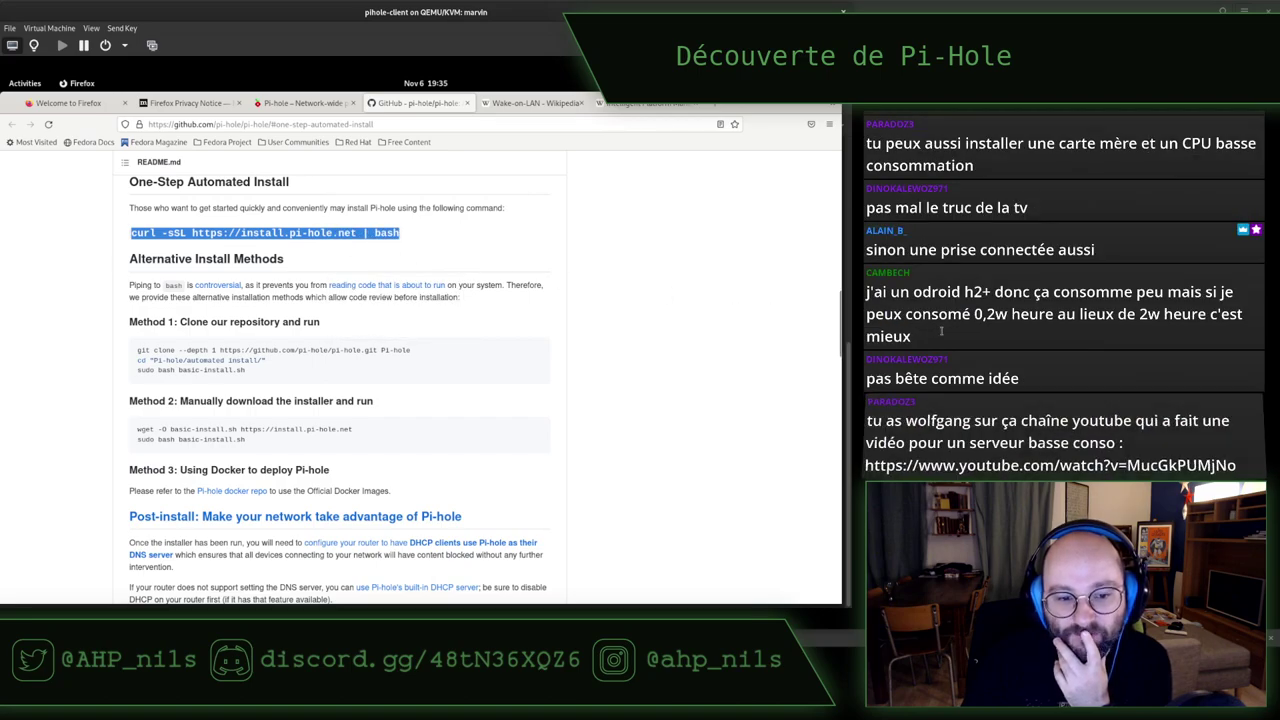
Start a 'sudo vir' command in a host shell, then return to the Pi-hole VM's terminal
{"action": "key", "text": "alt+Tab"}
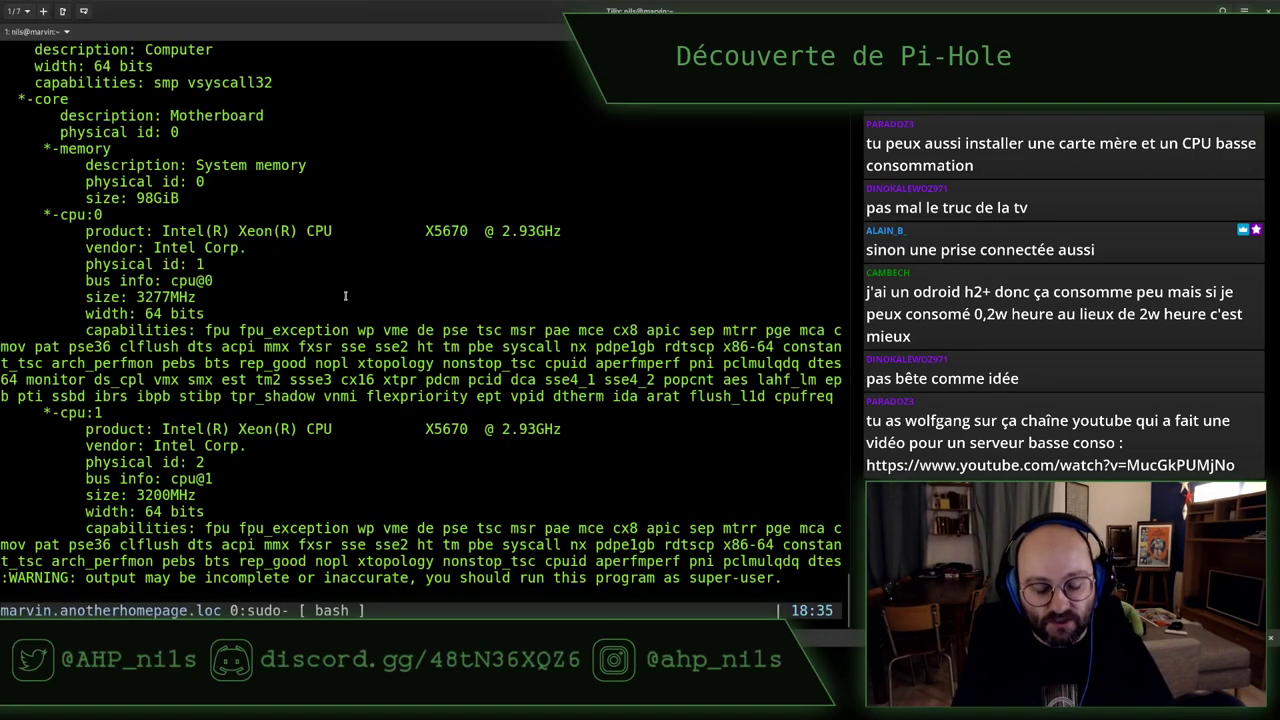
{"action": "key", "text": "ctrl+b"}
{"action": "type", "text": "cx"}
{"action": "key", "text": "BackSpace"}
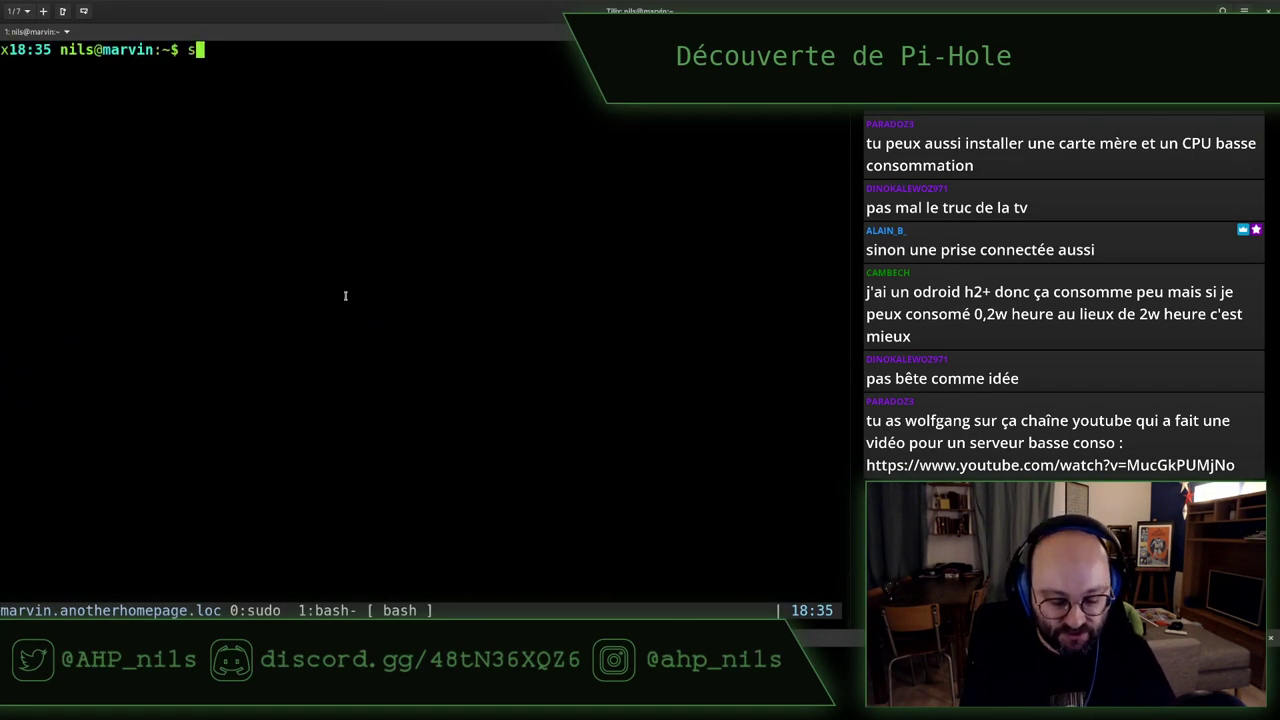
{"action": "type", "text": "suido"}
{"action": "key", "text": "BackSpace"}
{"action": "key", "text": "BackSpace"}
{"action": "key", "text": "BackSpace"}
{"action": "type", "text": "do vir"}
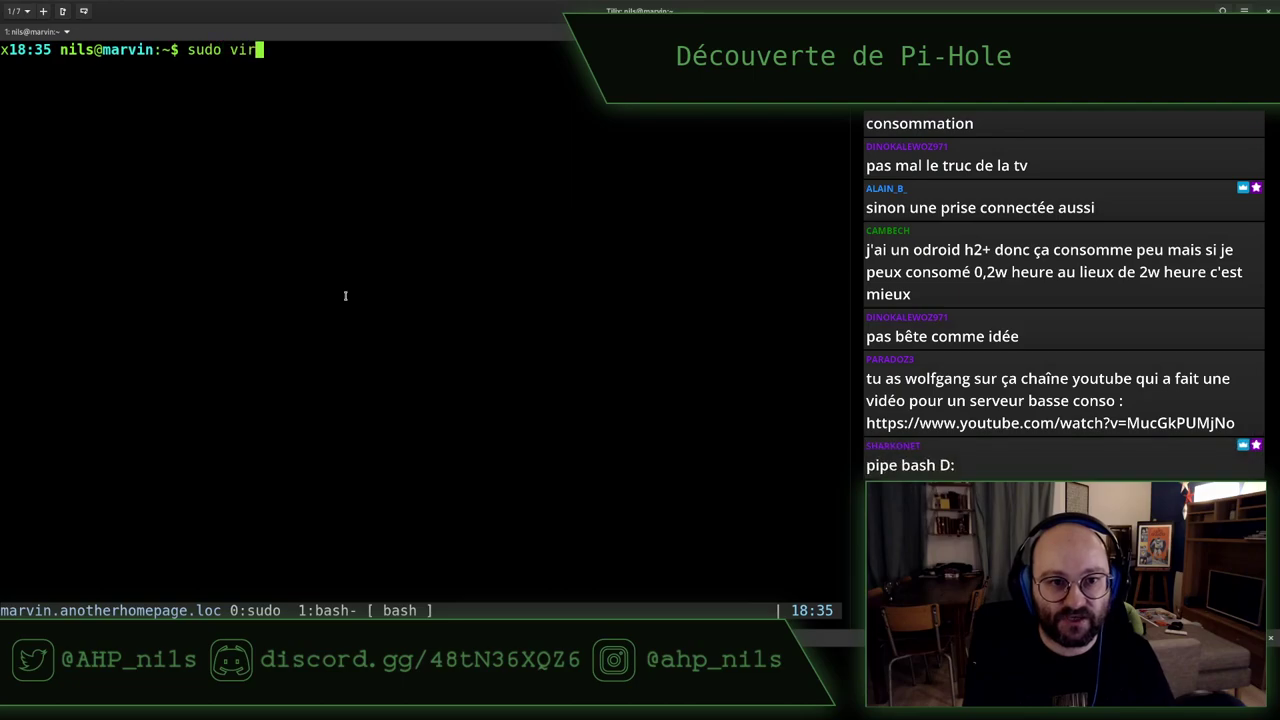
{"action": "key", "text": "super"}
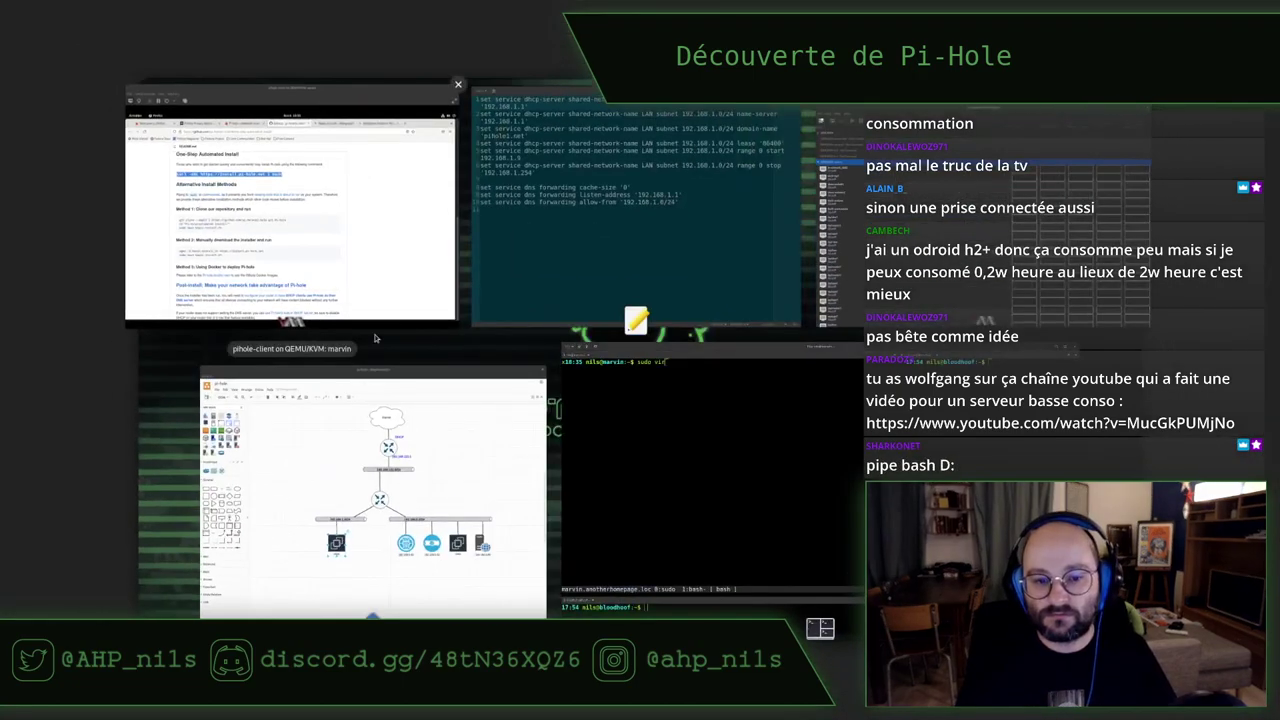
{"action": "left_click", "coordinate": [362, 183]}
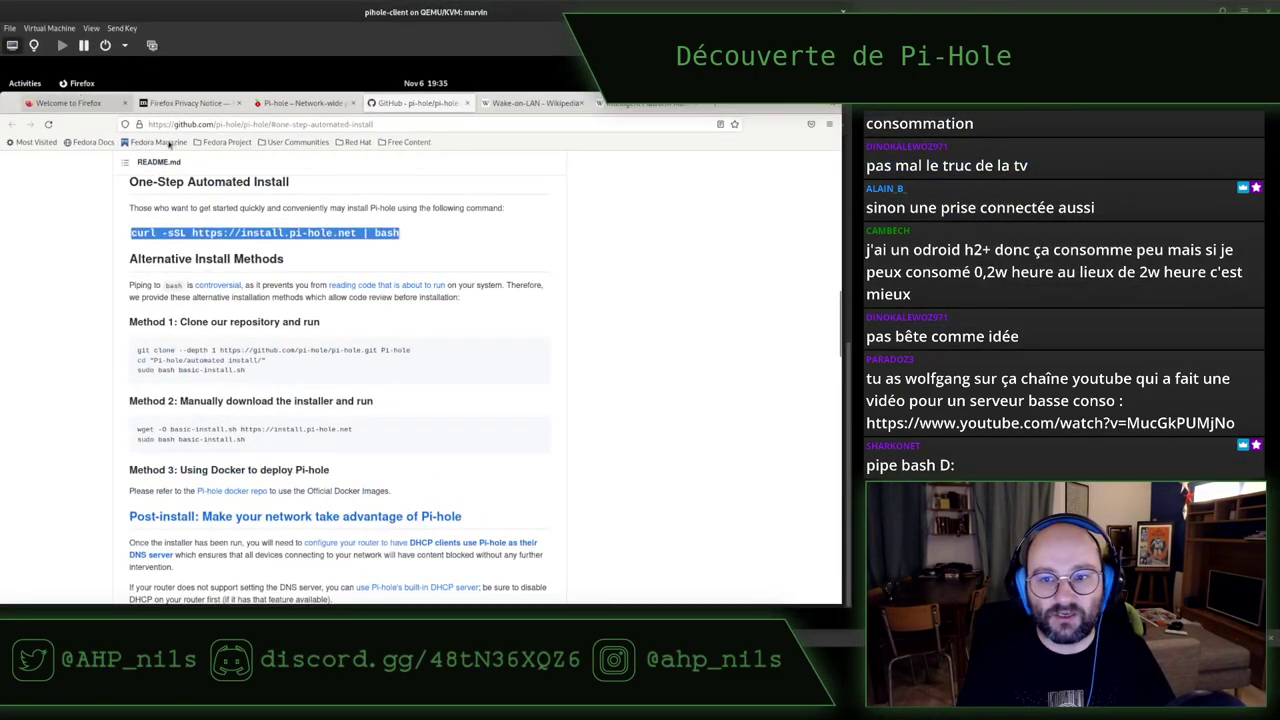
{"action": "key", "text": "alt+Tab"}
Paste the install command into the VM terminal, then cancel it and clear the screen
{"action": "key", "text": "ctrl+shift+v"}
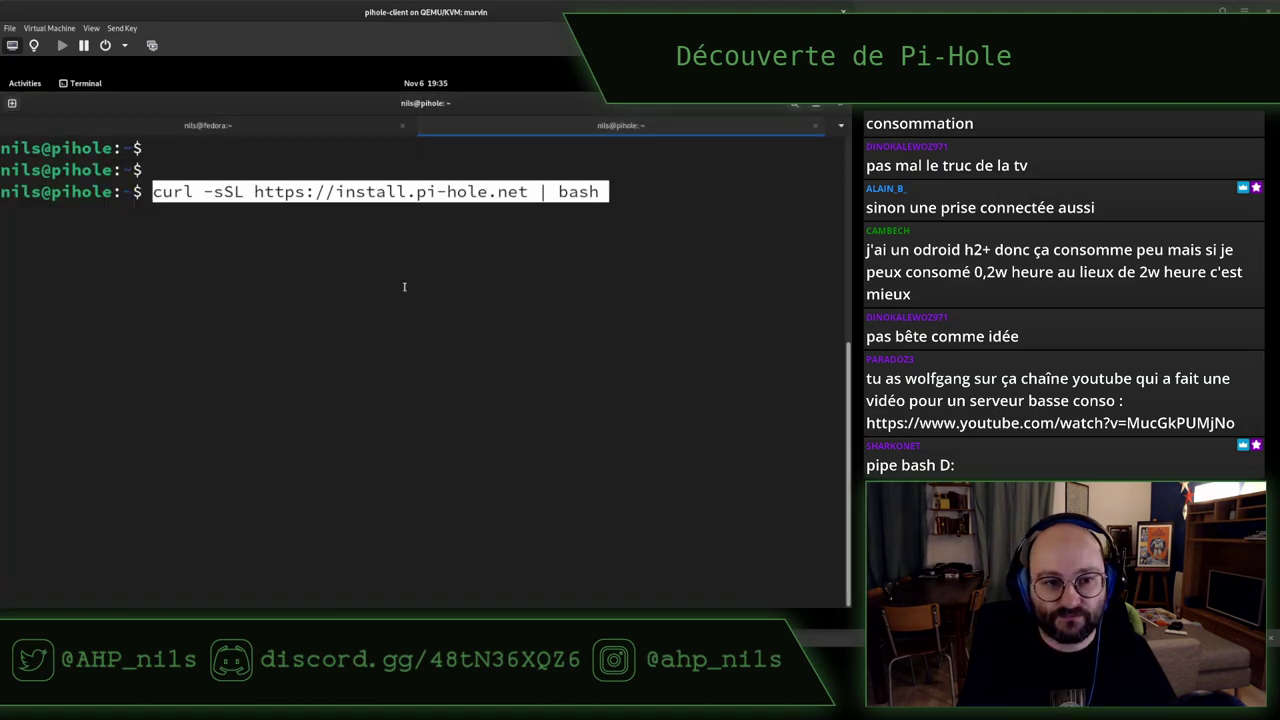
{"action": "key", "text": "ctrl+c"}
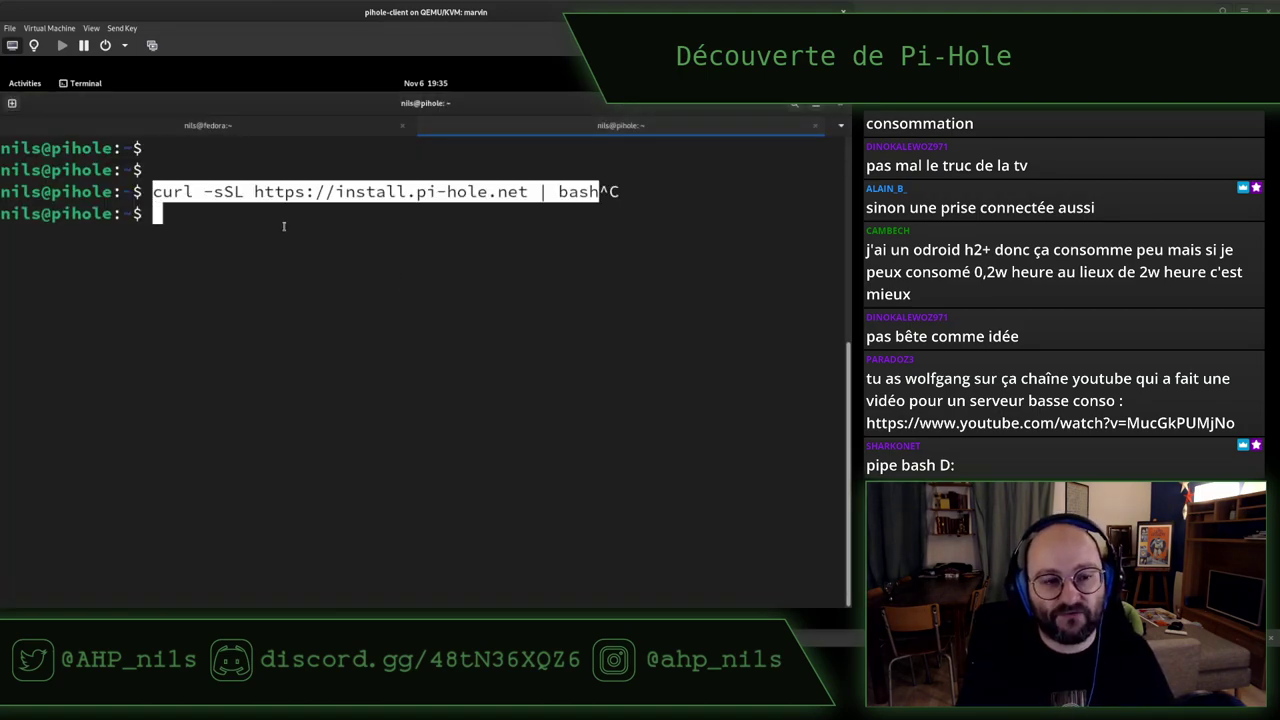
{"action": "key", "text": "alt+Tab"}
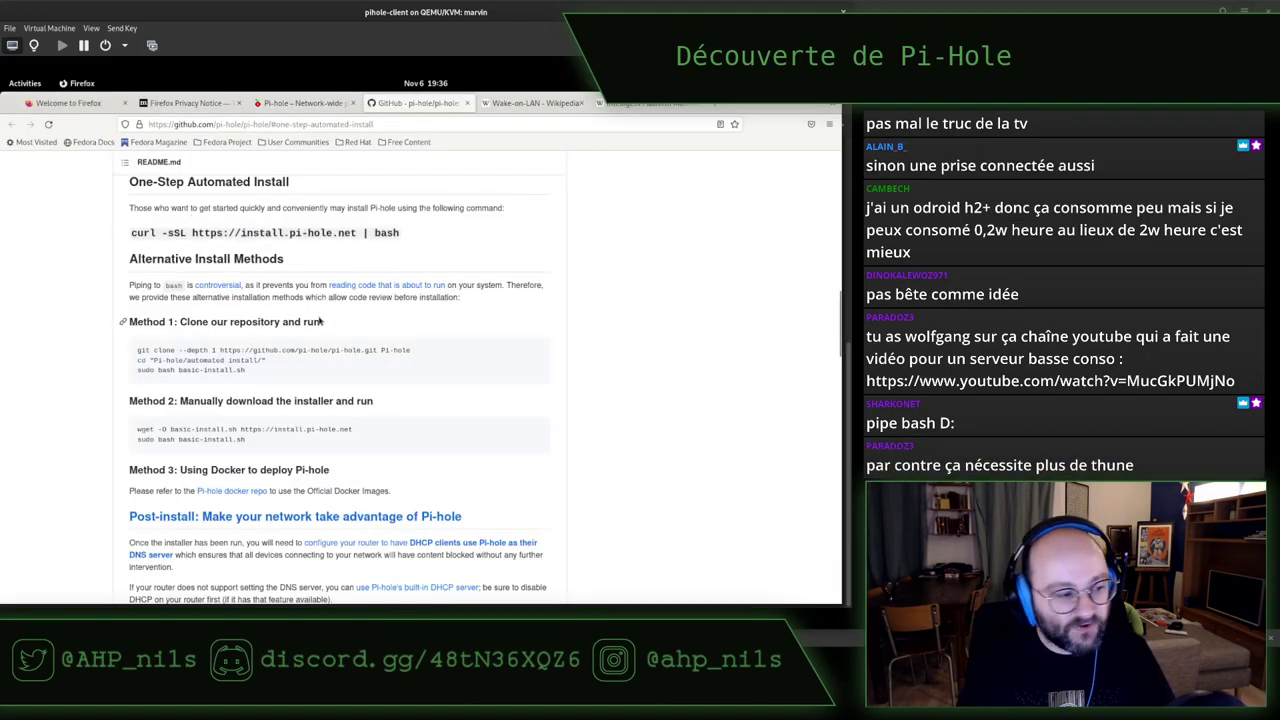
{"action": "key", "text": "alt+Tab"}
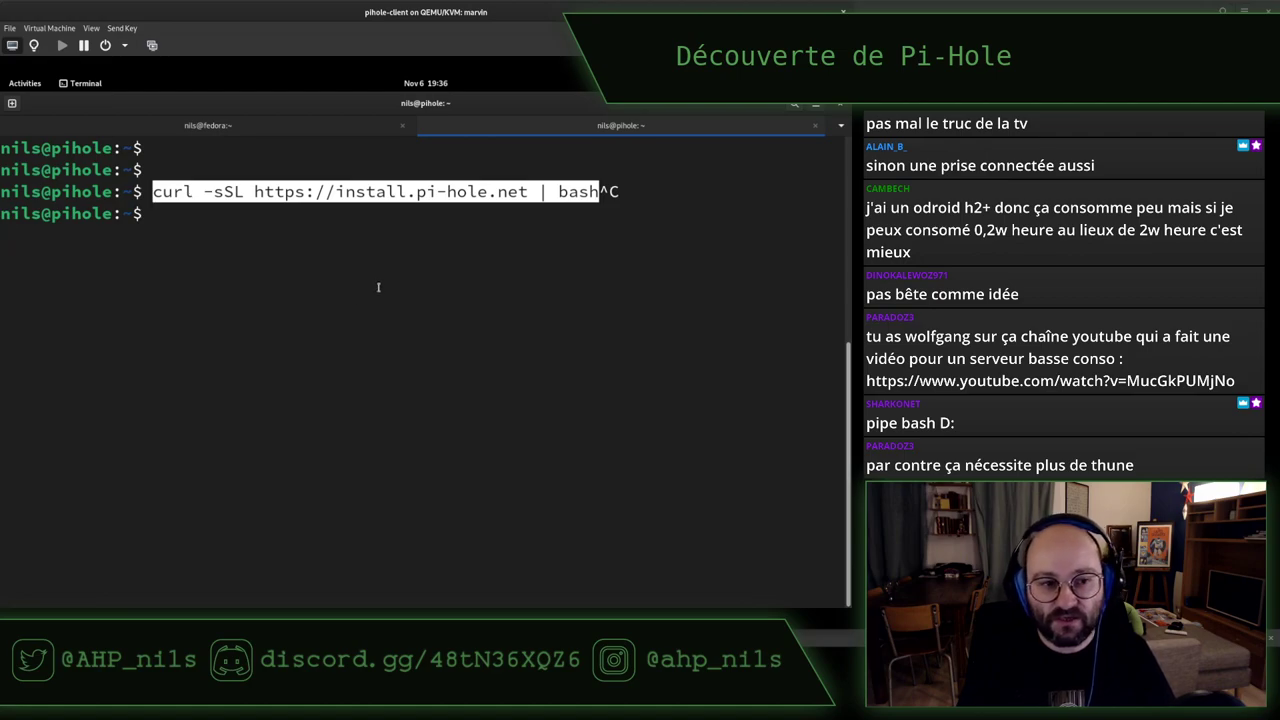
{"action": "key", "text": "ctrl+c"}
{"action": "key", "text": "ctrl+l"}
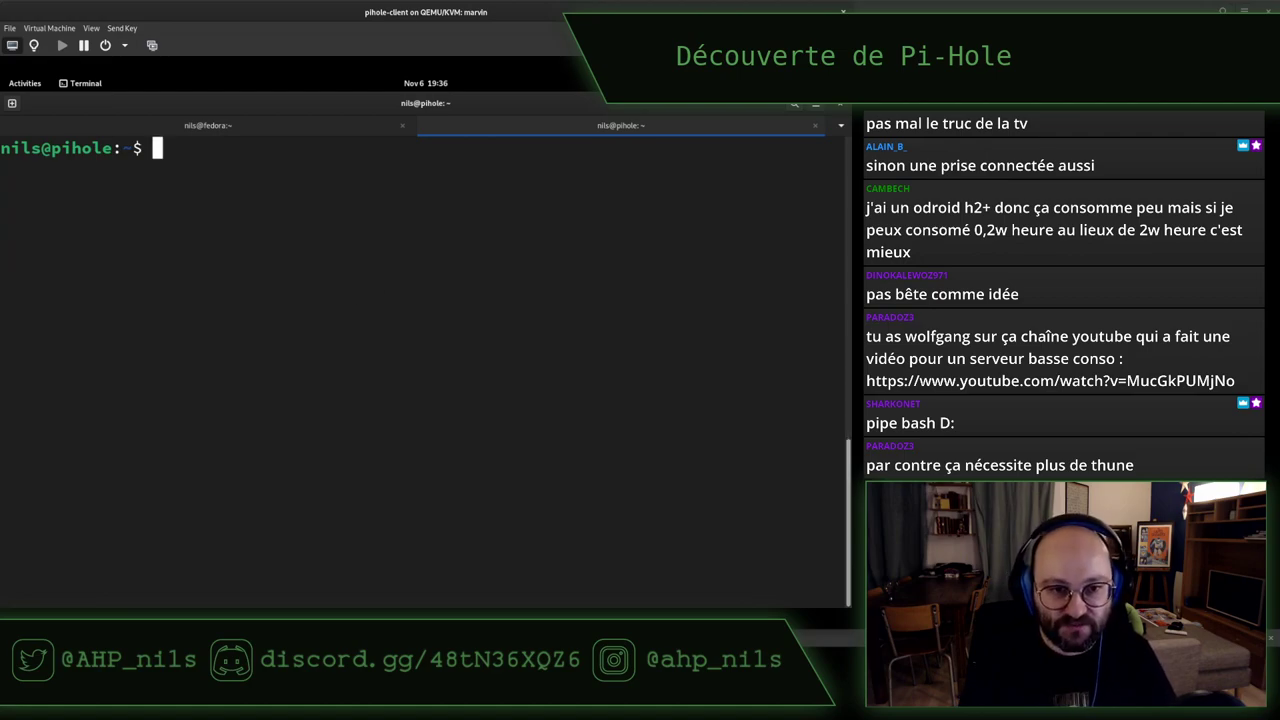
Re-copy the curl install command from the README and run it in the VM terminal
{"action": "key", "text": "alt+Tab"}
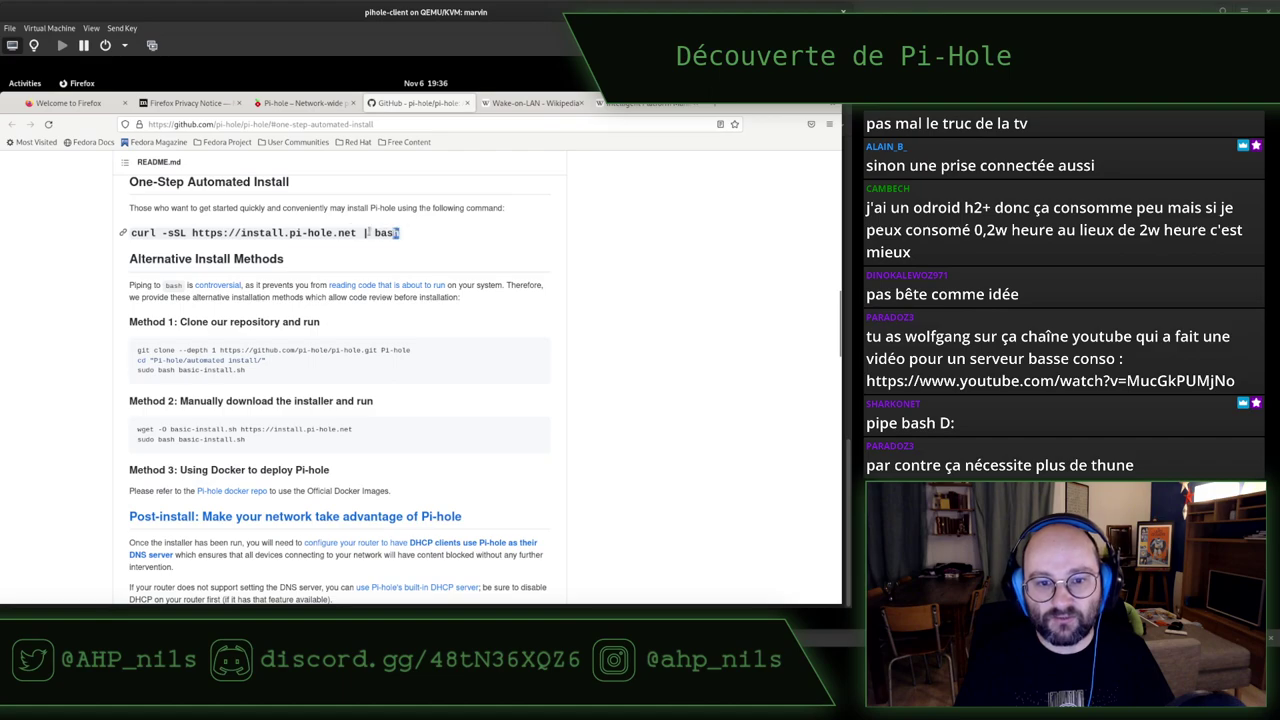
{"action": "left_click_drag", "start_coordinate": [398, 232], "coordinate": [131, 232]}
{"action": "right_click", "coordinate": [212, 230]}
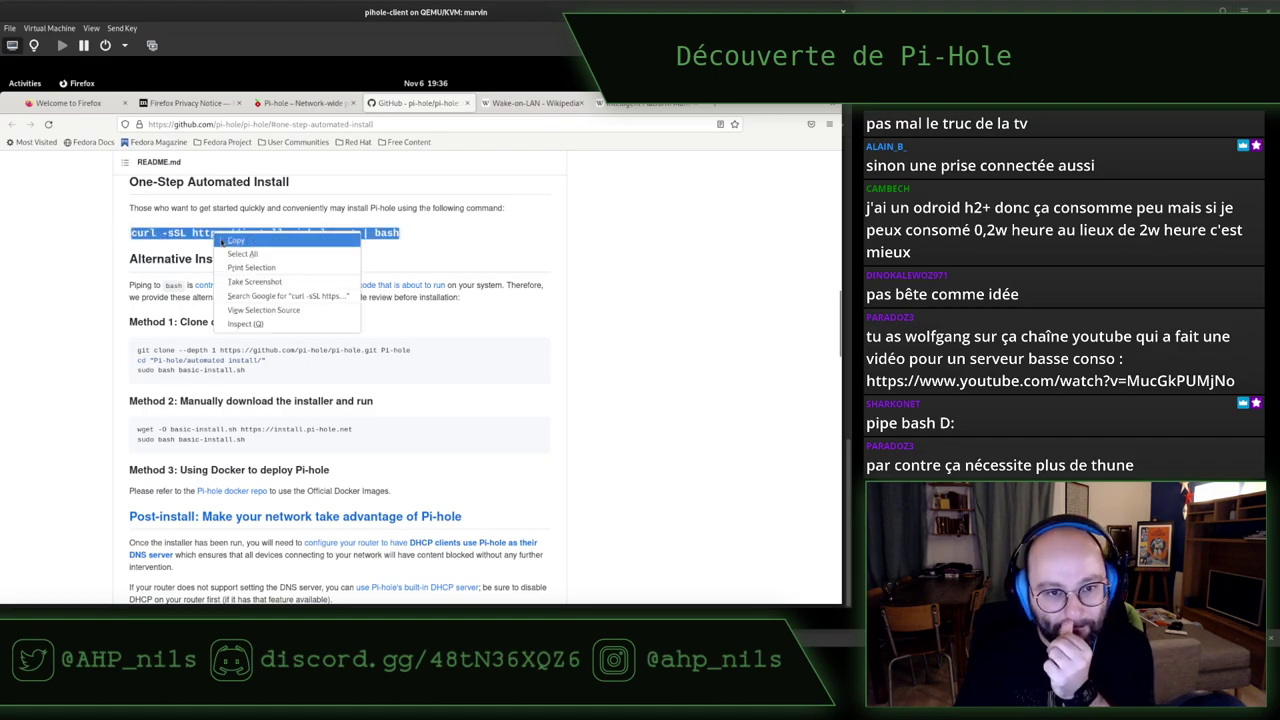
{"action": "left_click", "coordinate": [226, 238]}
{"action": "key", "text": "alt+Tab"}
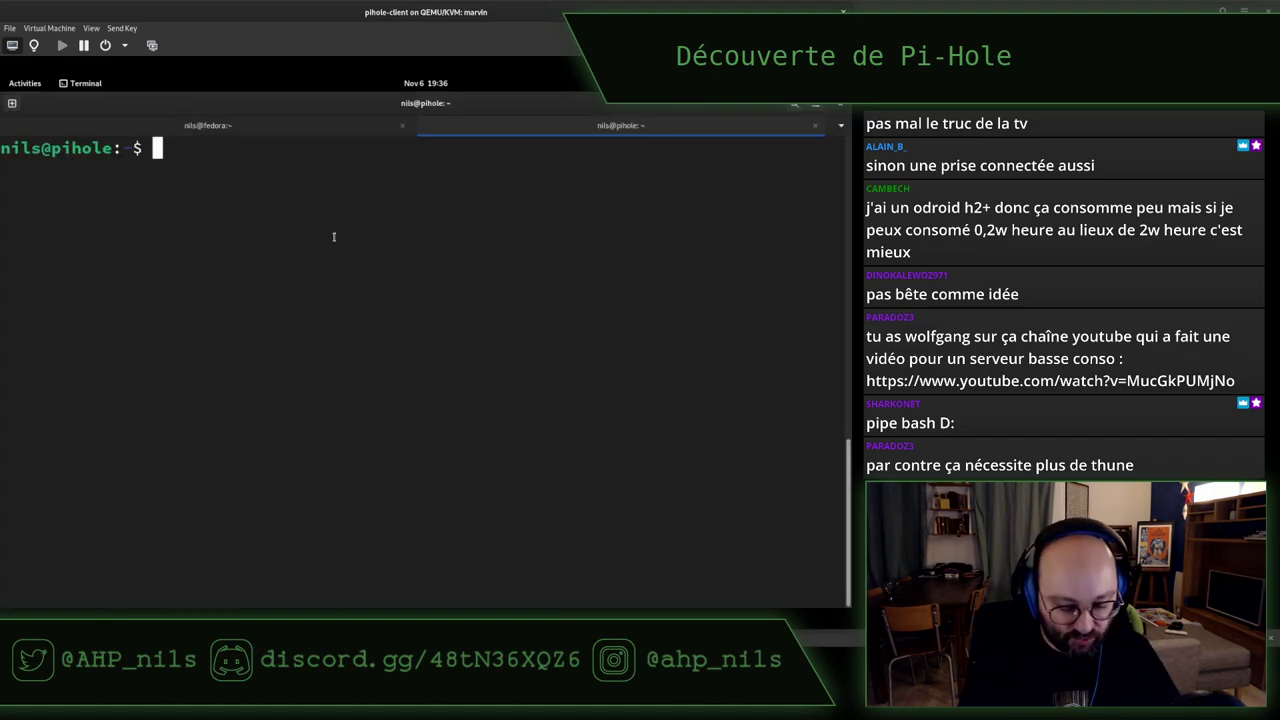
{"action": "key", "text": "ctrl+shift+v"}
{"action": "key", "text": "Return"}
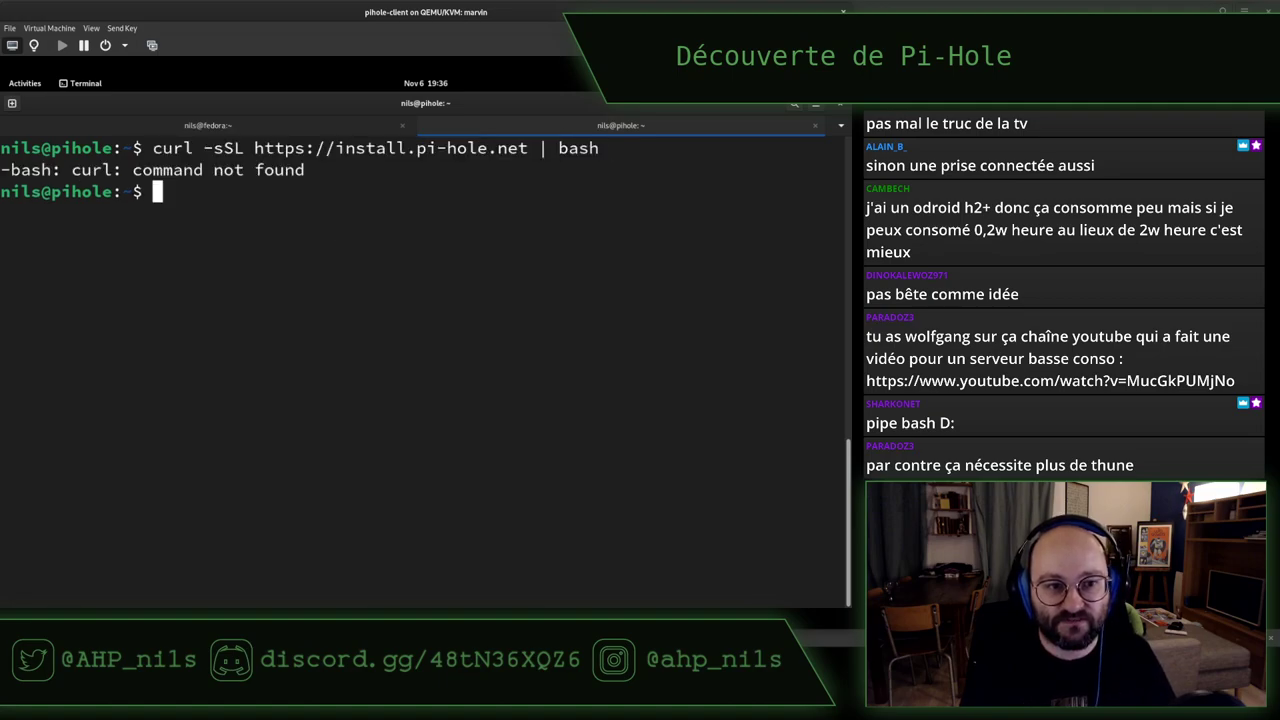
Try running 'sudo apt -y install curl wget git rsync'
{"action": "type", "text": "sud"}
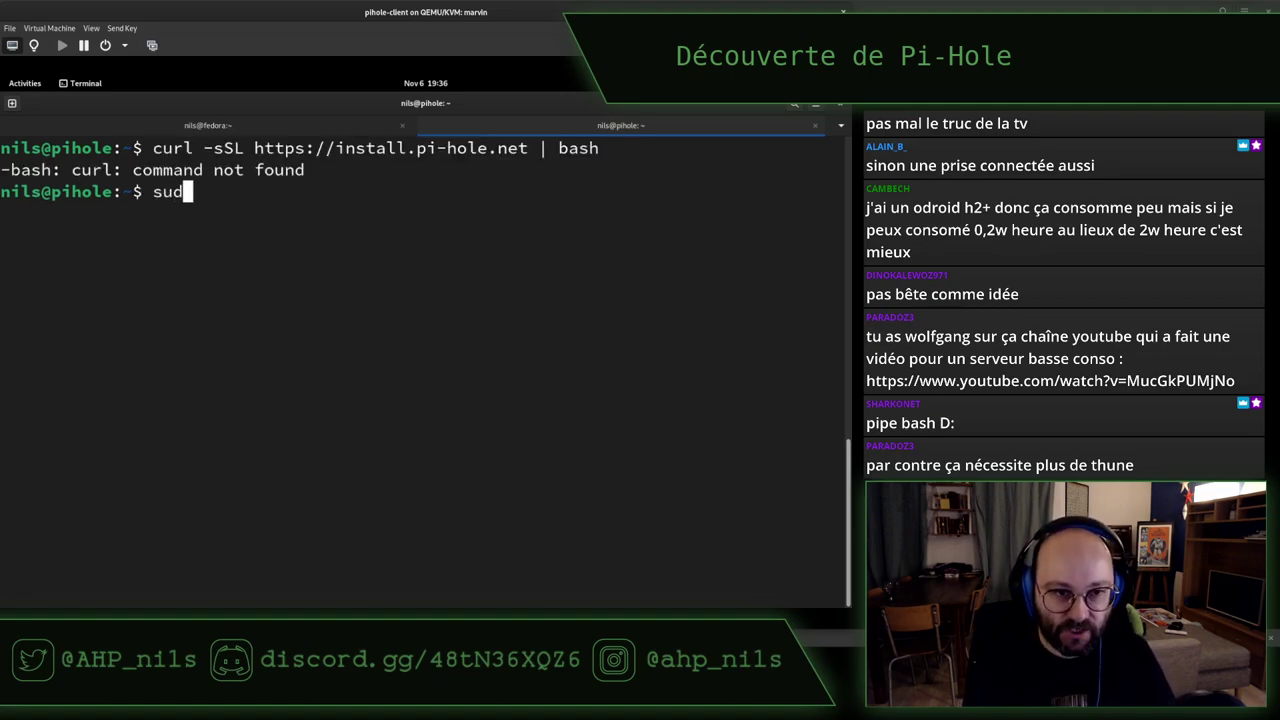
{"action": "type", "text": "o apt -y isntall"}
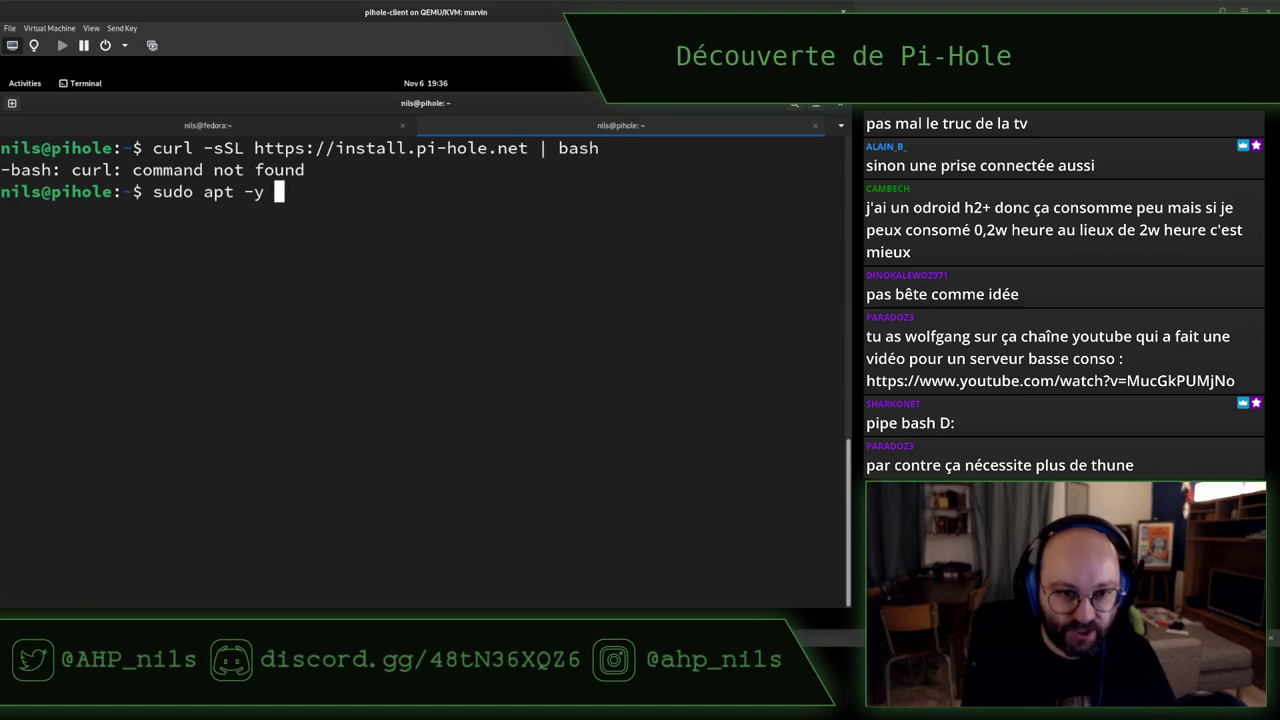
{"action": "key", "text": "BackSpace"}
{"action": "key", "text": "BackSpace"}
{"action": "key", "text": "BackSpace"}
{"action": "key", "text": "BackSpace"}
{"action": "key", "text": "BackSpace"}
{"action": "key", "text": "BackSpace"}
{"action": "key", "text": "BackSpace"}
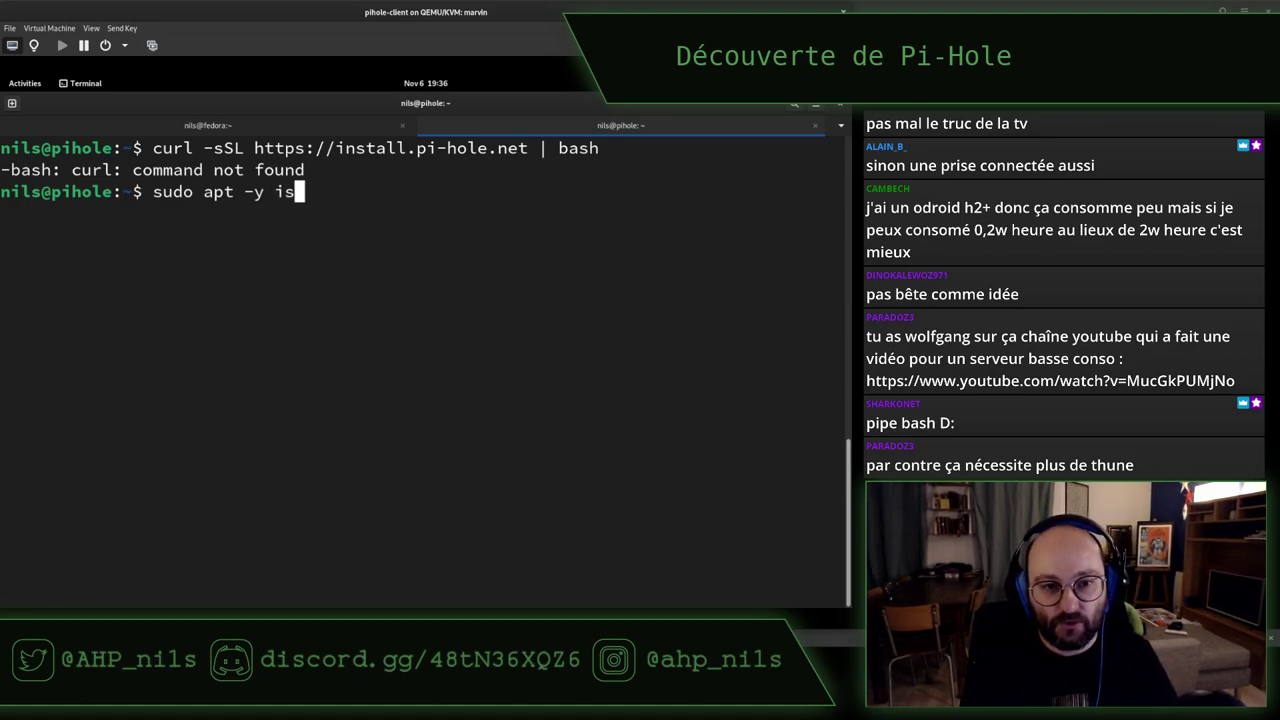
{"action": "type", "text": "nstall "}
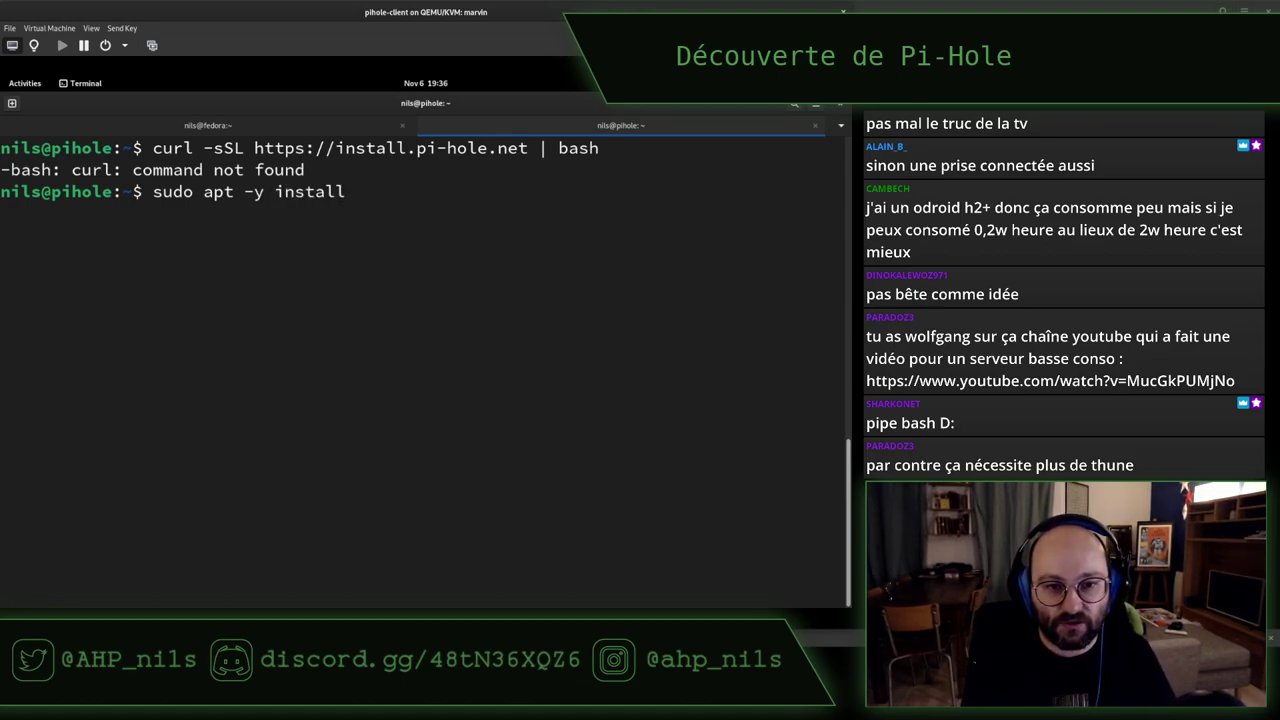
{"action": "type", "text": "curl wget git"}
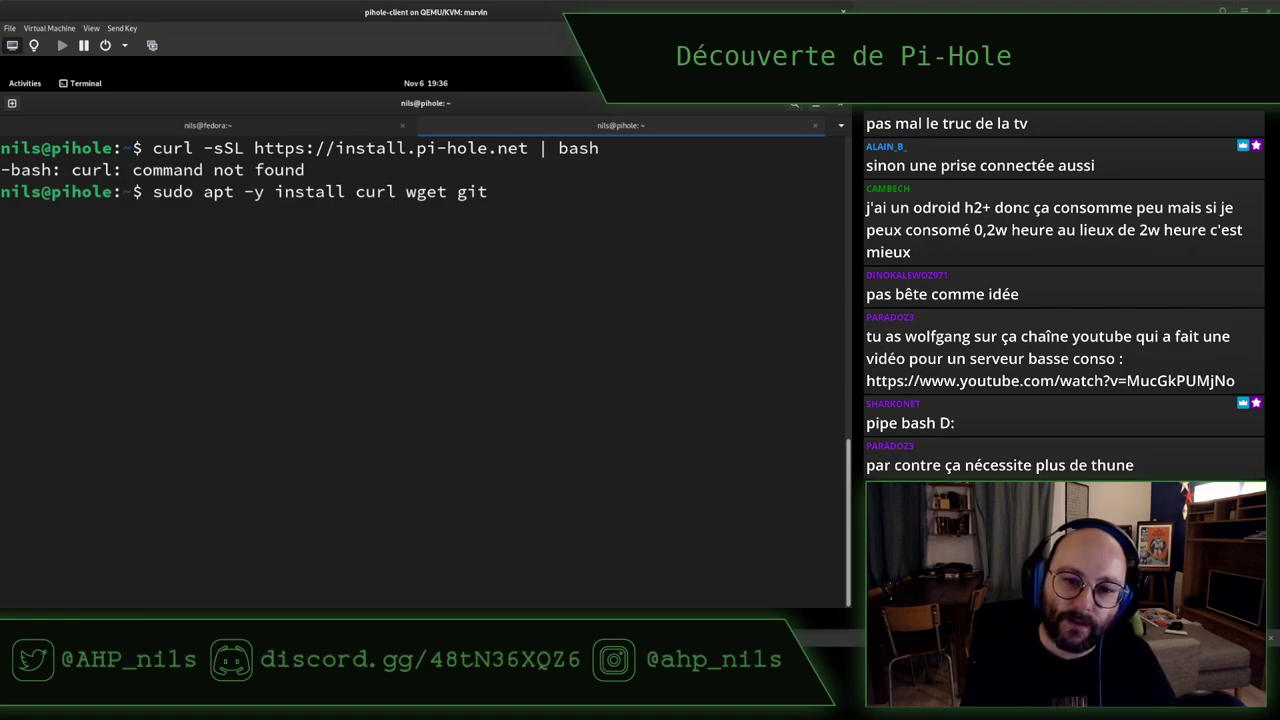
{"action": "type", "text": "rsync"}
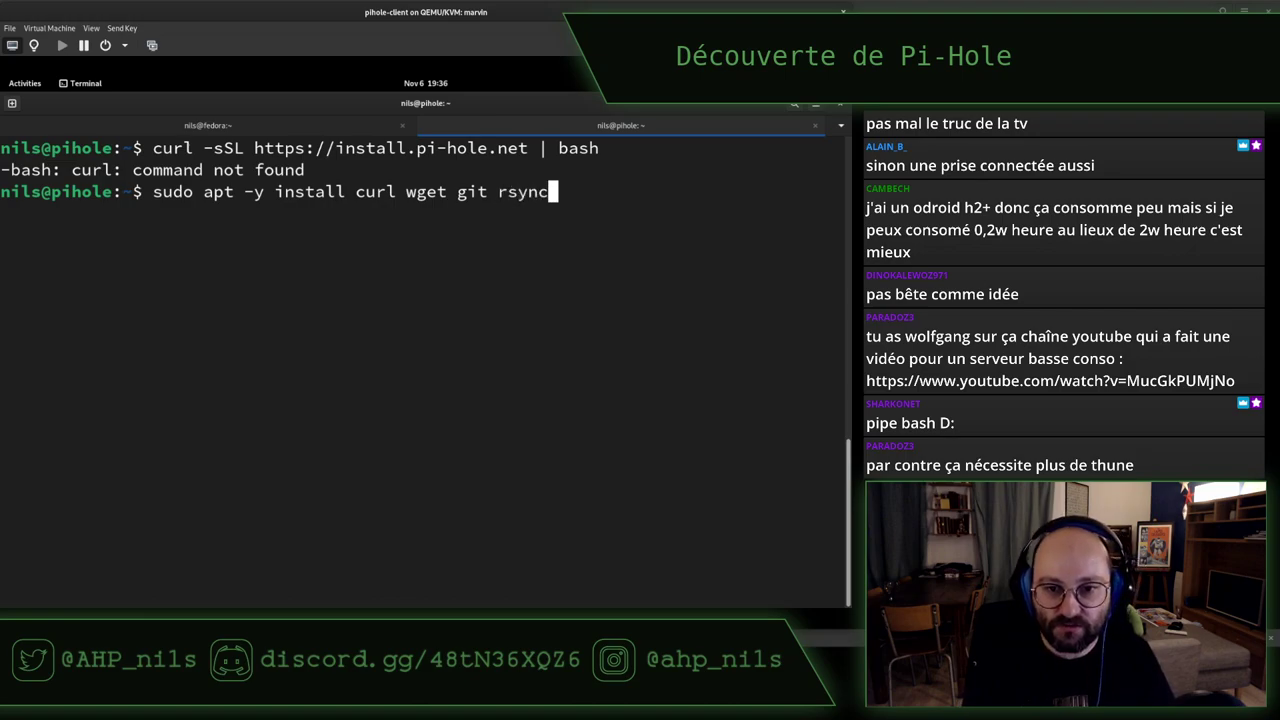
{"action": "key", "text": "Return"}
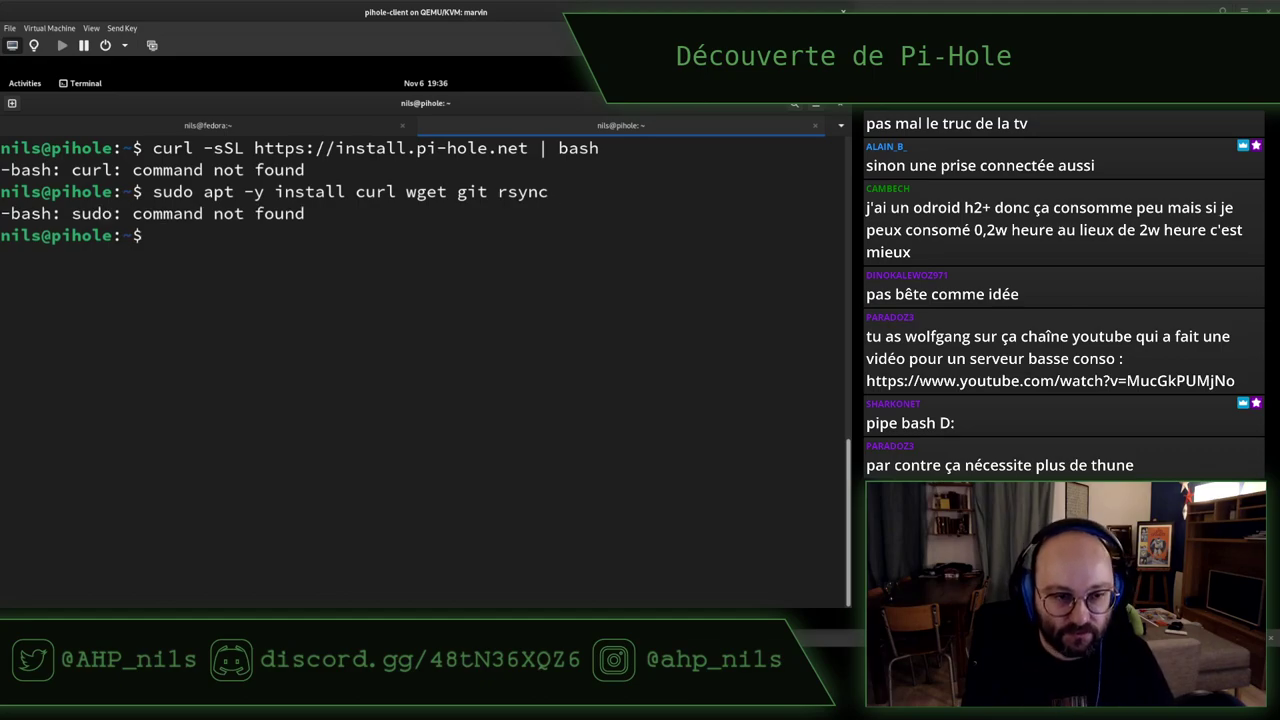
Switch to a root shell with 'su -' and the root password
{"action": "type", "text": "sudo apt "}
{"action": "type", "text": "-i"}
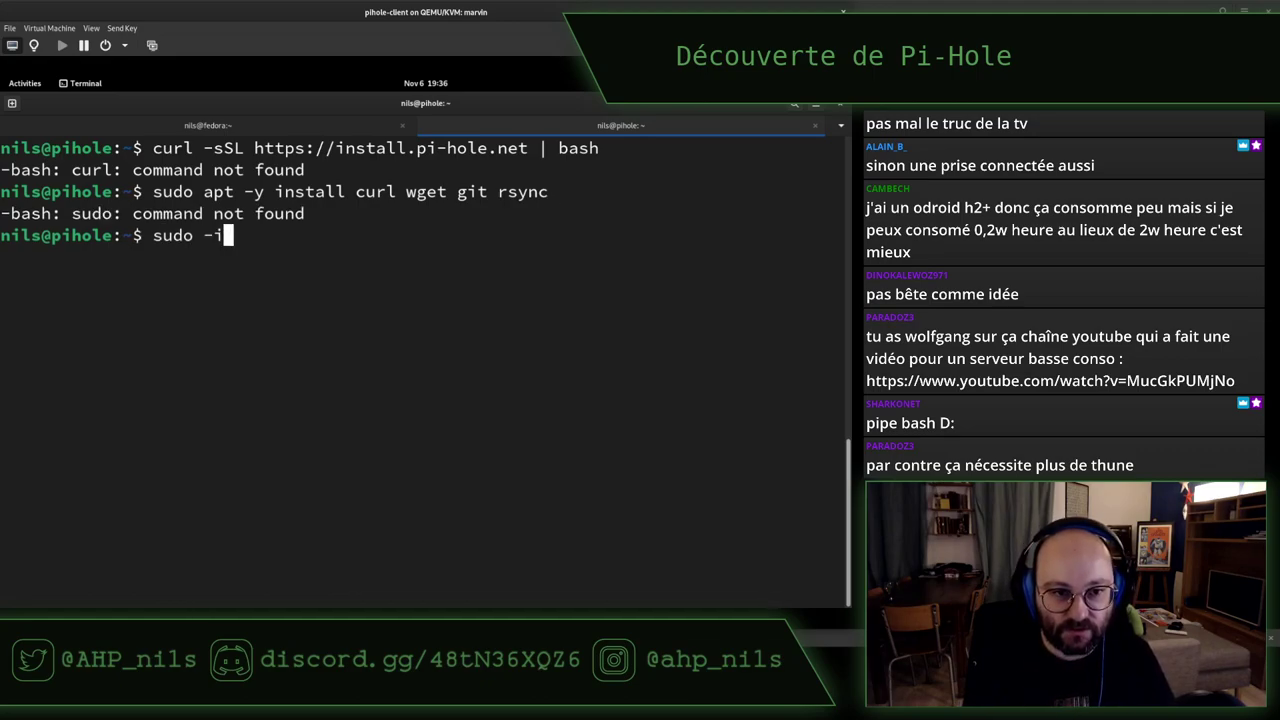
{"action": "key", "text": "BackSpace"}
{"action": "key", "text": "BackSpace"}
{"action": "key", "text": "BackSpace"}
{"action": "key", "text": "BackSpace"}
{"action": "key", "text": "BackSpace"}
{"action": "key", "text": "BackSpace"}
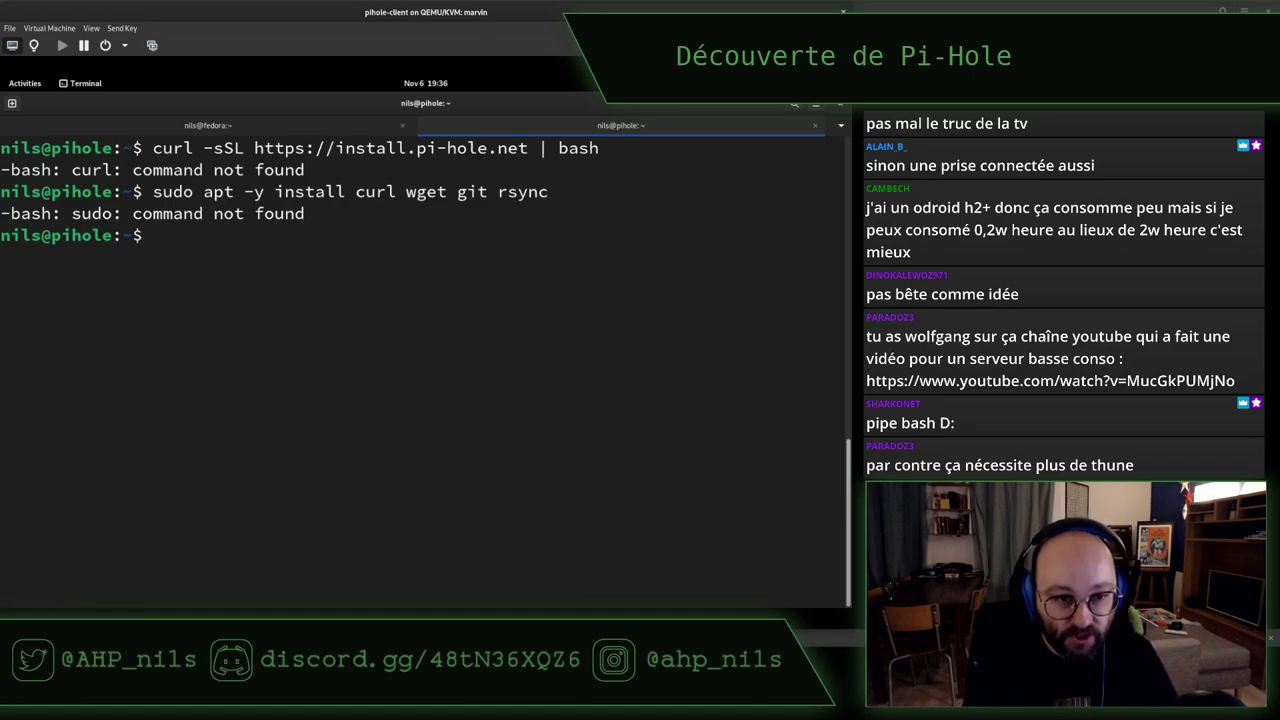
{"action": "type", "text": "su -"}
{"action": "key", "text": "Return"}
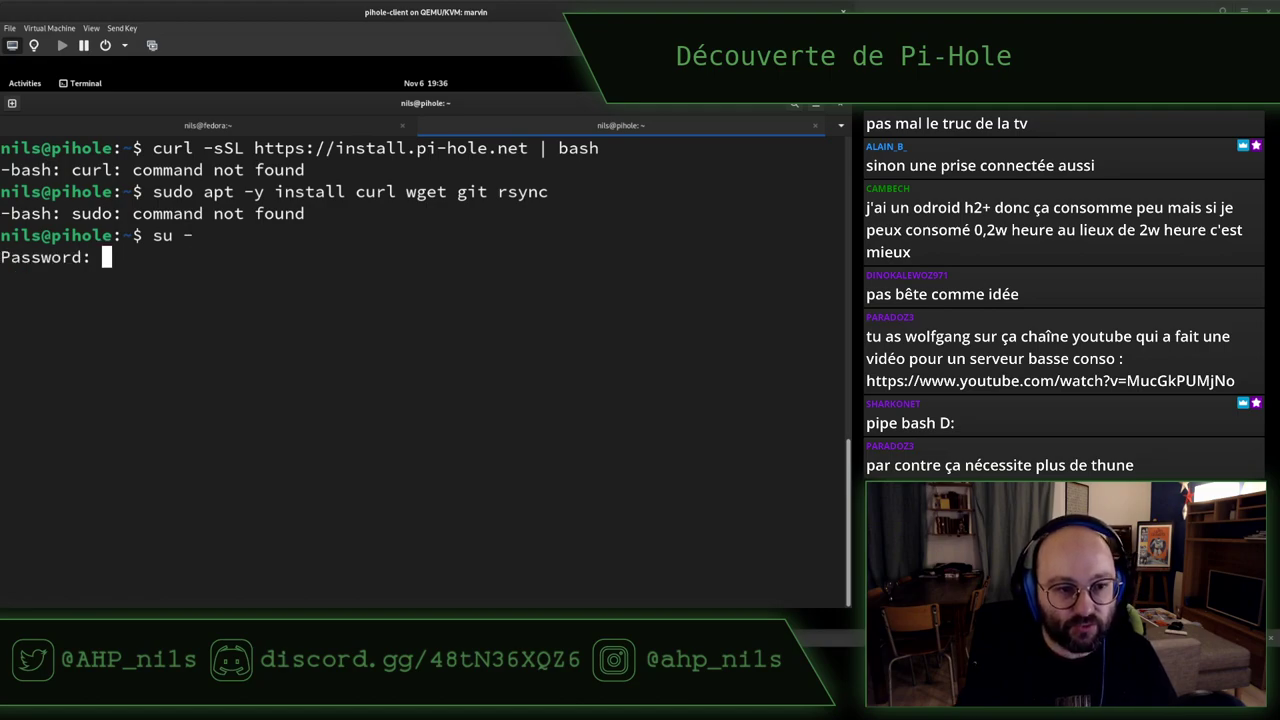
{"action": "key", "text": "Return"}
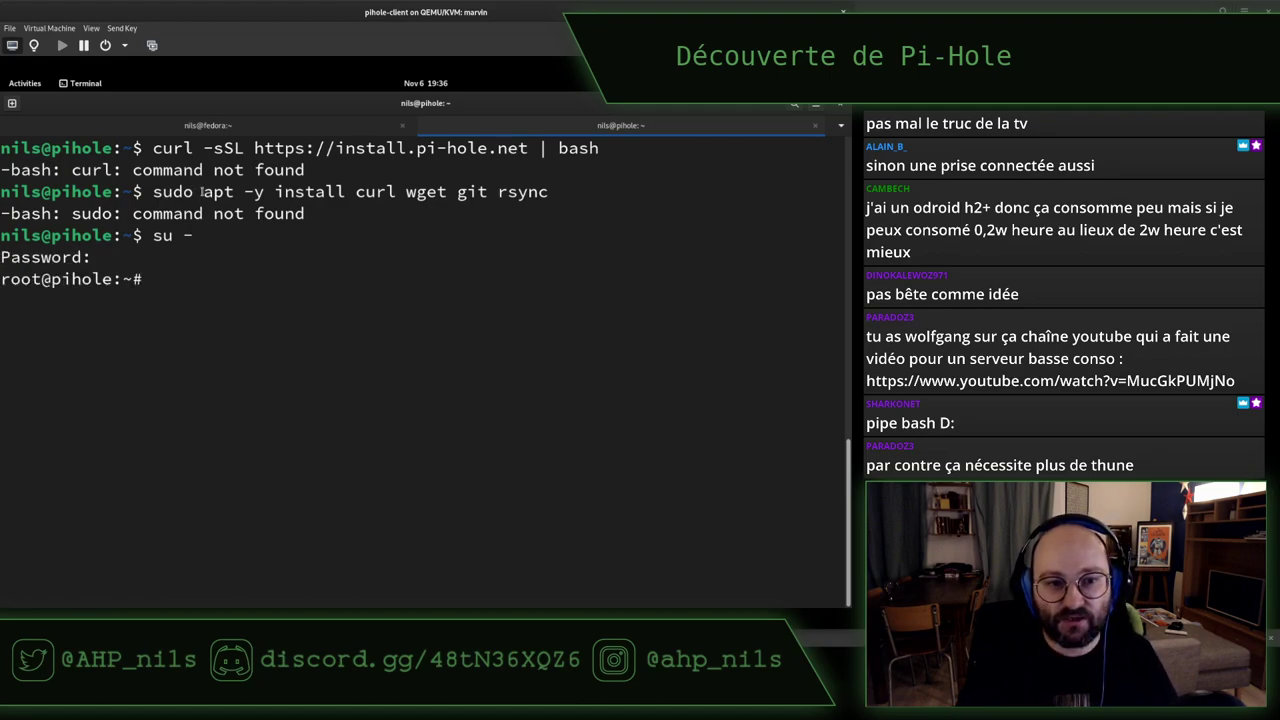
Reuse the apt command at the root prompt with sudo appended, installing curl, wget, git, rsync and sudo
{"action": "left_click_drag", "start_coordinate": [203, 192], "coordinate": [538, 199]}
{"action": "middle_click", "coordinate": [538, 199]}
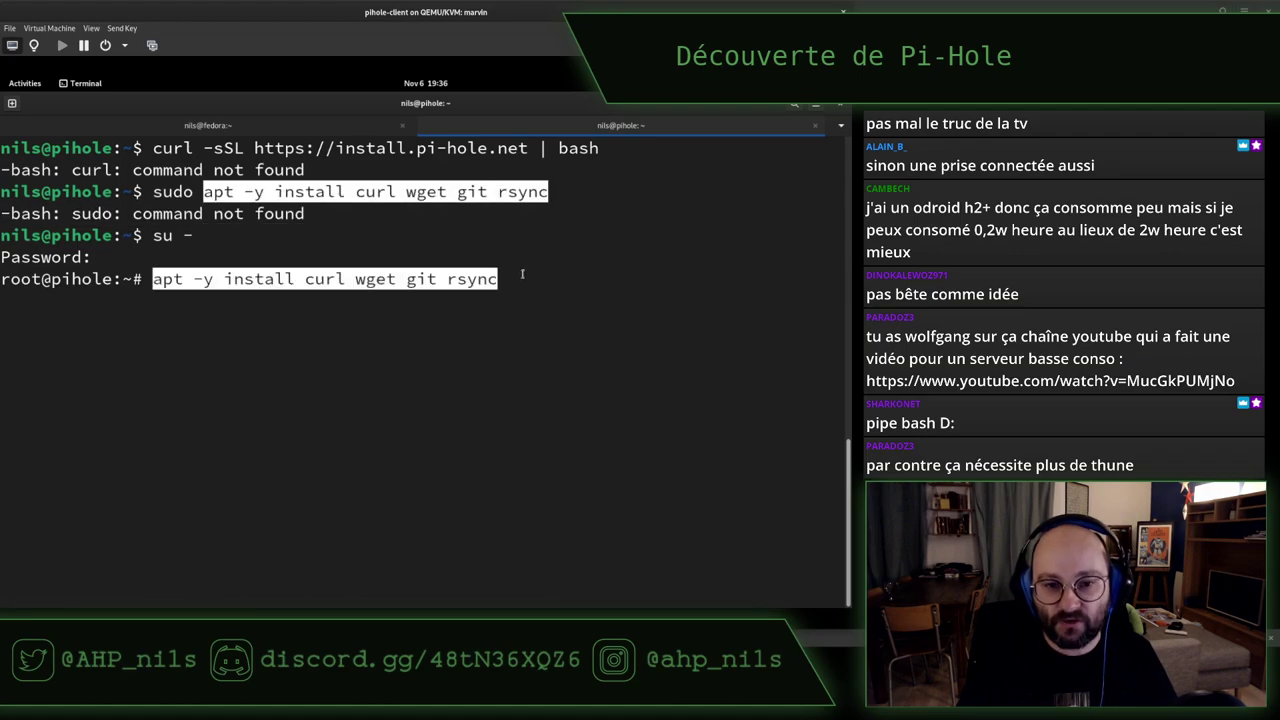
{"action": "type", "text": "sudo"}
{"action": "key", "text": "BackSpace"}
{"action": "key", "text": "BackSpace"}
{"action": "type", "text": "o"}
{"action": "key", "text": "Return"}
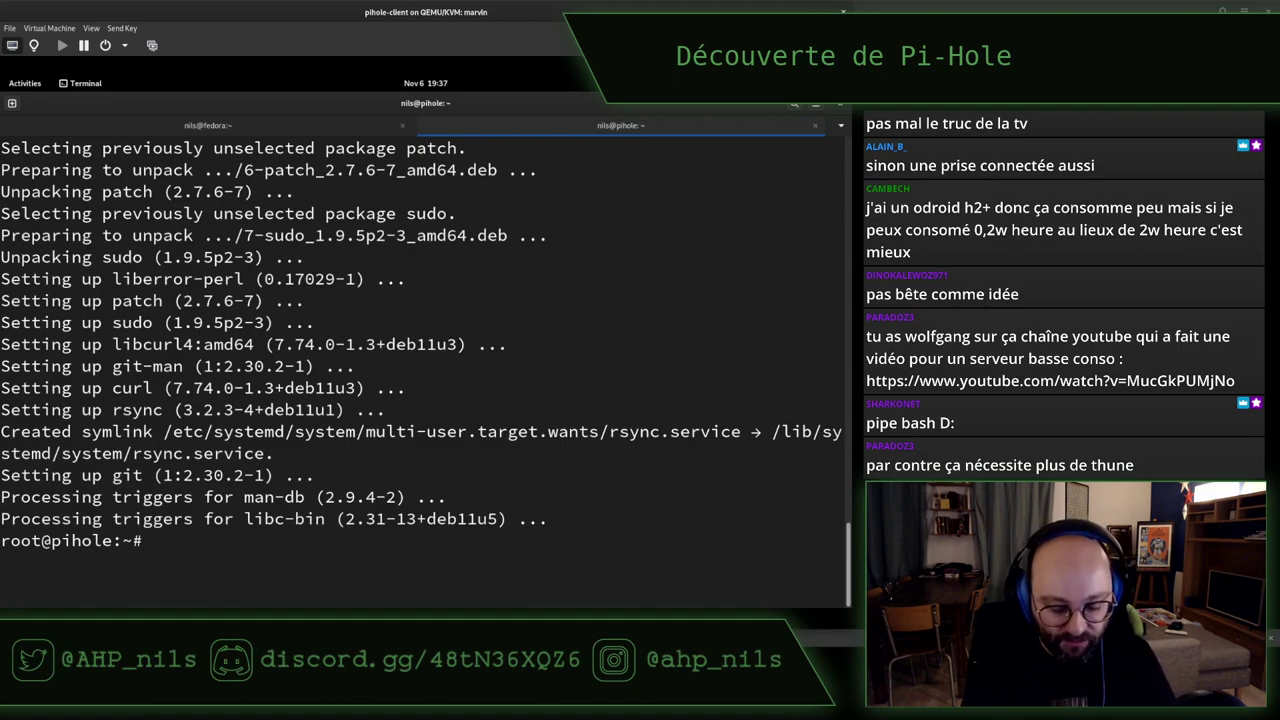
Browse the sudoers file in visudo without changes, then list the user's groups with id
{"action": "type", "text": "visudo"}
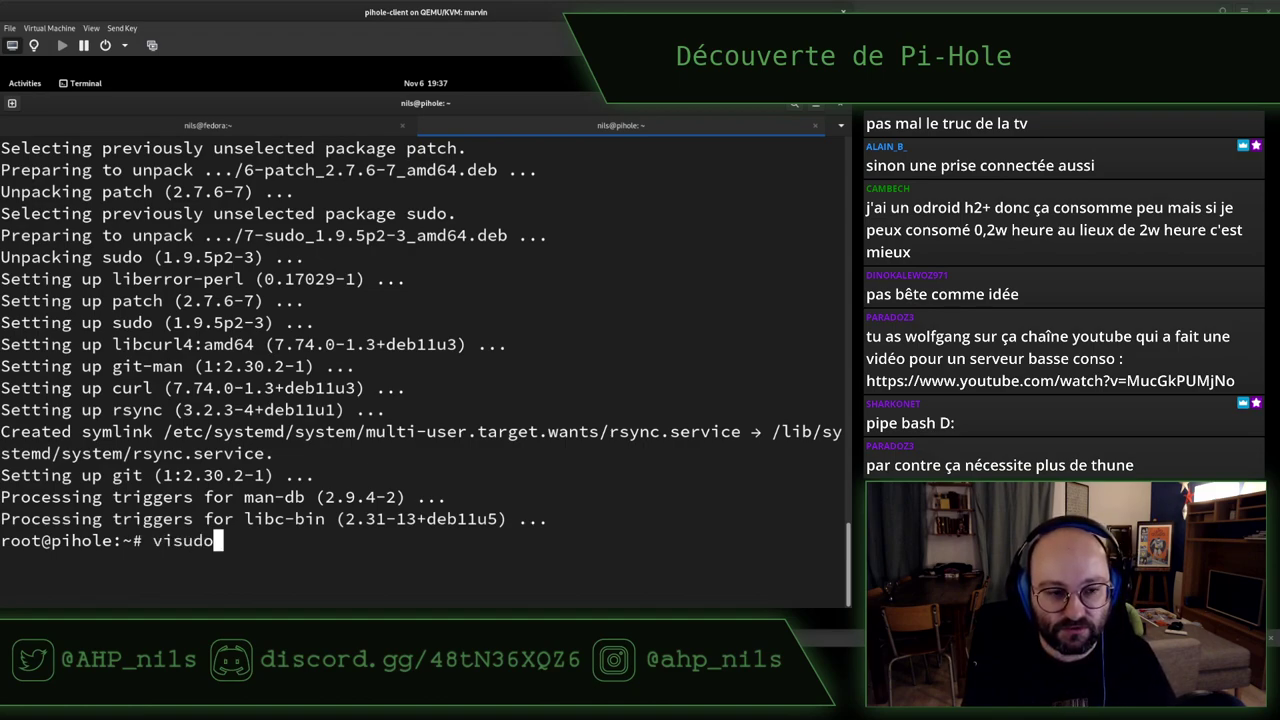
{"action": "key", "text": "Return"}
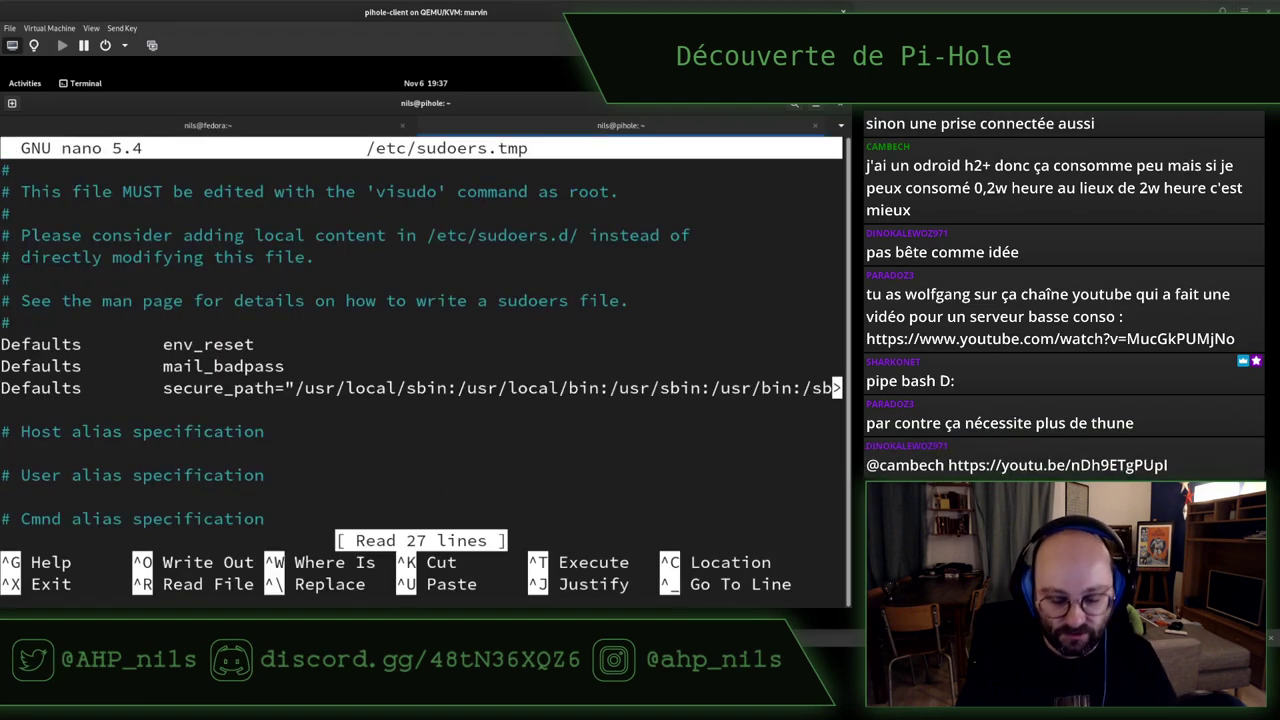
{"action": "key", "text": "Down"}
{"action": "key", "text": "Down"}
{"action": "key", "text": "Down"}
{"action": "key", "text": "Down"}
{"action": "key", "text": "Down"}
{"action": "key", "text": "Down"}
{"action": "key", "text": "Down"}
{"action": "key", "text": "Down"}
{"action": "key", "text": "Down"}
{"action": "key", "text": "Down"}
{"action": "key", "text": "Down"}
{"action": "key", "text": "Down"}
{"action": "key", "text": "Down"}
{"action": "key", "text": "Down"}
{"action": "key", "text": "Down"}
{"action": "key", "text": "Down"}
{"action": "key", "text": "Down"}
{"action": "key", "text": "Down"}
{"action": "key", "text": "Down"}
{"action": "key", "text": "Down"}
{"action": "key", "text": "Down"}
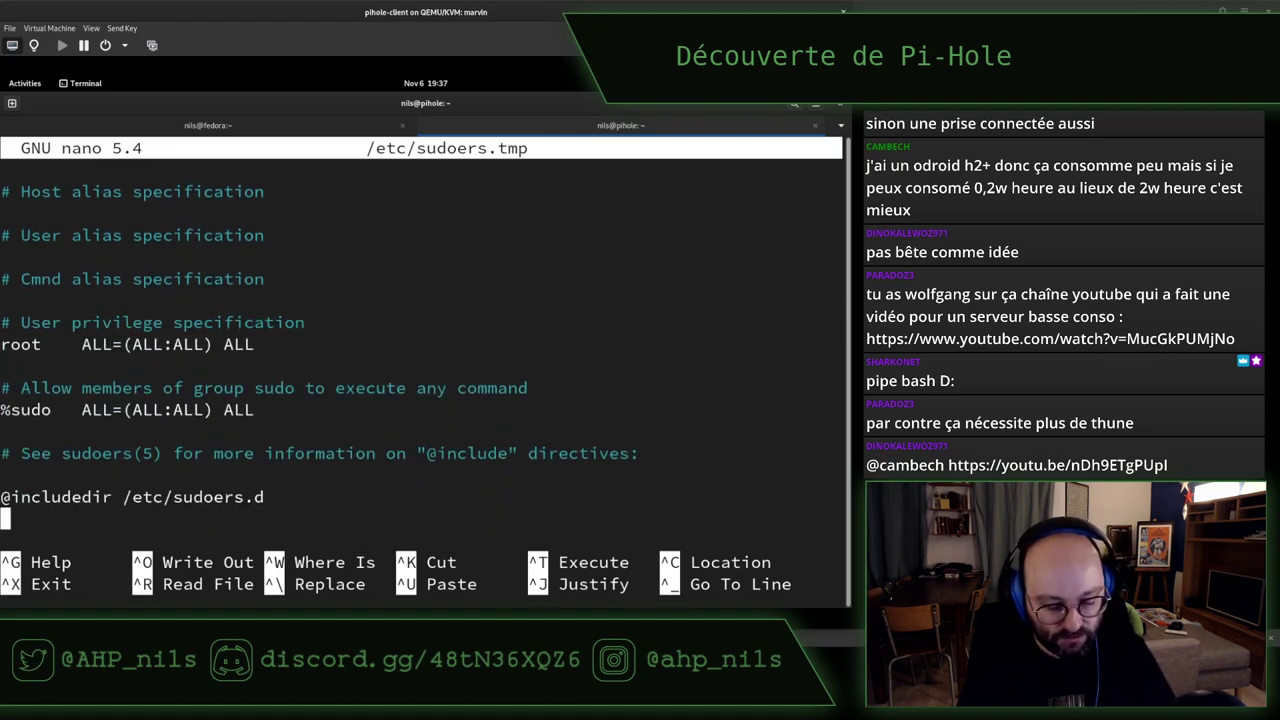
{"action": "key", "text": "ctrl+x"}
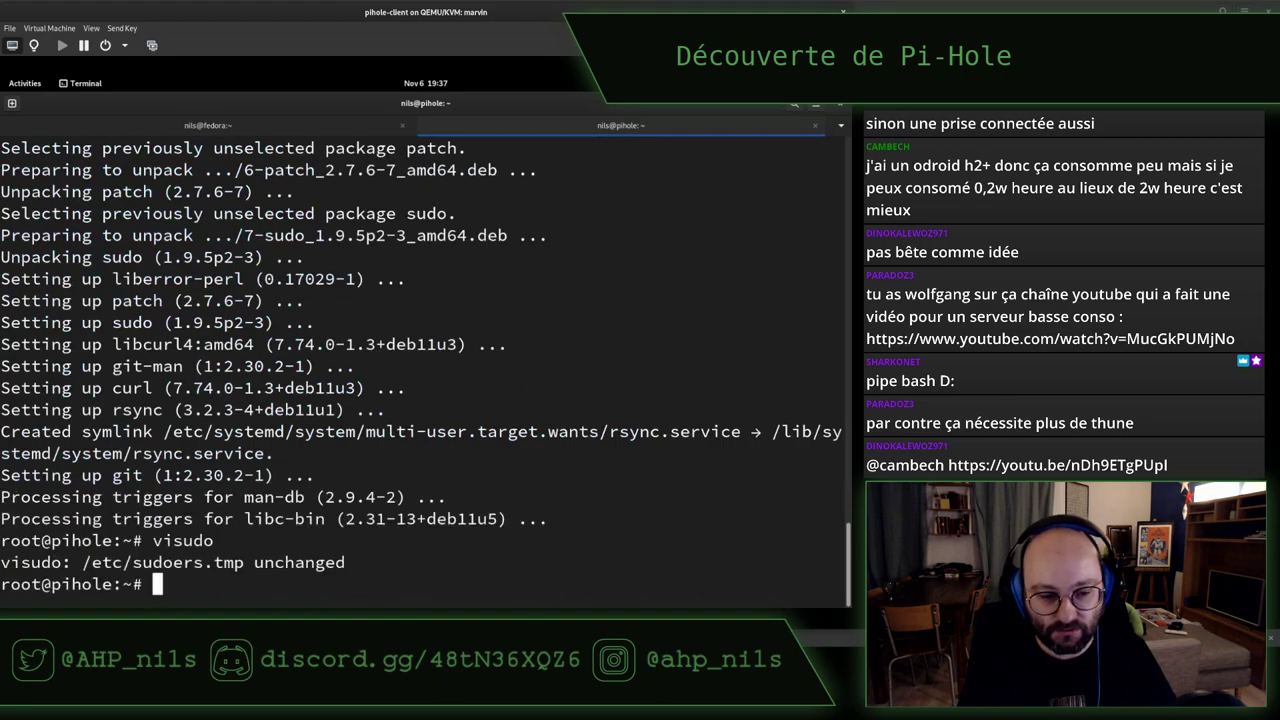
{"action": "type", "text": "id nils"}
{"action": "key", "text": "Return"}
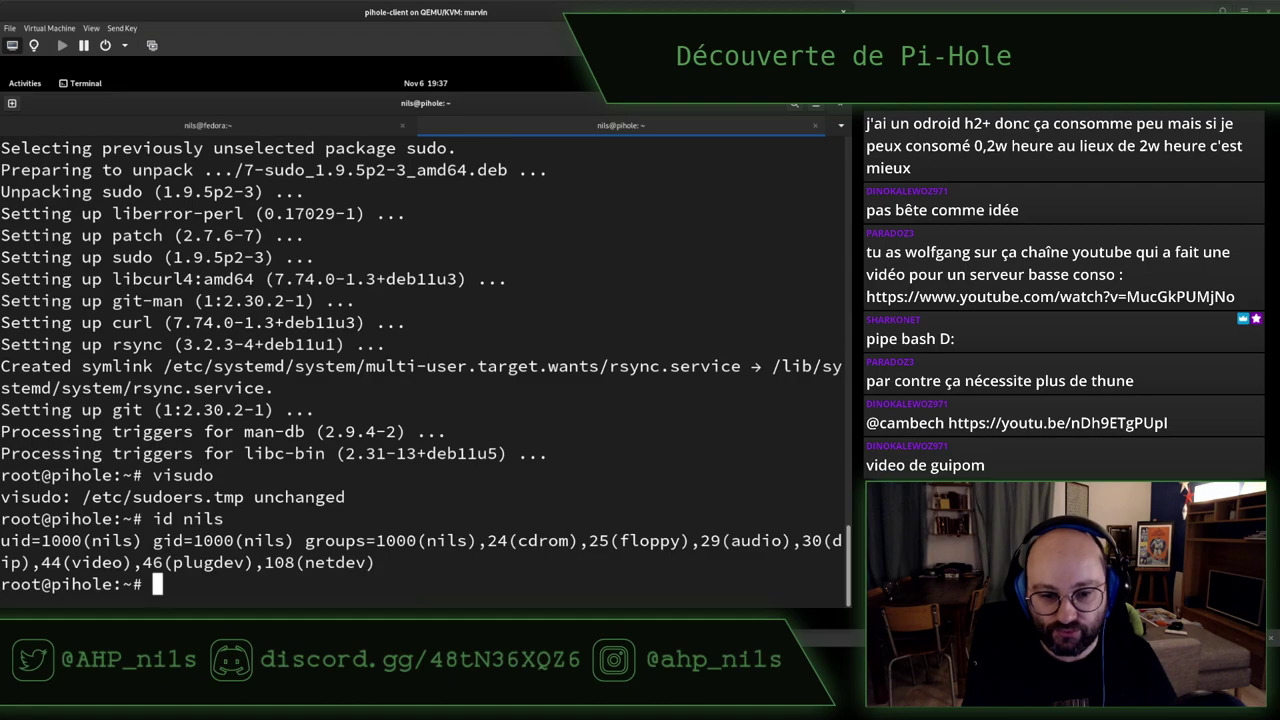
Reopen visudo to check the sudo group rule, exit unchanged, and enter vim /etc/group
{"action": "key", "text": "Up"}
{"action": "key", "text": "Up"}
{"action": "key", "text": "Return"}
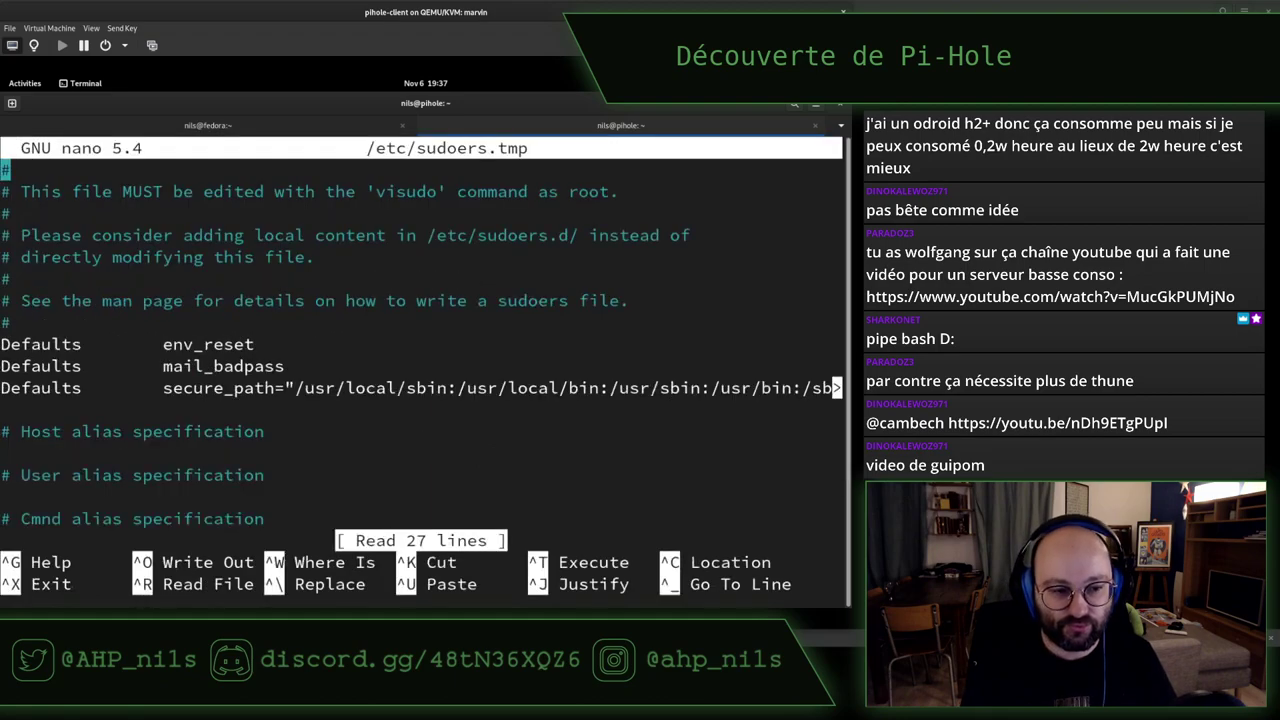
{"action": "key", "text": "Down"}
{"action": "key", "text": "Down"}
{"action": "key", "text": "Down"}
{"action": "key", "text": "Down"}
{"action": "key", "text": "Down"}
{"action": "key", "text": "Down"}
{"action": "key", "text": "Down"}
{"action": "key", "text": "Down"}
{"action": "key", "text": "Down"}
{"action": "key", "text": "Down"}
{"action": "key", "text": "Down"}
{"action": "key", "text": "Down"}
{"action": "key", "text": "Down"}
{"action": "key", "text": "Down"}
{"action": "key", "text": "Down"}
{"action": "key", "text": "Down"}
{"action": "key", "text": "Down"}
{"action": "key", "text": "Down"}
{"action": "key", "text": "Down"}
{"action": "key", "text": "Down"}
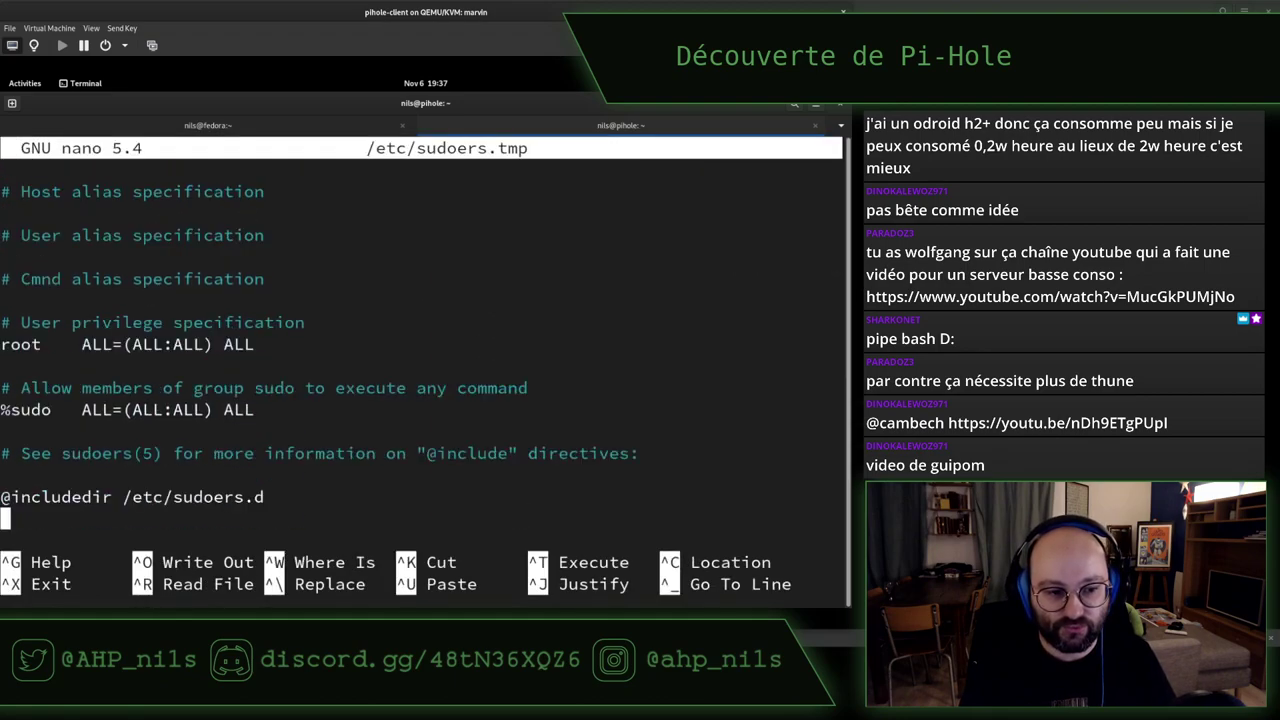
{"action": "key", "text": "Up"}
{"action": "key", "text": "Up"}
{"action": "key", "text": "Up"}
{"action": "key", "text": "Up"}
{"action": "key", "text": "Up"}
{"action": "key", "text": "Up"}
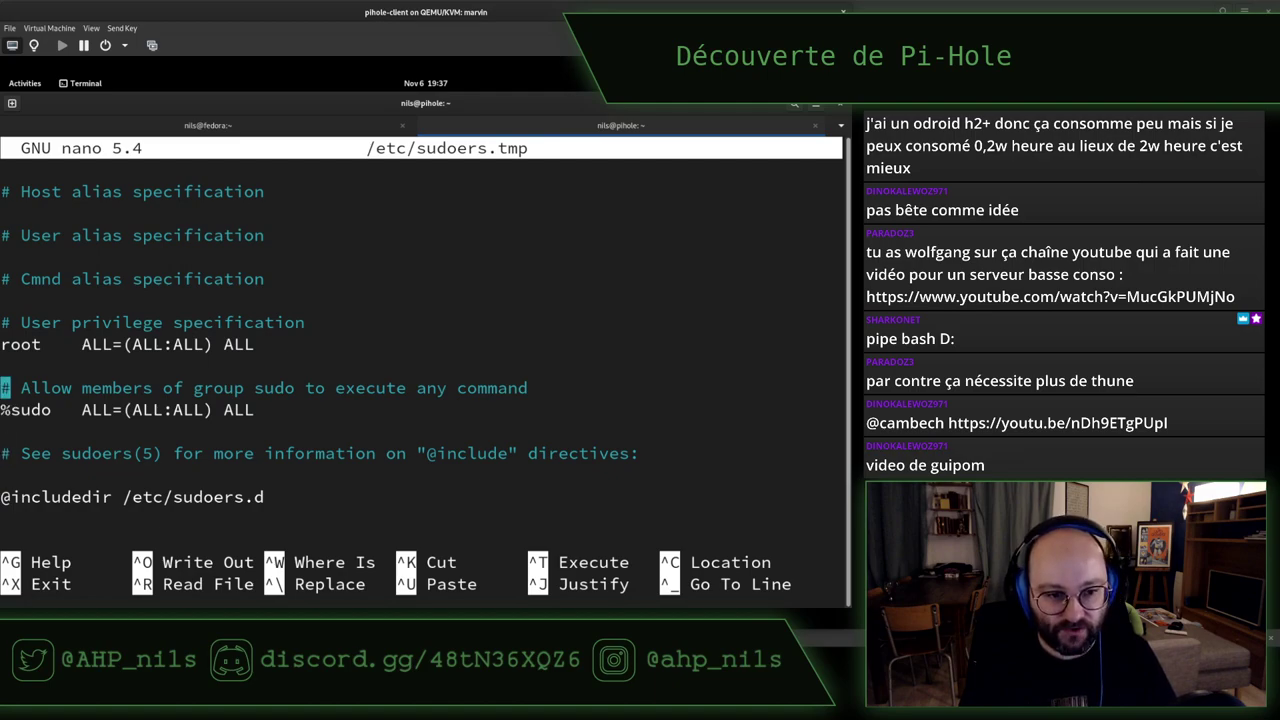
{"action": "key", "text": "ctrl+x"}
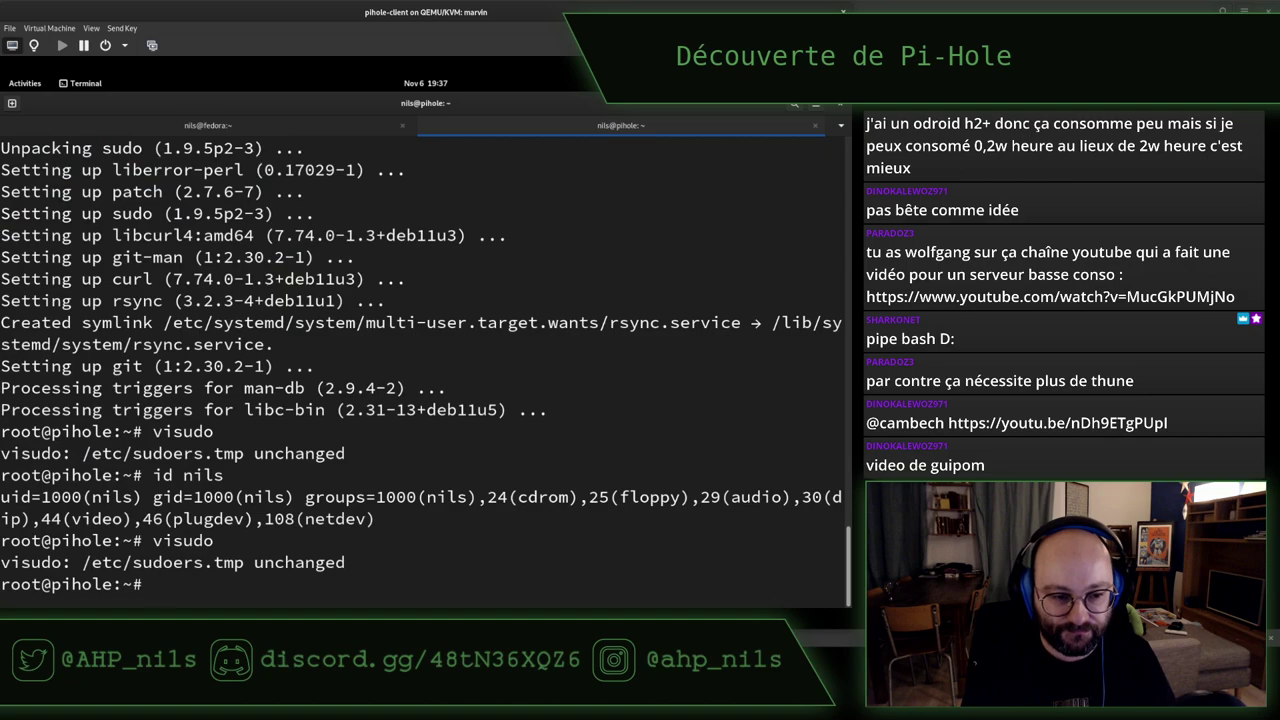
{"action": "type", "text": "vi"}
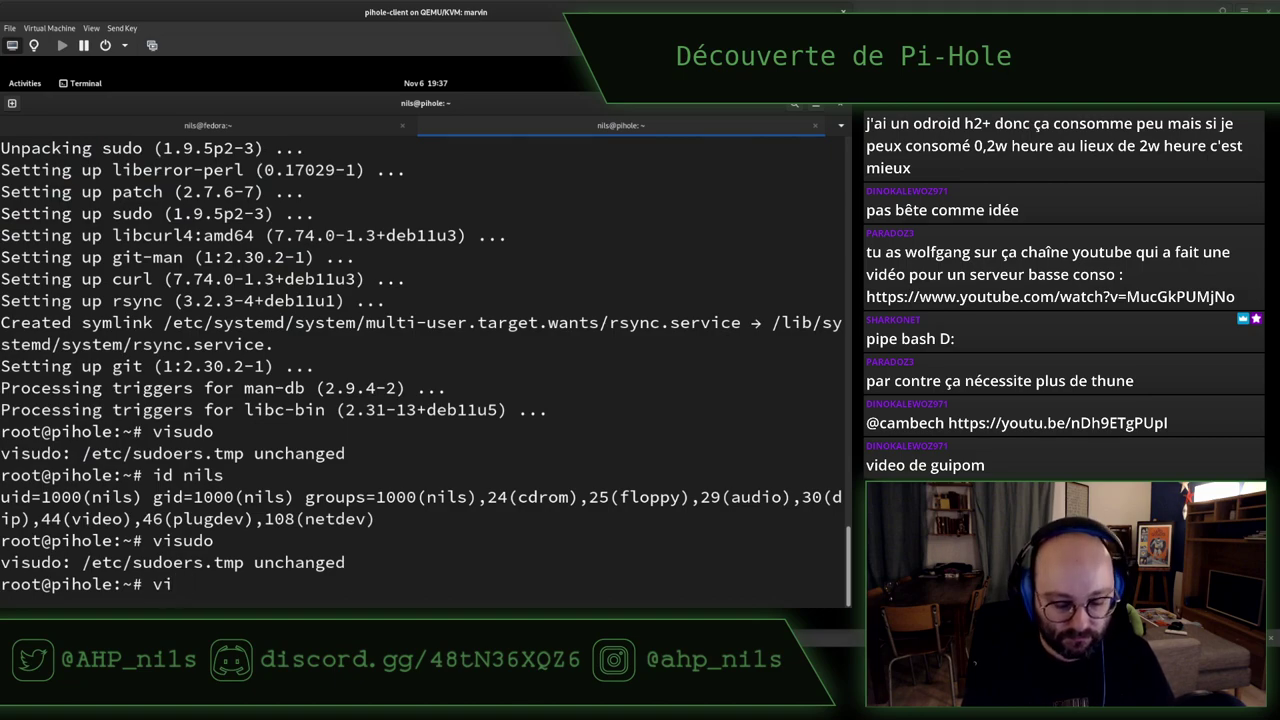
{"action": "type", "text": "m /etc/"}
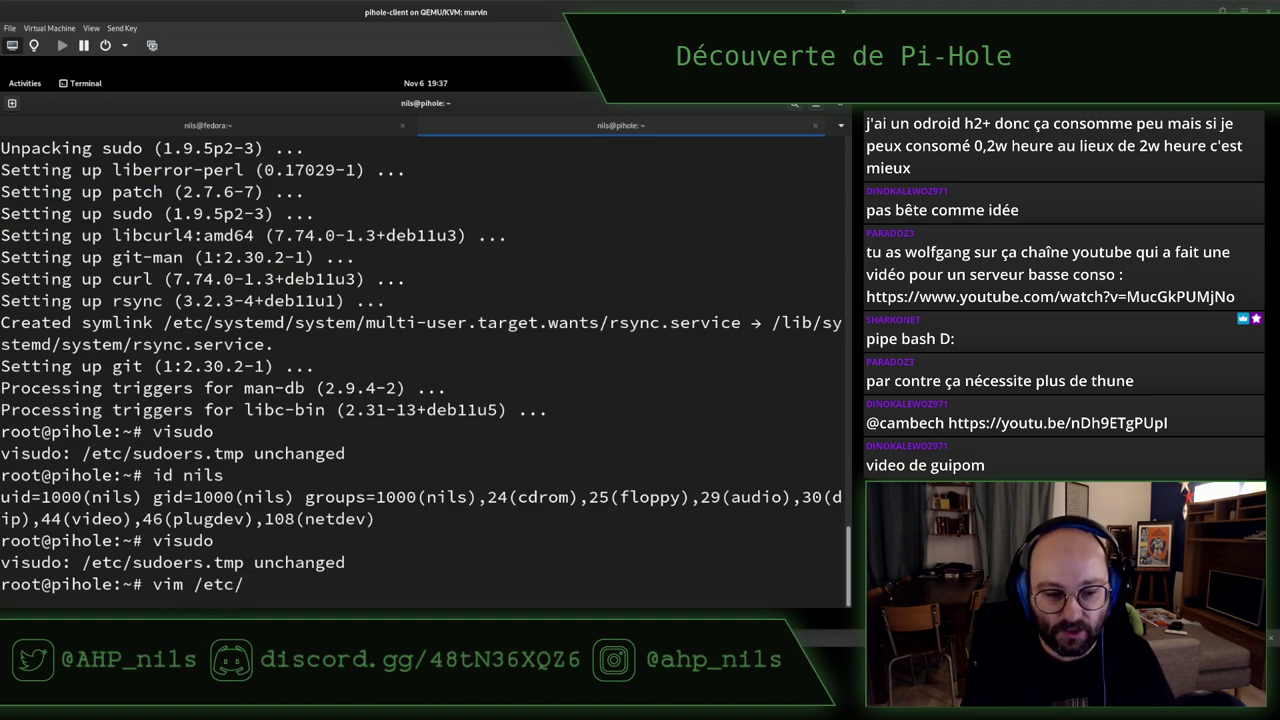
{"action": "type", "text": "group"}
Install vim with apt -y install vim after the vim command is not found
{"action": "key", "text": "Return"}
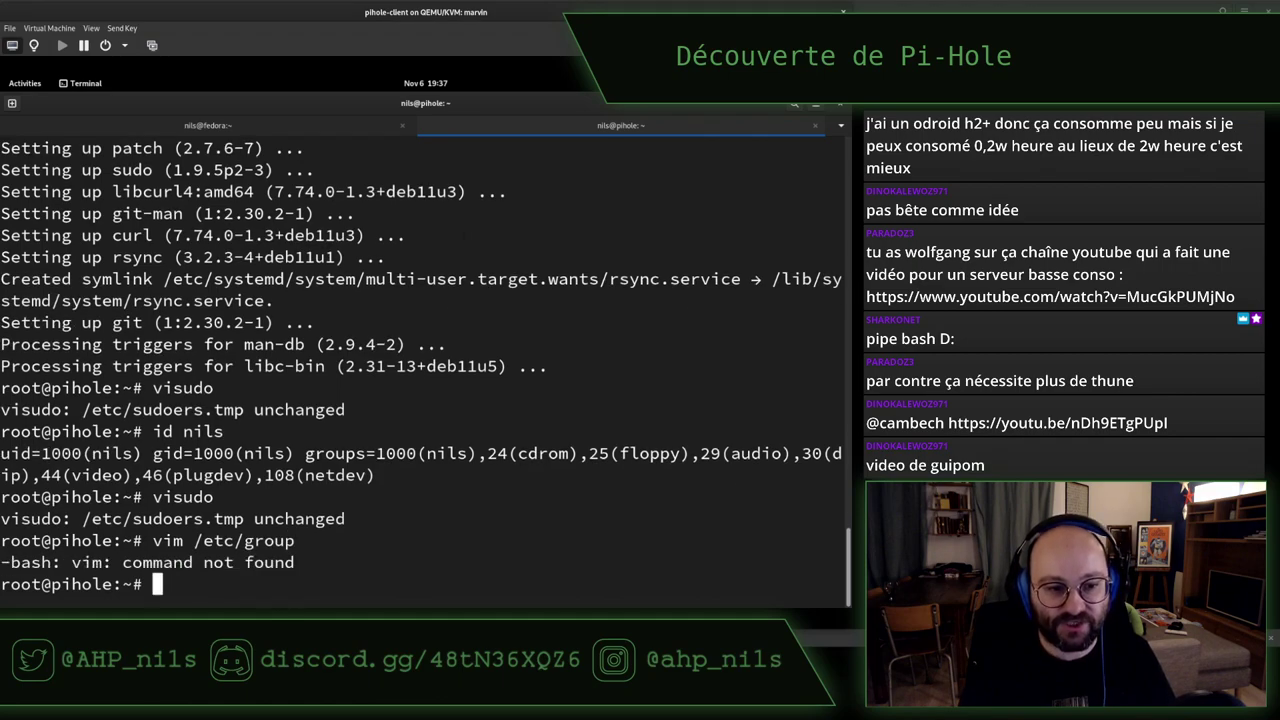
{"action": "type", "text": "apt-"}
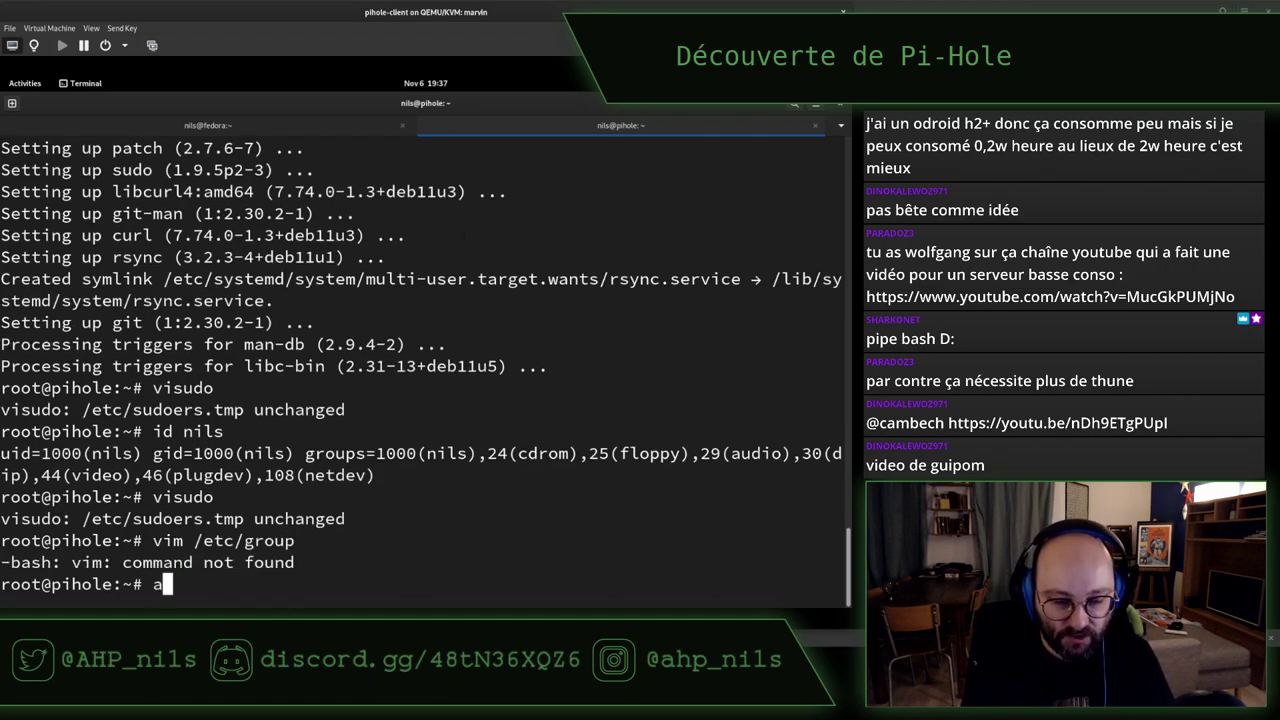
{"action": "type", "text": "-"}
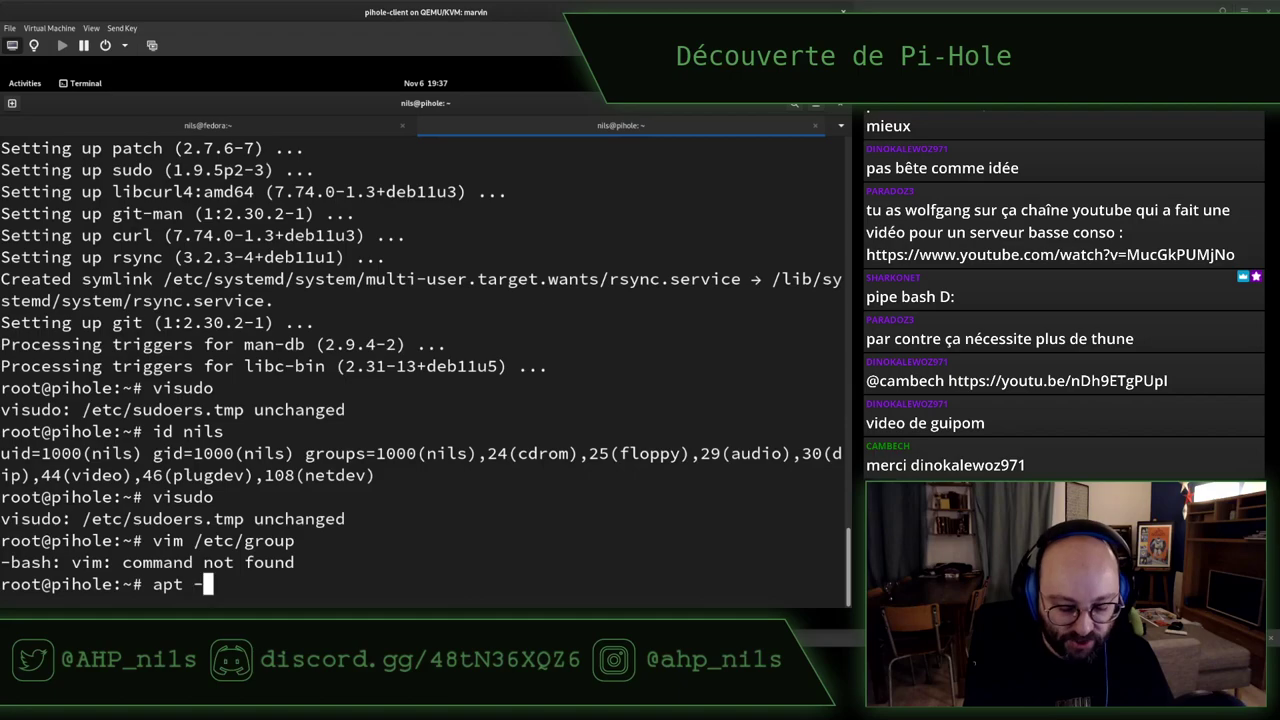
{"action": "type", "text": "y install vim"}
{"action": "key", "text": "Return"}
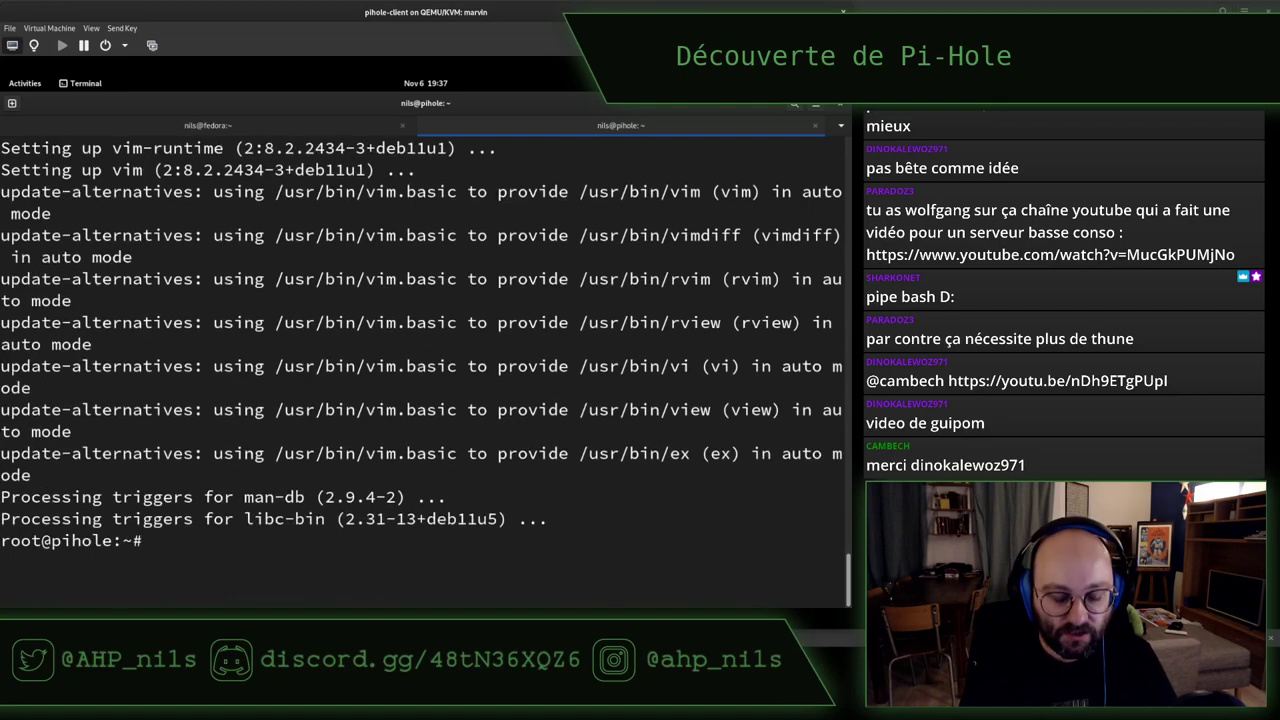
Open /etc/group in vim, correcting the mistyped /etc/groups file name
{"action": "type", "text": "vim /etc/group"}
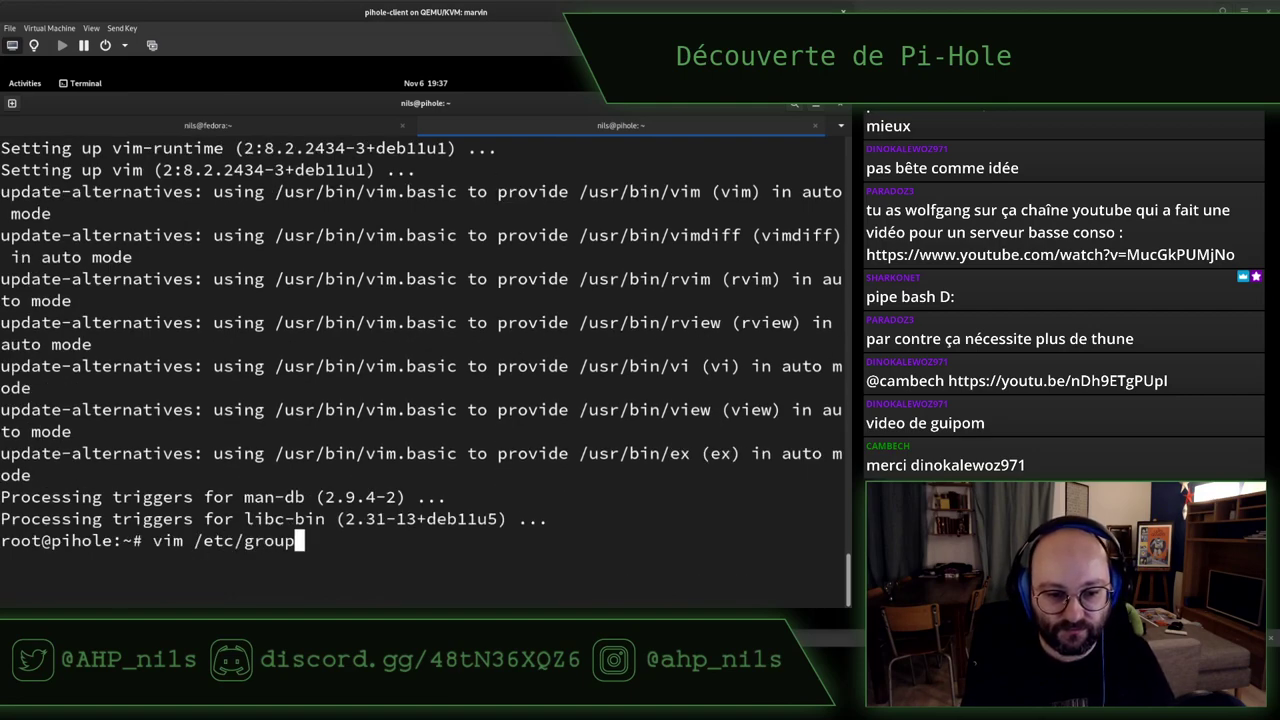
{"action": "type", "text": "s"}
{"action": "key", "text": "Return"}
{"action": "type", "text": ":q"}
{"action": "key", "text": "Return"}
{"action": "key", "text": "Up"}
{"action": "key", "text": "BackSpace"}
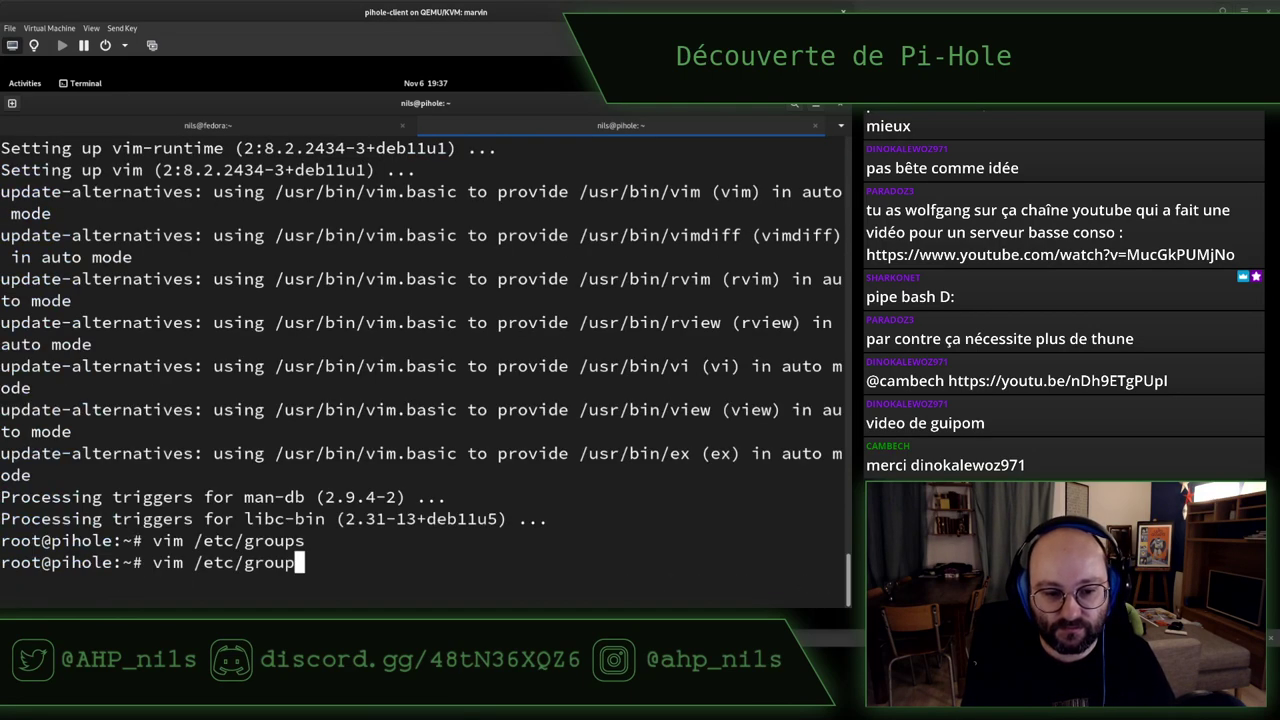
{"action": "key", "text": "Return"}
Move the cursor through the group entries onto the sudo group line
{"action": "key", "text": "Down"}
{"action": "key", "text": "Down"}
{"action": "key", "text": "Down"}
{"action": "key", "text": "Down"}
{"action": "key", "text": "Down"}
{"action": "key", "text": "Down"}
{"action": "key", "text": "Down"}
{"action": "key", "text": "Down"}
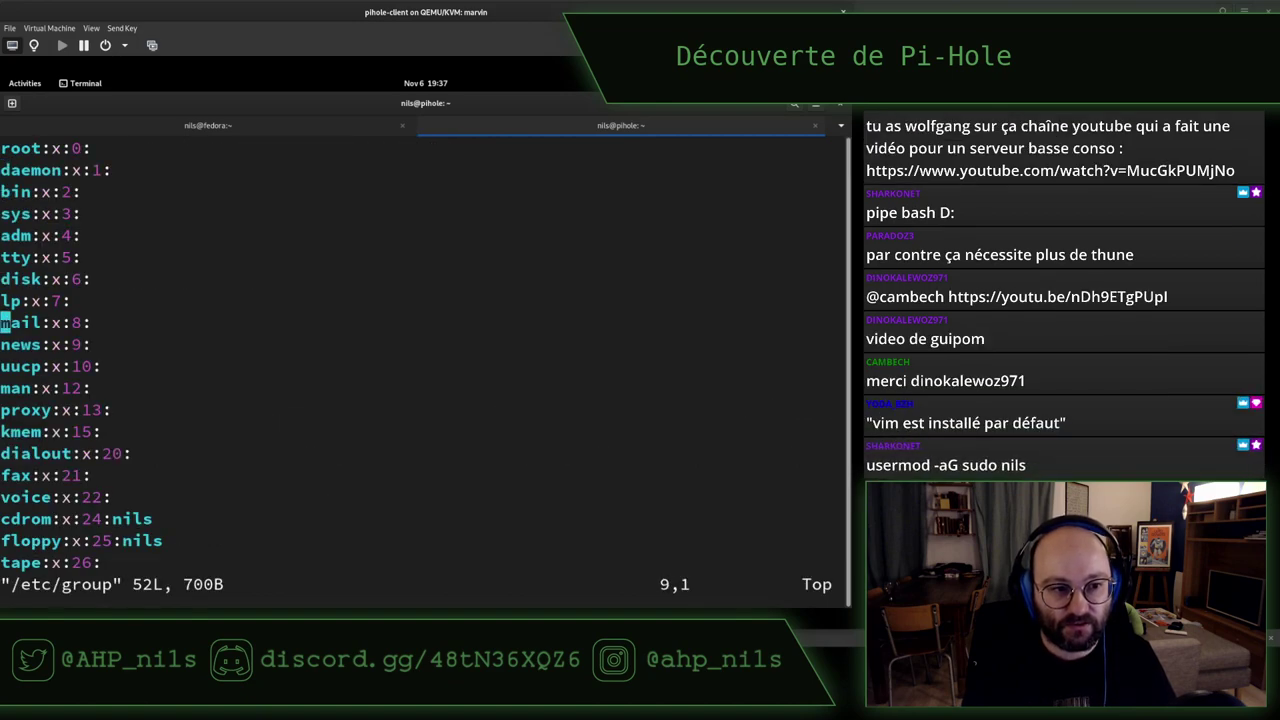
{"action": "key", "text": "Down"}
{"action": "key", "text": "Down"}
{"action": "key", "text": "Down"}
{"action": "key", "text": "Down"}
{"action": "key", "text": "Down"}
{"action": "key", "text": "Down"}
{"action": "key", "text": "Down"}
{"action": "key", "text": "Down"}
{"action": "key", "text": "Down"}
{"action": "key", "text": "Down"}
{"action": "key", "text": "Down"}
{"action": "key", "text": "Down"}
{"action": "key", "text": "Down"}
{"action": "key", "text": "Down"}
{"action": "key", "text": "Down"}
{"action": "key", "text": "Down"}
{"action": "key", "text": "Down"}
{"action": "key", "text": "Down"}
{"action": "key", "text": "Down"}
{"action": "key", "text": "Down"}
{"action": "key", "text": "Up"}
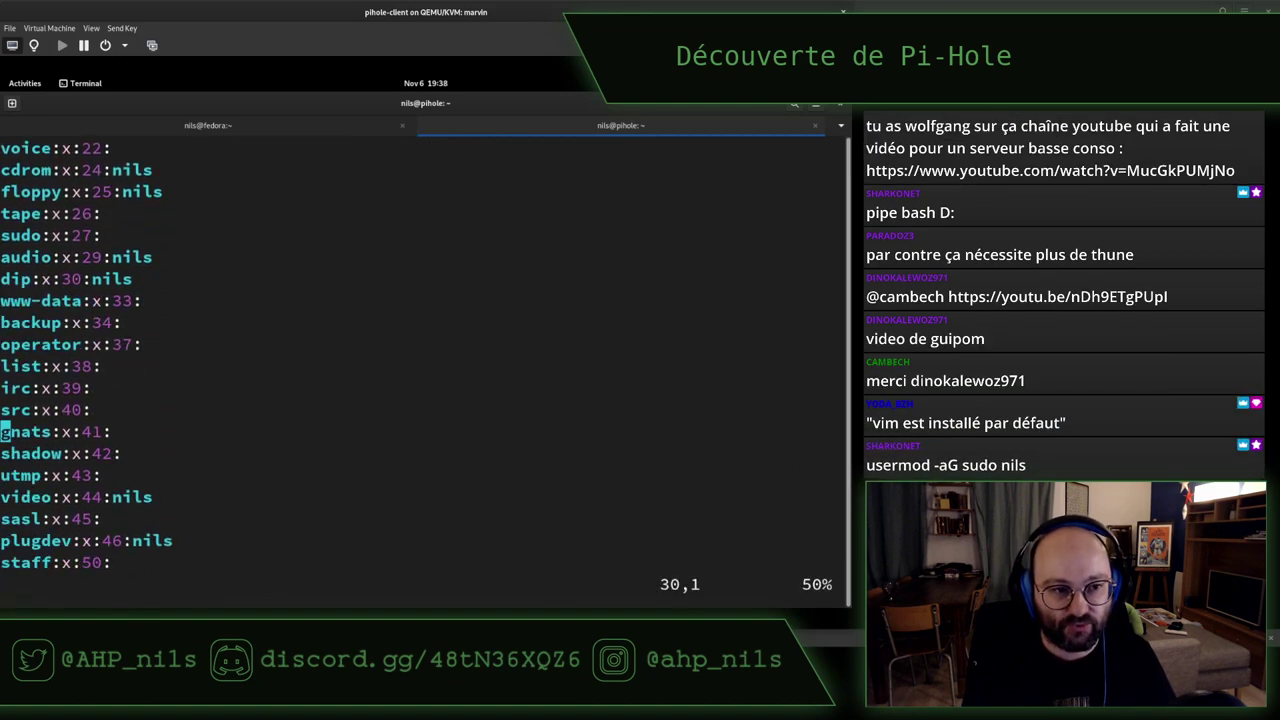
{"action": "key", "text": "k"}
{"action": "key", "text": "k"}
{"action": "key", "text": "k"}
{"action": "key", "text": "k"}
{"action": "key", "text": "k"}
{"action": "key", "text": "k"}
{"action": "key", "text": "k"}
{"action": "key", "text": "k"}
{"action": "key", "text": "j"}
{"action": "key", "text": "j"}
{"action": "key", "text": "j"}
{"action": "key", "text": "j"}
{"action": "key", "text": "j"}
{"action": "key", "text": "j"}
{"action": "key", "text": "j"}
{"action": "key", "text": "j"}
{"action": "key", "text": "j"}
{"action": "key", "text": "l"}
{"action": "key", "text": "ctrl+e"}
{"action": "key", "text": "ctrl+e"}
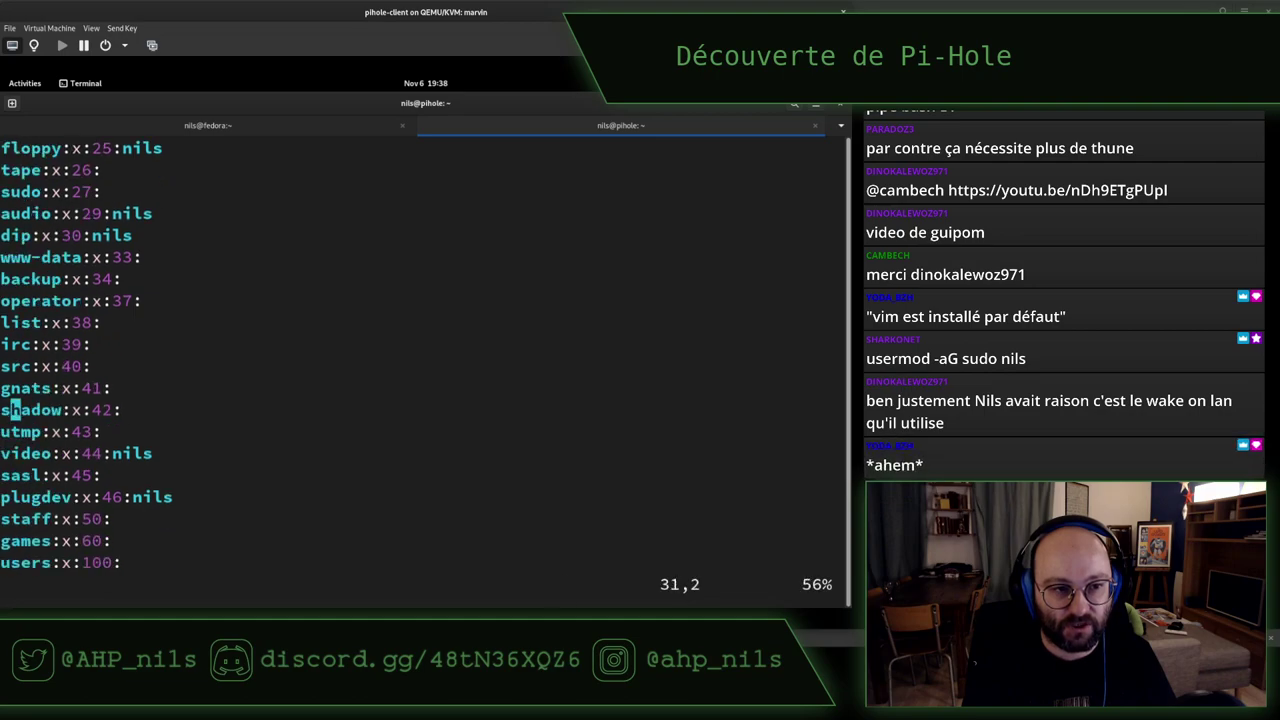
{"action": "key", "text": "k"}
{"action": "key", "text": "k"}
{"action": "key", "text": "k"}
{"action": "key", "text": "k"}
{"action": "key", "text": "k"}
{"action": "key", "text": "k"}
{"action": "key", "text": "k"}
{"action": "key", "text": "k"}
{"action": "key", "text": "k"}
{"action": "key", "text": "k"}
{"action": "key", "text": "k"}
{"action": "key", "text": "k"}
{"action": "key", "text": "k"}
{"action": "key", "text": "j"}
{"action": "key", "text": "j"}
{"action": "key", "text": "j"}
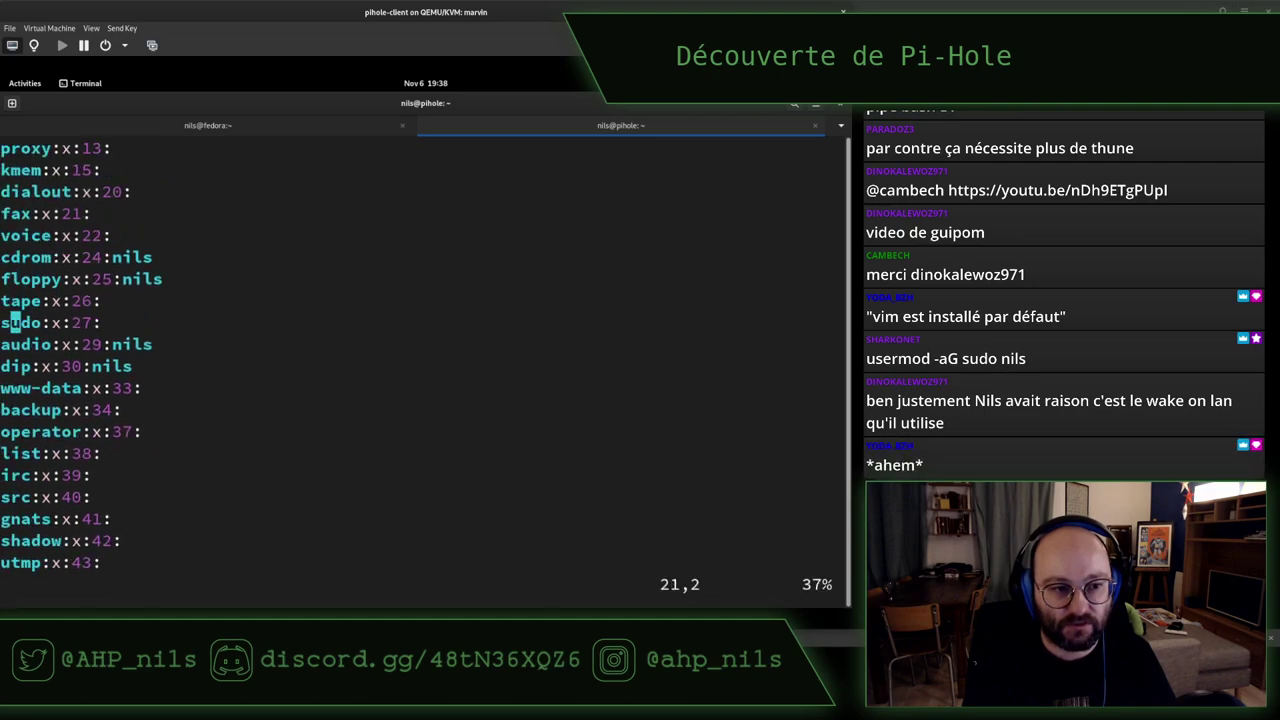
Append the user to the sudo group line and save the file with :wq
{"action": "key", "text": "shift+a"}
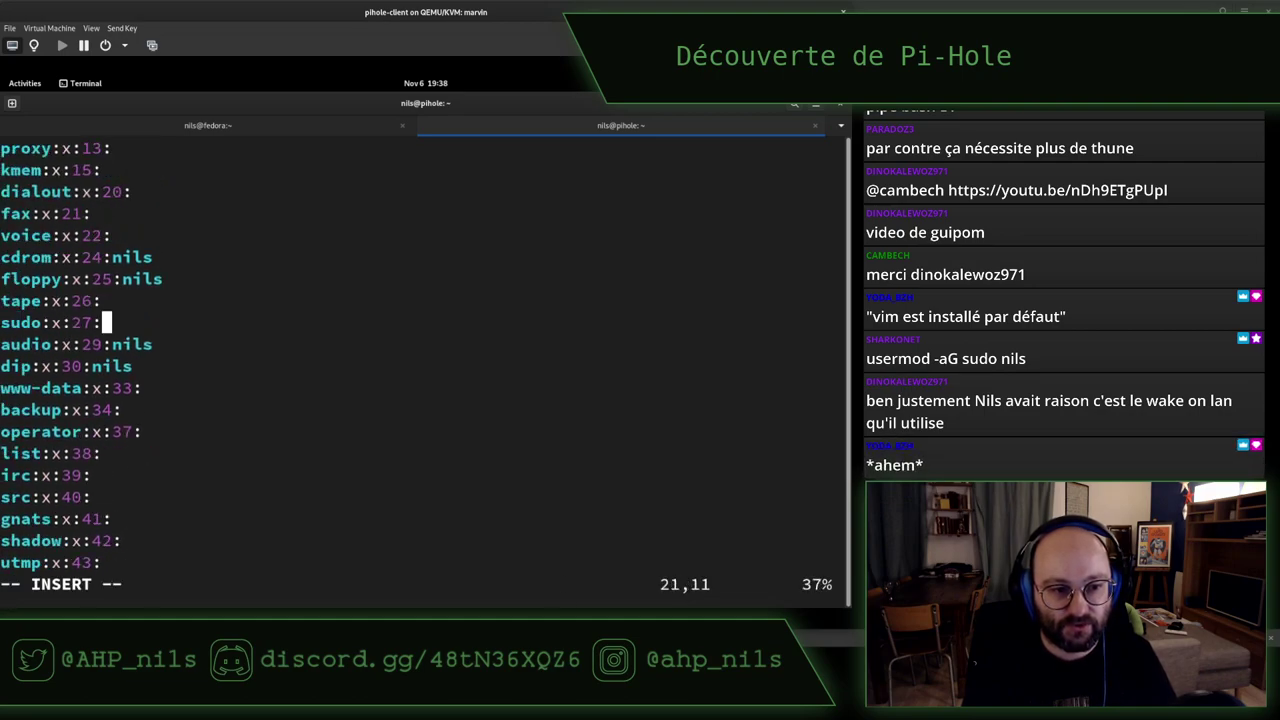
{"action": "type", "text": "nils"}
{"action": "key", "text": "Escape"}
{"action": "type", "text": ":wq"}
{"action": "key", "text": "Return"}
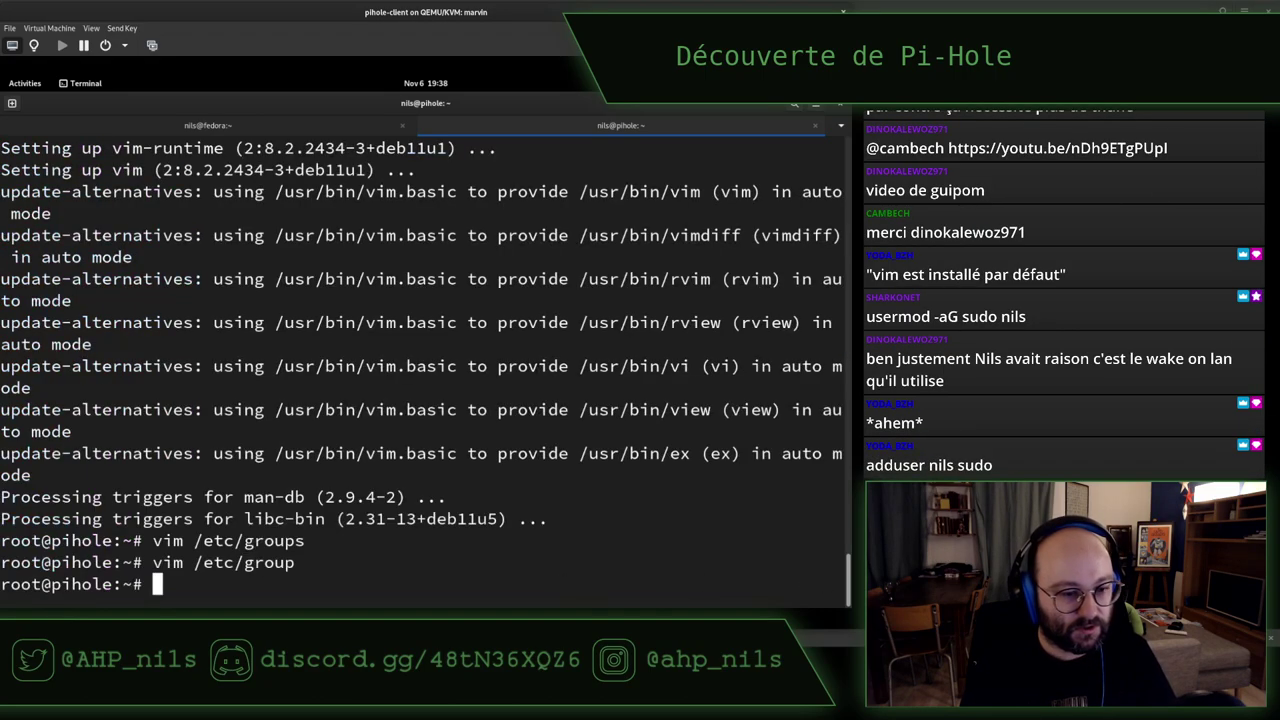
{"action": "key", "text": "ctrl+d"}
{"action": "key", "text": "ctrl+d"}
{"action": "key", "text": "Up"}
Log out, reconnect over SSH as the regular user, clear the screen, and return to Firefox
{"action": "key", "text": "Return"}
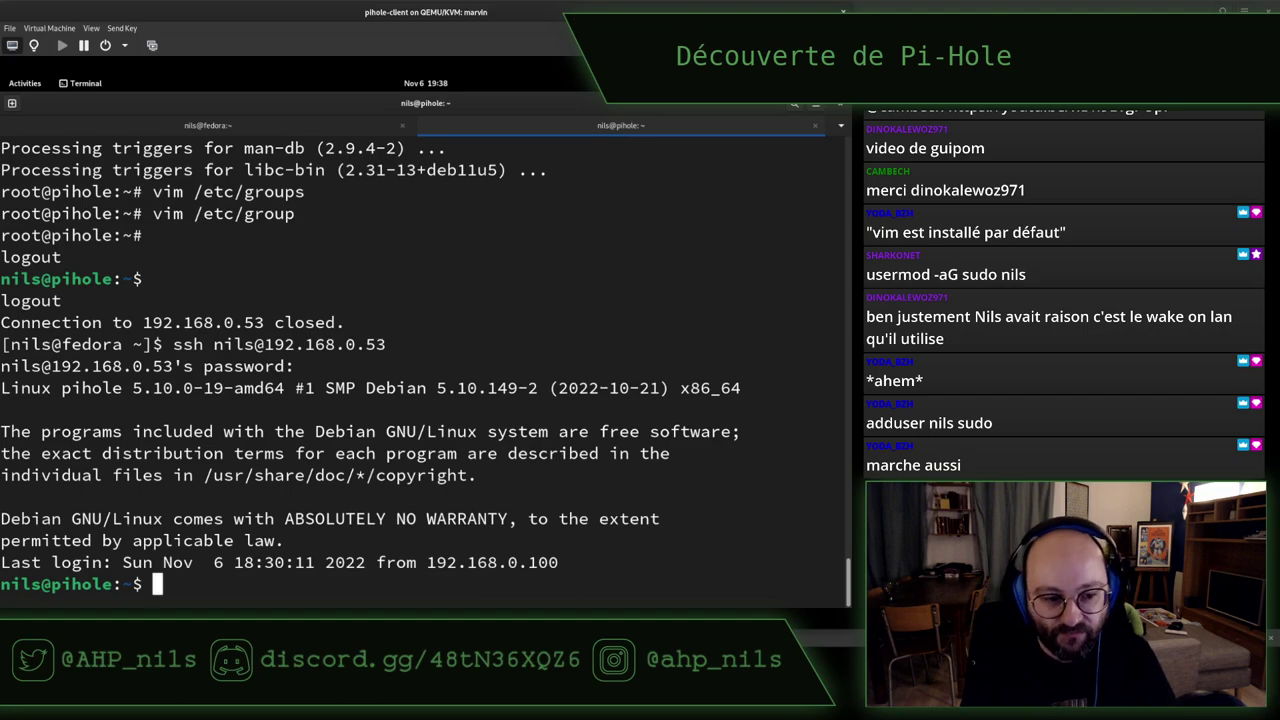
{"action": "key", "text": "ctrl+l"}
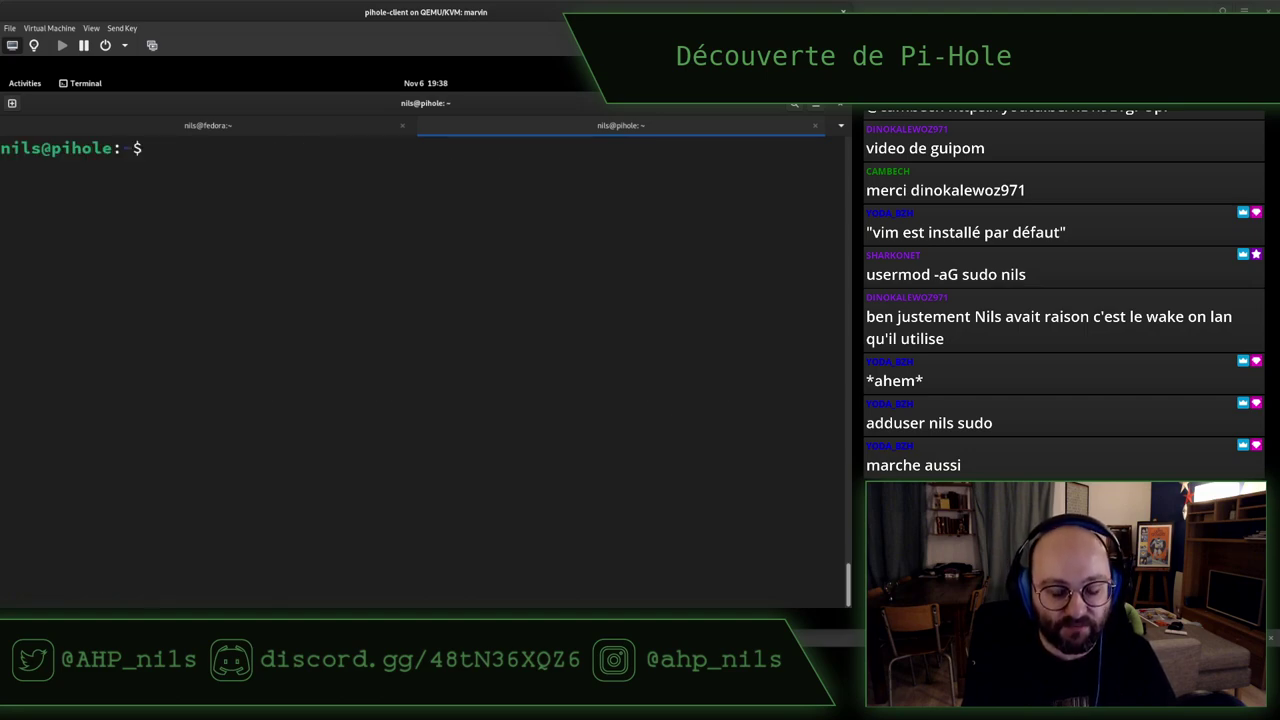
{"action": "key", "text": "alt+Tab"}
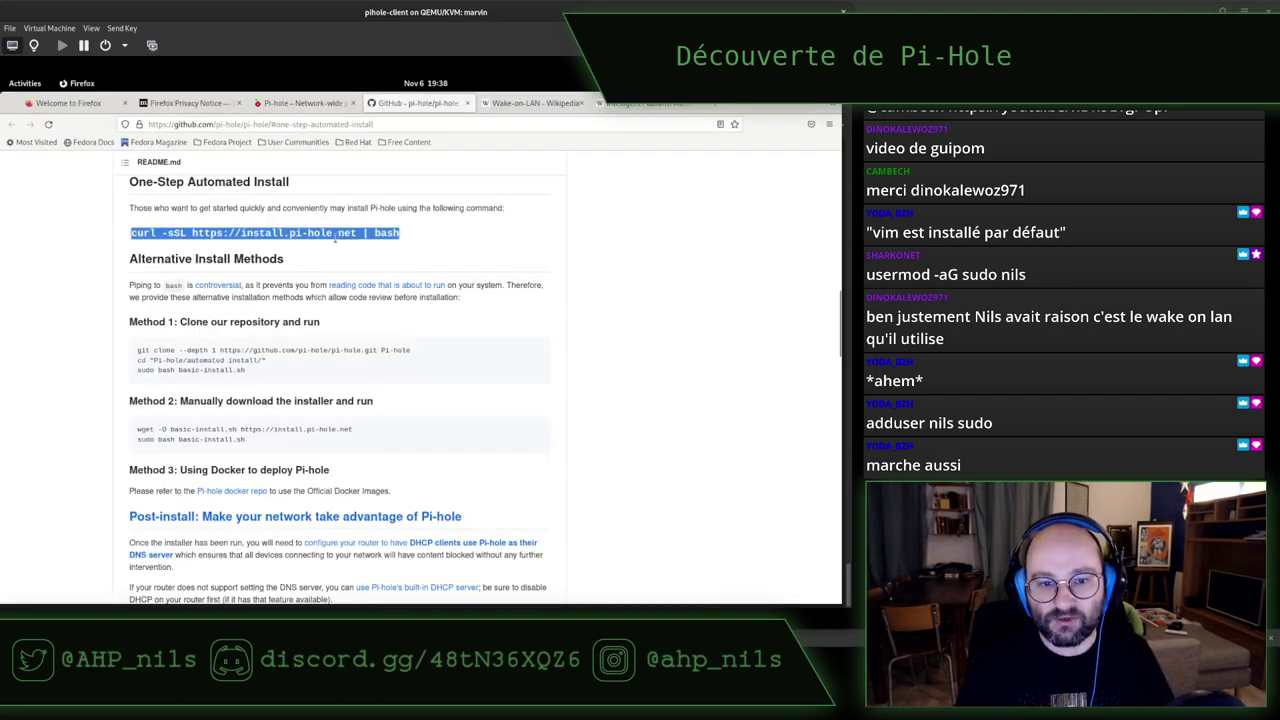
Paste and run the Pi-hole curl install command in the VM terminal, entering the sudo password
{"action": "key", "text": "alt+Tab"}
{"action": "type", "text": "curl -sSL https://install.pi-hole.net | bash"}
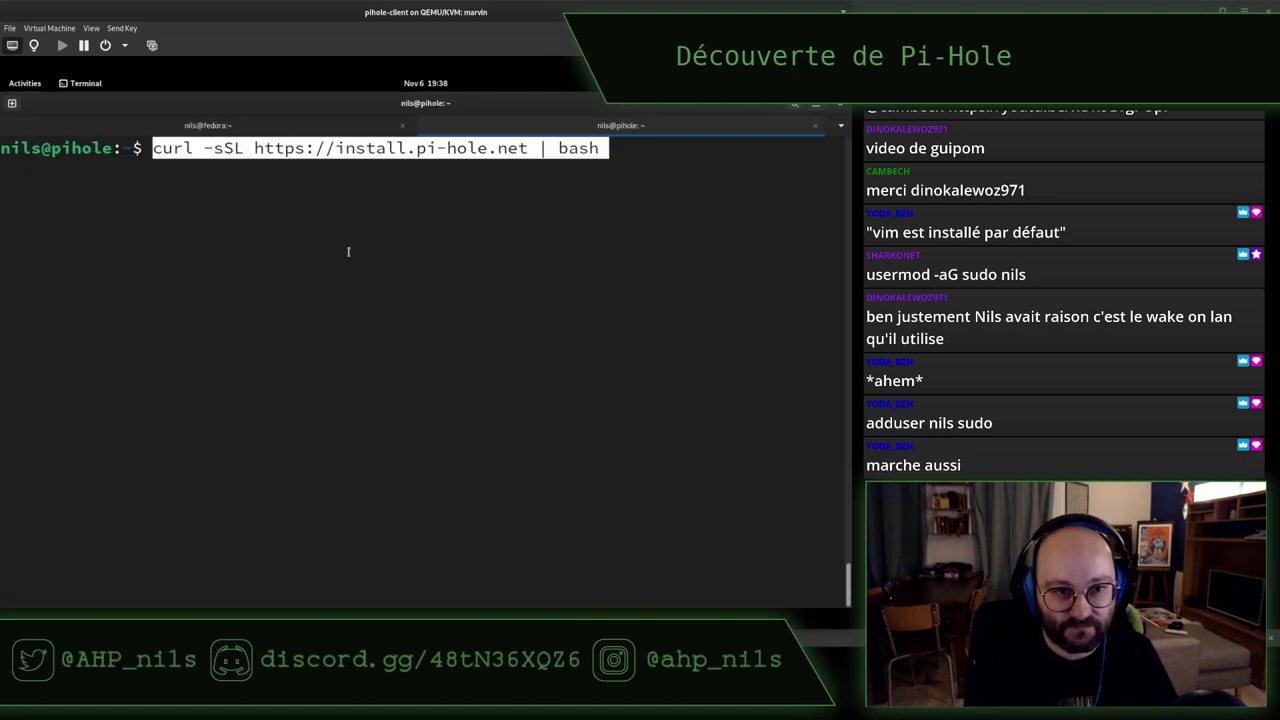
{"action": "key", "text": "Return"}
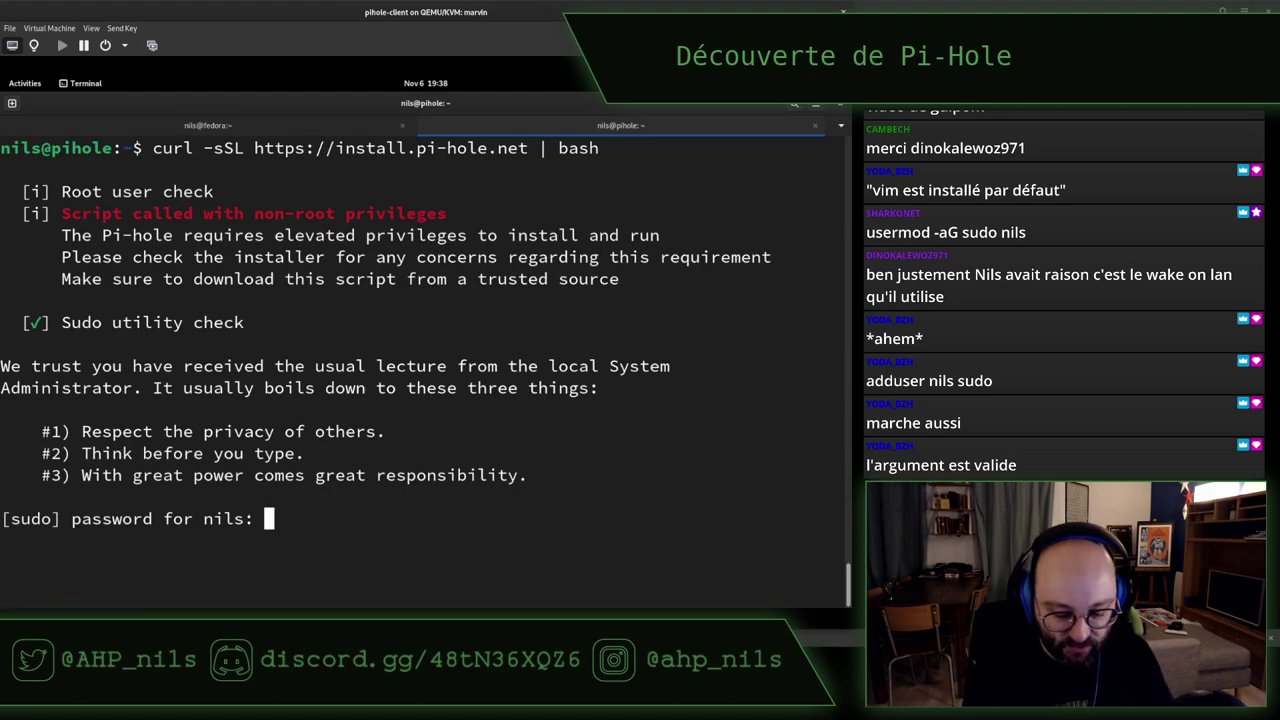
{"action": "key", "text": "Return"}
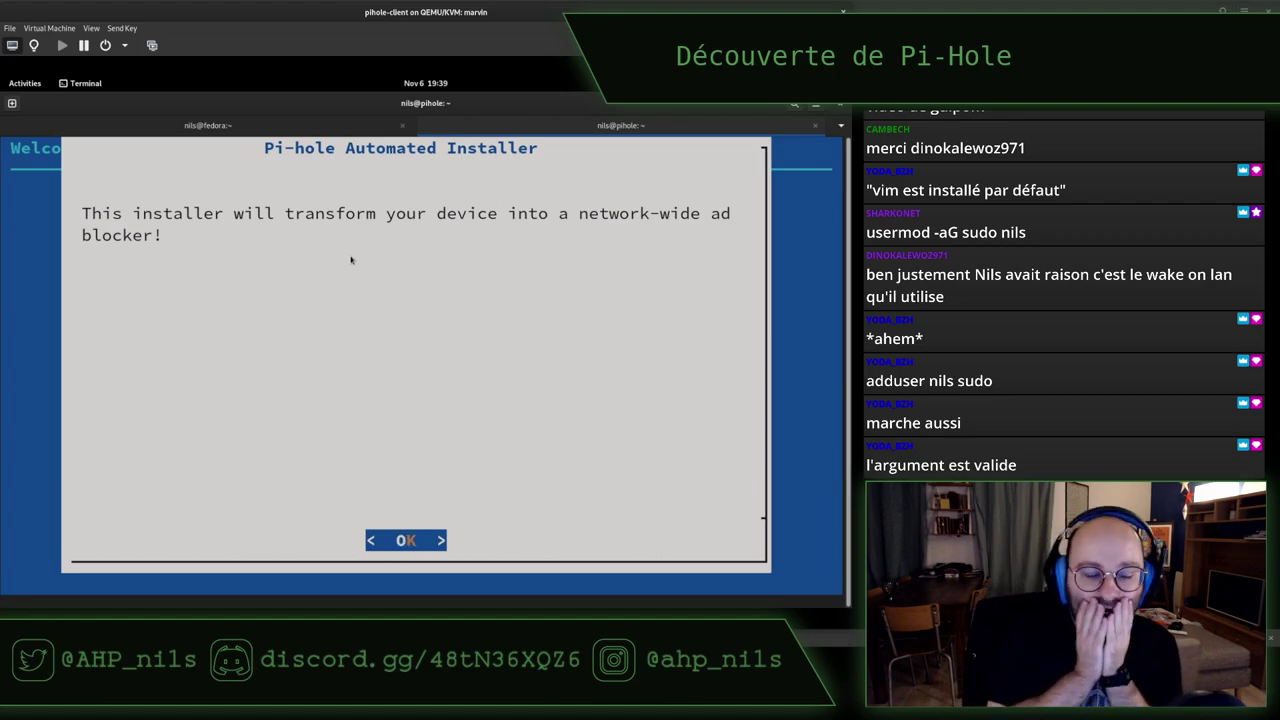
Dismiss the welcome and donation notices, exit at the static IP notice, and rerun the installer
{"action": "key", "text": "Return"}
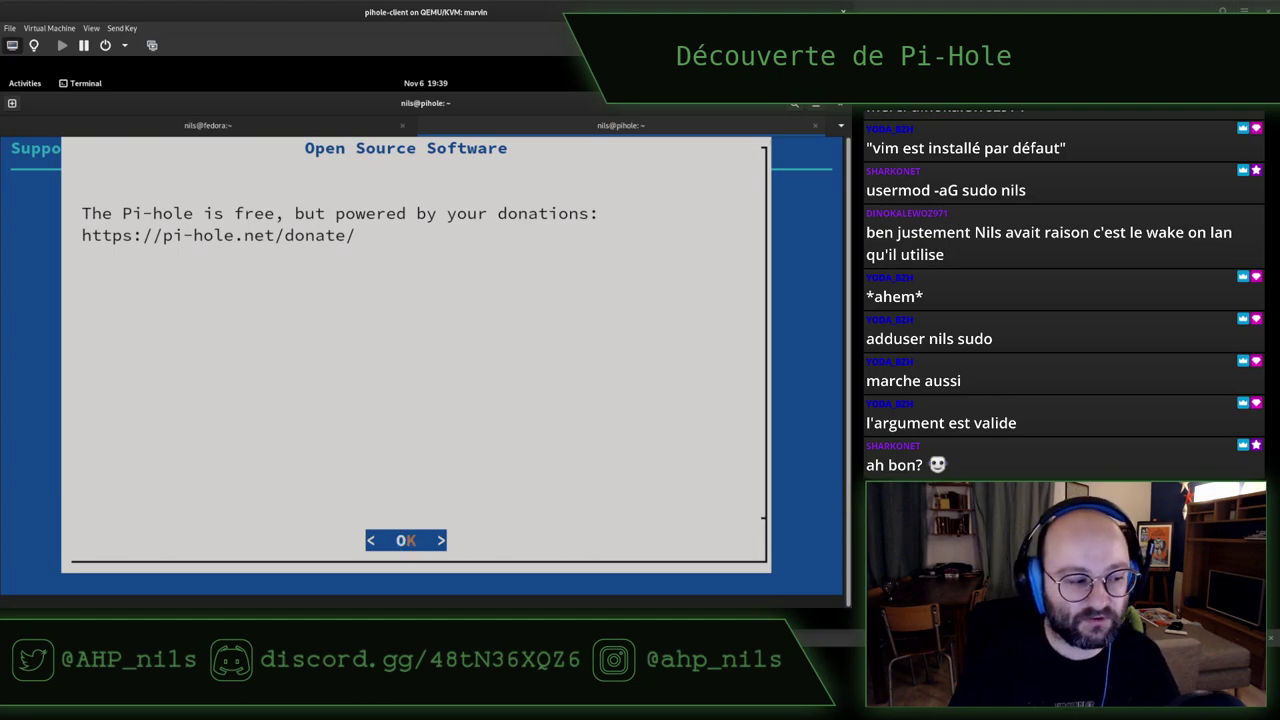
{"action": "key", "text": "Return"}
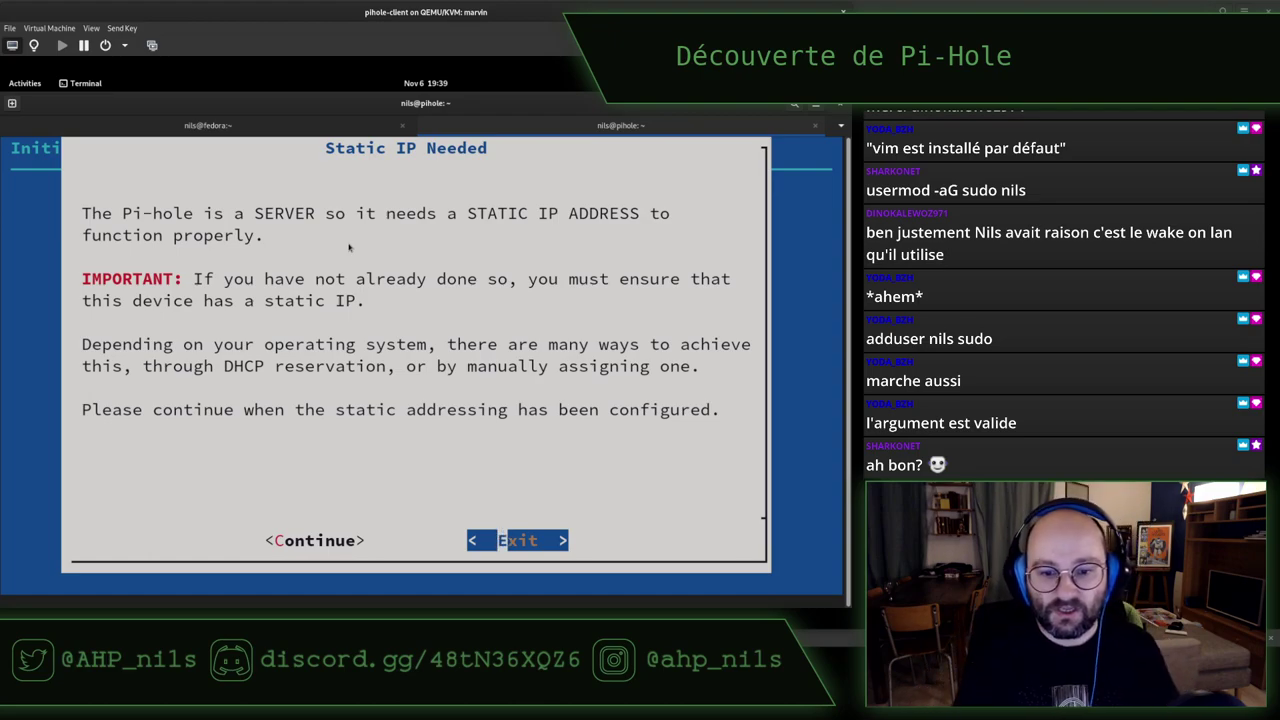
{"action": "key", "text": "Return"}
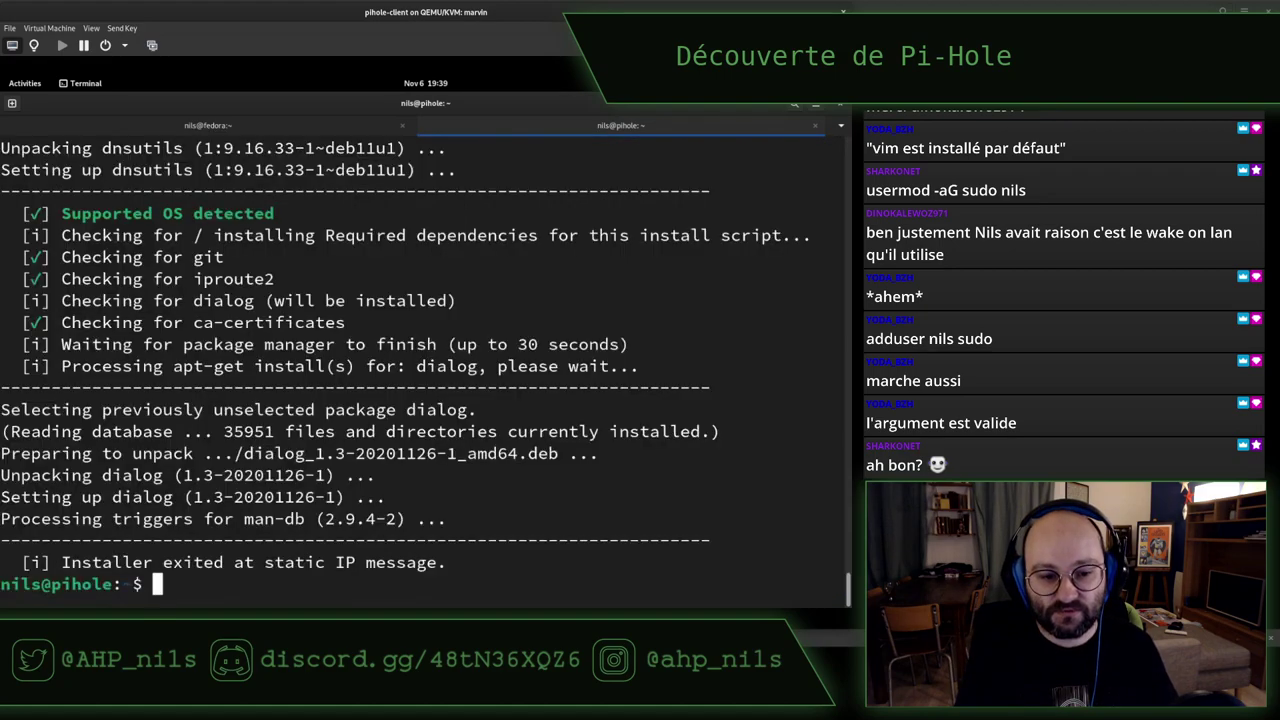
{"action": "key", "text": "Up"}
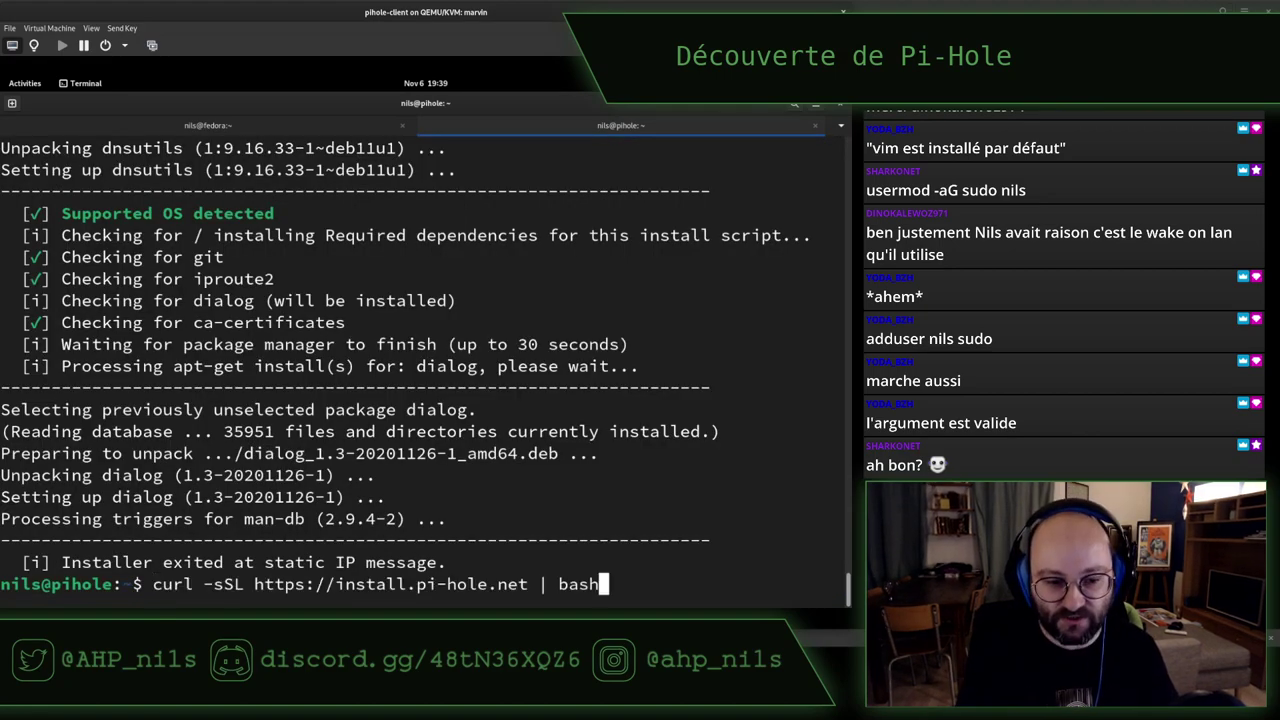
{"action": "key", "text": "Return"}
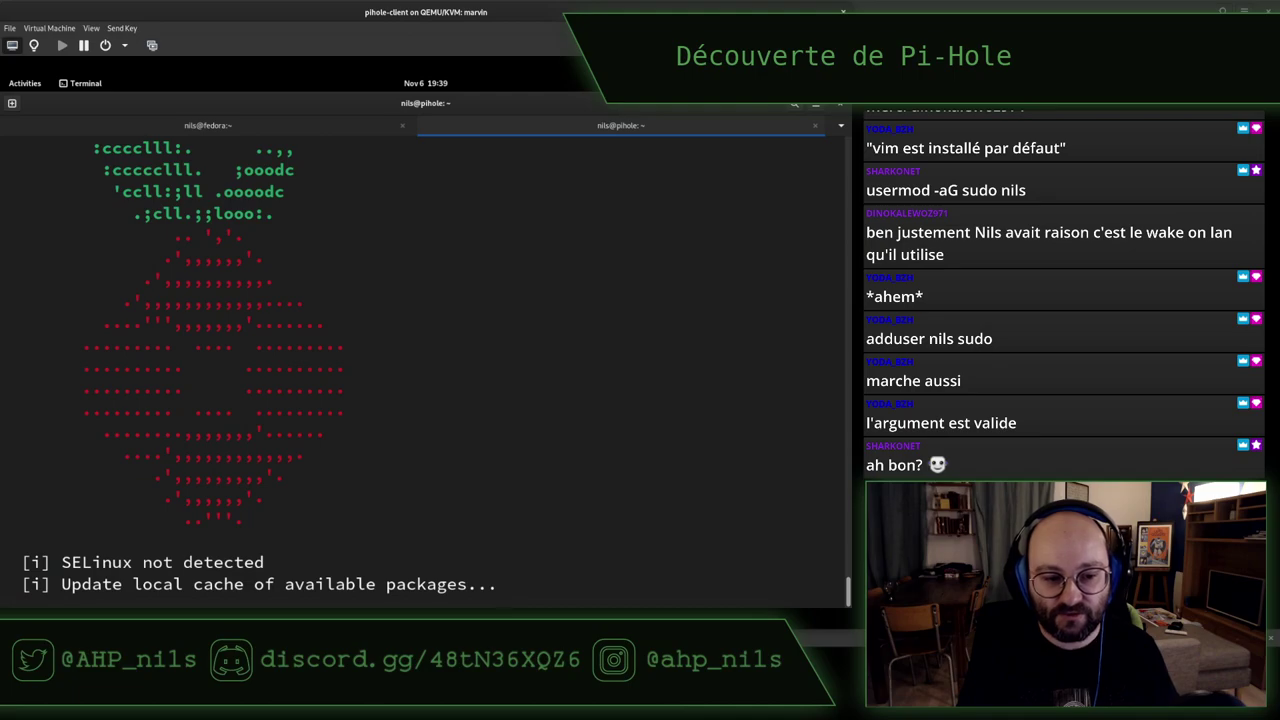
Pass the intro notices, Continue at Static IP Needed, and pick Custom as upstream DNS provider
{"action": "key", "text": "Return"}
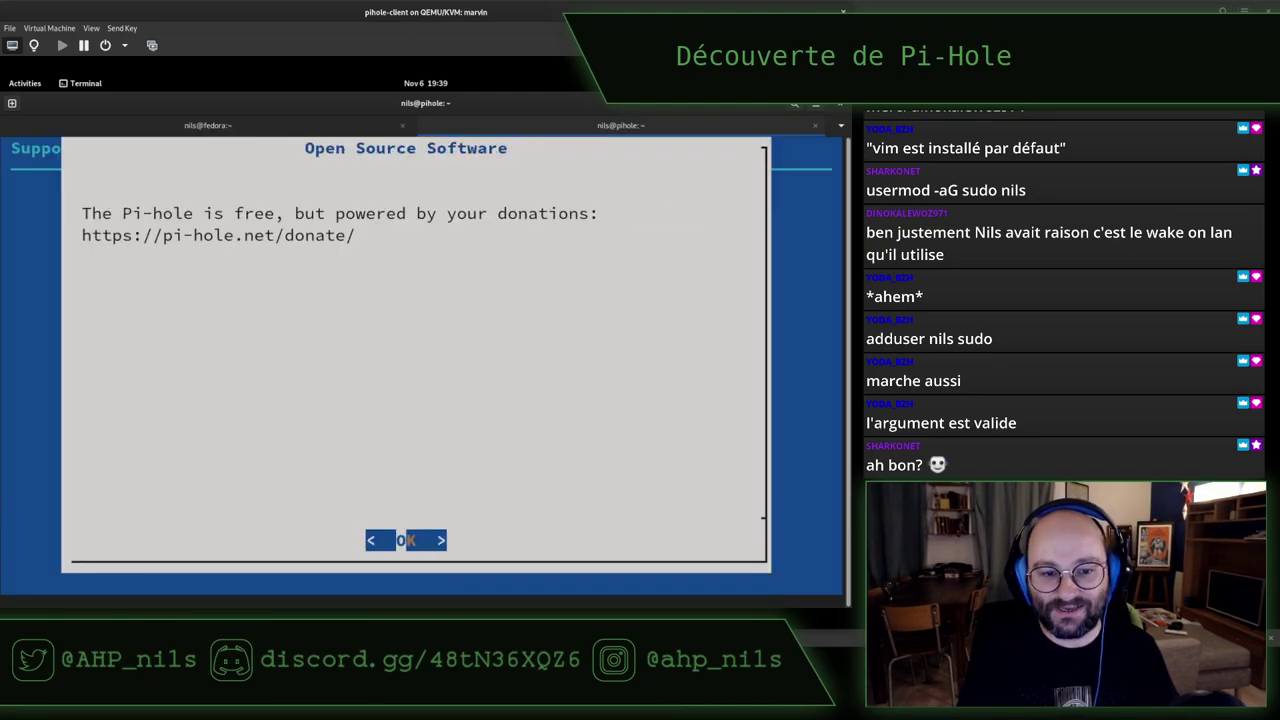
{"action": "key", "text": "Return"}
{"action": "key", "text": "Left"}
{"action": "key", "text": "Return"}
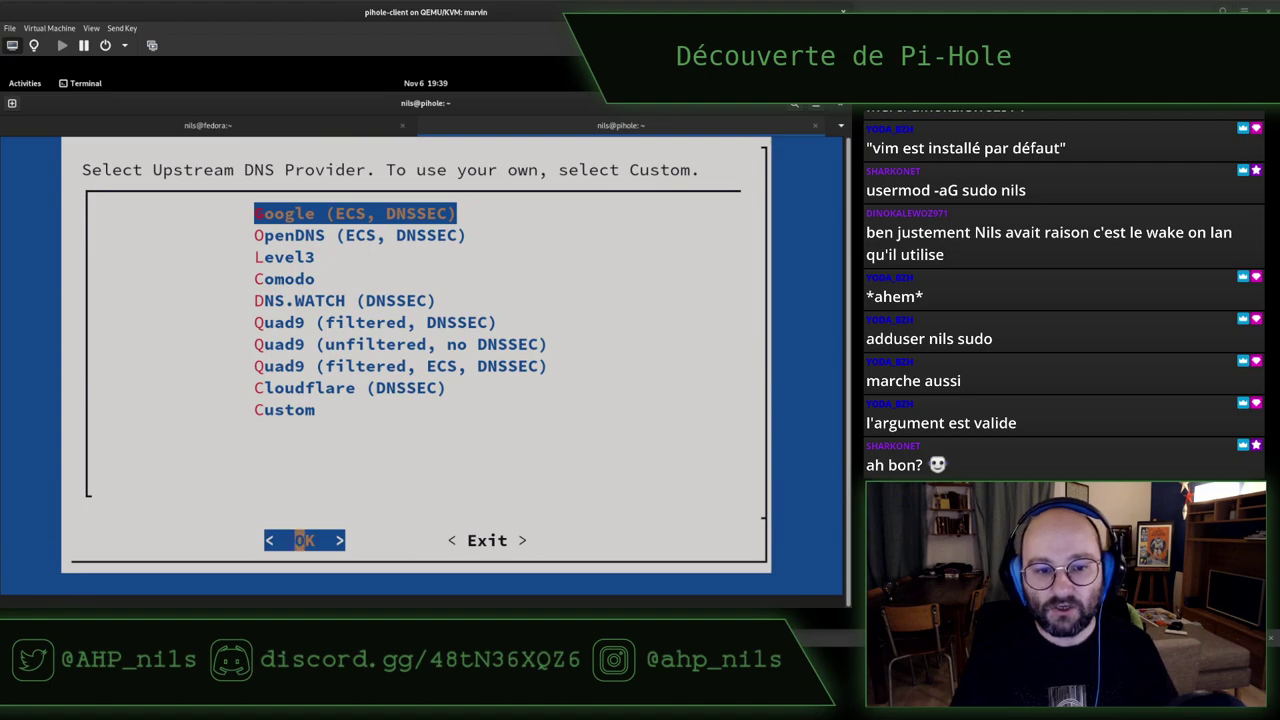
{"action": "key", "text": "Down"}
{"action": "key", "text": "Down"}
{"action": "key", "text": "Down"}
{"action": "key", "text": "Down"}
{"action": "key", "text": "Down"}
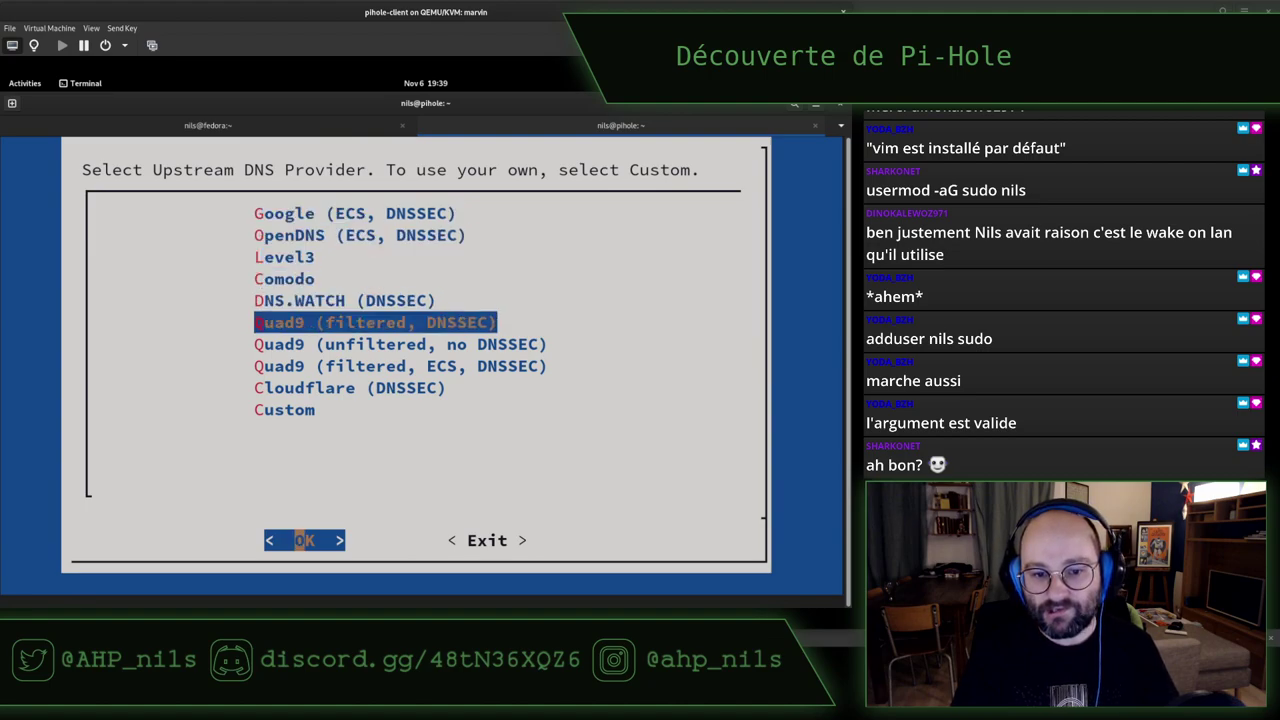
{"action": "key", "text": "Down"}
{"action": "key", "text": "Down"}
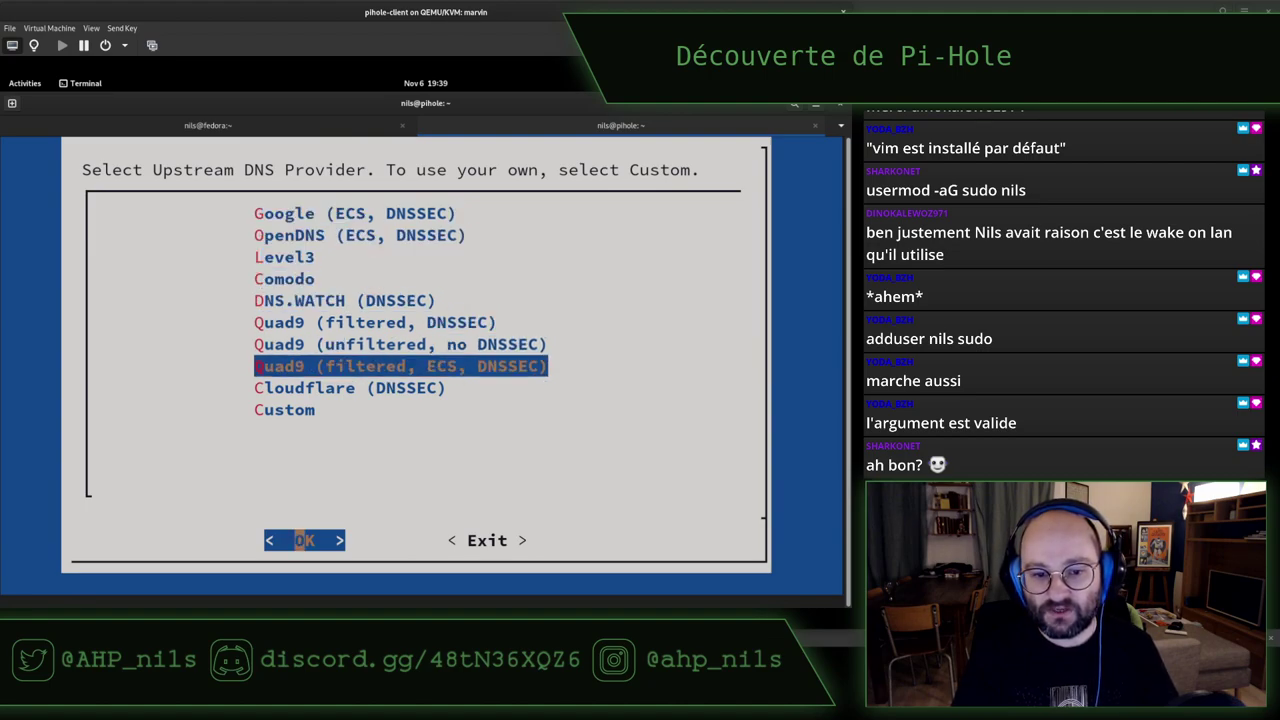
{"action": "key", "text": "Down"}
{"action": "key", "text": "Down"}
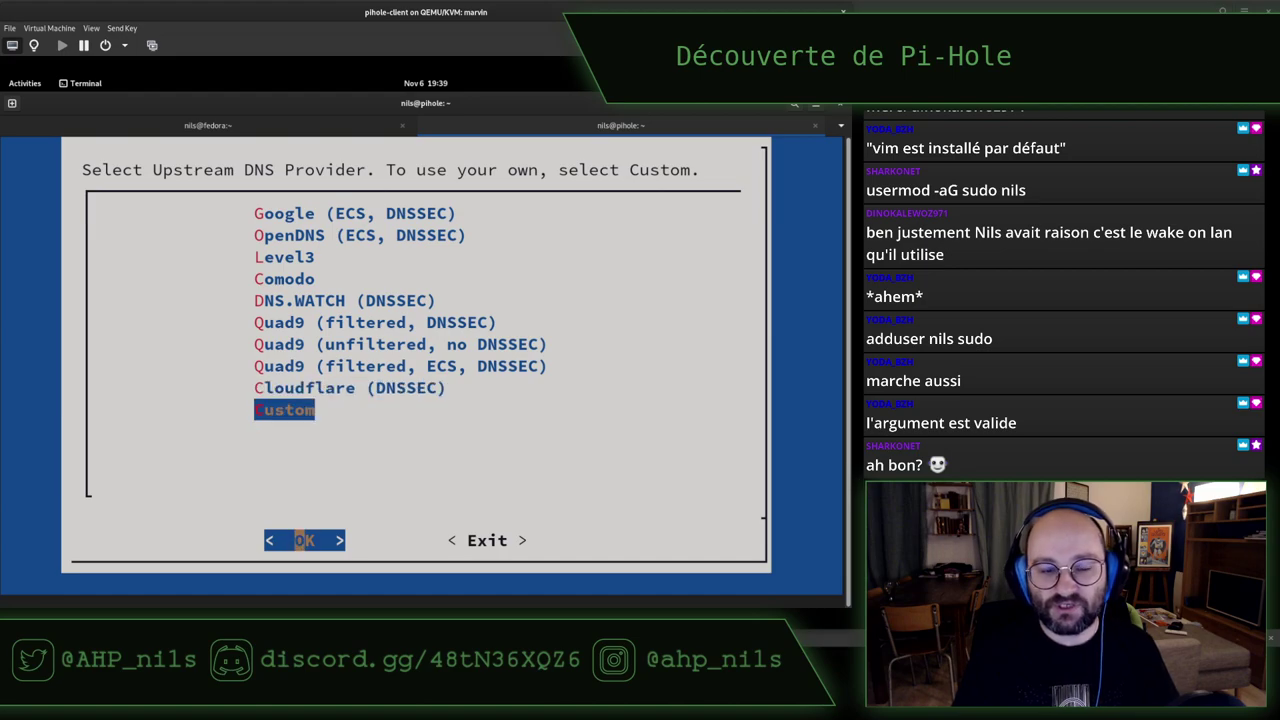
{"action": "key", "text": "Return"}
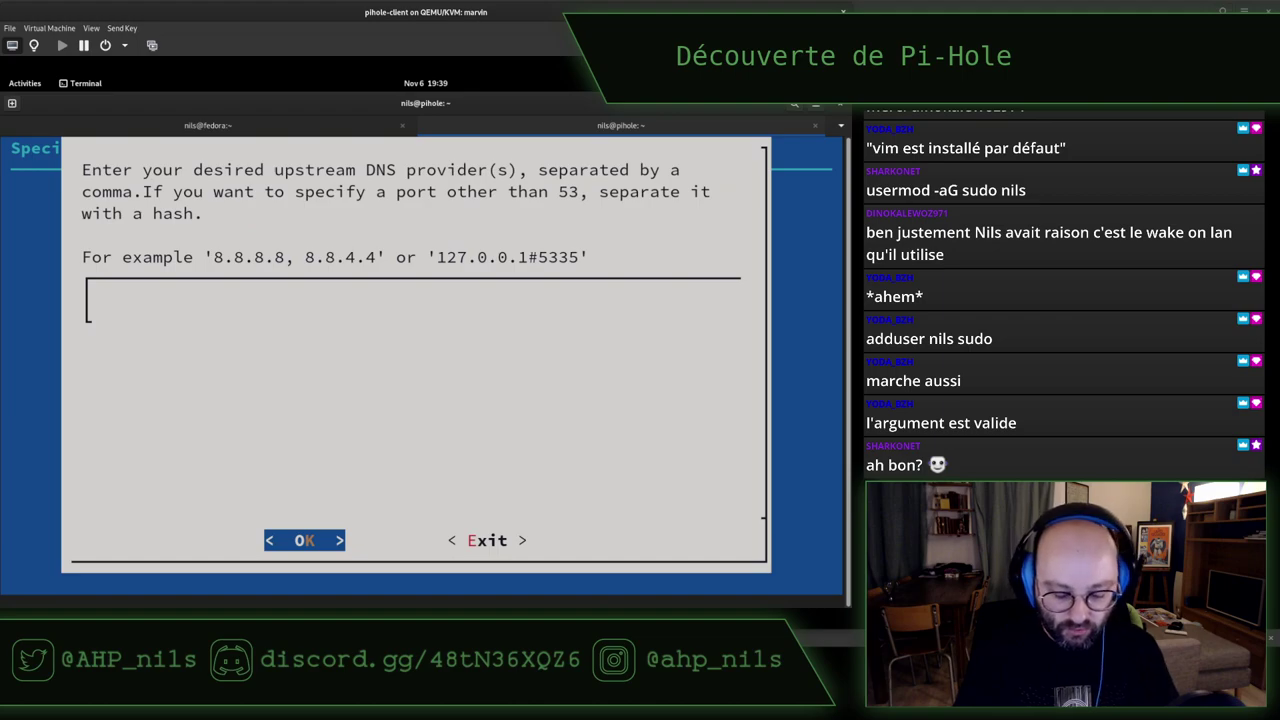
Enter 192.168.0.1 as the custom upstream DNS server and accept the DNS settings
{"action": "type", "text": "19"}
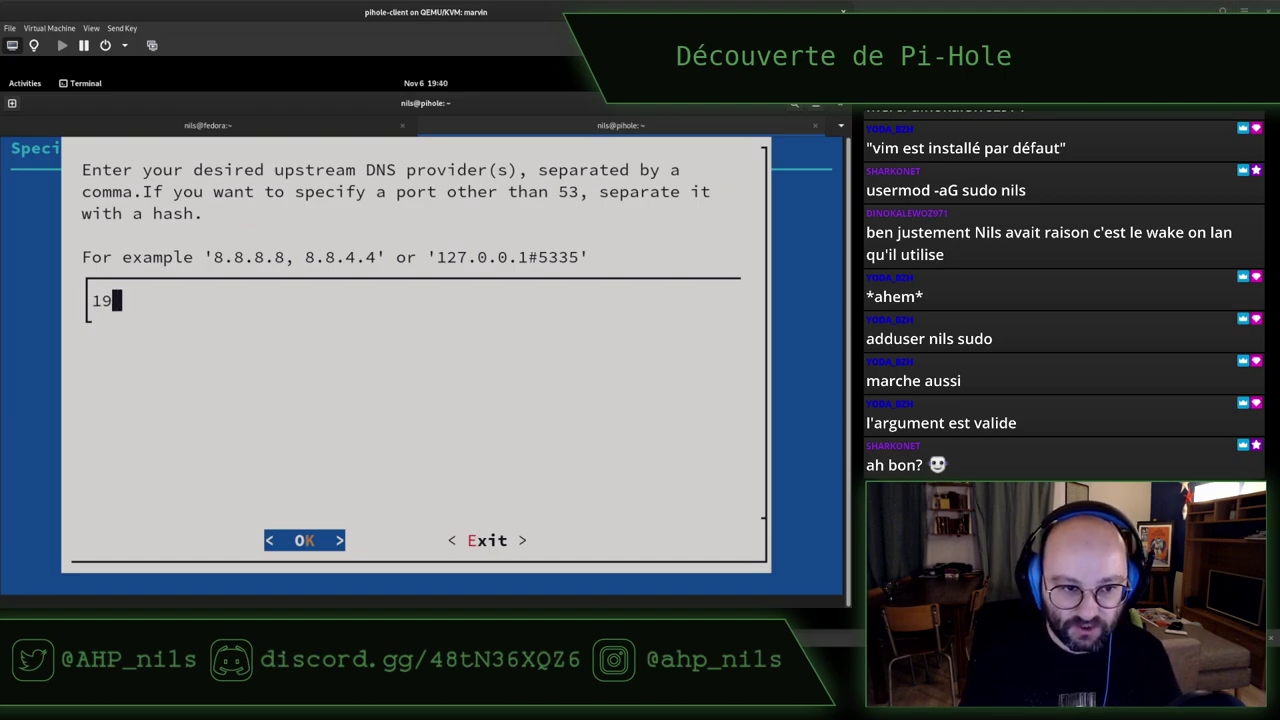
{"action": "type", "text": "2.168"}
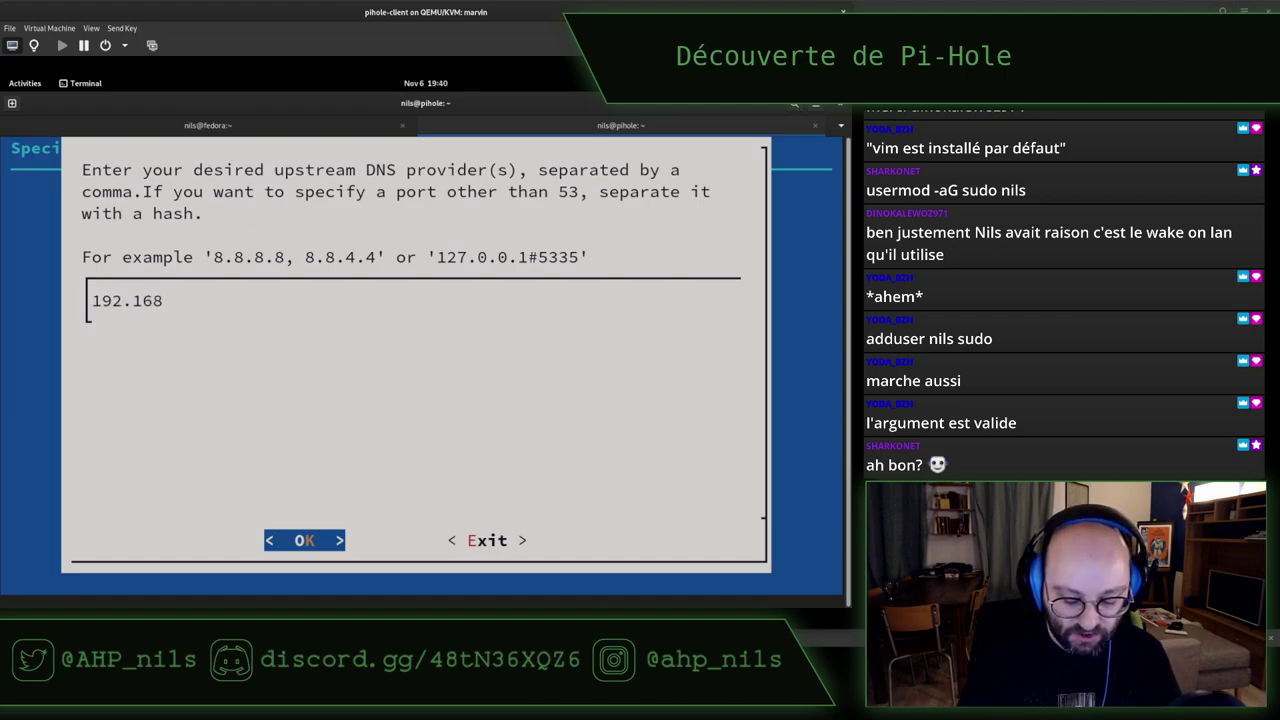
{"action": "type", "text": "."}
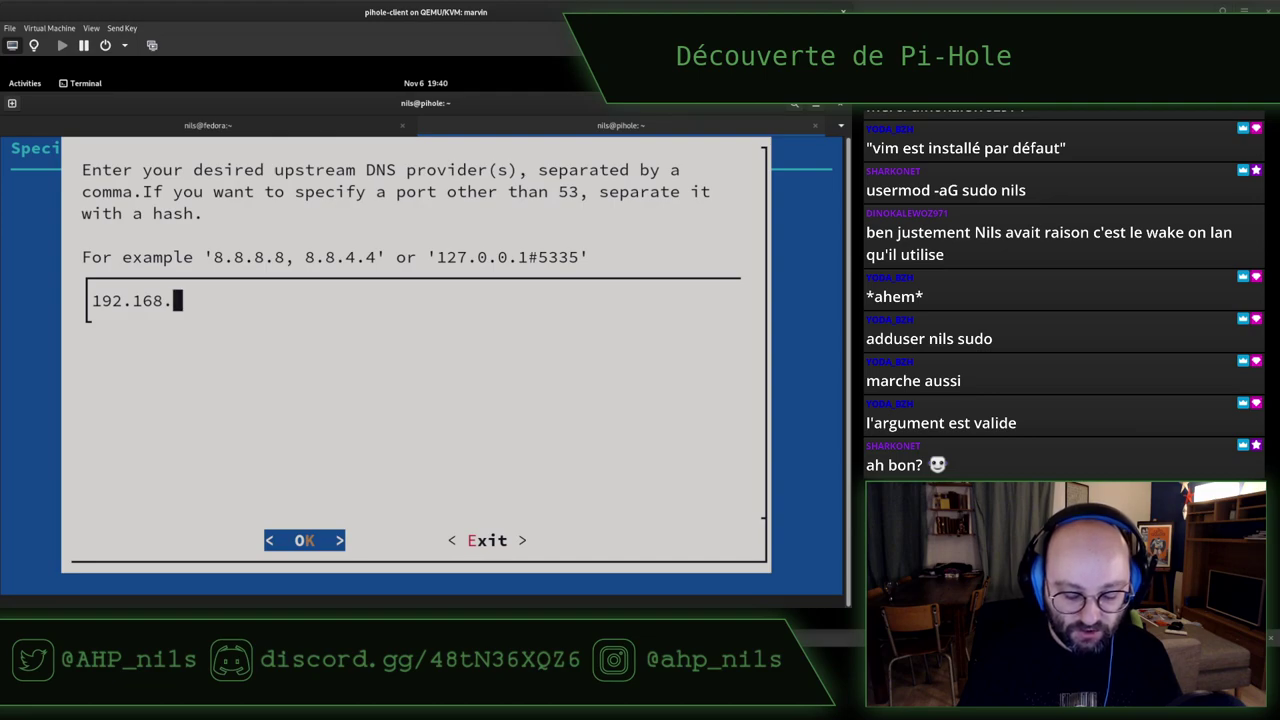
{"action": "type", "text": "0.1"}
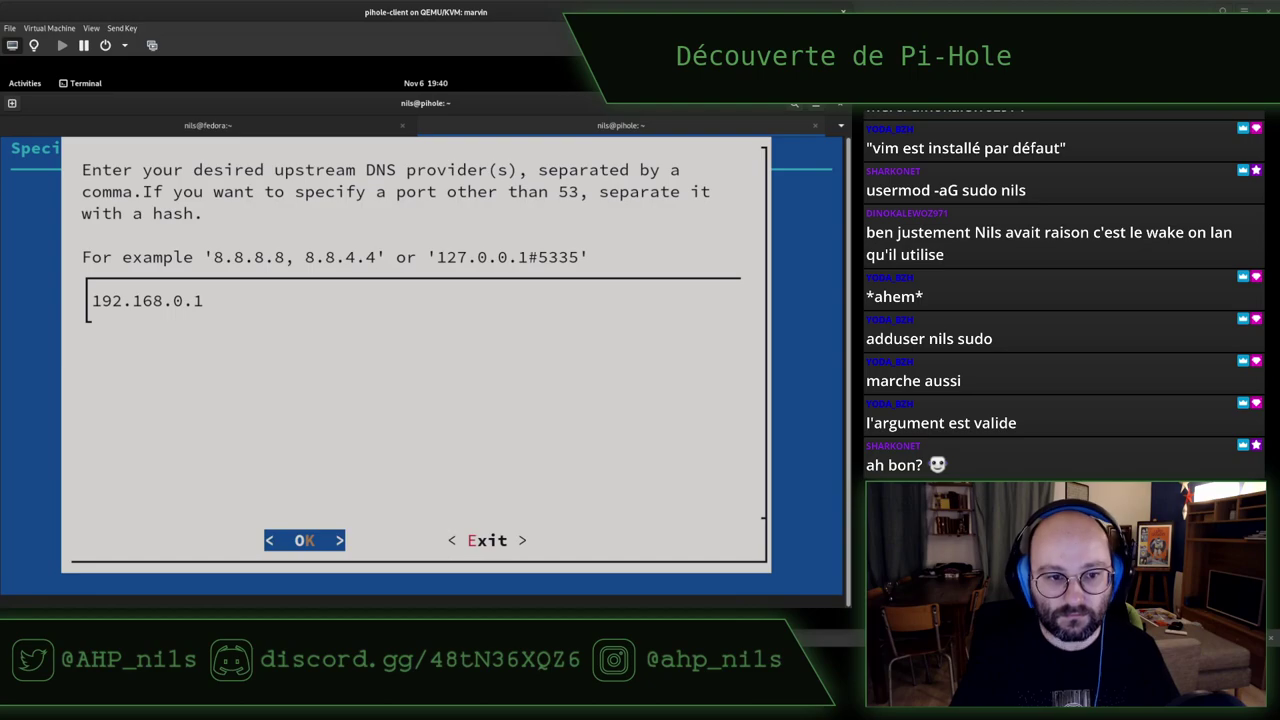
{"action": "key", "text": "Return"}
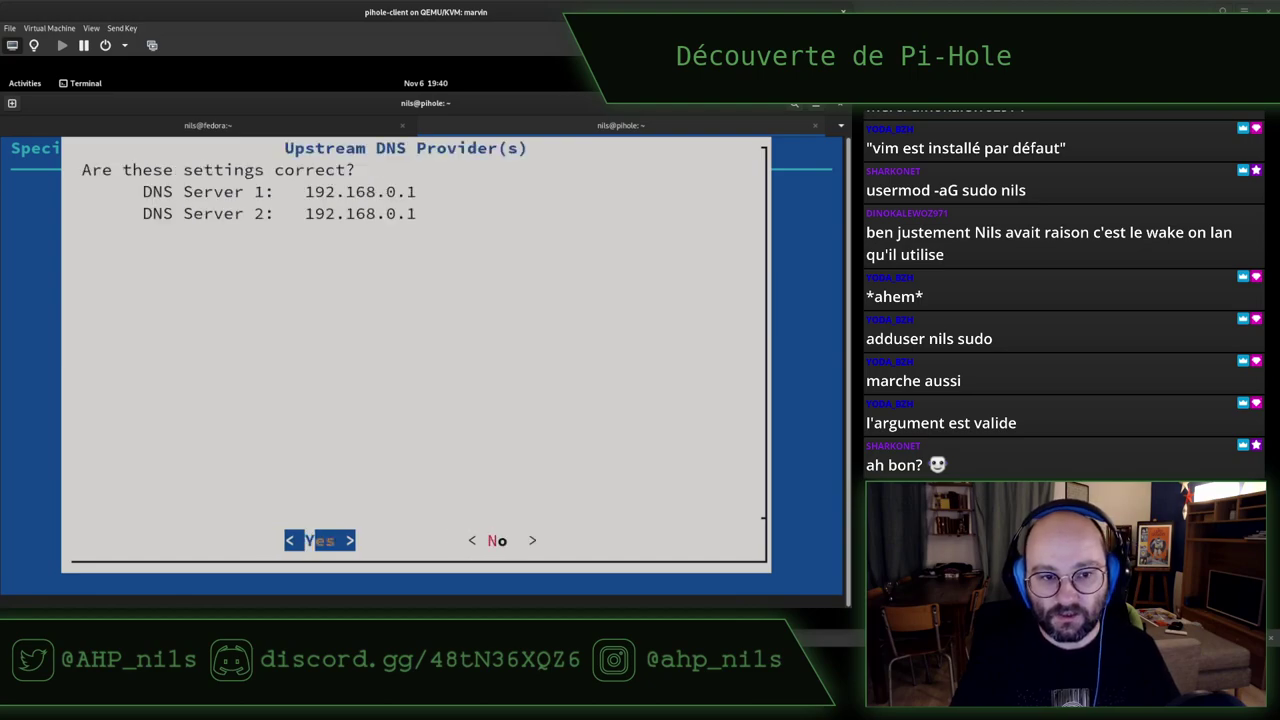
{"action": "key", "text": "Return"}
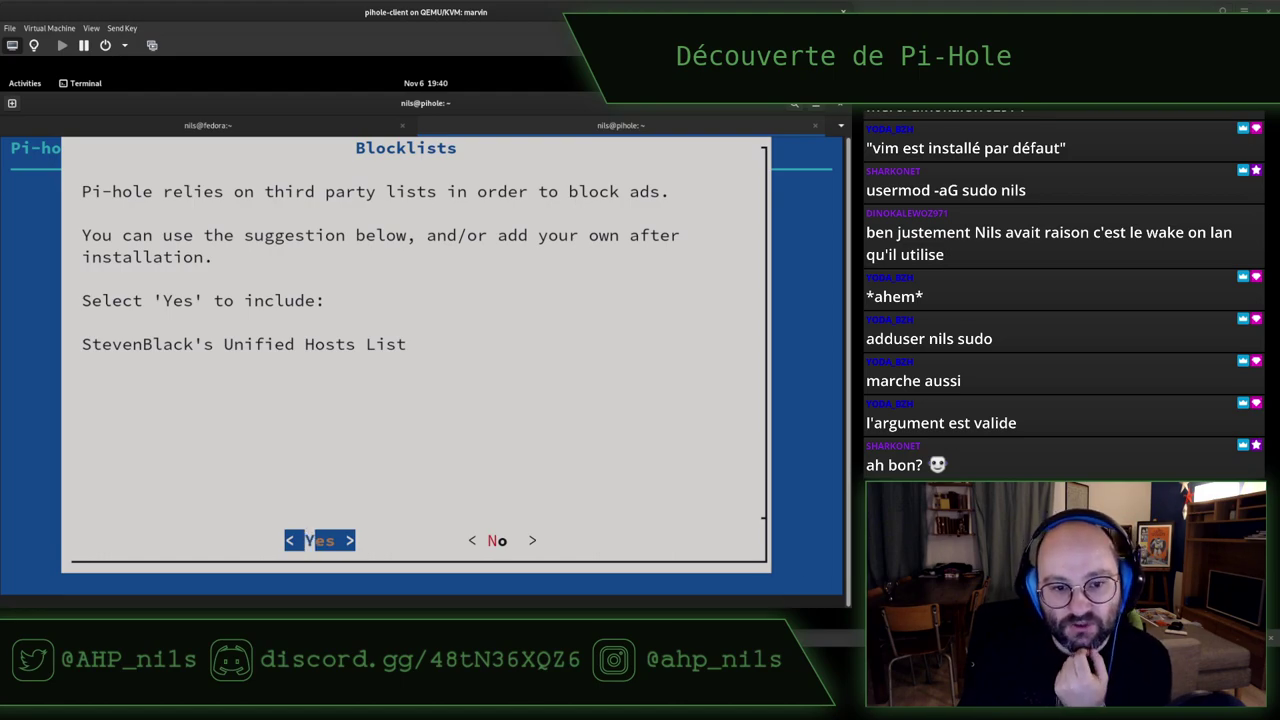
Answer Yes to the StevenBlack blocklist, Admin Web Interface, lighttpd web server and query logging
{"action": "key", "text": "Return"}
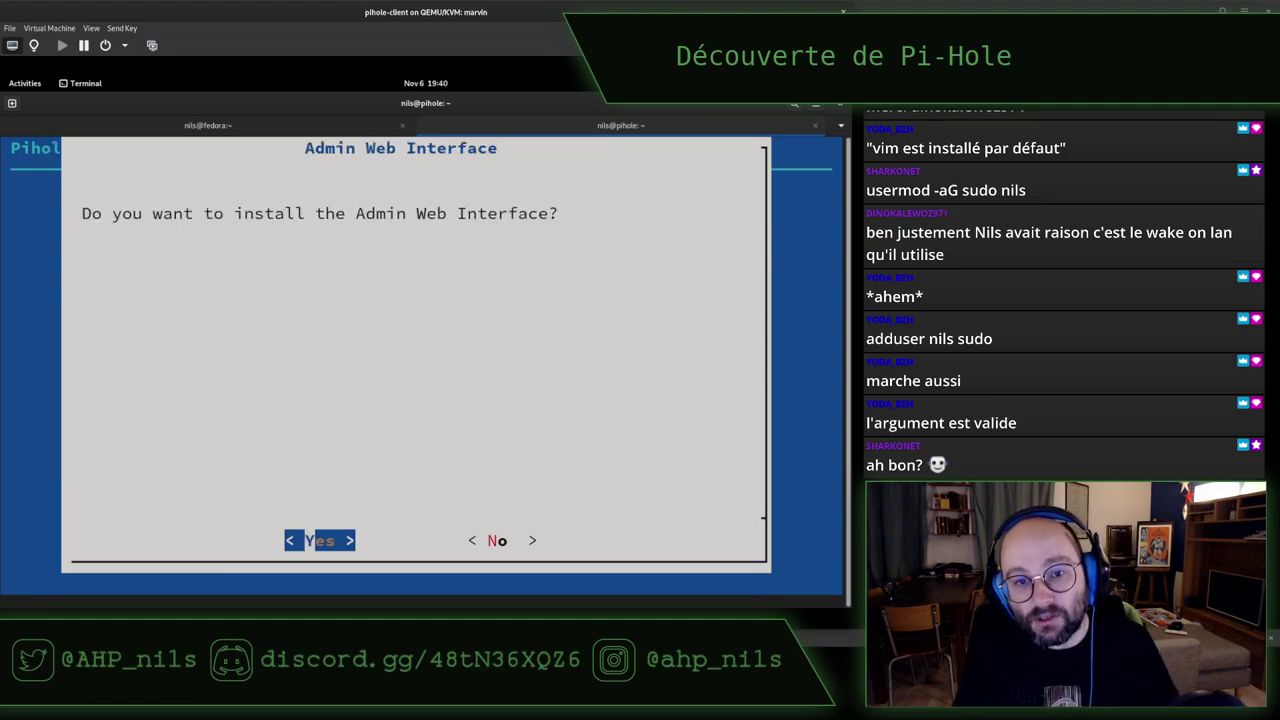
{"action": "key", "text": "Return"}
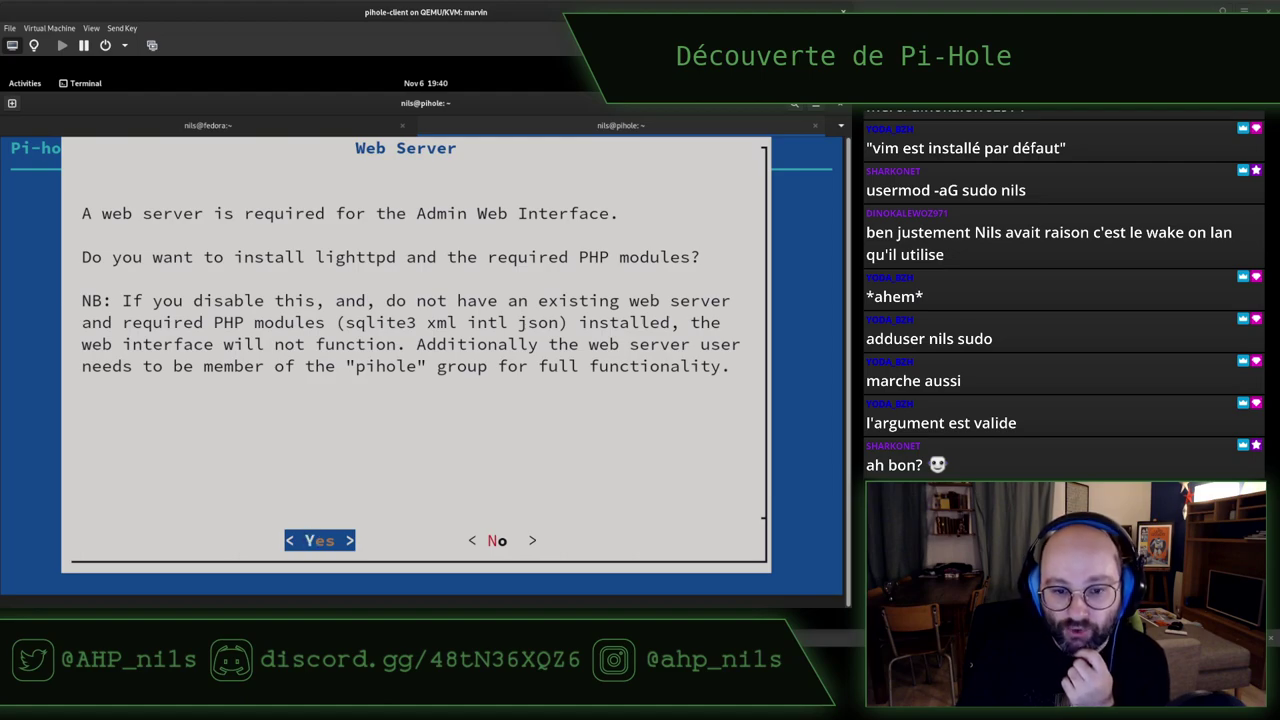
{"action": "key", "text": "Return"}
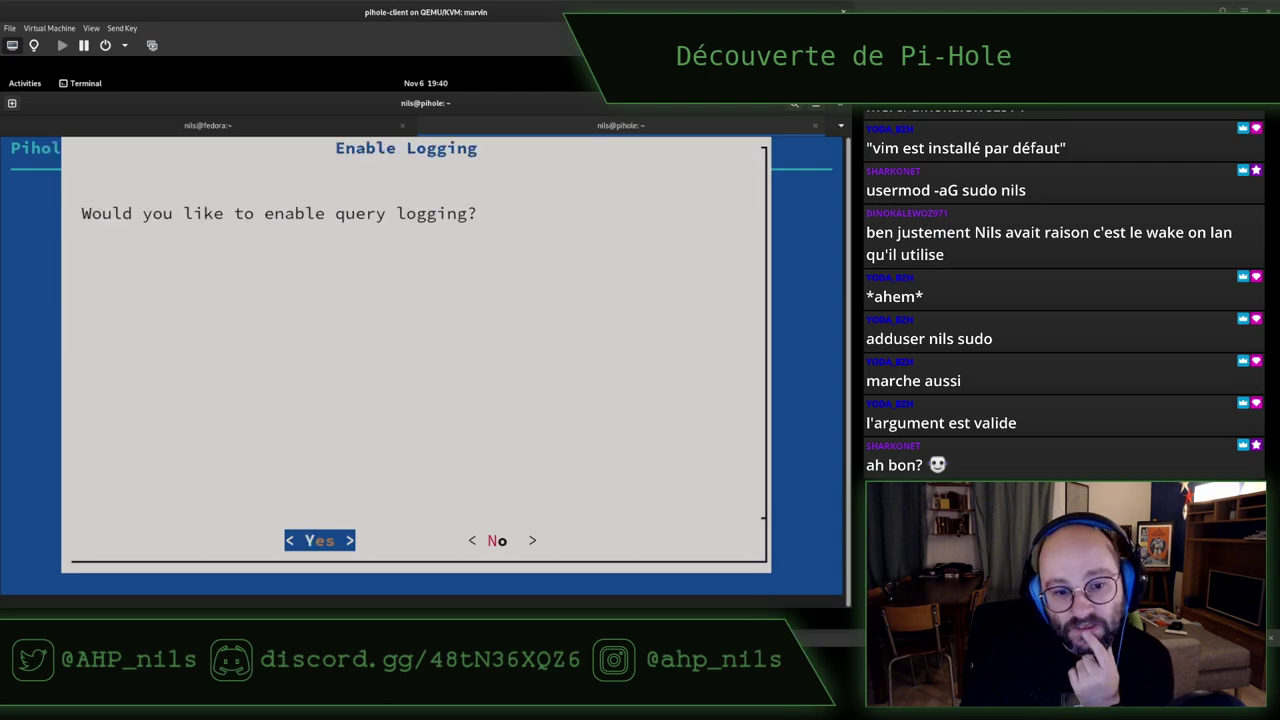
{"action": "key", "text": "Return"}
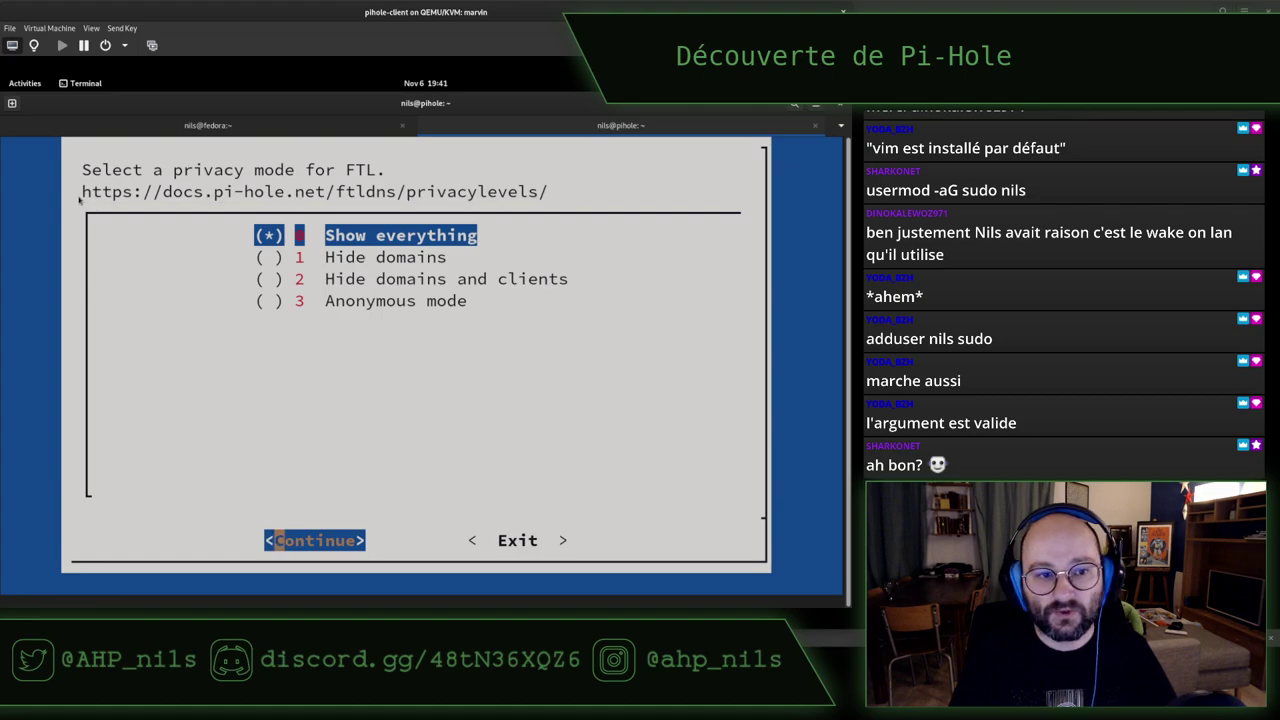
Open the Pi-hole documentation from pi-hole.net's About menu in a new tab and expand FTLDNS
{"action": "key", "text": "alt+Tab"}
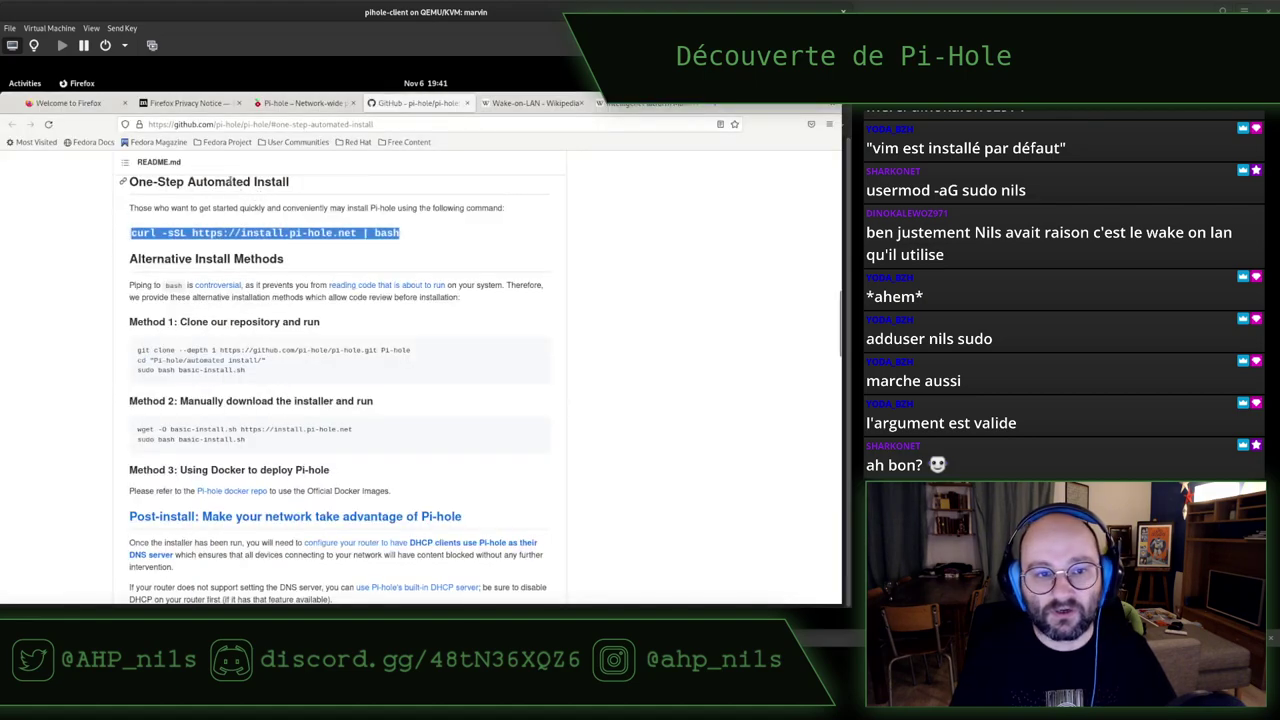
{"action": "left_click", "coordinate": [293, 104]}
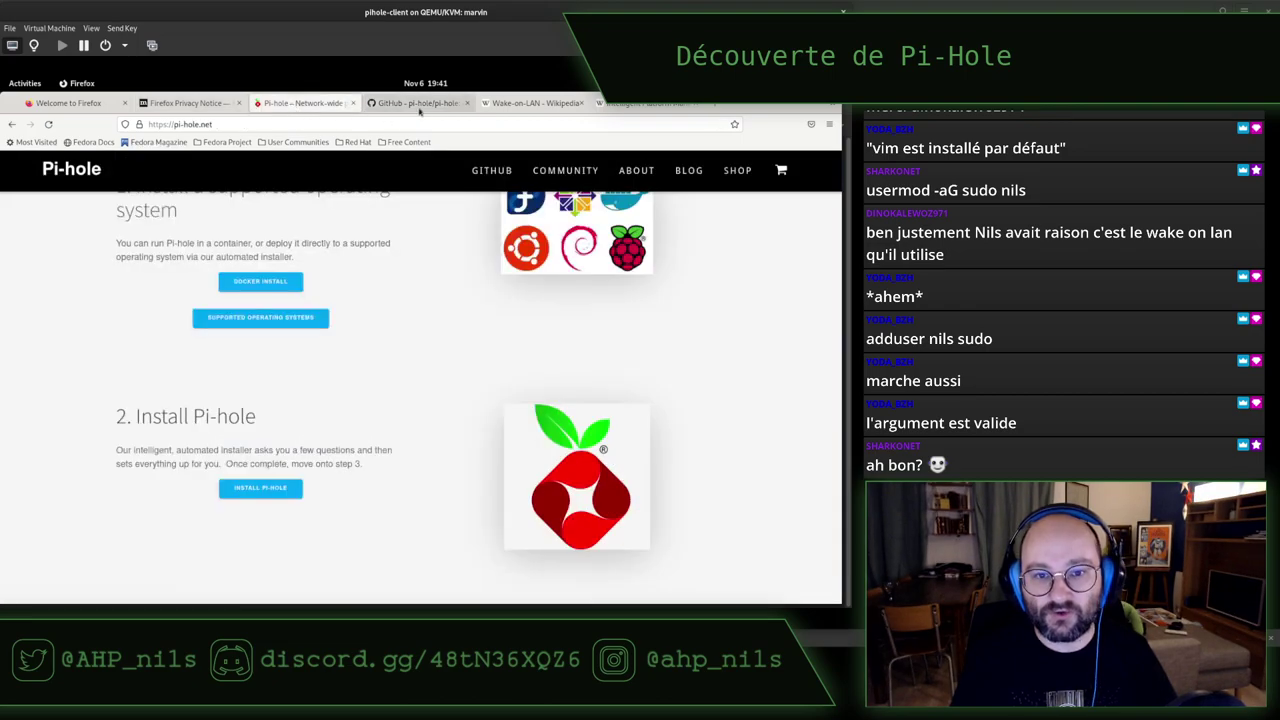
{"action": "scroll", "coordinate": [358, 190], "scroll_direction": "up", "scroll_amount": 3}
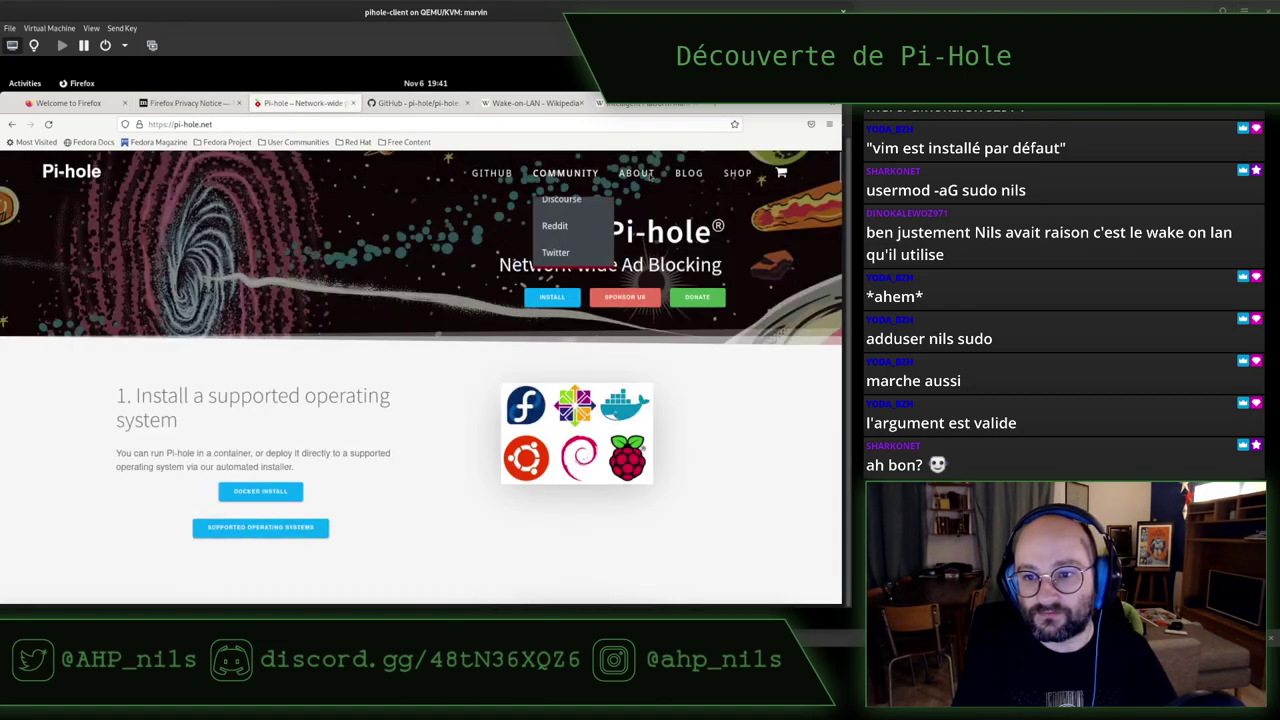
{"action": "mouse_move", "coordinate": [489, 174]}
{"action": "mouse_move", "coordinate": [552, 180]}
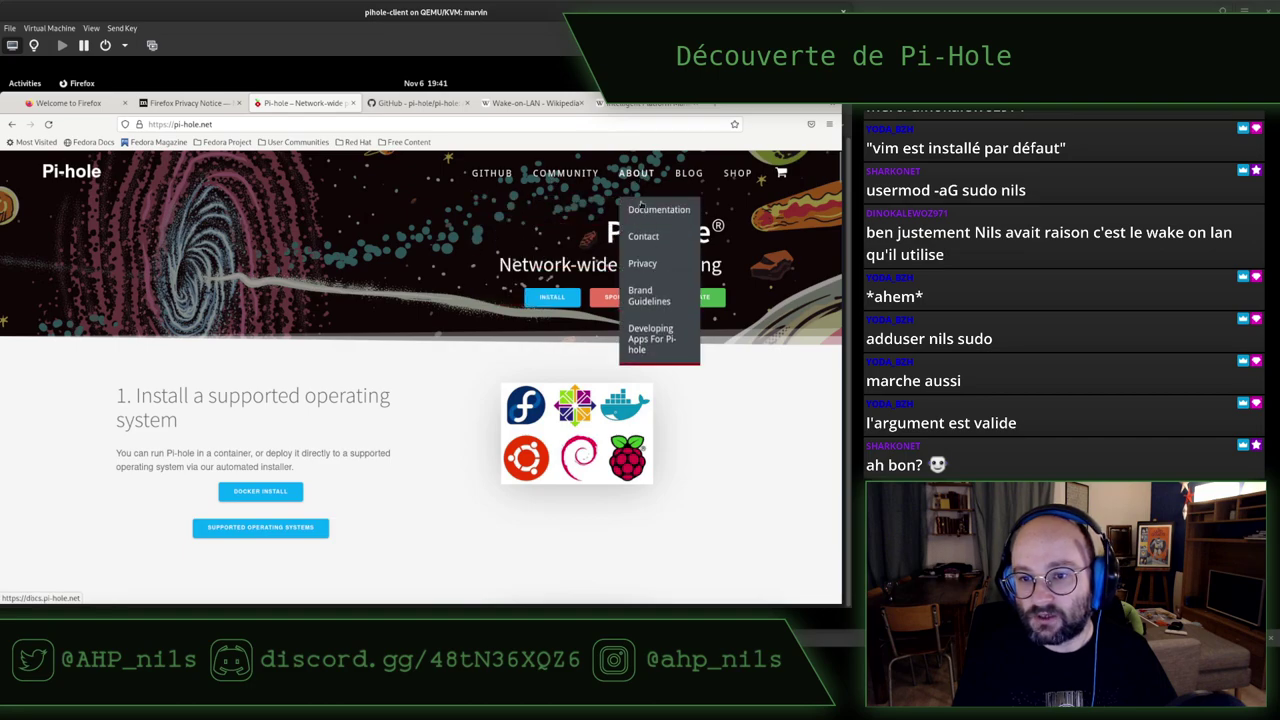
{"action": "left_click", "coordinate": [643, 216]}
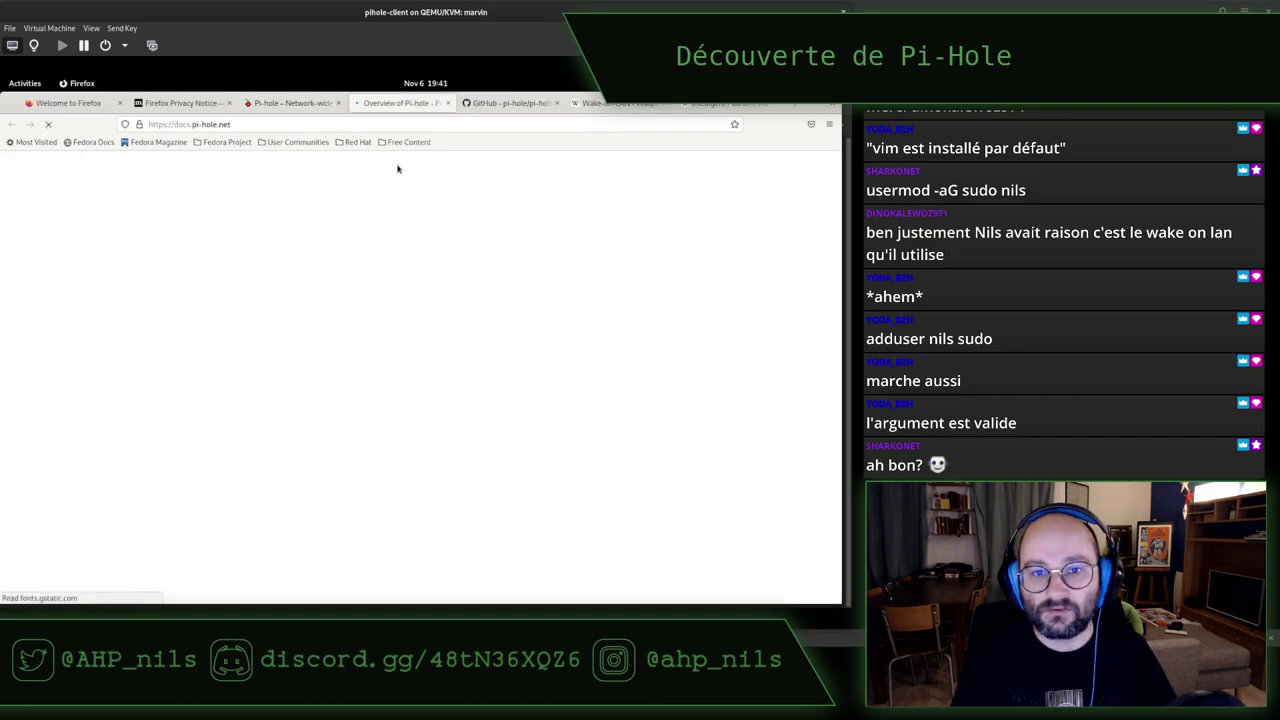
{"action": "key", "text": "alt+Tab"}
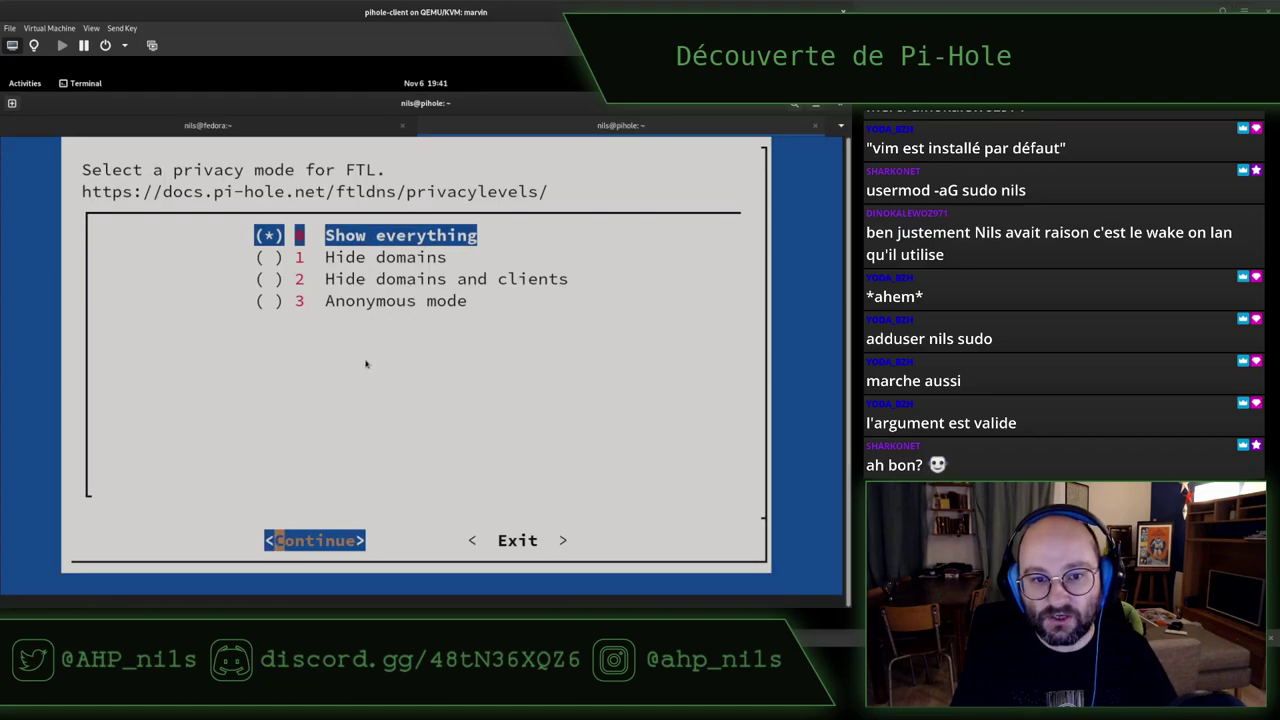
{"action": "key", "text": "alt+Tab"}
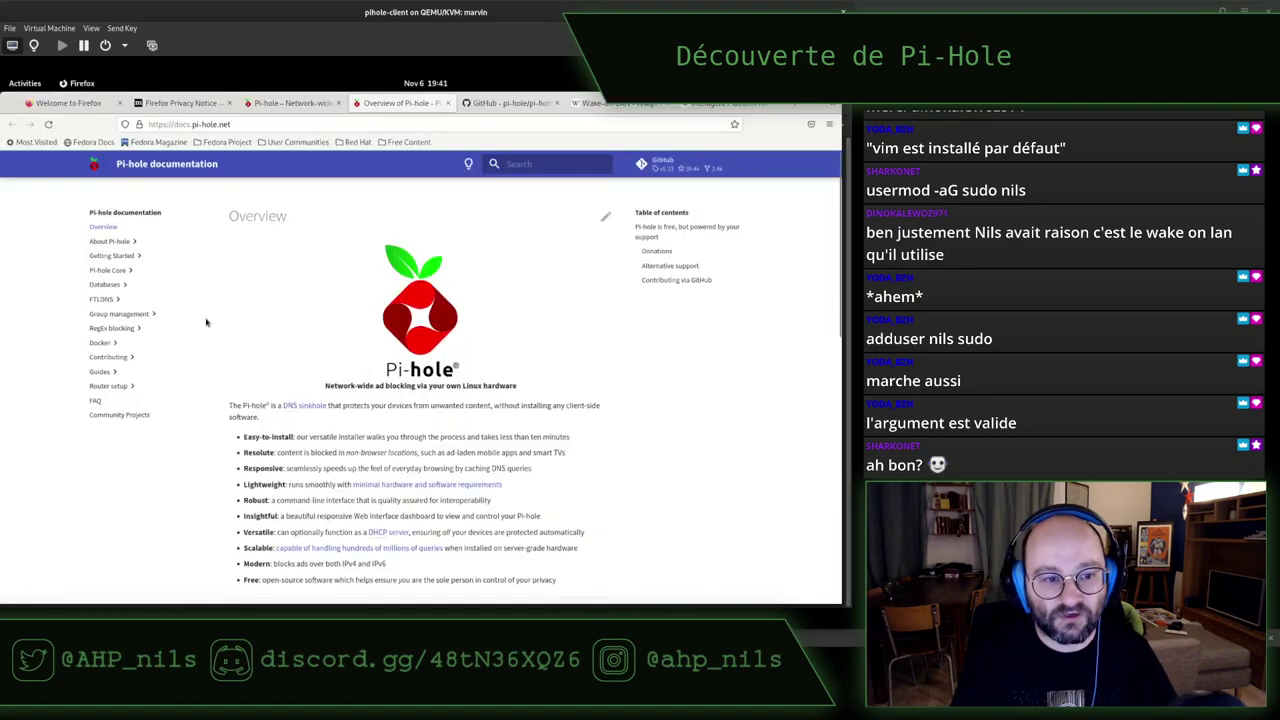
{"action": "left_click", "coordinate": [103, 299]}
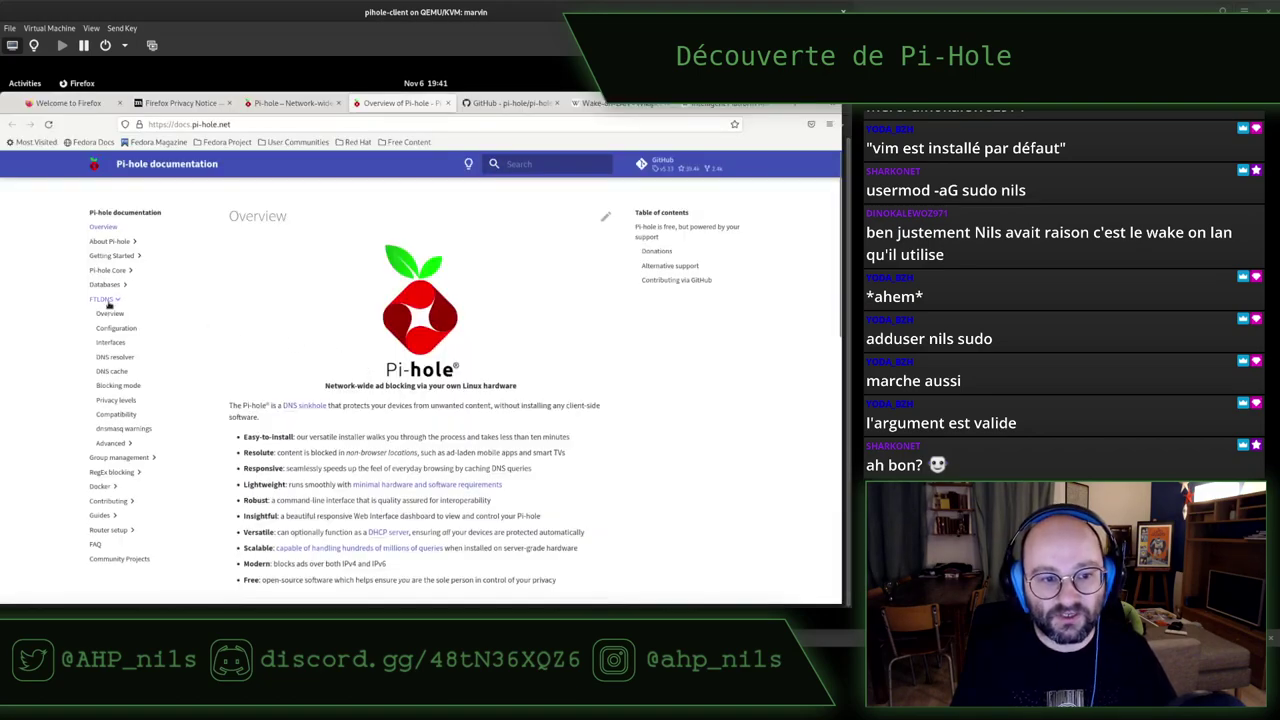
Open the FTLDNS Privacy levels page, zoom in, and read through privacy levels 0 to 3
{"action": "left_click", "coordinate": [110, 400]}
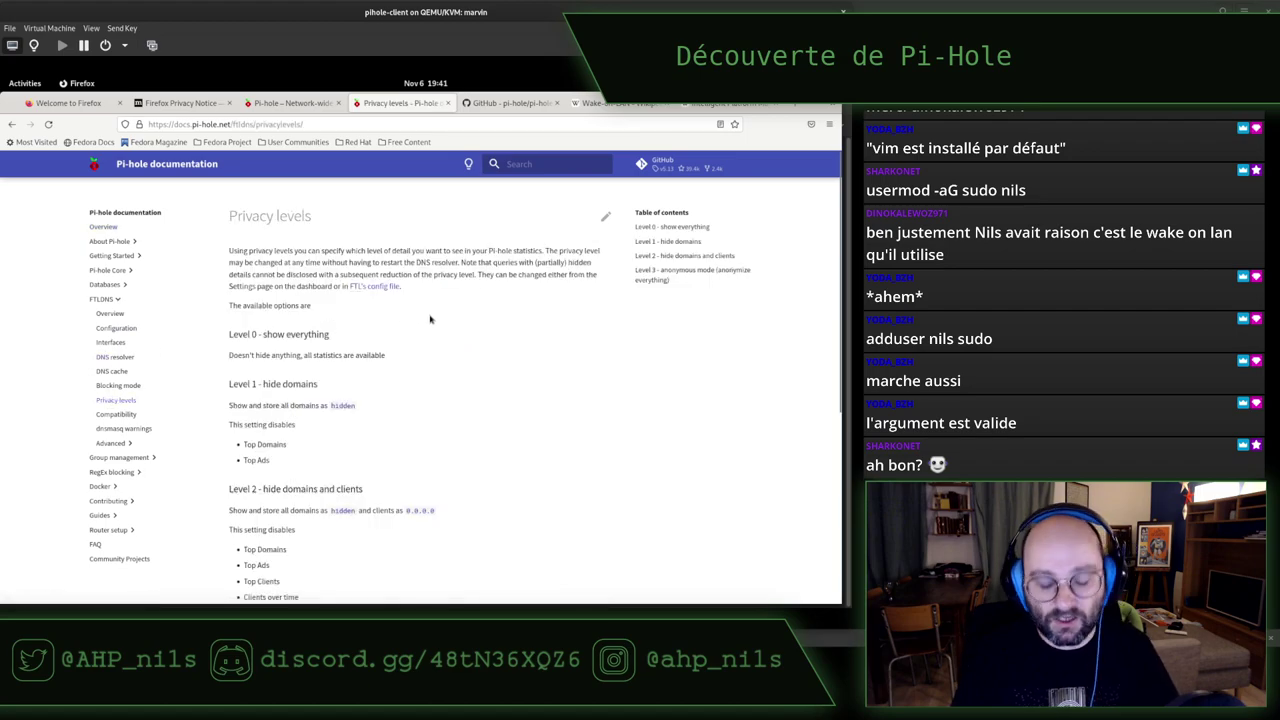
{"action": "key", "text": "ctrl+plus"}
{"action": "key", "text": "ctrl+plus"}
{"action": "key", "text": "ctrl+plus"}
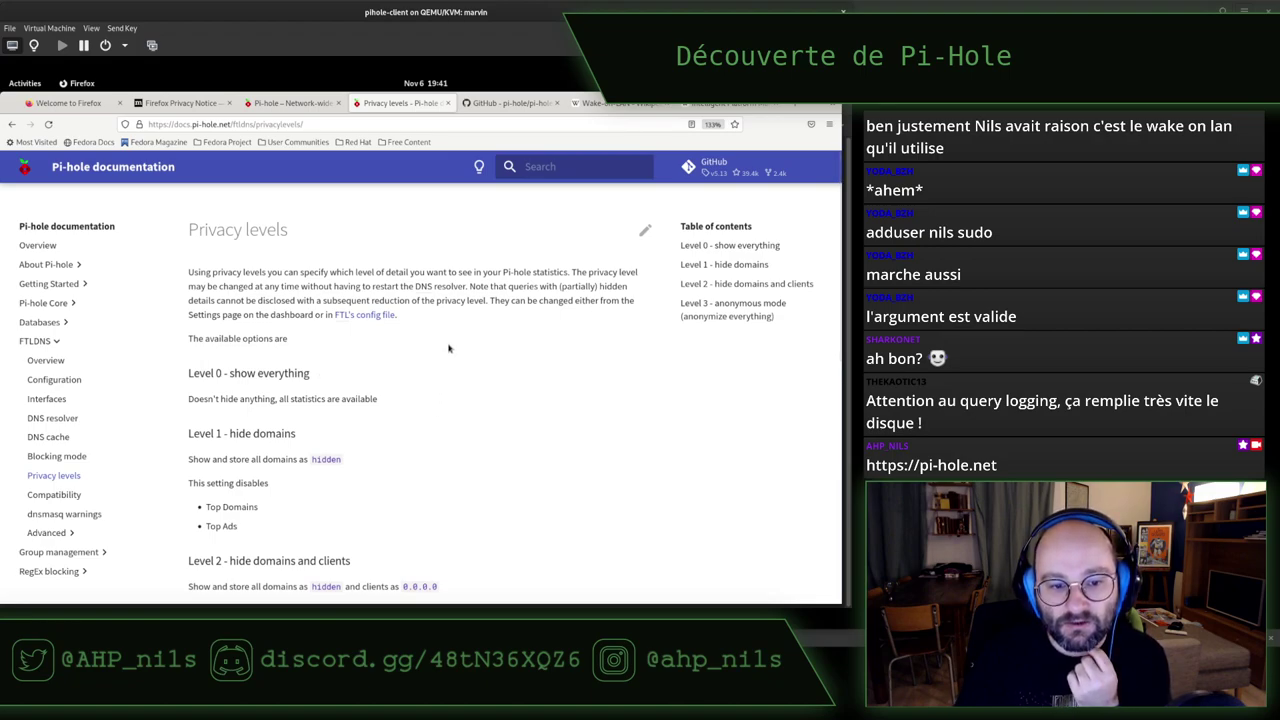
{"action": "left_click_drag", "start_coordinate": [198, 270], "coordinate": [278, 274]}
{"action": "left_click", "coordinate": [278, 275]}
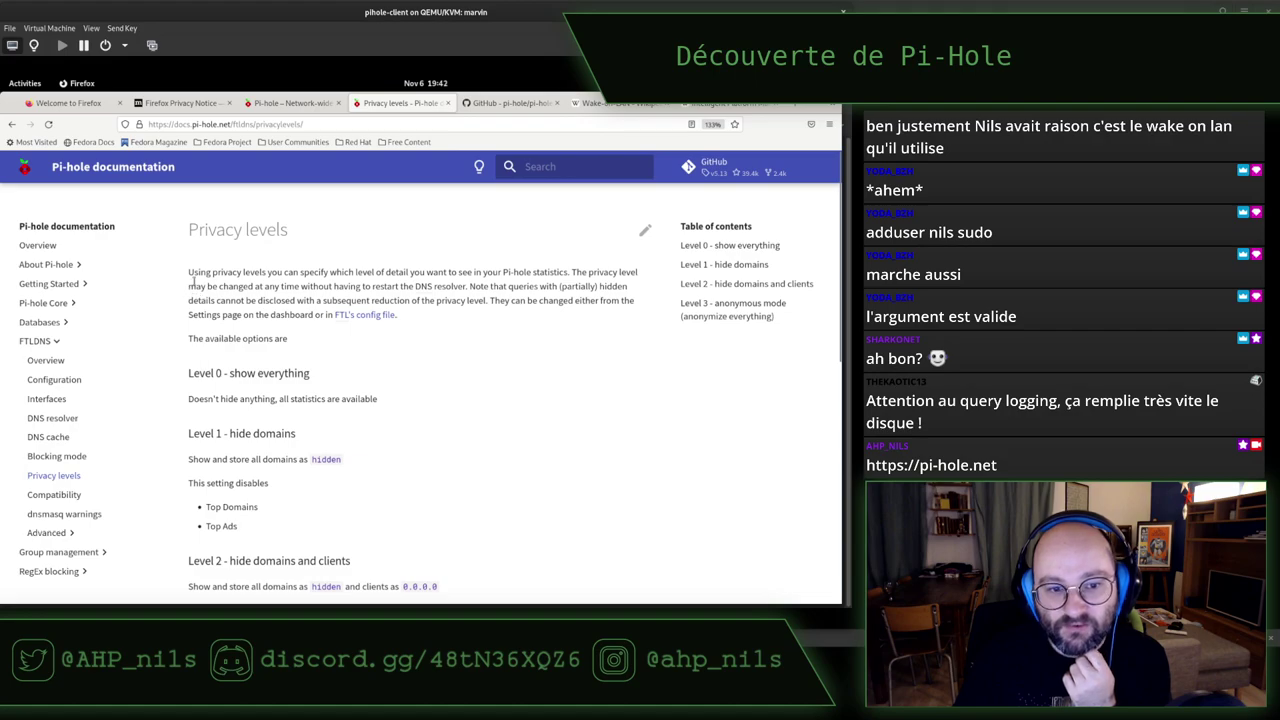
{"action": "left_click_drag", "start_coordinate": [197, 287], "coordinate": [371, 287]}
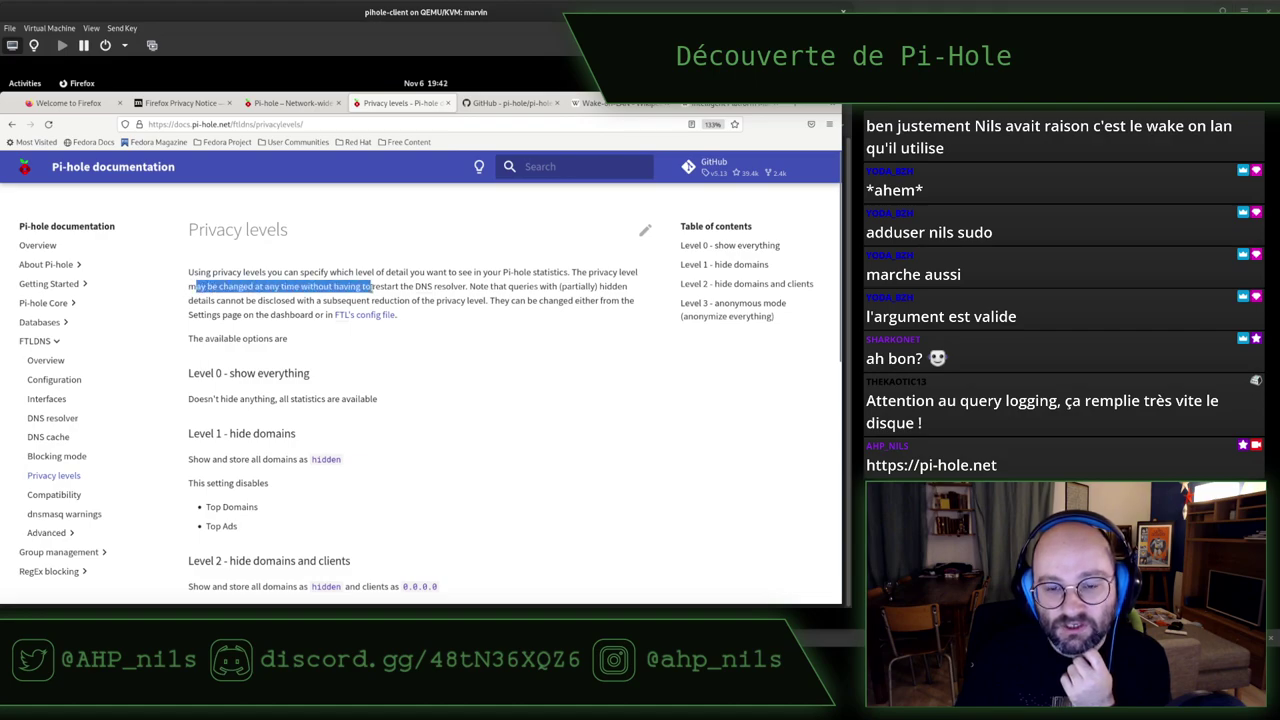
{"action": "left_click", "coordinate": [370, 288]}
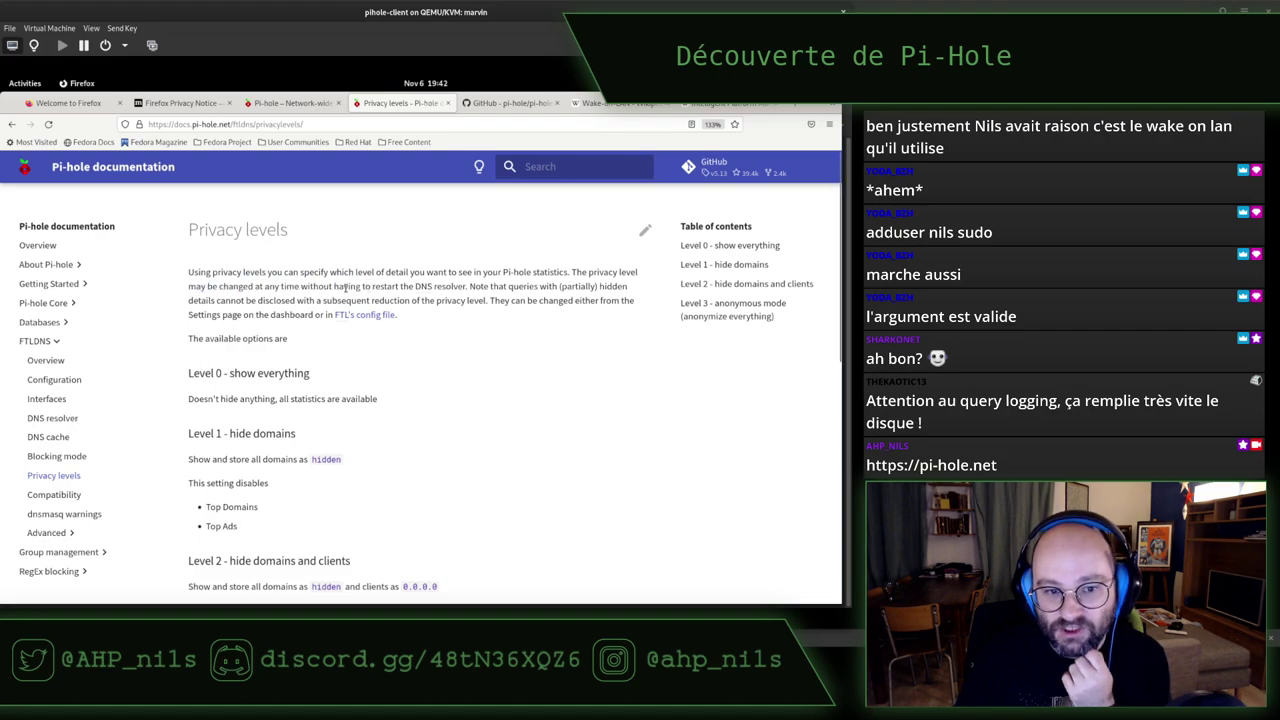
{"action": "left_click_drag", "start_coordinate": [199, 300], "coordinate": [485, 305]}
{"action": "triple_click", "coordinate": [484, 305]}
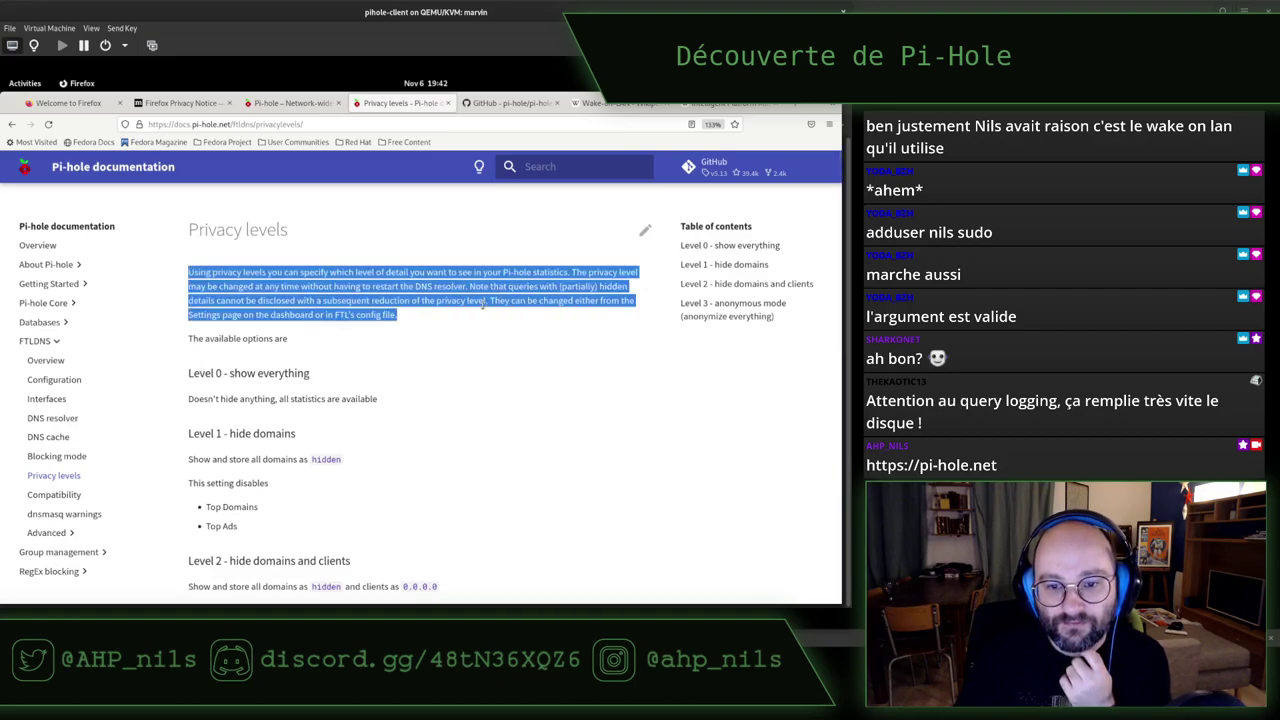
{"action": "left_click", "coordinate": [483, 307]}
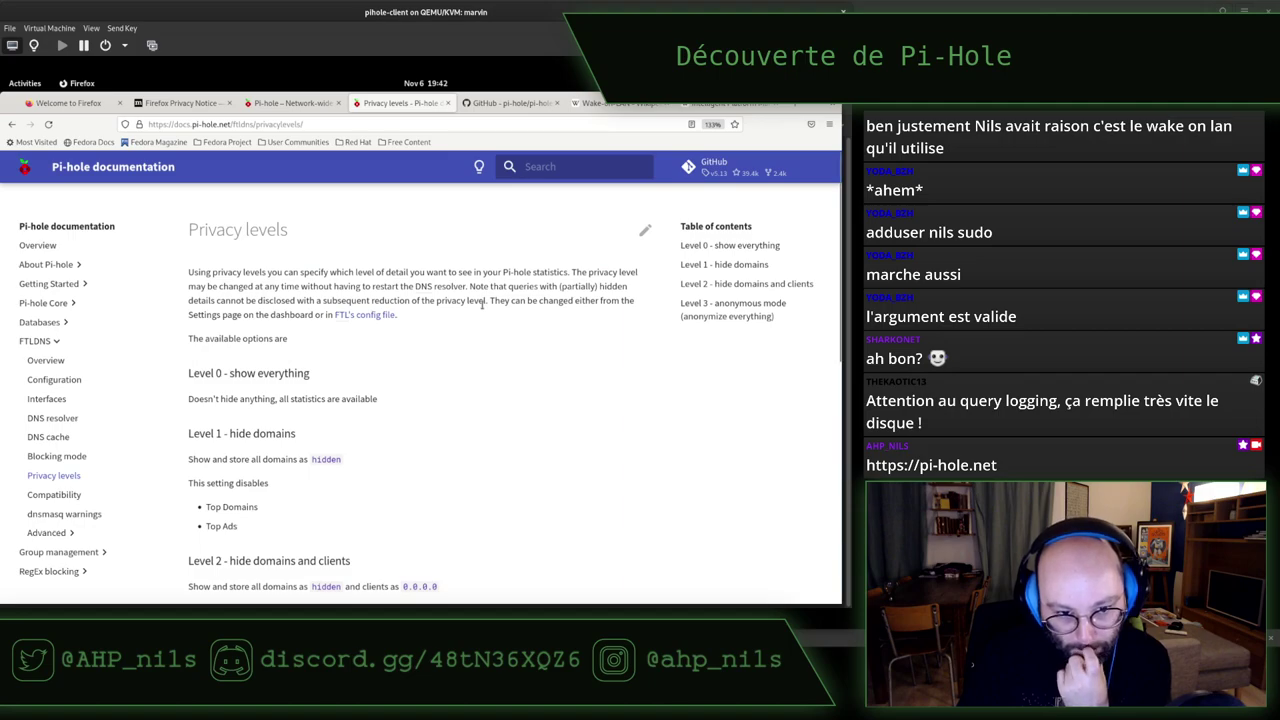
{"action": "scroll", "coordinate": [478, 310], "scroll_direction": "down", "scroll_amount": 3}
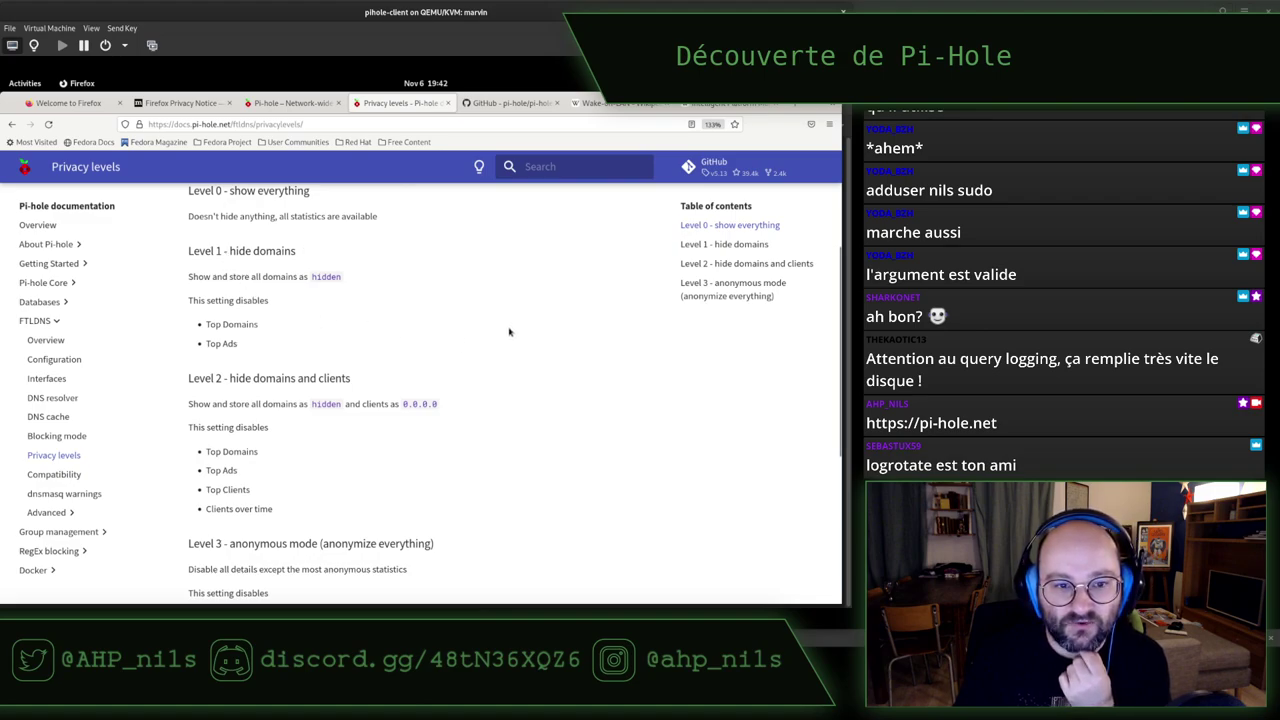
{"action": "scroll", "coordinate": [509, 332], "scroll_direction": "up", "scroll_amount": 2}
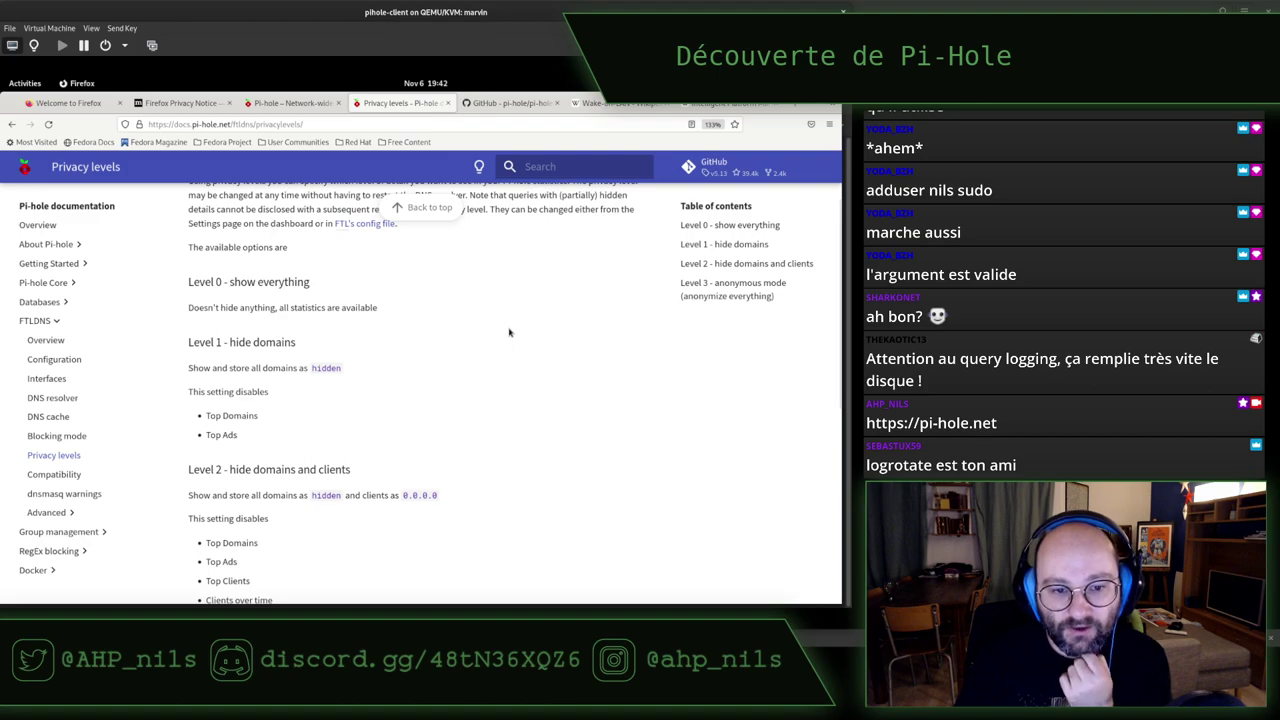
{"action": "scroll", "coordinate": [509, 332], "scroll_direction": "down", "scroll_amount": 8}
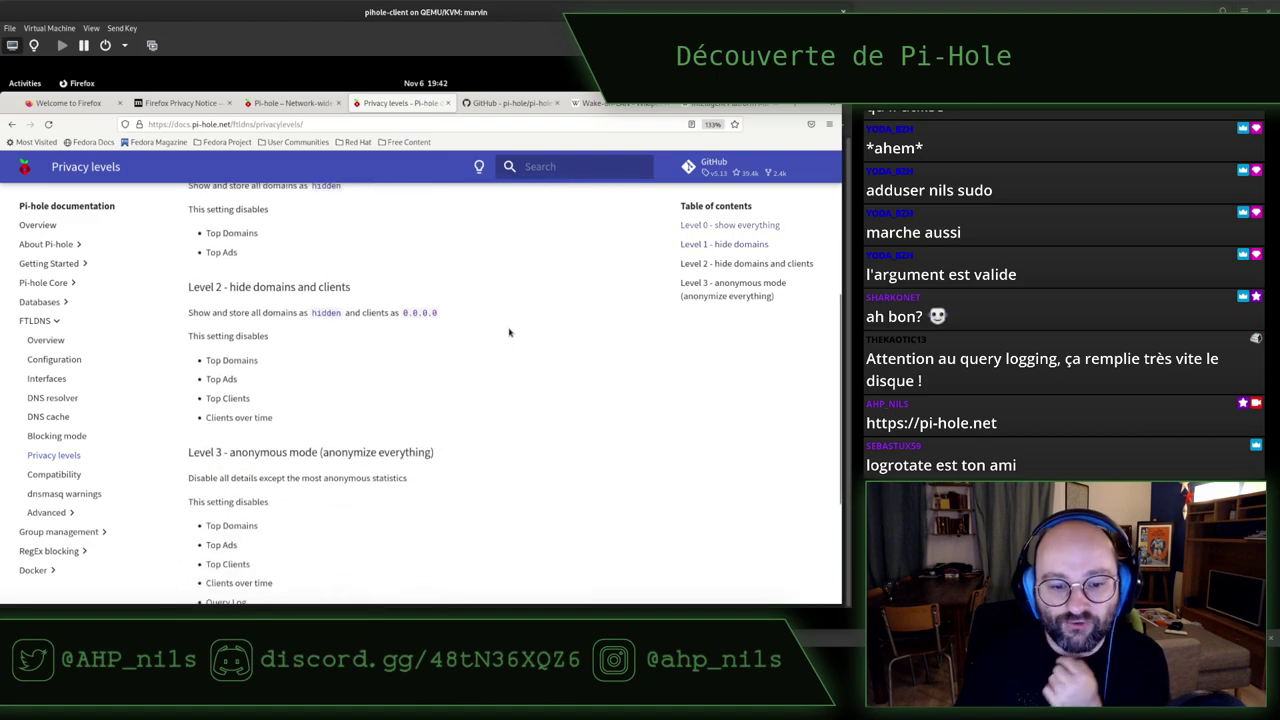
Keep privacy level 0 (Show everything) in the installer's FTL privacy dialog and continue
{"action": "key", "text": "alt+Tab"}
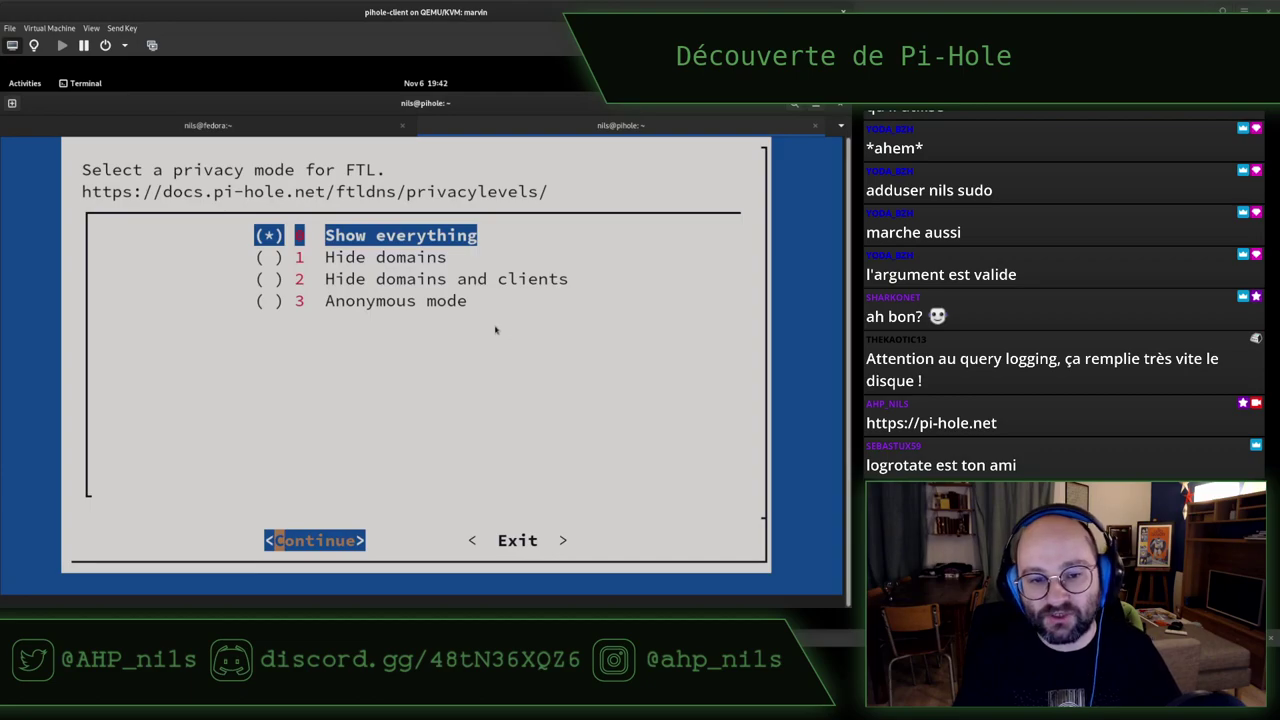
{"action": "key", "text": "Right"}
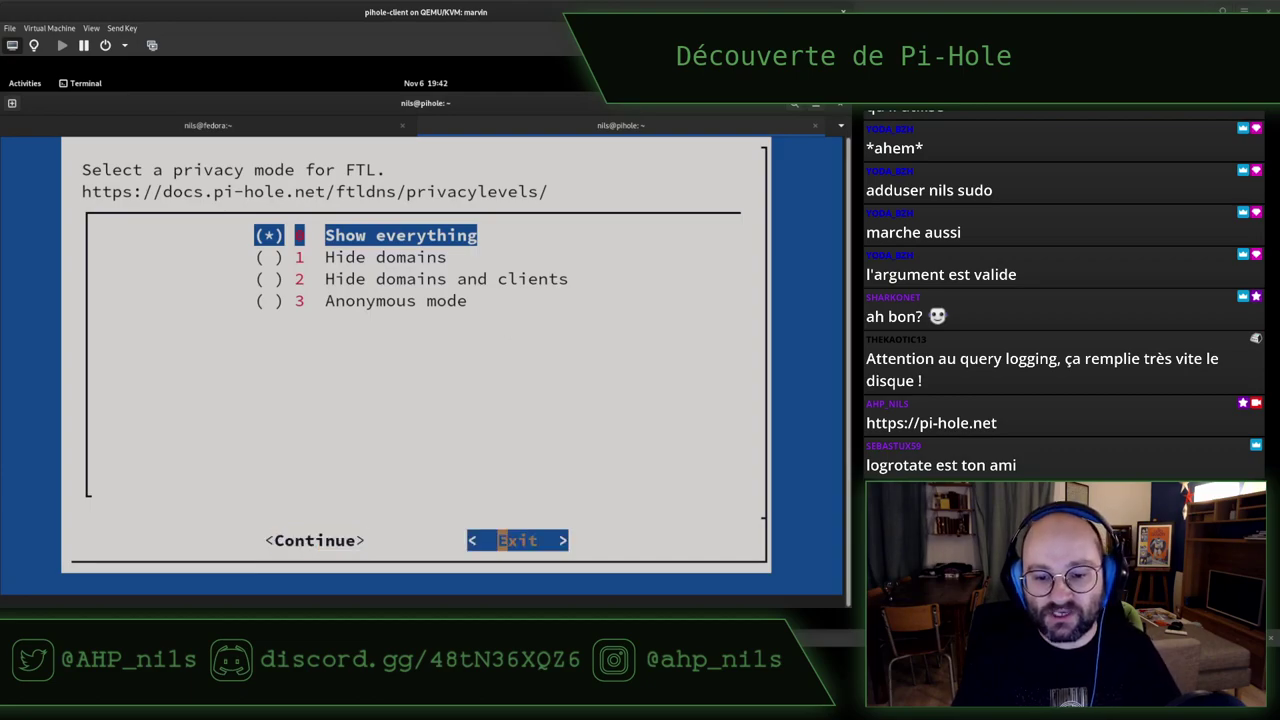
{"action": "key", "text": "Left"}
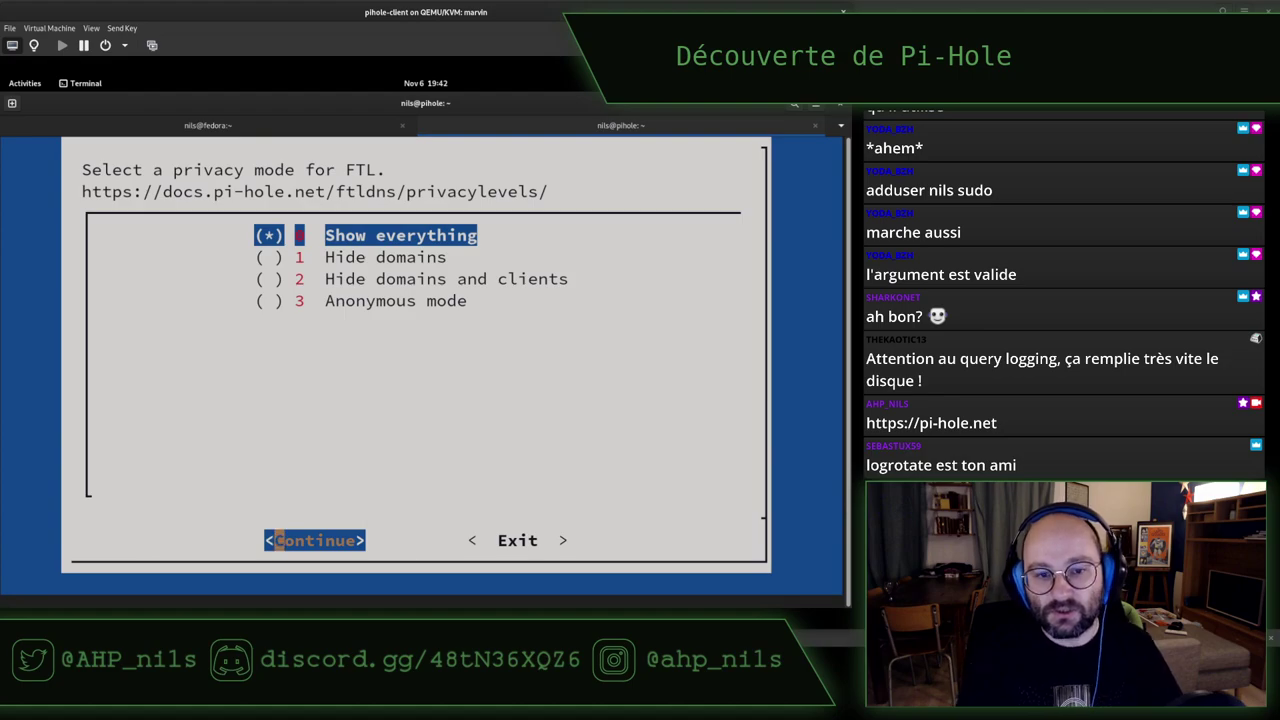
{"action": "key", "text": "Return"}
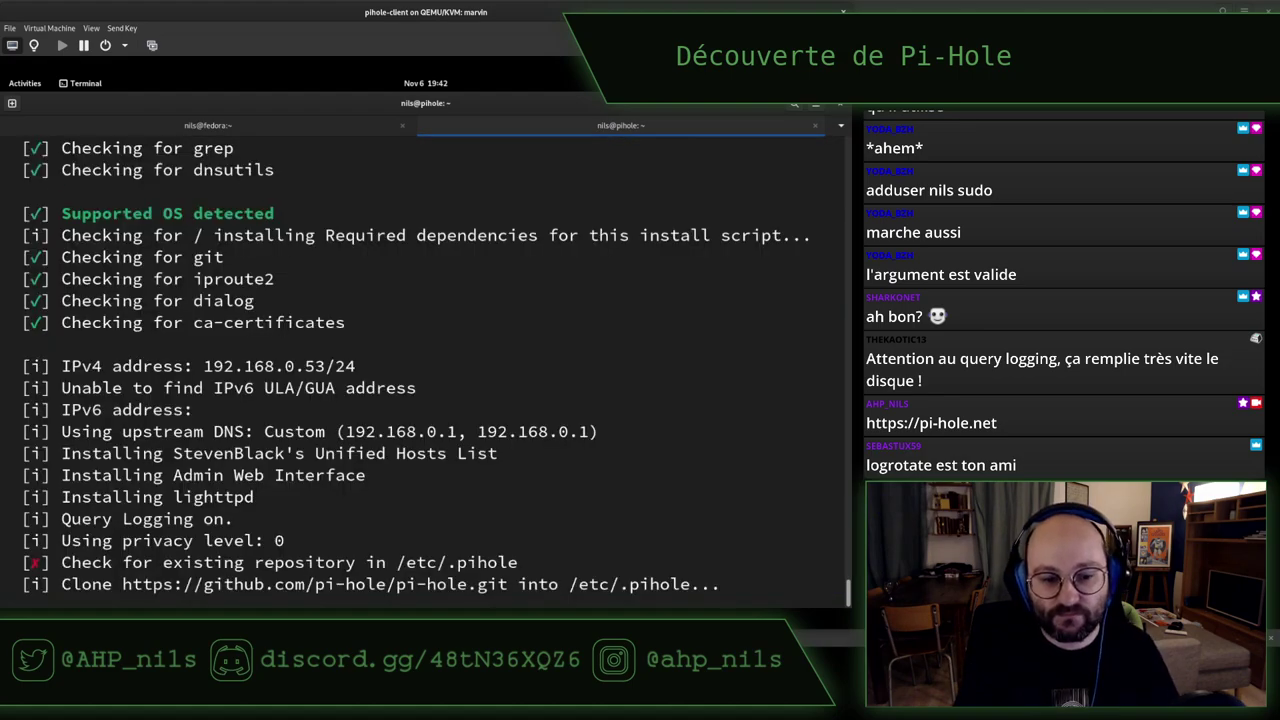
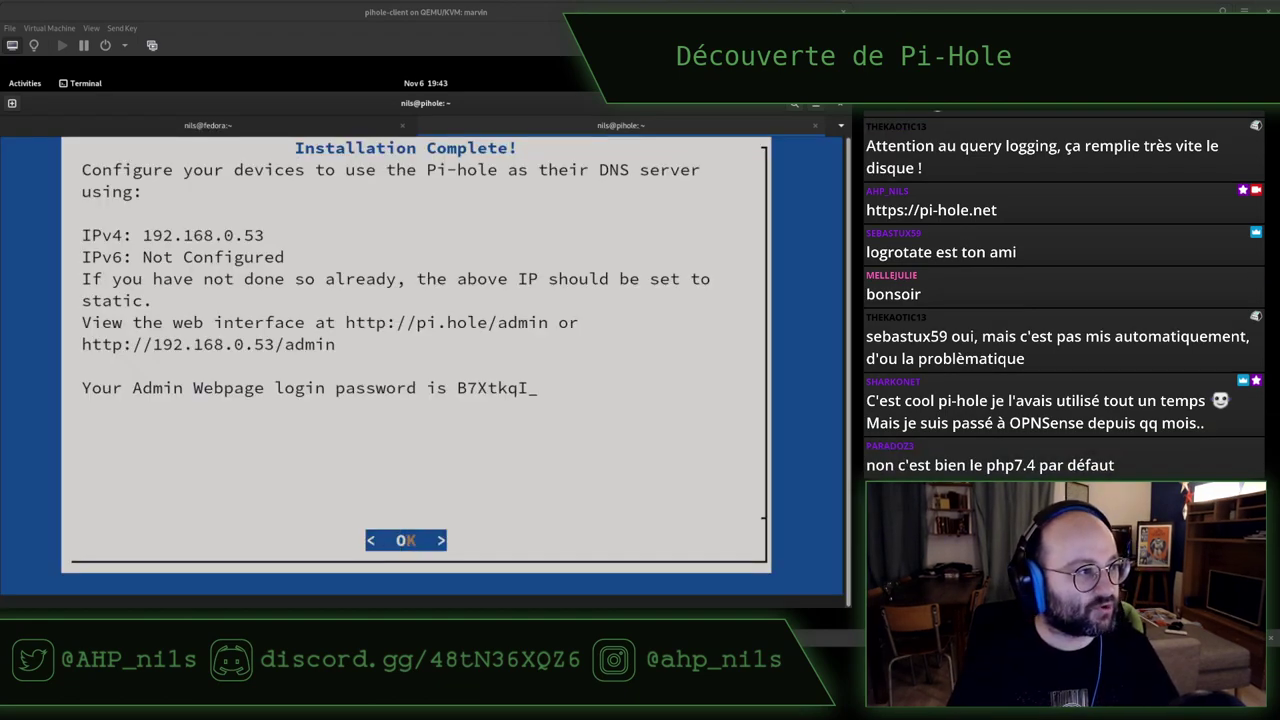
Bring up the Firefox window showing php.net and nudge it slightly into place
{"action": "key", "text": "alt+Tab"}
{"action": "left_click_drag", "start_coordinate": [362, 80], "coordinate": [351, 64]}
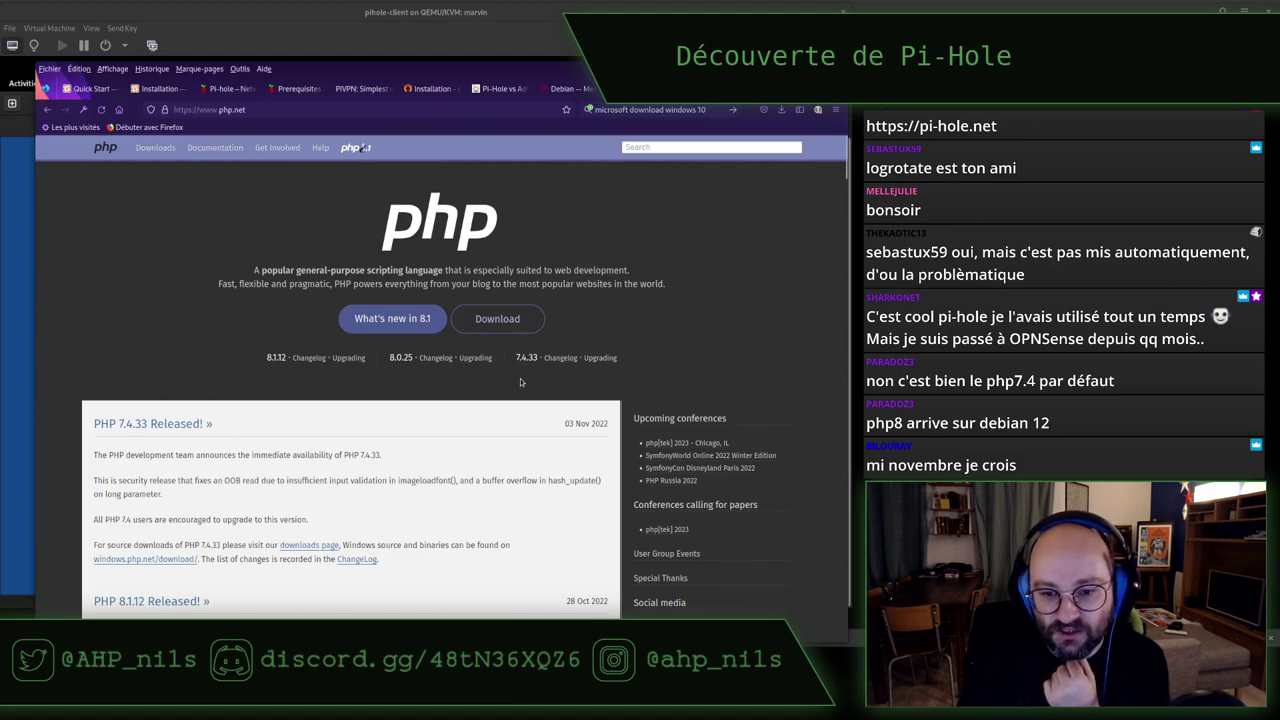
Highlight the PHP 7.4.33 release title and 03 Nov 2022 date, then scroll the news list
{"action": "left_click_drag", "start_coordinate": [577, 420], "coordinate": [562, 425]}
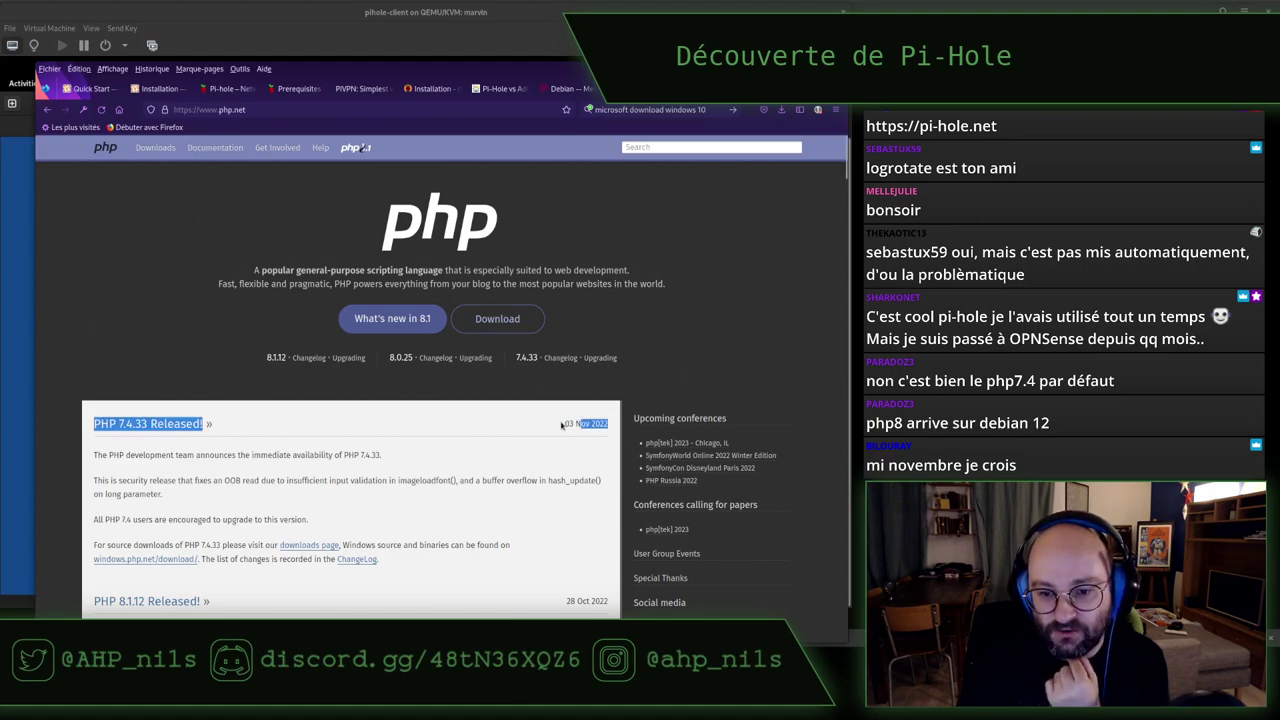
{"action": "left_click", "coordinate": [578, 424]}
{"action": "triple_click", "coordinate": [578, 423]}
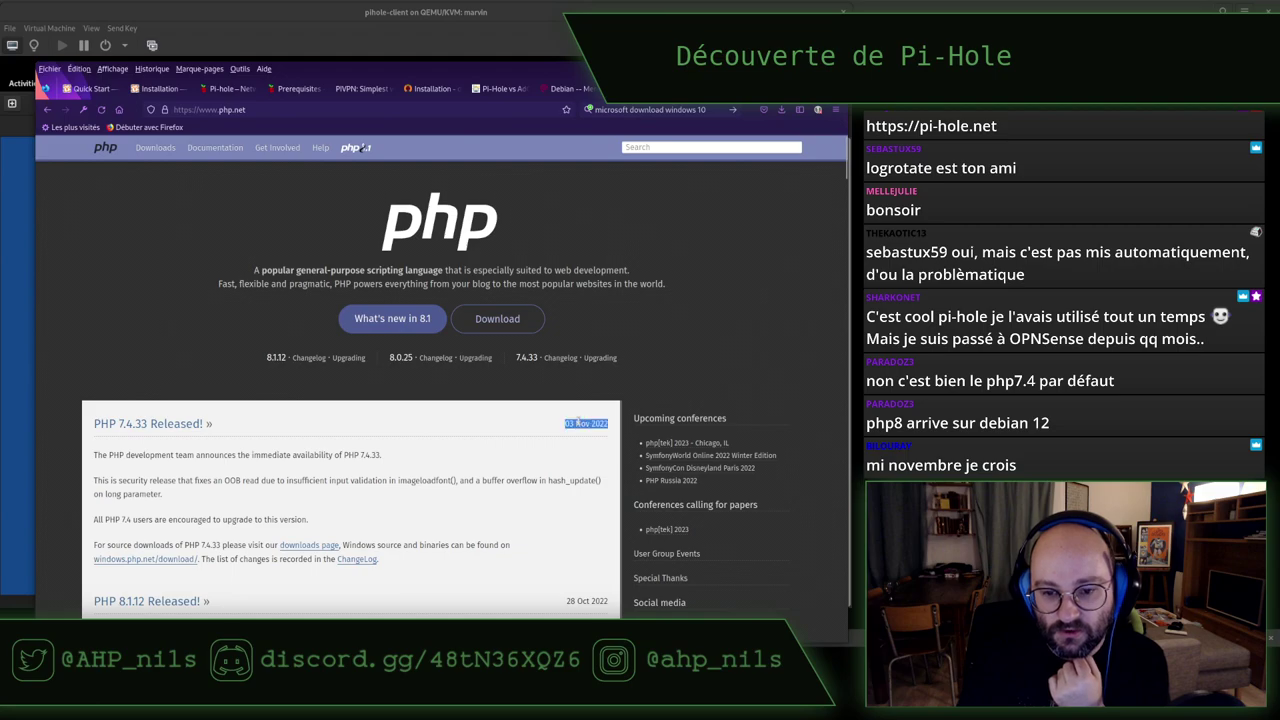
{"action": "left_click", "coordinate": [578, 423]}
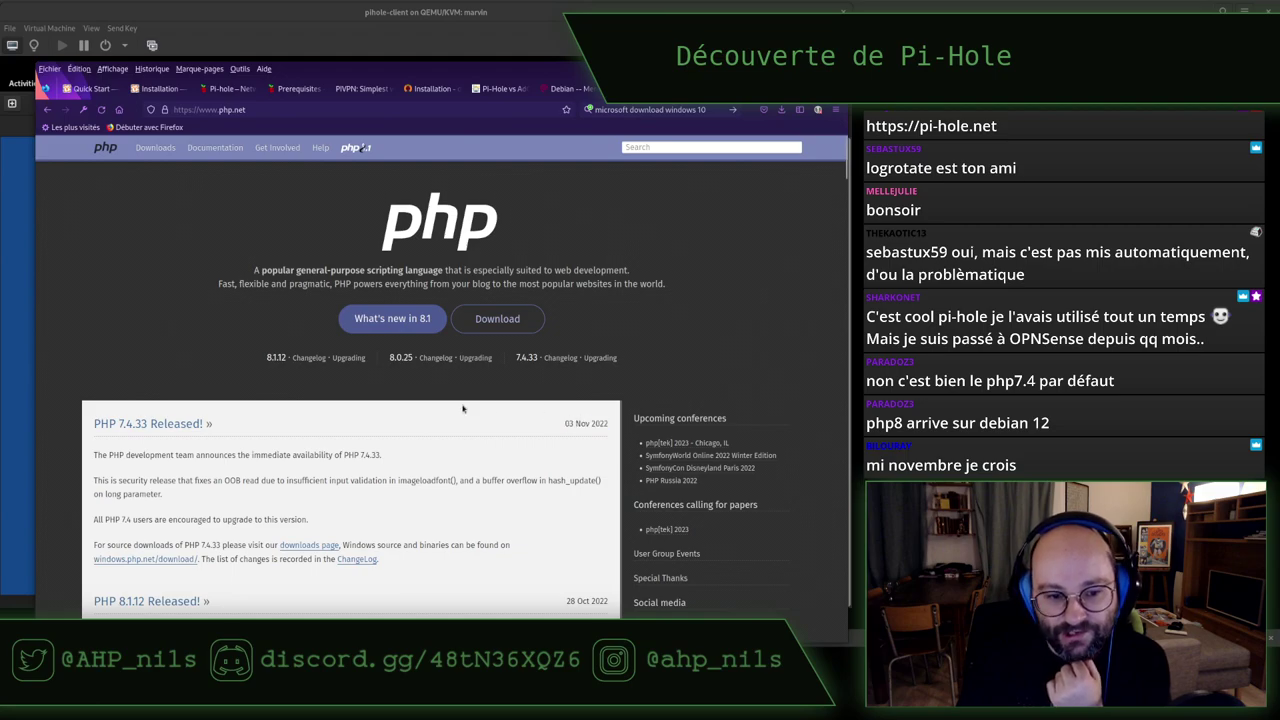
{"action": "scroll", "coordinate": [463, 408], "scroll_direction": "down", "scroll_amount": 2}
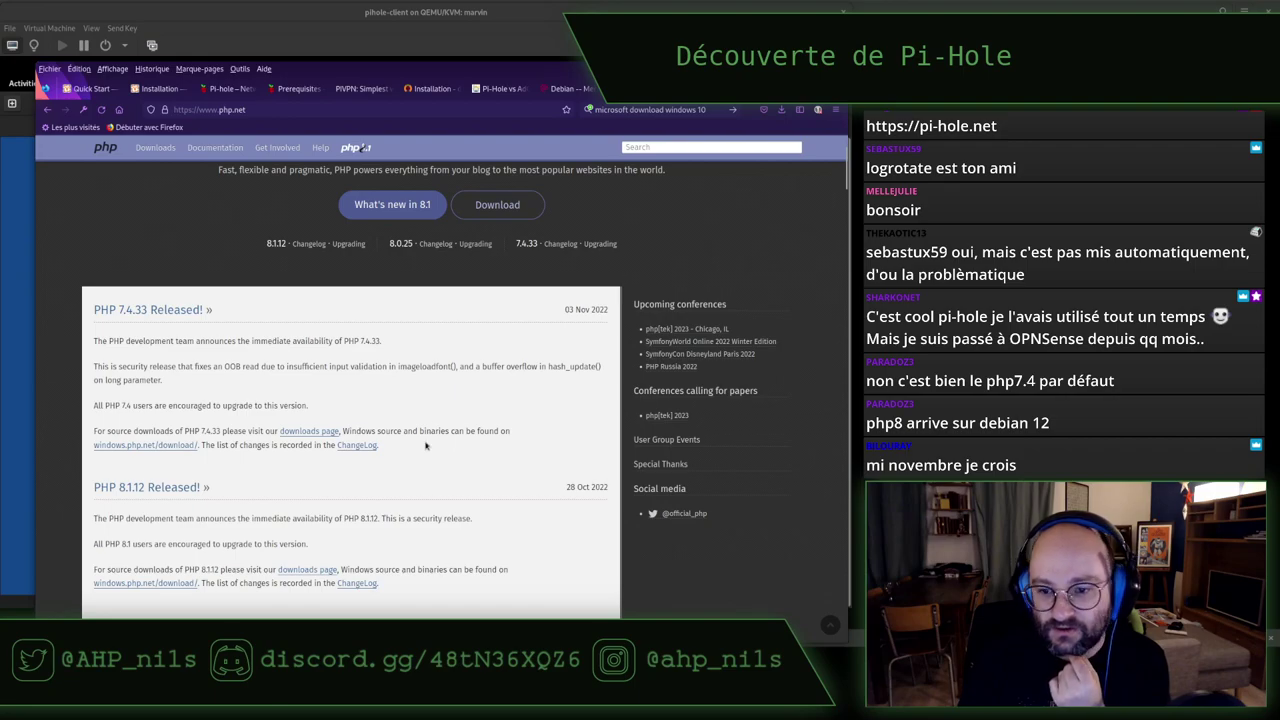
{"action": "scroll", "coordinate": [463, 453], "scroll_direction": "up", "scroll_amount": 2}
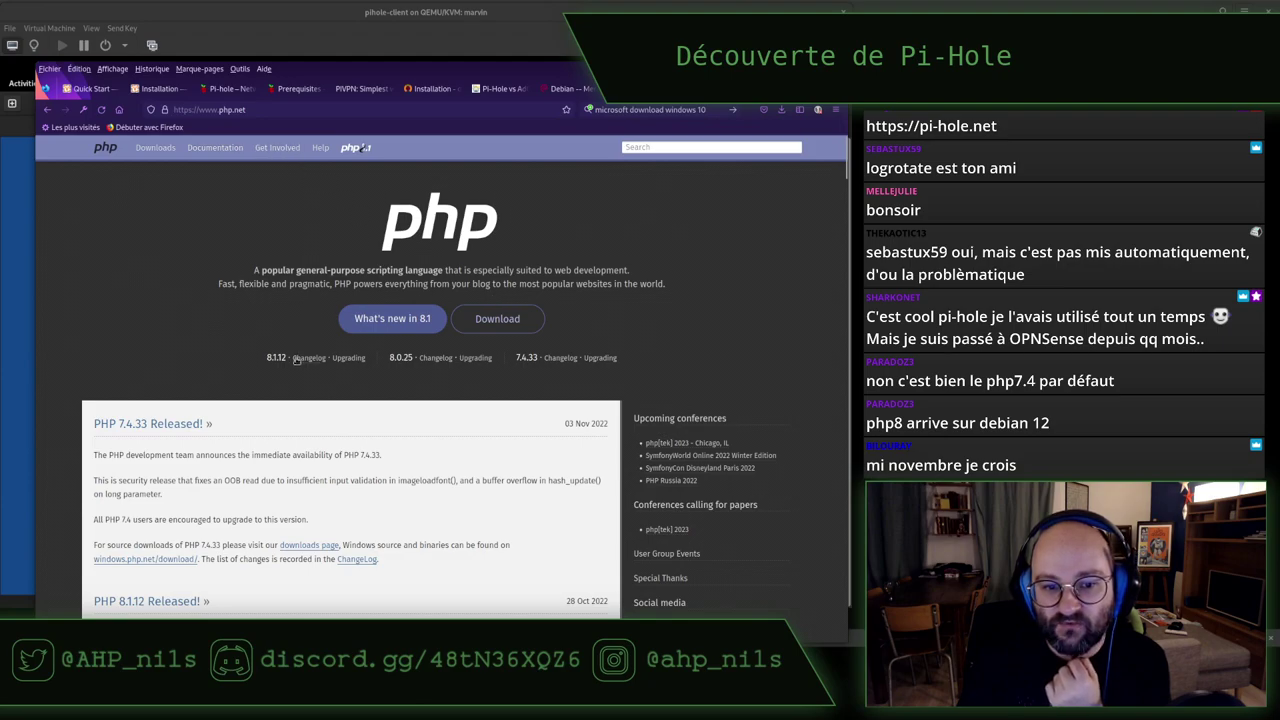
Select the 8.1.12 and 8.0.25 version lines, scroll the page, and return to the VM terminal
{"action": "left_click_drag", "start_coordinate": [268, 357], "coordinate": [649, 368]}
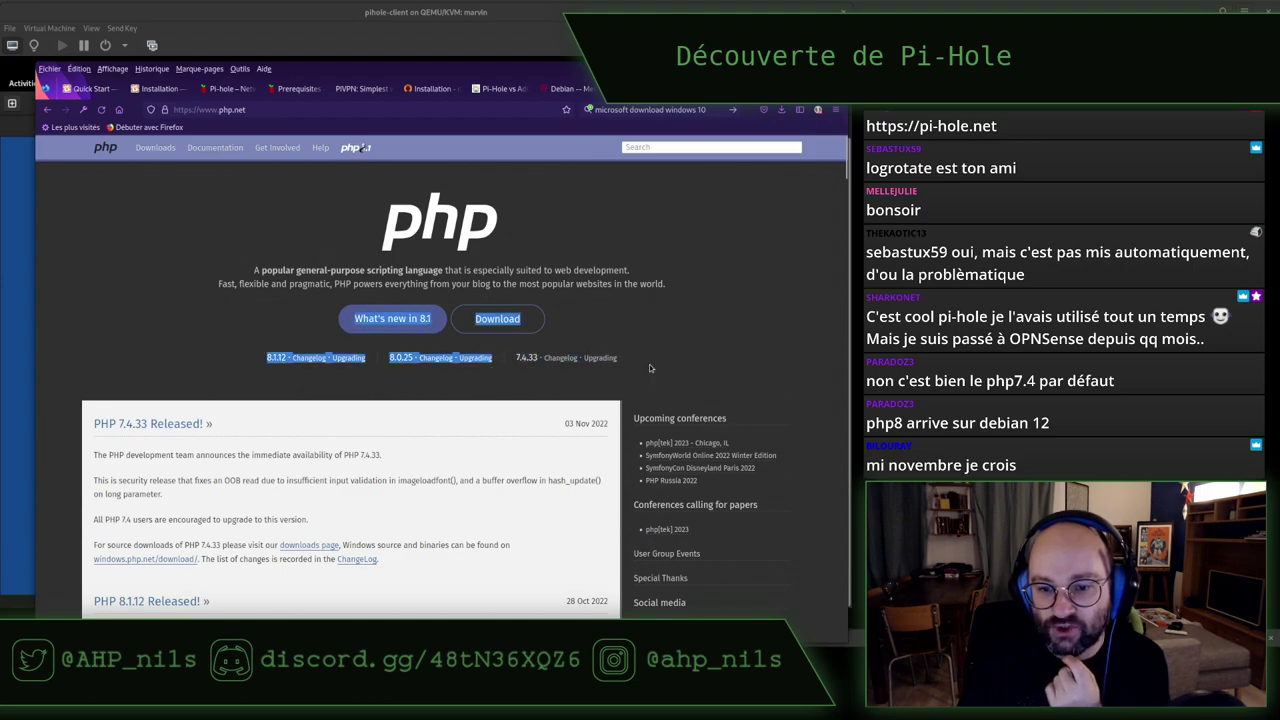
{"action": "left_click", "coordinate": [649, 364]}
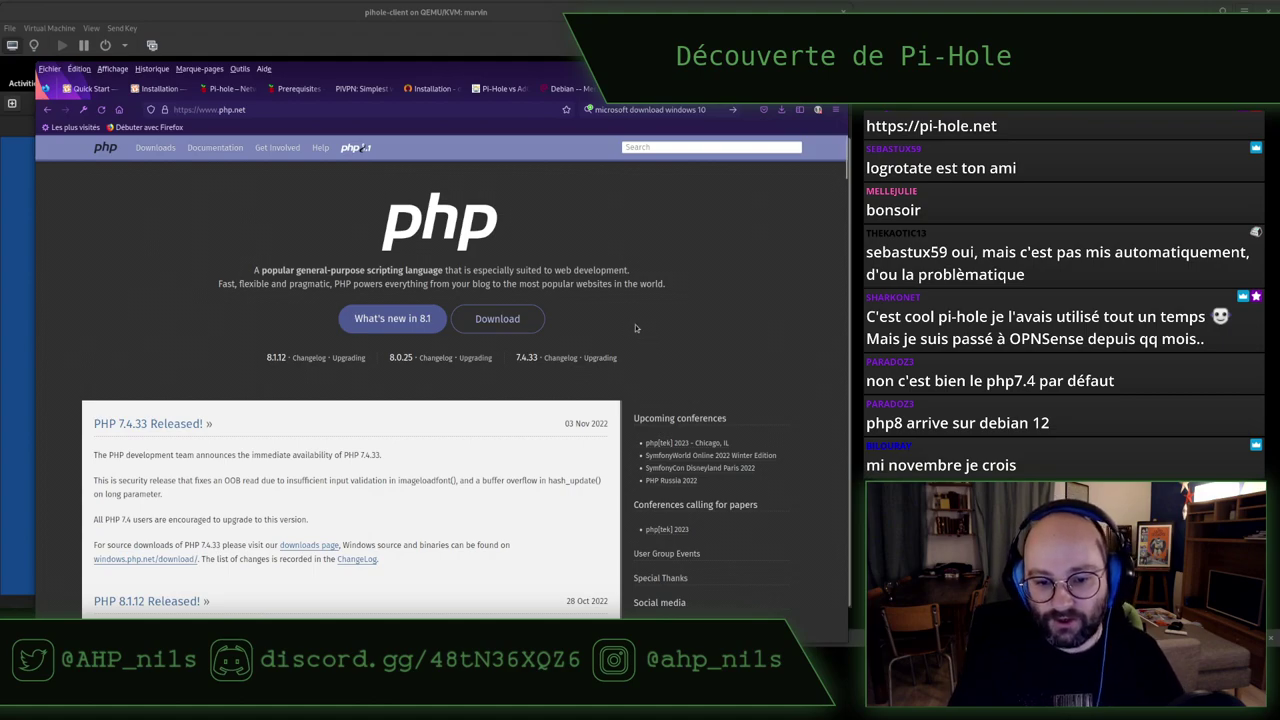
{"action": "scroll", "coordinate": [635, 324], "scroll_direction": "down", "scroll_amount": 2}
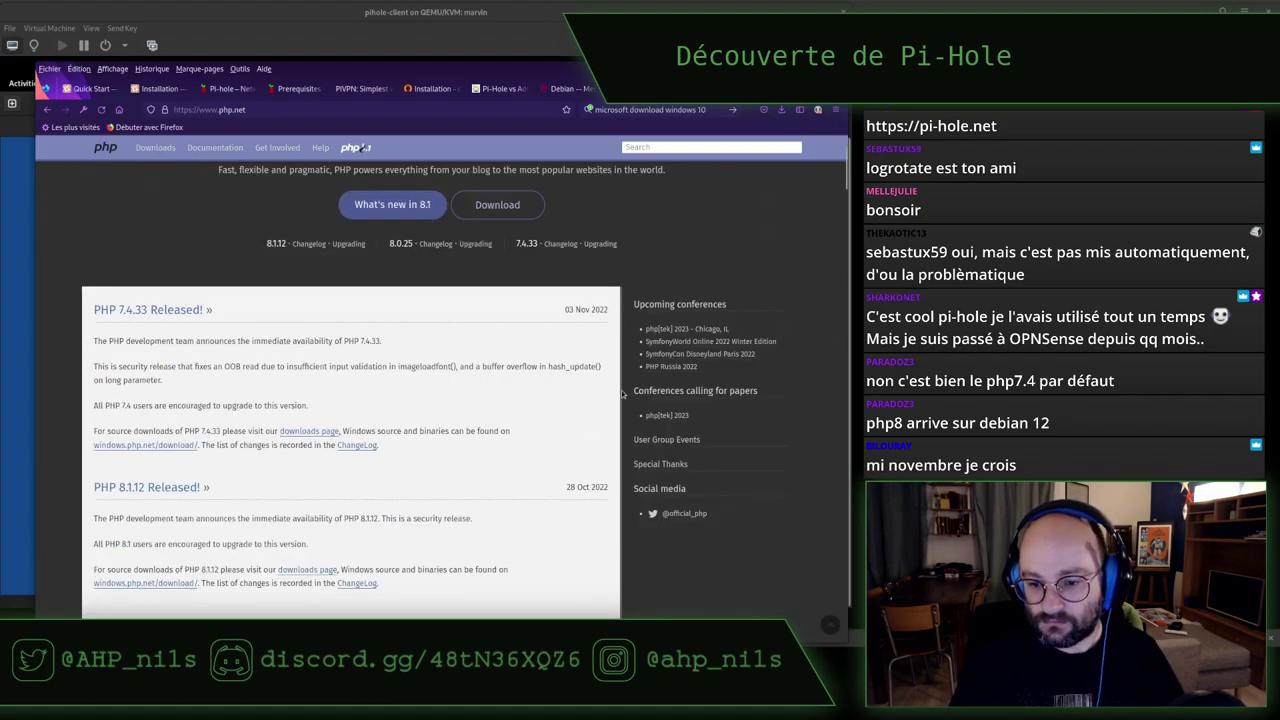
{"action": "scroll", "coordinate": [622, 394], "scroll_direction": "up", "scroll_amount": 3}
{"action": "key", "text": "alt+Tab"}
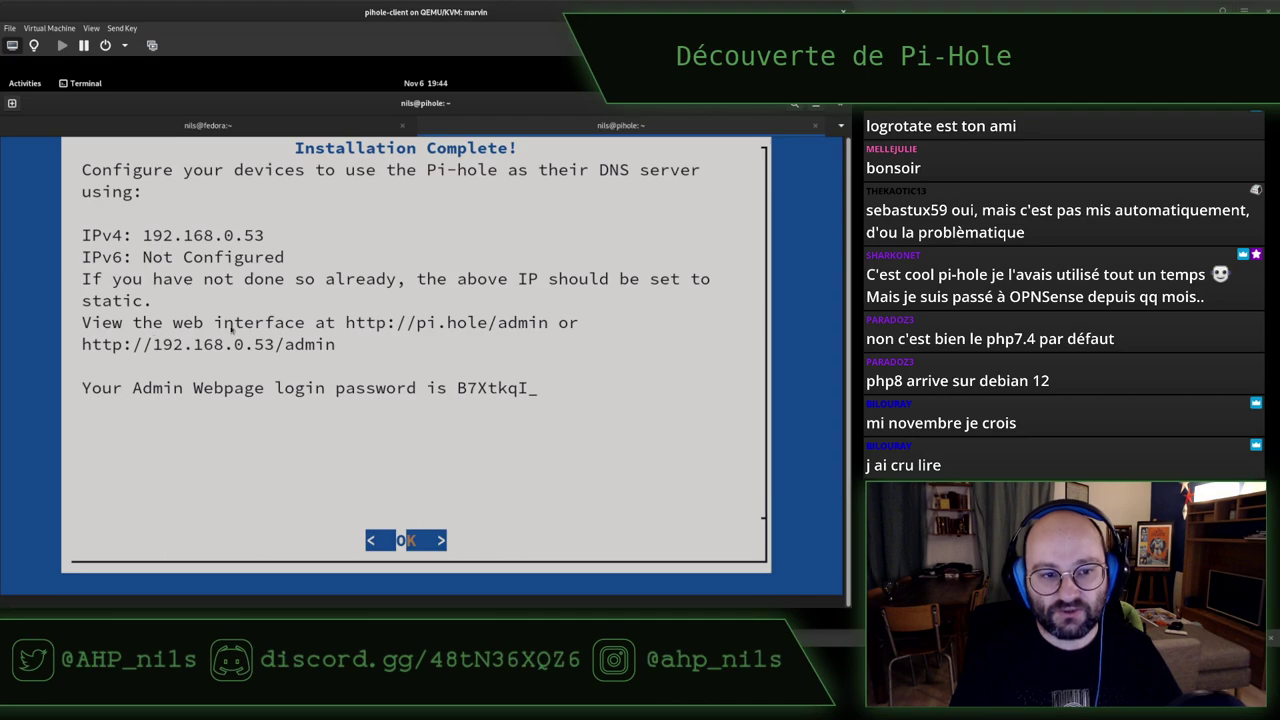
{"action": "key", "text": "alt+Tab"}
{"action": "key", "text": "ctrl+t"}
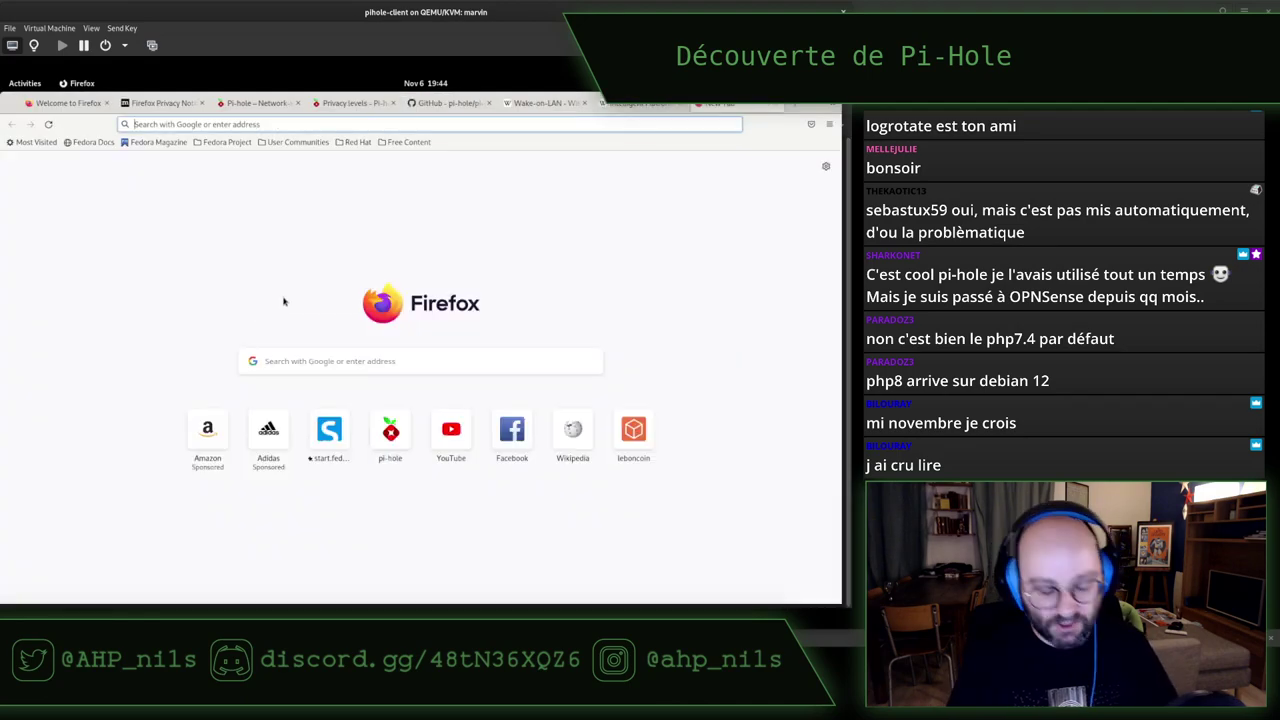
{"action": "type", "text": "http://"}
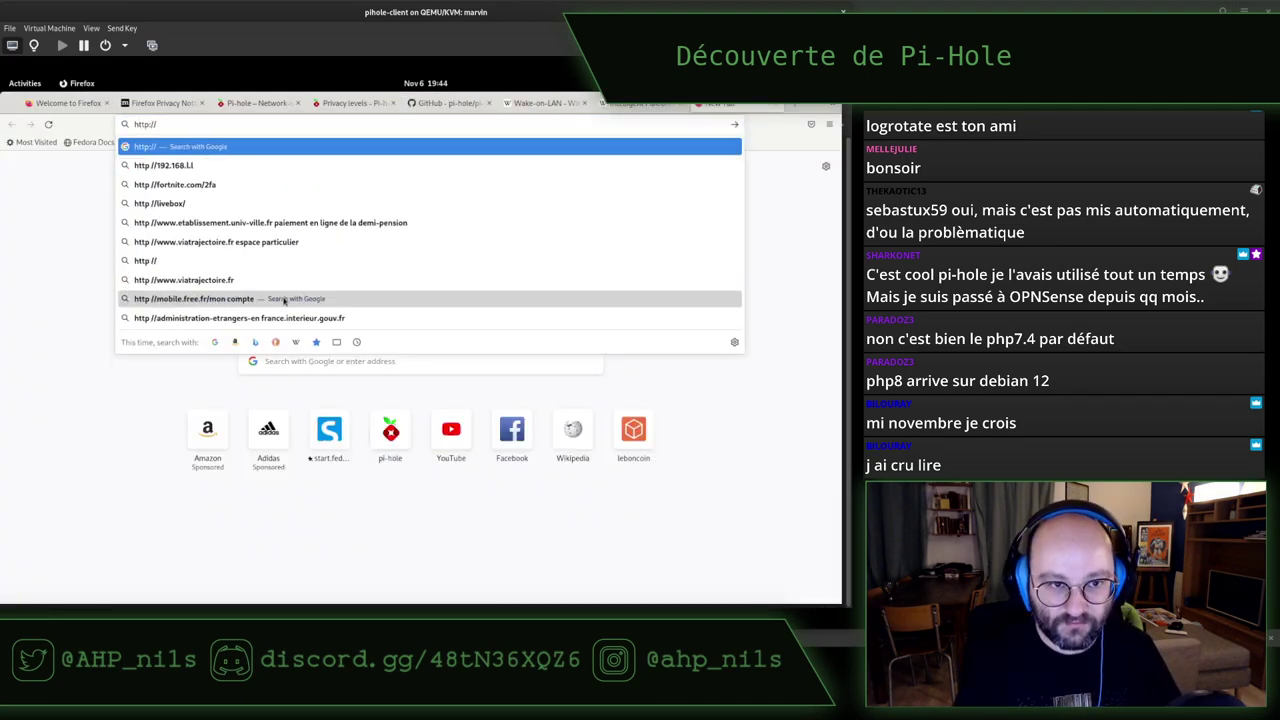
{"action": "type", "text": "192.16"}
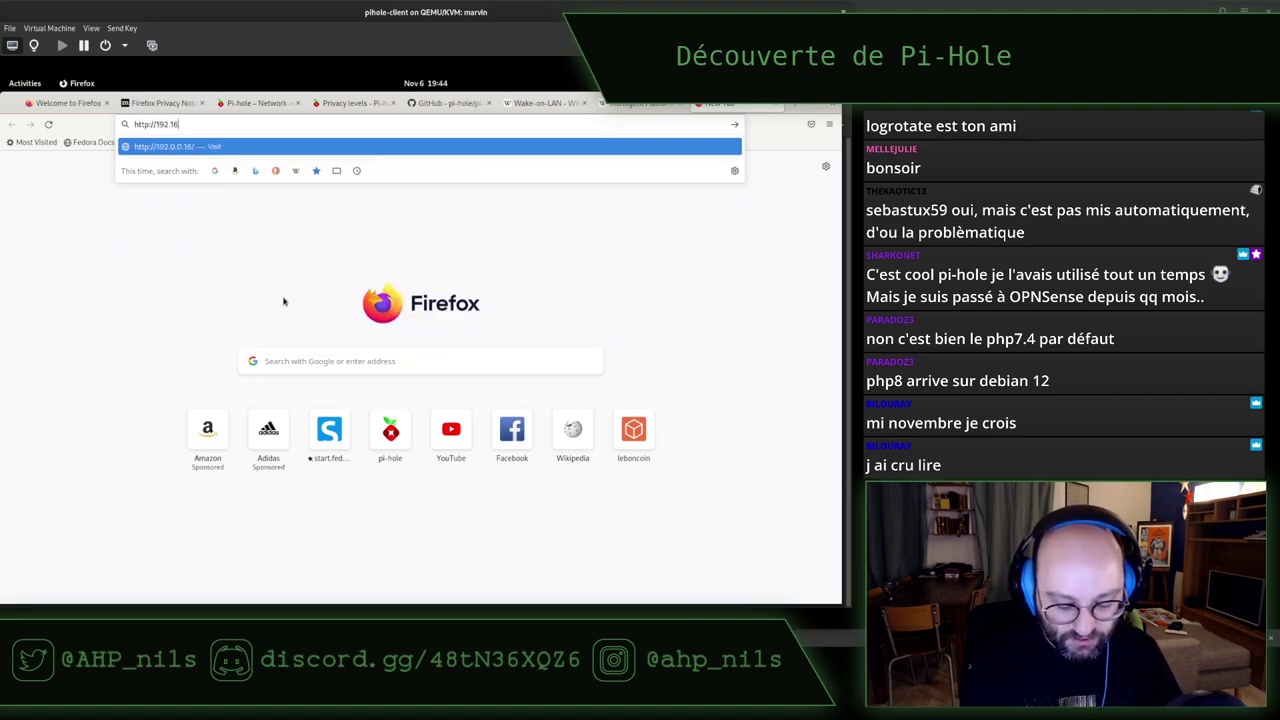
{"action": "type", "text": "8.0.53/"}
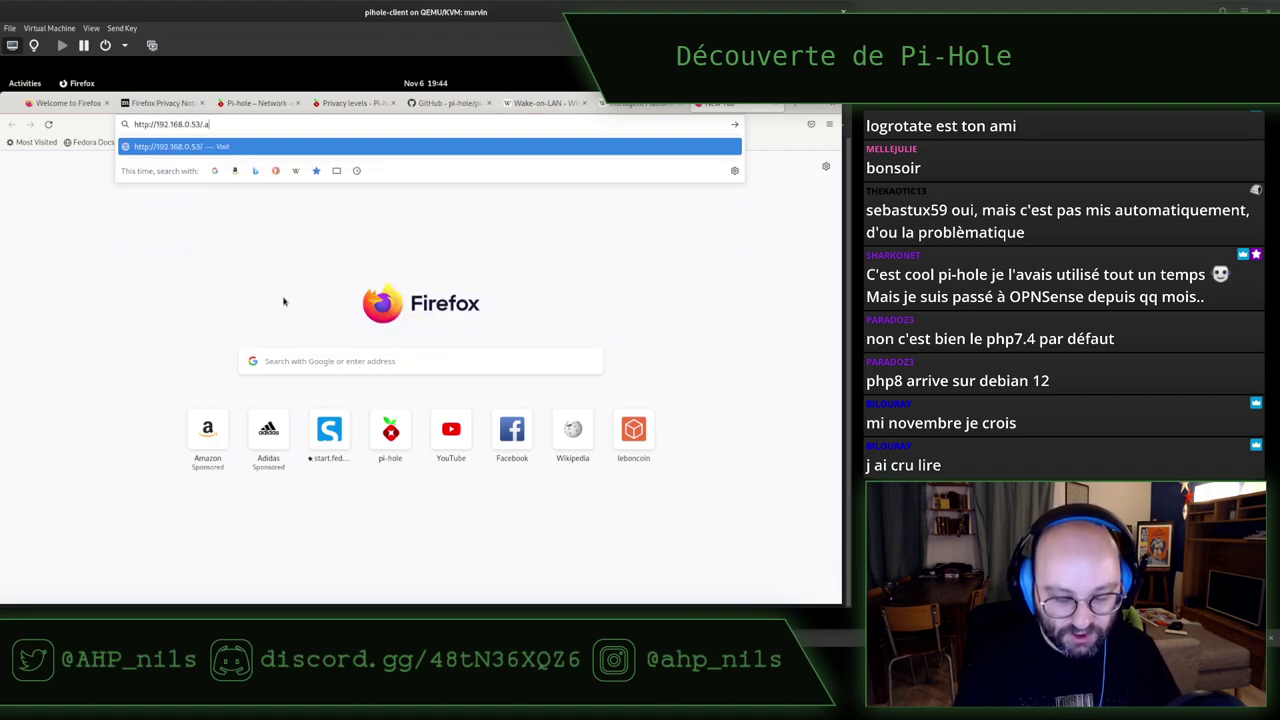
{"action": "type", "text": "admin"}
{"action": "key", "text": "Return"}
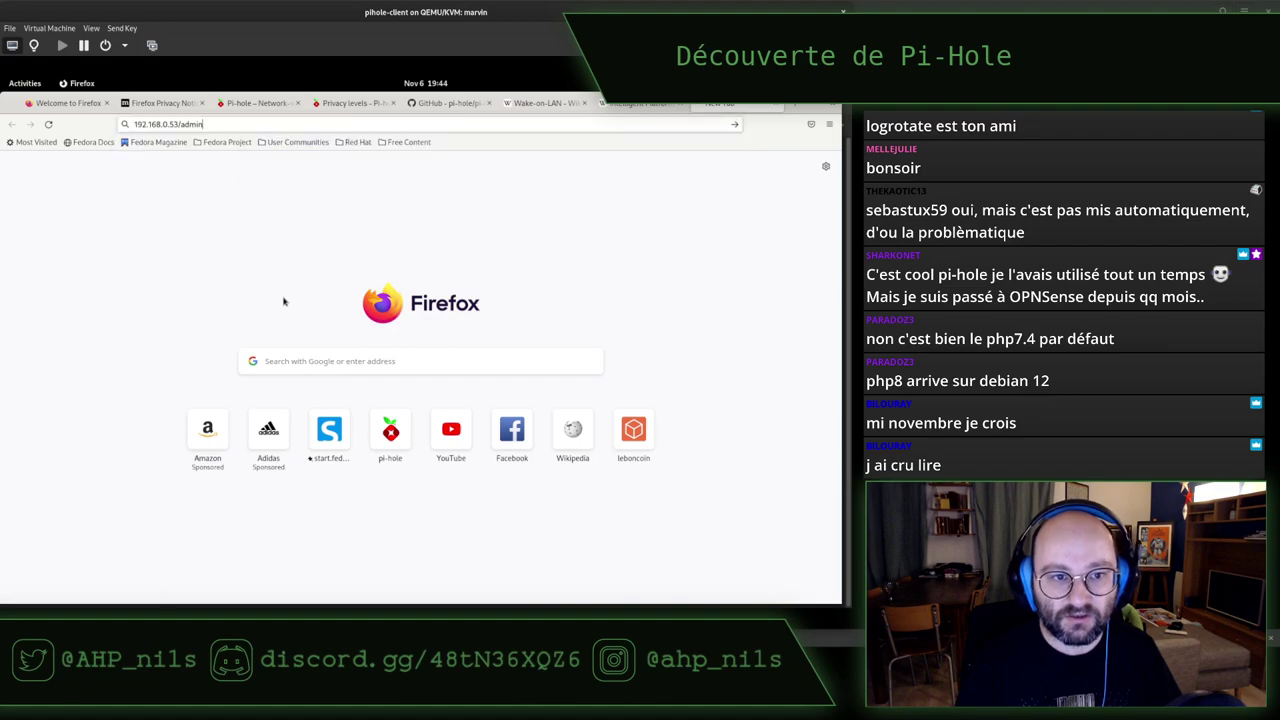
{"action": "key", "text": "alt+Tab"}
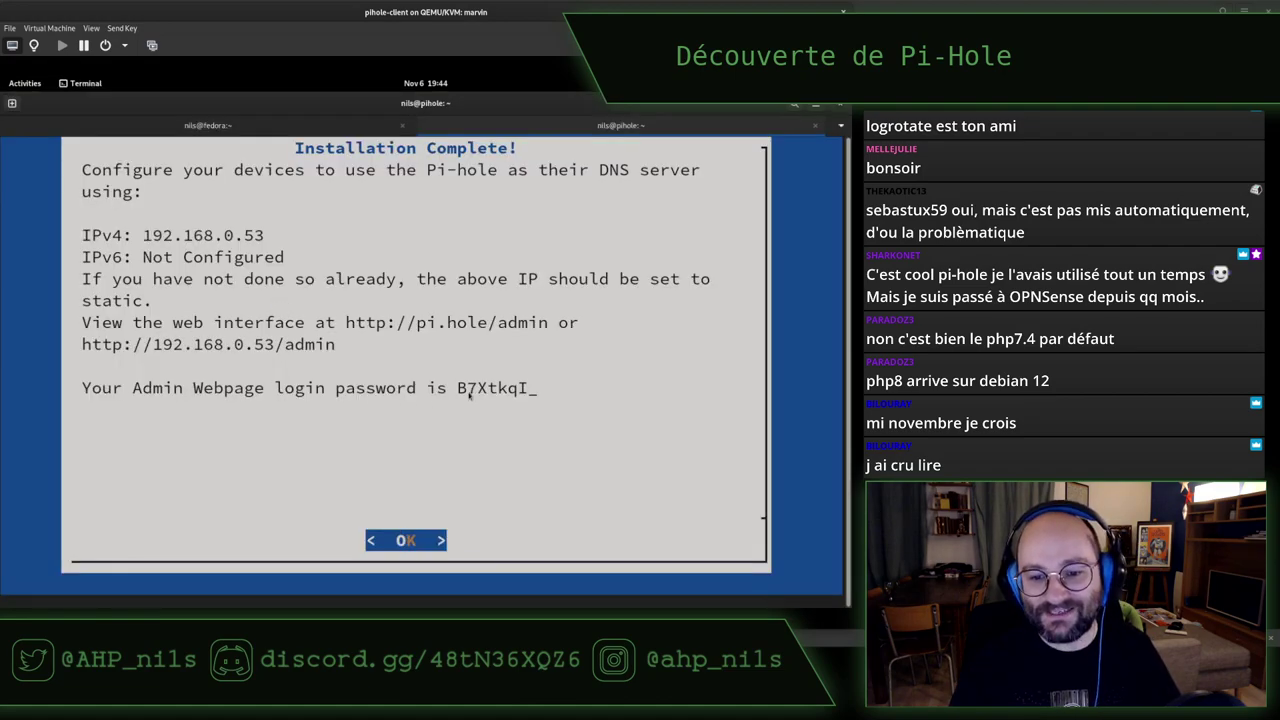
{"action": "key", "text": "alt+Tab"}
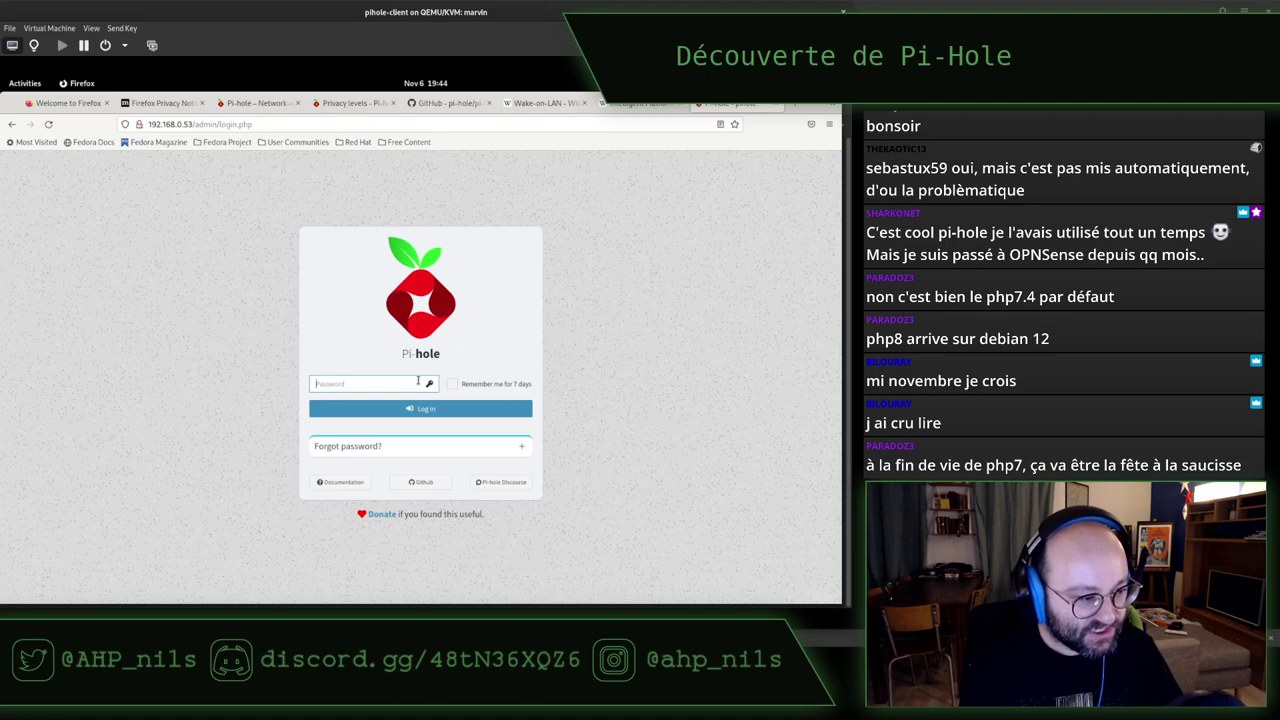
Enter the admin password shown in the installer dialog on the login page and log in
{"action": "key", "text": "alt+Tab"}
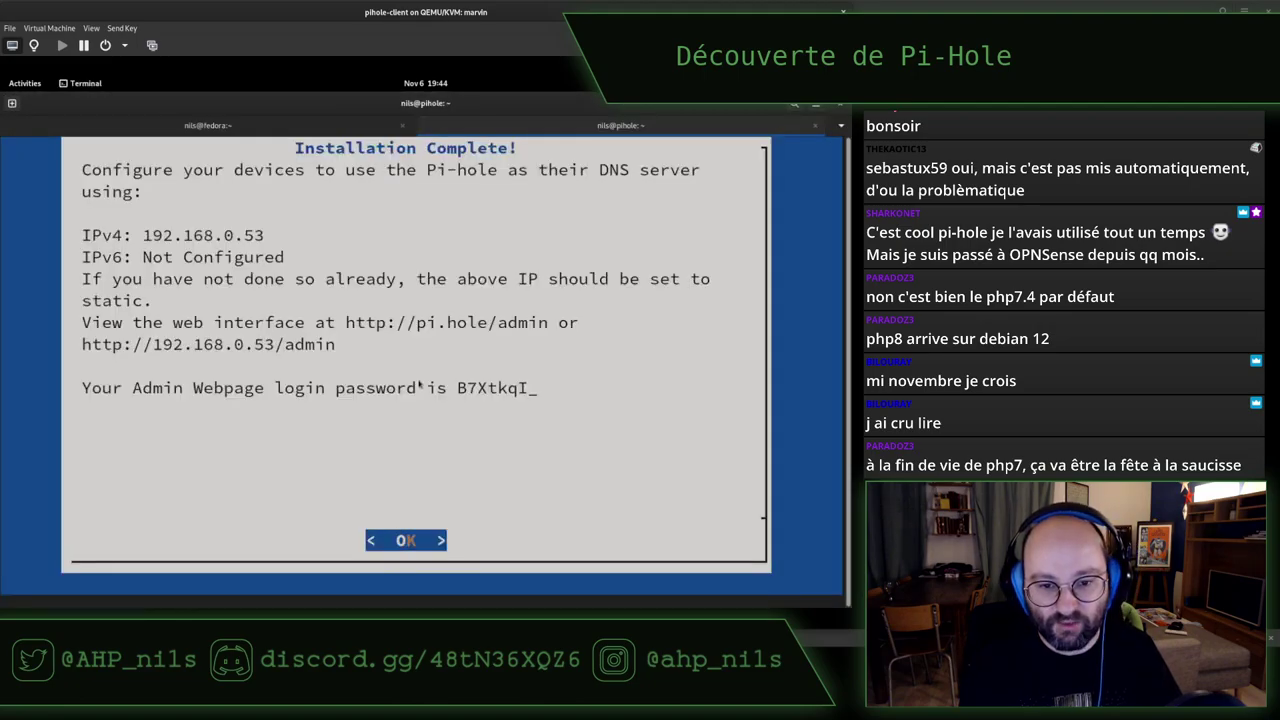
{"action": "key", "text": "alt+Tab"}
{"action": "type", "text": "B"}
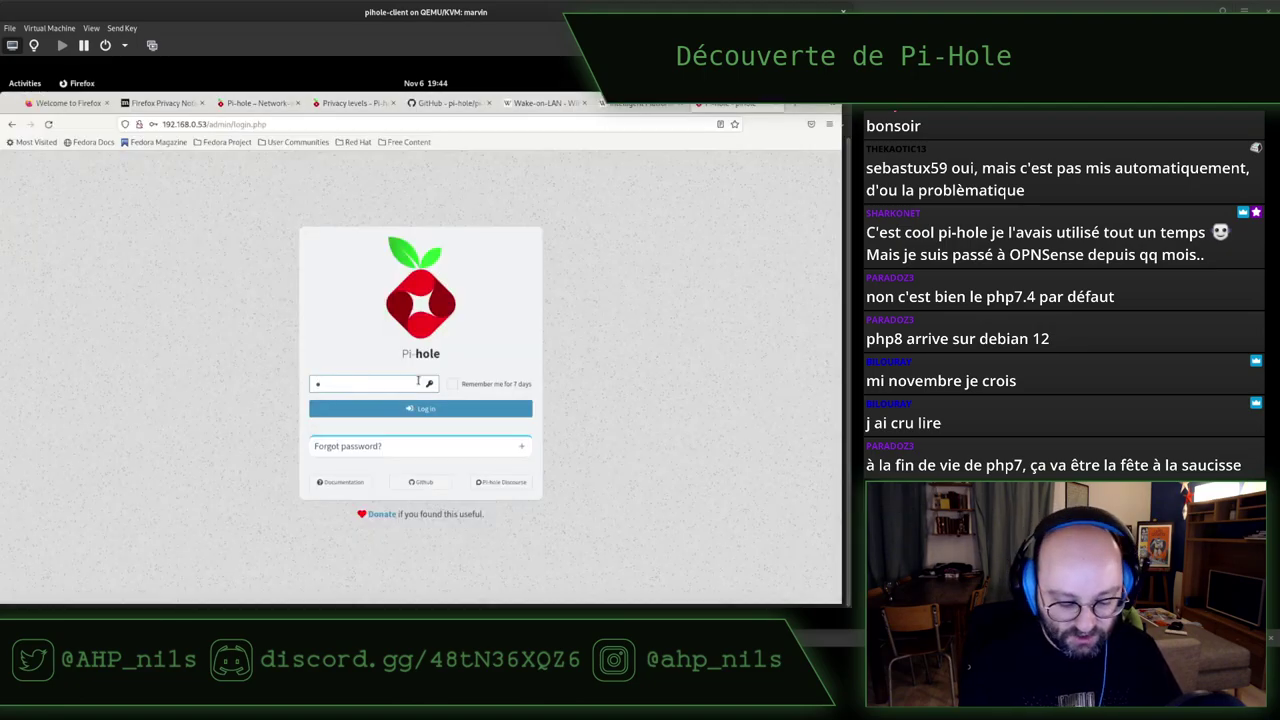
{"action": "key", "text": "alt+Tab"}
{"action": "key", "text": "alt+Tab"}
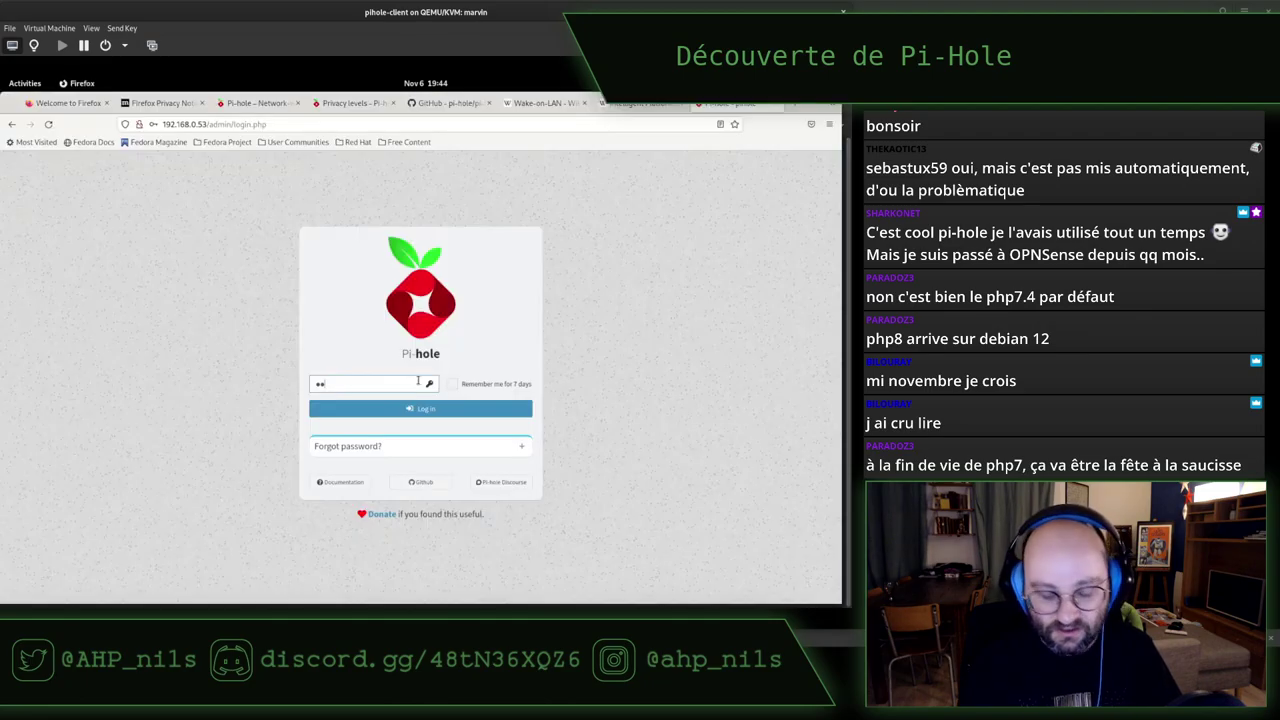
{"action": "type", "text": "7X"}
{"action": "key", "text": "alt+Tab"}
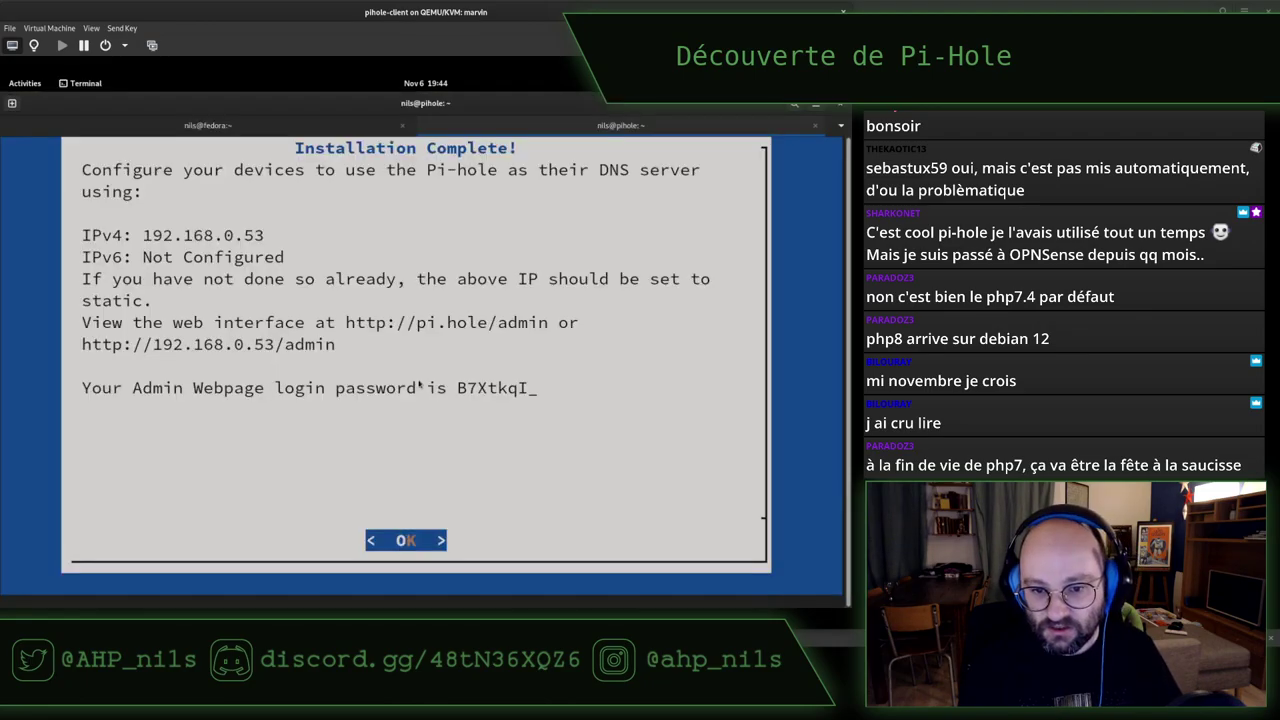
{"action": "key", "text": "alt+Tab"}
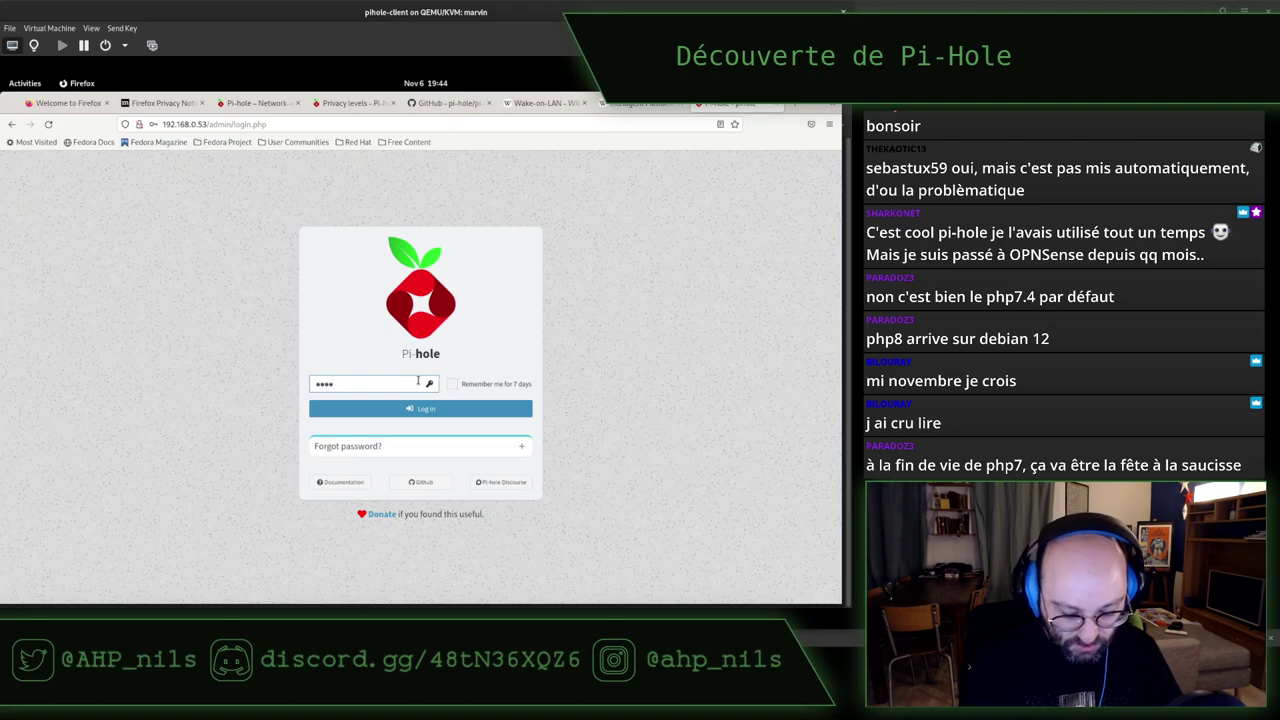
{"action": "key", "text": "alt+Tab"}
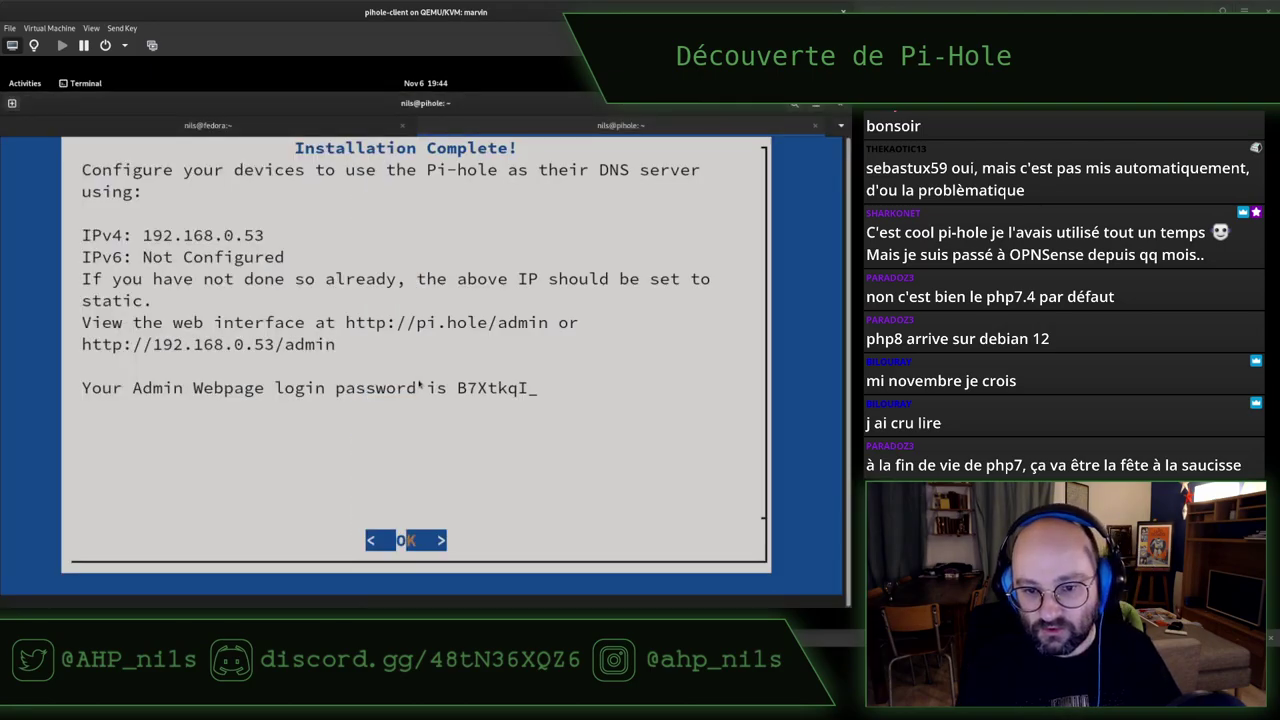
{"action": "key", "text": "alt+Tab"}
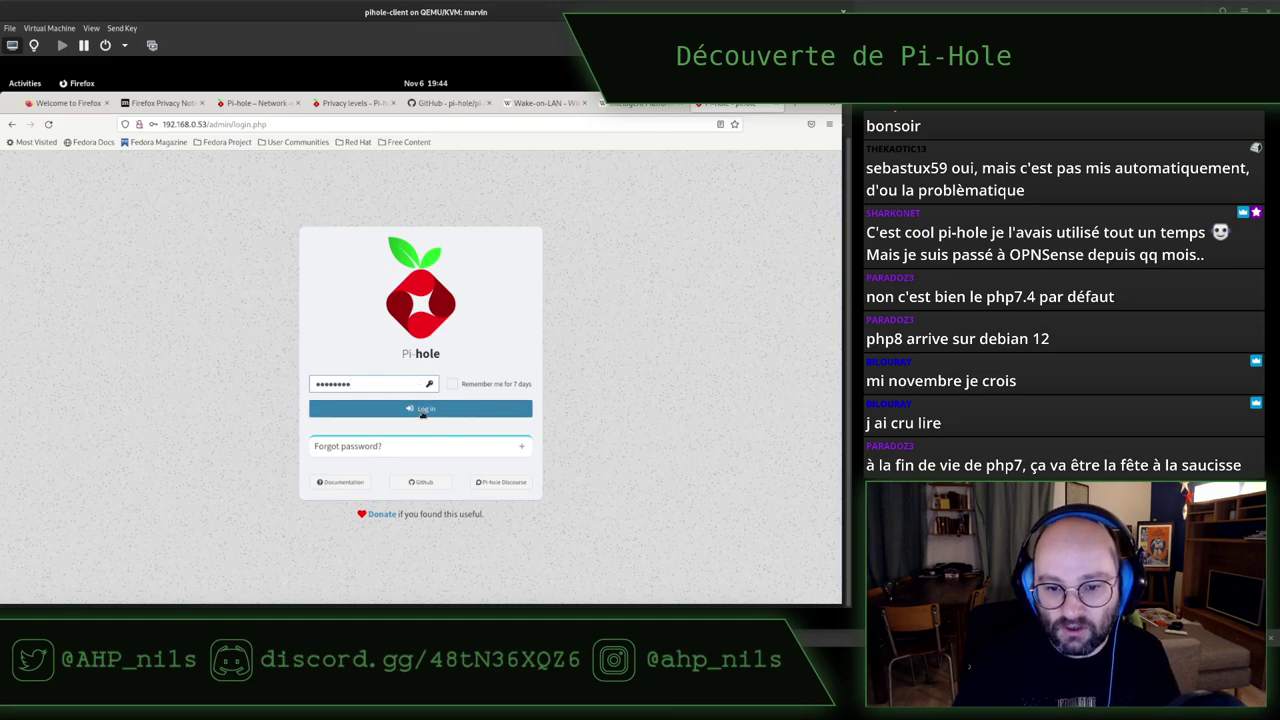
{"action": "left_click", "coordinate": [418, 408]}
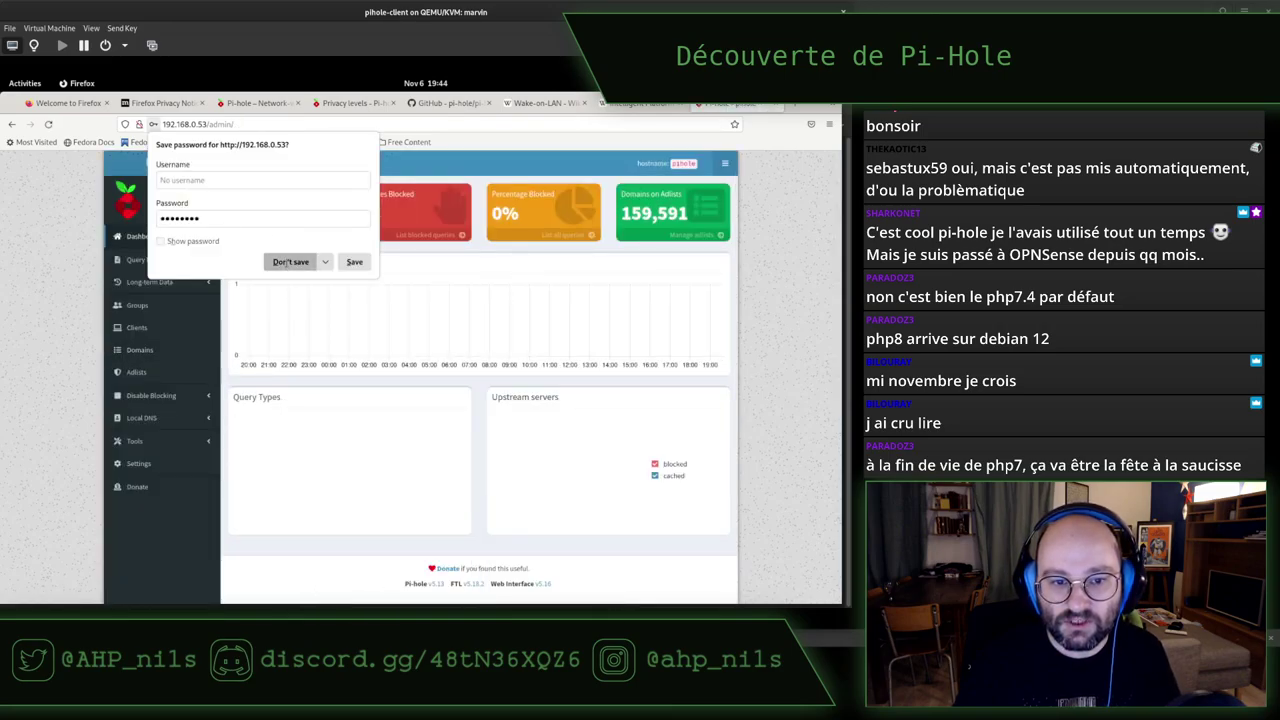
Decline Firefox's save-password offer, zoom the dashboard to 120%, and open Settings
{"action": "left_click", "coordinate": [289, 261]}
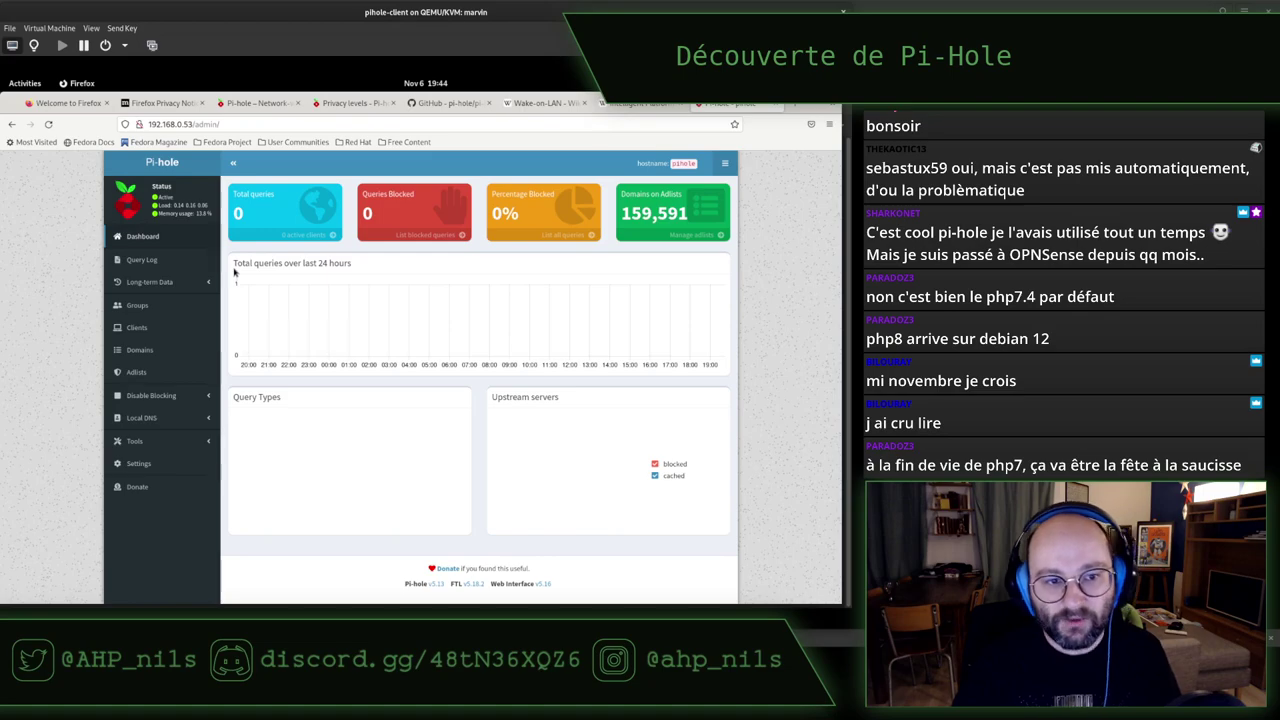
{"action": "key", "text": "ctrl+plus"}
{"action": "key", "text": "ctrl+plus"}
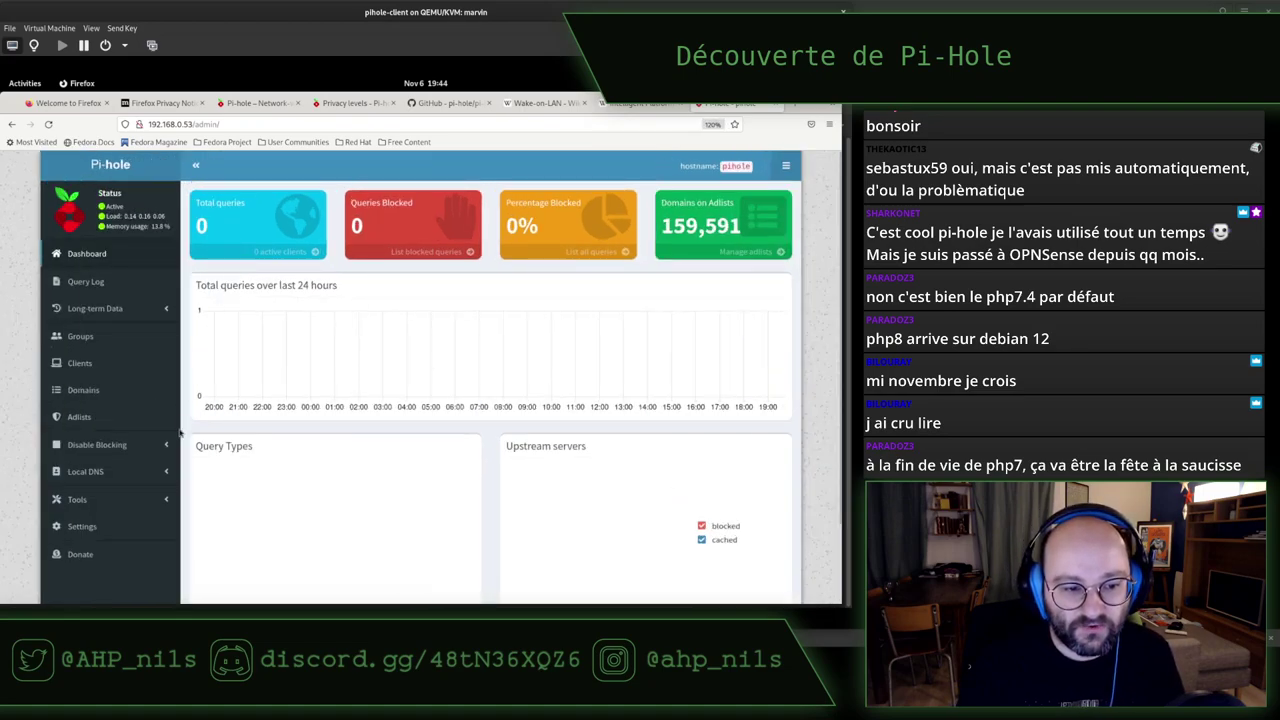
{"action": "left_click", "coordinate": [84, 527]}
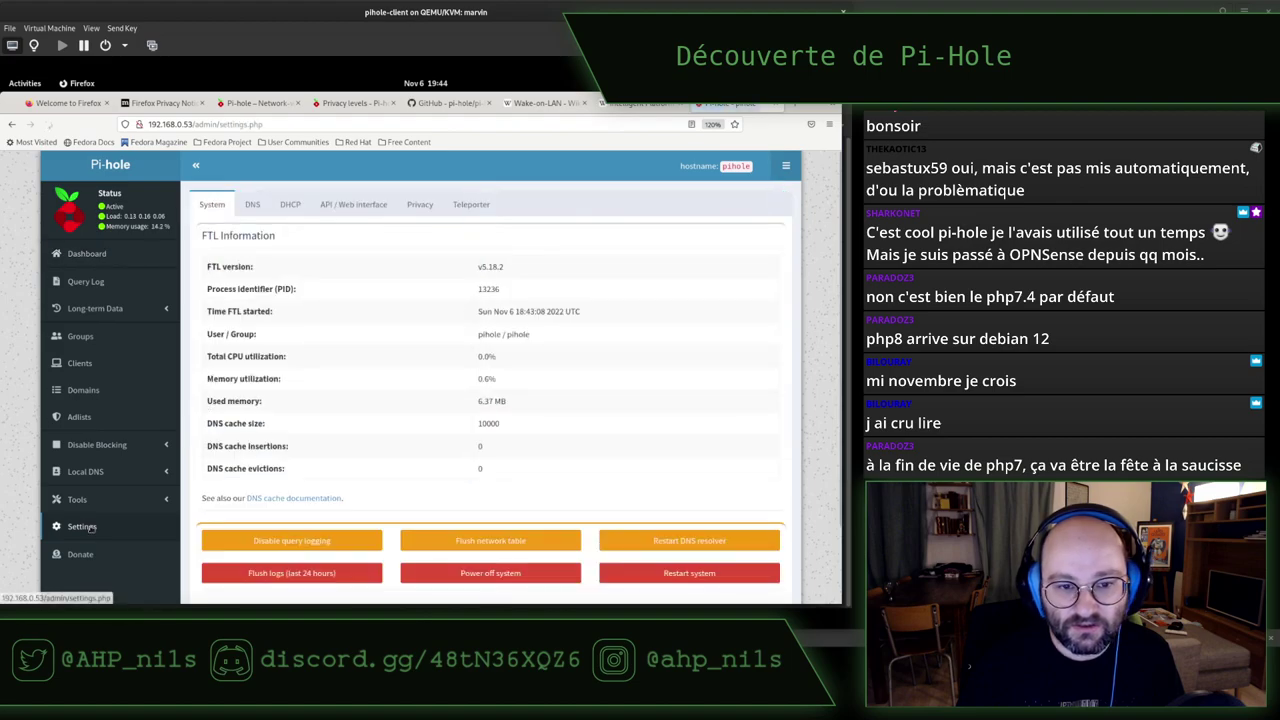
Browse the API / Web interface and System settings tabs
{"action": "left_click", "coordinate": [350, 207]}
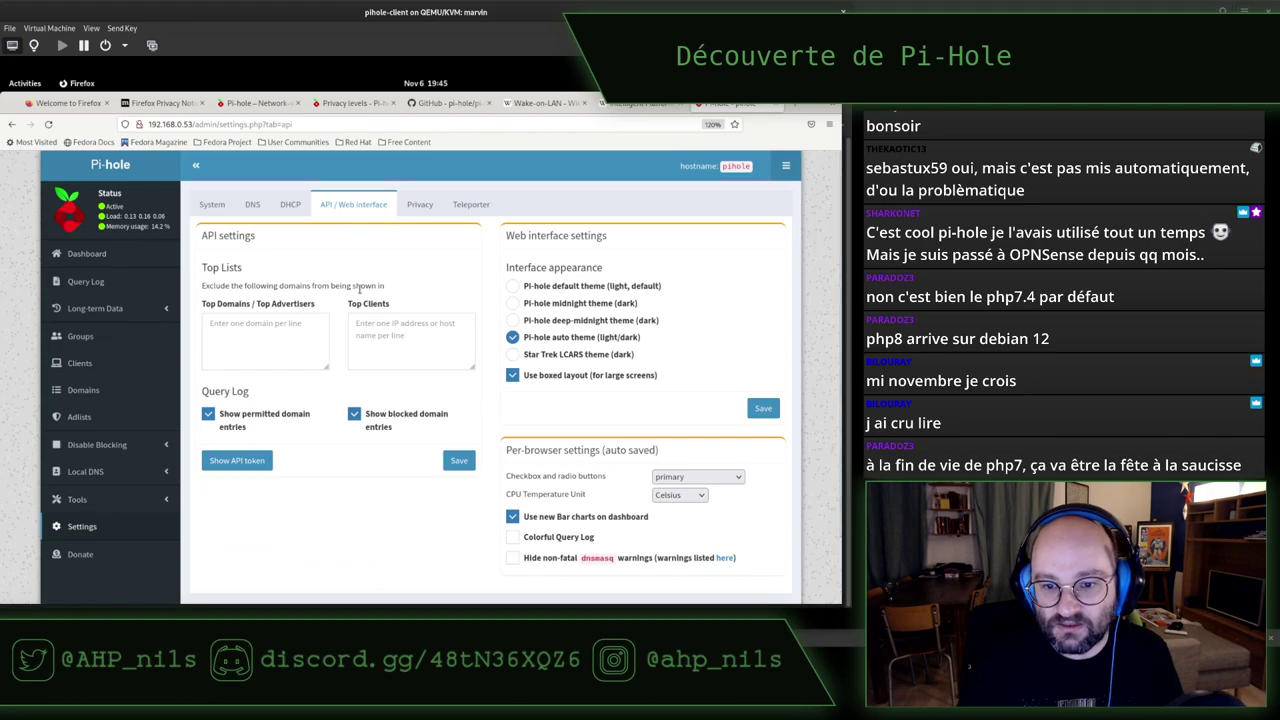
{"action": "scroll", "coordinate": [380, 510], "scroll_direction": "down", "scroll_amount": 2}
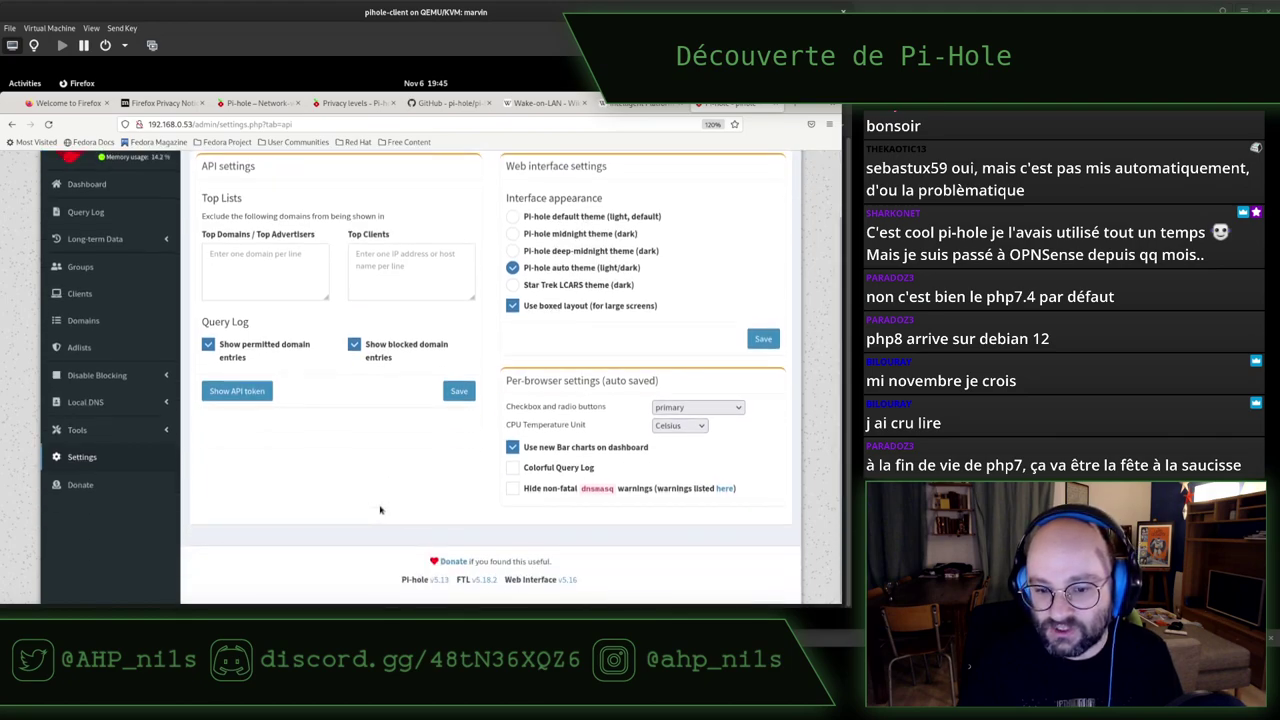
{"action": "scroll", "coordinate": [380, 510], "scroll_direction": "up", "scroll_amount": 2}
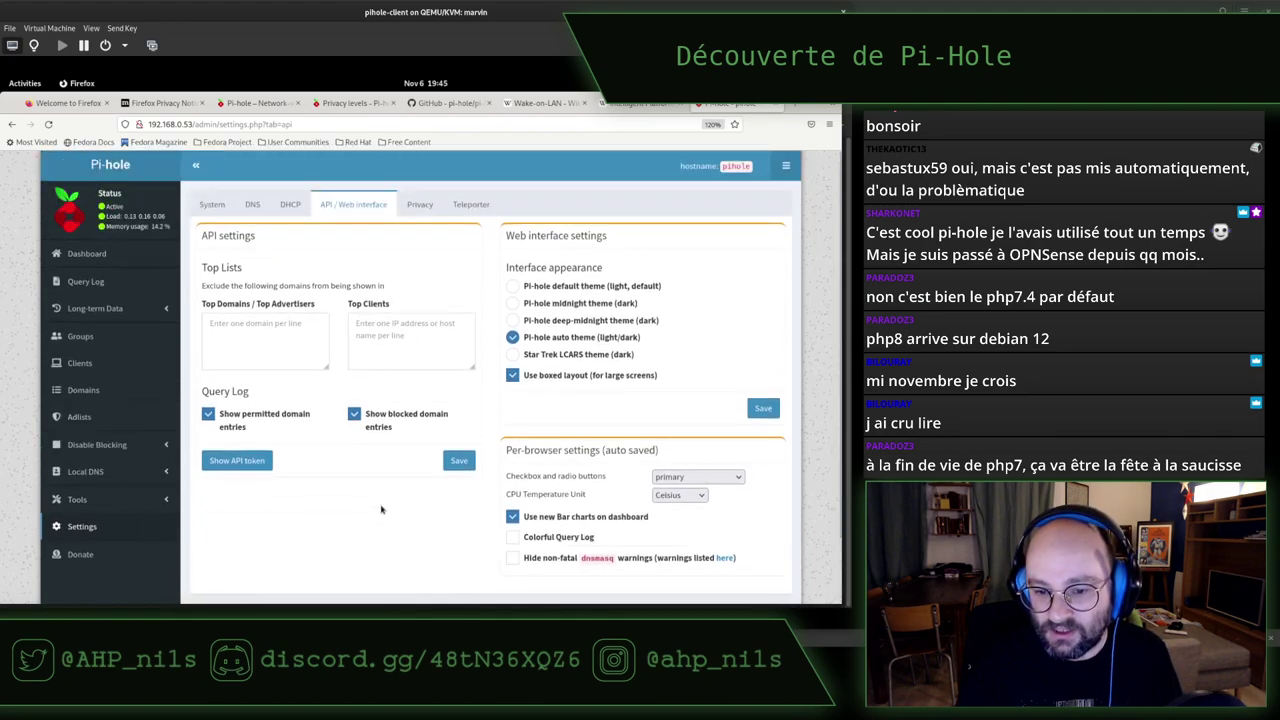
{"action": "left_click", "coordinate": [211, 205]}
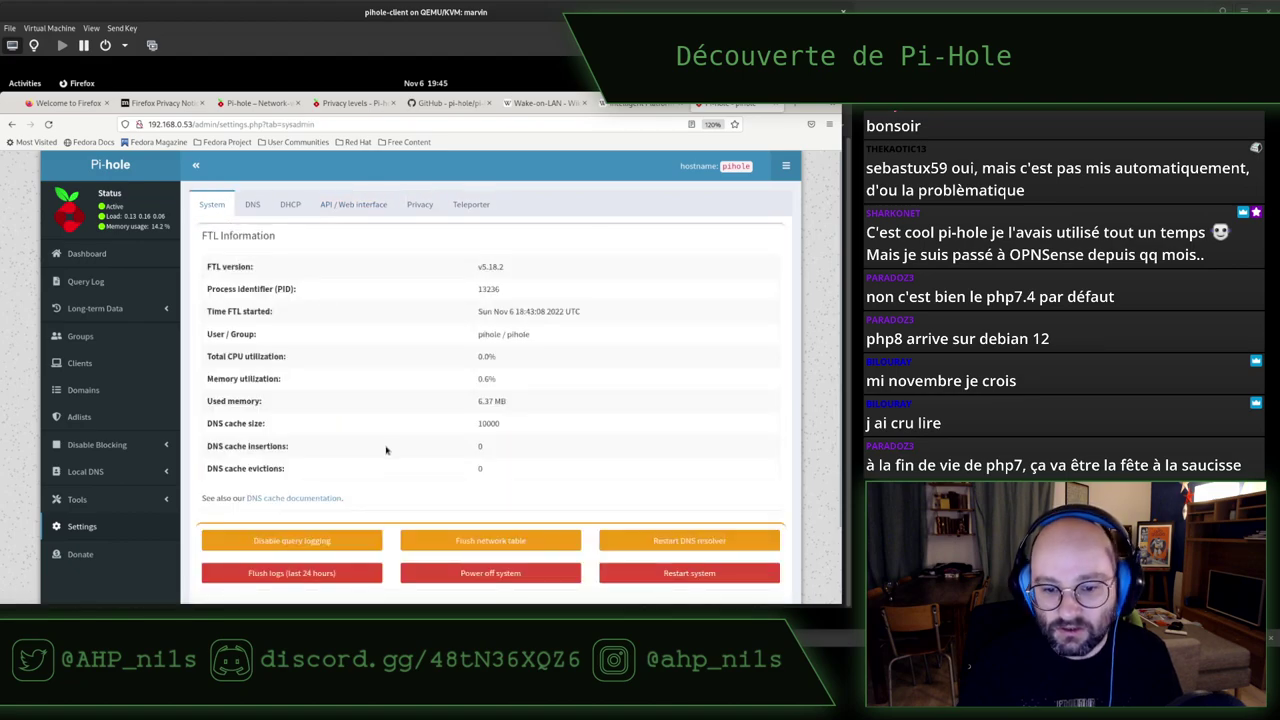
{"action": "scroll", "coordinate": [386, 449], "scroll_direction": "down", "scroll_amount": 2}
{"action": "scroll", "coordinate": [386, 449], "scroll_direction": "up", "scroll_amount": 2}
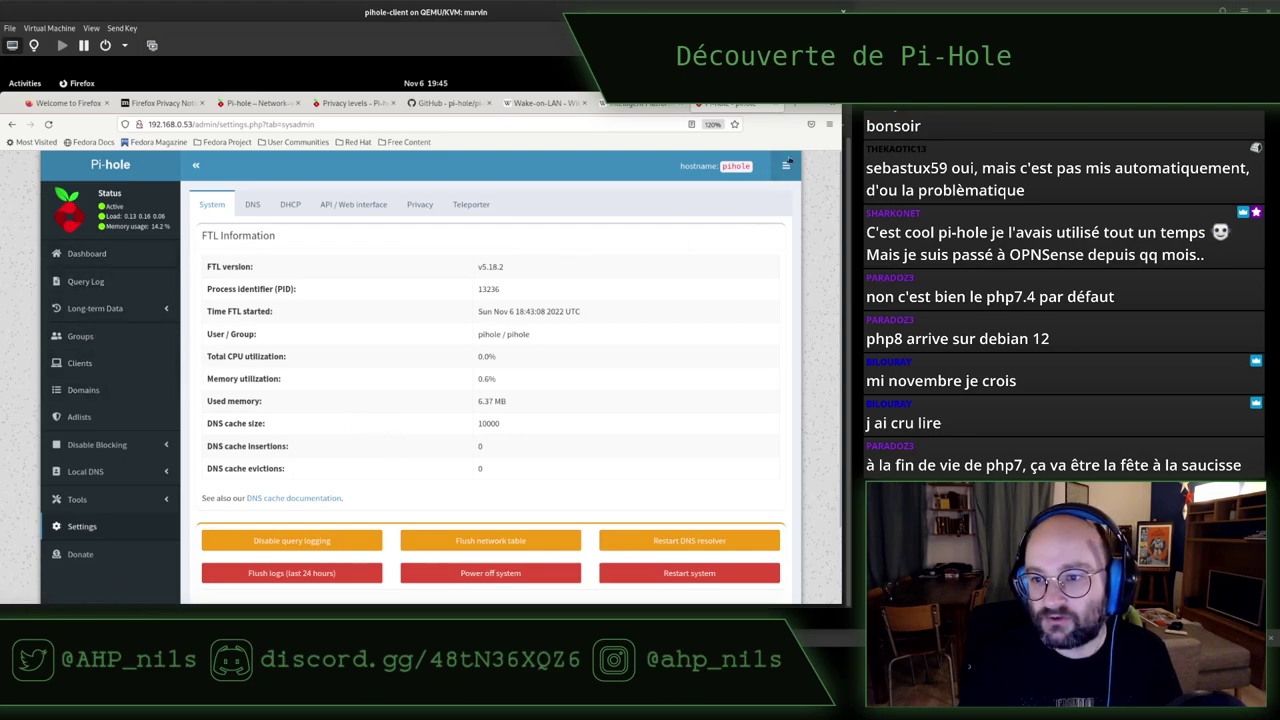
Open and close the project links menu, expand Tools, and revisit API / Web interface settings
{"action": "left_click", "coordinate": [787, 166]}
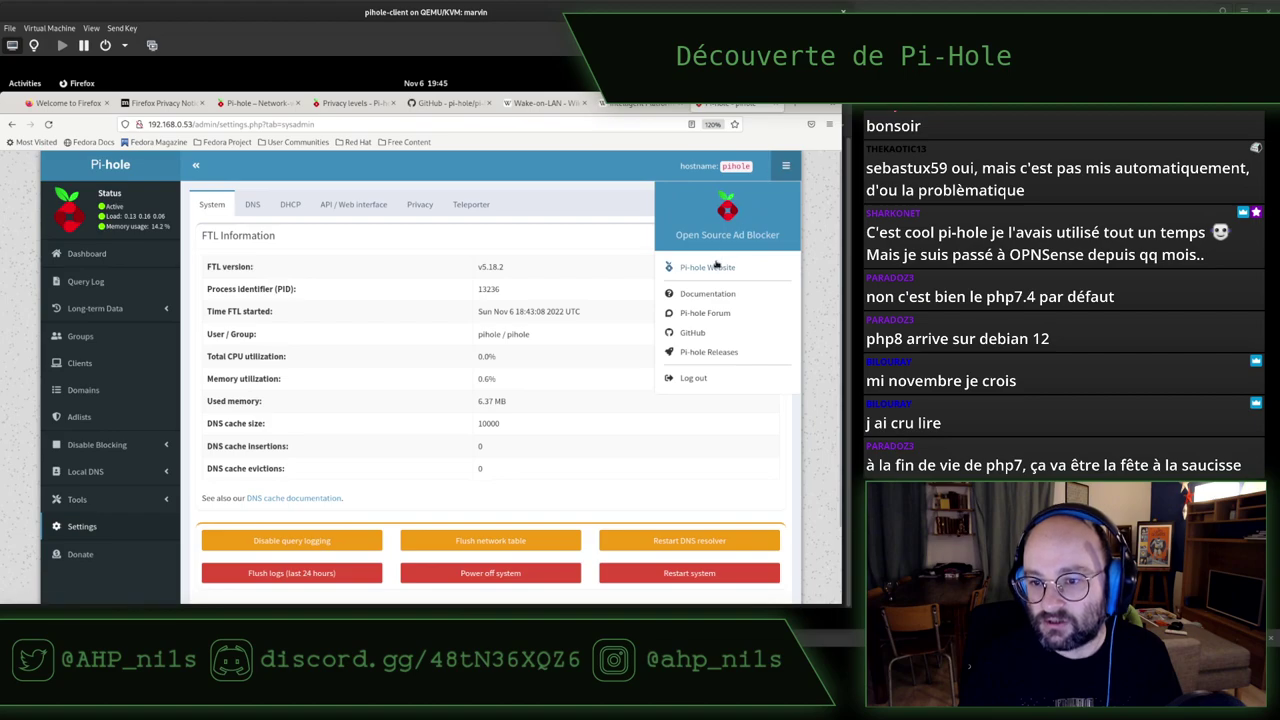
{"action": "left_click", "coordinate": [585, 180]}
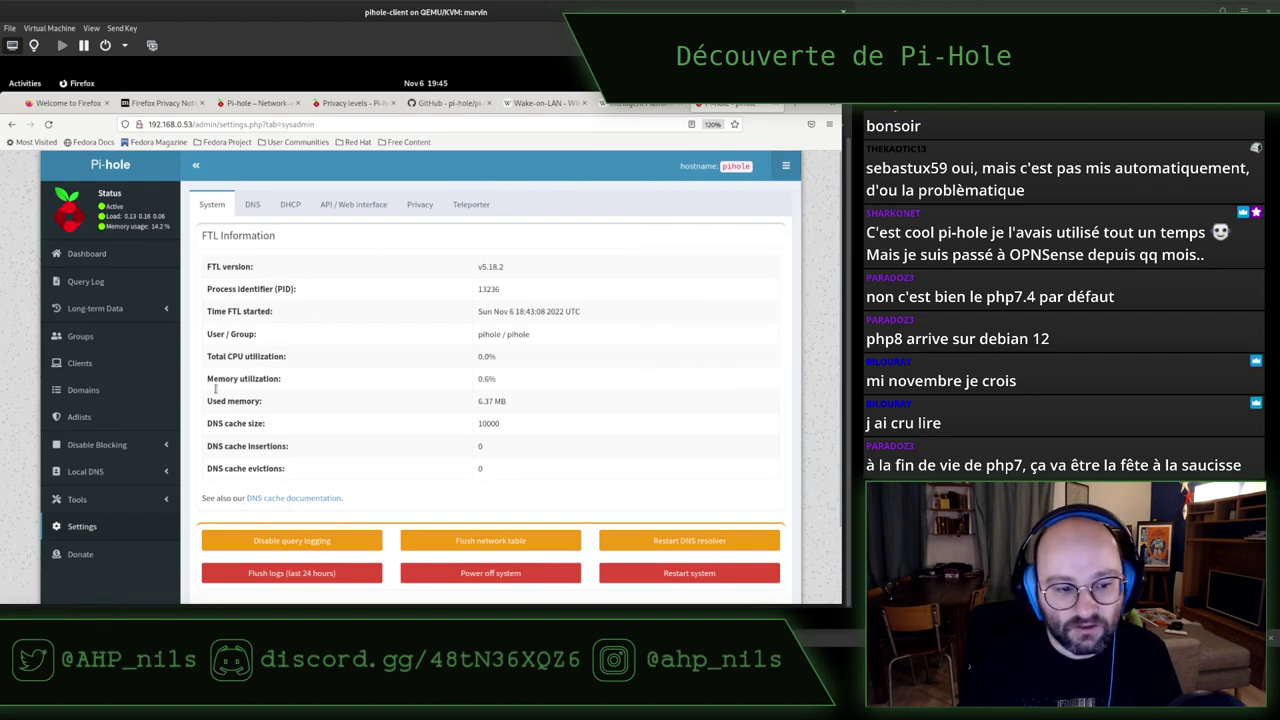
{"action": "left_click", "coordinate": [129, 497]}
{"action": "scroll", "coordinate": [127, 500], "scroll_direction": "down", "scroll_amount": 3}
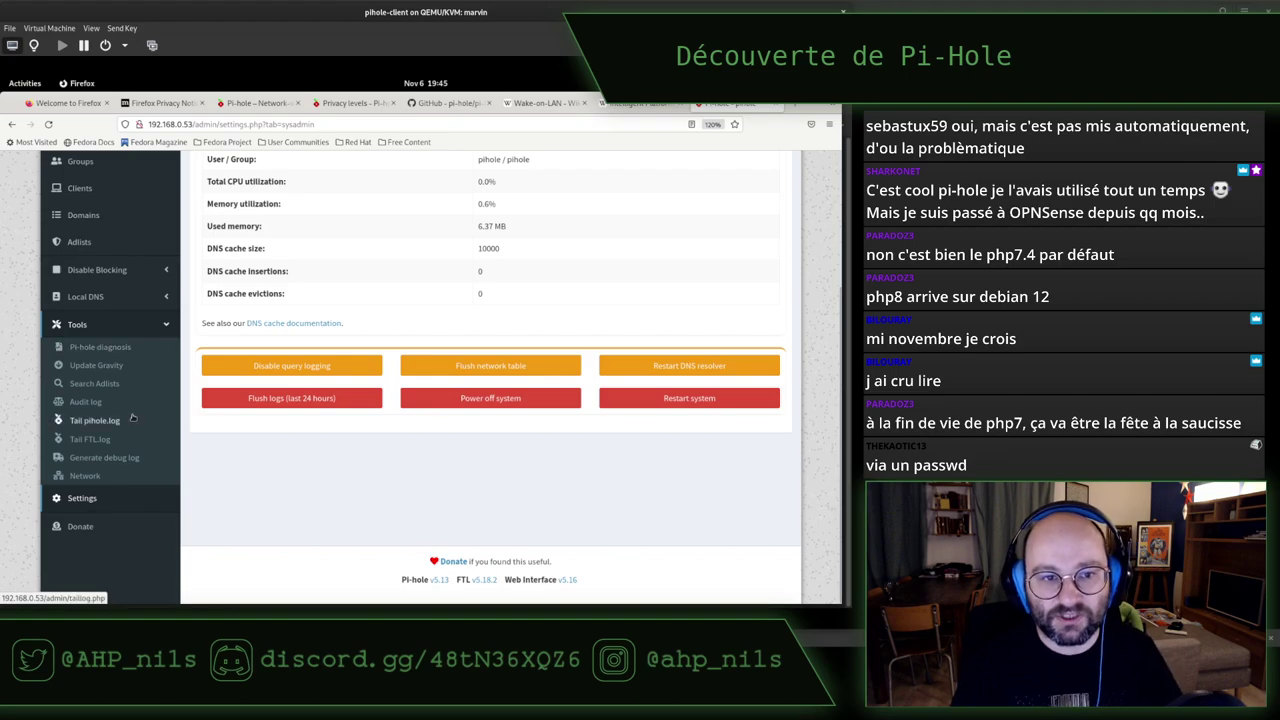
{"action": "scroll", "coordinate": [133, 417], "scroll_direction": "up", "scroll_amount": 3}
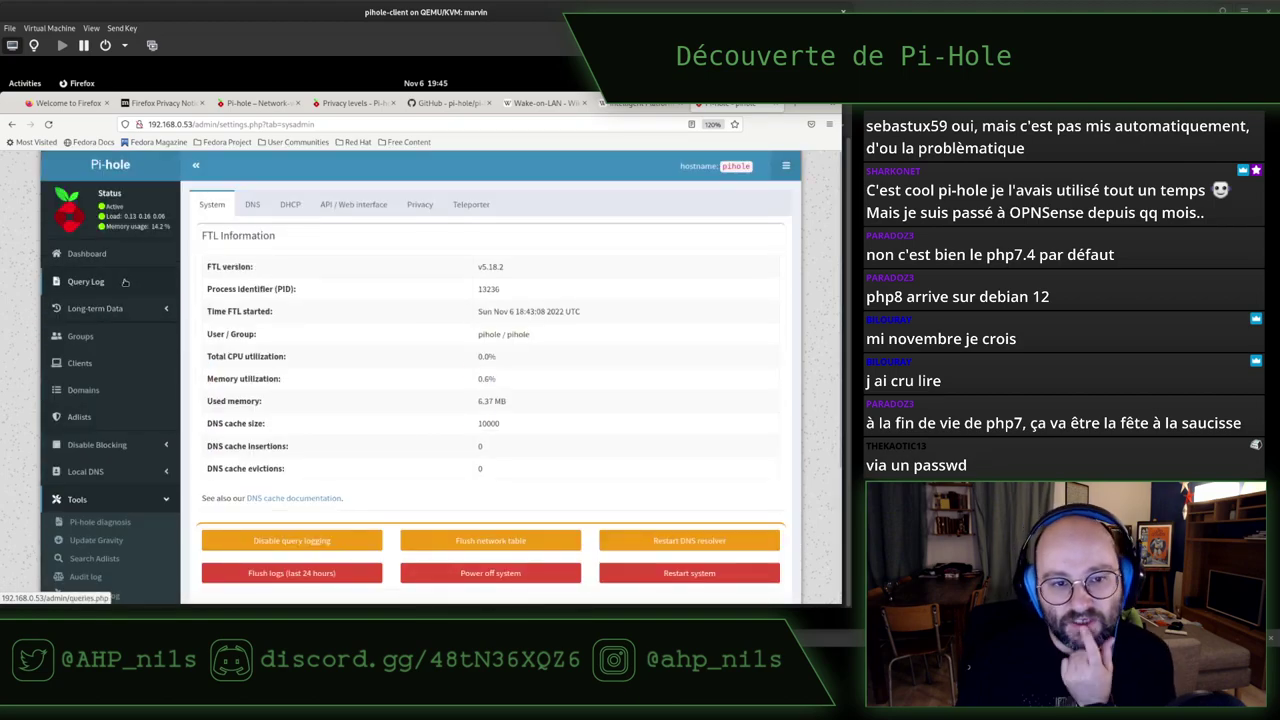
{"action": "left_click", "coordinate": [353, 204]}
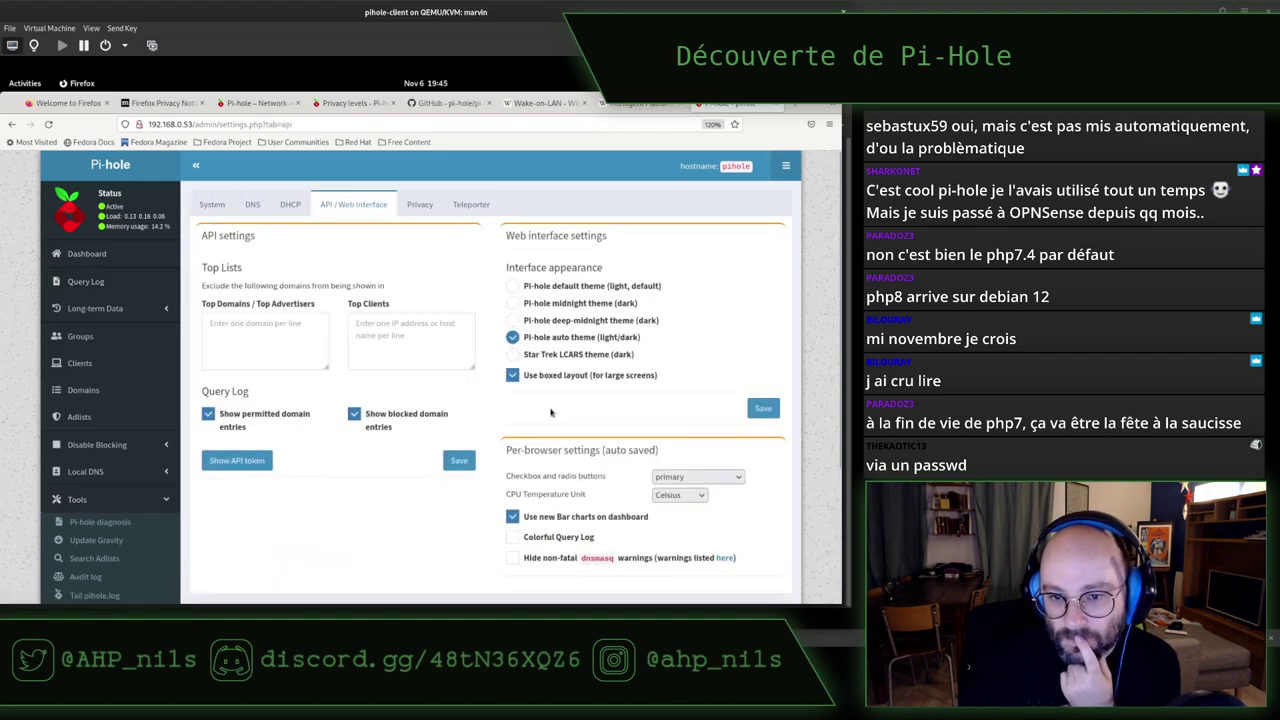
{"action": "scroll", "coordinate": [558, 415], "scroll_direction": "down", "scroll_amount": 3}
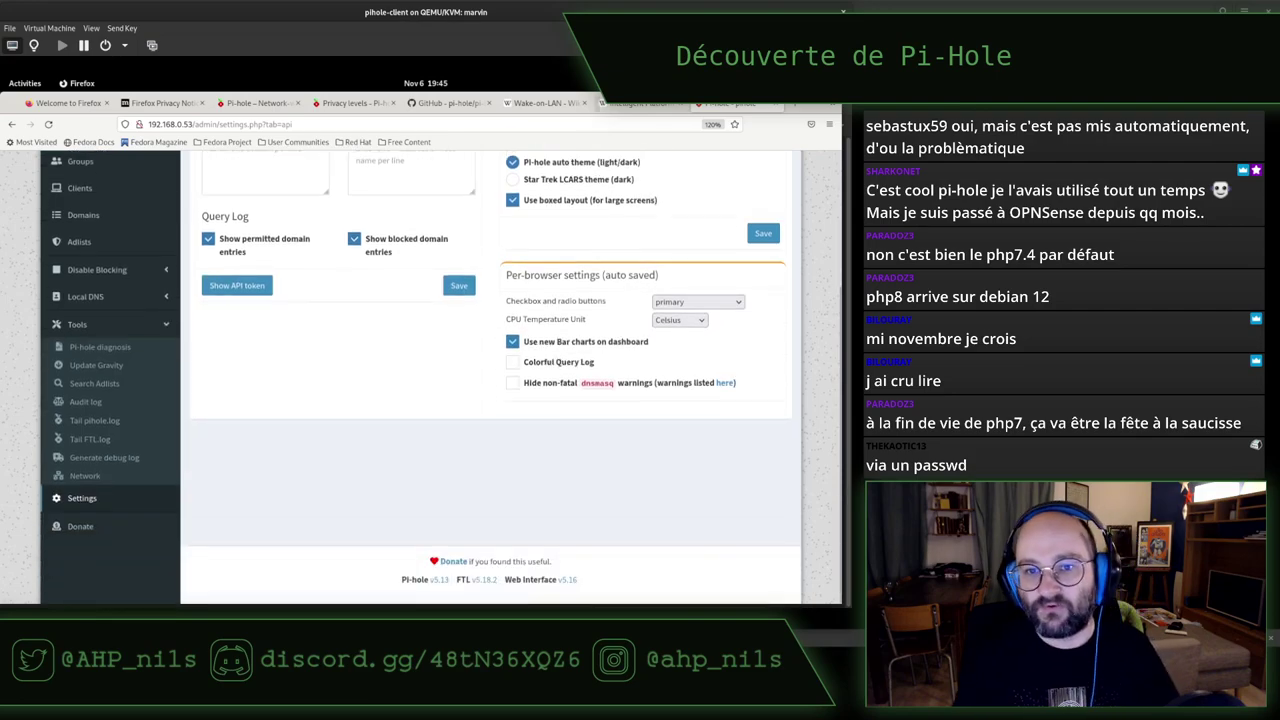
{"action": "left_click", "coordinate": [258, 103]}
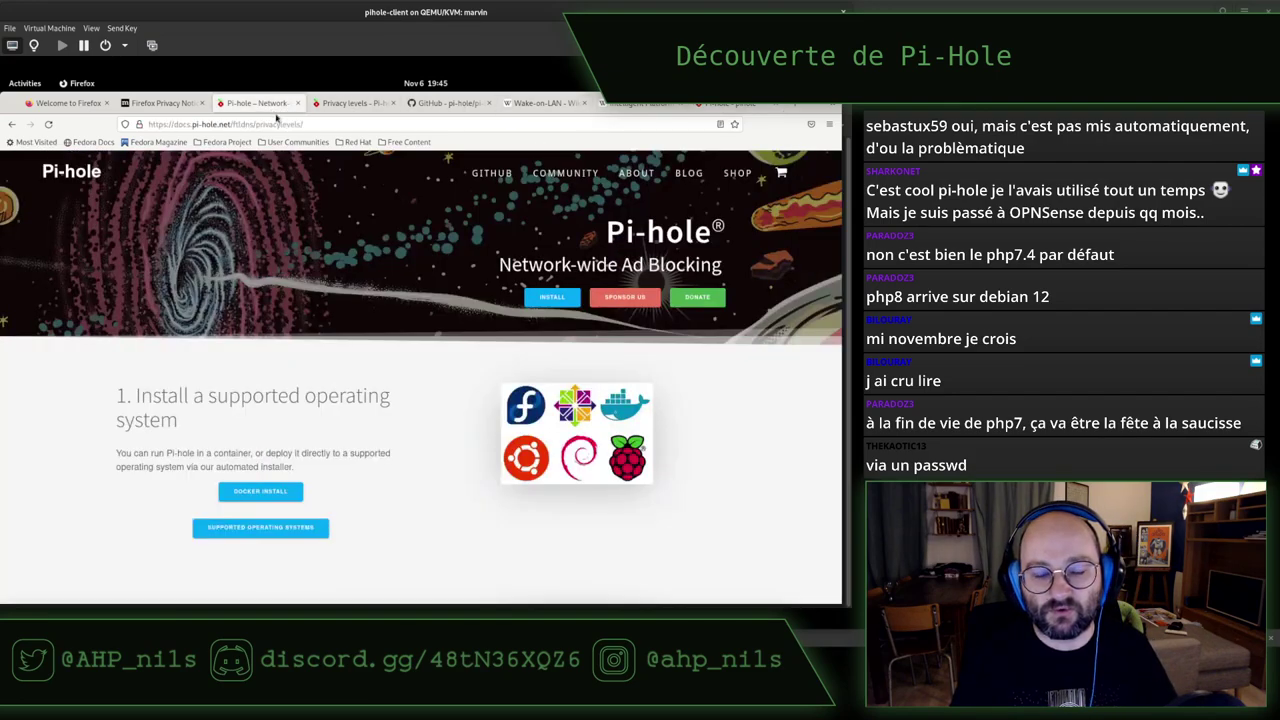
In the Pi-hole docs, open Post-Install under Getting Started and search it for 'passw'
{"action": "left_click", "coordinate": [350, 103]}
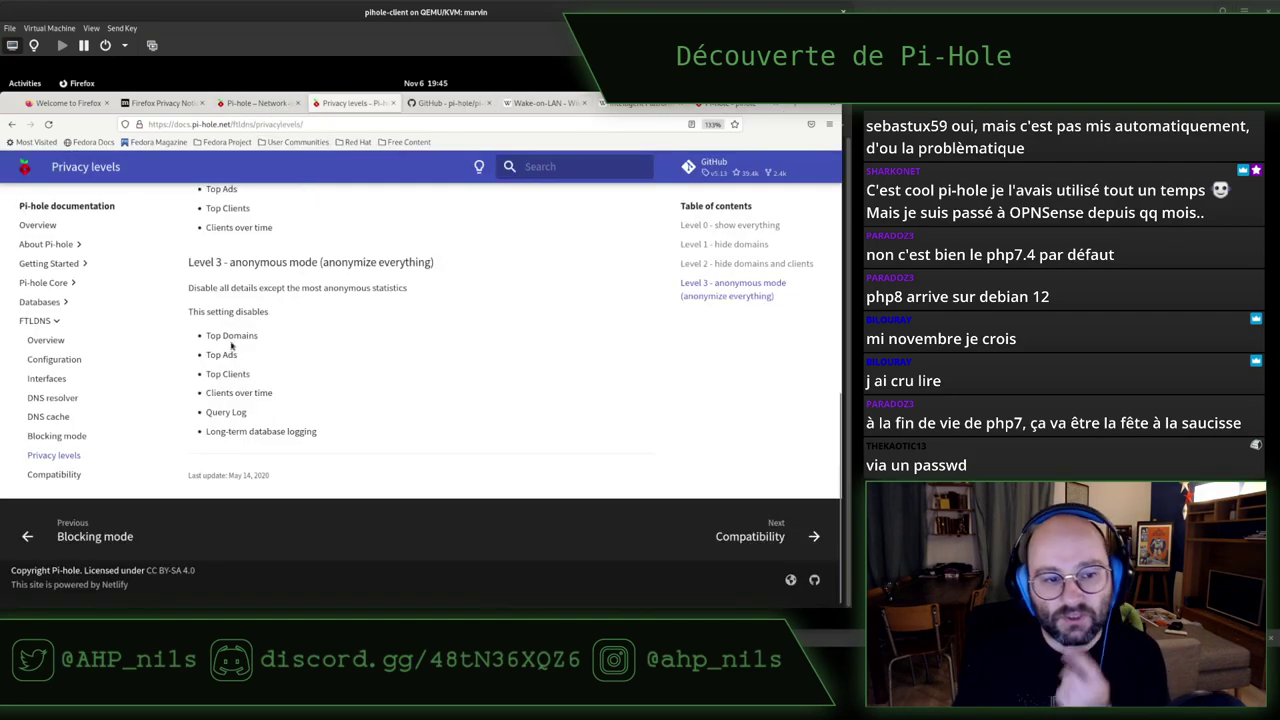
{"action": "left_click", "coordinate": [63, 264]}
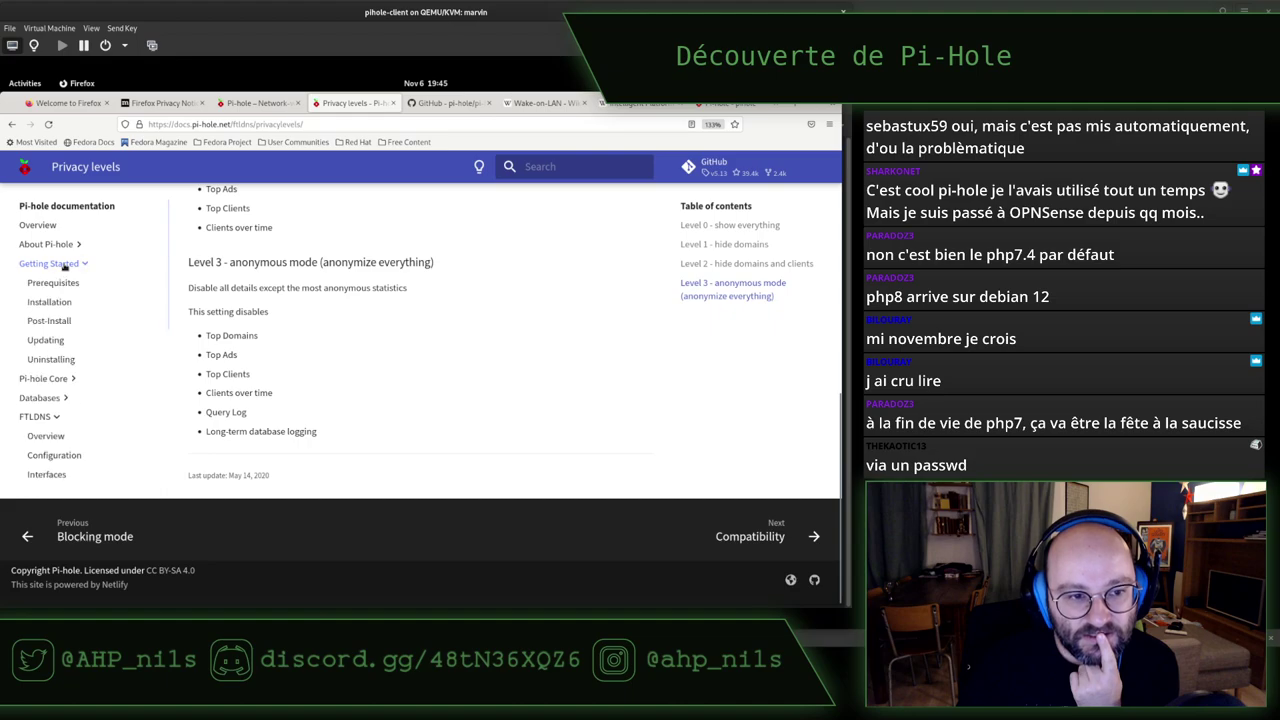
{"action": "left_click", "coordinate": [50, 321]}
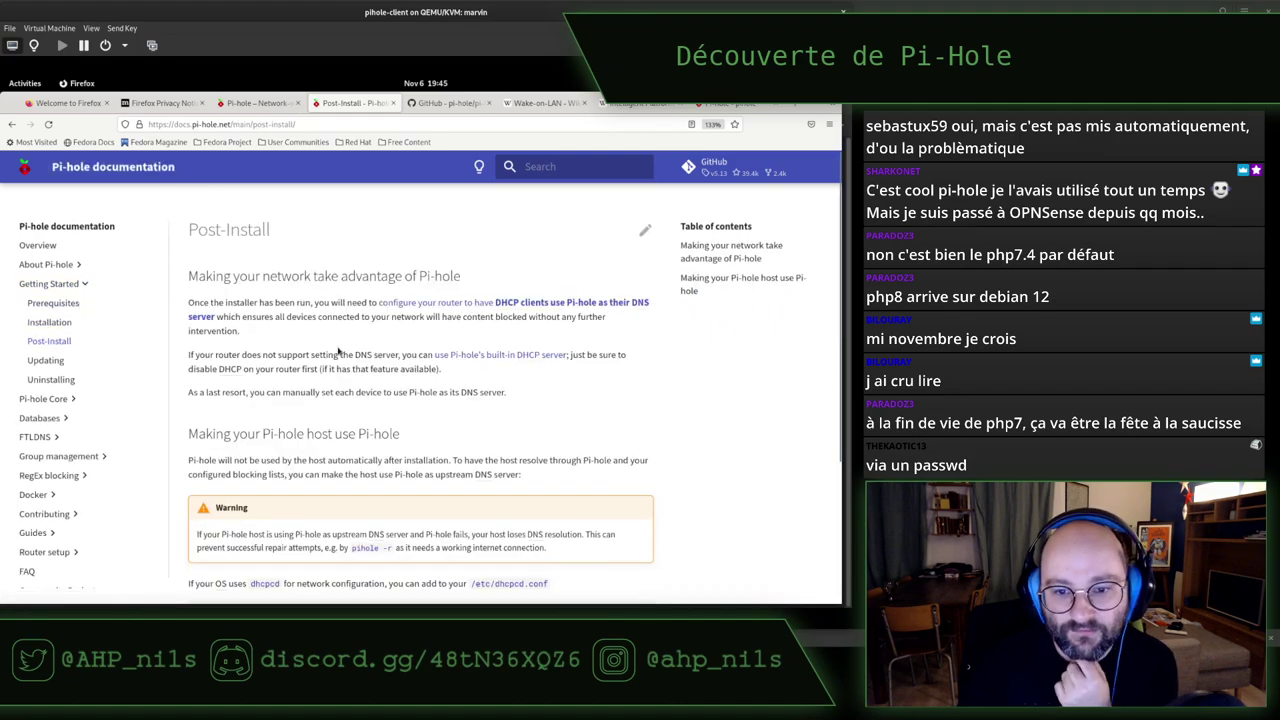
{"action": "key", "text": "ctrl+f"}
{"action": "type", "text": "passw"}
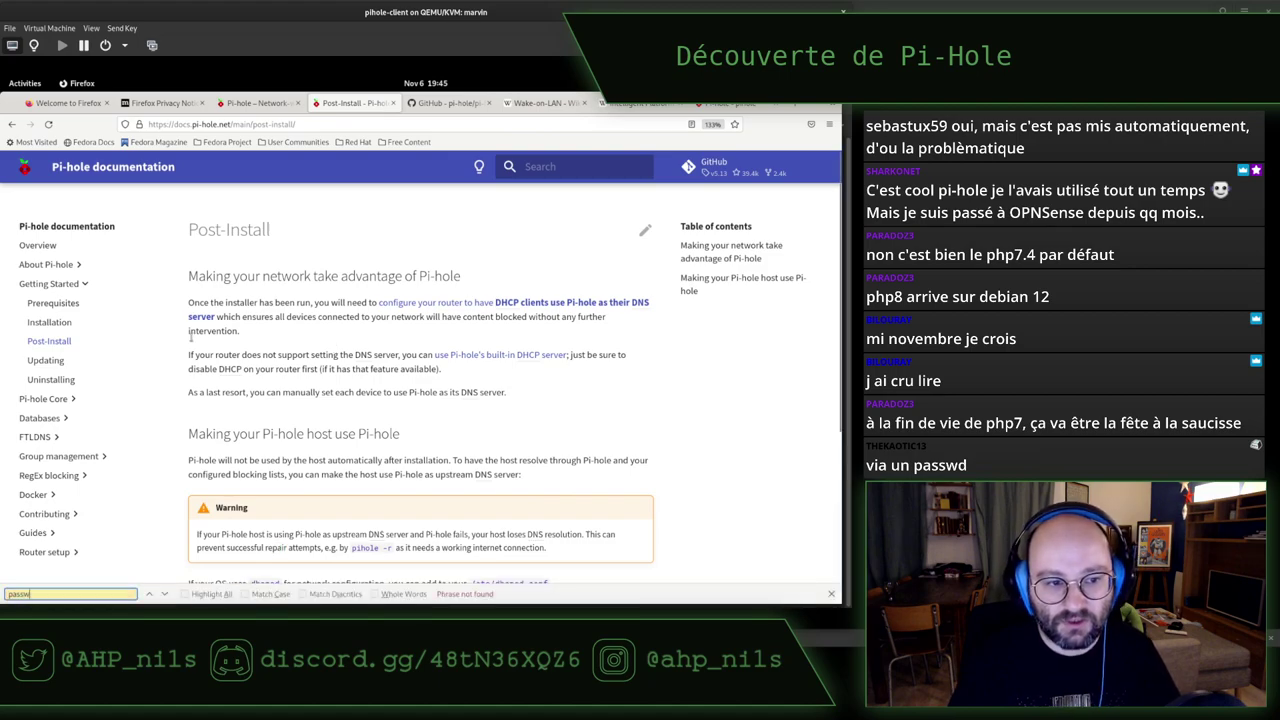
Open the Installation docs page, then start a blank tab with its search field focused
{"action": "left_click", "coordinate": [49, 324]}
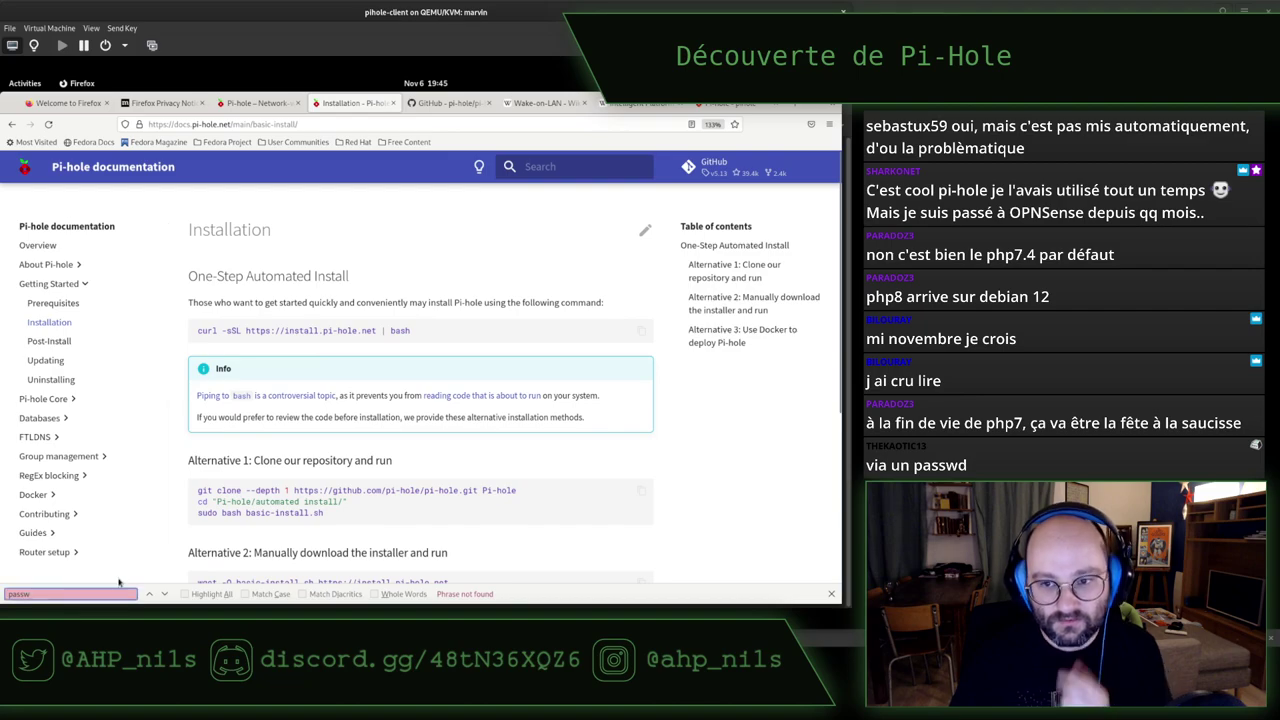
{"action": "key", "text": "ctrl+t"}
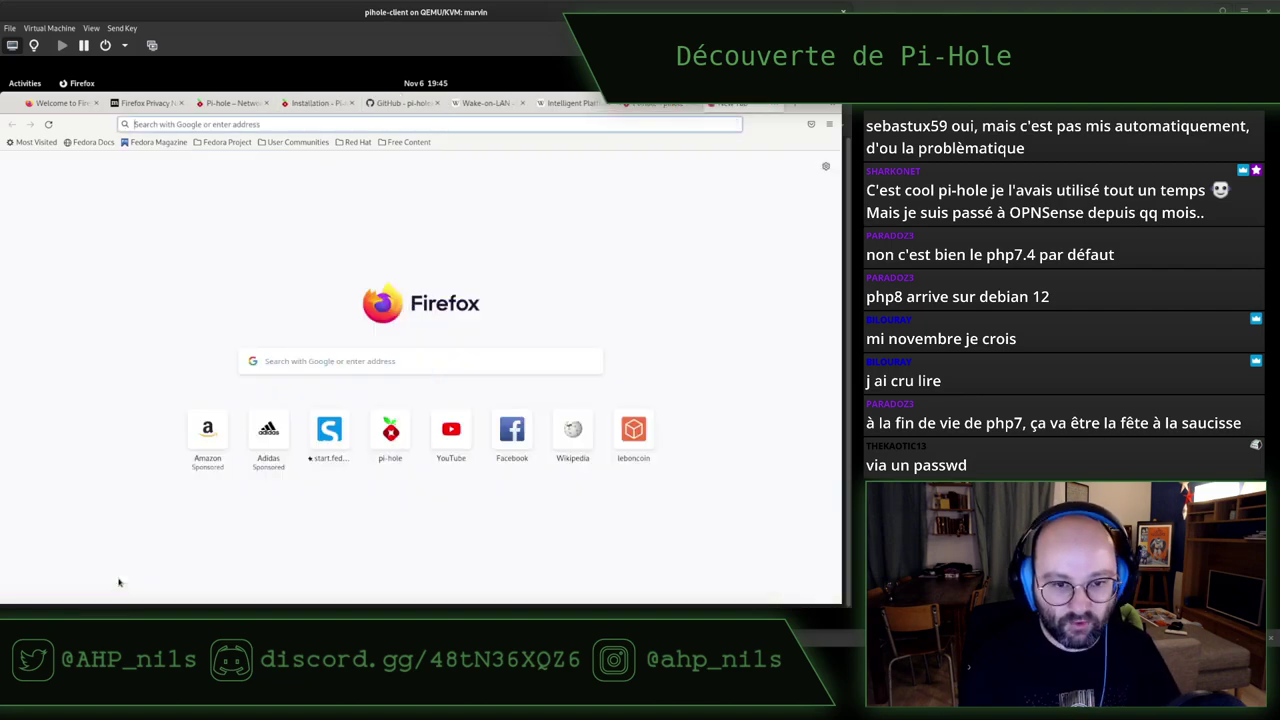
{"action": "left_click", "coordinate": [316, 367]}
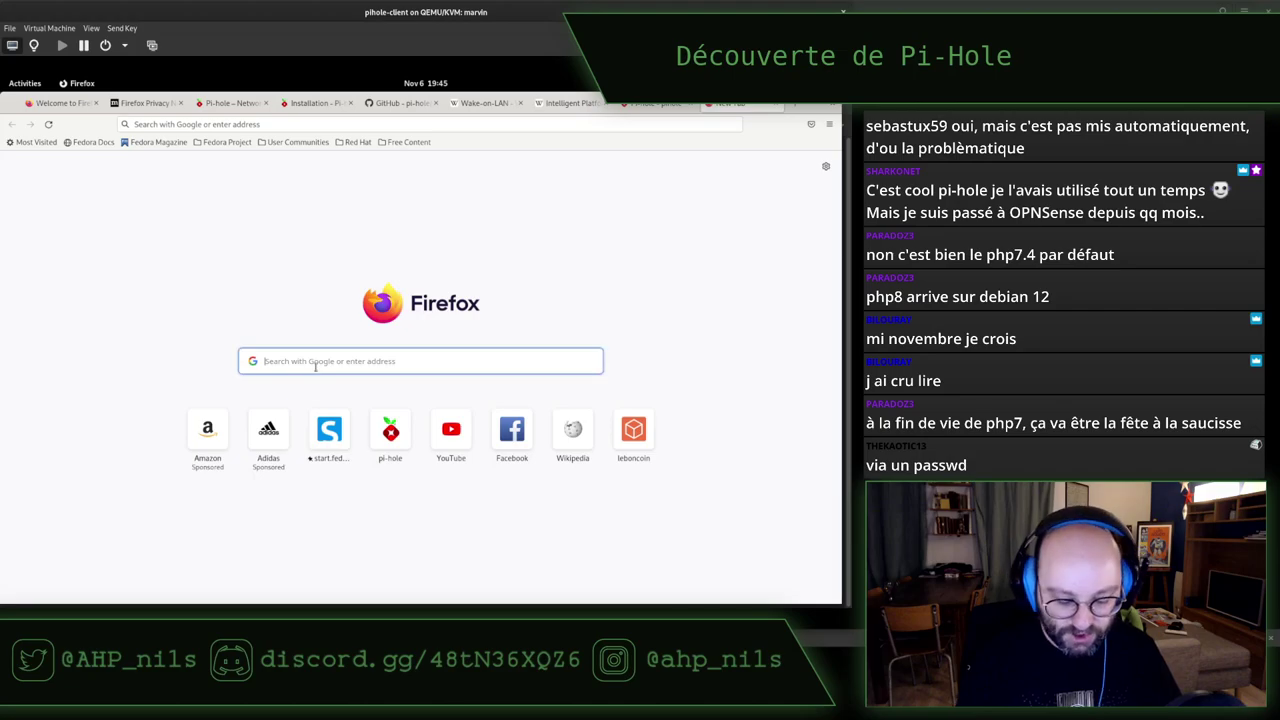
Search Google for 'pi-hole change password' and dismiss the consent prompt
{"action": "type", "text": "pi-g"}
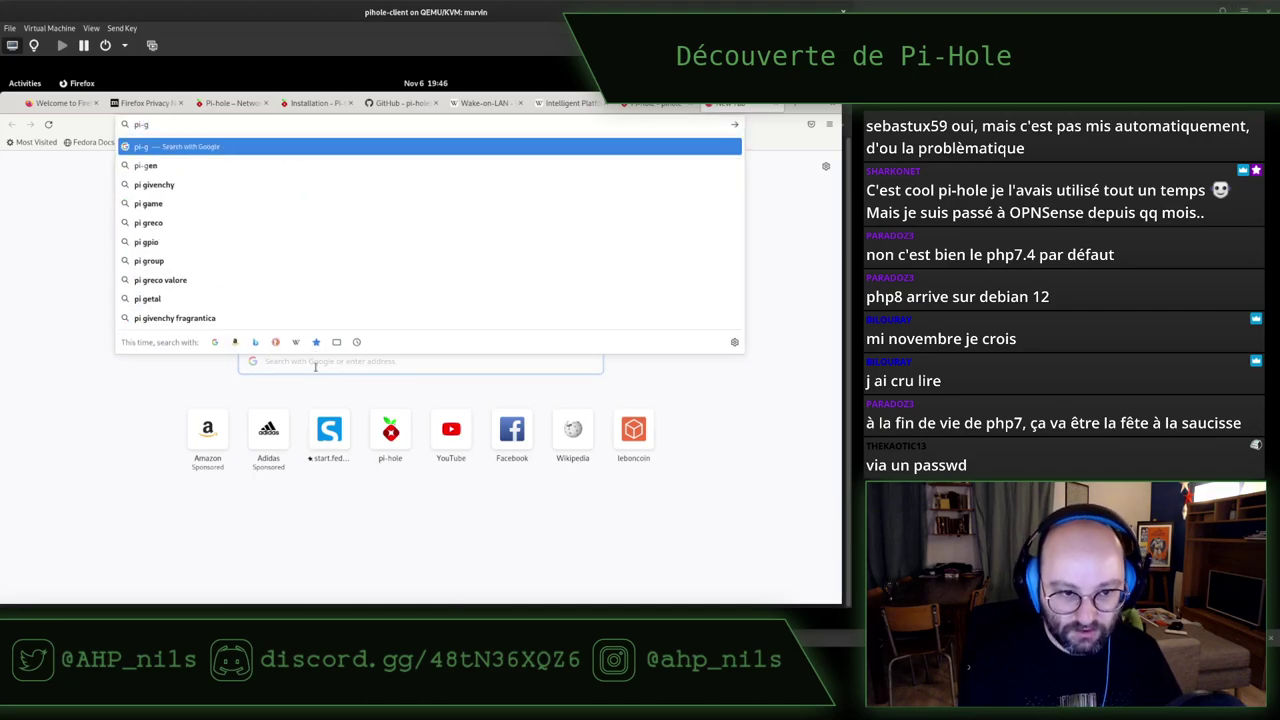
{"action": "key", "text": "BackSpace"}
{"action": "type", "text": "hole change pa"}
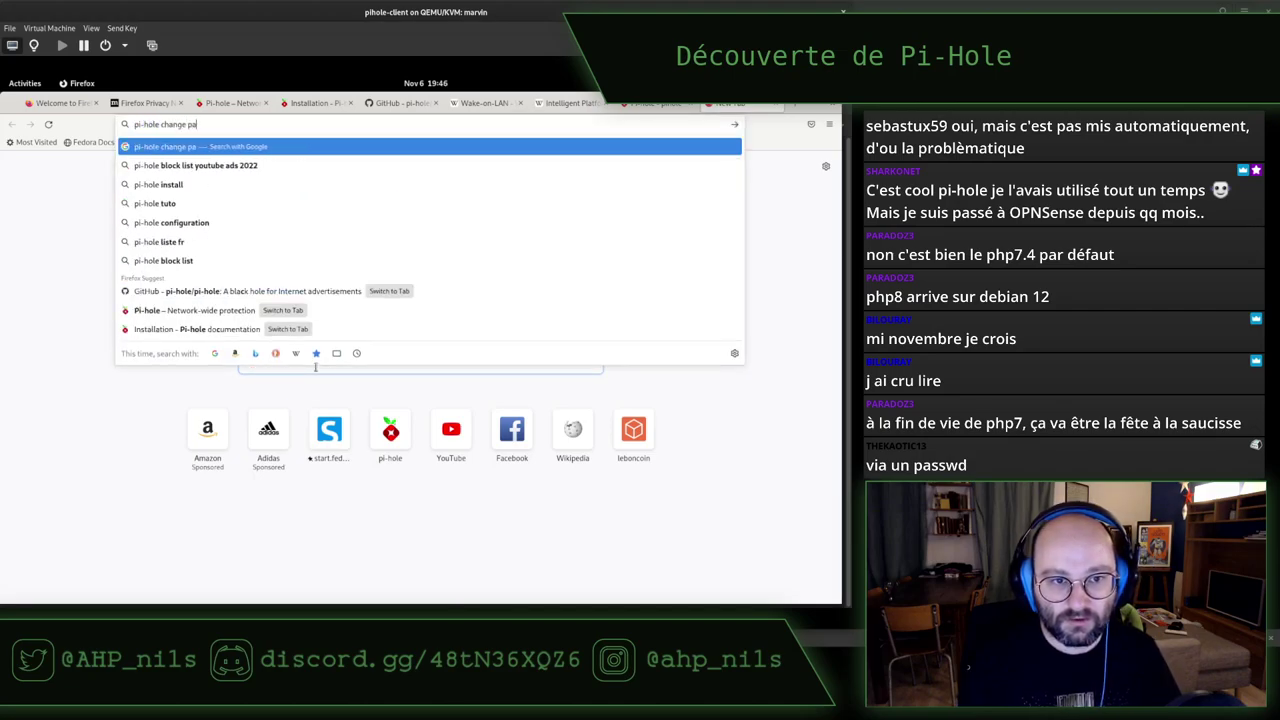
{"action": "type", "text": "ssword"}
{"action": "key", "text": "Return"}
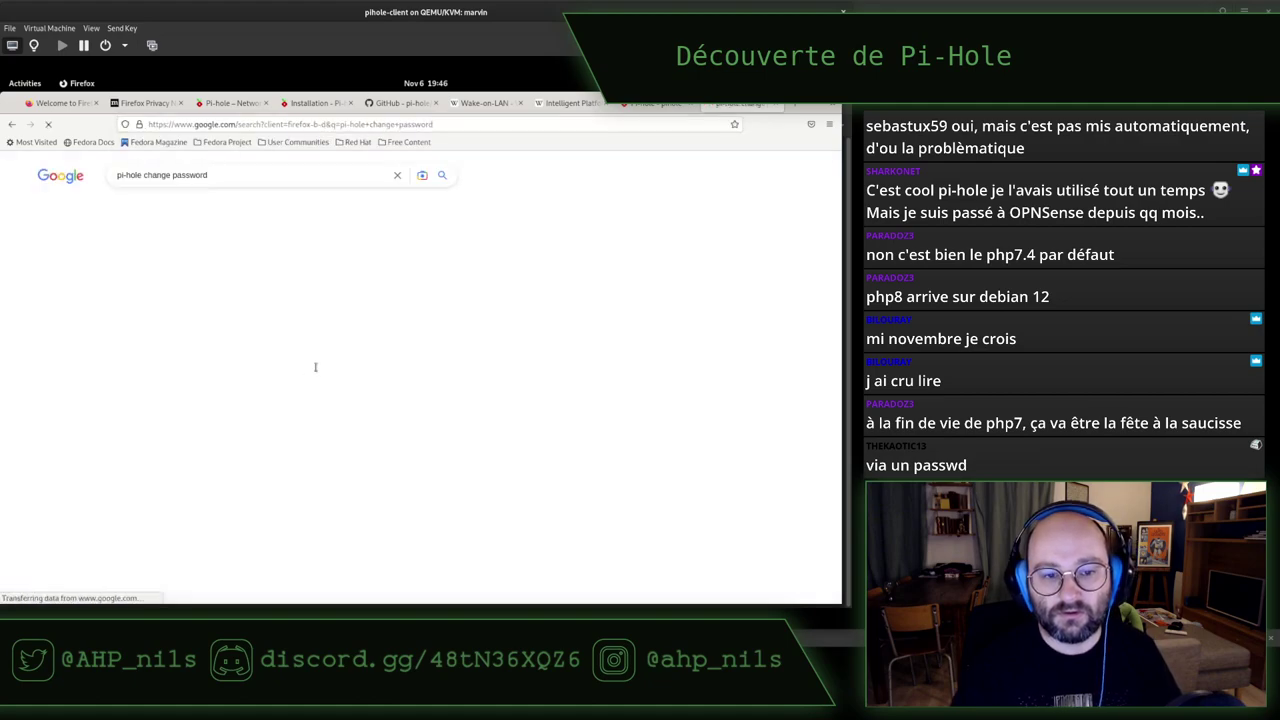
{"action": "left_click", "coordinate": [325, 527]}
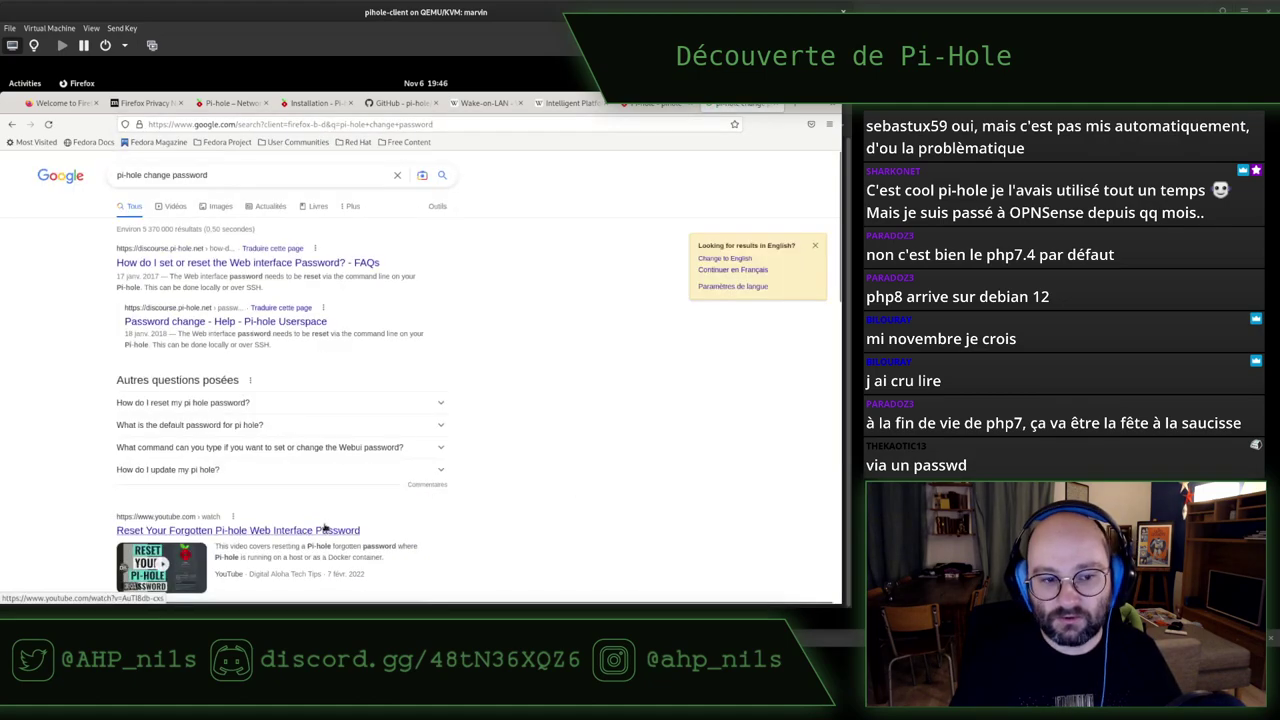
Open the discourse.pi-hole.net password-reset answer and select its pihole -a -p command
{"action": "left_click", "coordinate": [214, 268]}
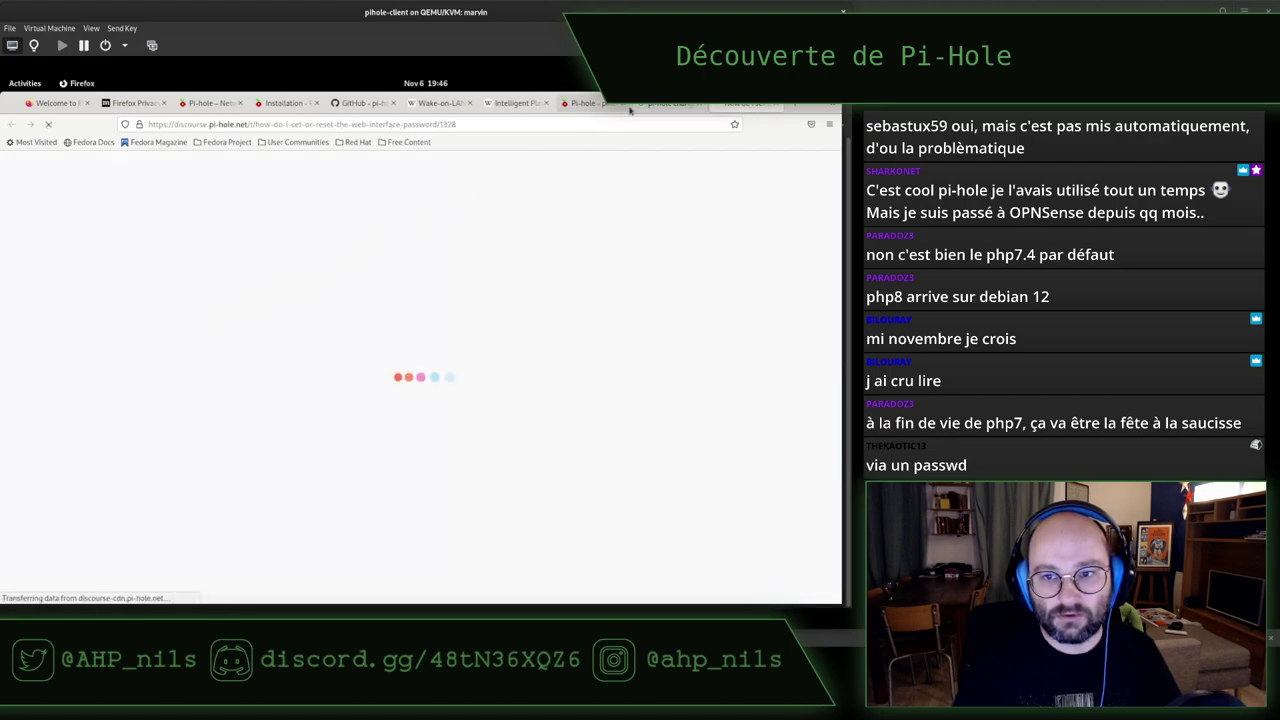
{"action": "key", "text": "alt+Left"}
{"action": "left_click", "coordinate": [297, 403]}
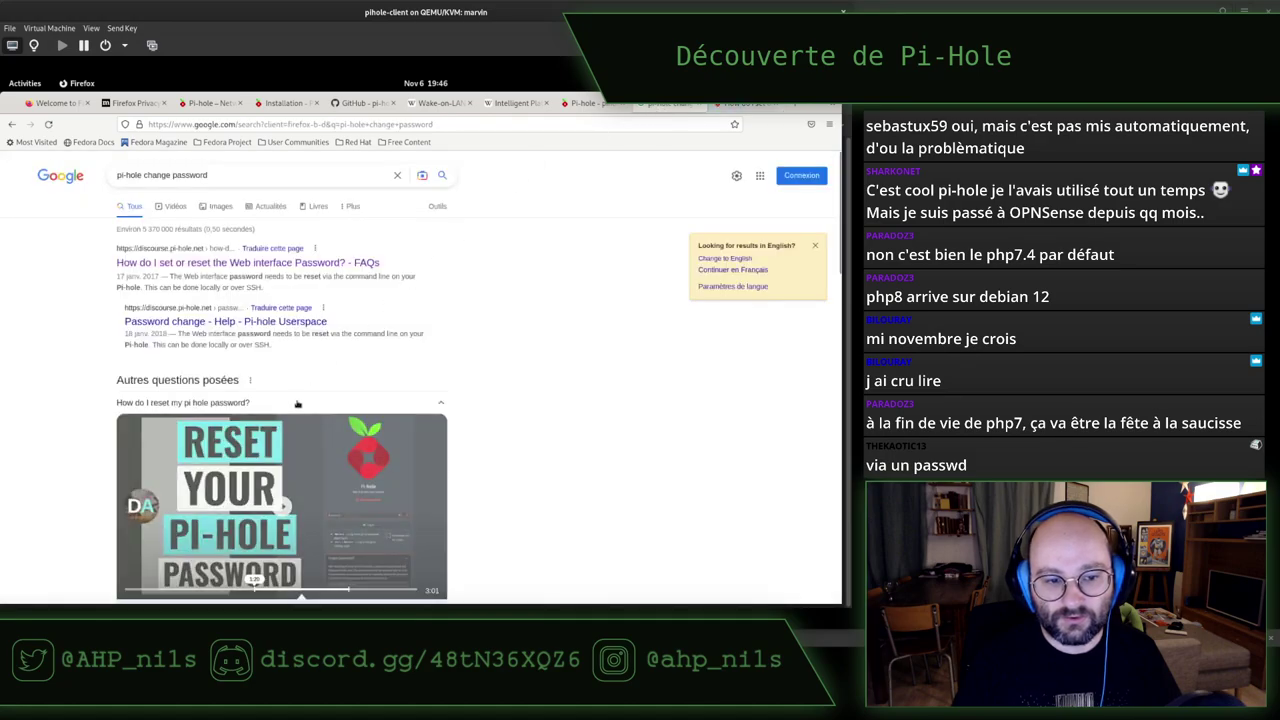
{"action": "scroll", "coordinate": [546, 398], "scroll_direction": "down", "scroll_amount": 3}
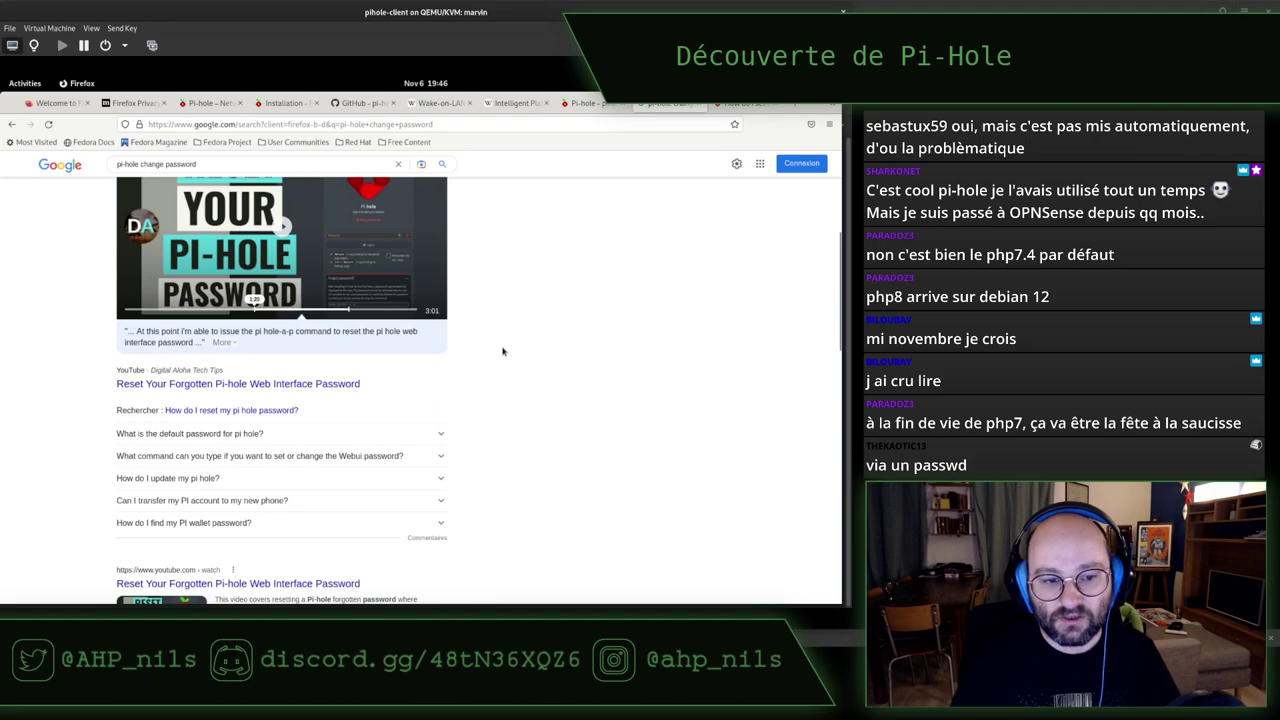
{"action": "key", "text": "alt+Right"}
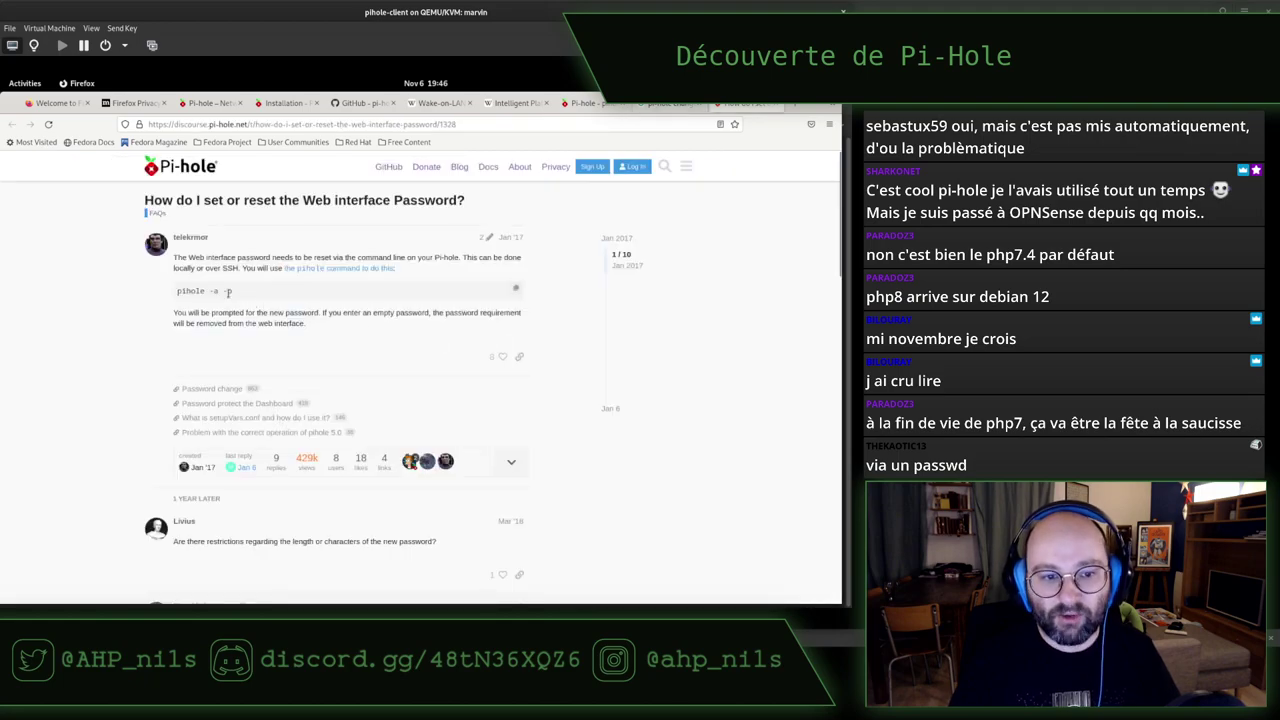
{"action": "left_click_drag", "start_coordinate": [229, 291], "coordinate": [177, 288]}
{"action": "left_click", "coordinate": [258, 291]}
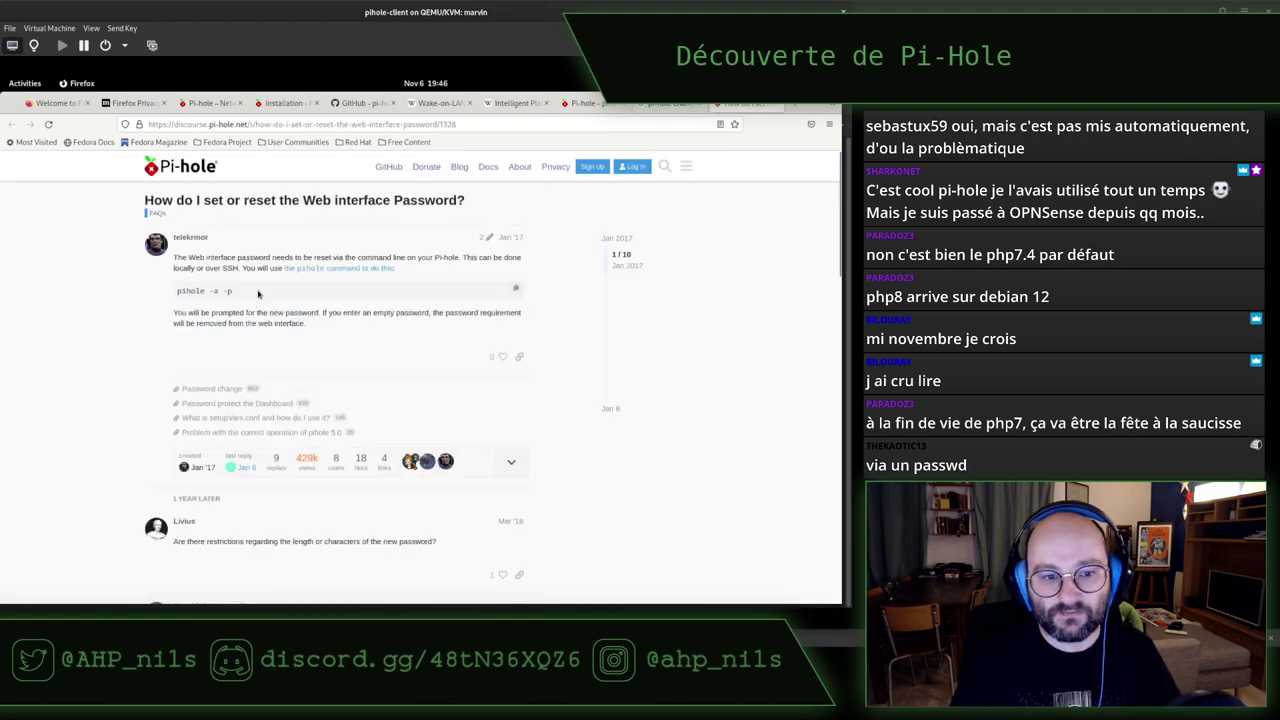
{"action": "key", "text": "alt+Tab"}
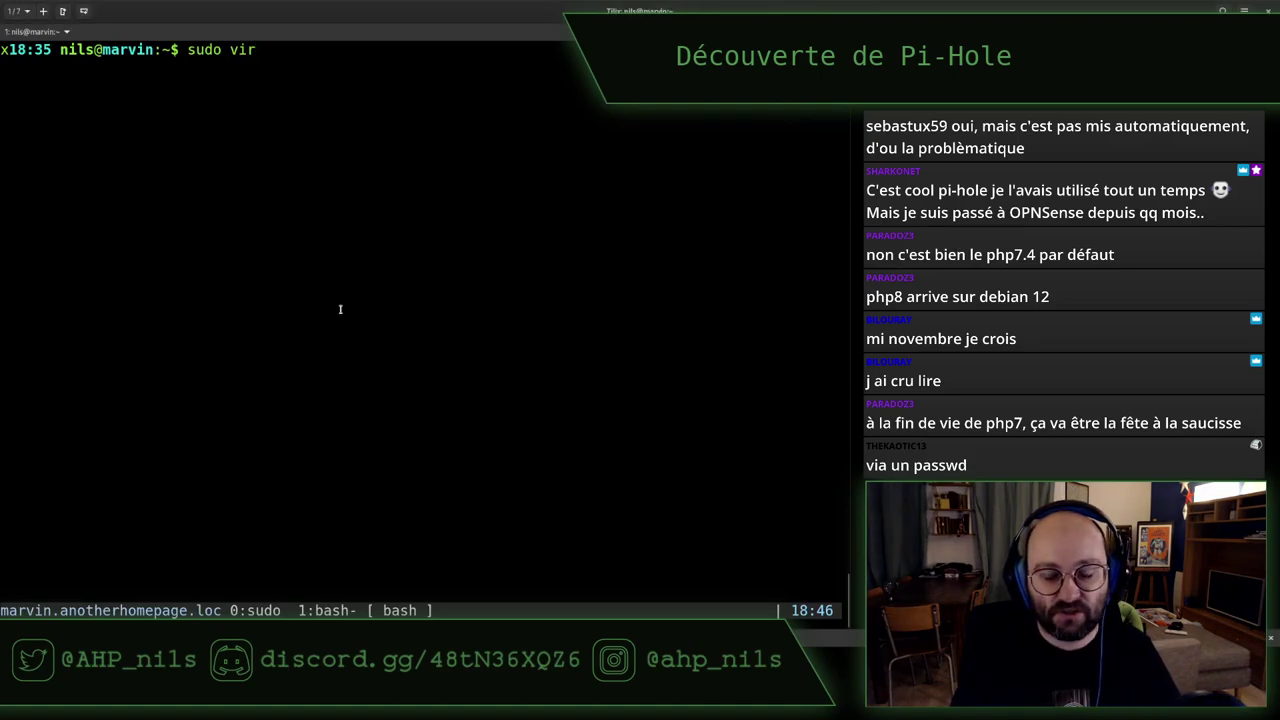
Run pihole -a -p in the server terminal and enter and confirm a new web password
{"action": "key", "text": "alt+Tab"}
{"action": "key", "text": "alt+Tab"}
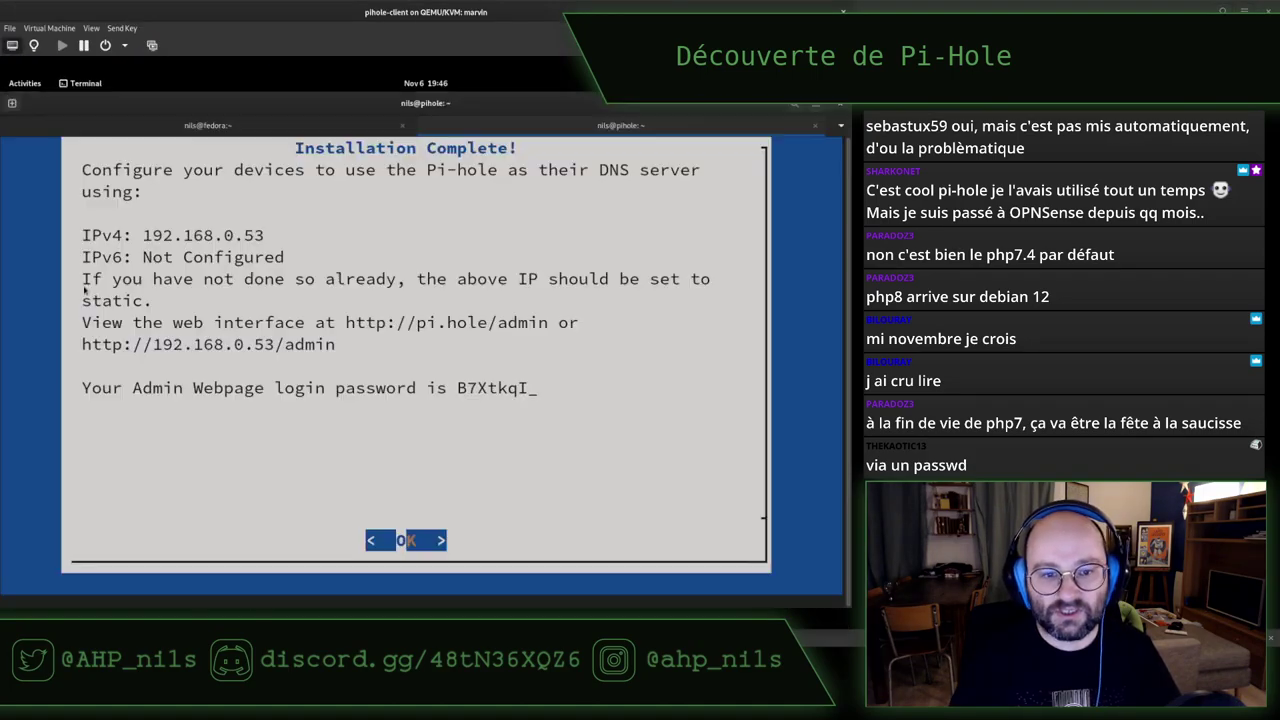
{"action": "key", "text": "Return"}
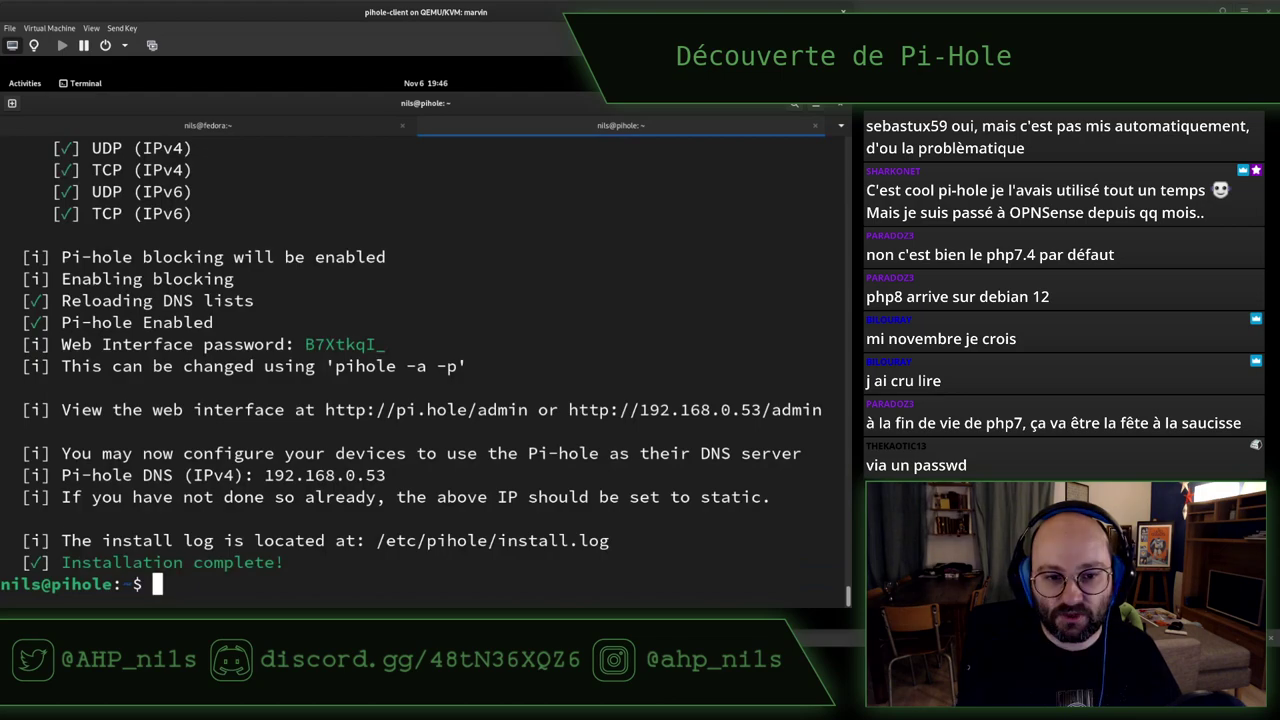
{"action": "type", "text": "pihole -"}
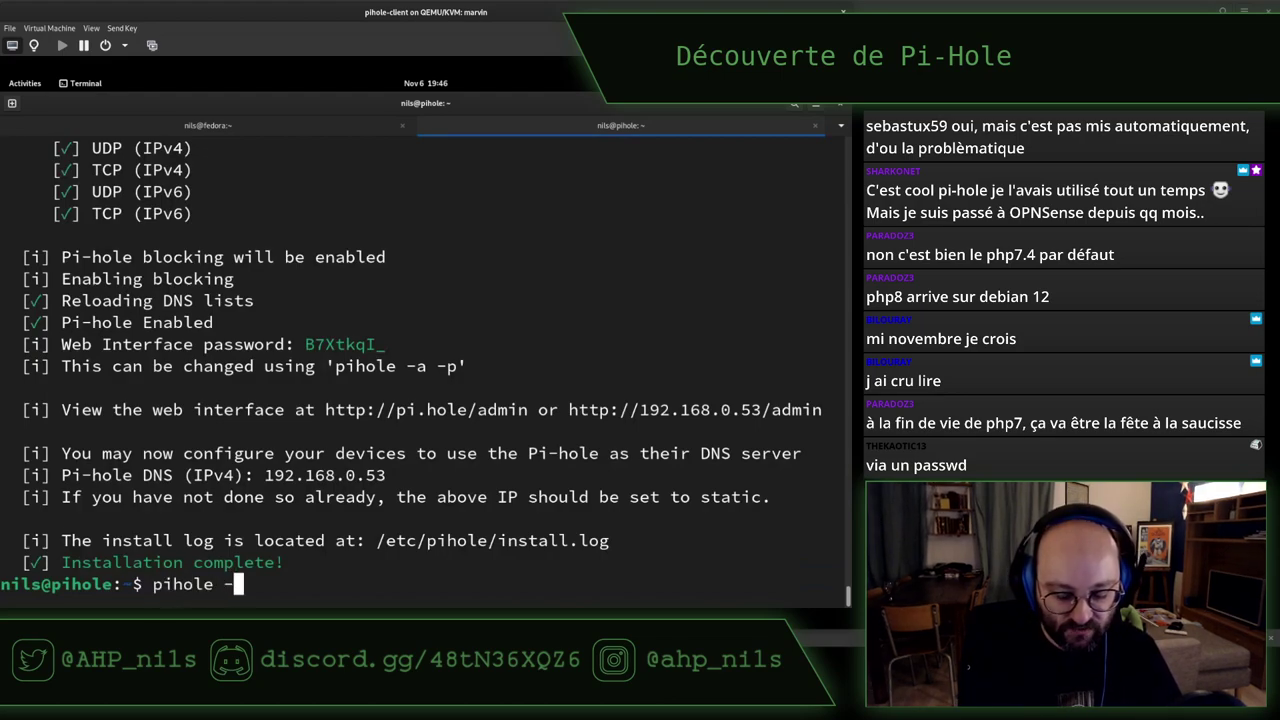
{"action": "key", "text": "alt+Tab"}
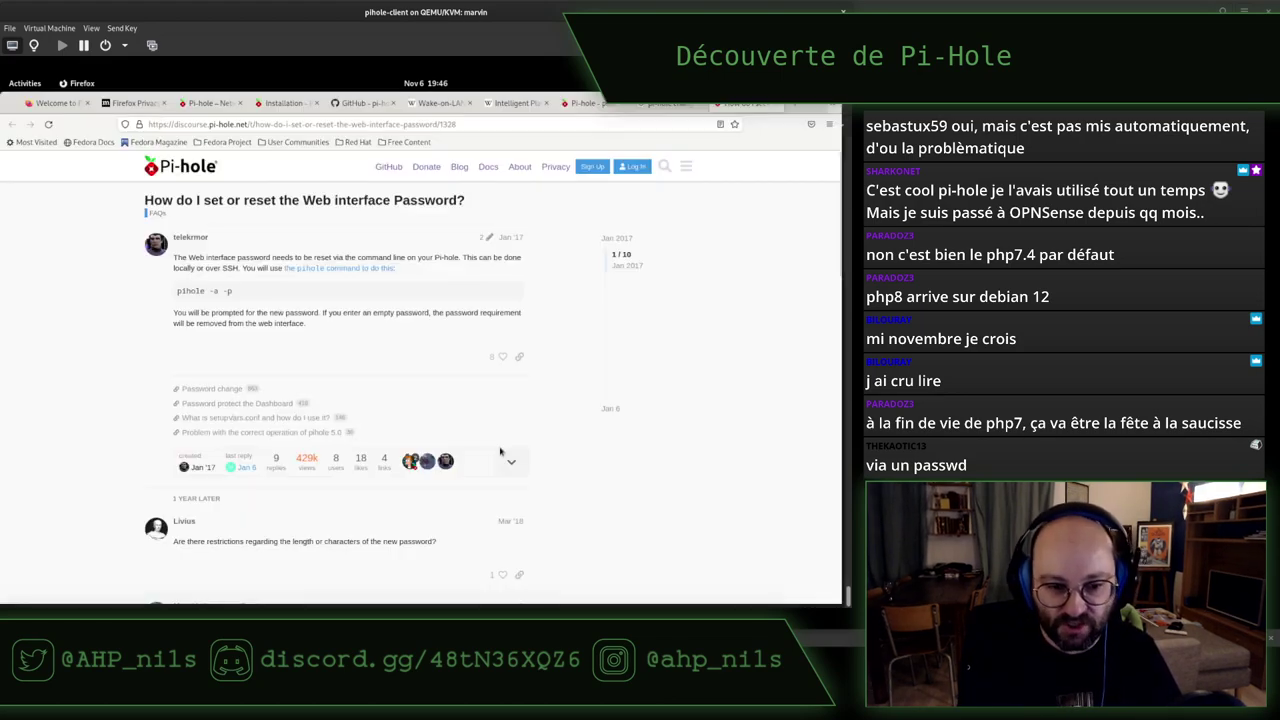
{"action": "key", "text": "alt+Tab"}
{"action": "type", "text": "a -p"}
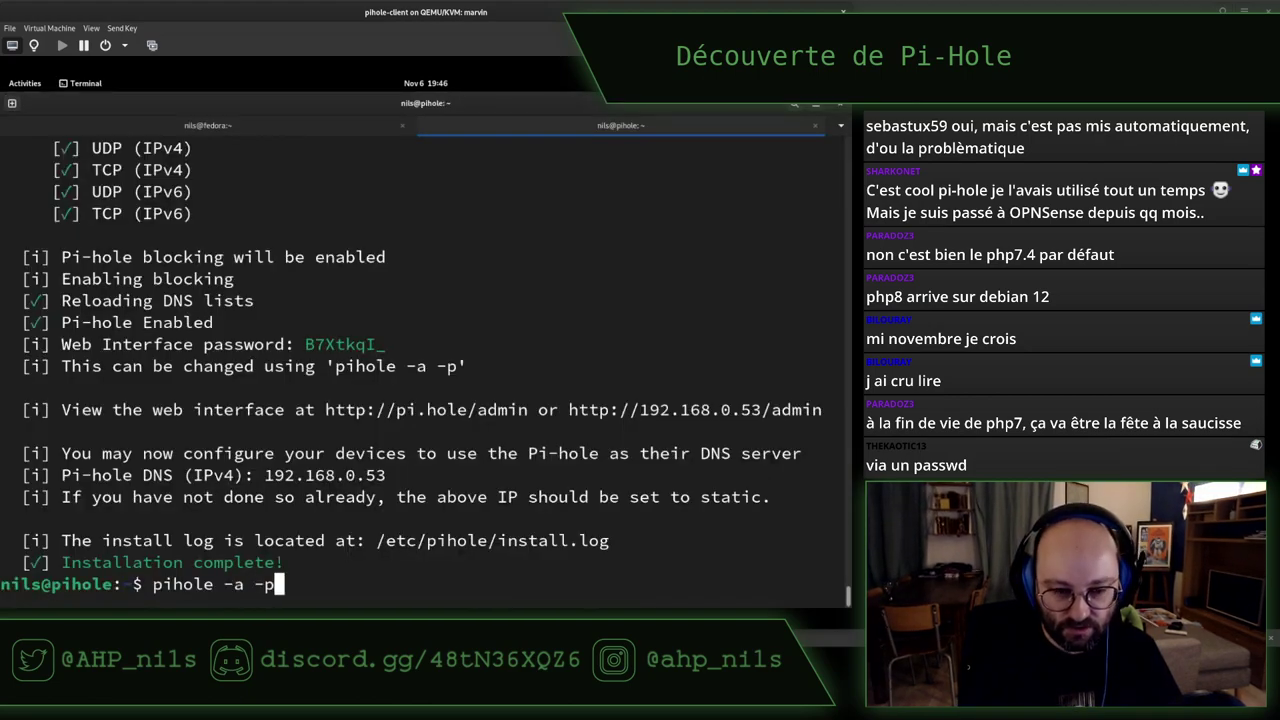
{"action": "key", "text": "Return"}
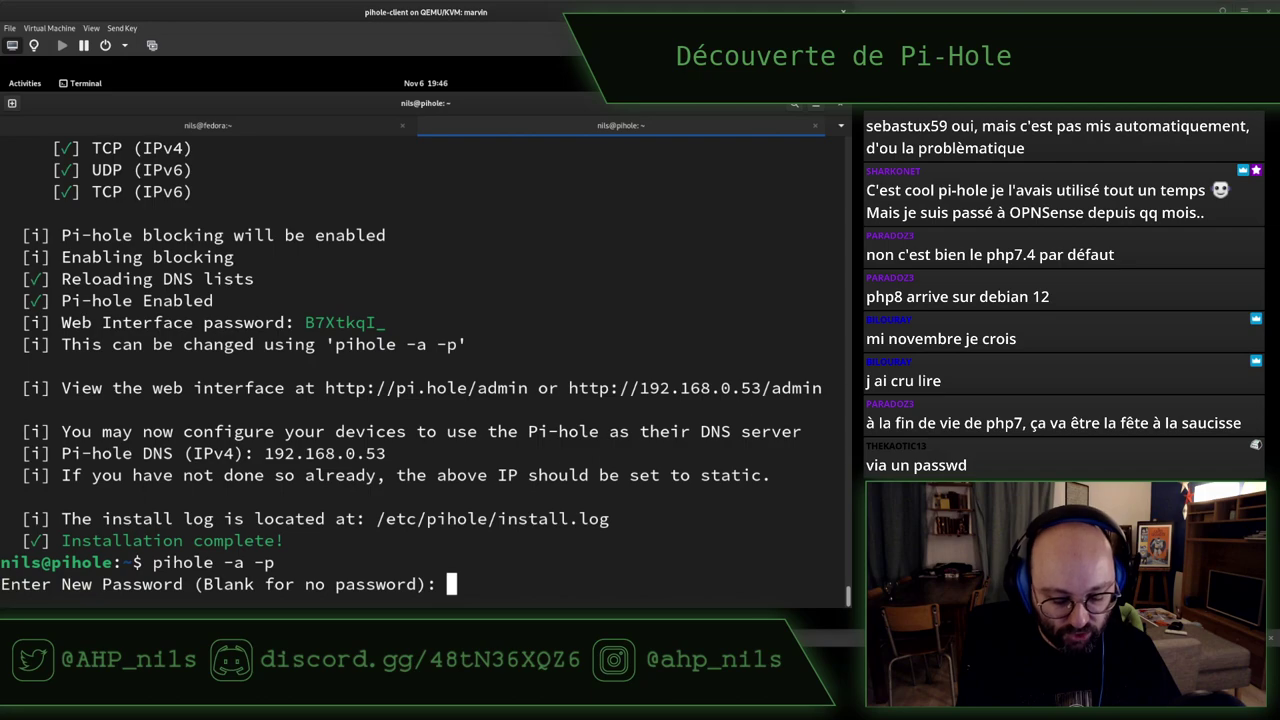
{"action": "key", "text": "Return"}
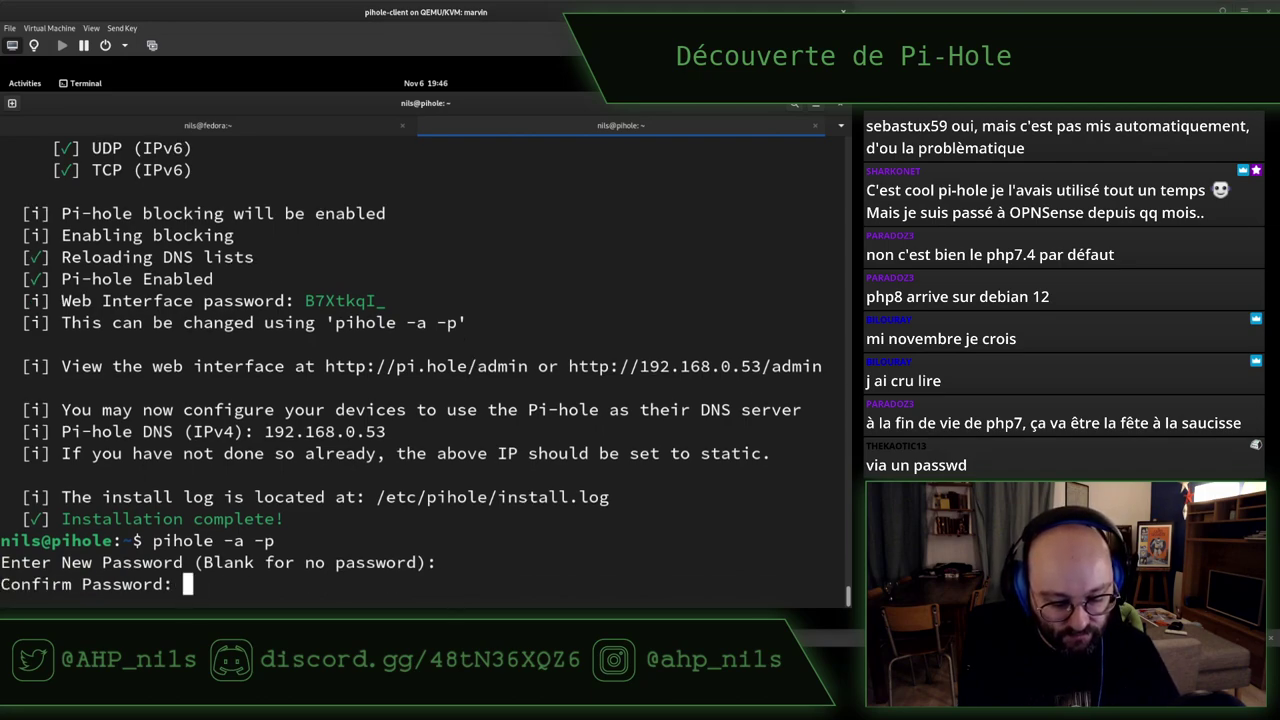
{"action": "key", "text": "Return"}
{"action": "key", "text": "alt+Tab"}
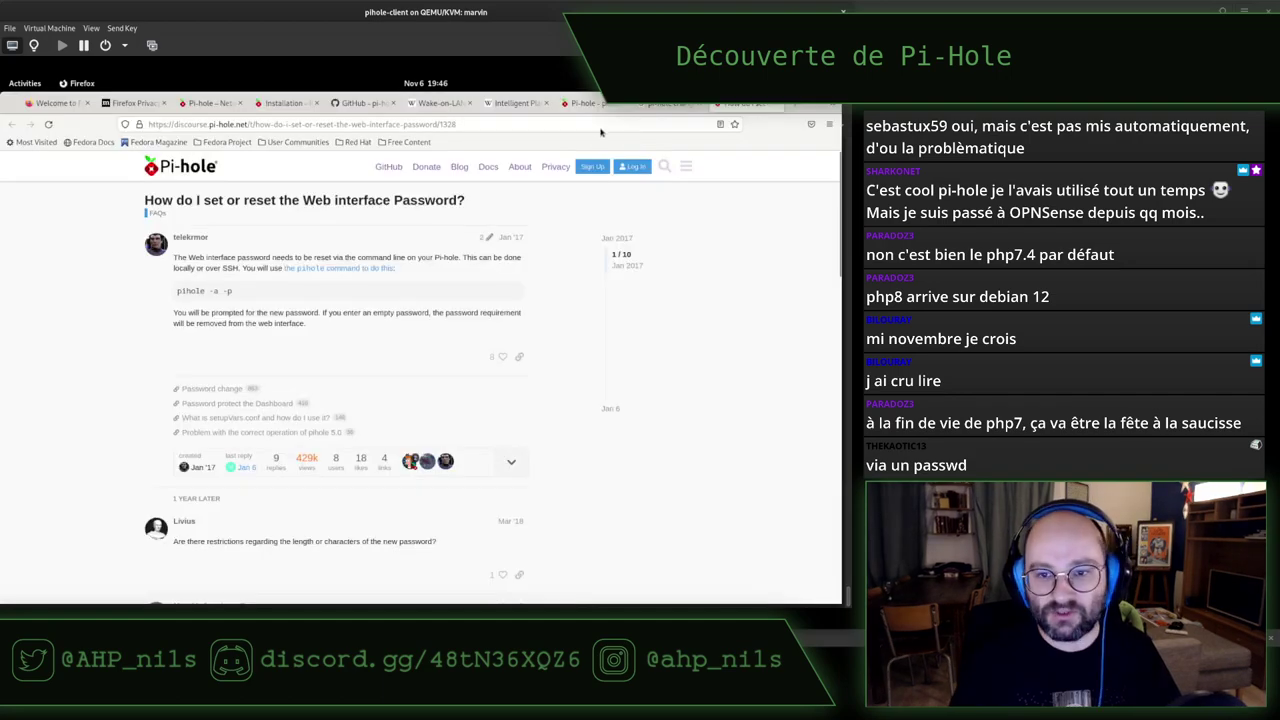
Close the Google search tab and log out of the Pi-hole admin interface
{"action": "left_click", "coordinate": [668, 103]}
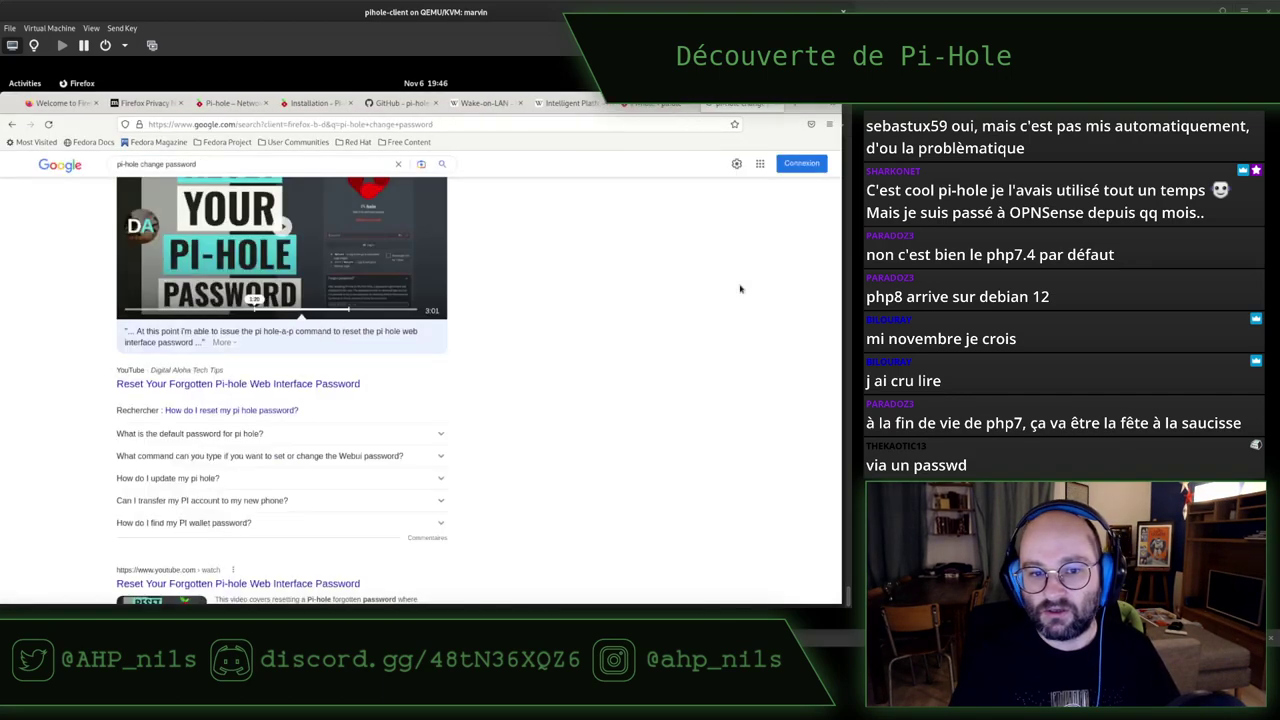
{"action": "key", "text": "ctrl+w"}
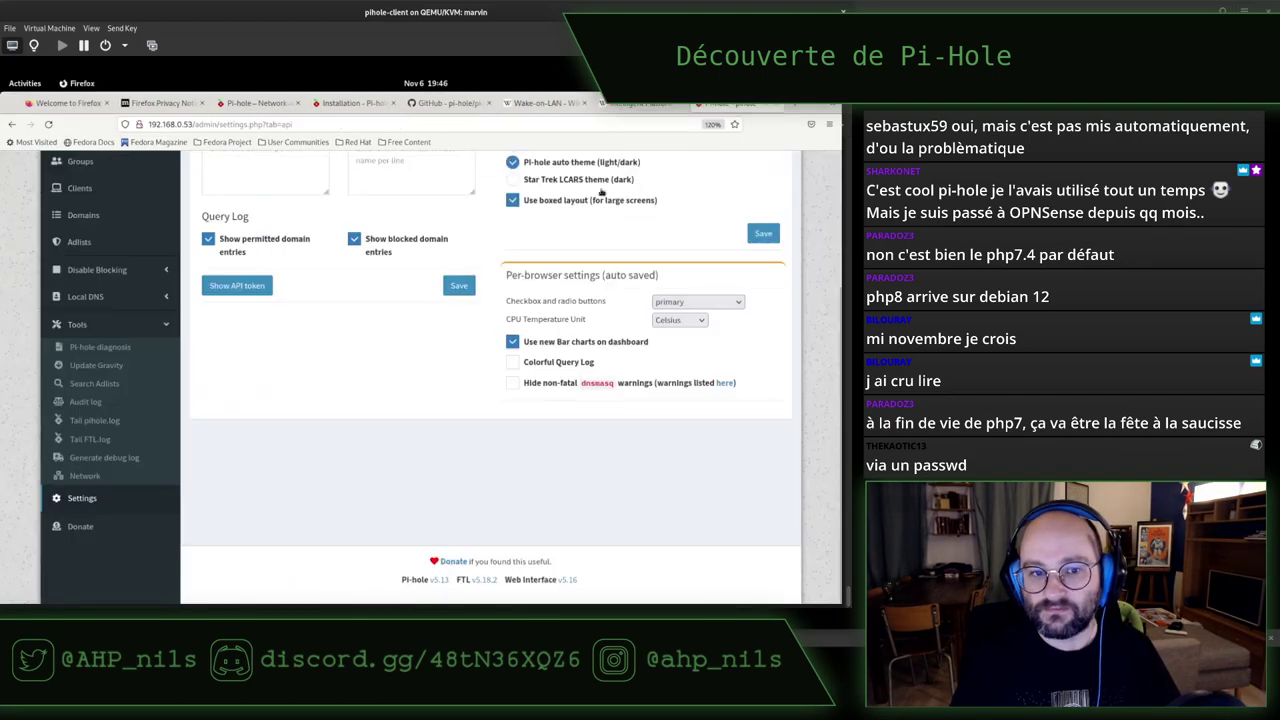
{"action": "scroll", "coordinate": [601, 192], "scroll_direction": "up", "scroll_amount": 3}
{"action": "left_click", "coordinate": [786, 165]}
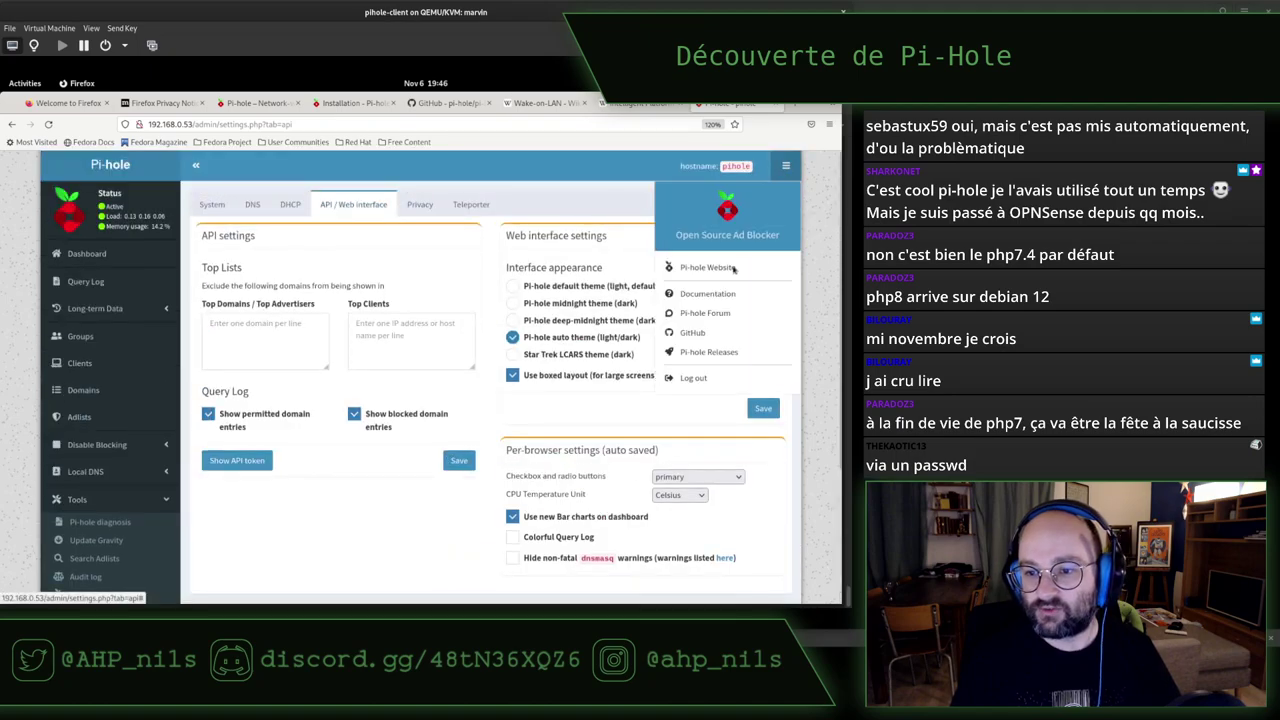
{"action": "left_click", "coordinate": [700, 380]}
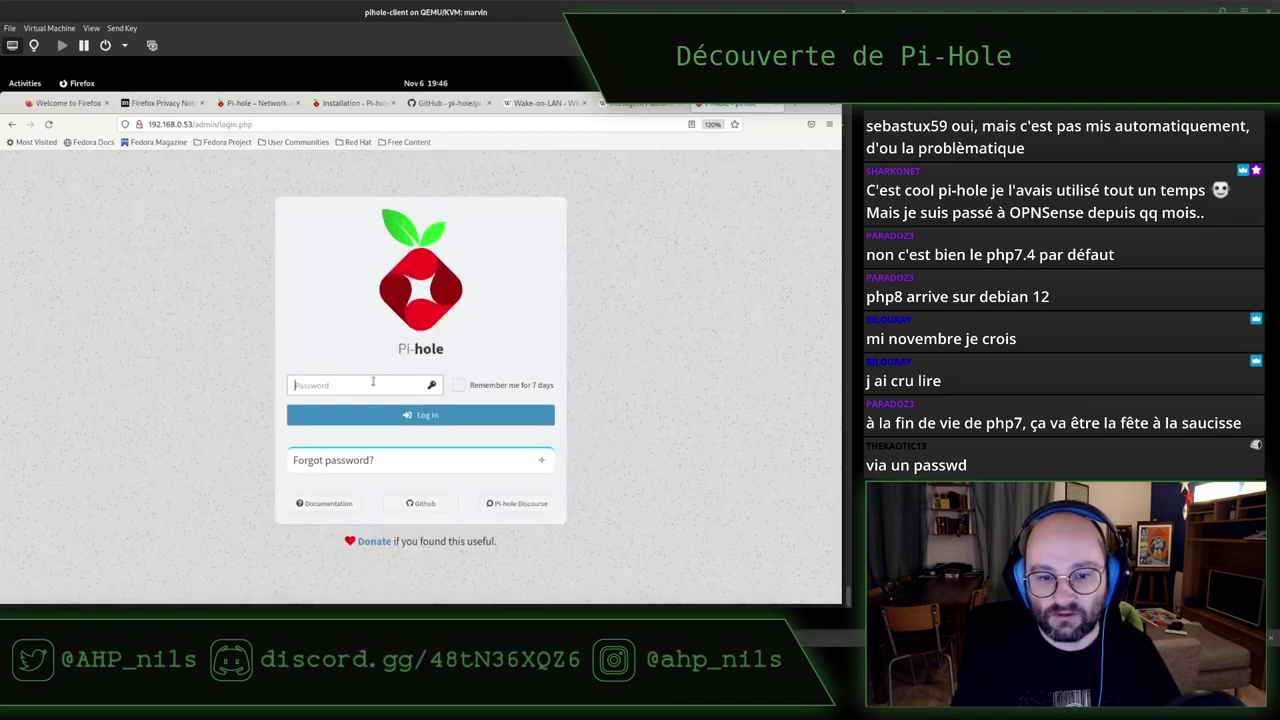
Log back in with the new password and decline saving it in Firefox
{"action": "type", "text": "••"}
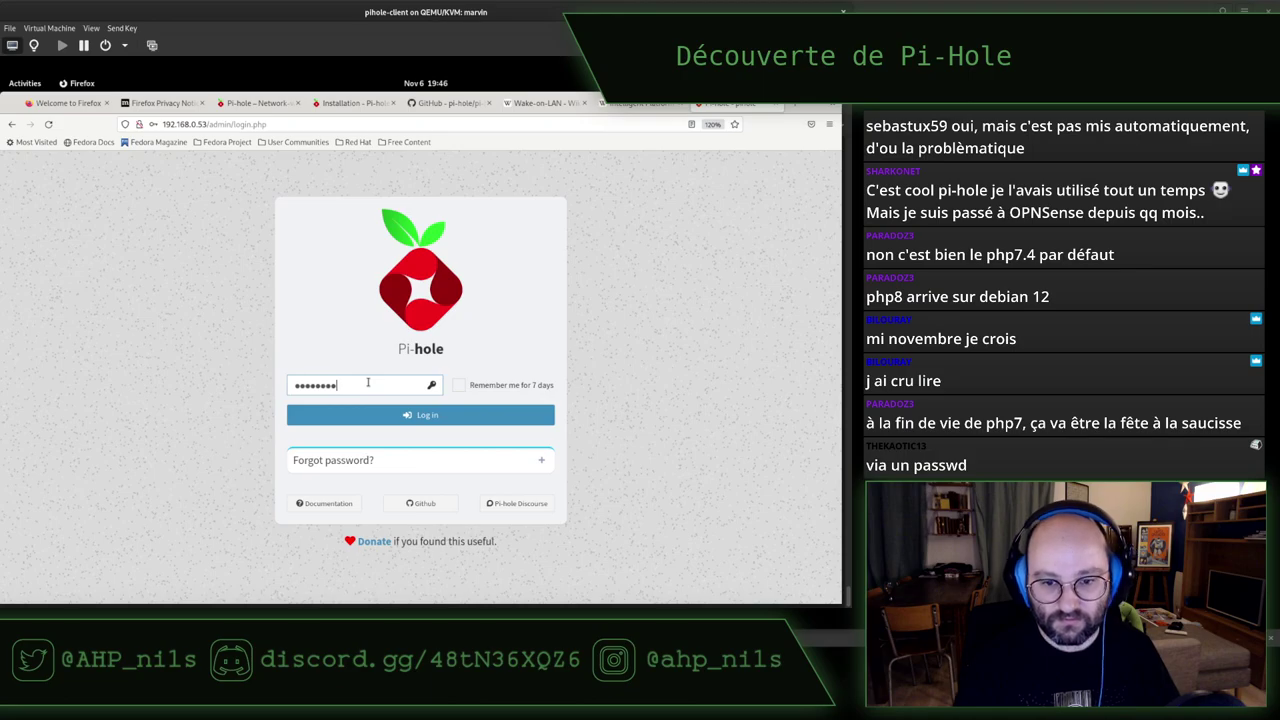
{"action": "key", "text": "Return"}
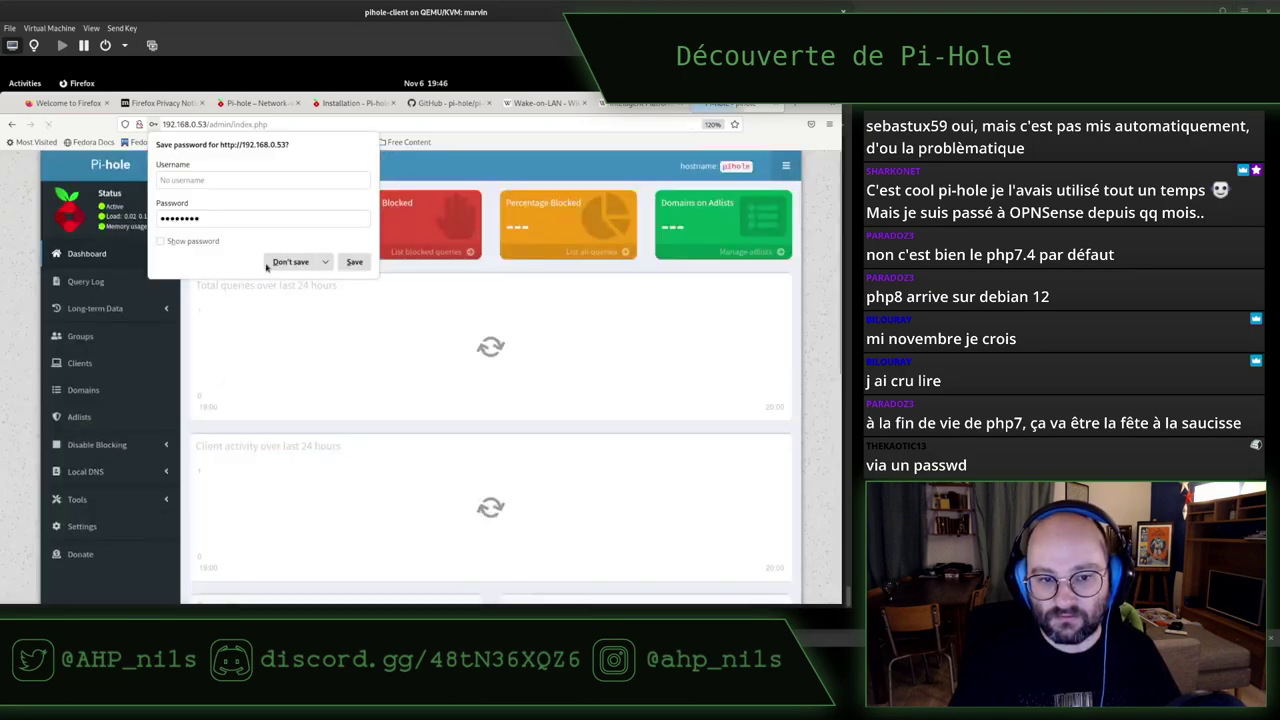
{"action": "left_click", "coordinate": [270, 264]}
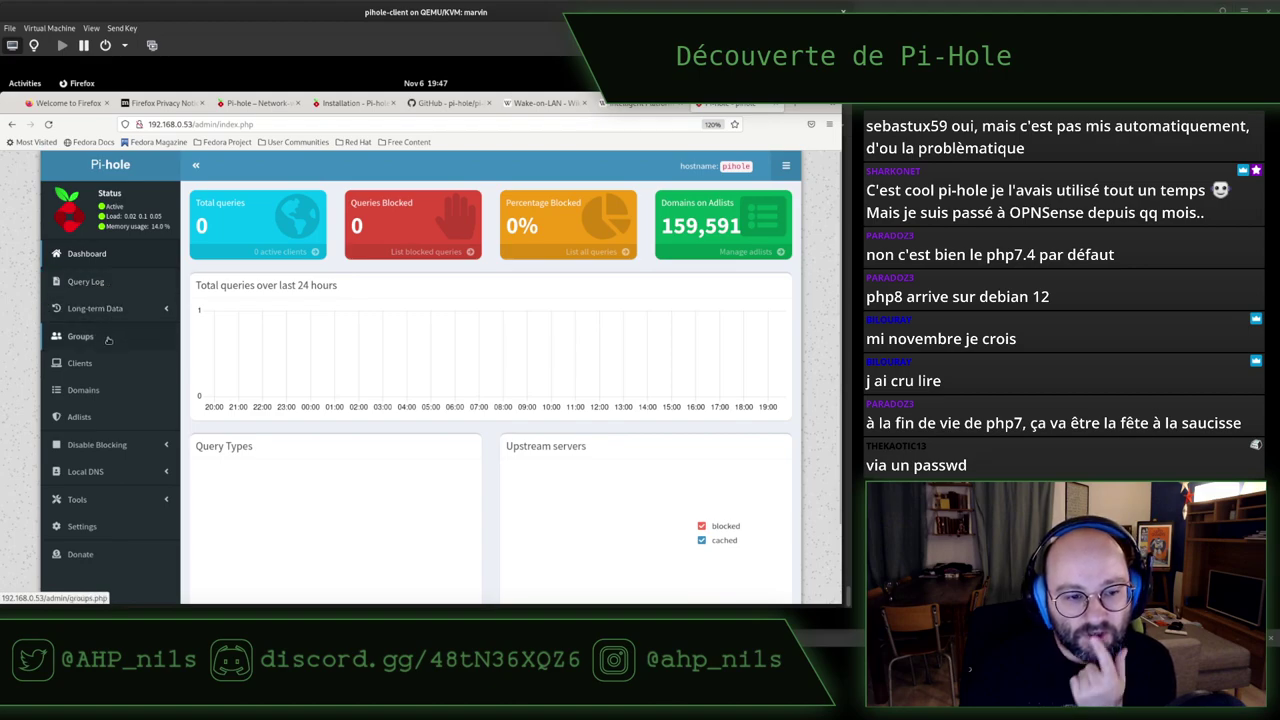
Open Pi-hole's Settings on the DHCP tab, showing the server disabled with range 192.168.0.201–192.168.0.251
{"action": "left_click", "coordinate": [98, 530]}
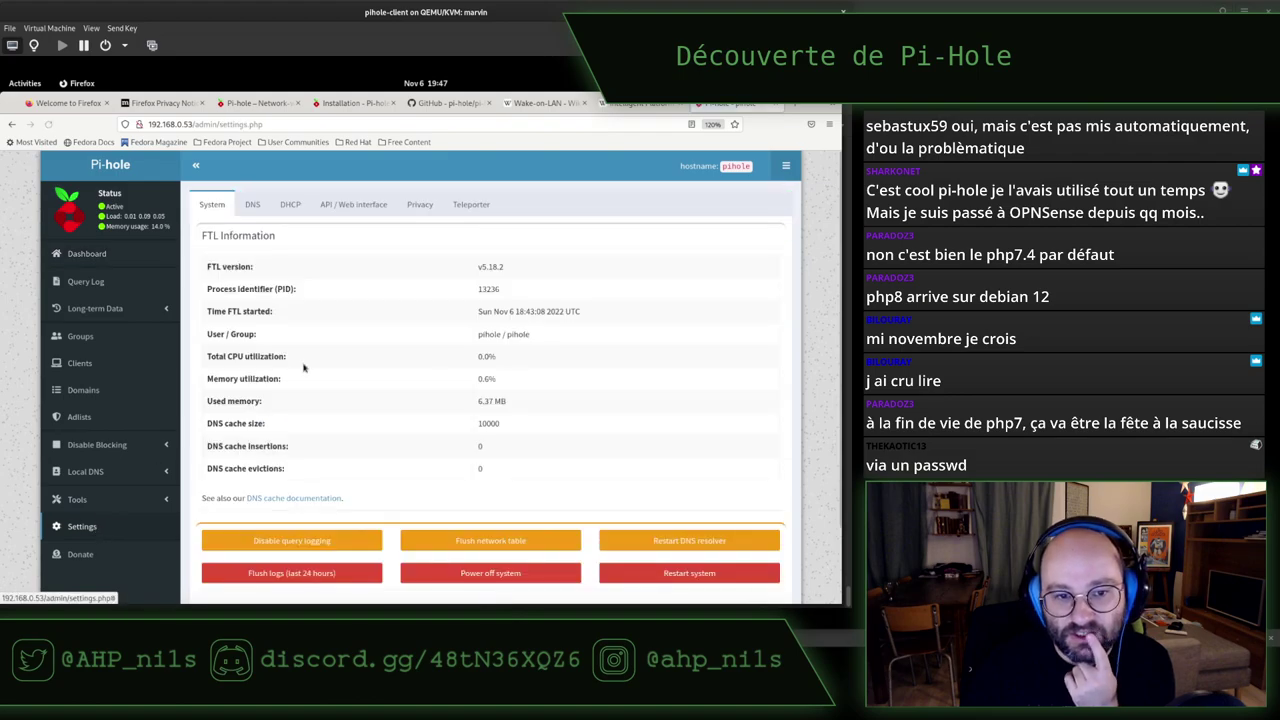
{"action": "left_click", "coordinate": [253, 205]}
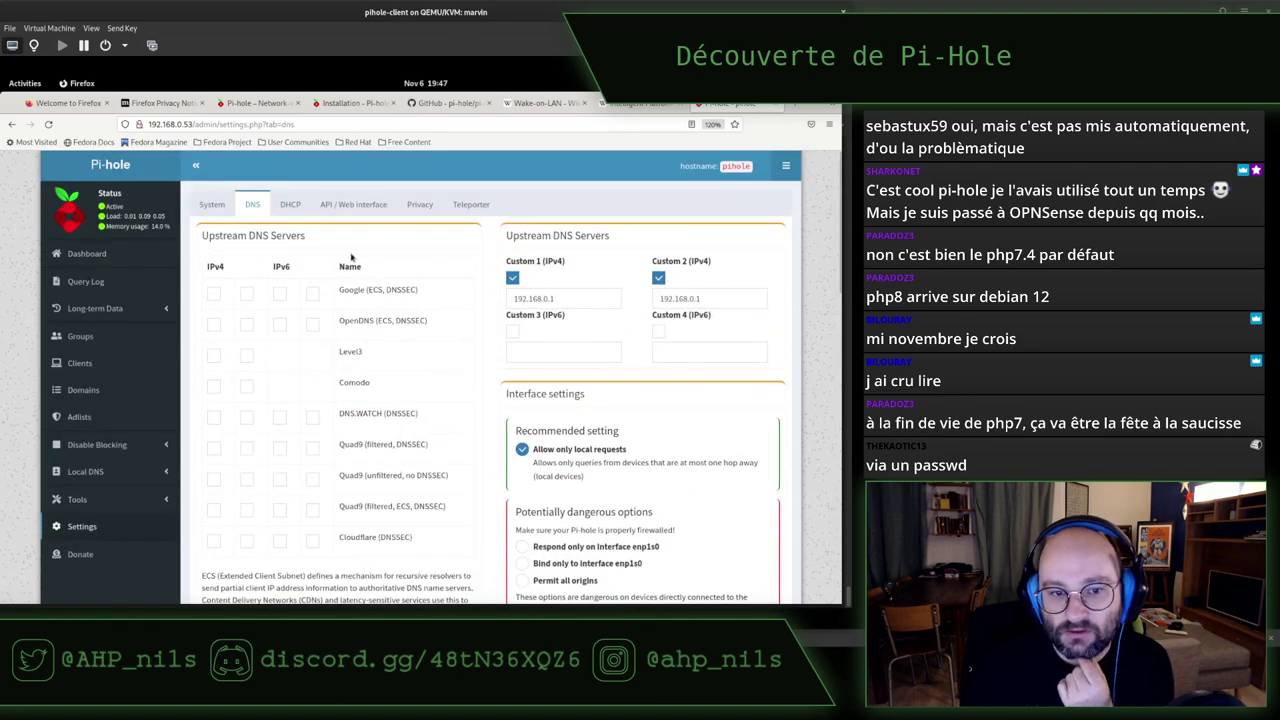
{"action": "left_click", "coordinate": [290, 204]}
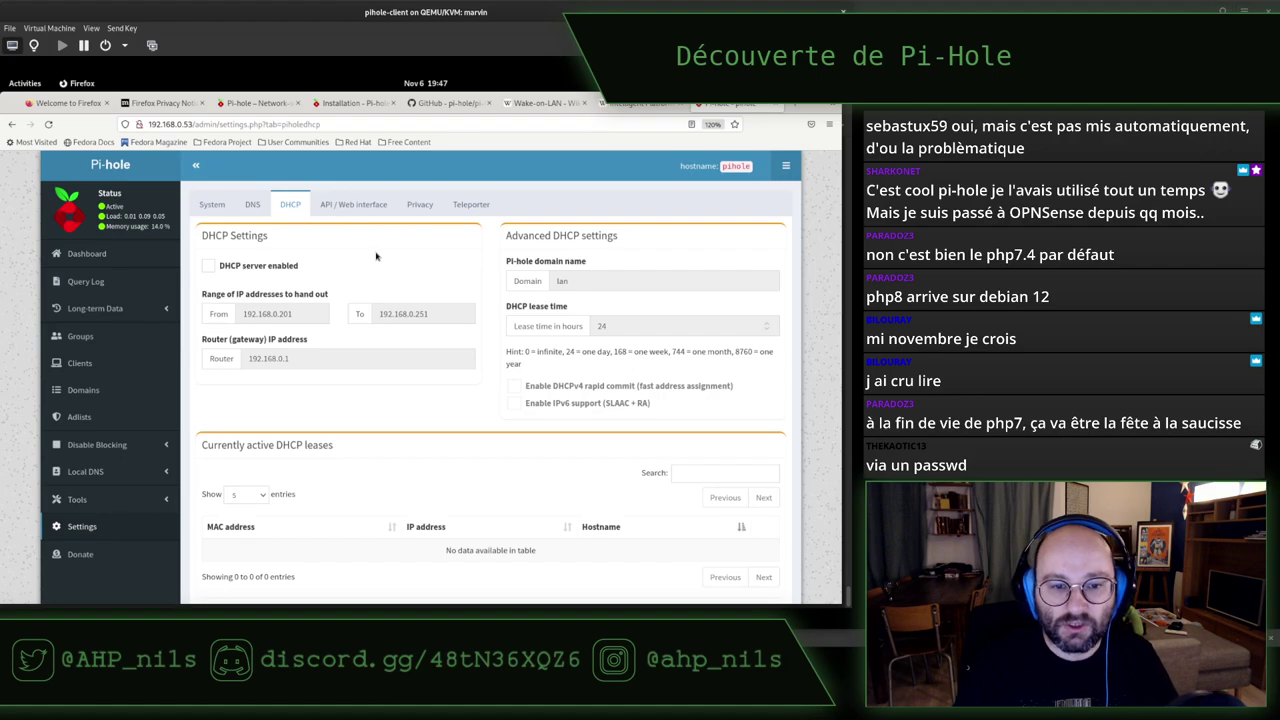
Enable Pi-hole's DHCP server with the range 192.168.0.100 to 192.168.0.254
{"action": "left_click", "coordinate": [208, 266]}
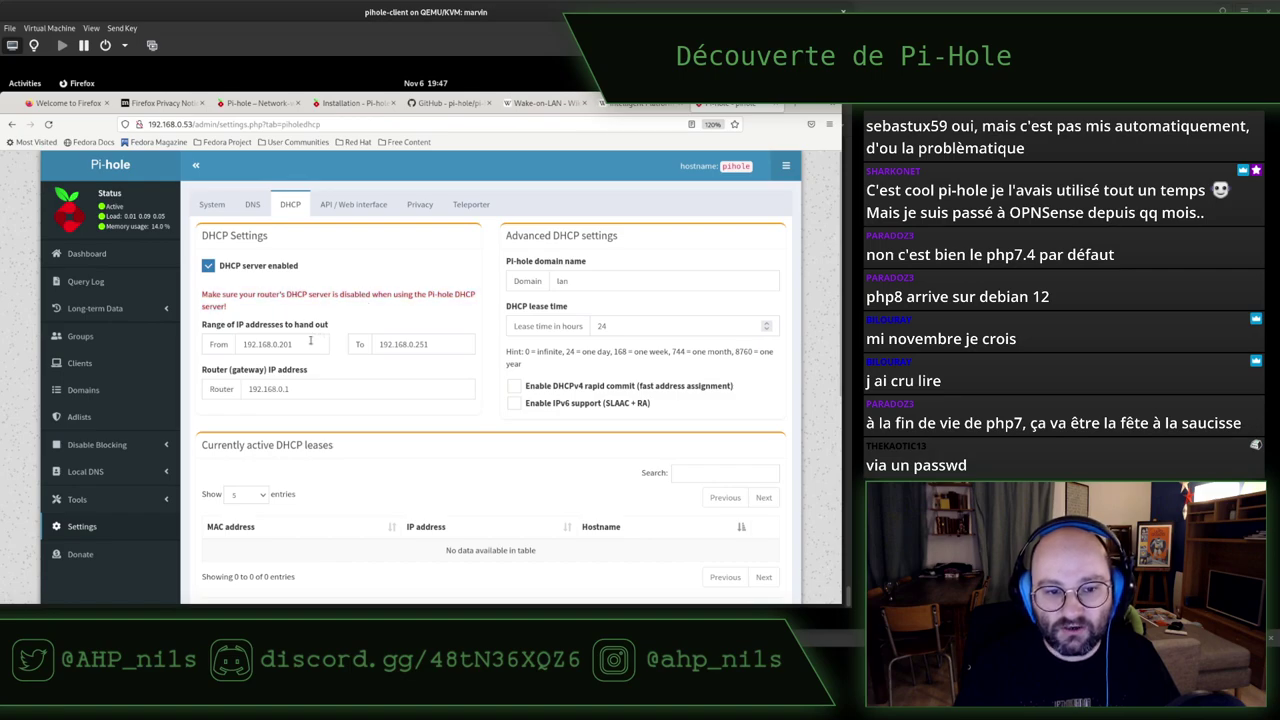
{"action": "scroll", "coordinate": [385, 275], "scroll_direction": "down", "scroll_amount": 2}
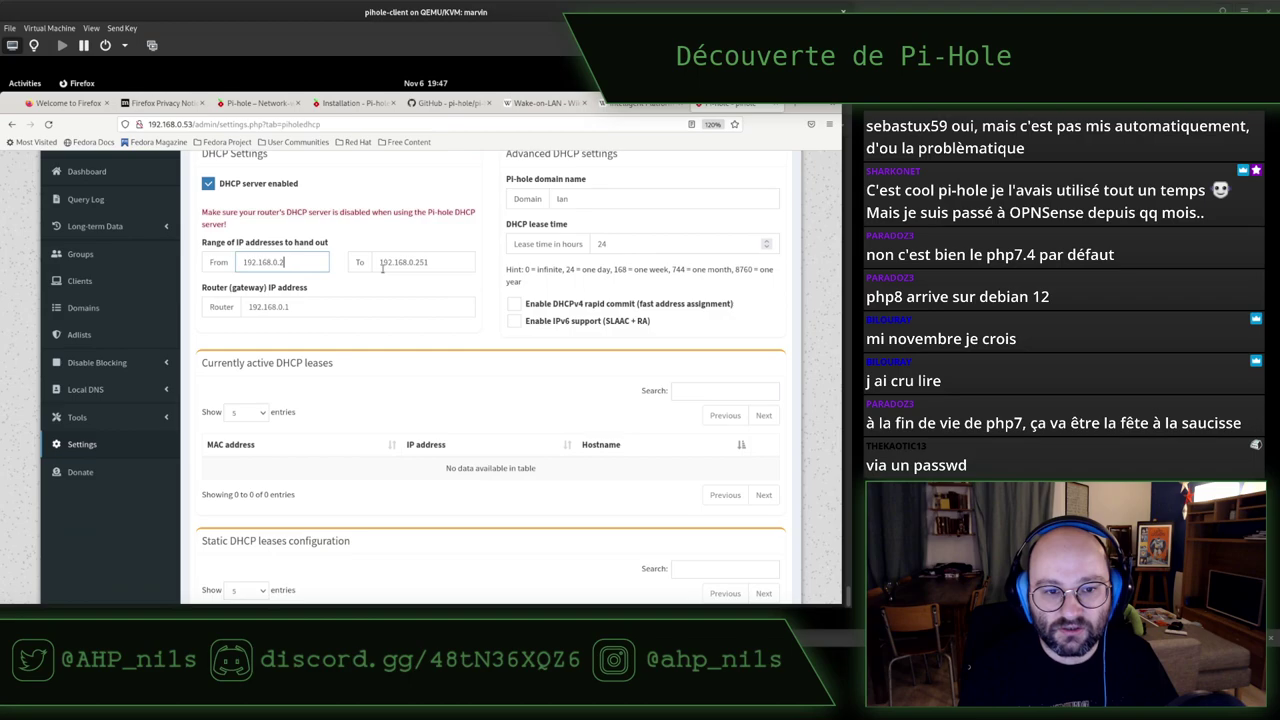
{"action": "key", "text": "BackSpace"}
{"action": "key", "text": "BackSpace"}
{"action": "key", "text": "BackSpace"}
{"action": "type", "text": "100"}
{"action": "left_click", "coordinate": [433, 261]}
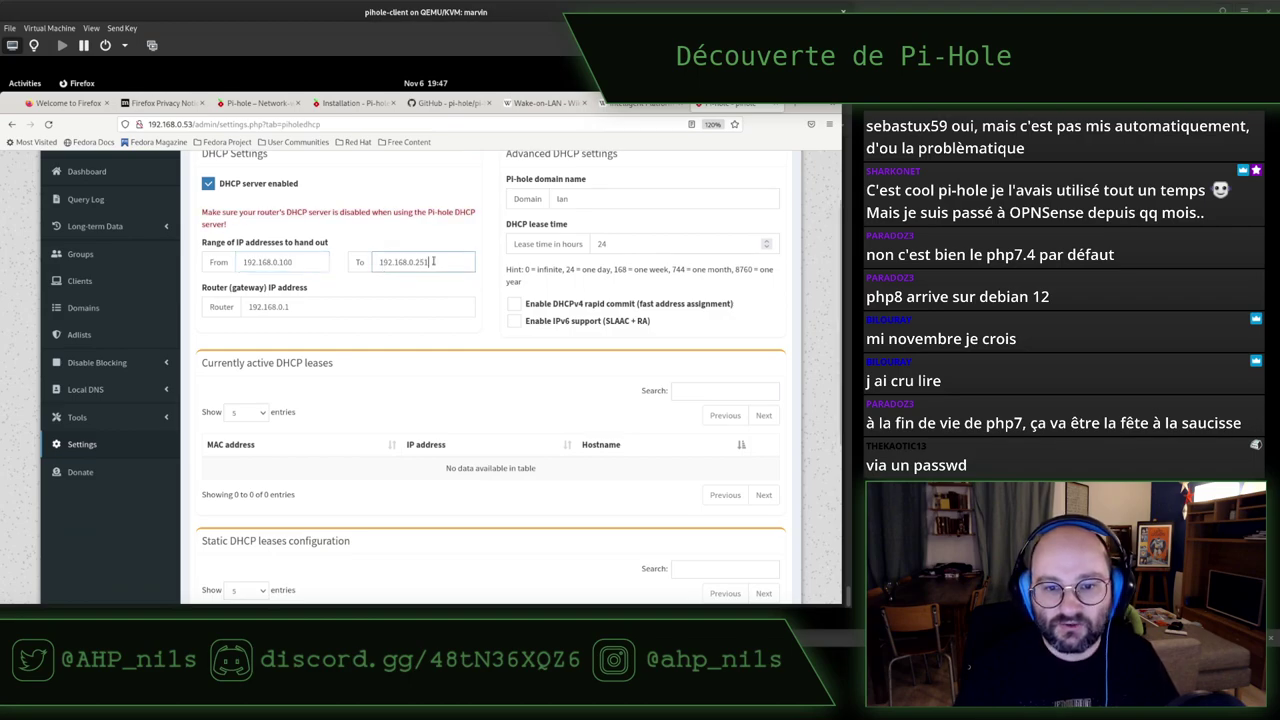
{"action": "type", "text": "54"}
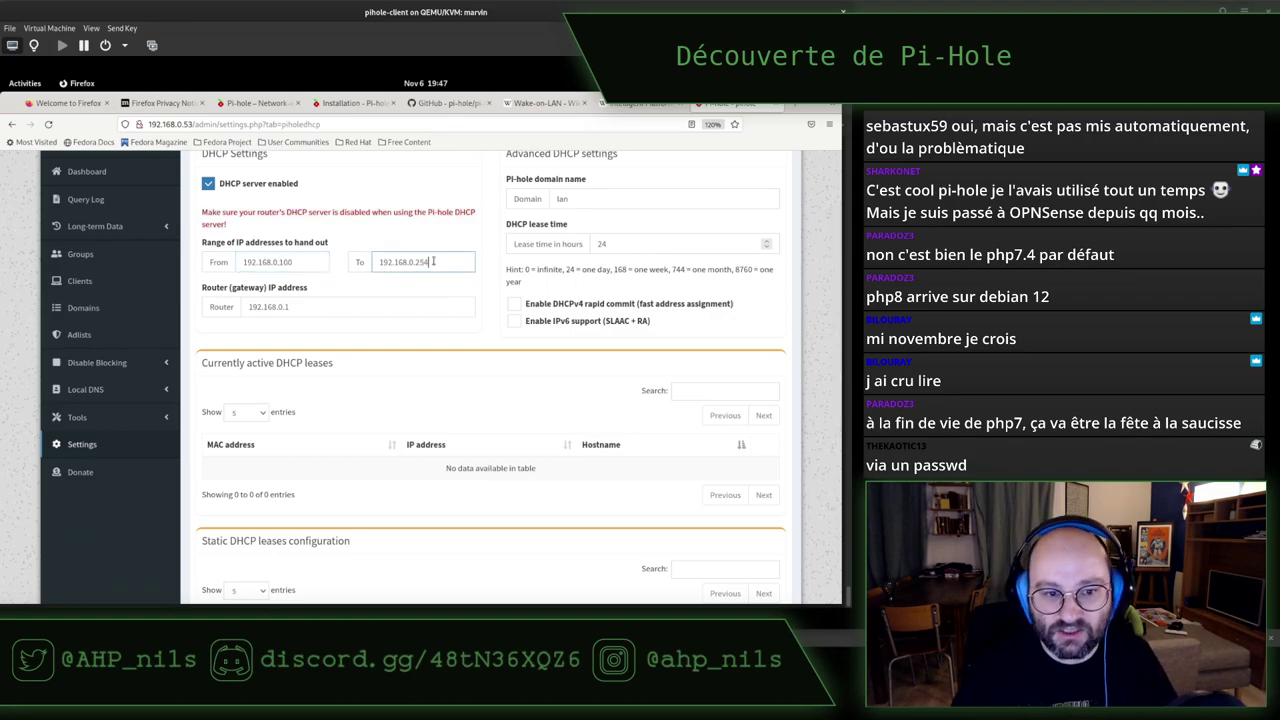
Change the DHCP domain from lan to pihole0.net and save the DHCP settings
{"action": "left_click", "coordinate": [308, 308]}
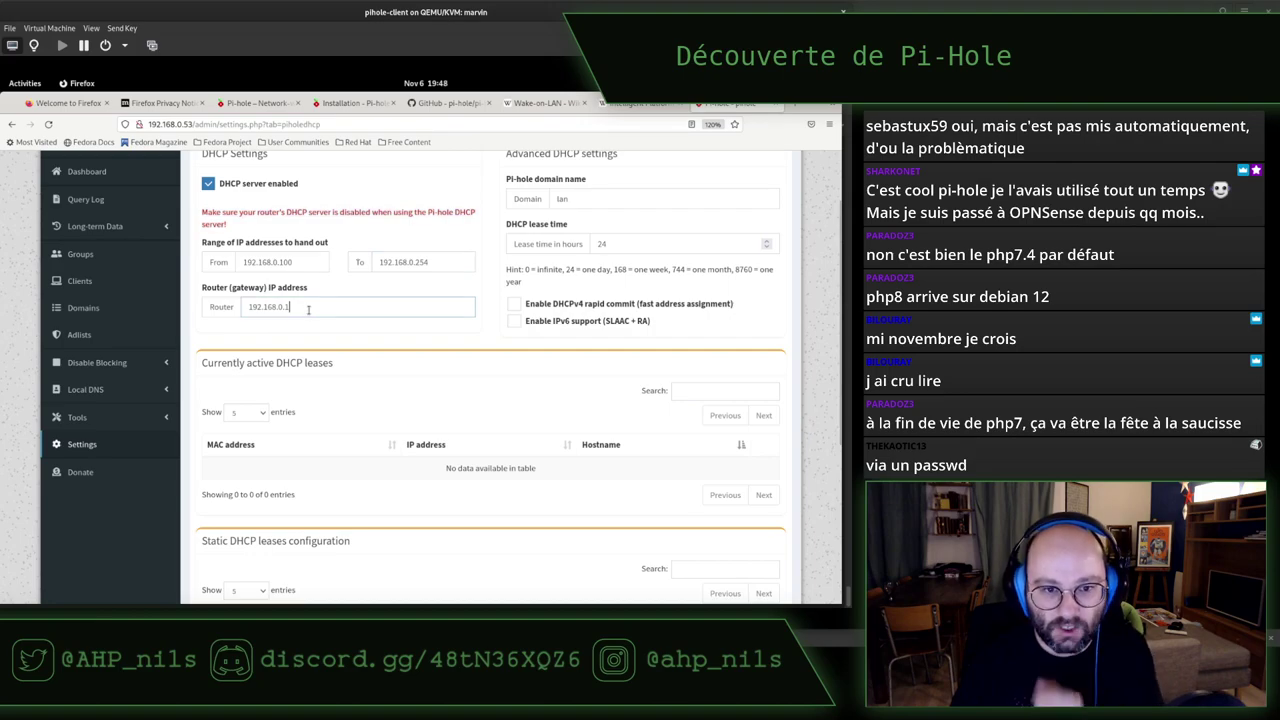
{"action": "double_click", "coordinate": [594, 198]}
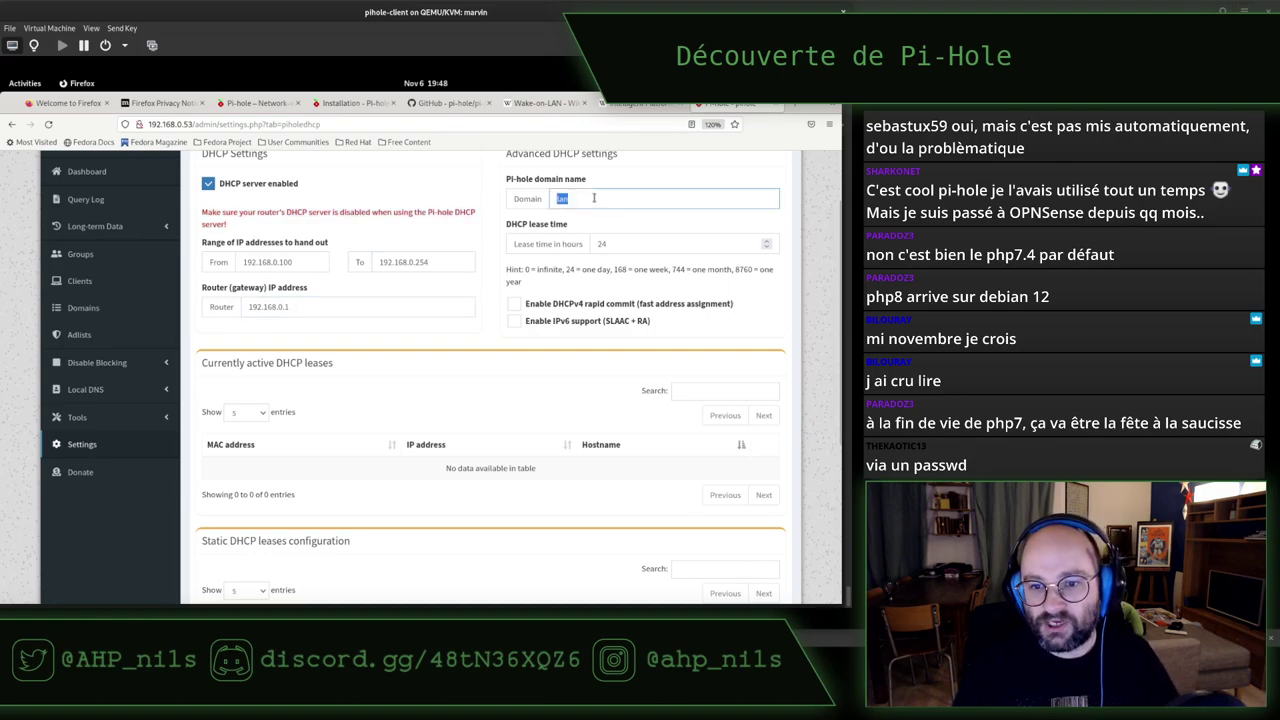
{"action": "type", "text": "pihol"}
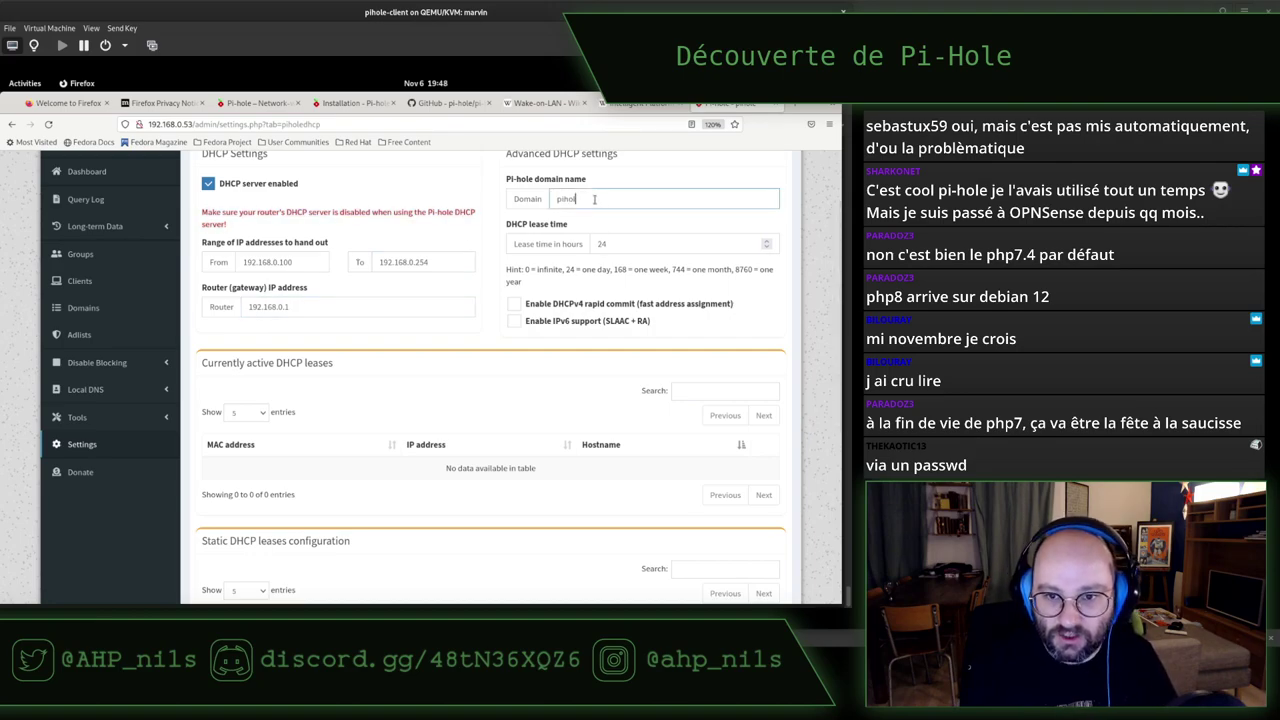
{"action": "type", "text": "e0.net"}
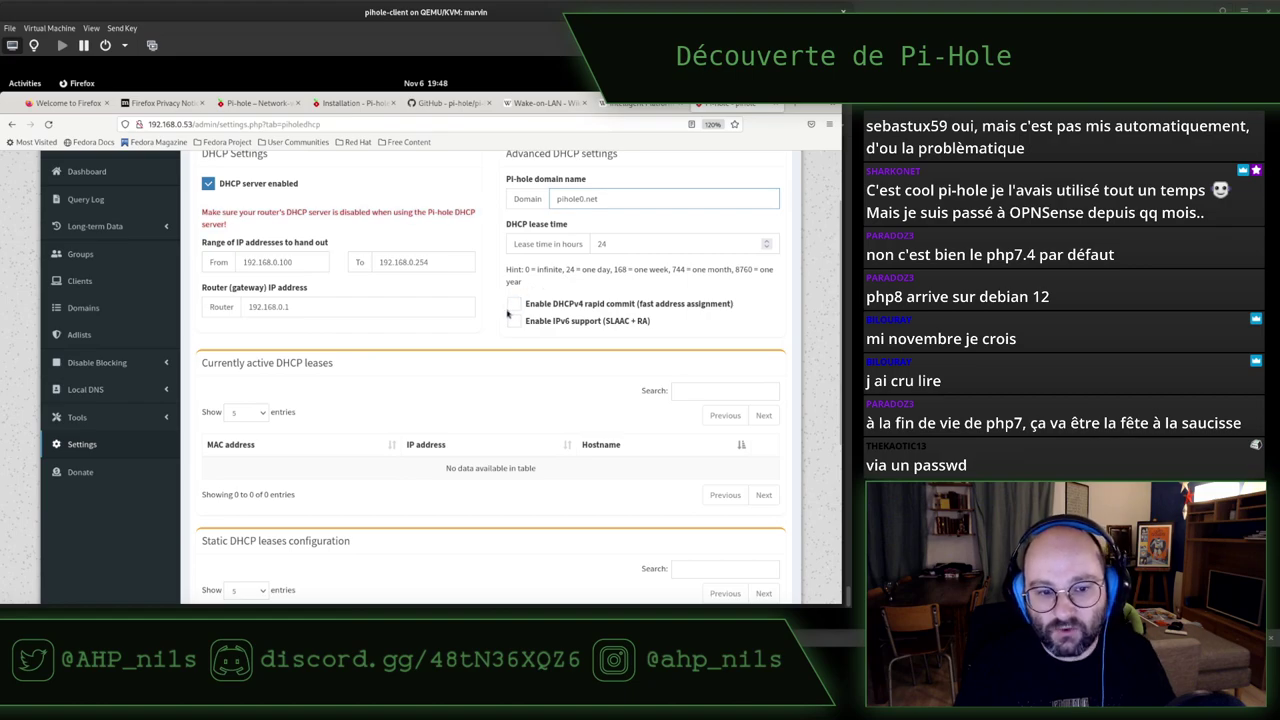
{"action": "scroll", "coordinate": [391, 361], "scroll_direction": "down", "scroll_amount": 5}
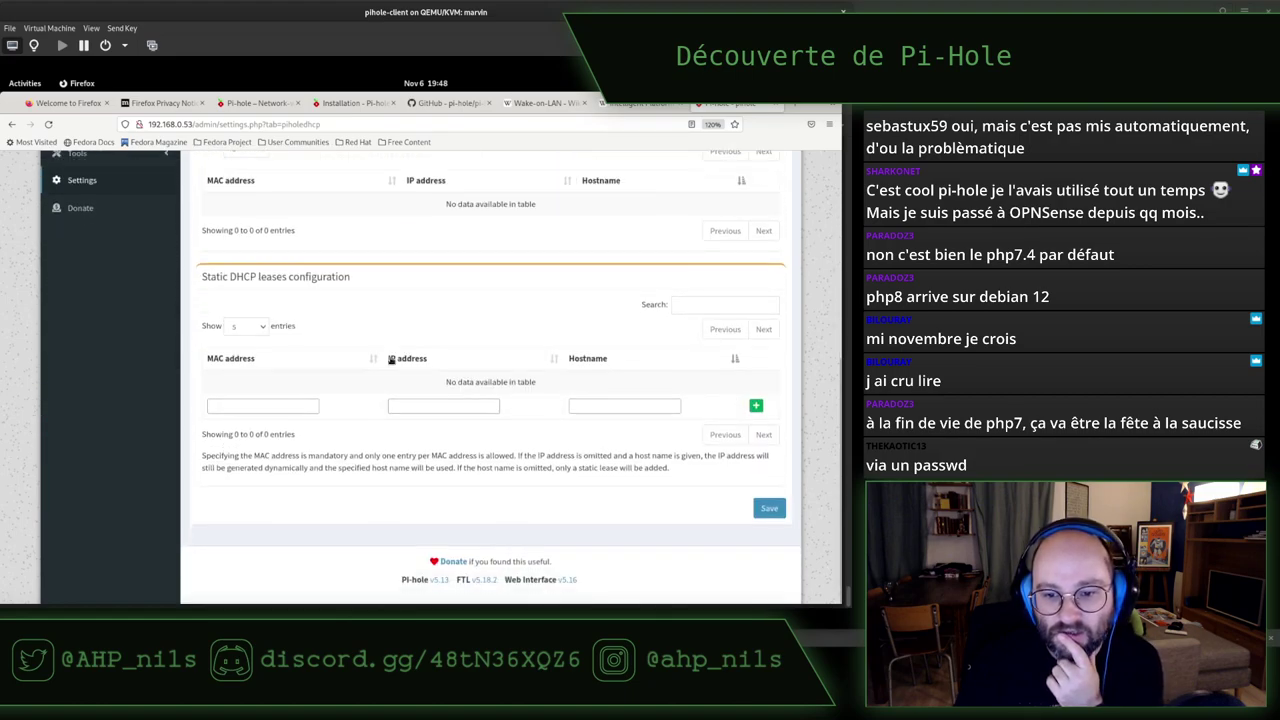
{"action": "left_click", "coordinate": [769, 508]}
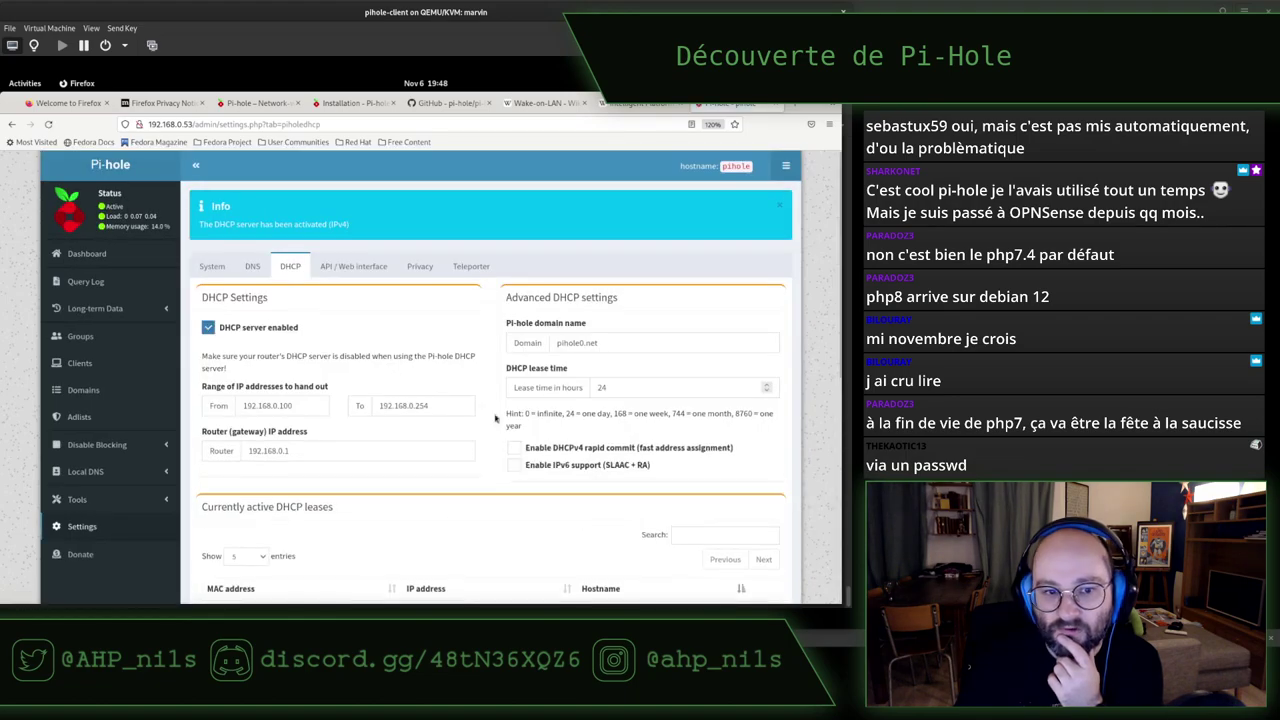
{"action": "left_click", "coordinate": [265, 273]}
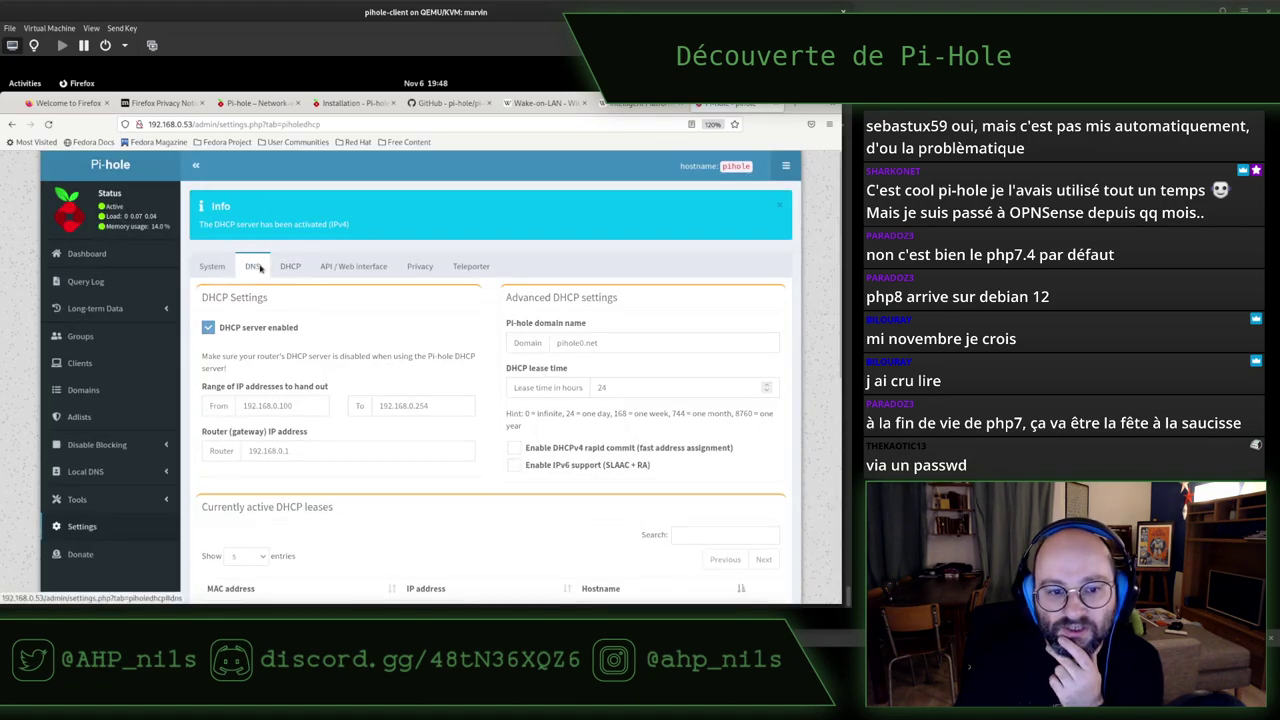
Scroll through the DNS settings to review upstream server 192.168.0.1 and interface options
{"action": "scroll", "coordinate": [450, 382], "scroll_direction": "down", "scroll_amount": 10}
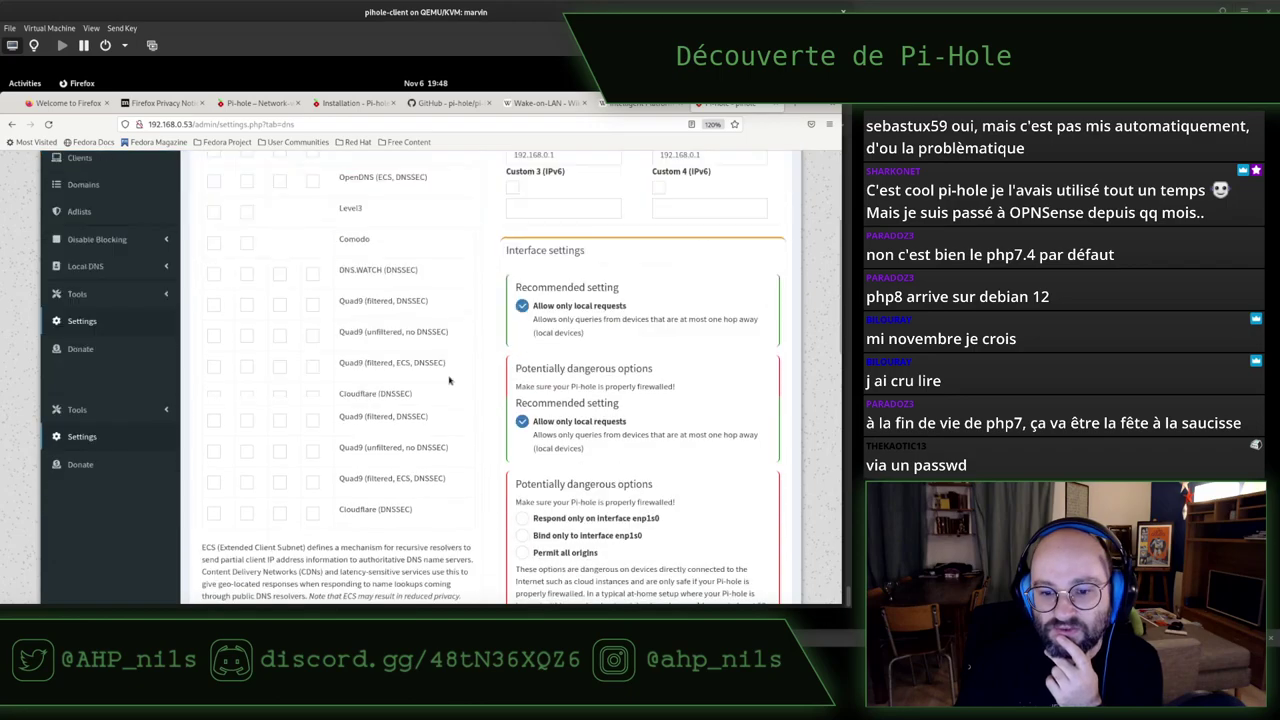
{"action": "scroll", "coordinate": [449, 380], "scroll_direction": "down", "scroll_amount": 1}
{"action": "scroll", "coordinate": [449, 380], "scroll_direction": "down", "scroll_amount": 2}
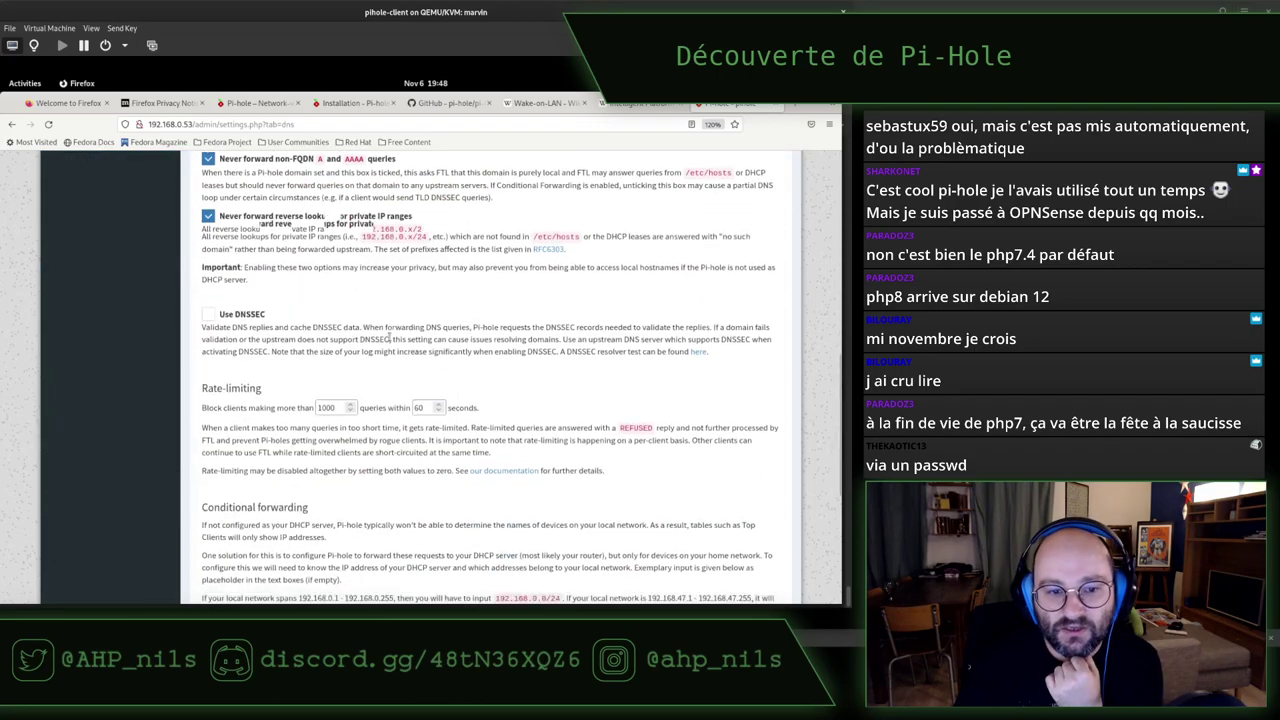
{"action": "scroll", "coordinate": [318, 355], "scroll_direction": "down", "scroll_amount": 4}
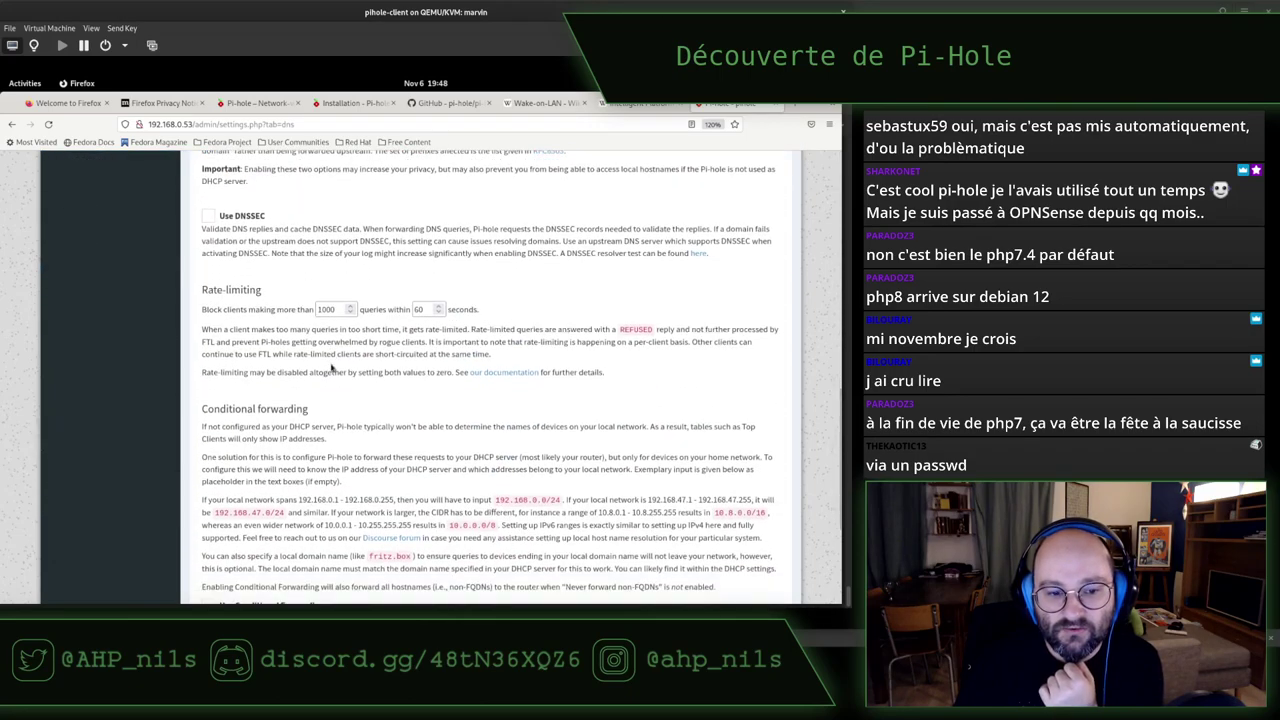
{"action": "scroll", "coordinate": [330, 365], "scroll_direction": "up", "scroll_amount": 15}
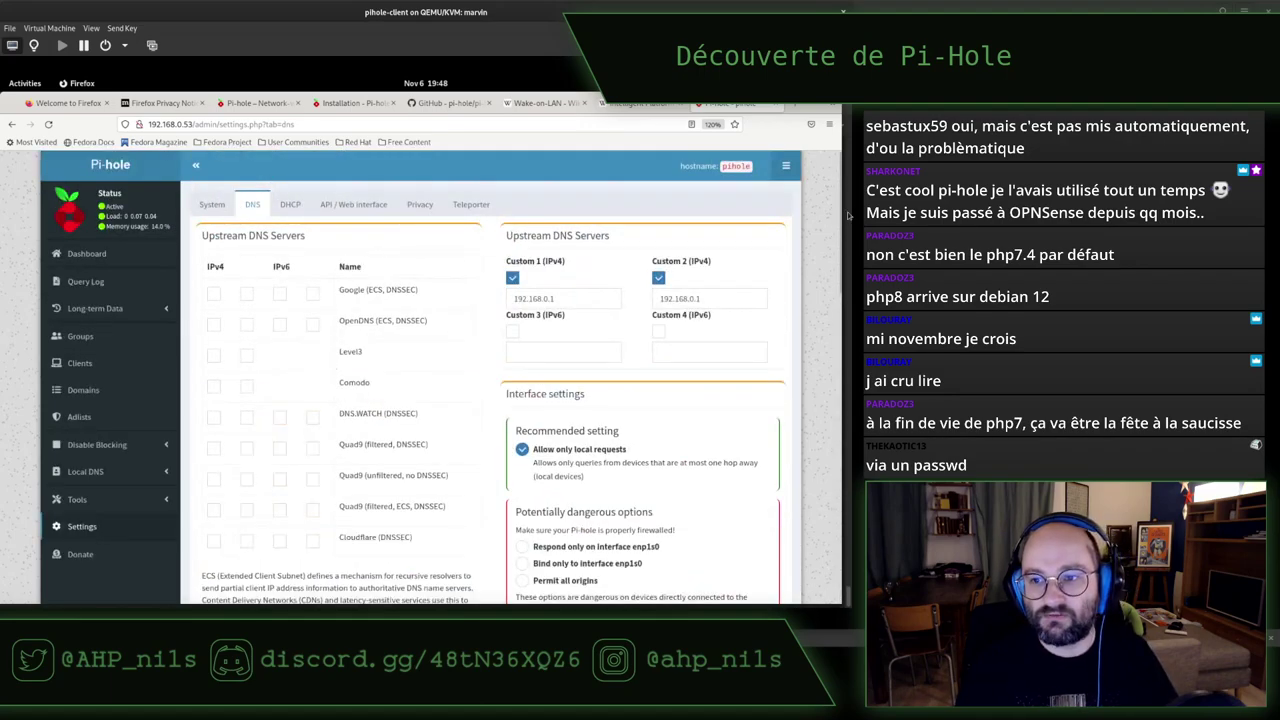
Run the Pi-hole curl installer in the terminal and set the web password with pihole -a -p
{"action": "key", "text": "alt+Tab"}
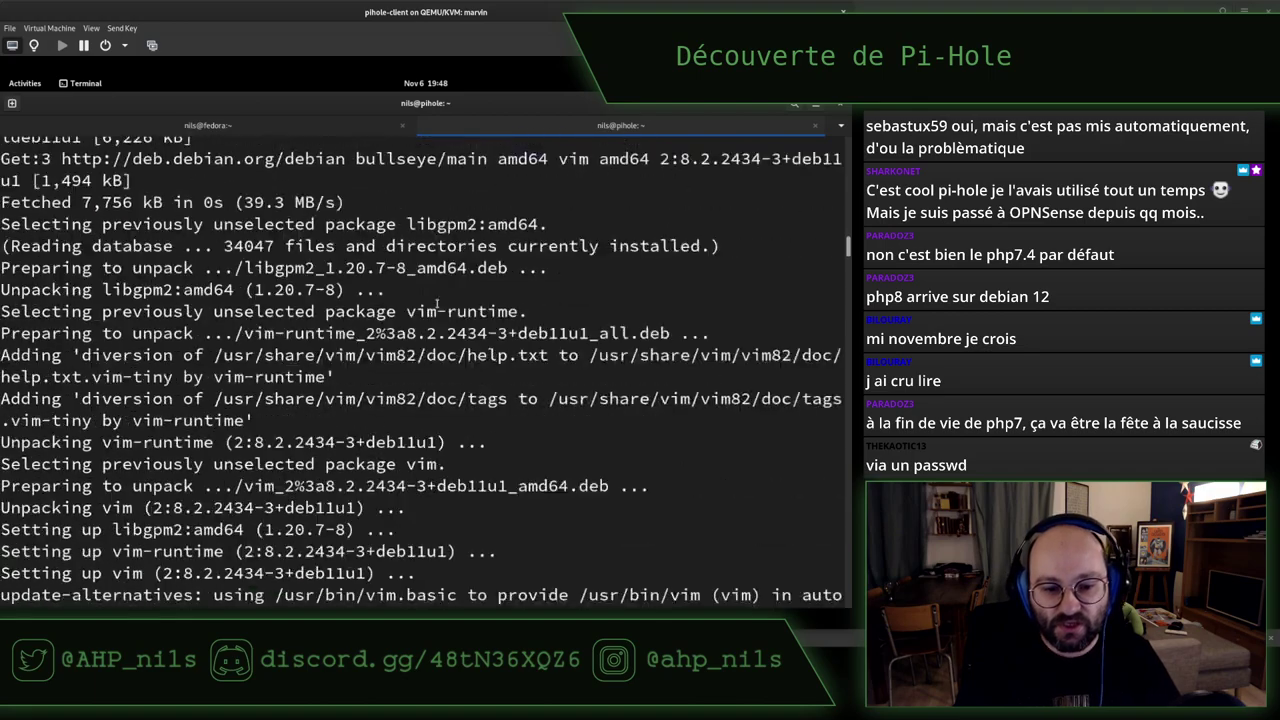
{"action": "type", "text": "curl -sSL https://install.pi-hole.net | bash"}
{"action": "key", "text": "Return"}
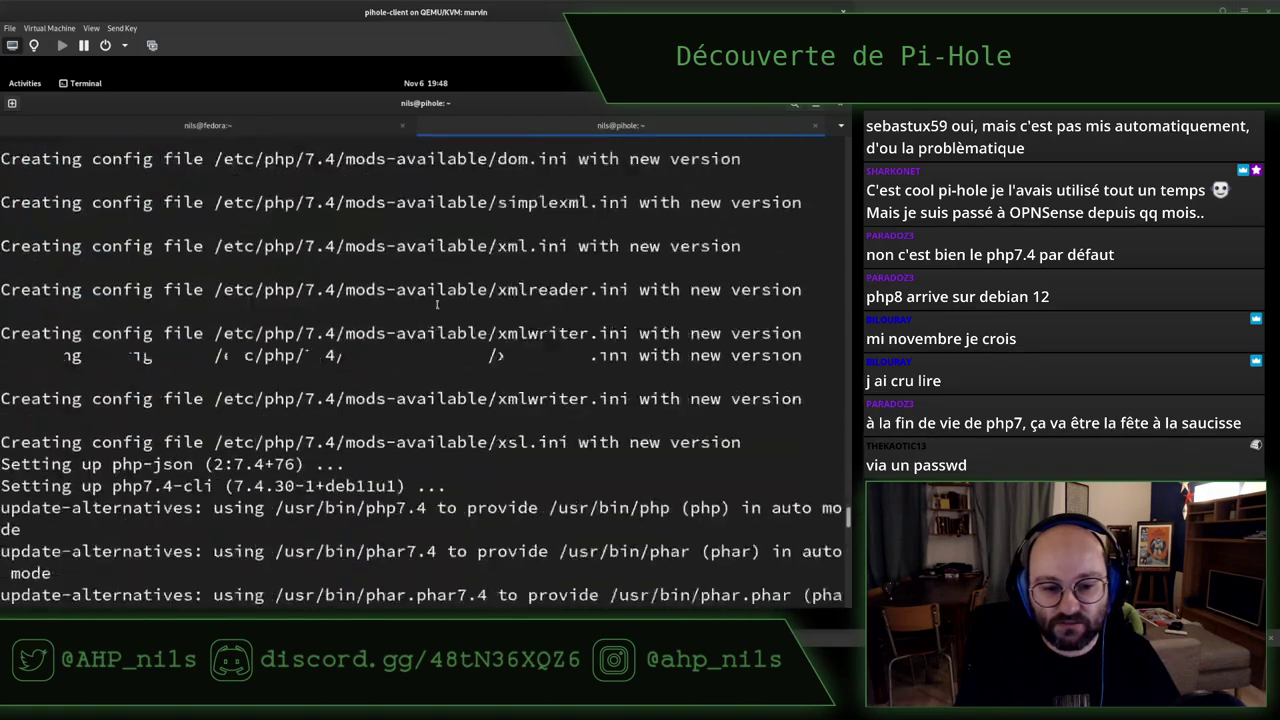
{"action": "type", "text": "pihole -a -p"}
{"action": "key", "text": "Return"}
{"action": "key", "text": "Return"}
{"action": "key", "text": "Return"}
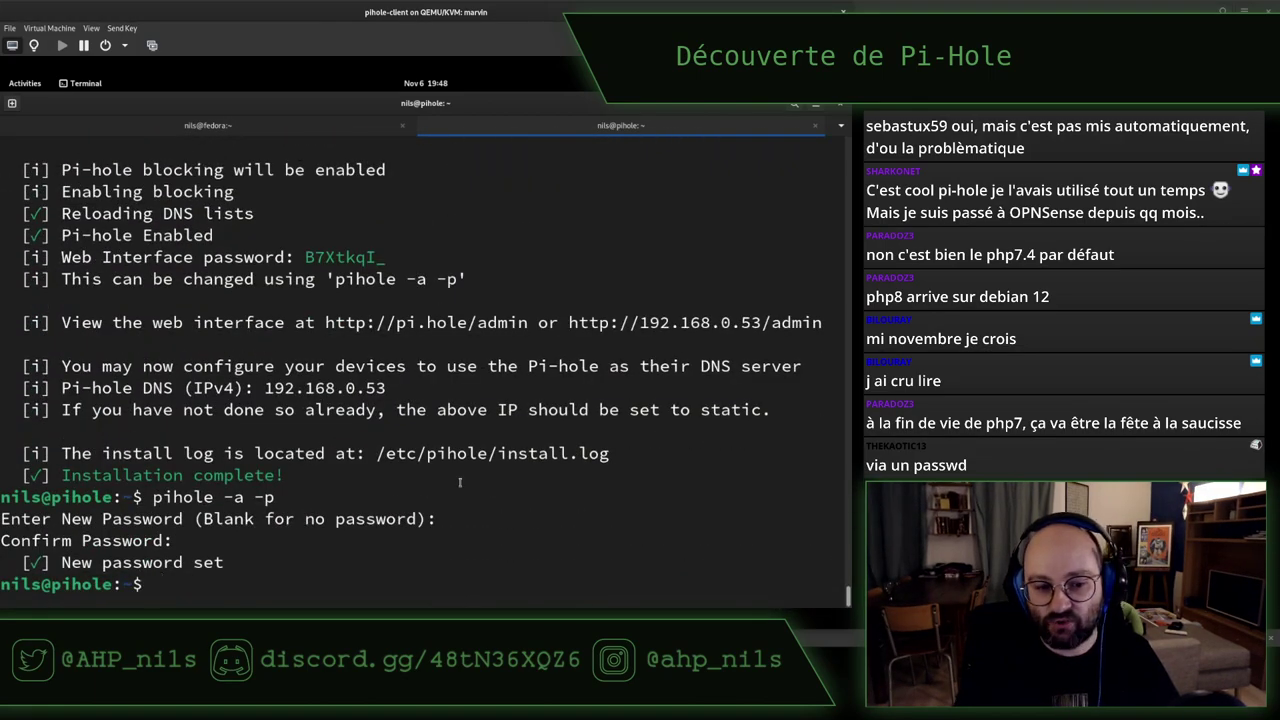
Bring up the host terminal and switch to the VyOS router console in tmux
{"action": "key", "text": "super"}
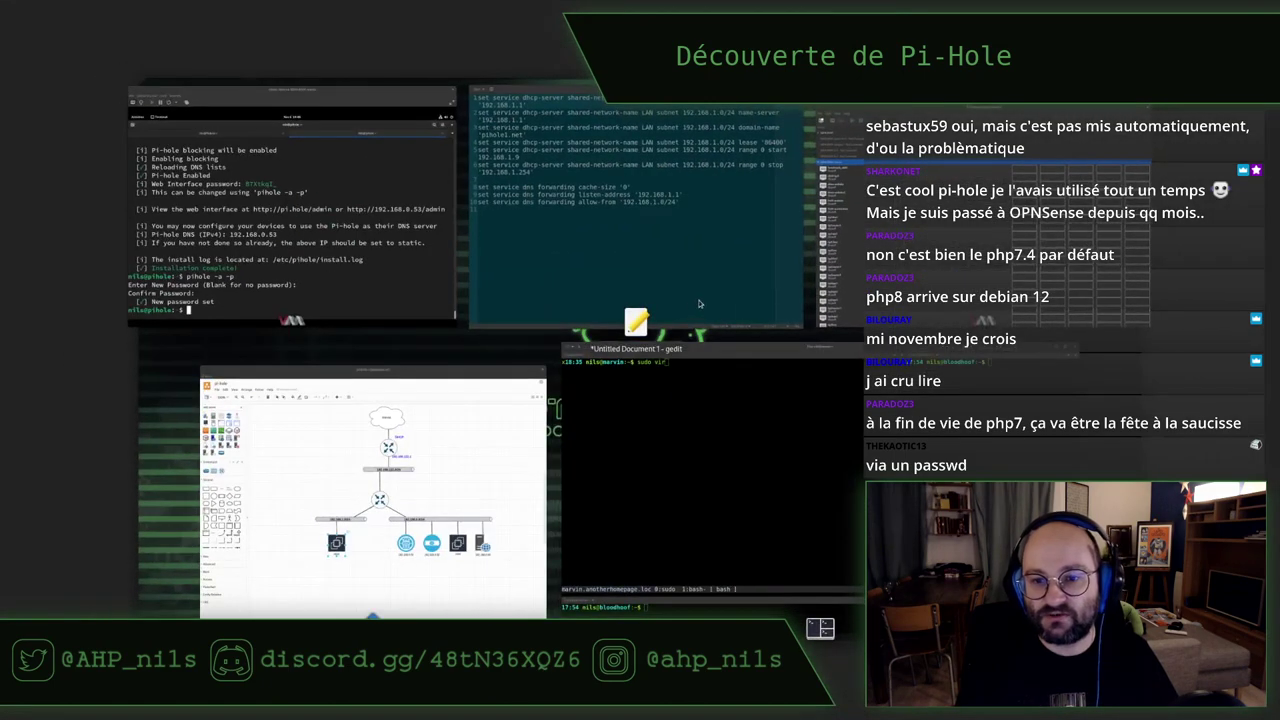
{"action": "left_click", "coordinate": [617, 484]}
{"action": "key", "text": "ctrl+b"}
{"action": "key", "text": "0"}
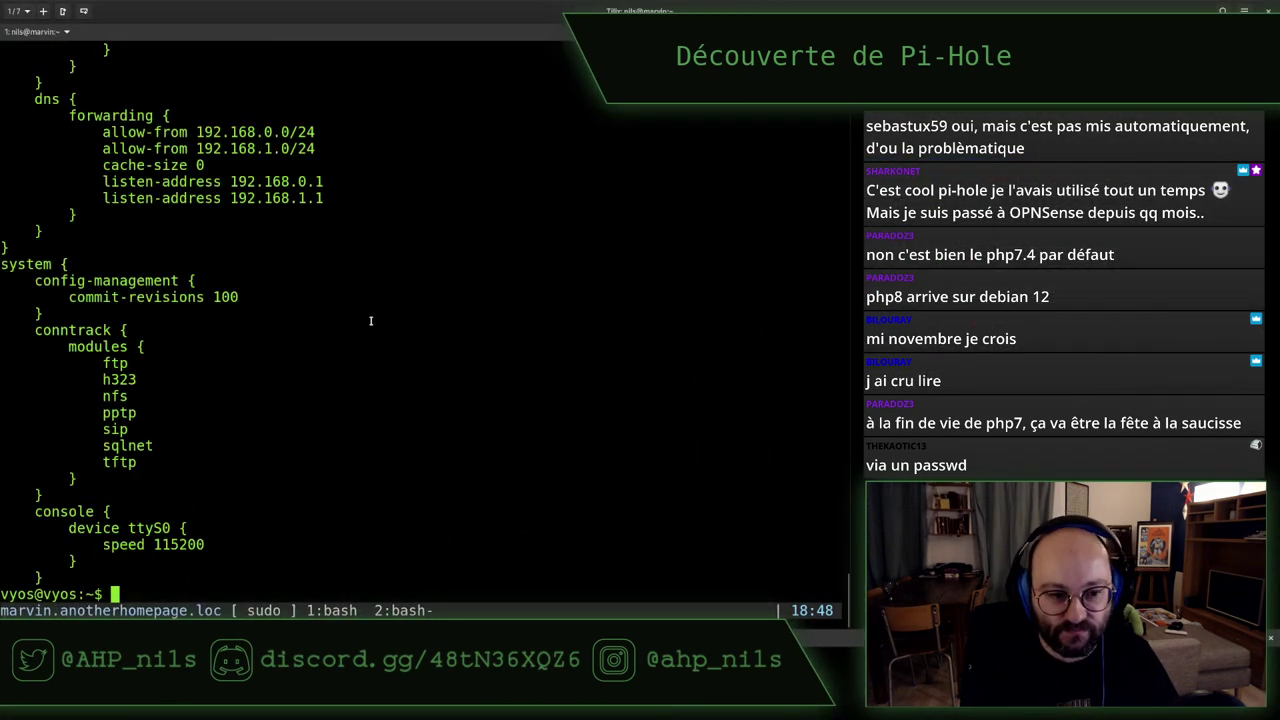
{"action": "key", "text": "Return"}
{"action": "key", "text": "Return"}
{"action": "key", "text": "Return"}
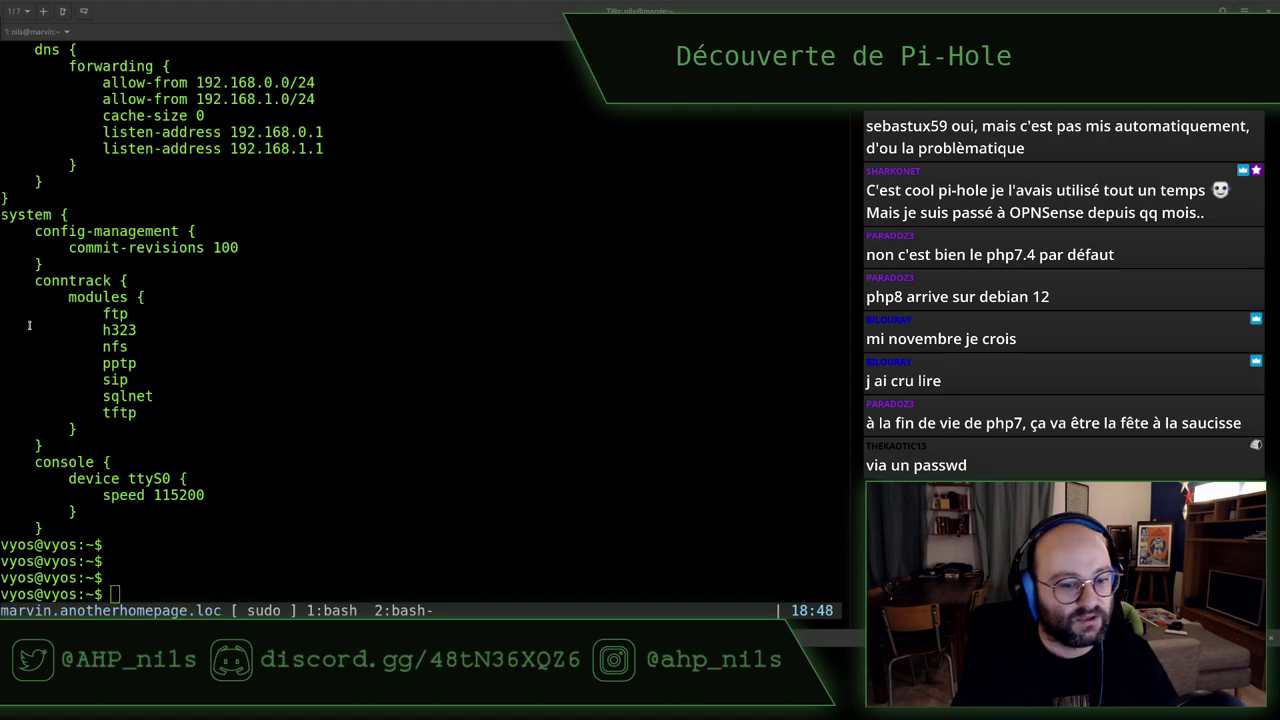
Enter VyOS configuration mode and list the delete command's completions
{"action": "type", "text": "conf"}
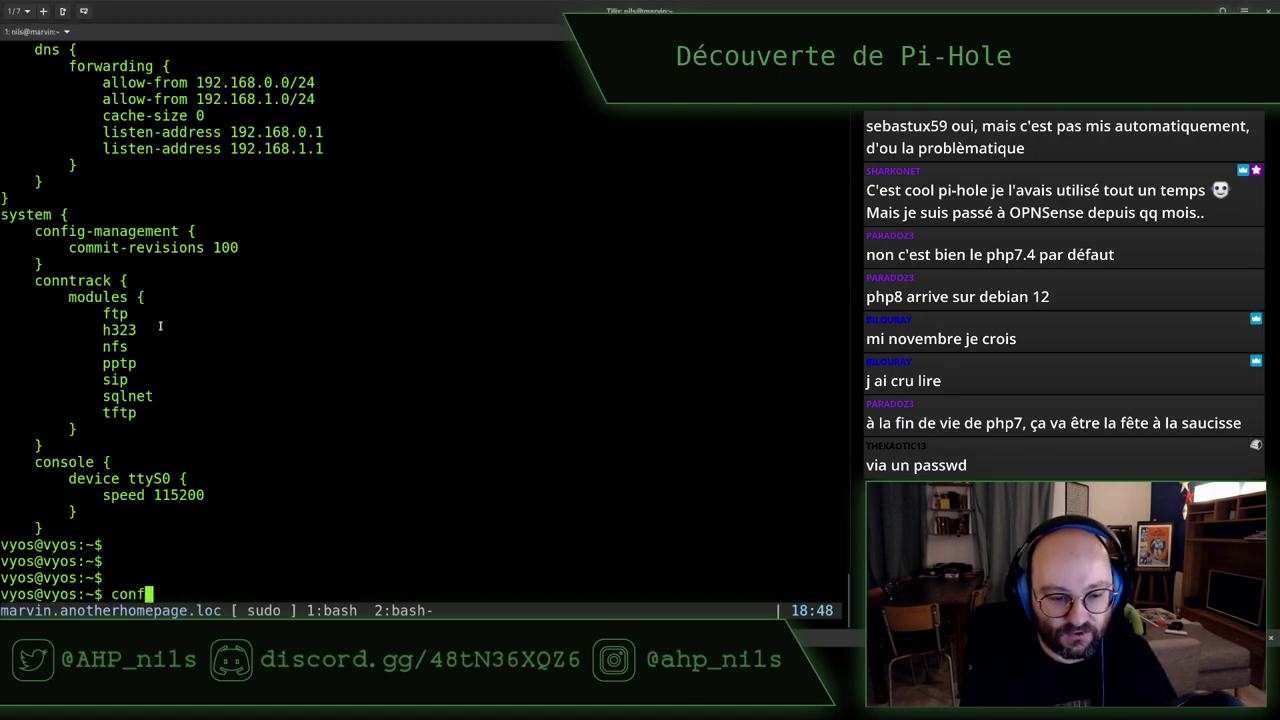
{"action": "type", "text": "ig"}
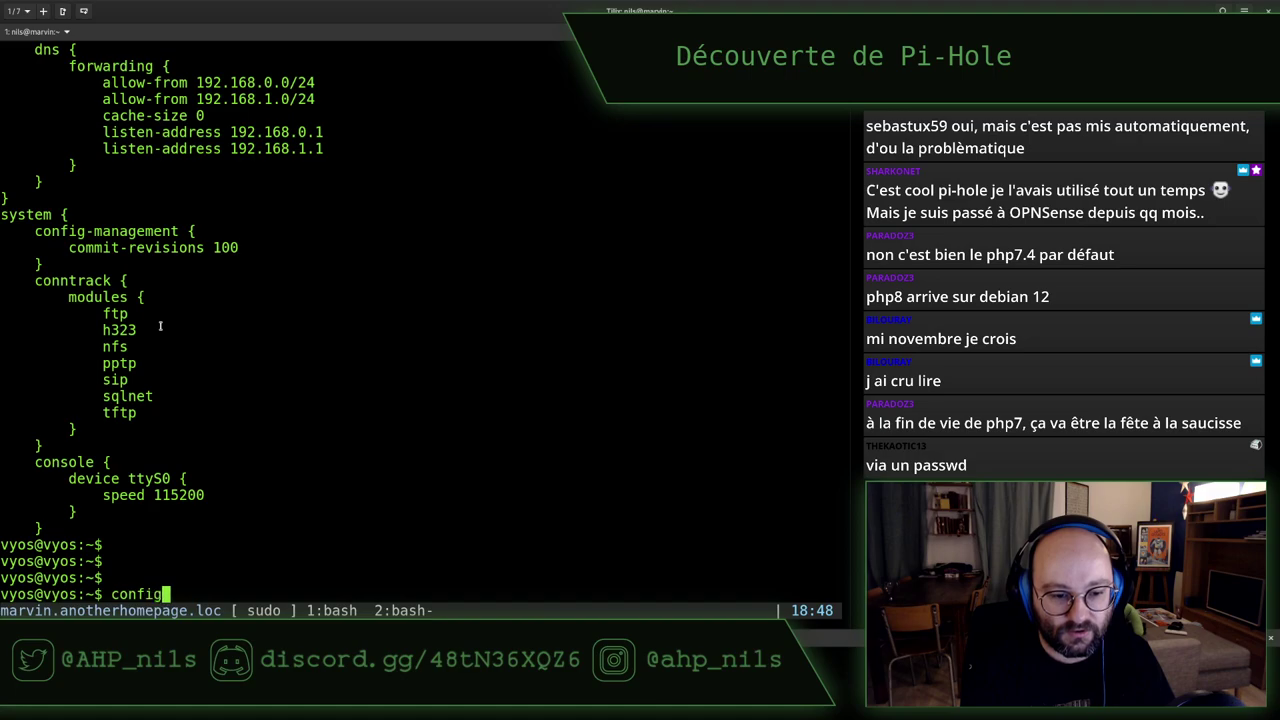
{"action": "type", "text": "ure"}
{"action": "key", "text": "Return"}
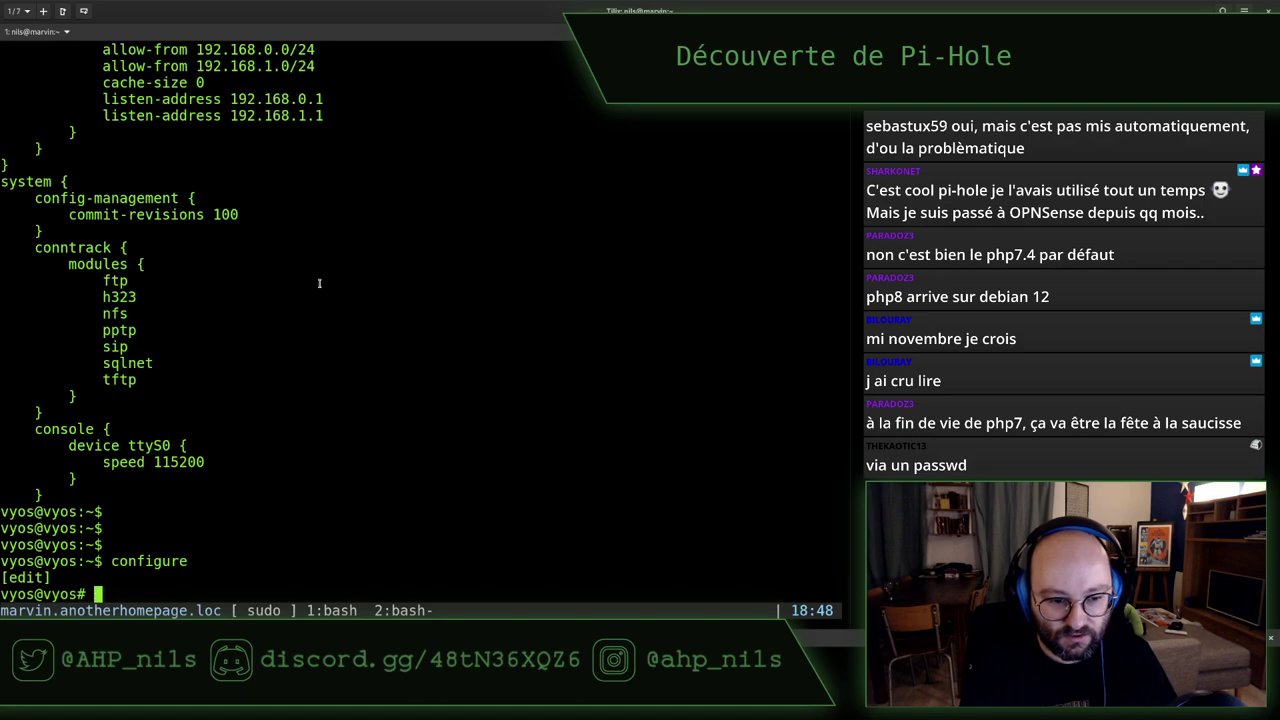
{"action": "type", "text": "delete"}
{"action": "key", "text": "Tab"}
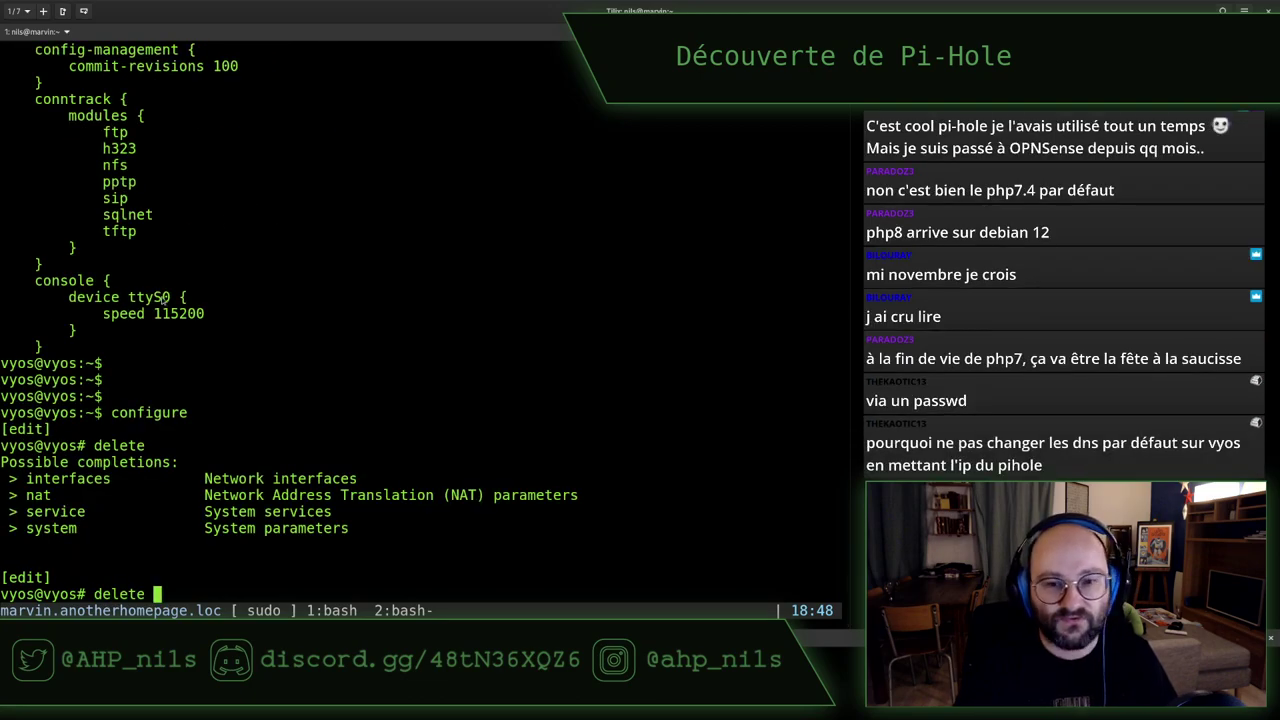
Check the gedit notes with the router config lines, then return to the console
{"action": "key", "text": "super"}
{"action": "left_click", "coordinate": [550, 265]}
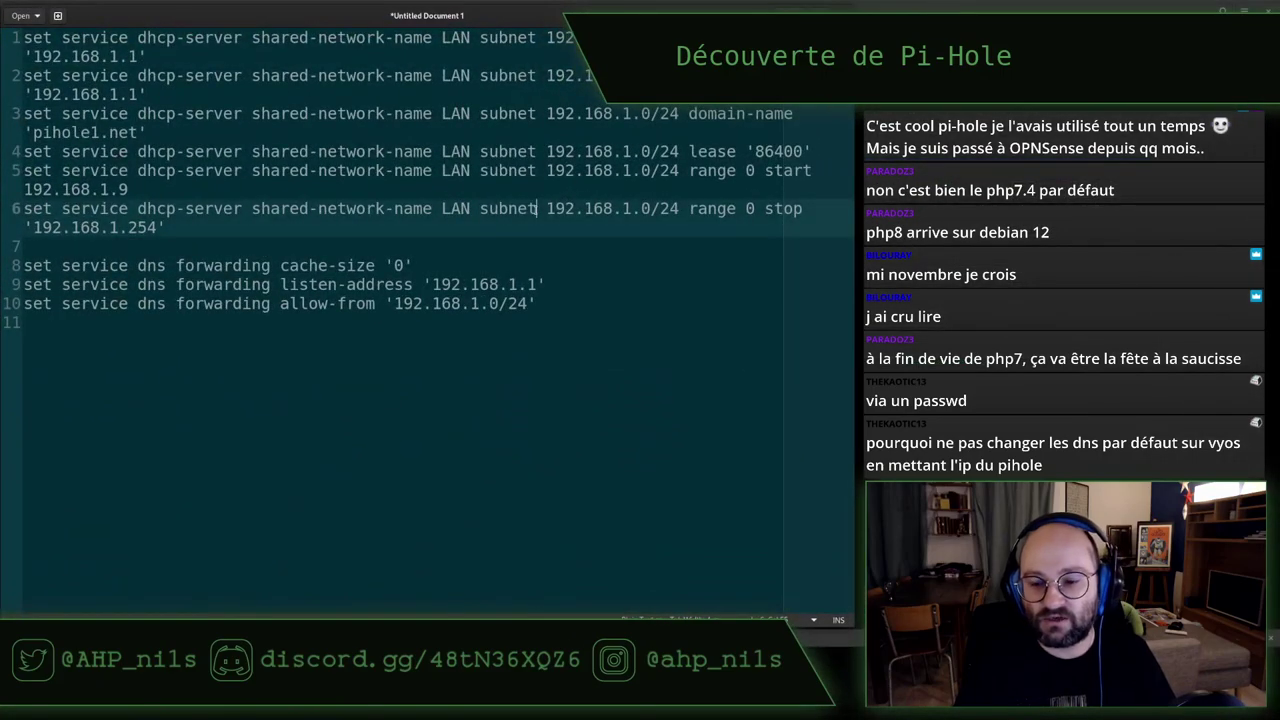
{"action": "key", "text": "F10"}
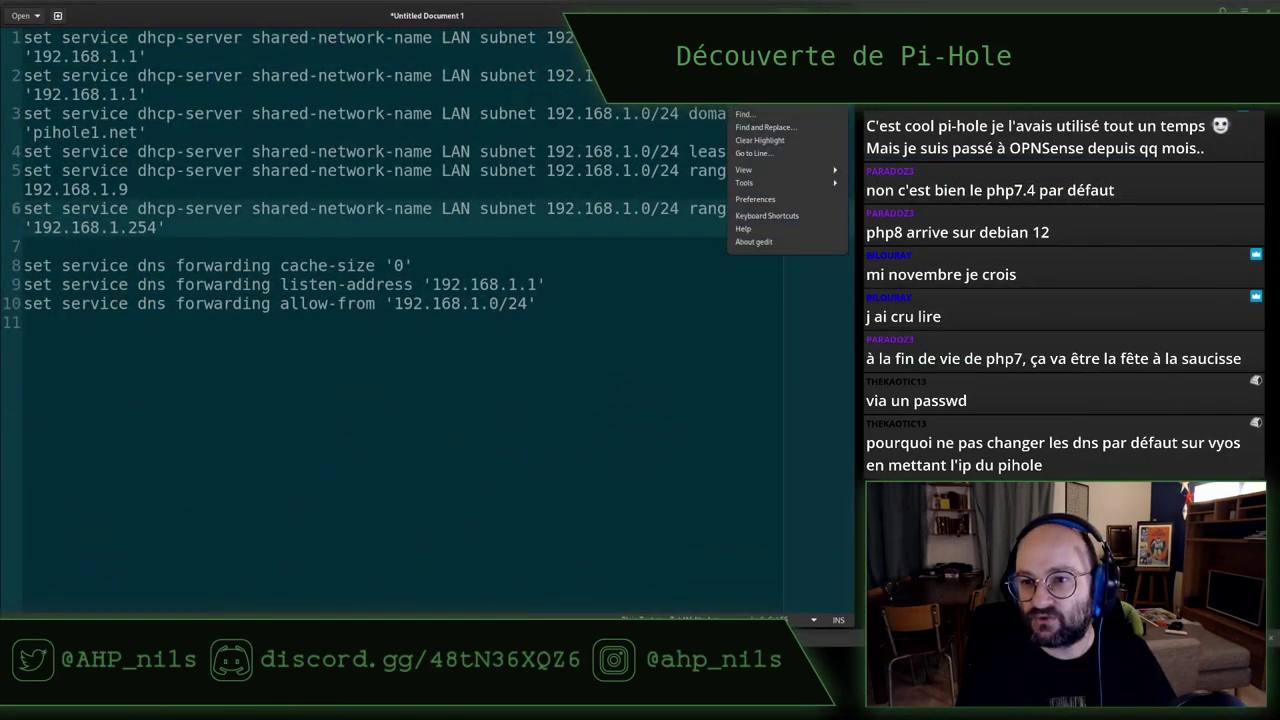
{"action": "key", "text": "Escape"}
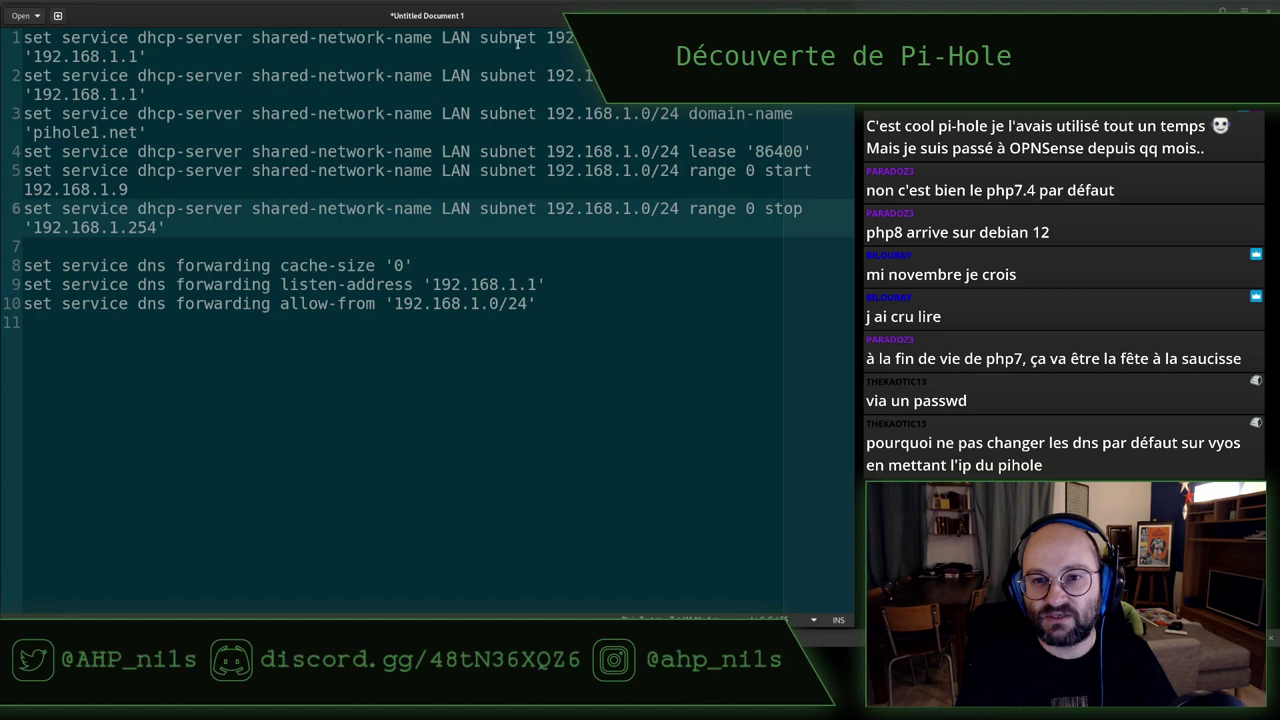
{"action": "key", "text": "alt+Tab"}
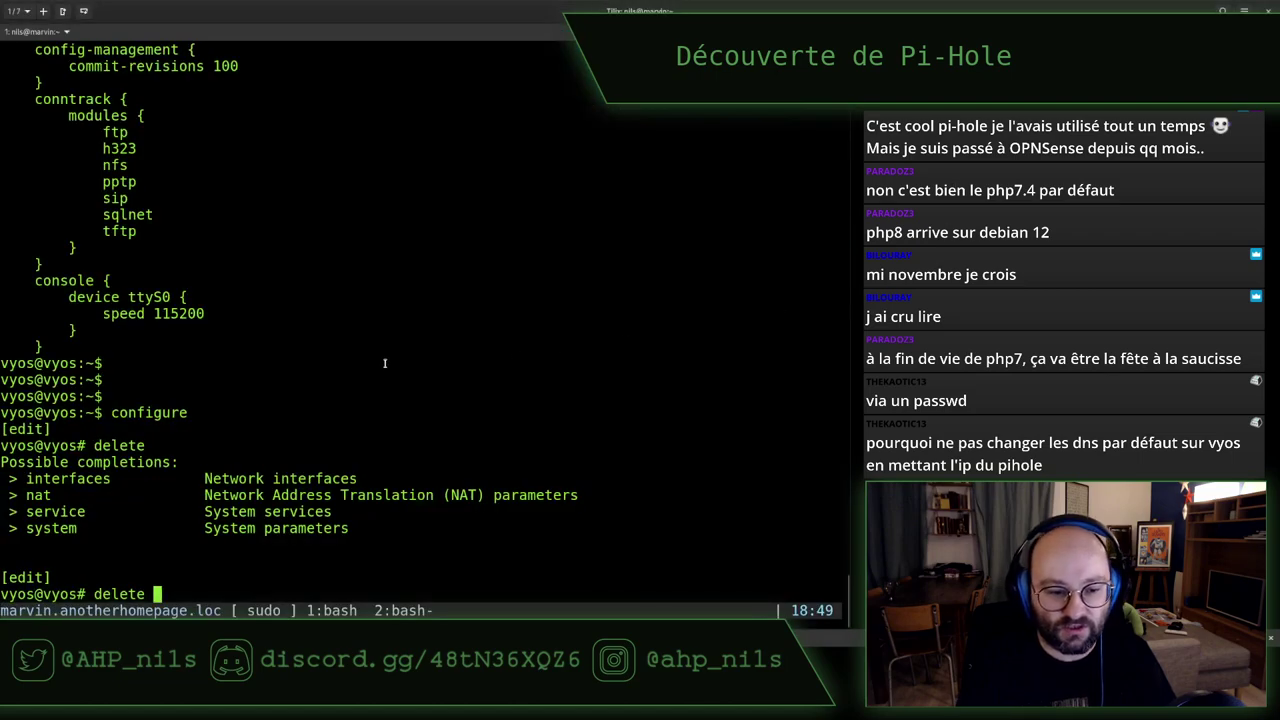
Build the command delete service dhcp-server shared-network-name LAN, checking the notes
{"action": "type", "text": "ser"}
{"action": "key", "text": "Tab"}
{"action": "type", "text": "dh"}
{"action": "key", "text": "Tab"}
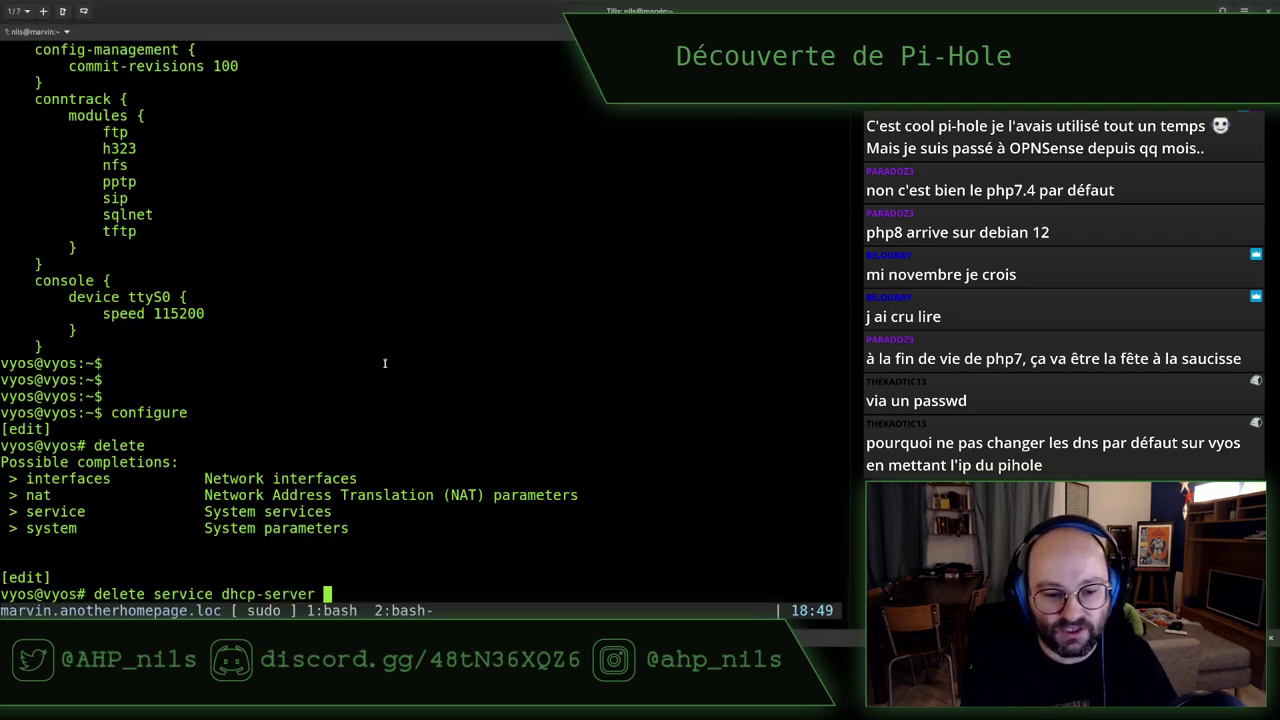
{"action": "key", "text": "alt+Tab"}
{"action": "key", "text": "alt+Tab"}
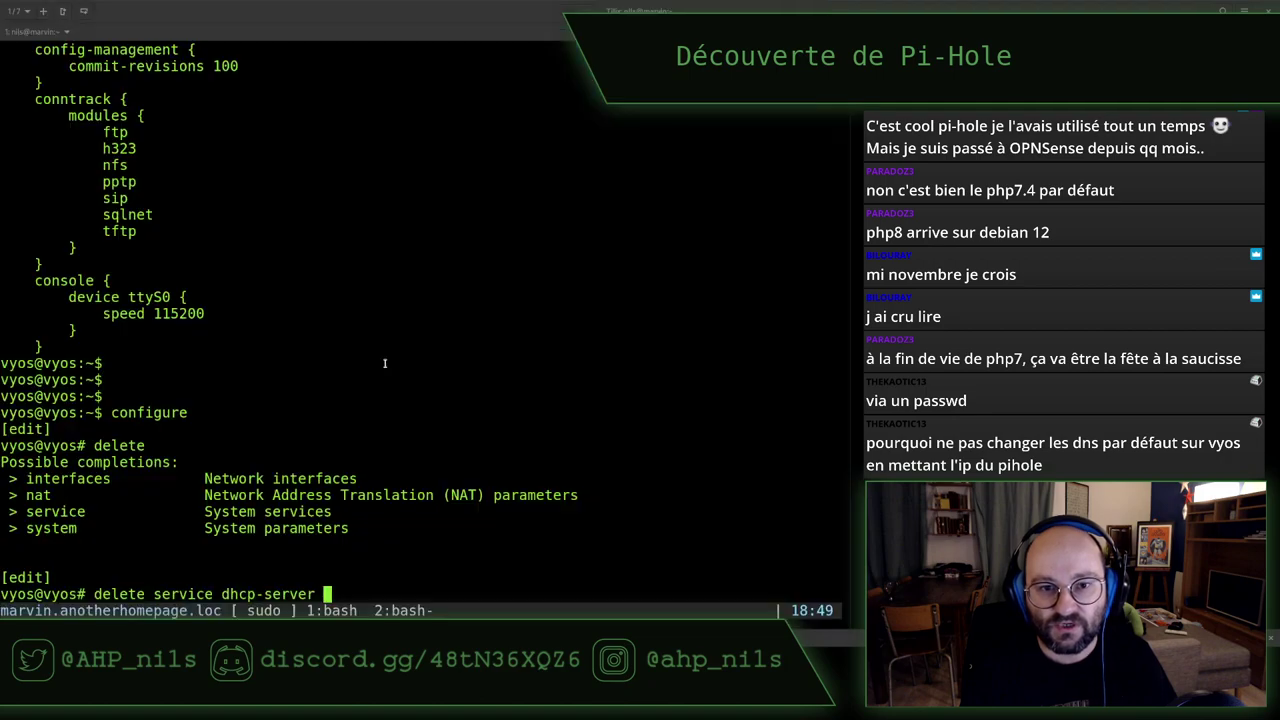
{"action": "type", "text": "sha"}
{"action": "key", "text": "Tab"}
{"action": "type", "text": "LAN"}
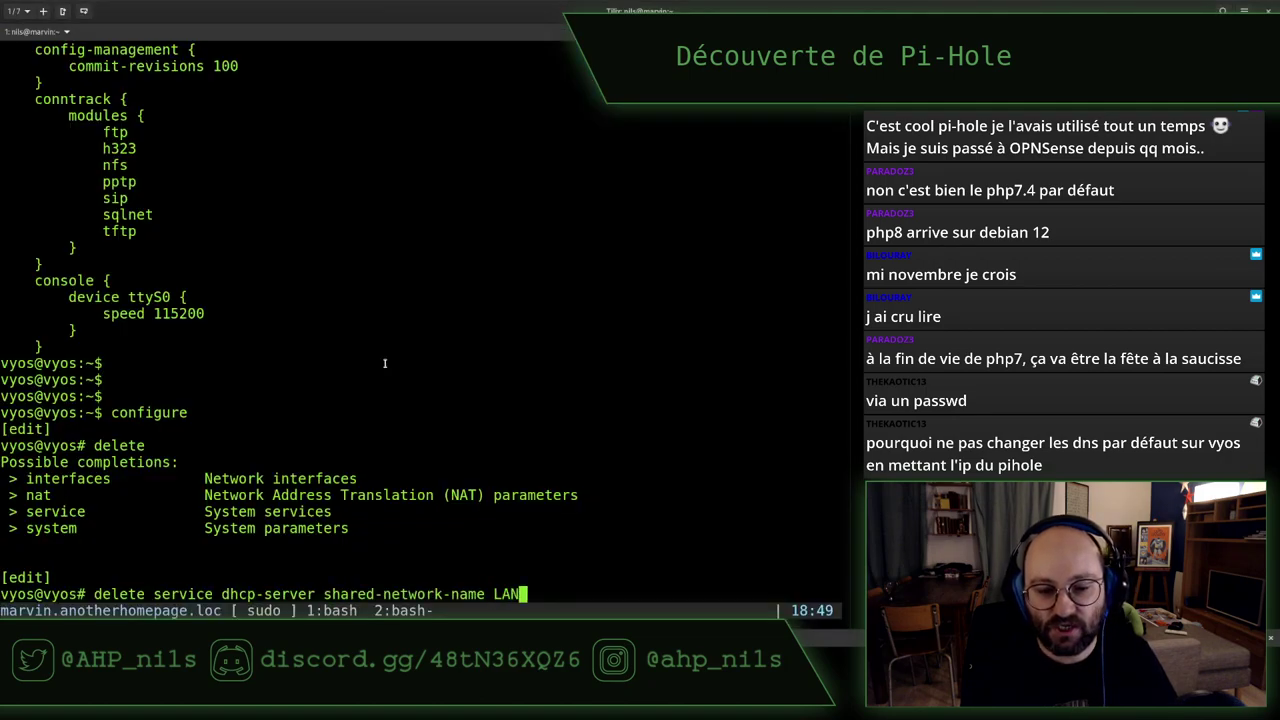
Finish the command with subnet 192.168.0.0/24 and run the delete
{"action": "key", "text": "alt+Tab"}
{"action": "key", "text": "alt+Tab"}
{"action": "type", "text": "subnet"}
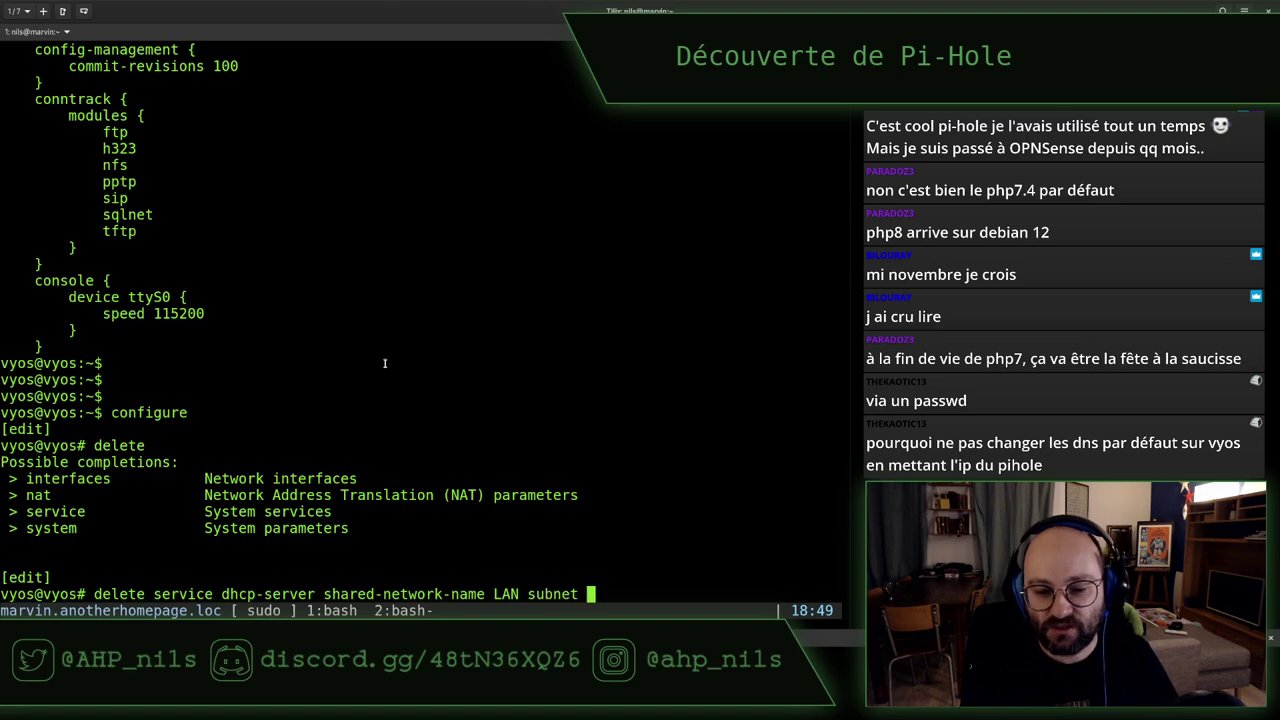
{"action": "key", "text": "alt+Tab"}
{"action": "key", "text": "alt+Tab"}
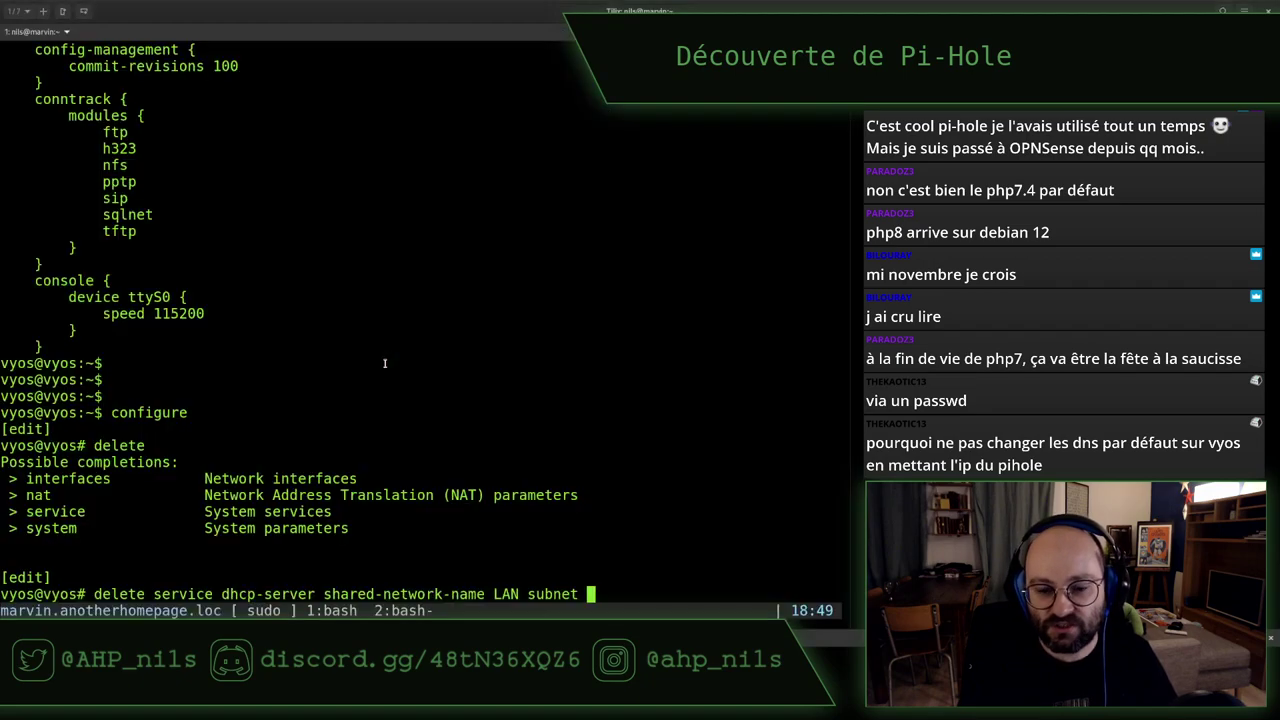
{"action": "type", "text": "109"}
{"action": "key", "text": "BackSpace"}
{"action": "key", "text": "BackSpace"}
{"action": "type", "text": "92"}
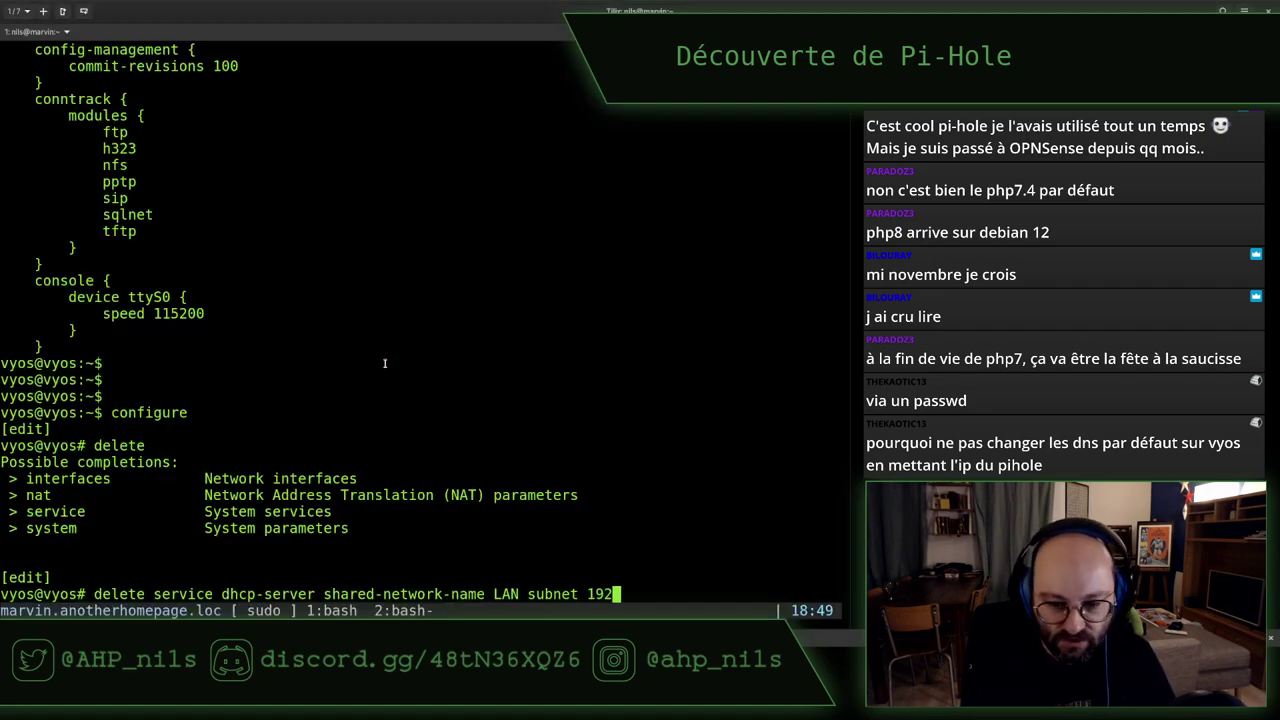
{"action": "type", "text": ".1"}
{"action": "key", "text": "BackSpace"}
{"action": "key", "text": "BackSpace"}
{"action": "type", "text": ".1"}
{"action": "key", "text": "Tab"}
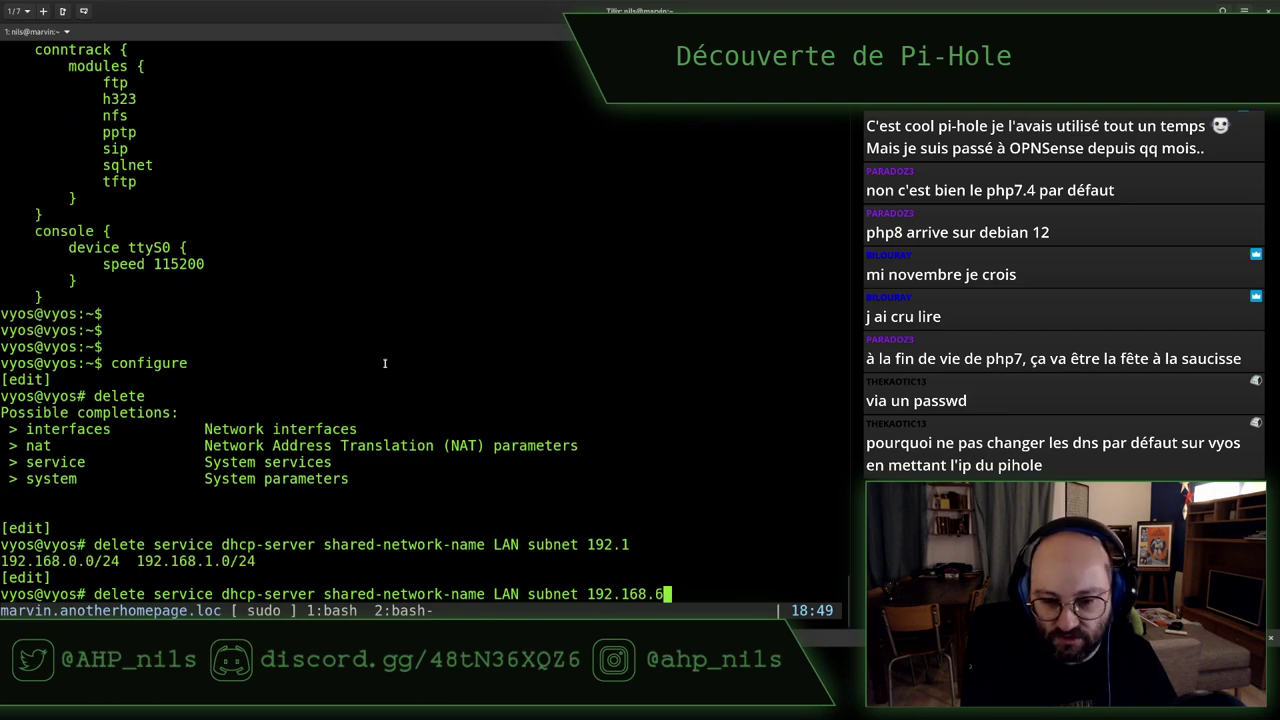
{"action": "type", "text": "6"}
{"action": "key", "text": "BackSpace"}
{"action": "type", "text": "0"}
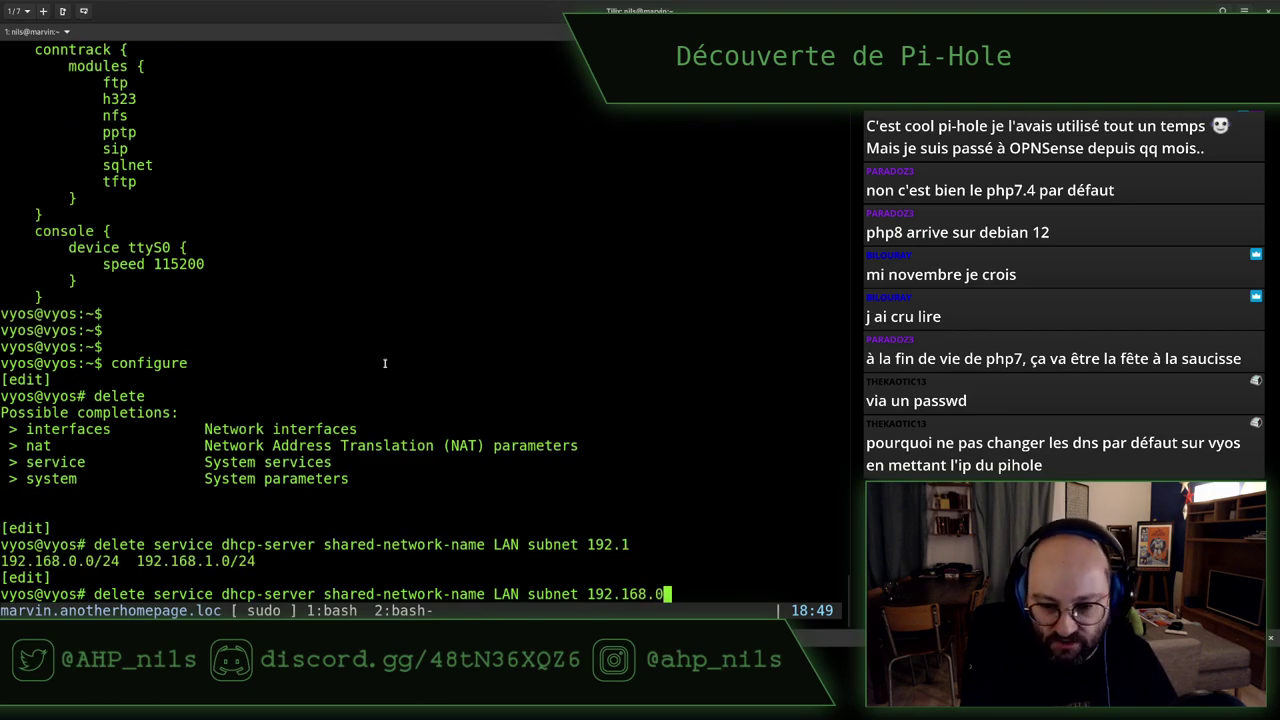
{"action": "key", "text": "Tab"}
{"action": "key", "text": "Return"}
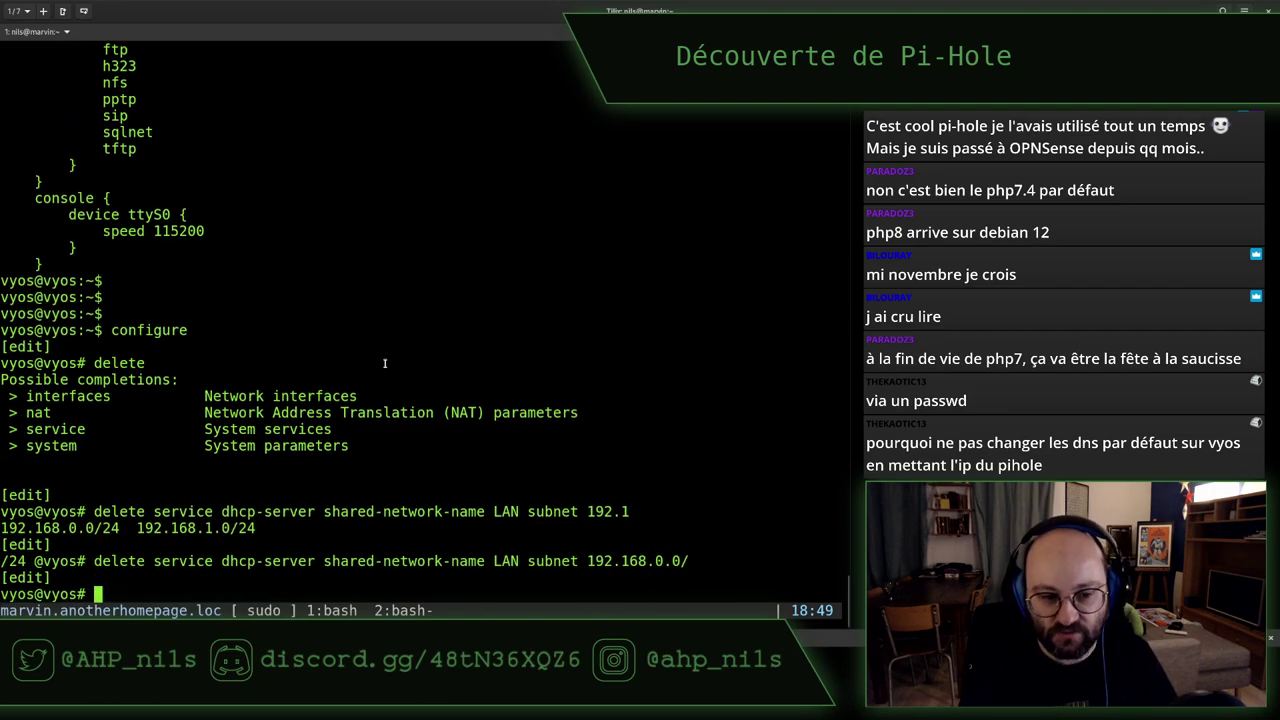
Commit and save the change to /config/config.boot, then exit configuration mode
{"action": "key", "text": "alt+Tab"}
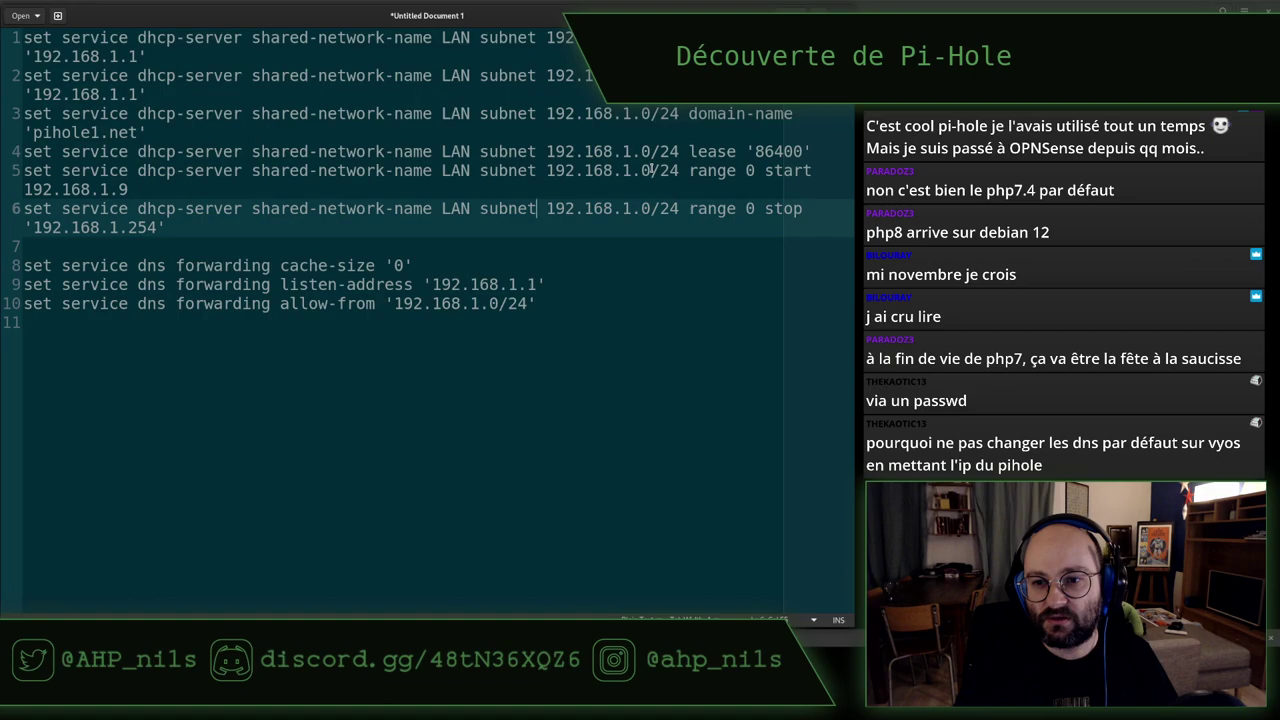
{"action": "key", "text": "alt+Tab"}
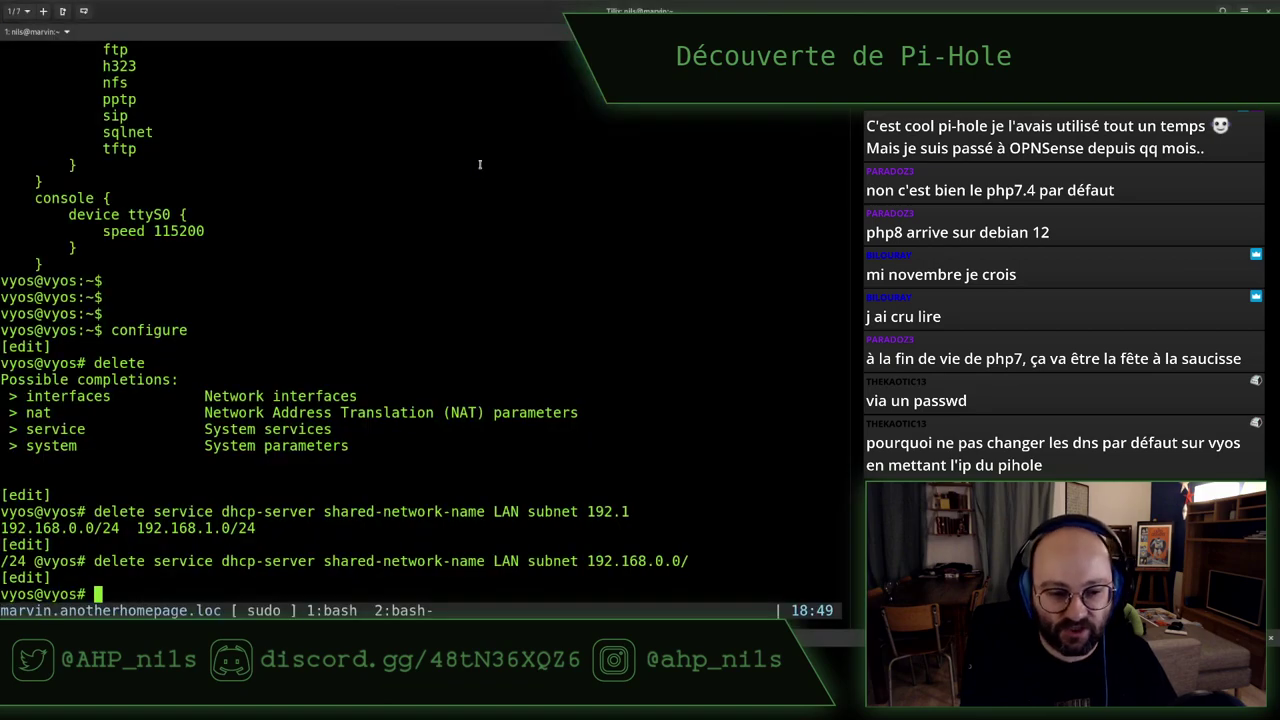
{"action": "type", "text": "commit"}
{"action": "key", "text": "Return"}
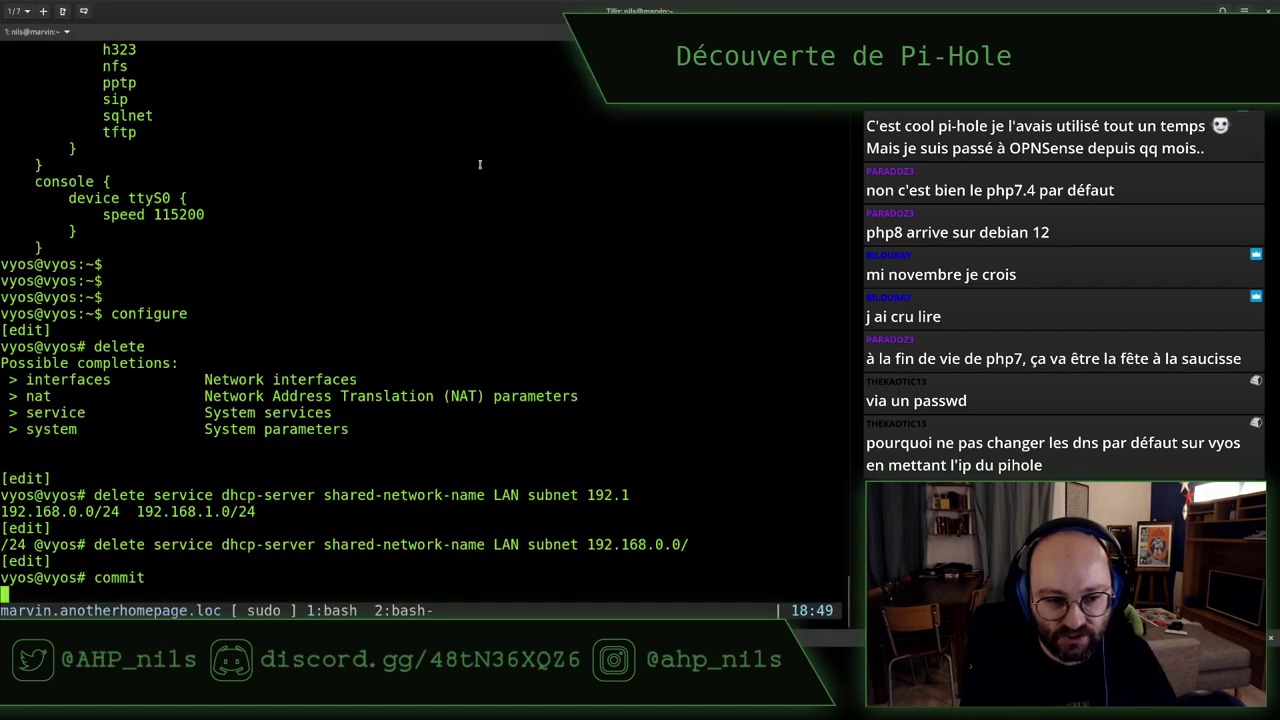
{"action": "type", "text": "save"}
{"action": "key", "text": "Return"}
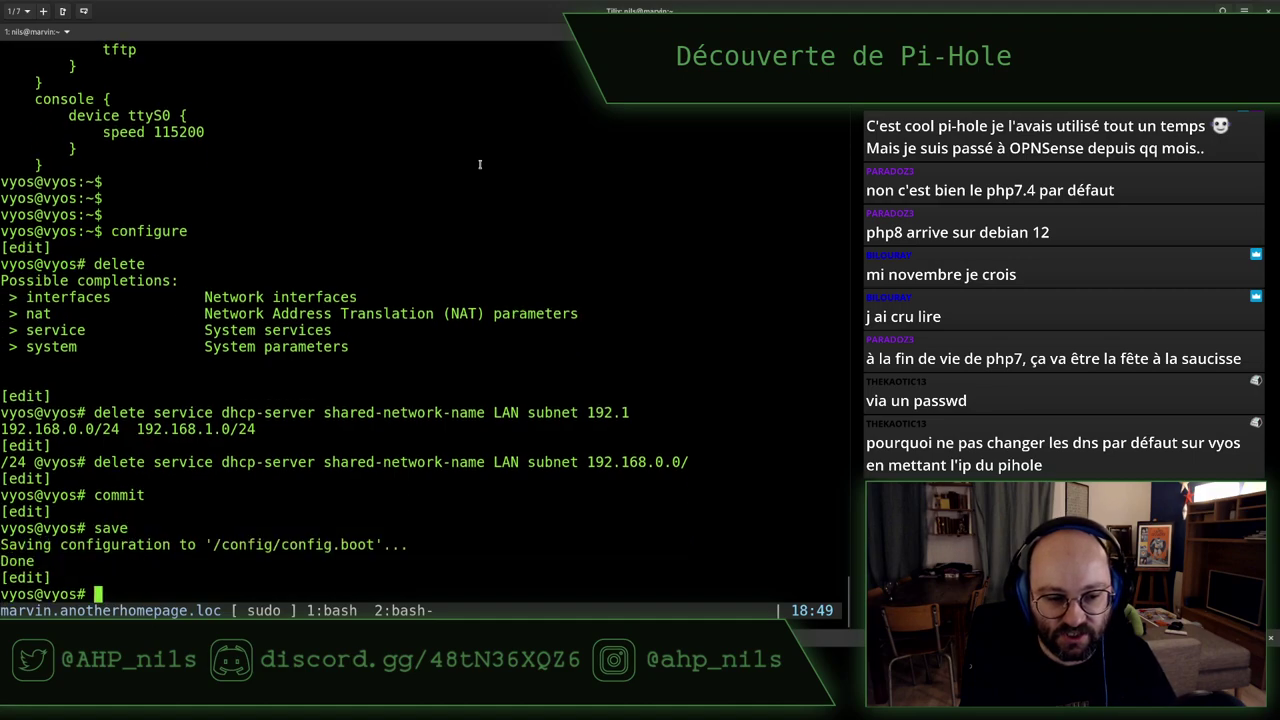
{"action": "type", "text": "exit"}
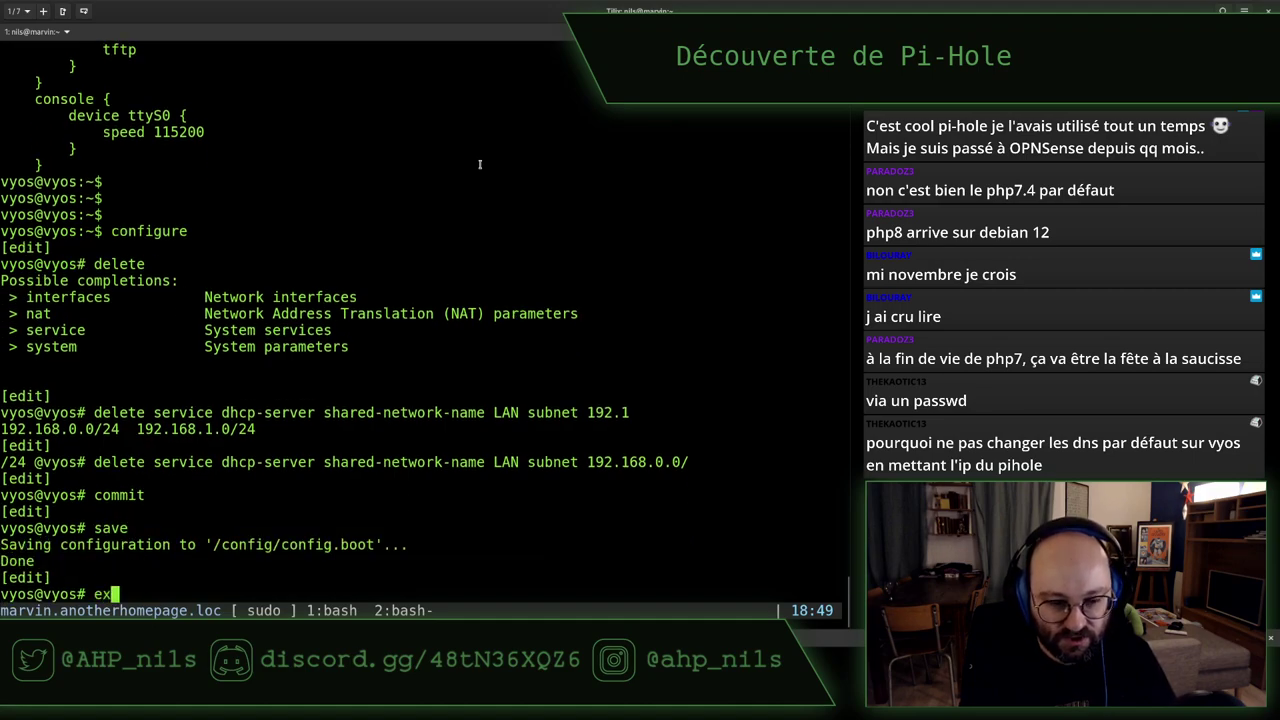
{"action": "key", "text": "Return"}
Run show configuration and page through the router's full configuration
{"action": "type", "text": "show configuration"}
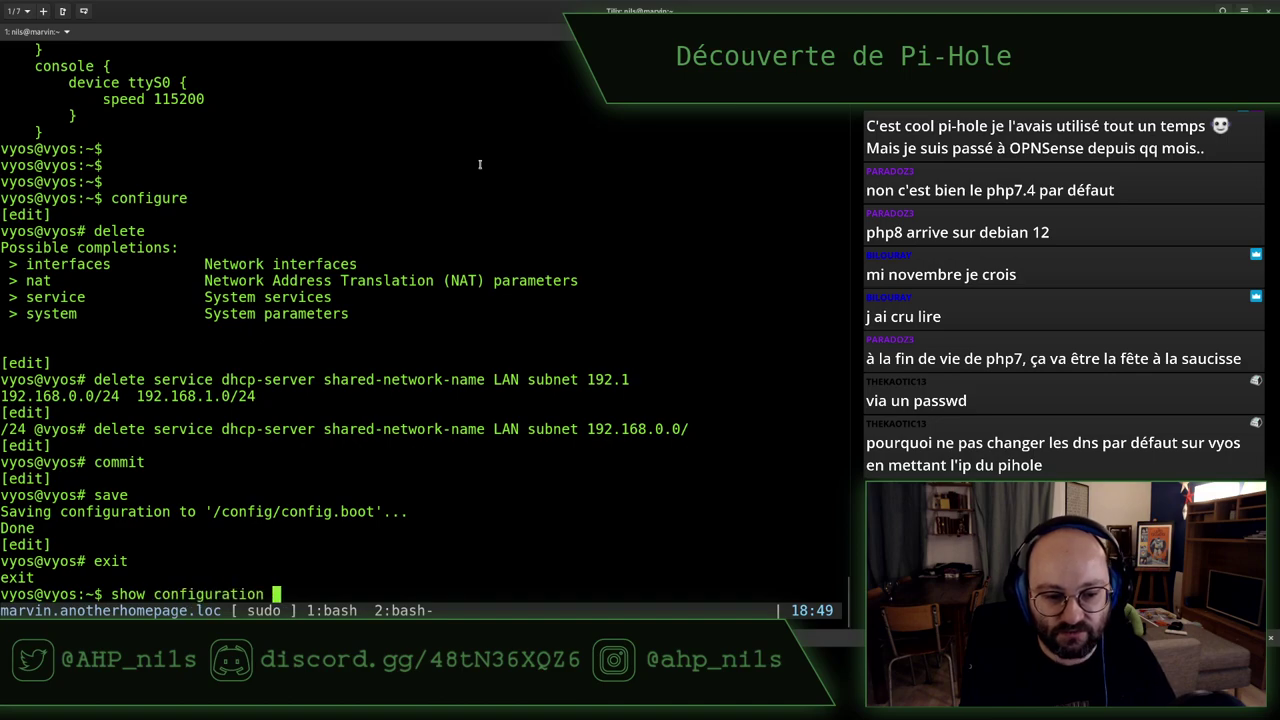
{"action": "key", "text": "Return"}
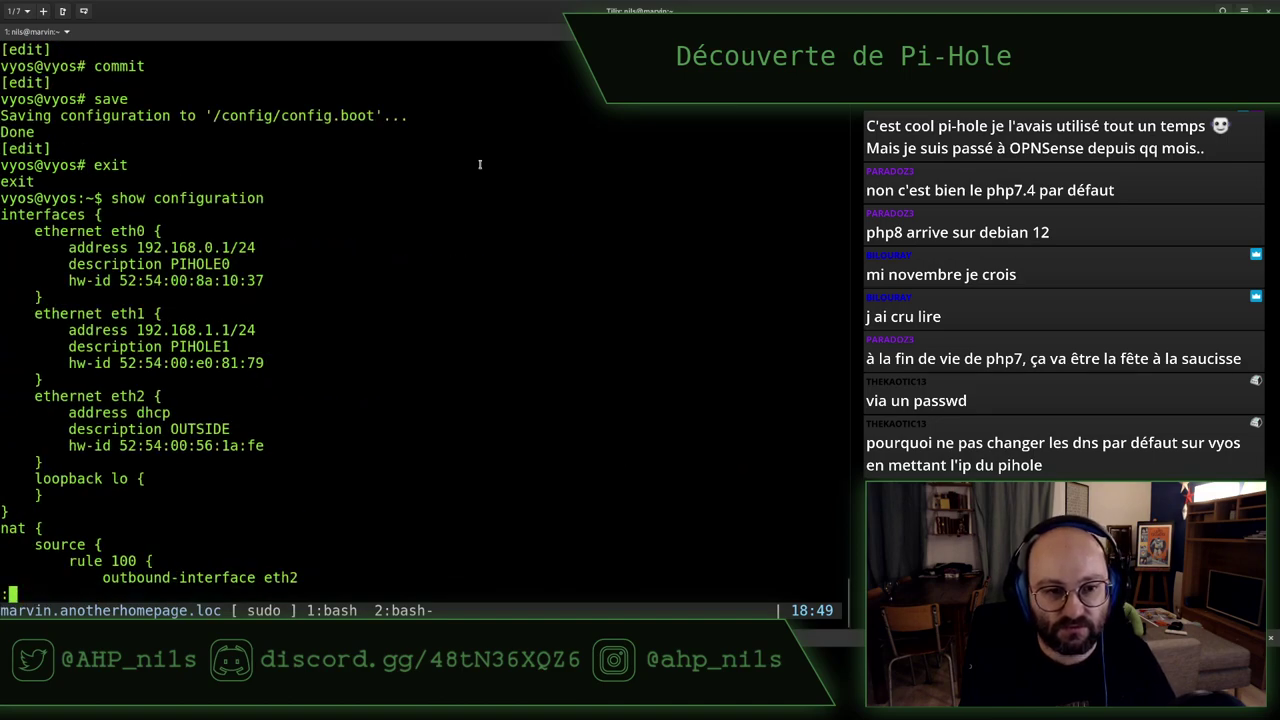
{"action": "scroll", "coordinate": [480, 164], "scroll_direction": "down", "scroll_amount": 10}
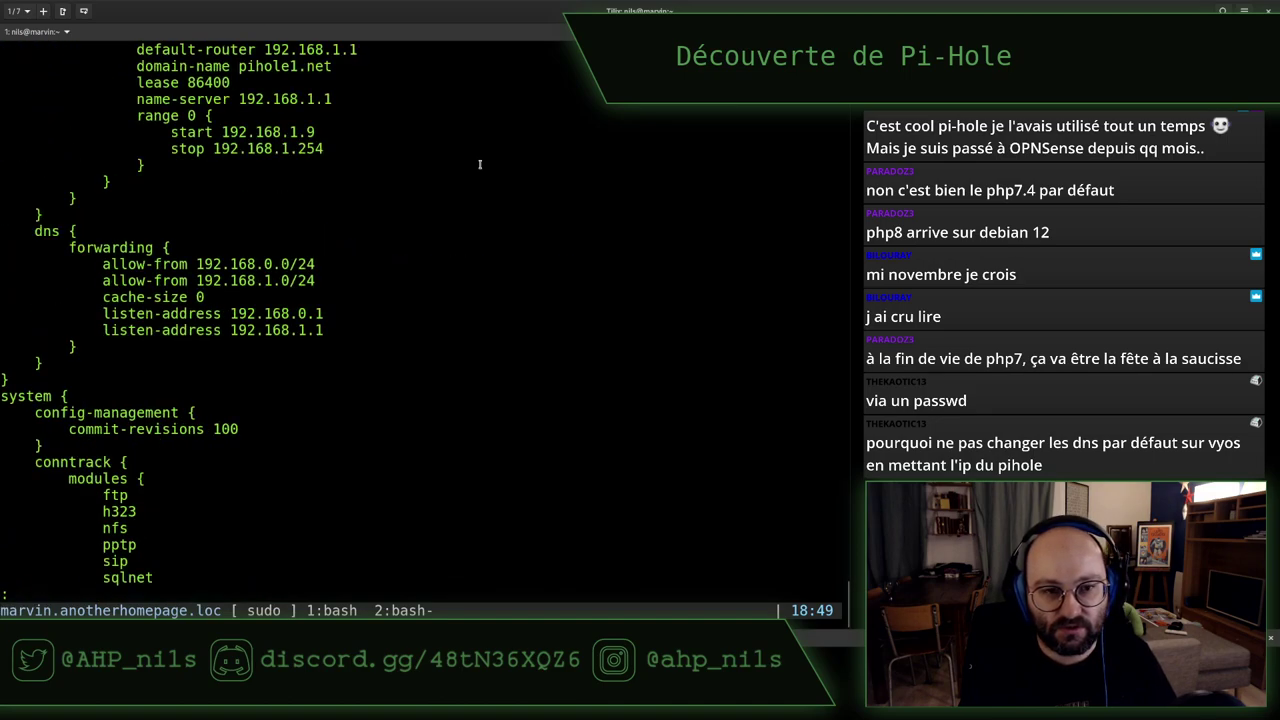
{"action": "scroll", "coordinate": [480, 164], "scroll_direction": "down", "scroll_amount": 10}
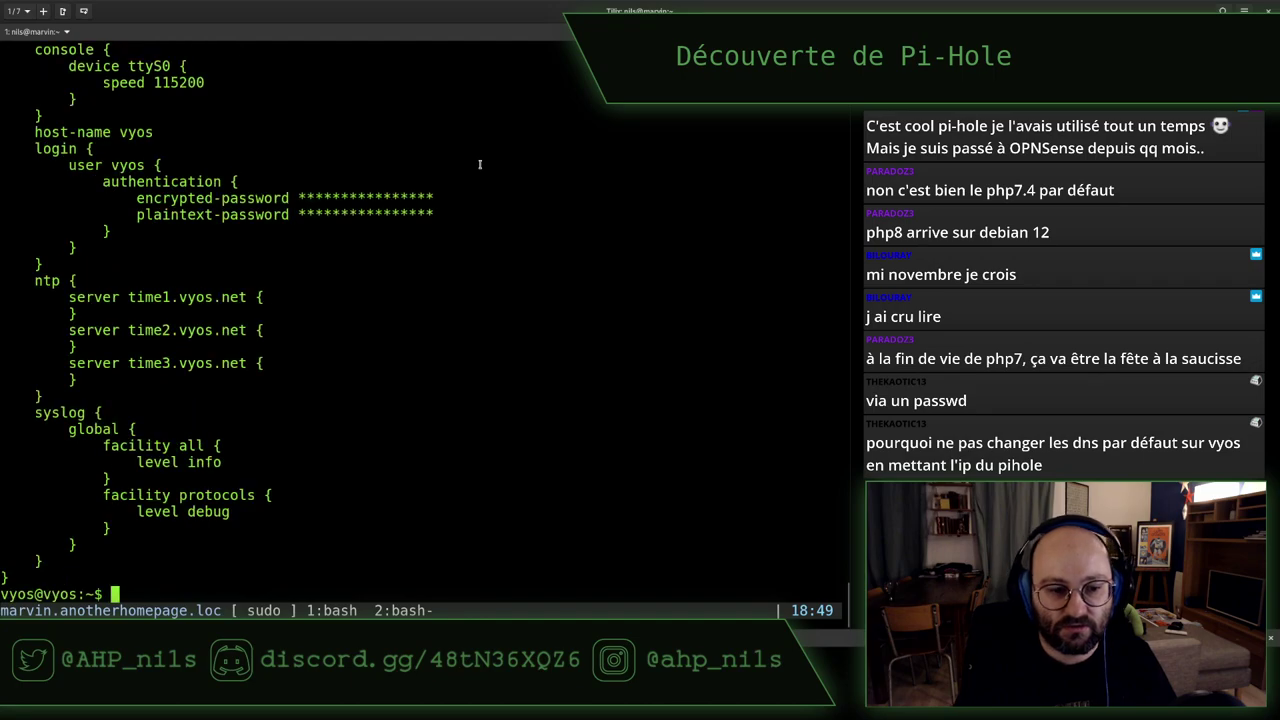
{"action": "scroll", "coordinate": [480, 164], "scroll_direction": "up", "scroll_amount": 15}
{"action": "scroll", "coordinate": [424, 211], "scroll_direction": "down", "scroll_amount": 15}
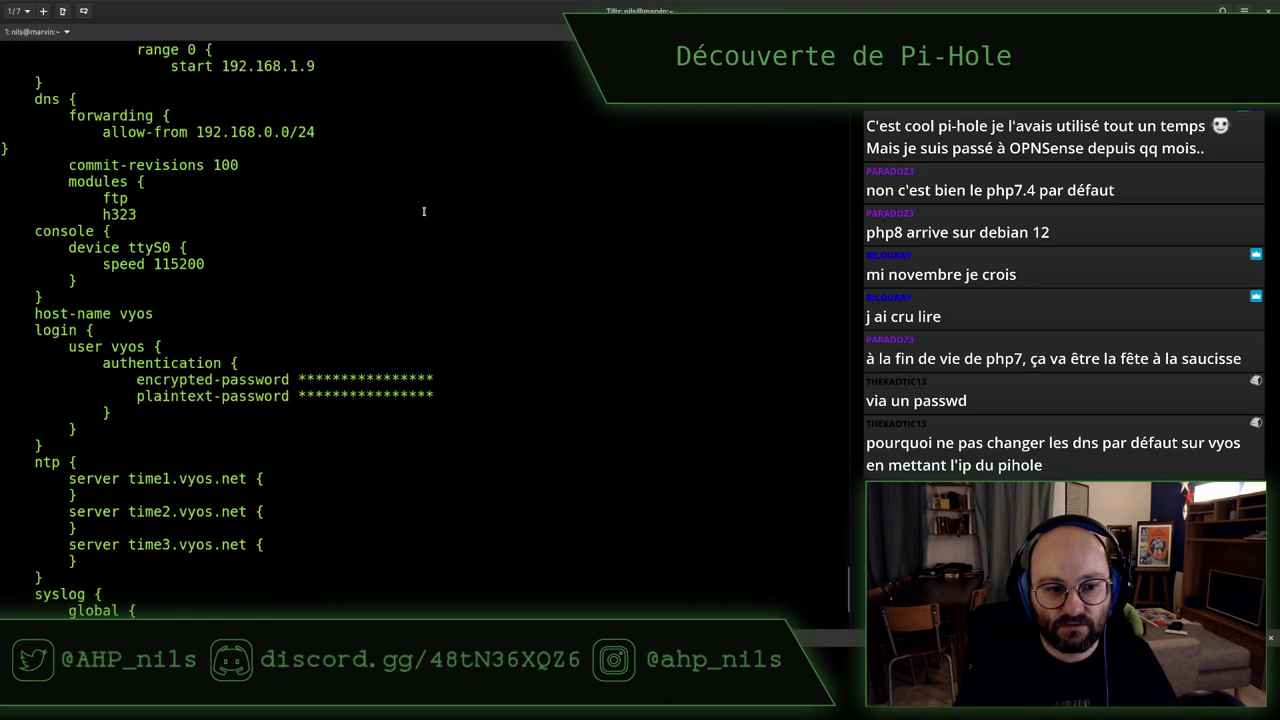
{"action": "type", "text": "show configuration"}
{"action": "key", "text": "Return"}
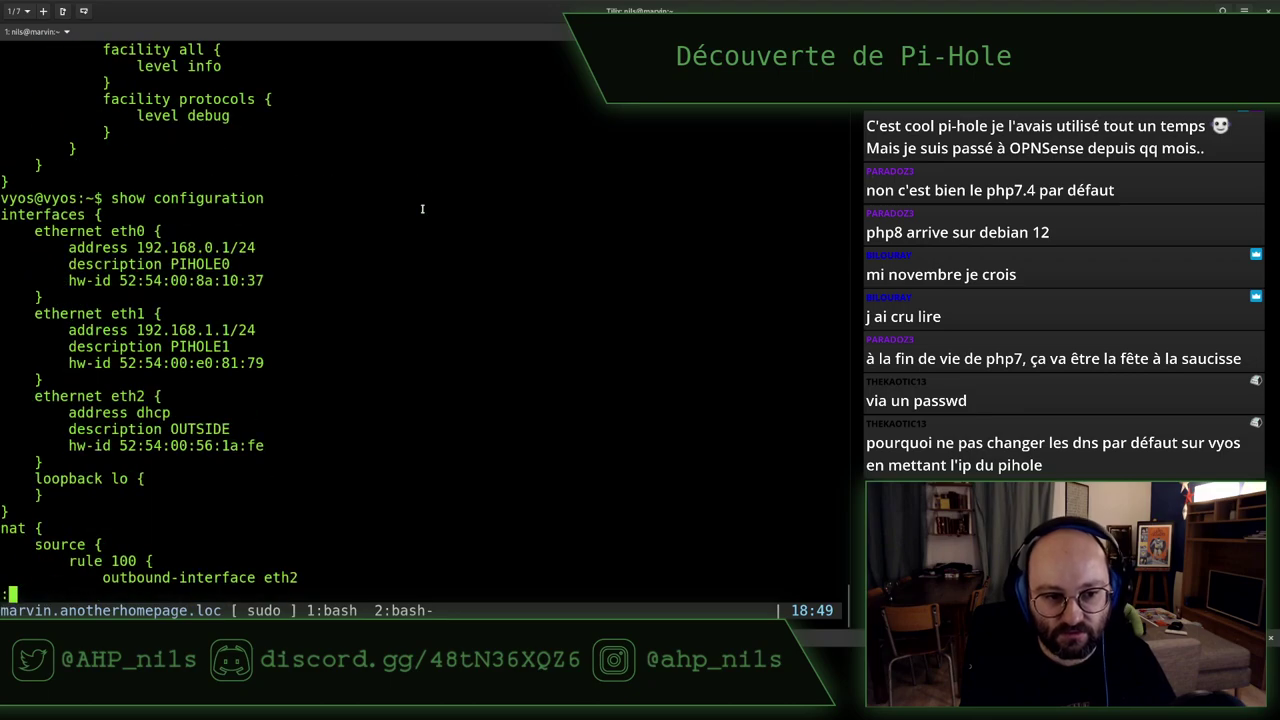
{"action": "scroll", "coordinate": [422, 208], "scroll_direction": "down", "scroll_amount": 5}
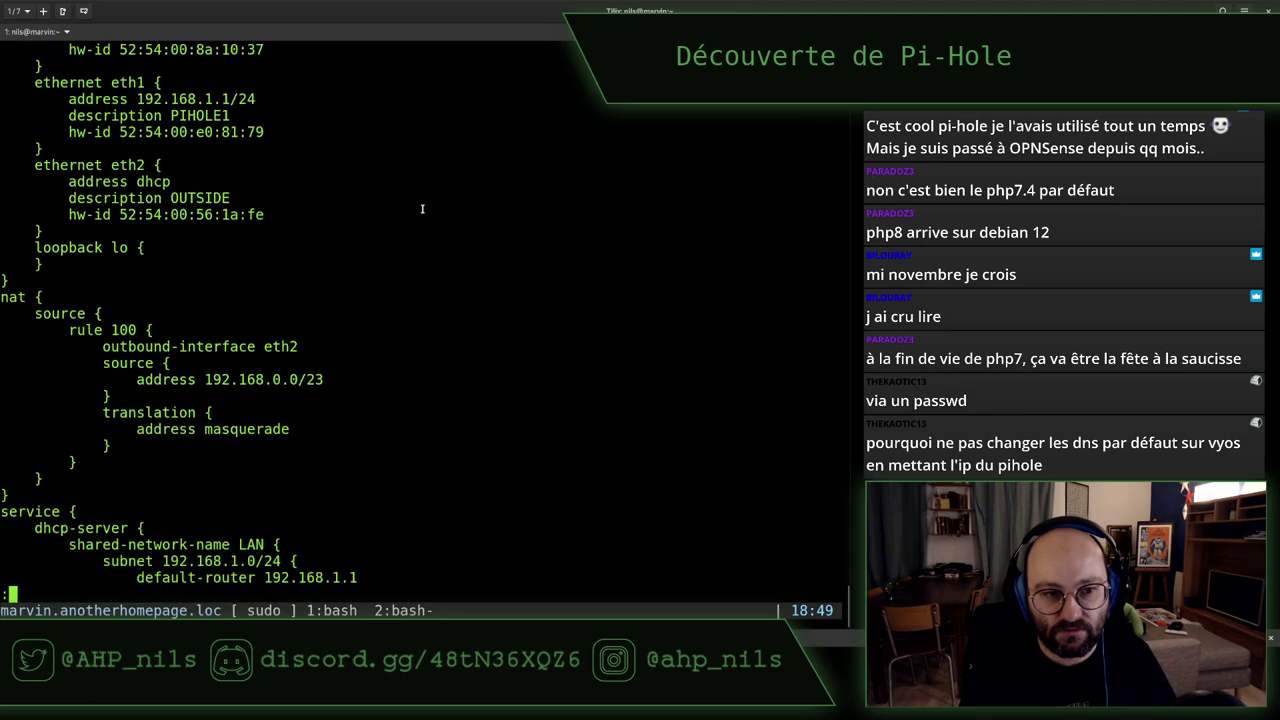
{"action": "scroll", "coordinate": [422, 208], "scroll_direction": "down", "scroll_amount": 5}
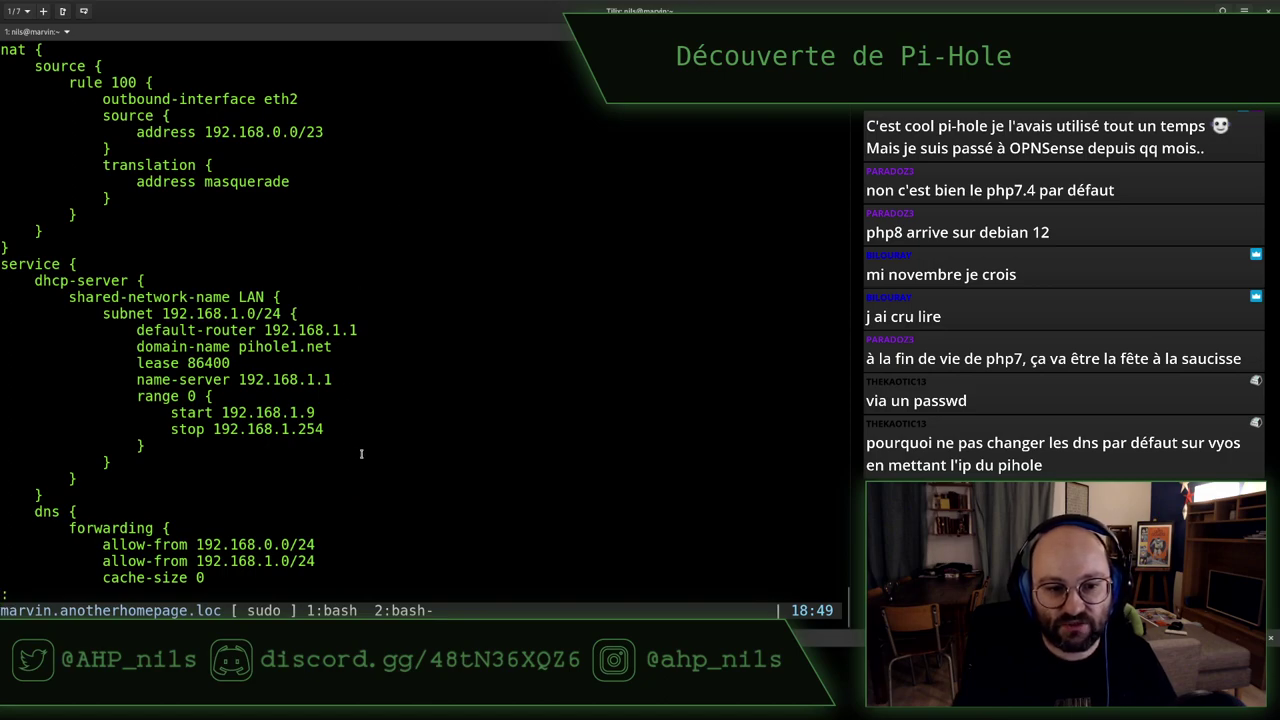
Highlight the LAN DHCP subnet block and NAT rule 100 source lines, quitting the pager
{"action": "left_click_drag", "start_coordinate": [361, 460], "coordinate": [384, 280]}
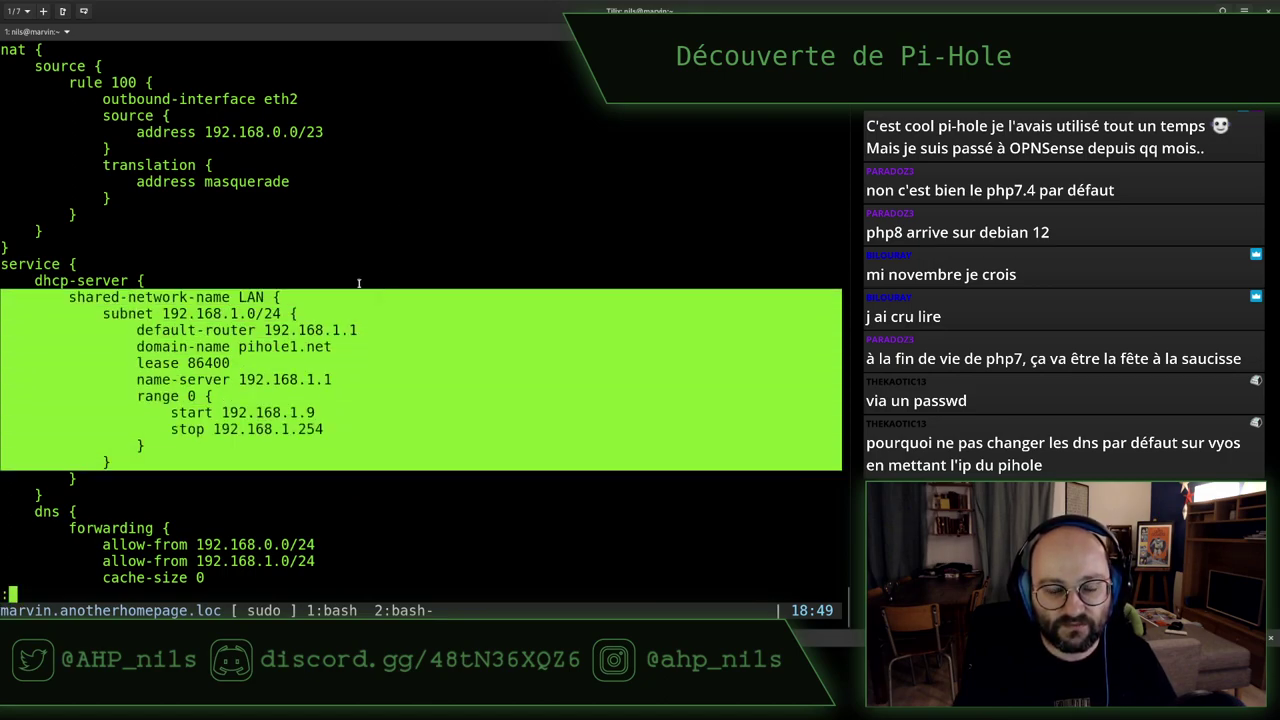
{"action": "double_click", "coordinate": [250, 297]}
{"action": "left_click", "coordinate": [384, 303]}
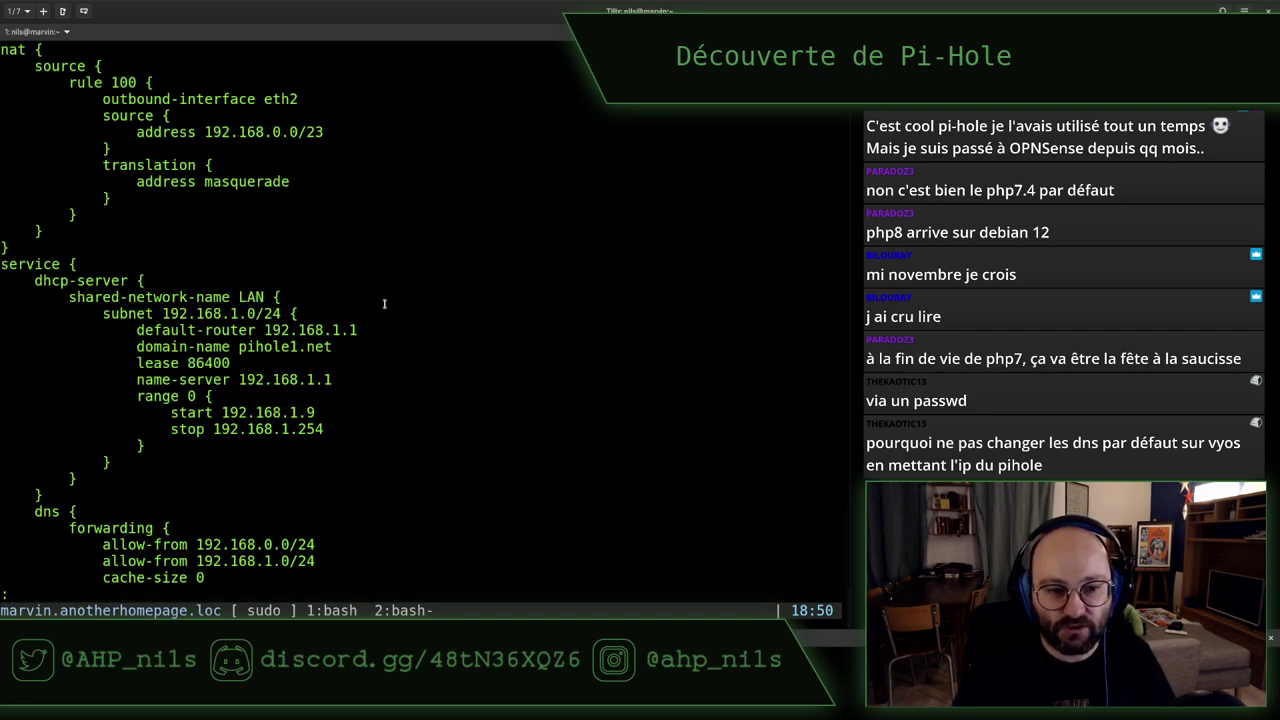
{"action": "scroll", "coordinate": [384, 303], "scroll_direction": "down", "scroll_amount": 2}
{"action": "scroll", "coordinate": [384, 303], "scroll_direction": "down", "scroll_amount": 2}
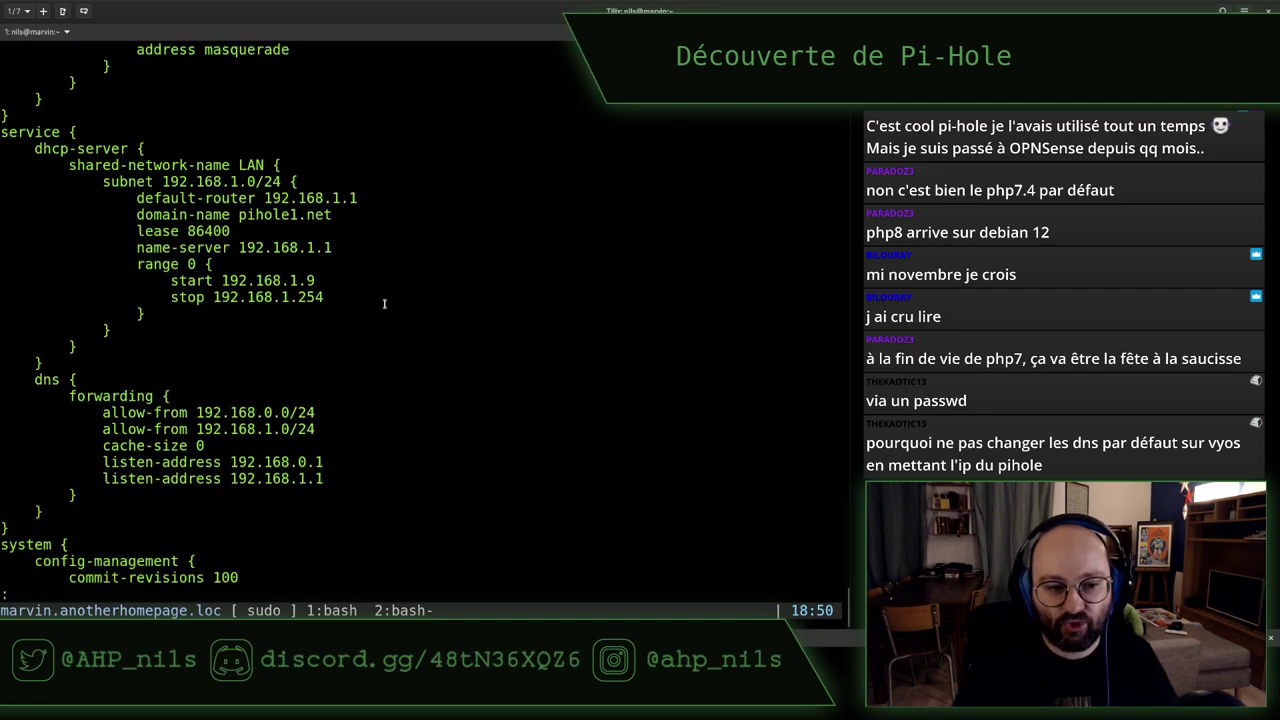
{"action": "key", "text": "q"}
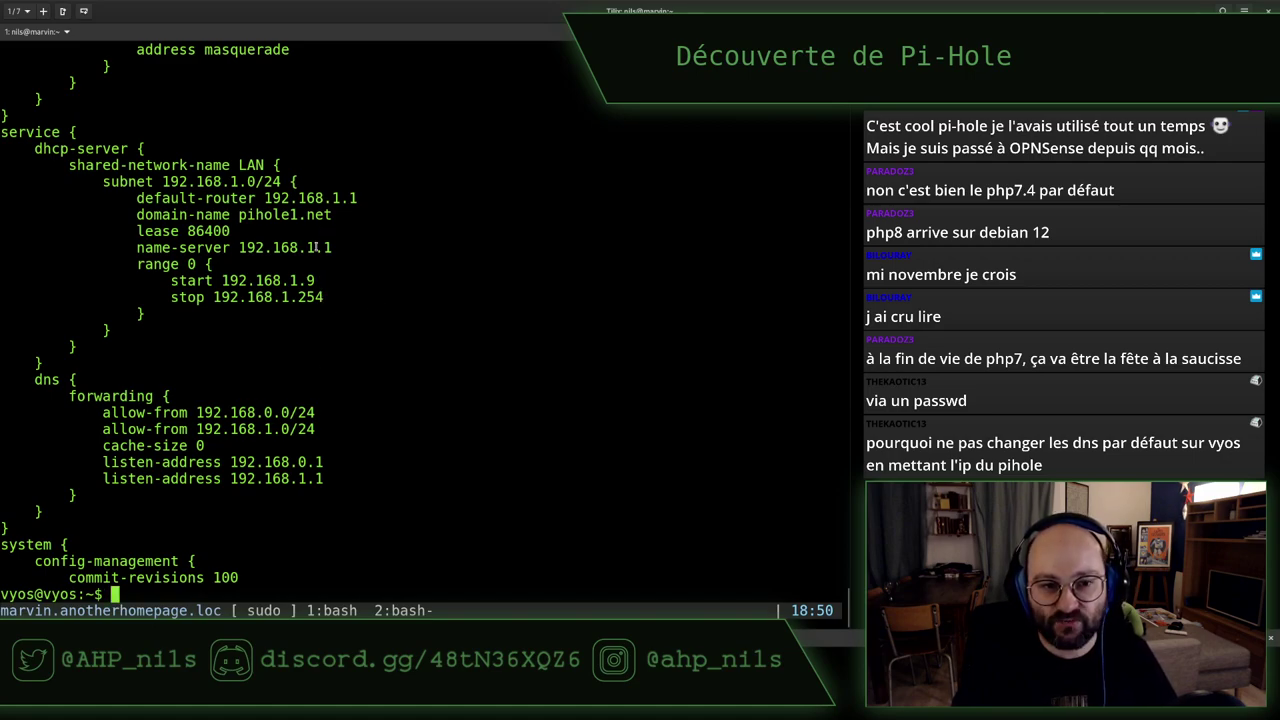
{"action": "scroll", "coordinate": [349, 402], "scroll_direction": "up", "scroll_amount": 8}
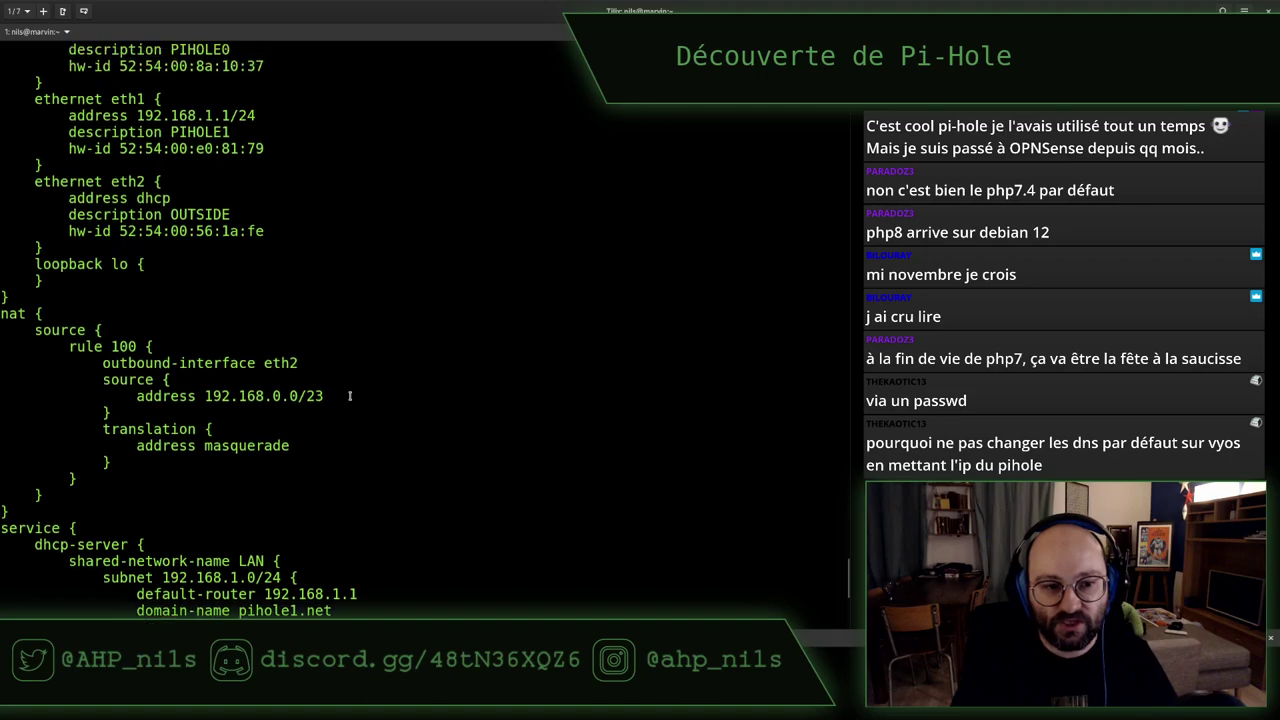
{"action": "left_click_drag", "start_coordinate": [354, 396], "coordinate": [52, 346]}
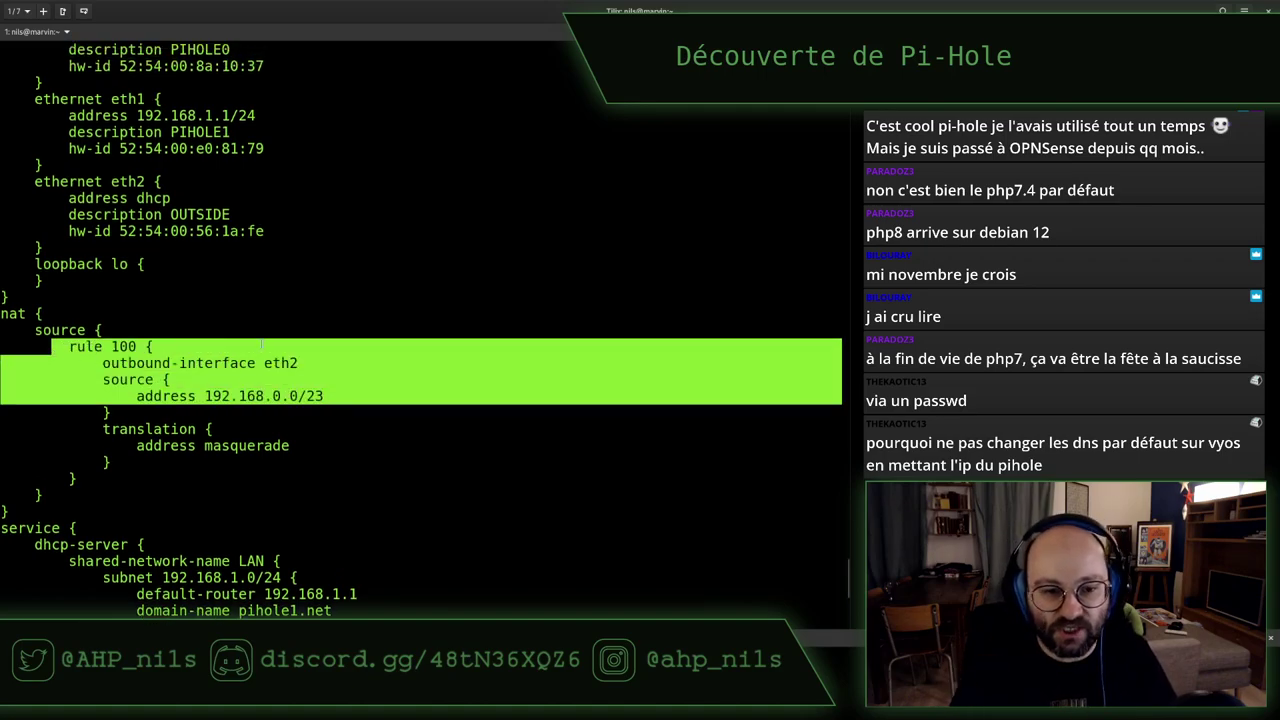
{"action": "left_click", "coordinate": [264, 345]}
{"action": "scroll", "coordinate": [264, 346], "scroll_direction": "down", "scroll_amount": 8}
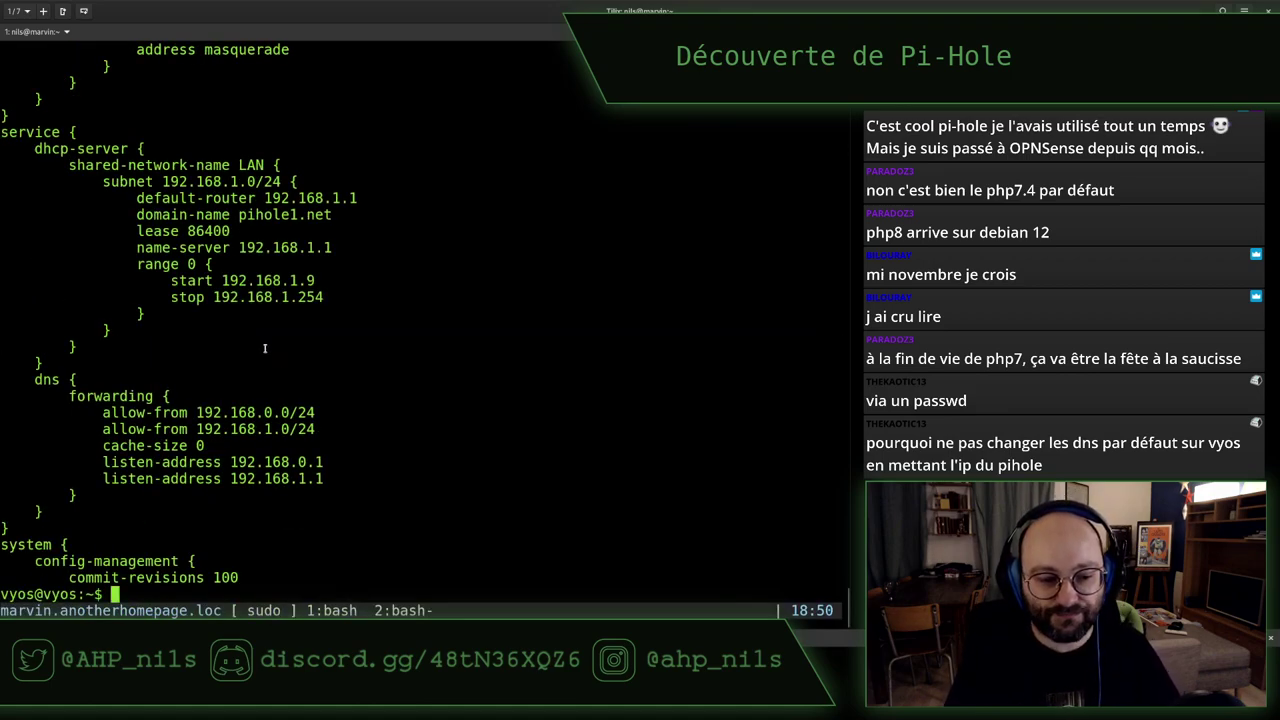
{"action": "key", "text": "super"}
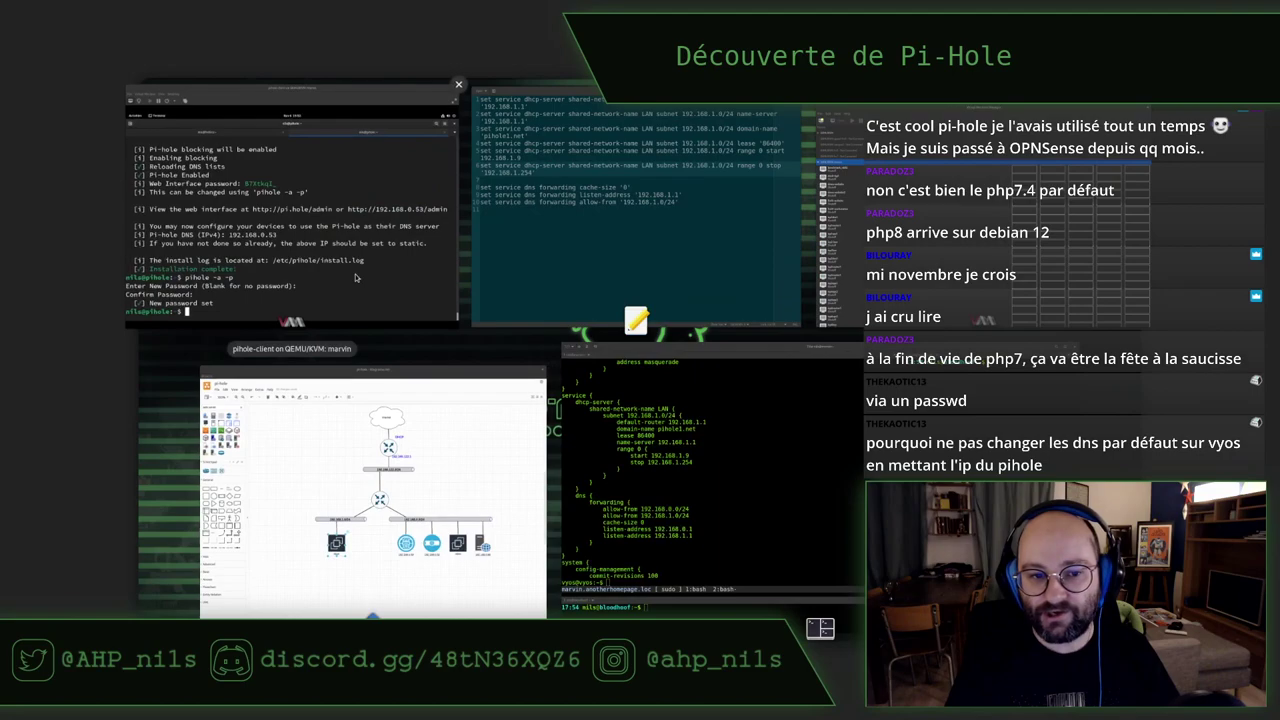
Run ip a on the Pi-hole host, then confirm the Fedora client holds 192.168.0.100/24
{"action": "left_click", "coordinate": [407, 231]}
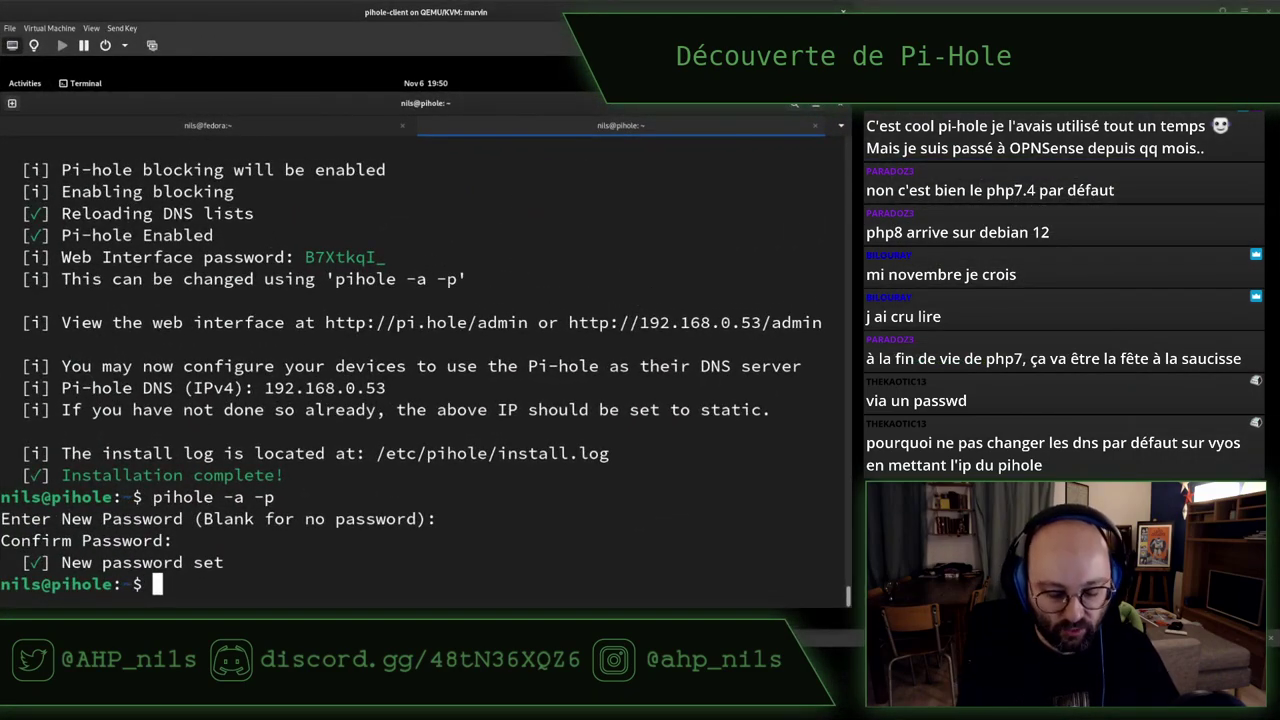
{"action": "type", "text": "ip a"}
{"action": "key", "text": "Return"}
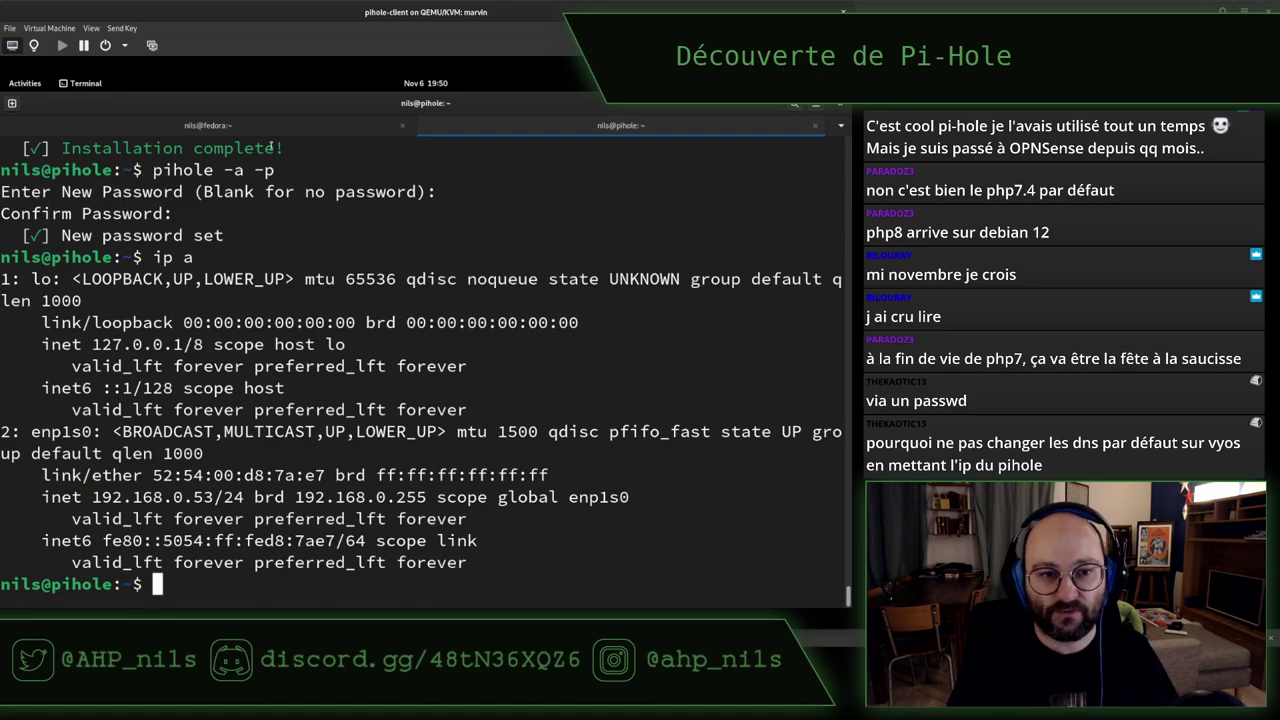
{"action": "key", "text": "ctrl+Page_Up"}
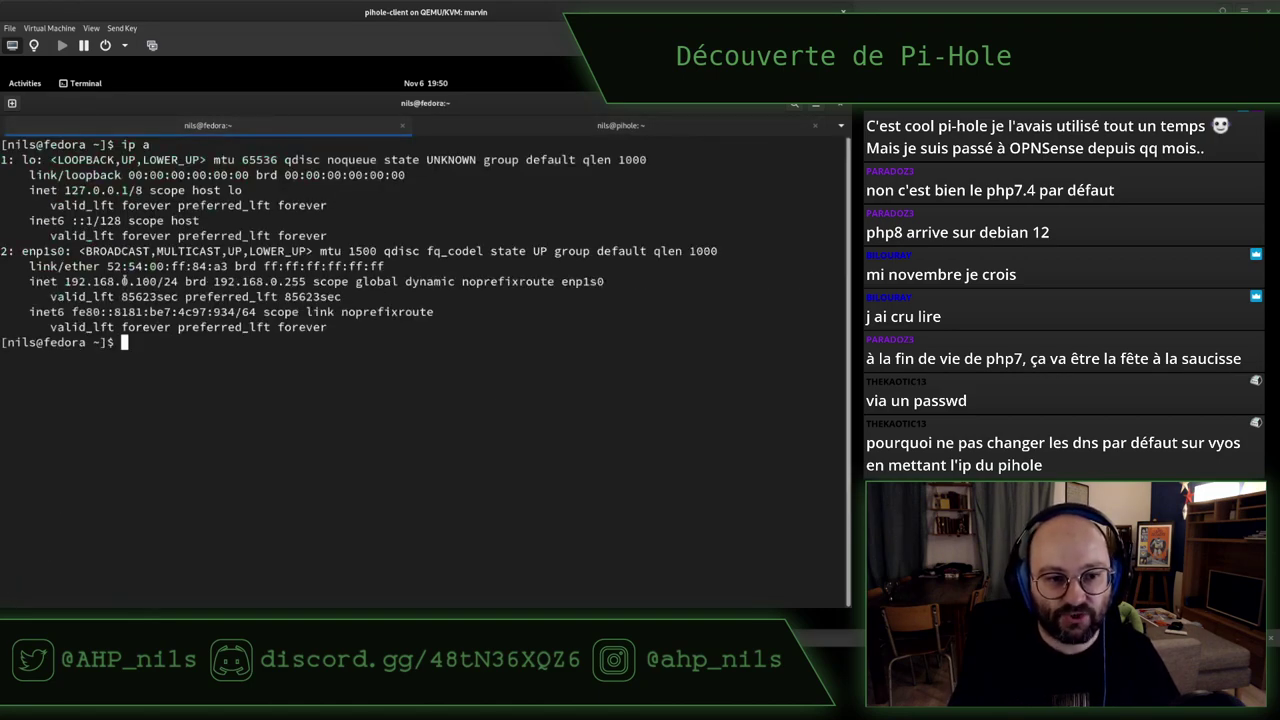
{"action": "double_click", "coordinate": [125, 281]}
{"action": "left_click", "coordinate": [346, 290]}
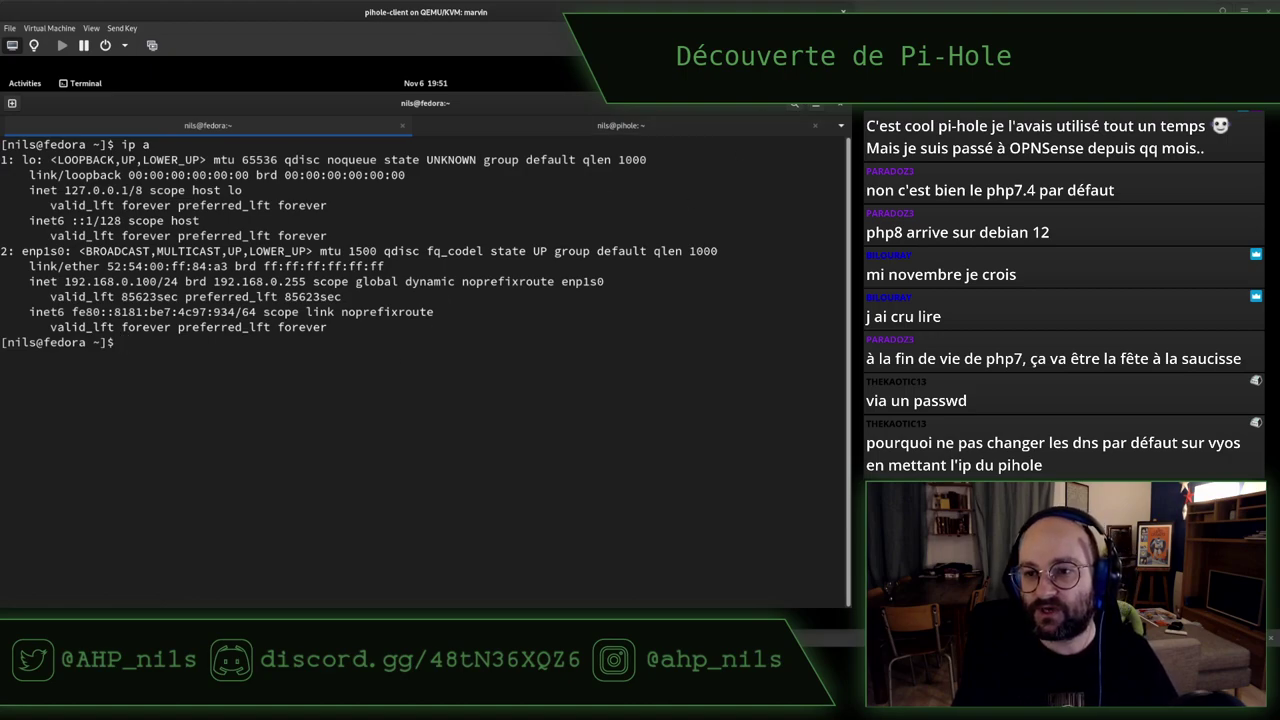
Disconnect and reconnect the Fedora client's wired connection from quick settings
{"action": "key", "text": "super+s"}
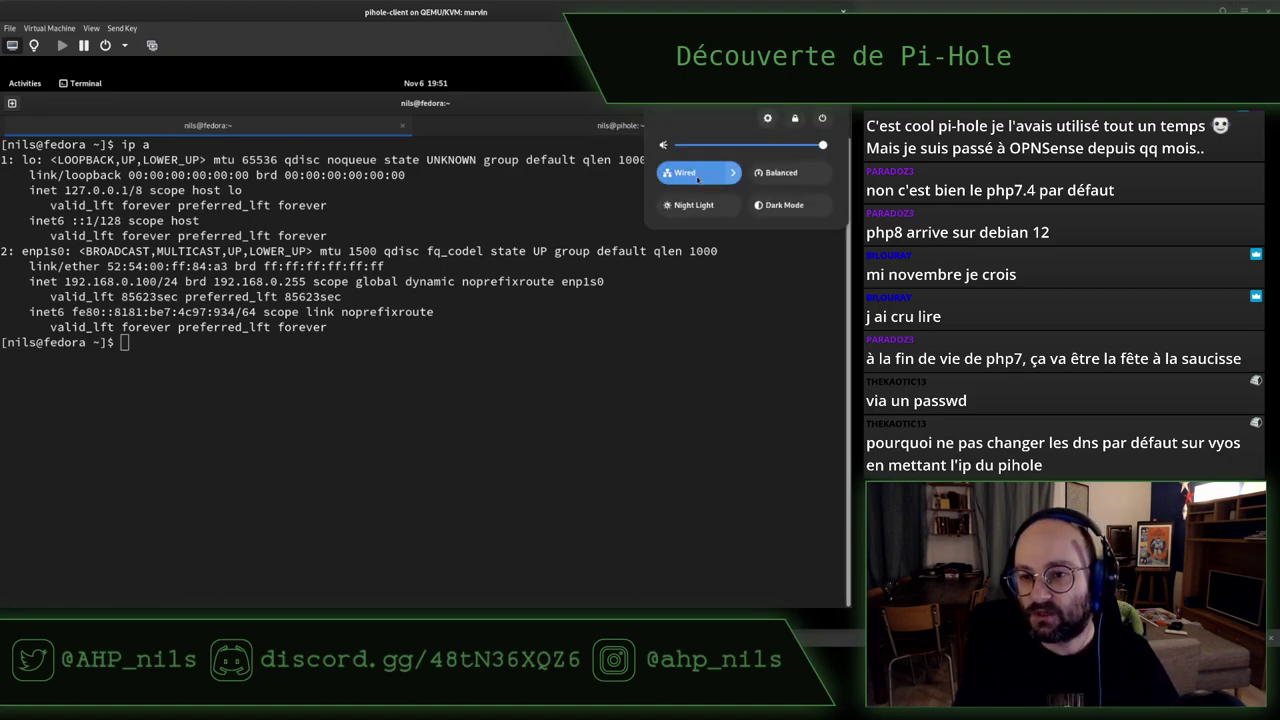
{"action": "left_click", "coordinate": [730, 173]}
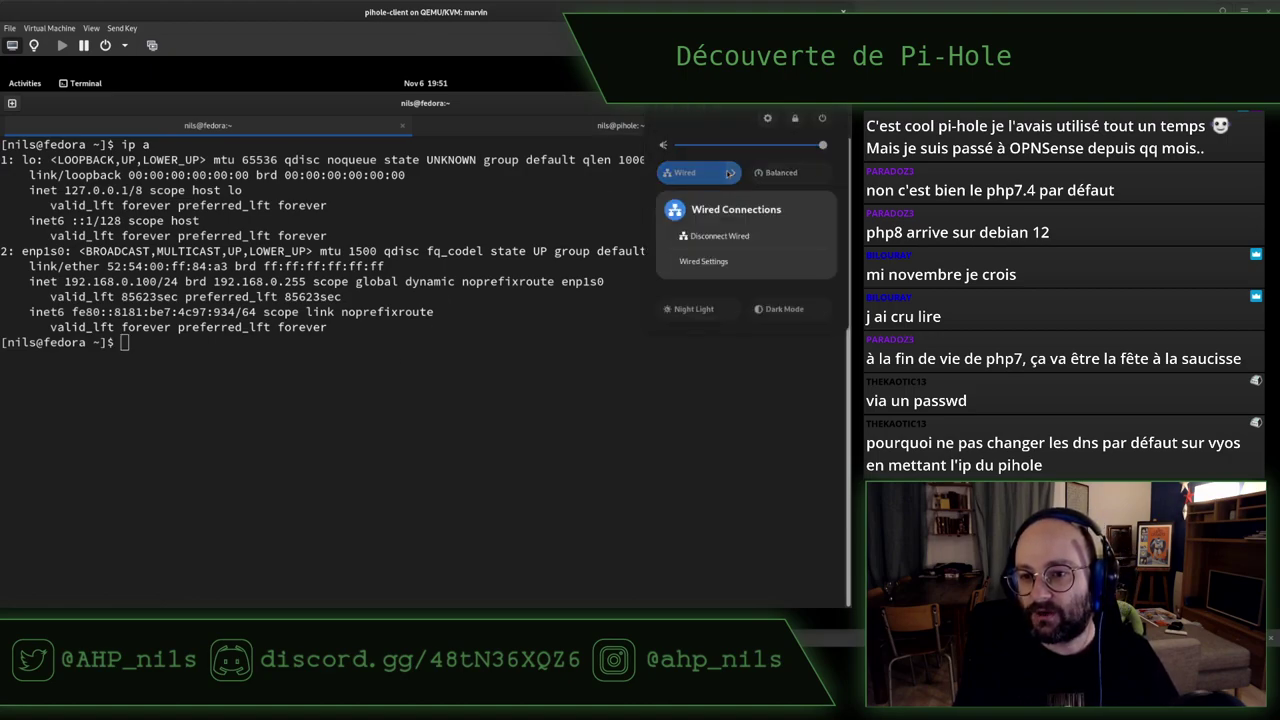
{"action": "left_click", "coordinate": [707, 234]}
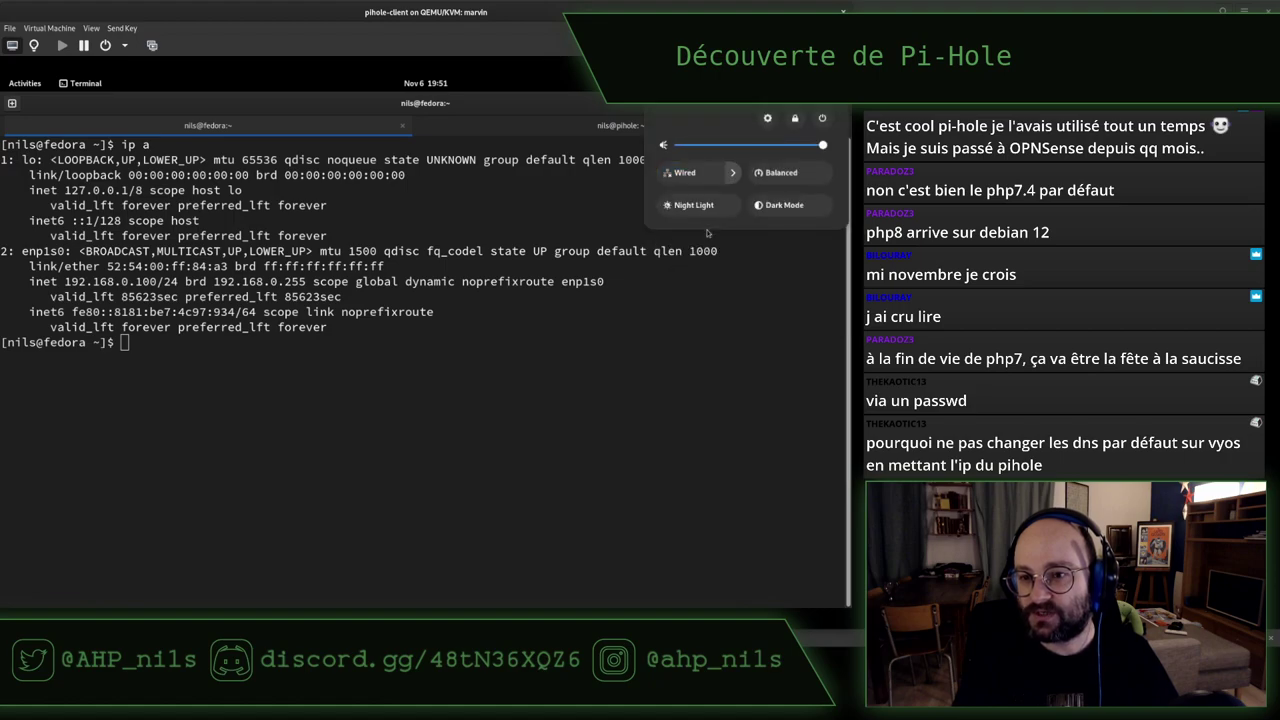
{"action": "left_click", "coordinate": [732, 173]}
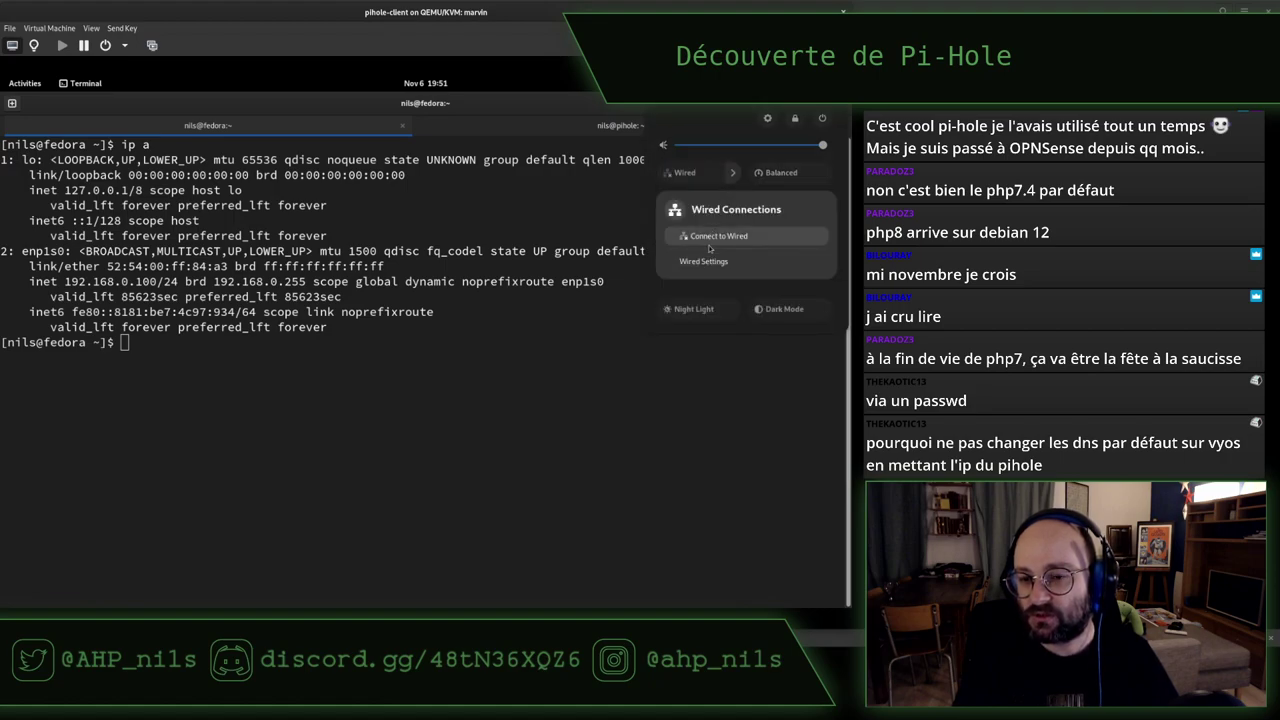
{"action": "left_click", "coordinate": [707, 236]}
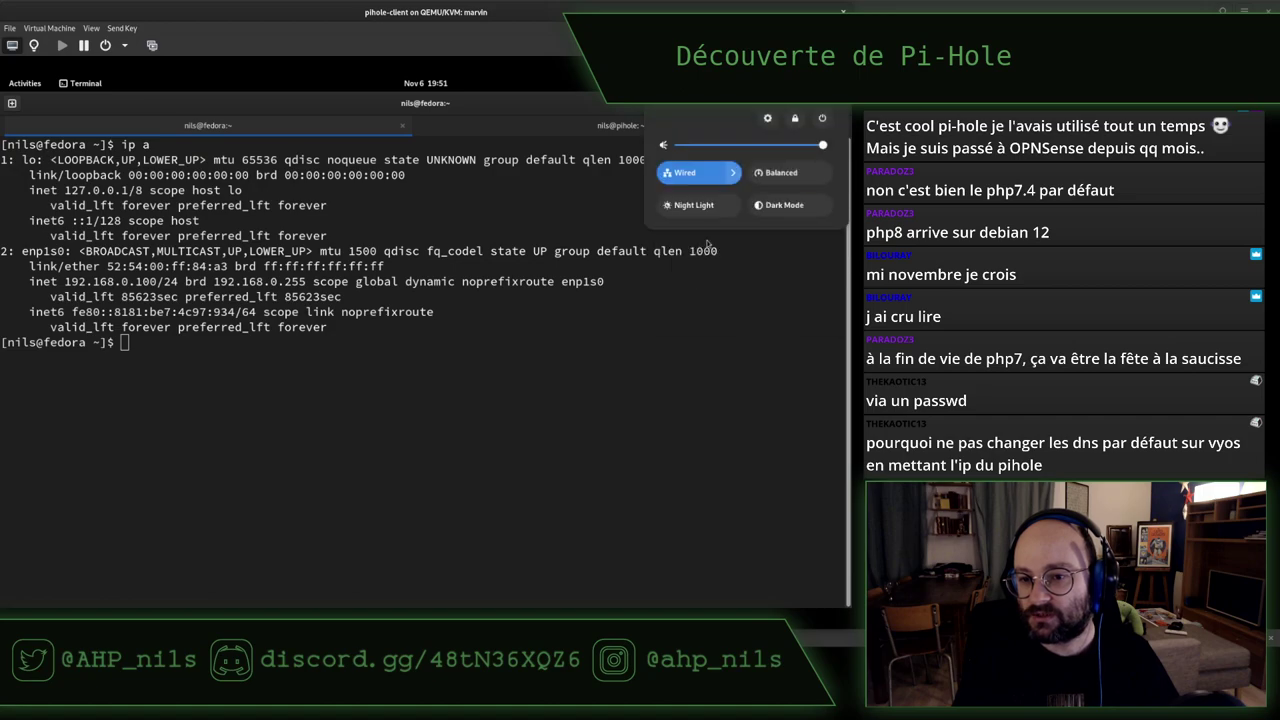
{"action": "left_click", "coordinate": [707, 243]}
Re-run ip a to confirm the renewed 192.168.0.100/24 lease against Pi-hole's DHCP range
{"action": "type", "text": "ip a"}
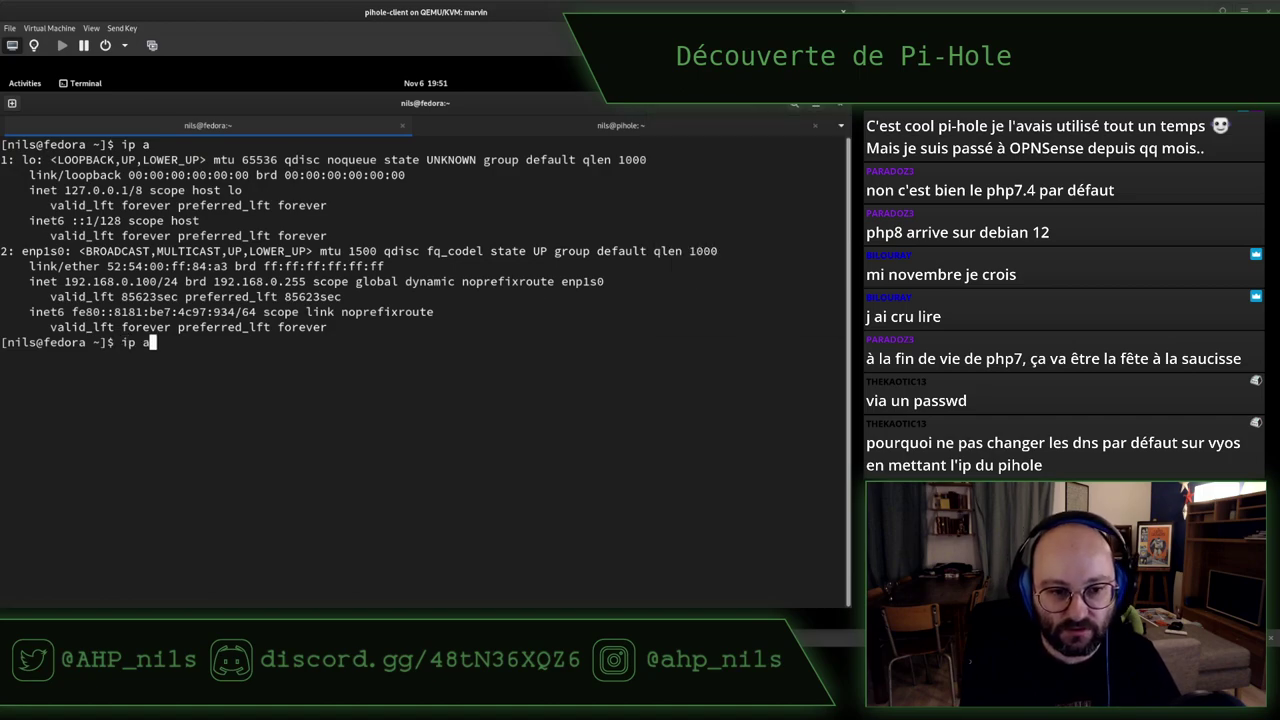
{"action": "key", "text": "Return"}
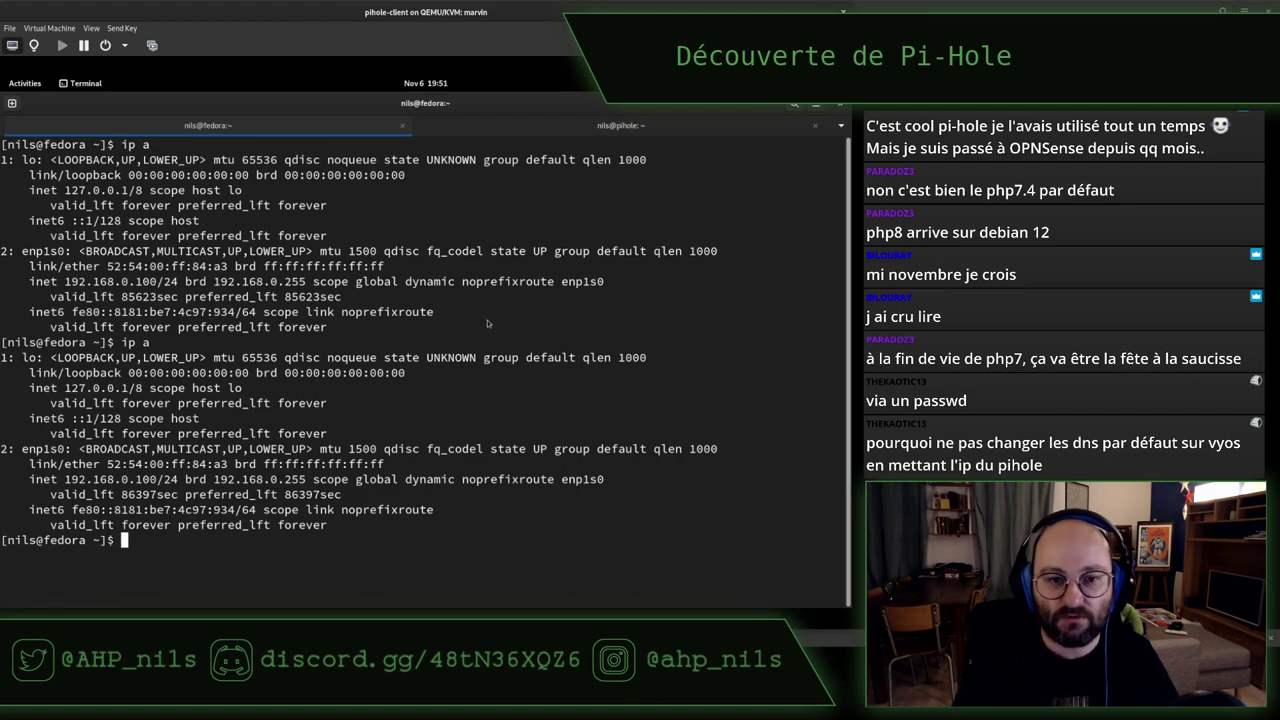
{"action": "key", "text": "super"}
{"action": "left_click", "coordinate": [341, 316]}
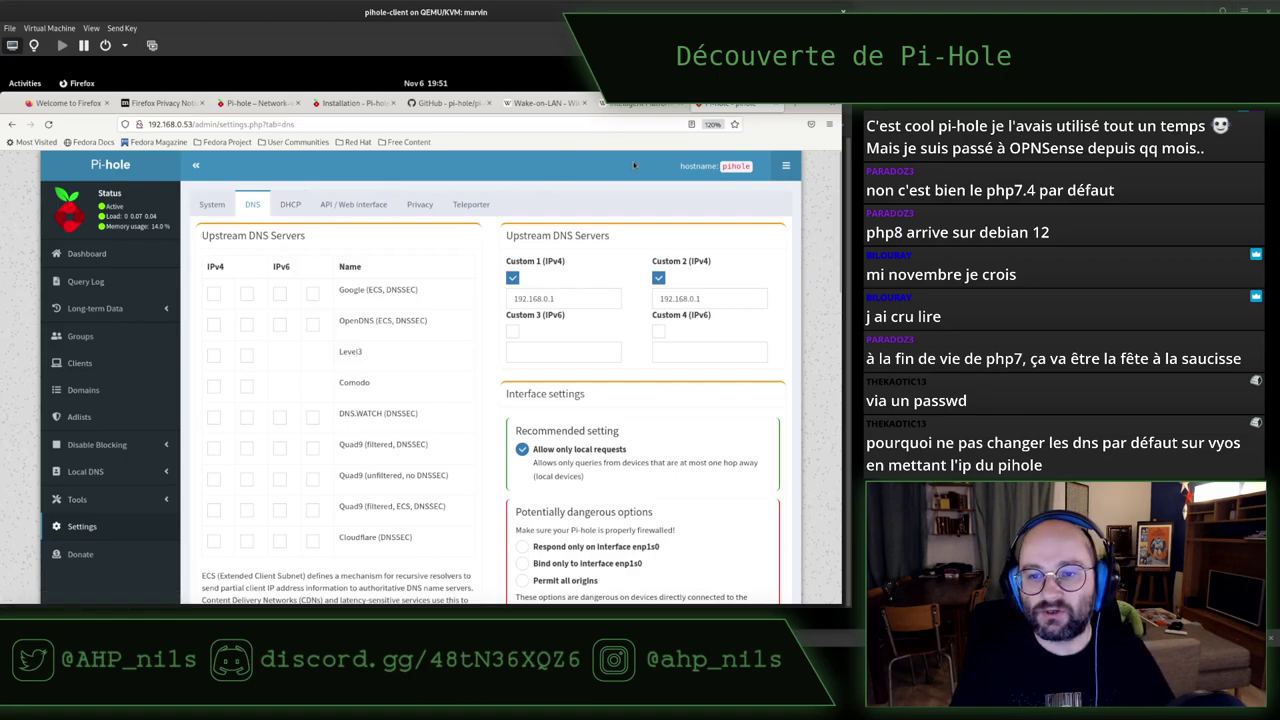
{"action": "left_click", "coordinate": [289, 205]}
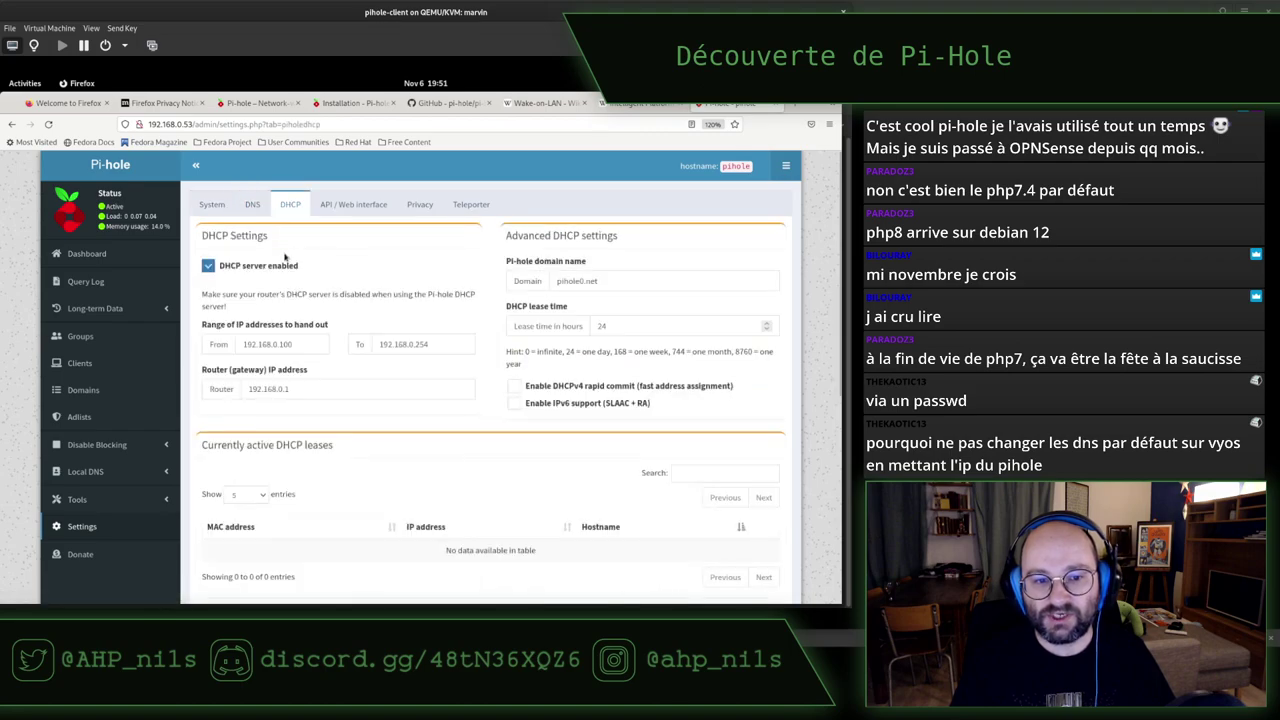
{"action": "key", "text": "alt+Tab"}
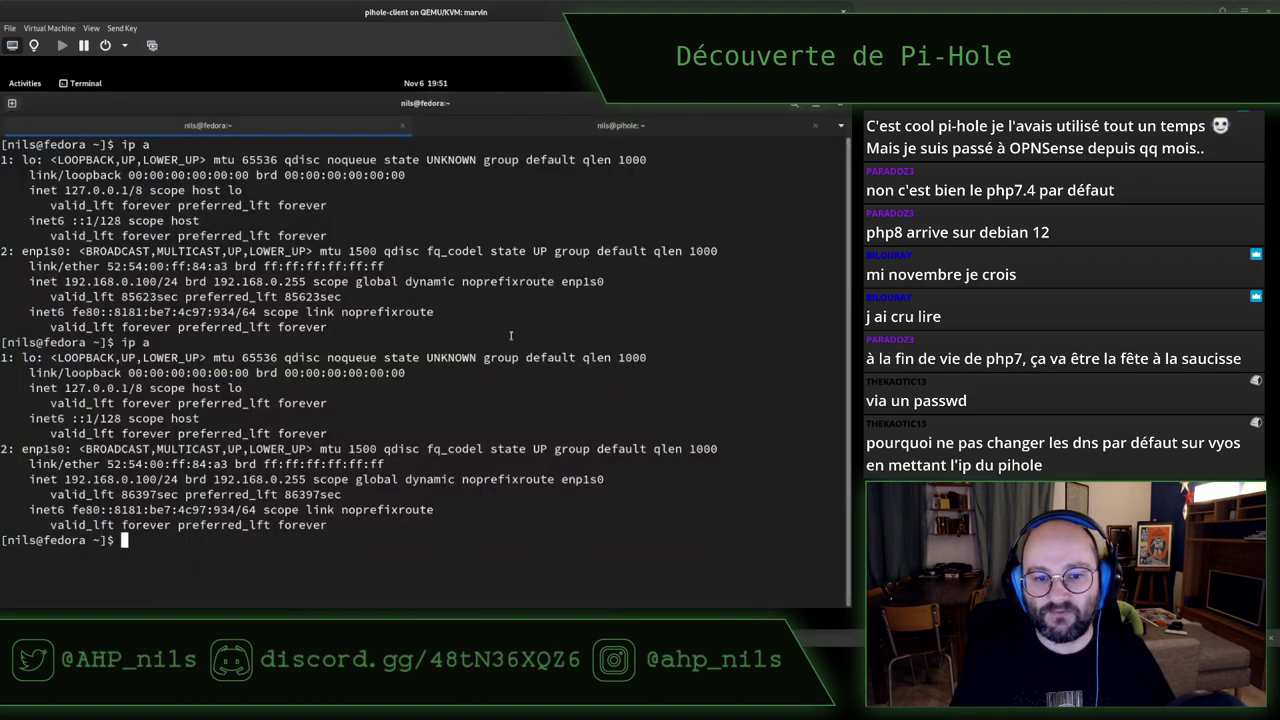
On the Pi-hole host's shell, become root with su - and start top
{"action": "left_click", "coordinate": [648, 125]}
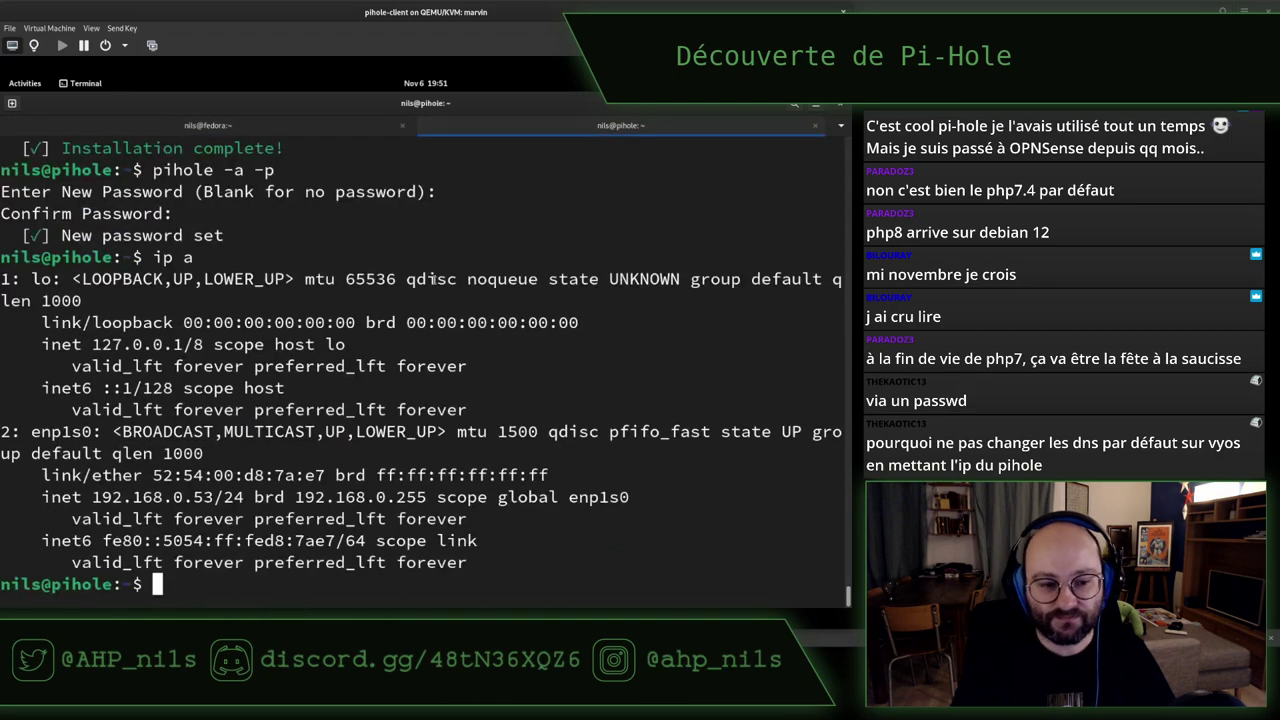
{"action": "type", "text": "sudo"}
{"action": "key", "text": "BackSpace"}
{"action": "key", "text": "BackSpace"}
{"action": "key", "text": "BackSpace"}
{"action": "key", "text": "BackSpace"}
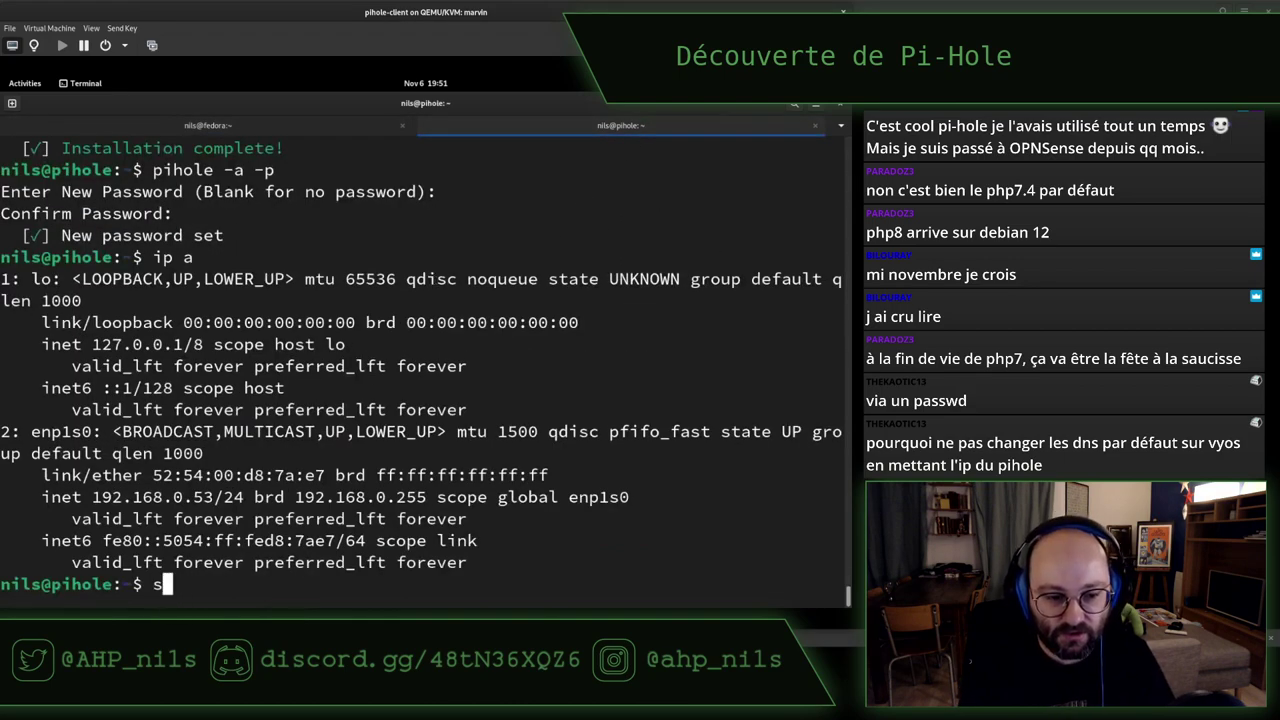
{"action": "type", "text": "su -"}
{"action": "key", "text": "Return"}
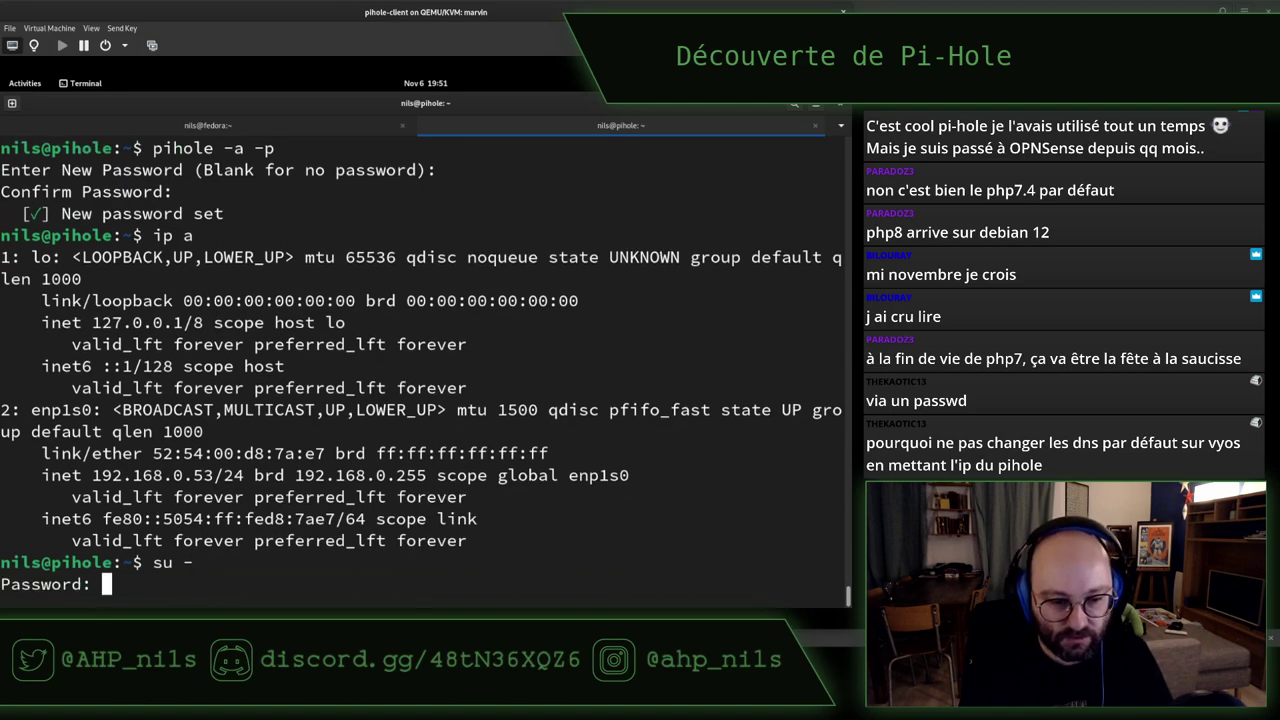
{"action": "key", "text": "Return"}
{"action": "type", "text": "top"}
{"action": "key", "text": "Return"}
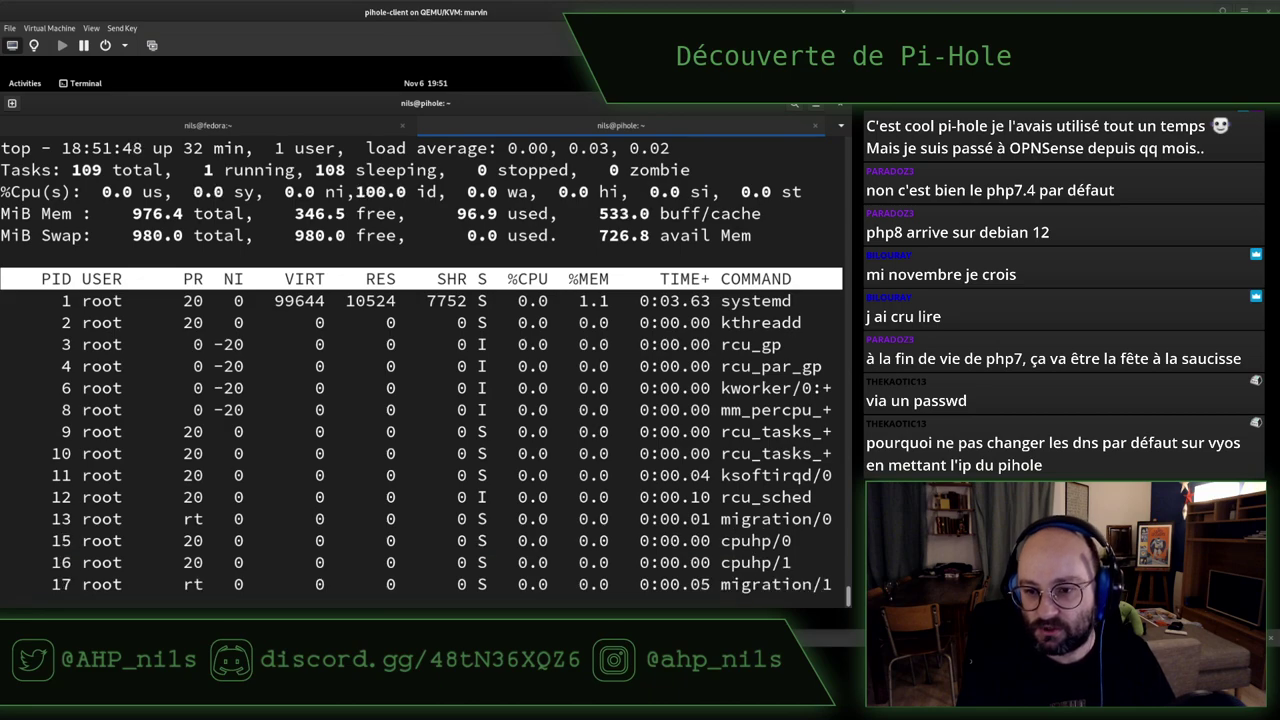
Quit top, run lsof -i -n to find pihole-FTL on bootps, then log out of root and SSH
{"action": "key", "text": "Down"}
{"action": "key", "text": "Down"}
{"action": "key", "text": "Down"}
{"action": "key", "text": "Down"}
{"action": "key", "text": "Down"}
{"action": "key", "text": "Down"}
{"action": "key", "text": "Down"}
{"action": "key", "text": "Down"}
{"action": "key", "text": "Down"}
{"action": "key", "text": "Down"}
{"action": "key", "text": "Down"}
{"action": "key", "text": "Down"}
{"action": "key", "text": "Down"}
{"action": "key", "text": "Down"}
{"action": "key", "text": "Down"}
{"action": "key", "text": "Down"}
{"action": "key", "text": "Down"}
{"action": "key", "text": "Down"}
{"action": "key", "text": "Down"}
{"action": "key", "text": "Down"}
{"action": "key", "text": "Down"}
{"action": "key", "text": "Down"}
{"action": "key", "text": "Down"}
{"action": "key", "text": "Down"}
{"action": "key", "text": "Down"}
{"action": "key", "text": "Down"}
{"action": "key", "text": "Down"}
{"action": "key", "text": "Down"}
{"action": "key", "text": "Down"}
{"action": "key", "text": "Down"}
{"action": "key", "text": "Down"}
{"action": "key", "text": "Down"}
{"action": "key", "text": "Down"}
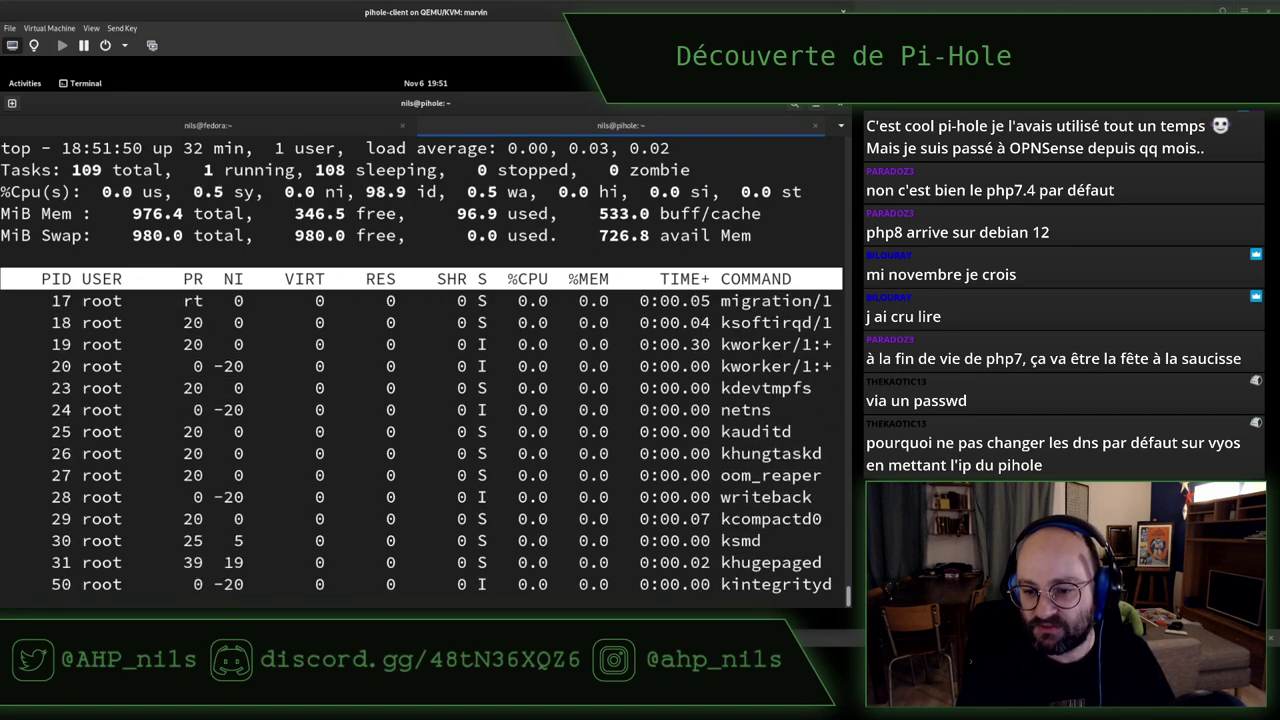
{"action": "type", "text": "qlsof "}
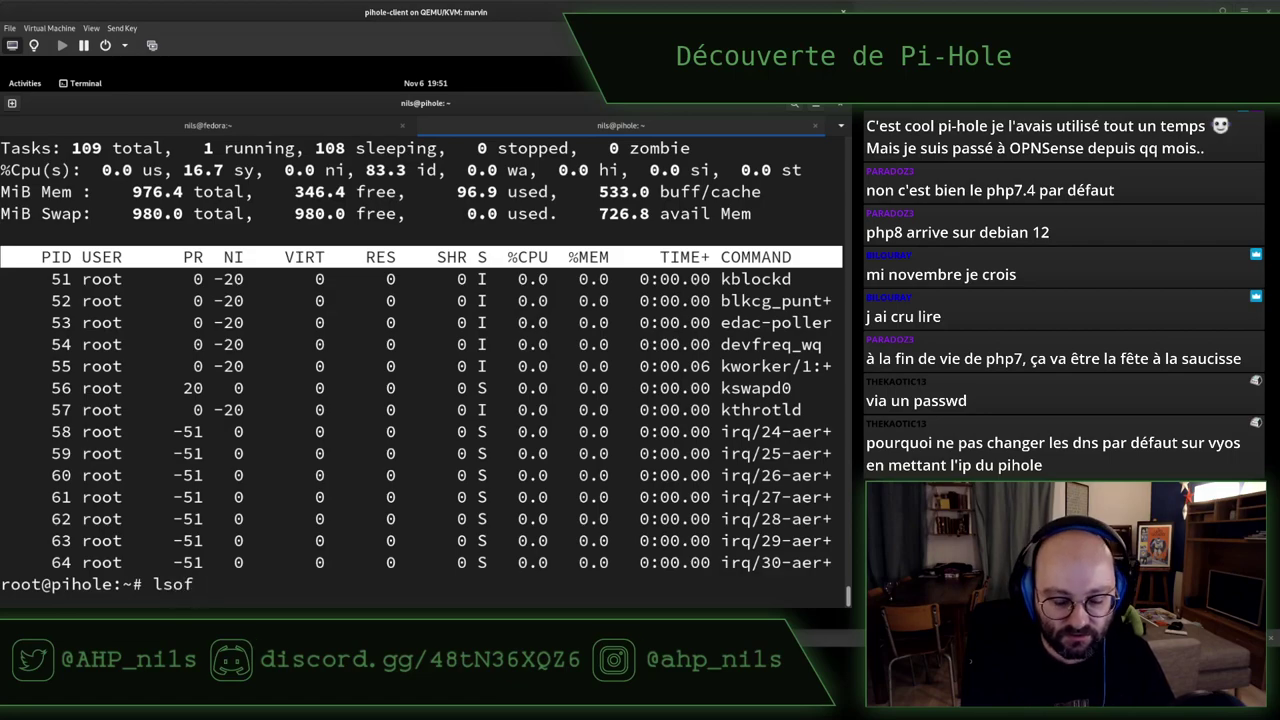
{"action": "type", "text": "-i -n"}
{"action": "key", "text": "Return"}
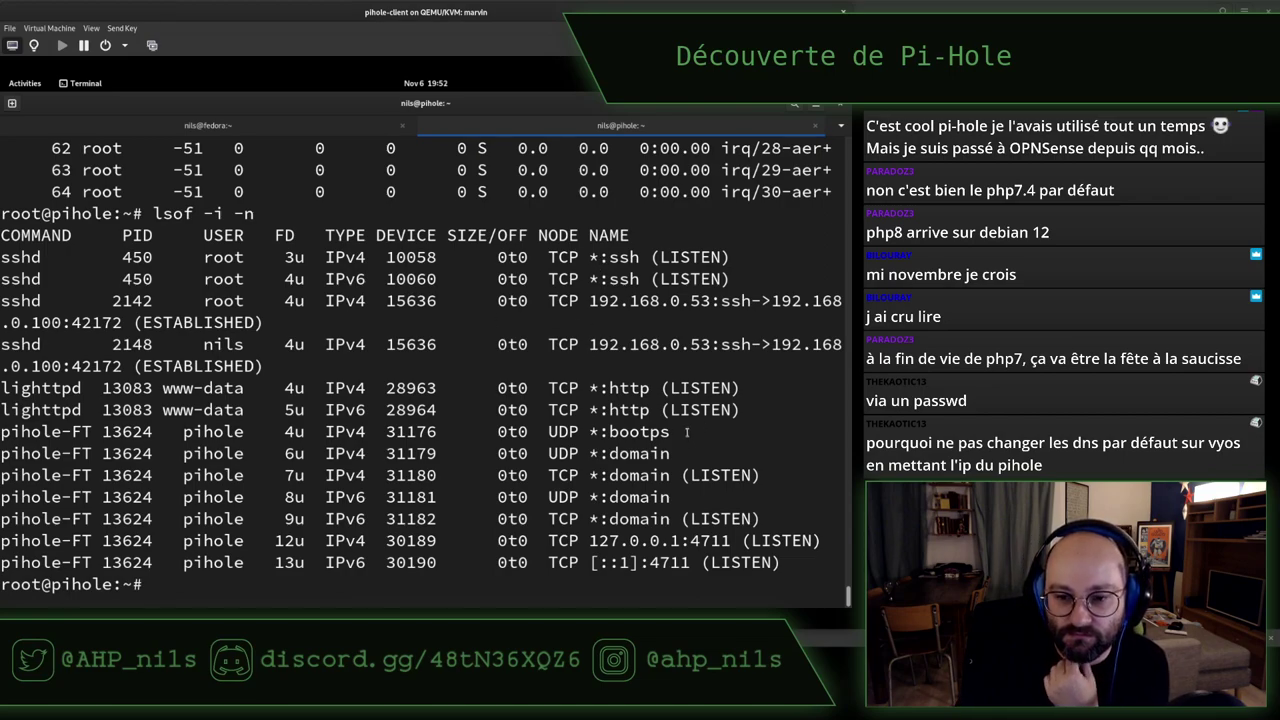
{"action": "left_click_drag", "start_coordinate": [687, 431], "coordinate": [63, 431]}
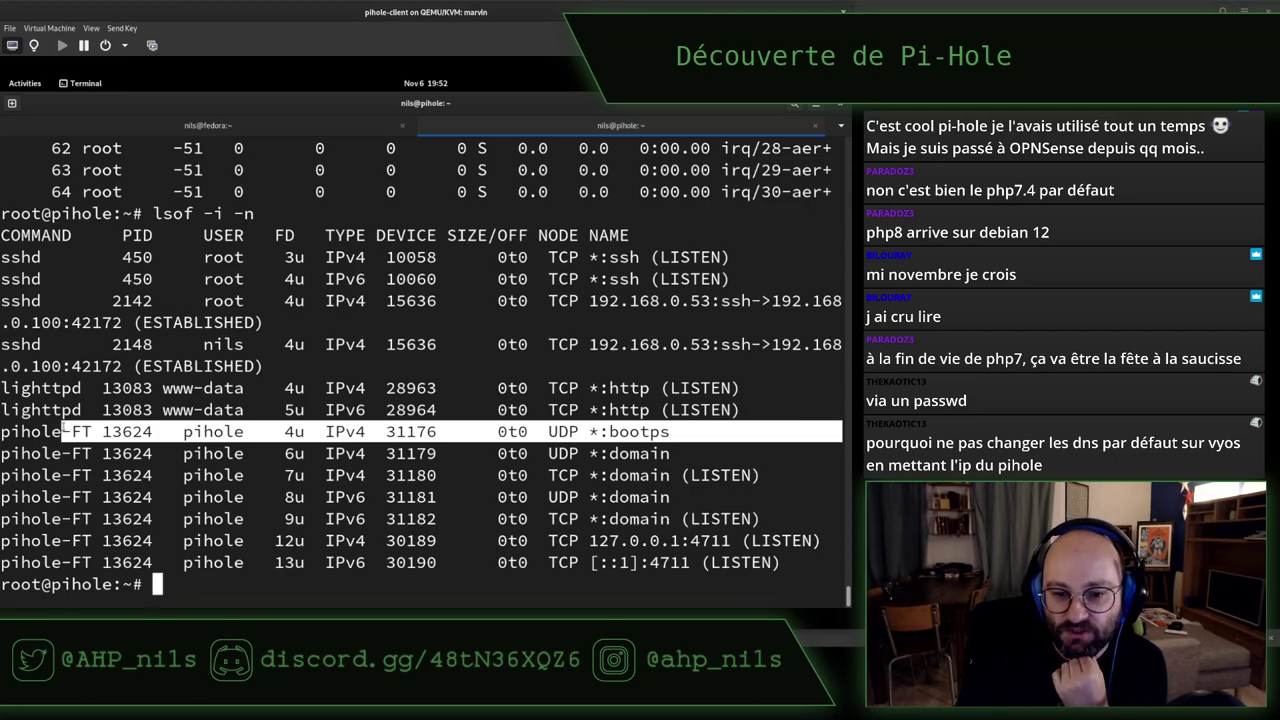
{"action": "left_click", "coordinate": [186, 421]}
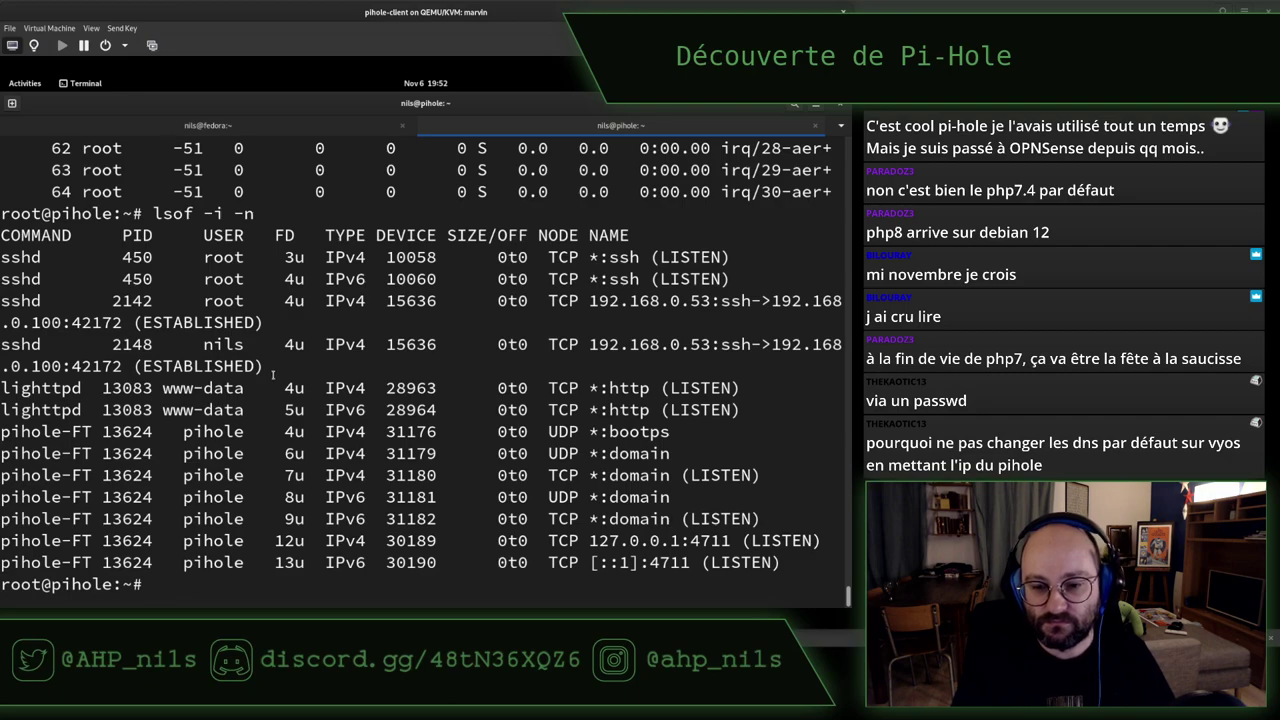
{"action": "key", "text": "ctrl+d"}
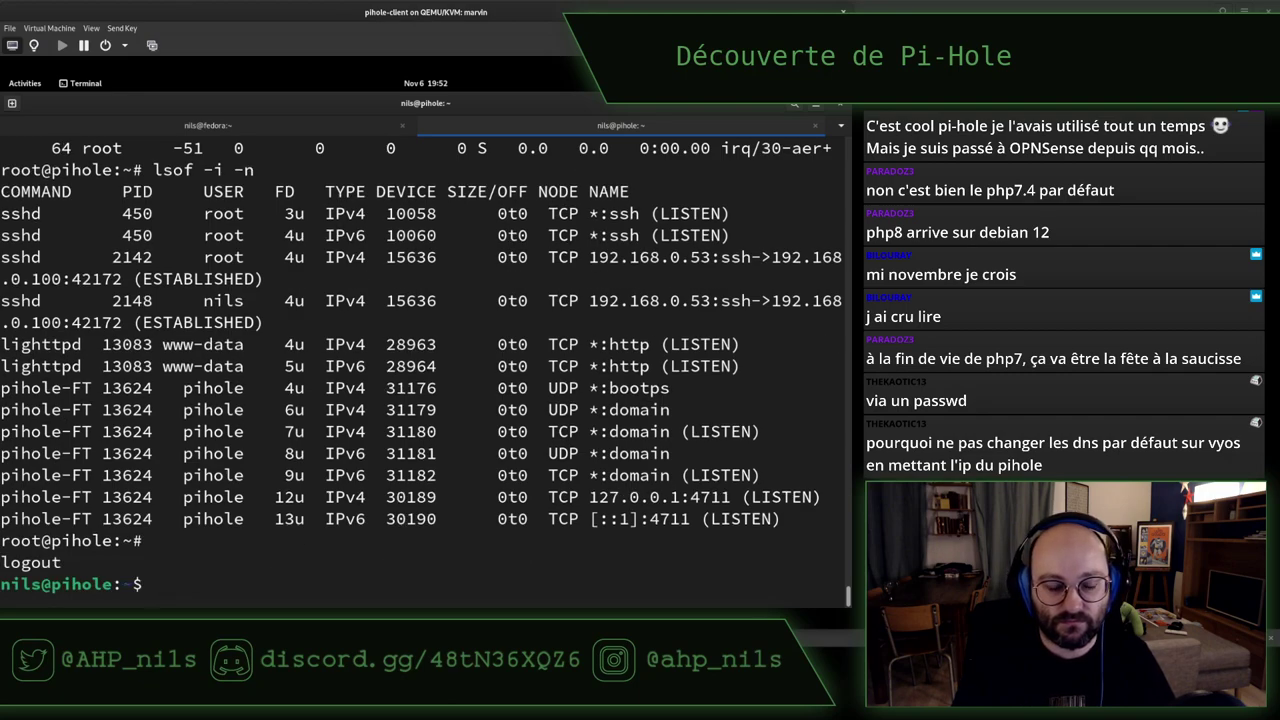
{"action": "key", "text": "ctrl+d"}
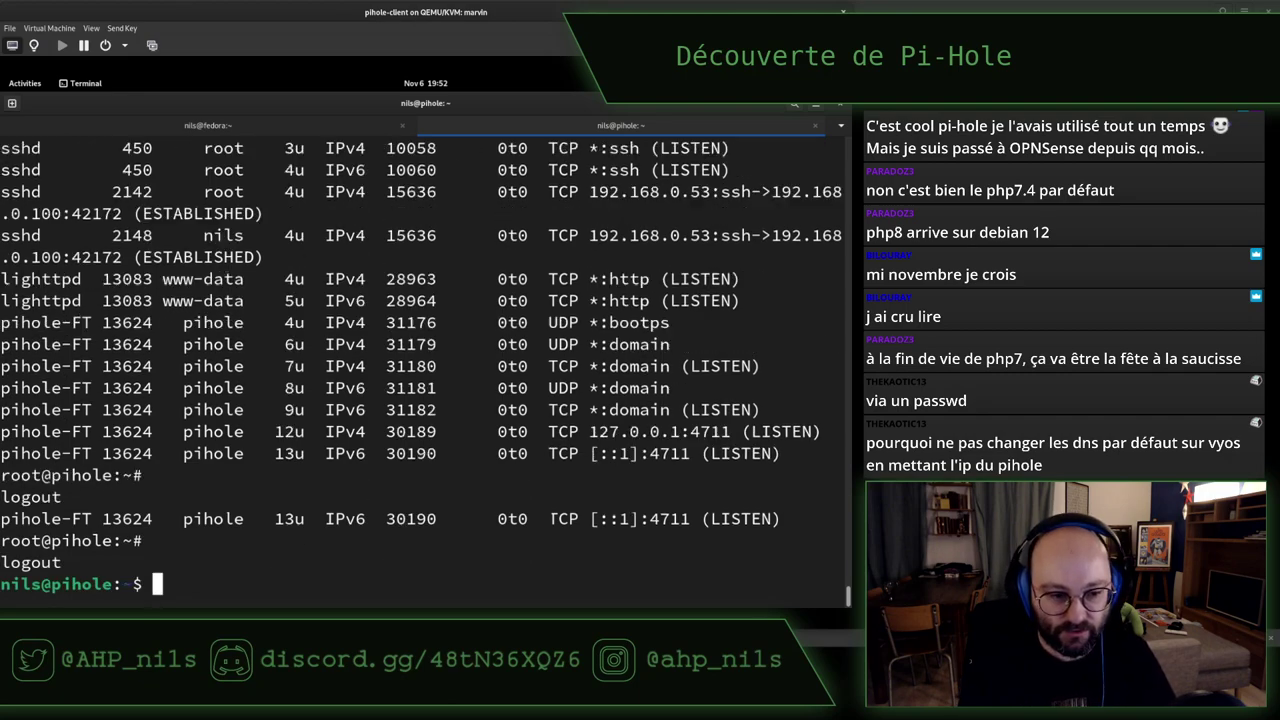
Reboot the client VM with sudo reboot and log back into the user account
{"action": "key", "text": "ctrl+d"}
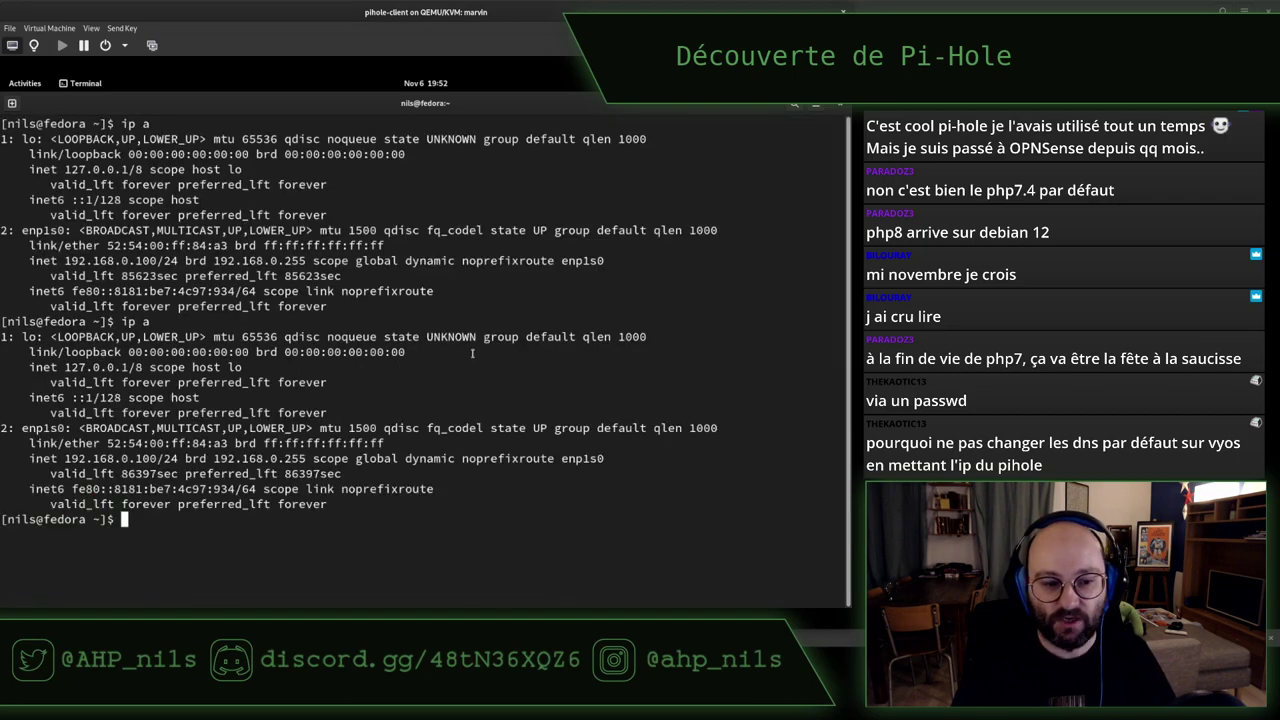
{"action": "type", "text": "sudo reboot"}
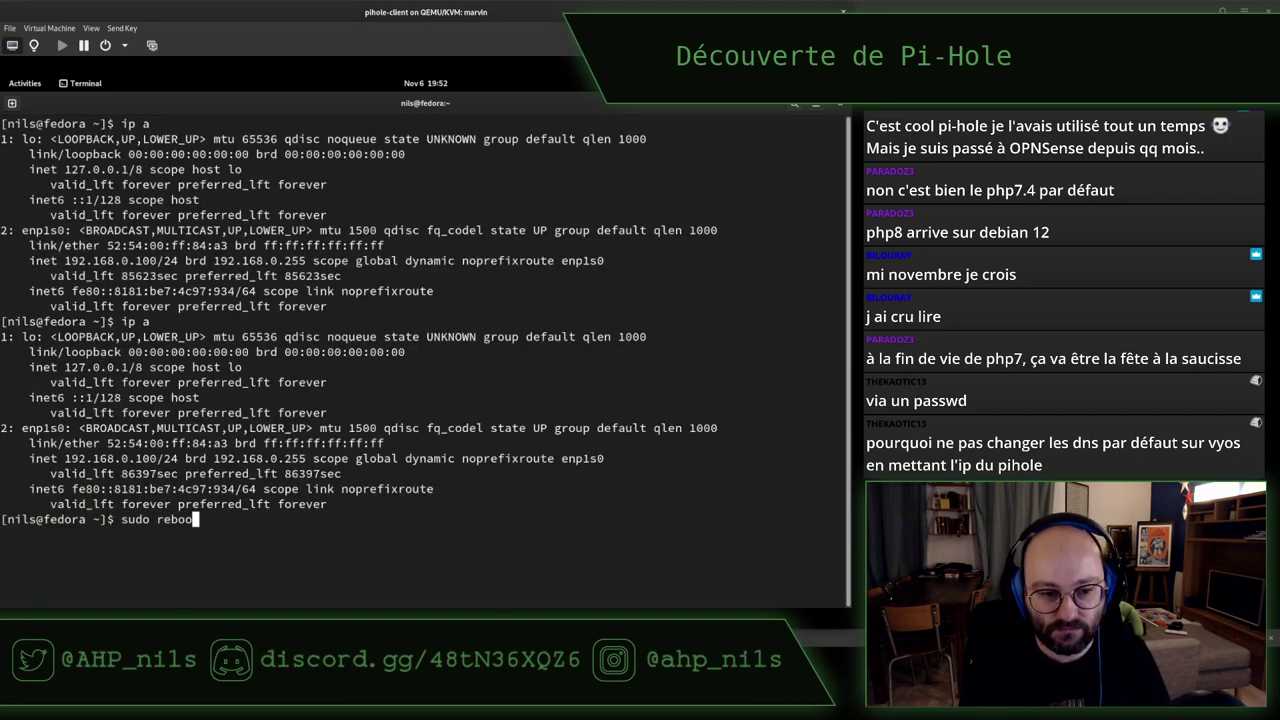
{"action": "key", "text": "Return"}
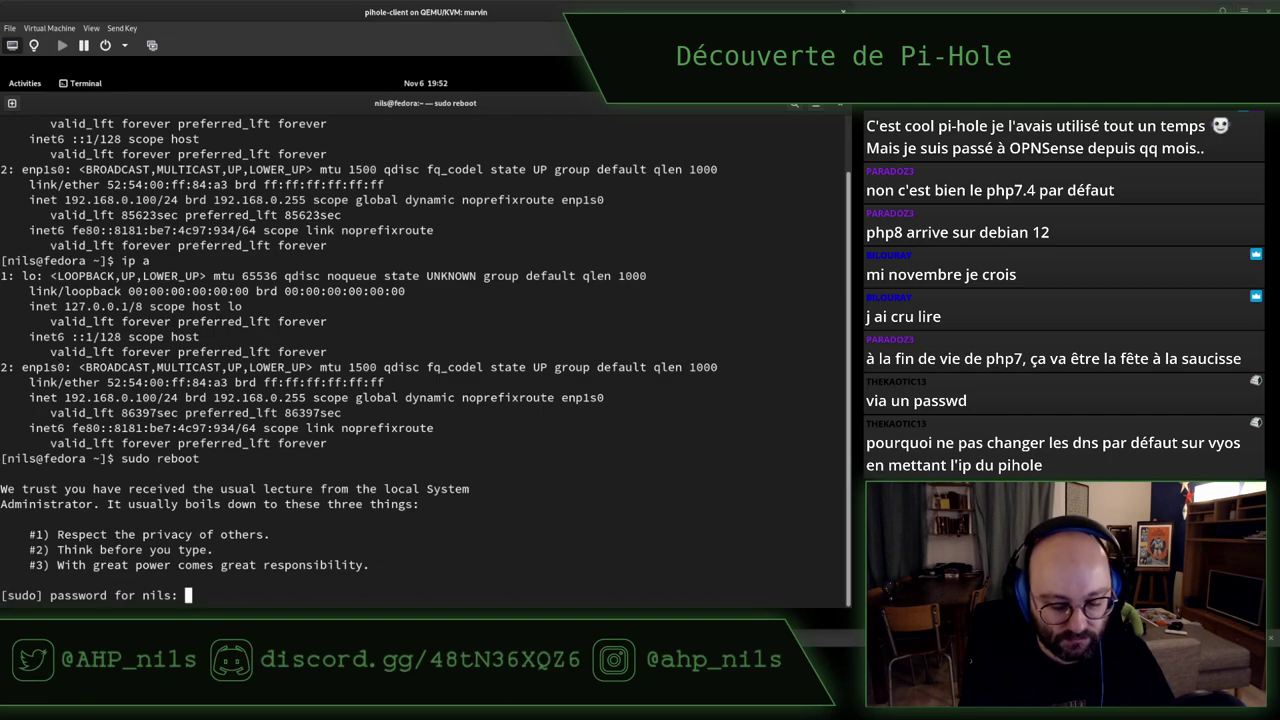
{"action": "key", "text": "Return"}
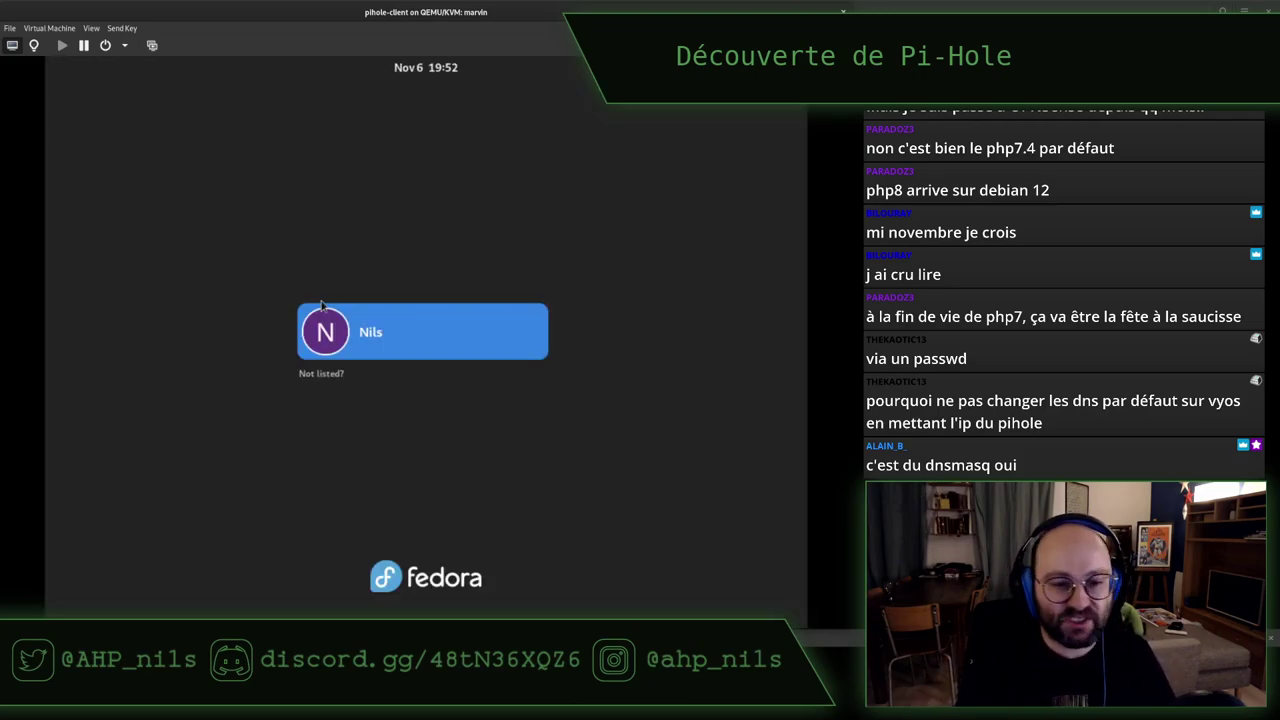
{"action": "left_click", "coordinate": [389, 310]}
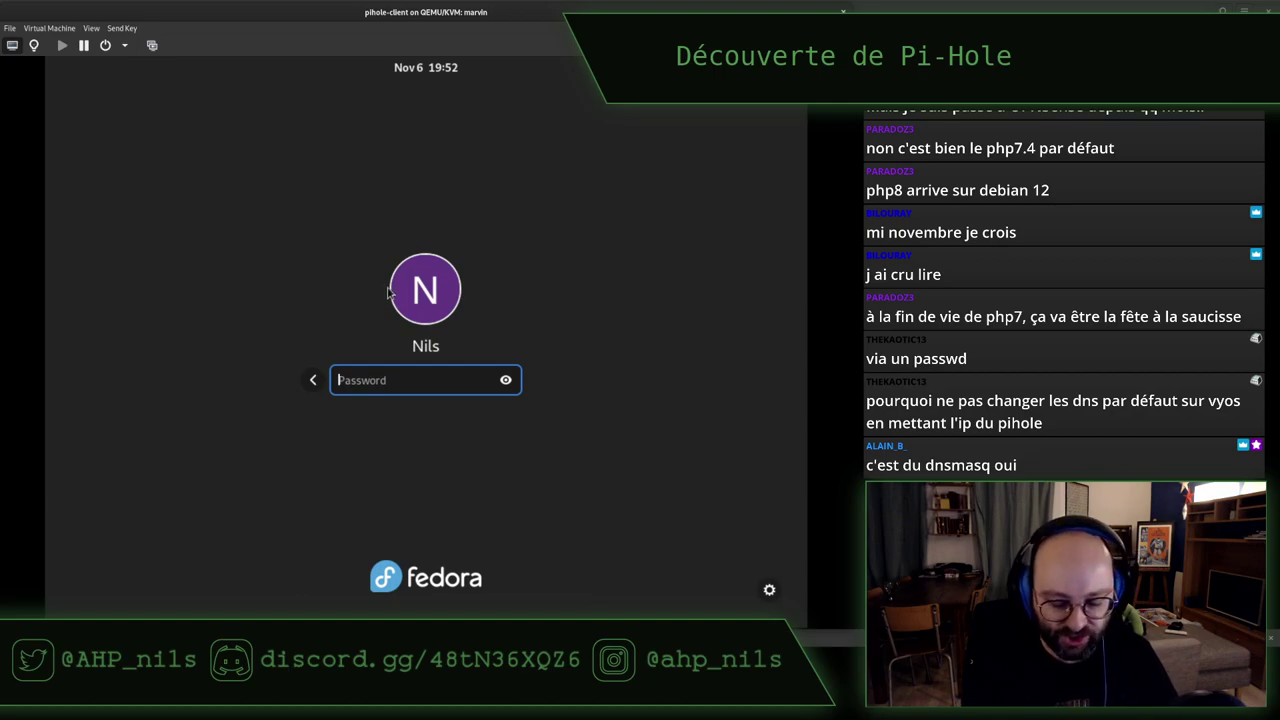
{"action": "type", "text": "********"}
{"action": "key", "text": "Return"}
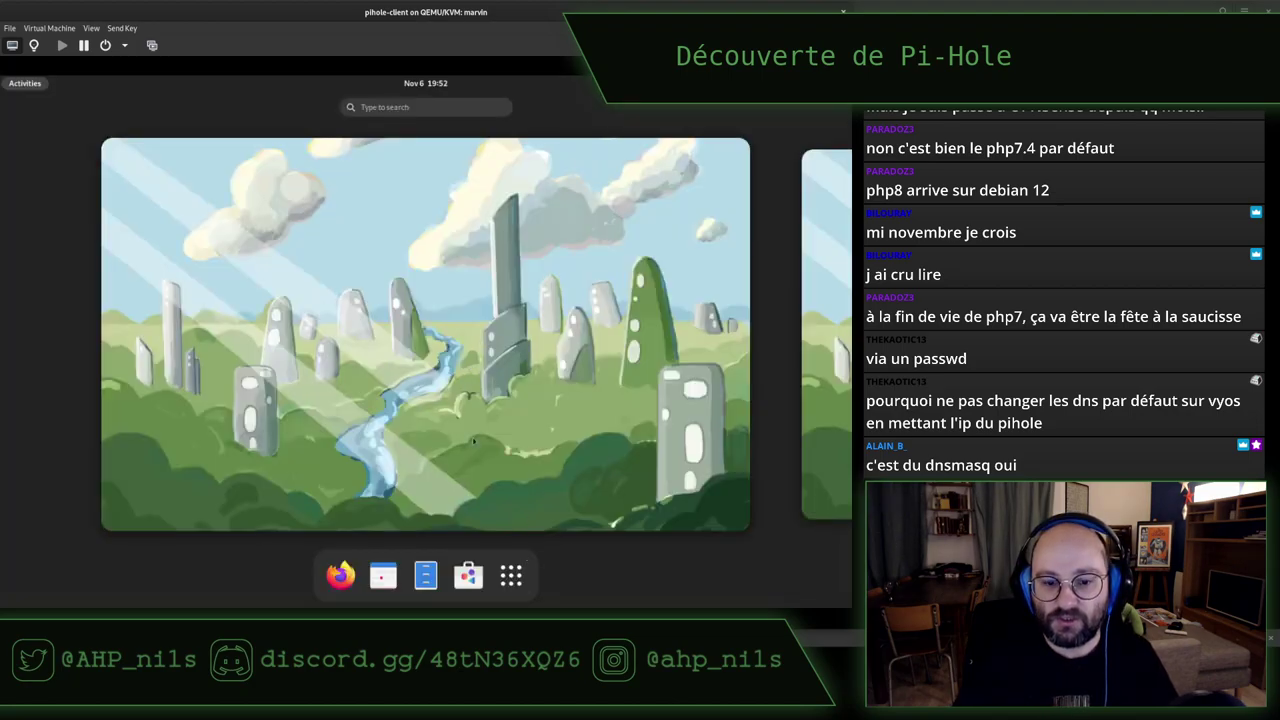
Launch Terminal and Firefox from the app list, and pin Terminal to the dash
{"action": "left_click", "coordinate": [511, 575]}
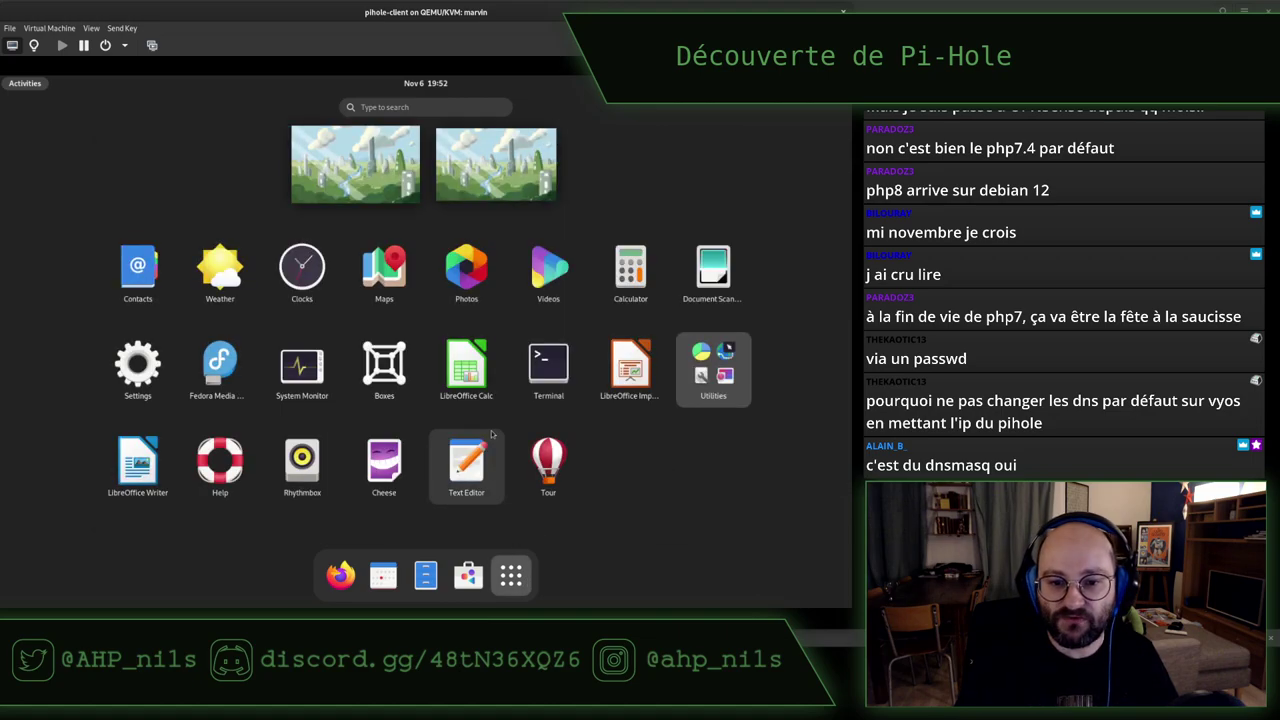
{"action": "left_click", "coordinate": [543, 386]}
{"action": "key", "text": "super"}
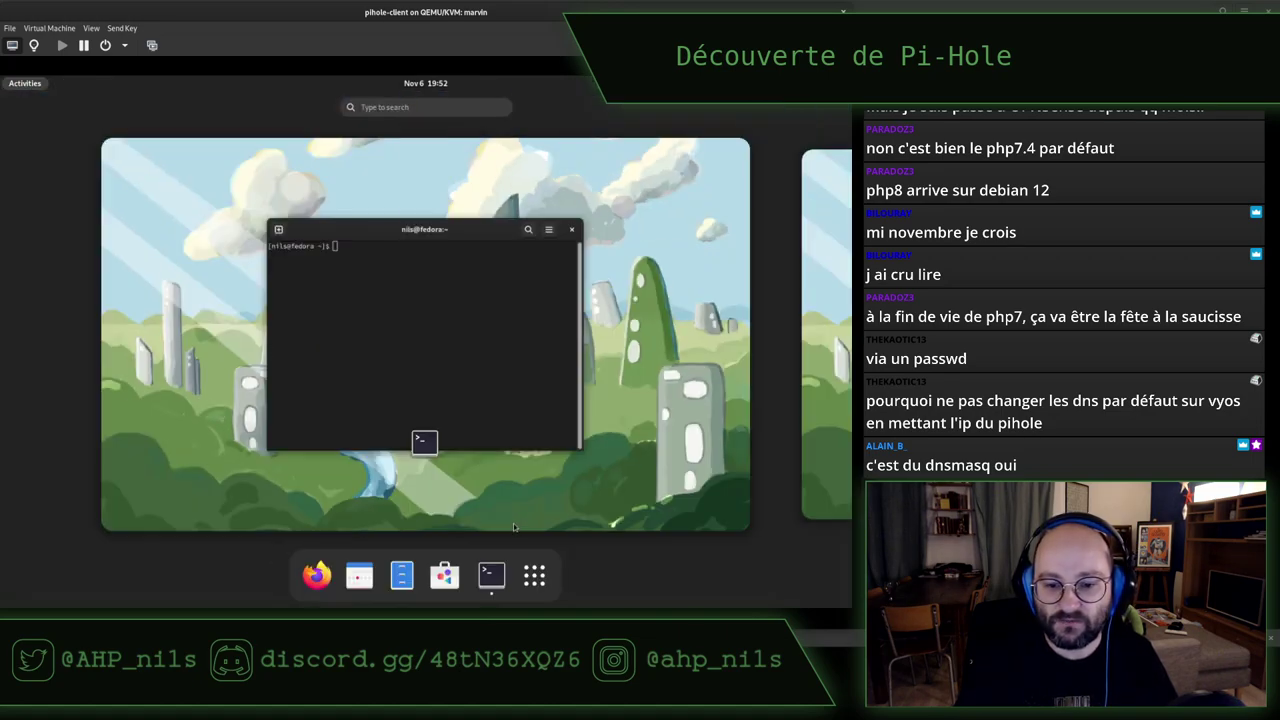
{"action": "left_click", "coordinate": [534, 575]}
{"action": "left_click", "coordinate": [534, 575]}
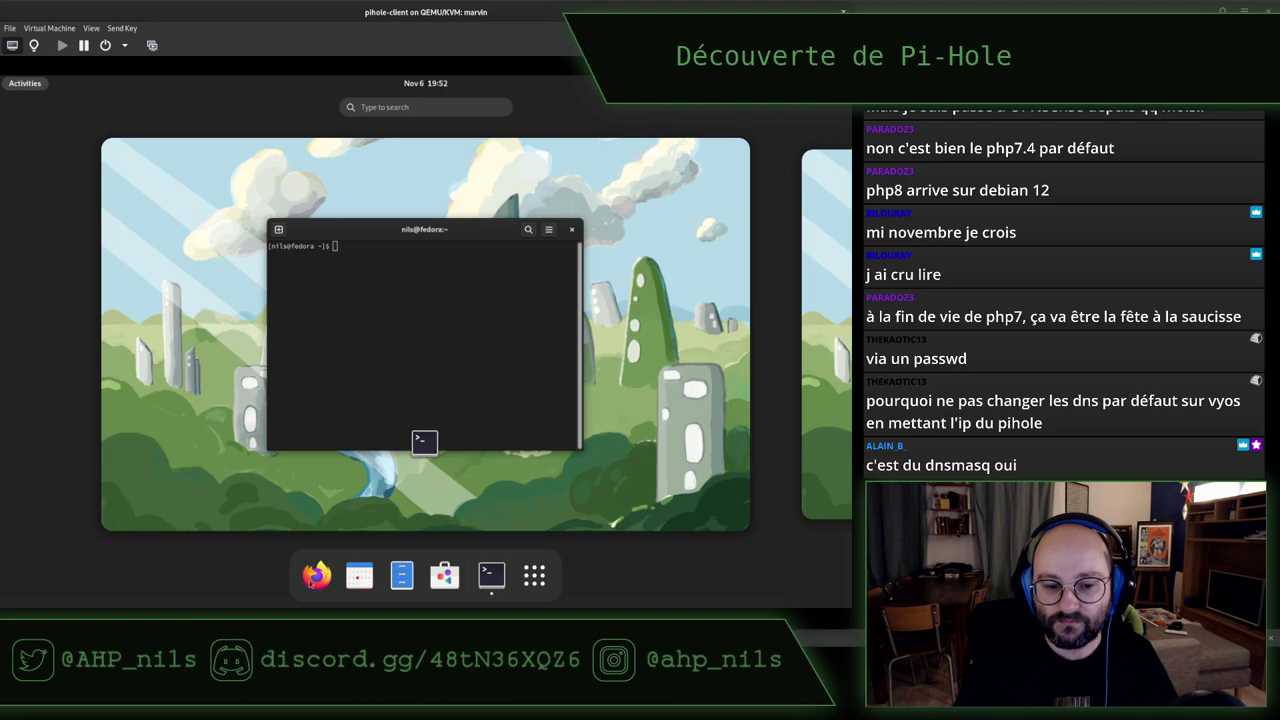
{"action": "left_click", "coordinate": [316, 578]}
{"action": "key", "text": "super"}
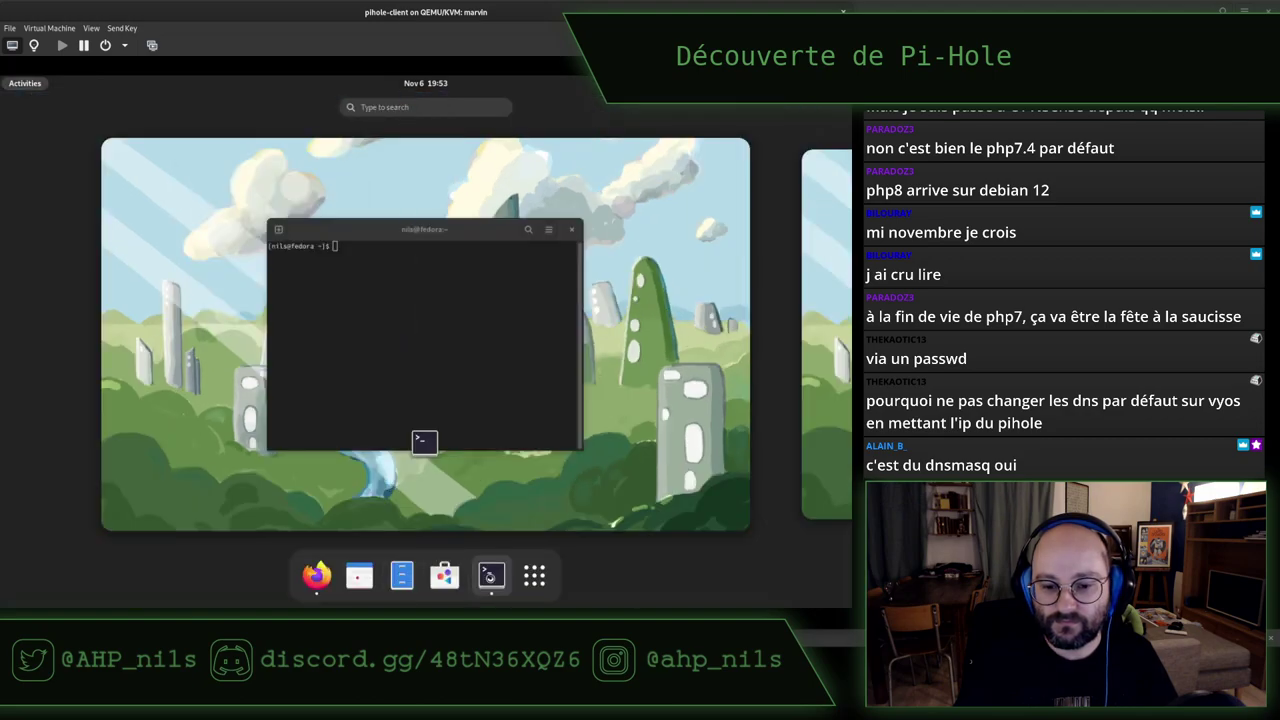
{"action": "right_click", "coordinate": [491, 578]}
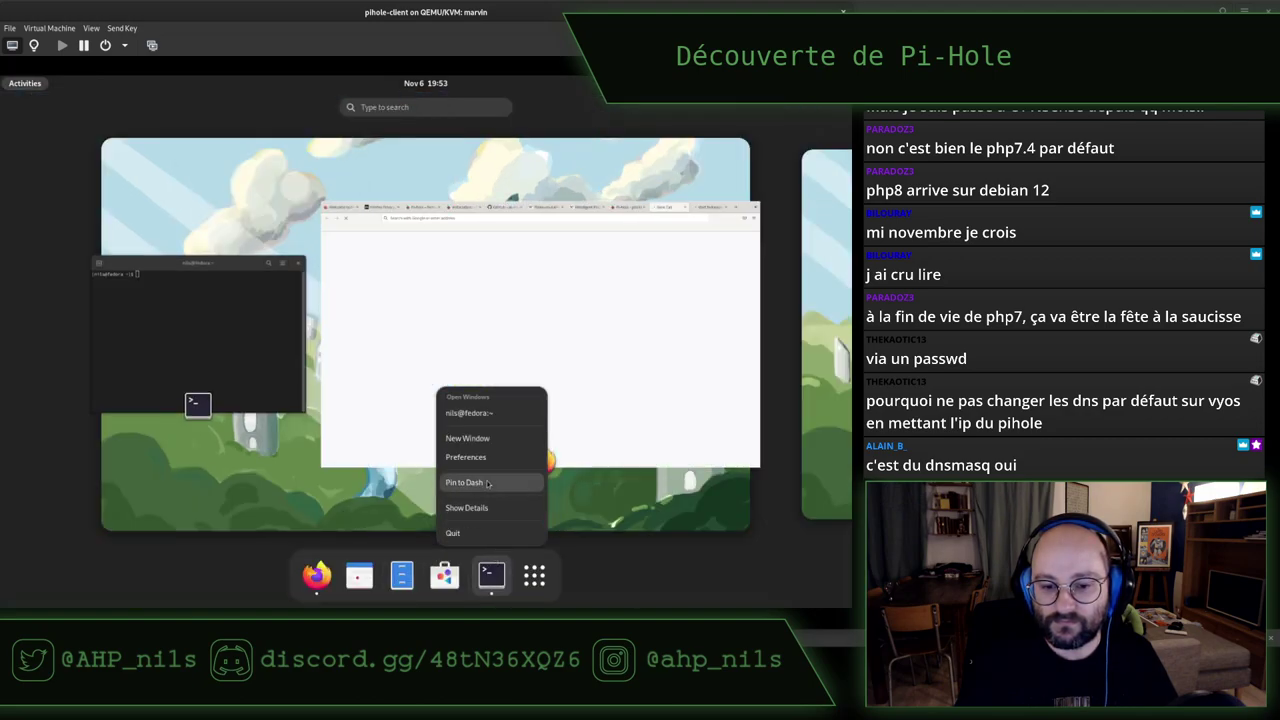
{"action": "left_click", "coordinate": [487, 483]}
Enlarge terminal text and SSH into the Pi-hole at 192.168.0.53 in a new tab
{"action": "left_click", "coordinate": [211, 303]}
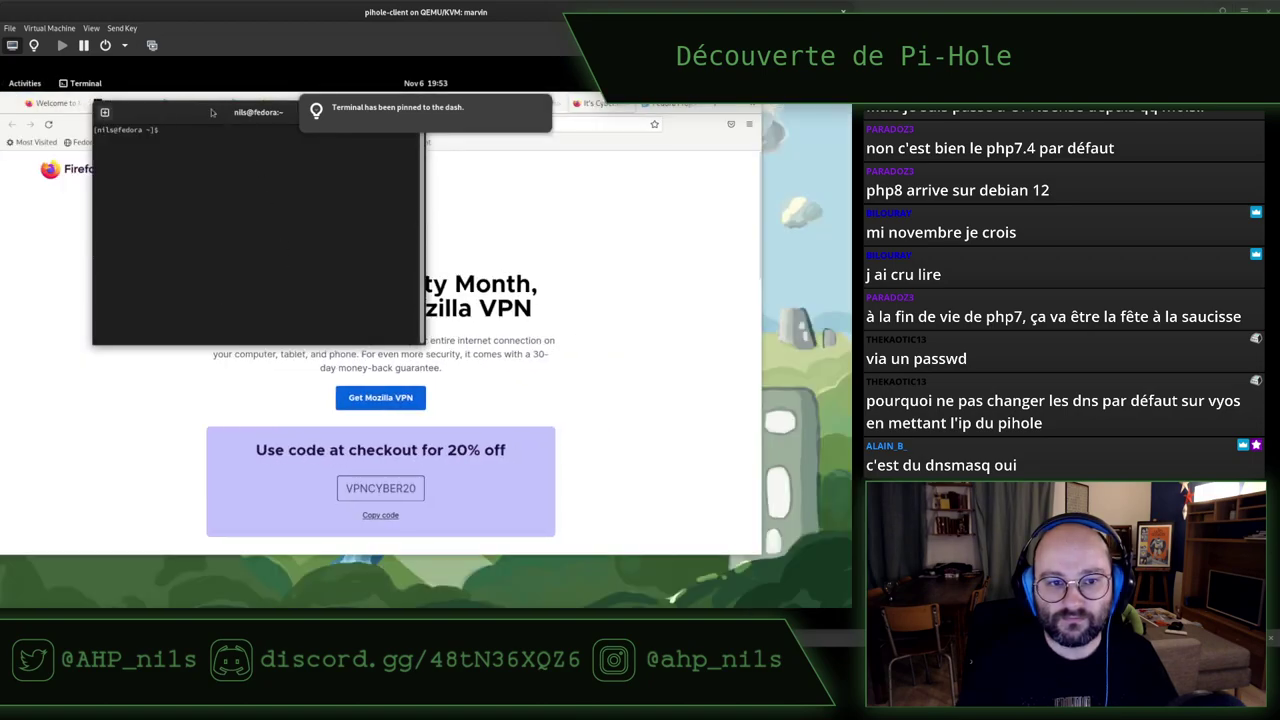
{"action": "key", "text": "ctrl+plus"}
{"action": "key", "text": "ctrl+plus"}
{"action": "key", "text": "ctrl+plus"}
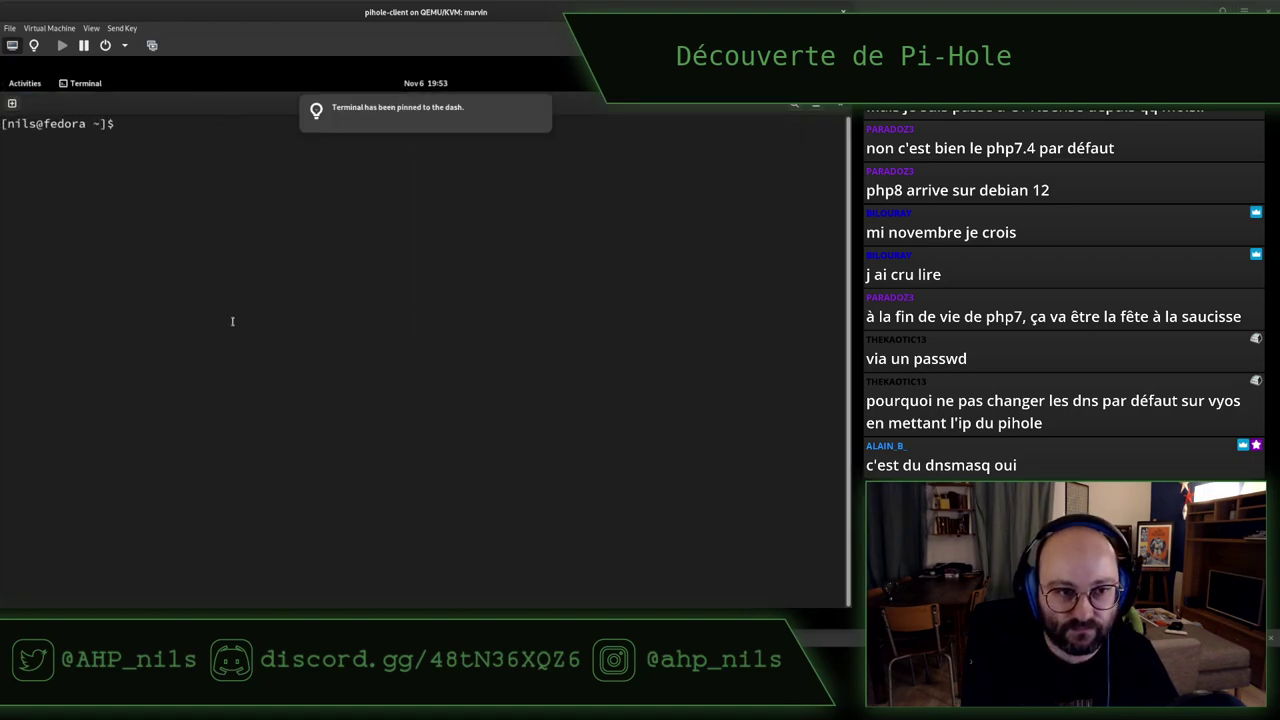
{"action": "key", "text": "ctrl+shift+t"}
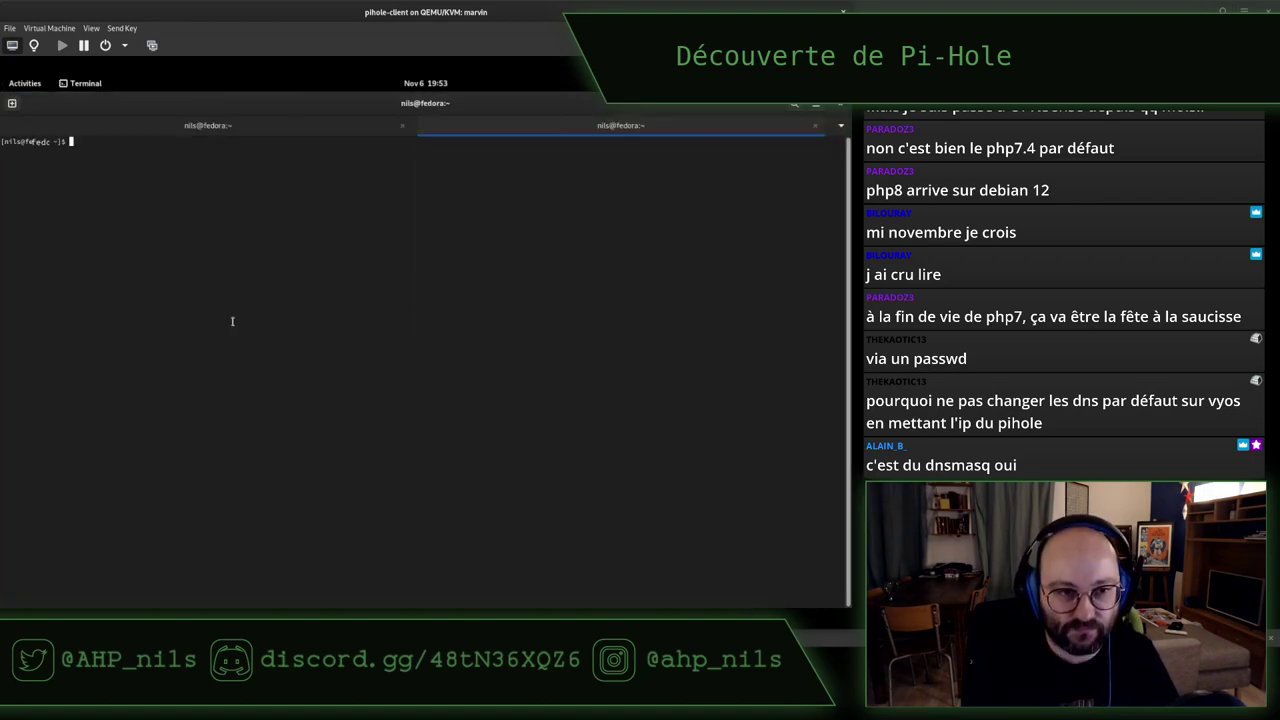
{"action": "key", "text": "ctrl+plus"}
{"action": "key", "text": "ctrl+plus"}
{"action": "key", "text": "ctrl+plus"}
{"action": "type", "text": "sudo reboot"}
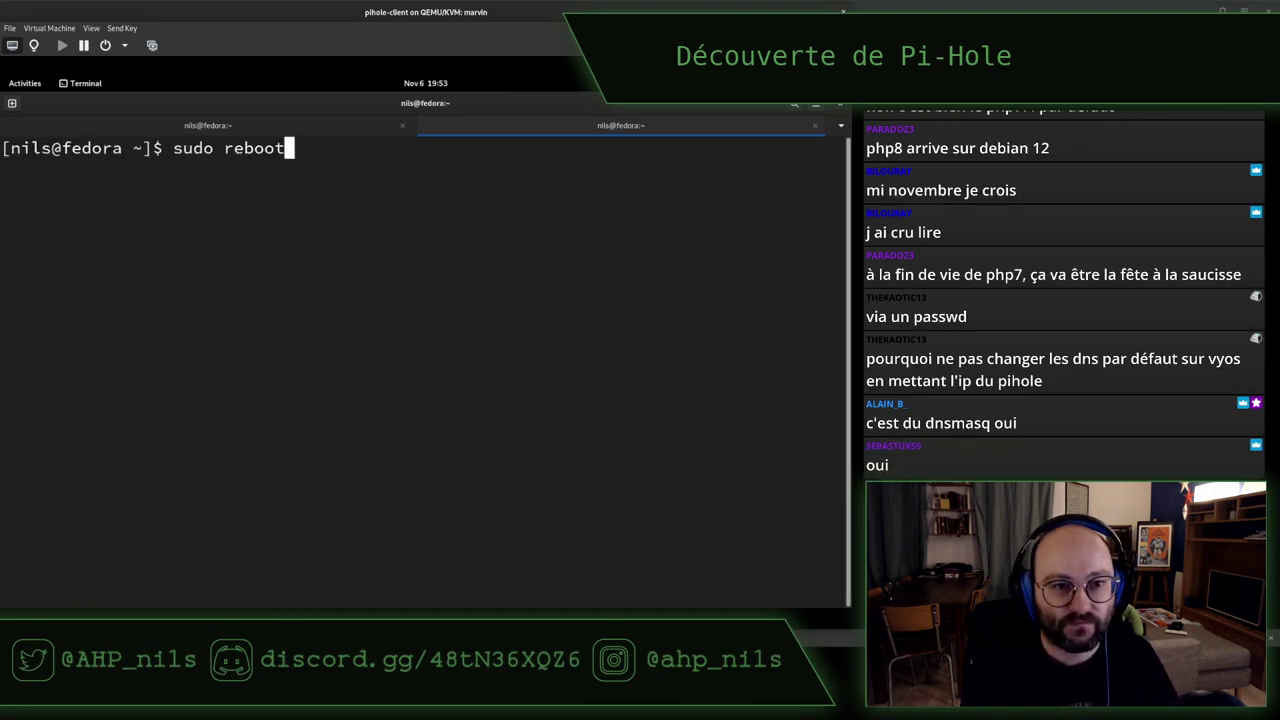
{"action": "key", "text": "Up"}
{"action": "key", "text": "Up"}
{"action": "key", "text": "Return"}
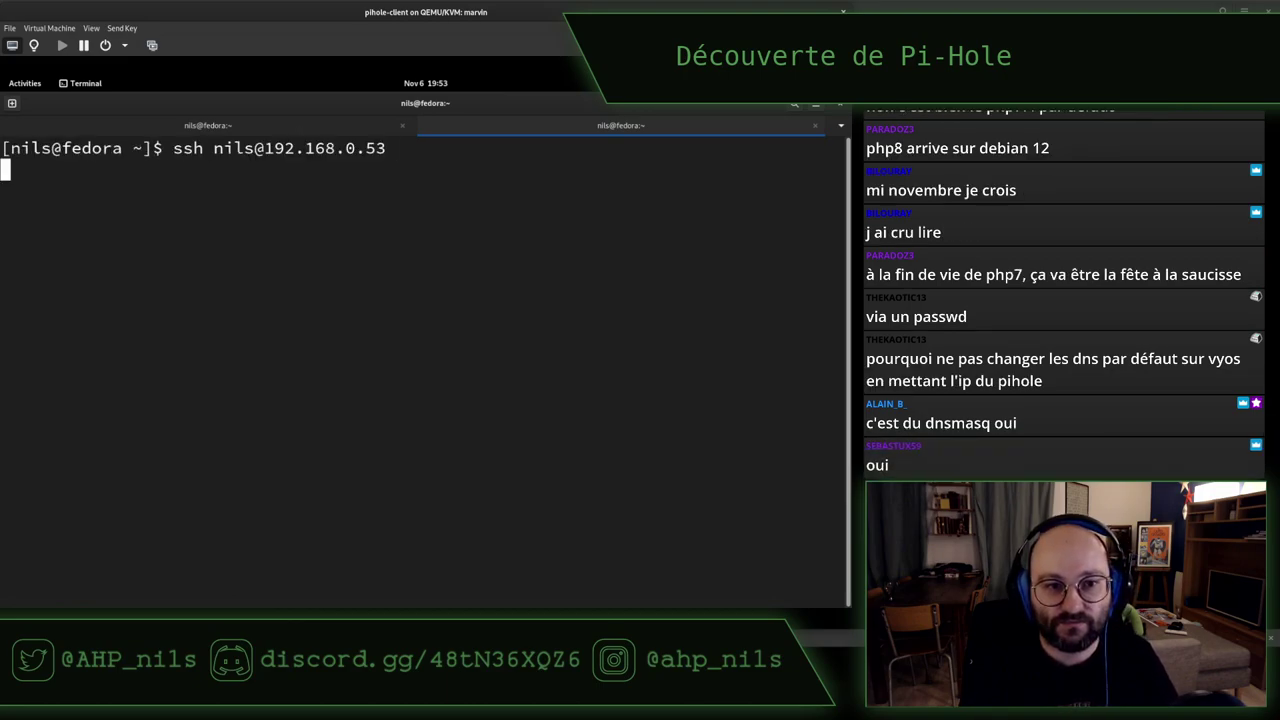
{"action": "key", "text": "Return"}
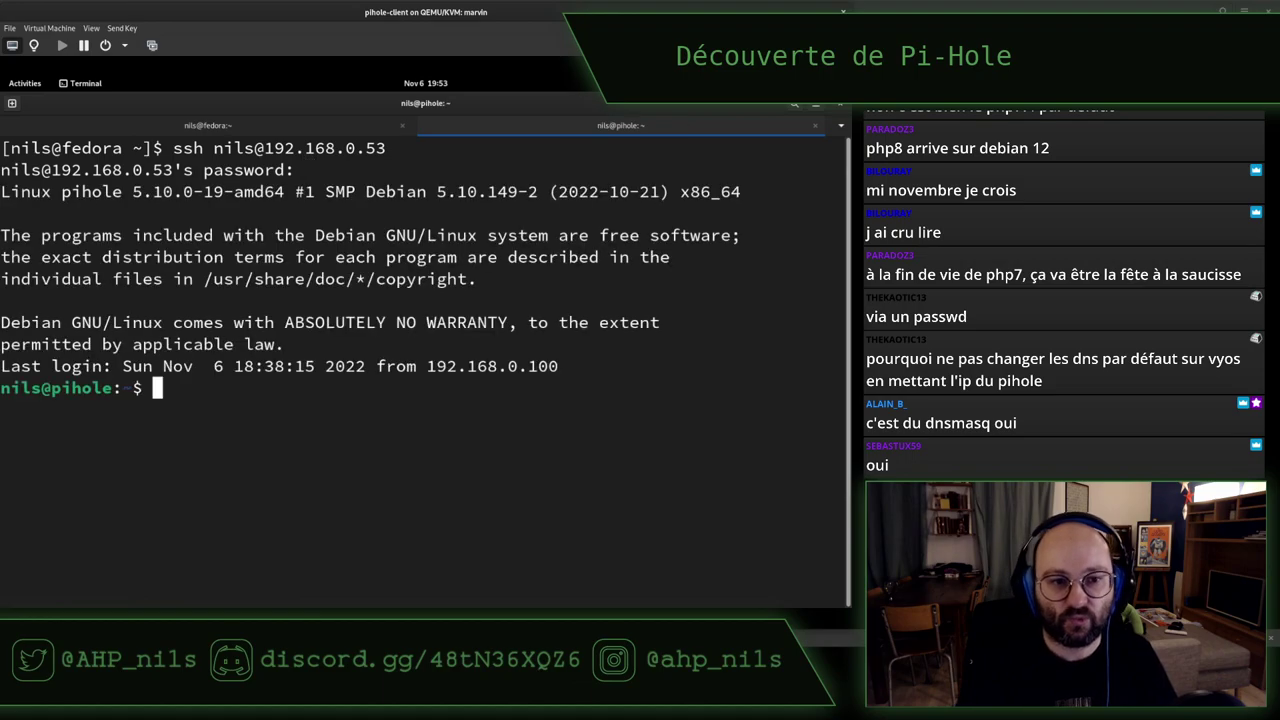
{"action": "left_click", "coordinate": [202, 126]}
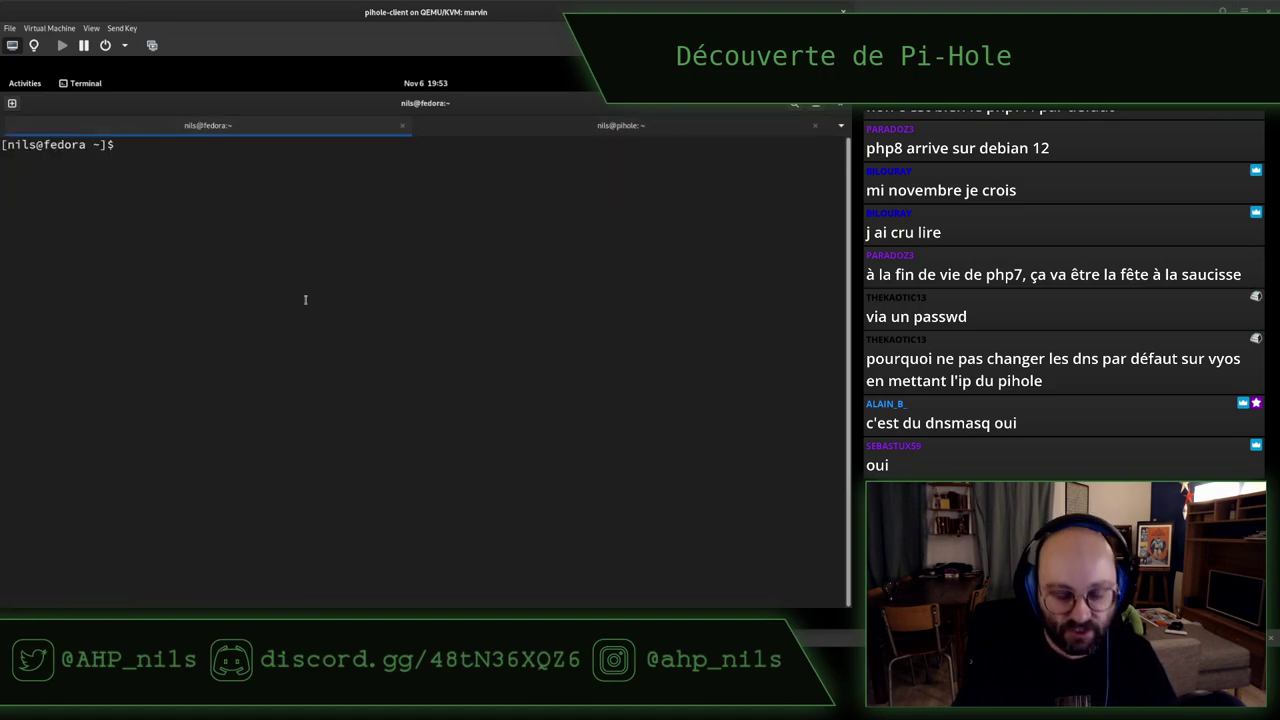
Check the client's address with ip a, confirming 192.168.0.100/24
{"action": "type", "text": "ip a"}
{"action": "key", "text": "Return"}
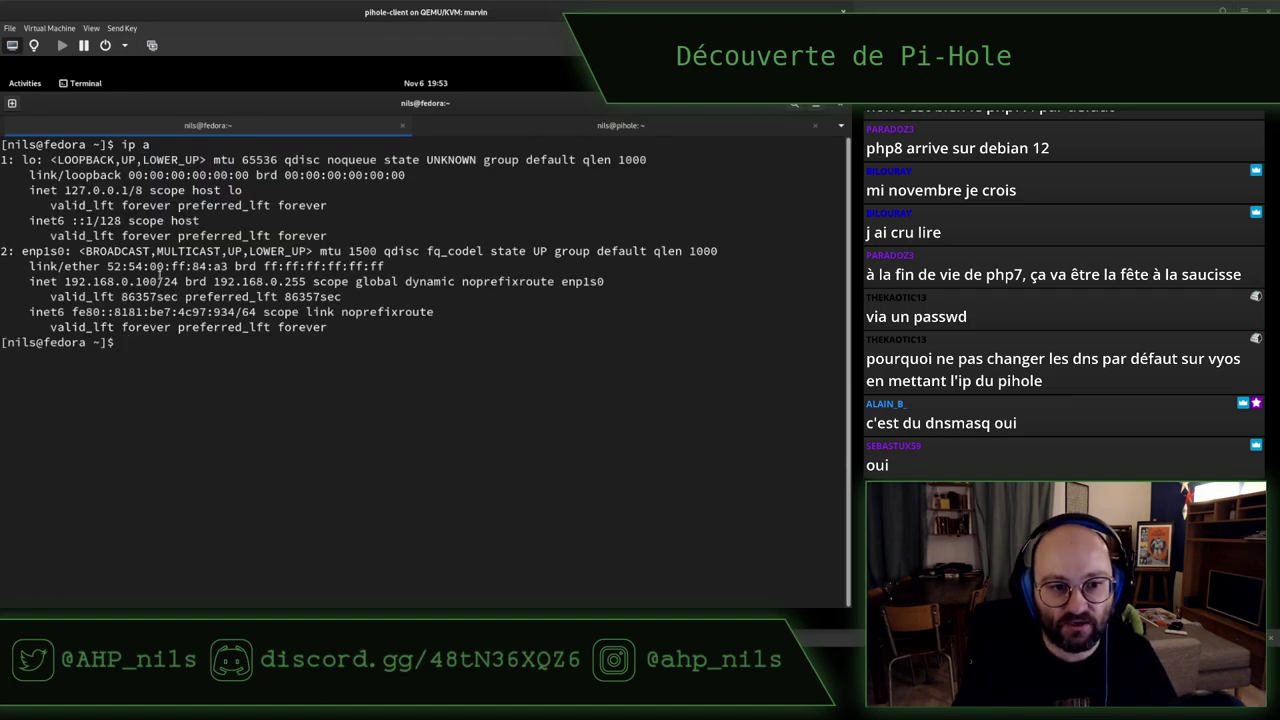
{"action": "double_click", "coordinate": [159, 281]}
{"action": "left_click", "coordinate": [400, 296]}
In Pi-hole's DHCP settings, inspect the client's lease MAC address and IP 192.168.0.100
{"action": "key", "text": "super"}
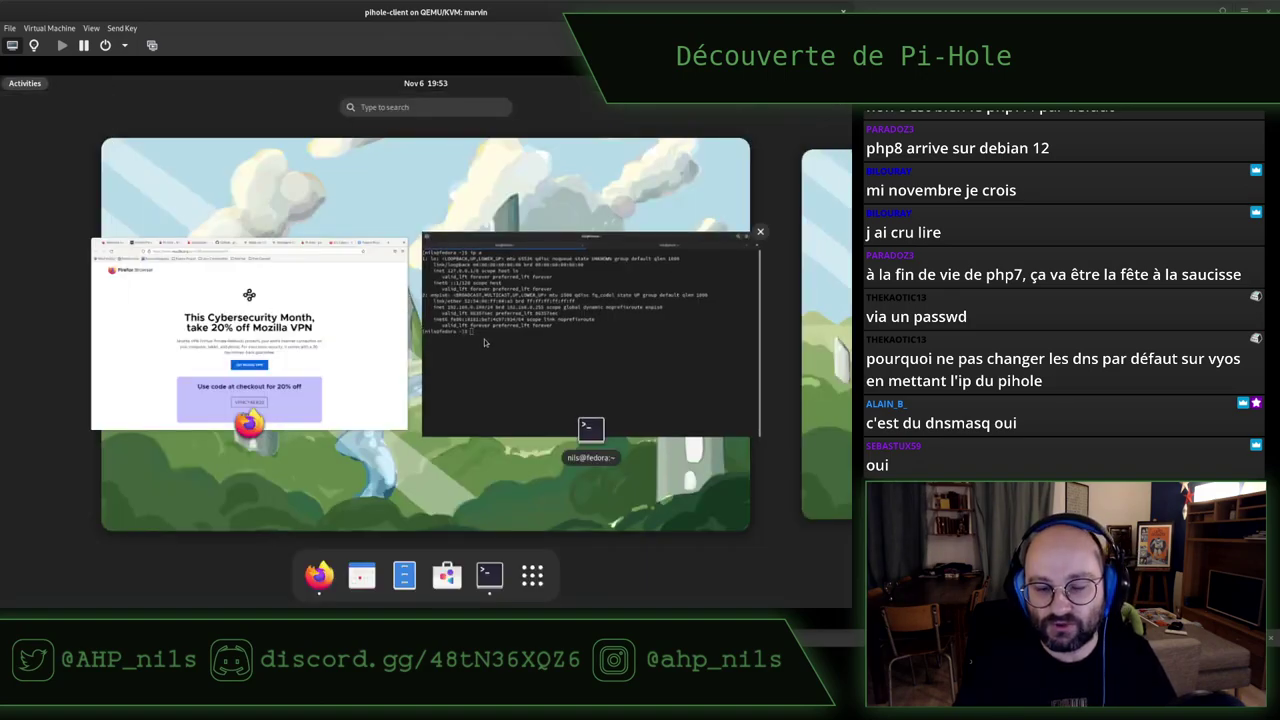
{"action": "left_click", "coordinate": [383, 375]}
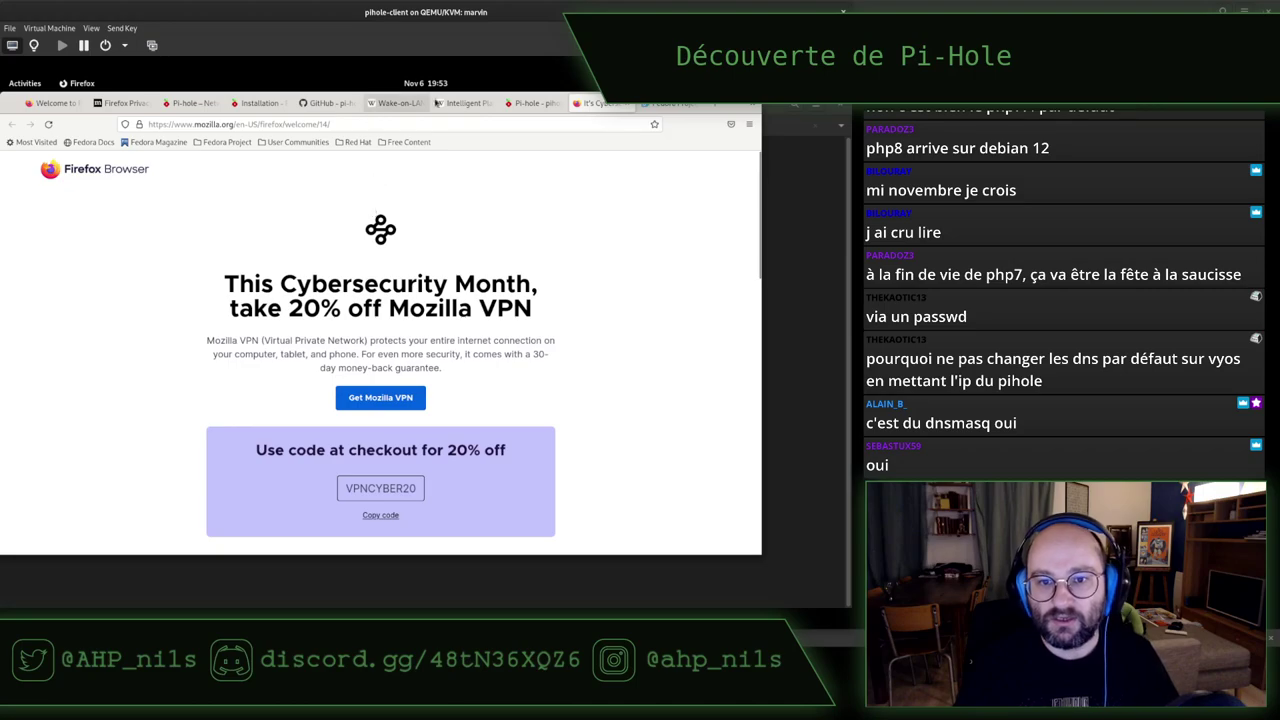
{"action": "left_click", "coordinate": [525, 103]}
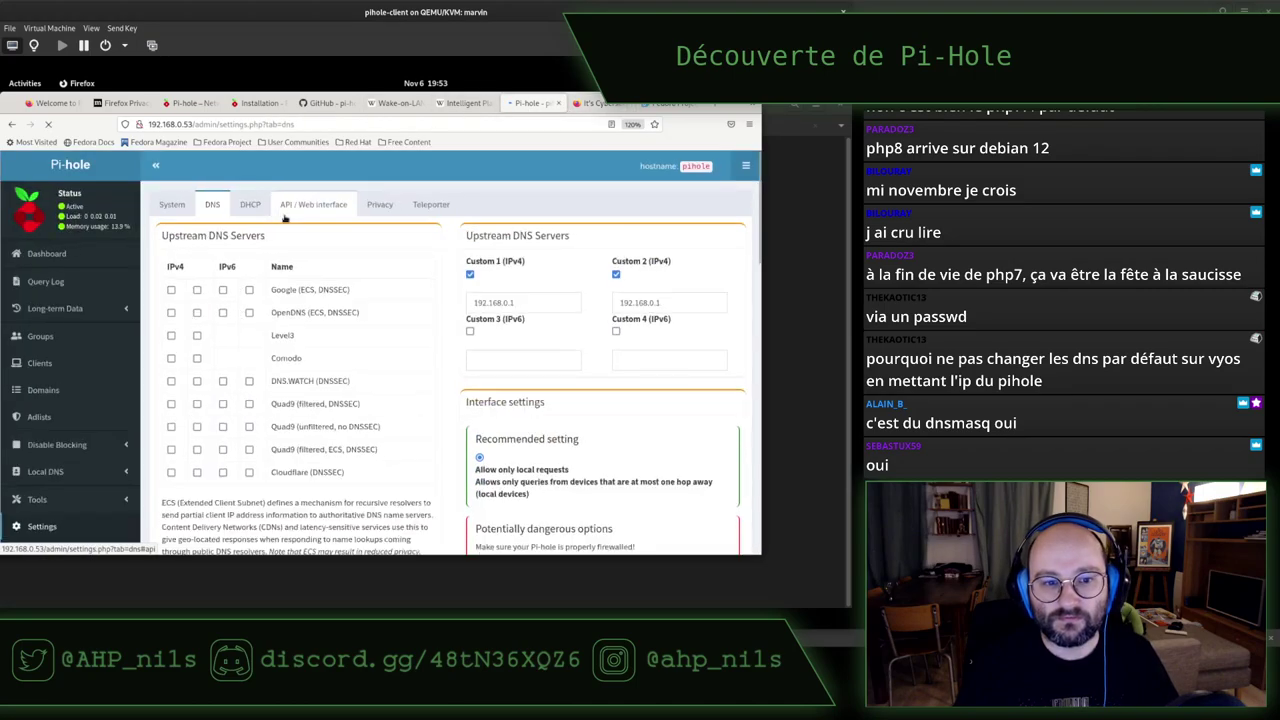
{"action": "left_click", "coordinate": [249, 205]}
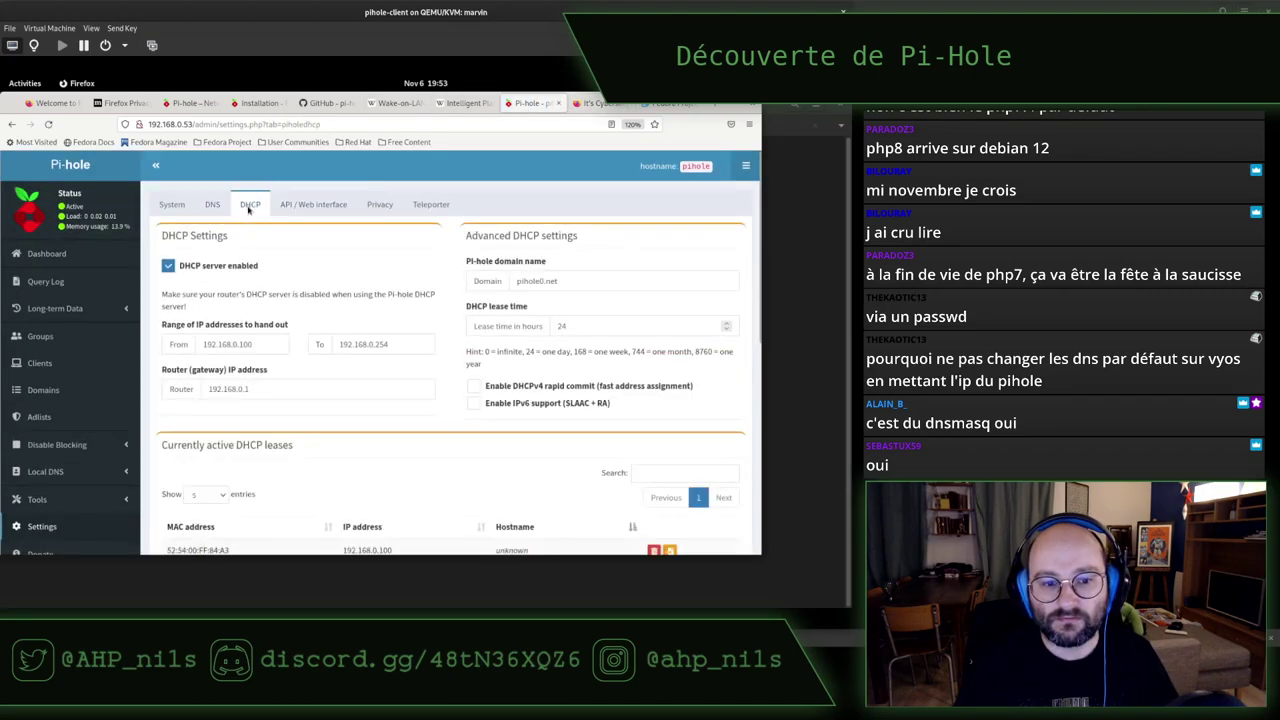
{"action": "scroll", "coordinate": [220, 386], "scroll_direction": "down", "scroll_amount": 3}
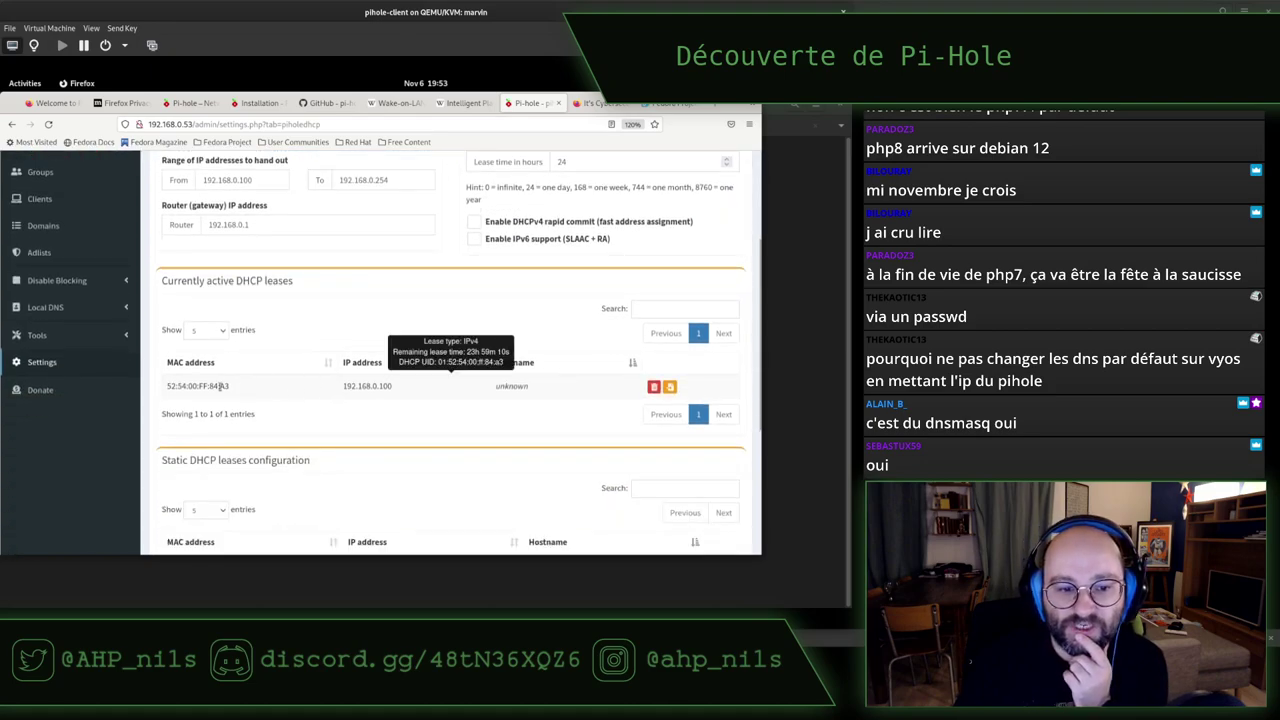
{"action": "double_click", "coordinate": [197, 386]}
{"action": "left_click", "coordinate": [287, 391]}
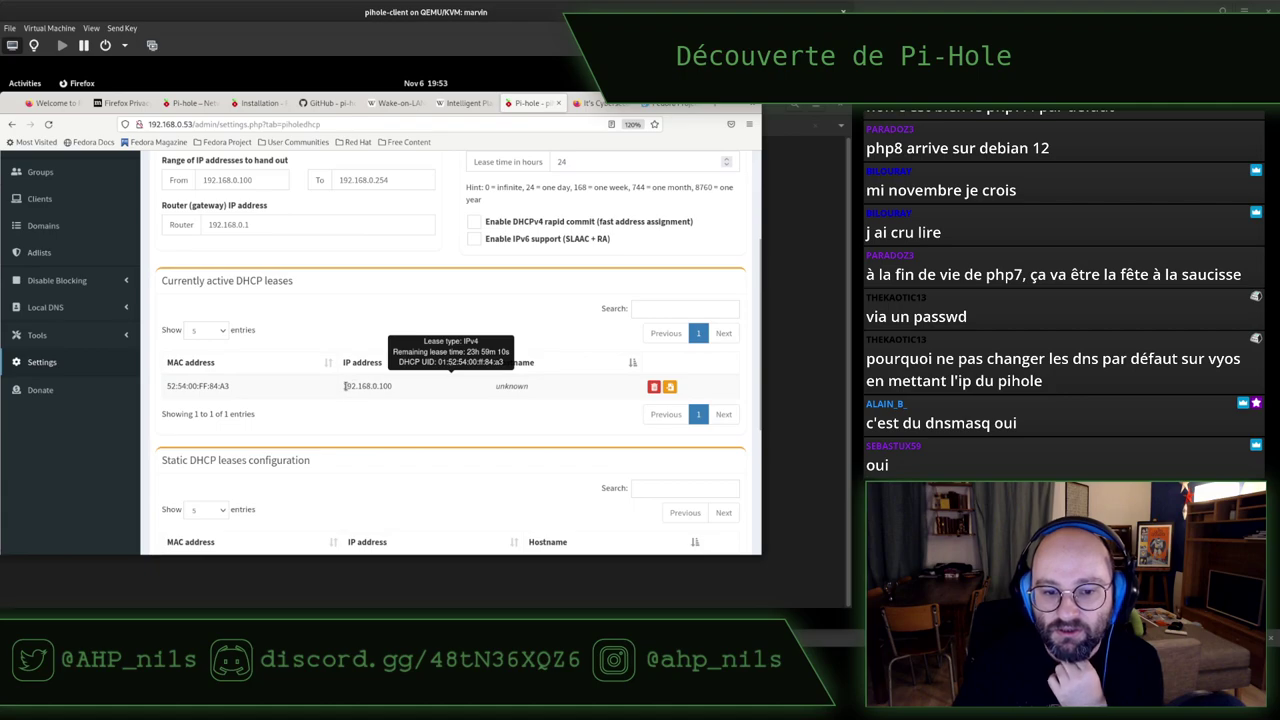
{"action": "left_click_drag", "start_coordinate": [343, 386], "coordinate": [393, 386]}
{"action": "left_click", "coordinate": [360, 305]}
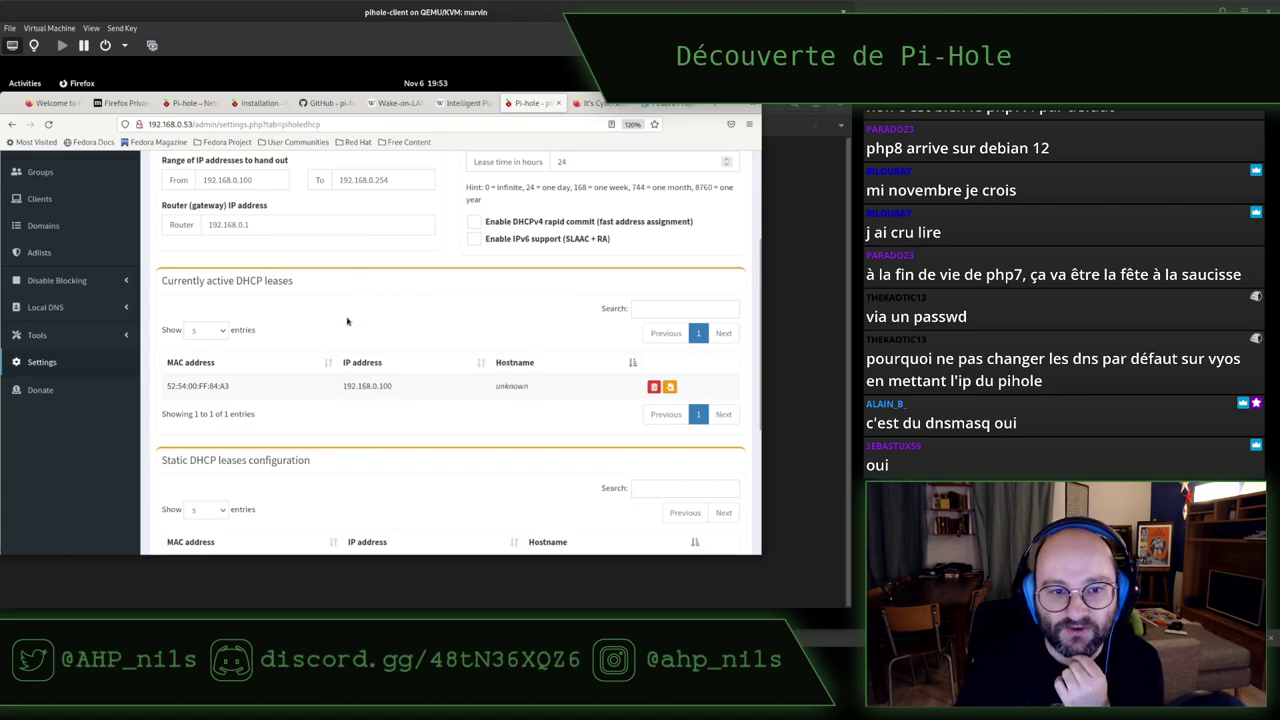
{"action": "scroll", "coordinate": [347, 321], "scroll_direction": "up", "scroll_amount": 3}
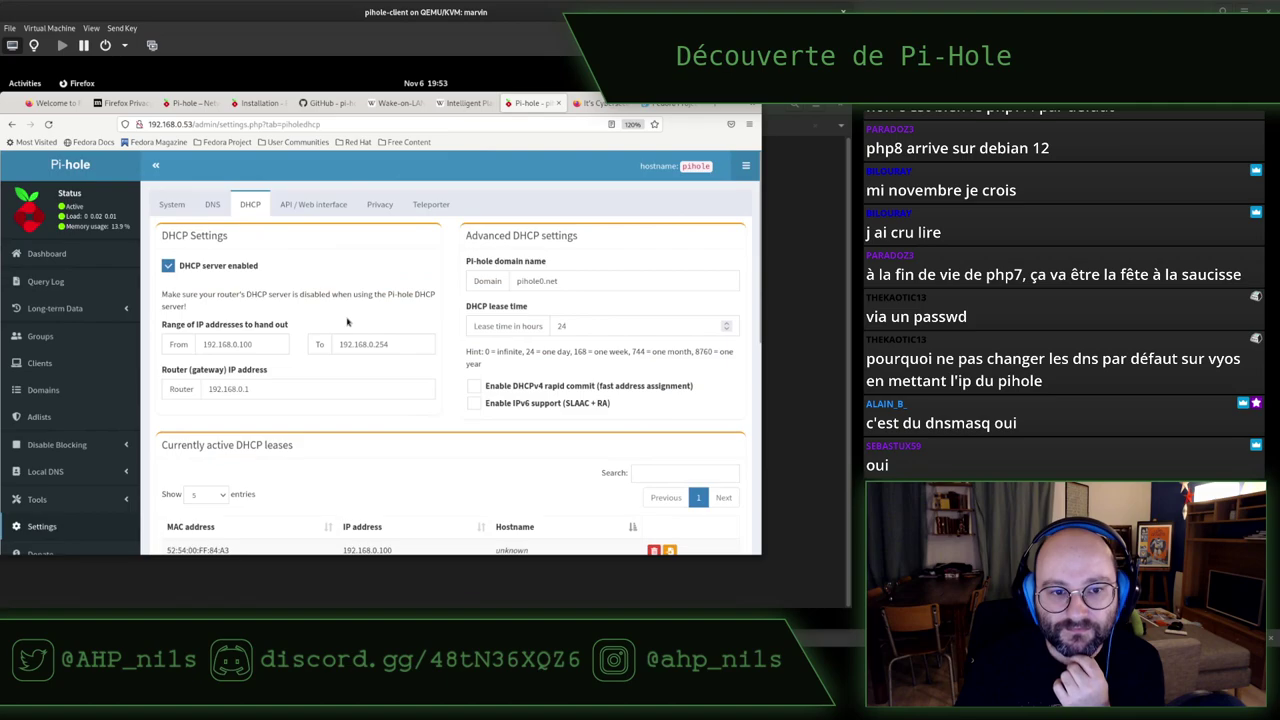
Review the DNS settings, then open the Query Log of recent queries
{"action": "left_click", "coordinate": [212, 205]}
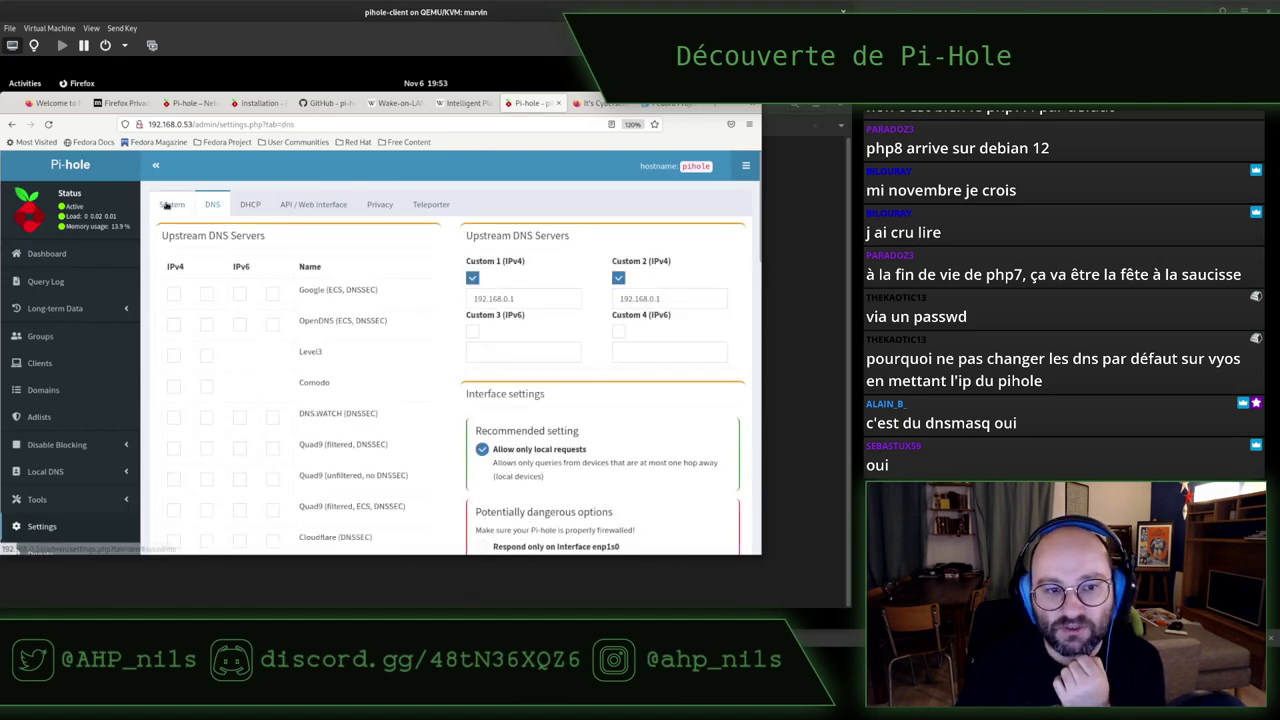
{"action": "left_click", "coordinate": [69, 284]}
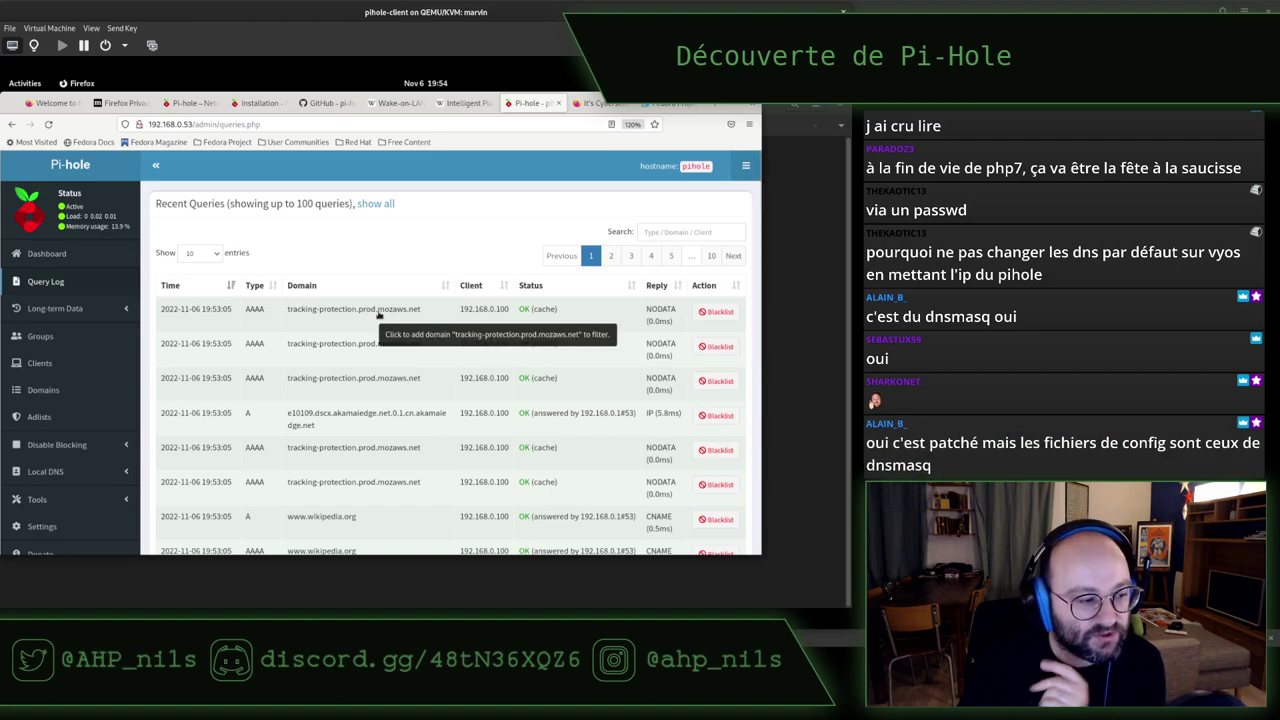
{"action": "scroll", "coordinate": [380, 314], "scroll_direction": "down", "scroll_amount": 5}
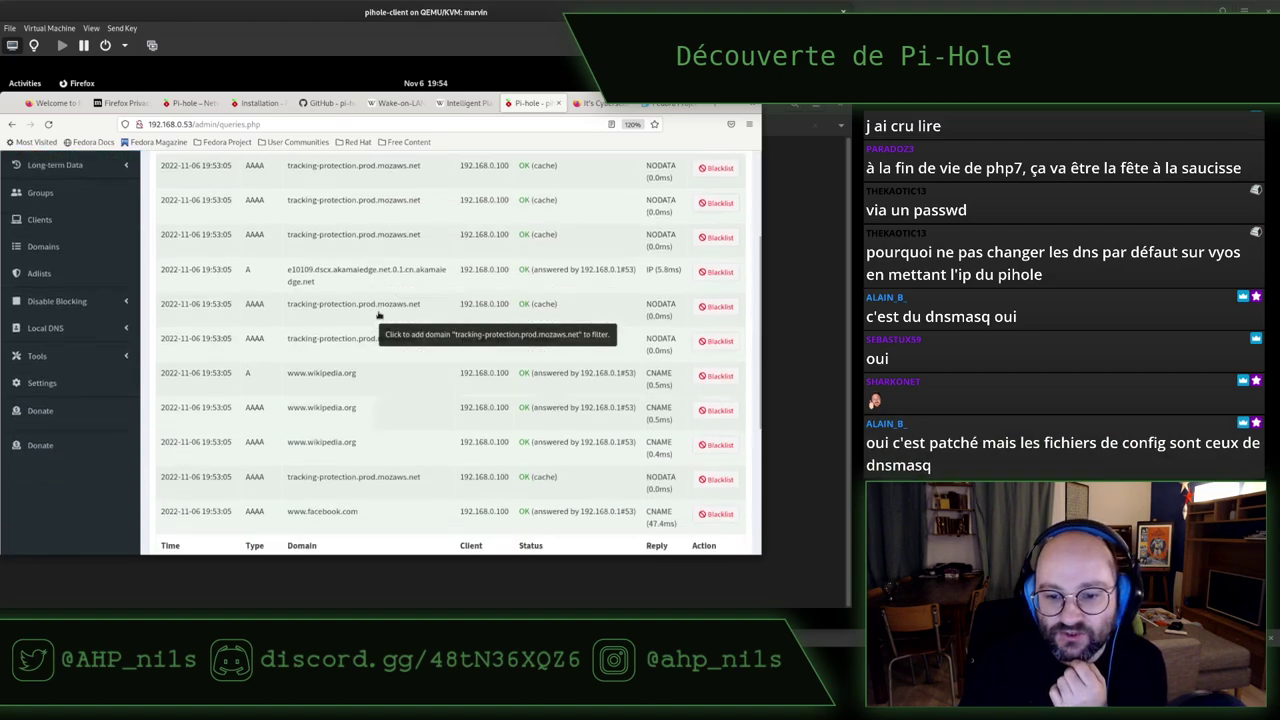
{"action": "scroll", "coordinate": [490, 280], "scroll_direction": "up", "scroll_amount": 5}
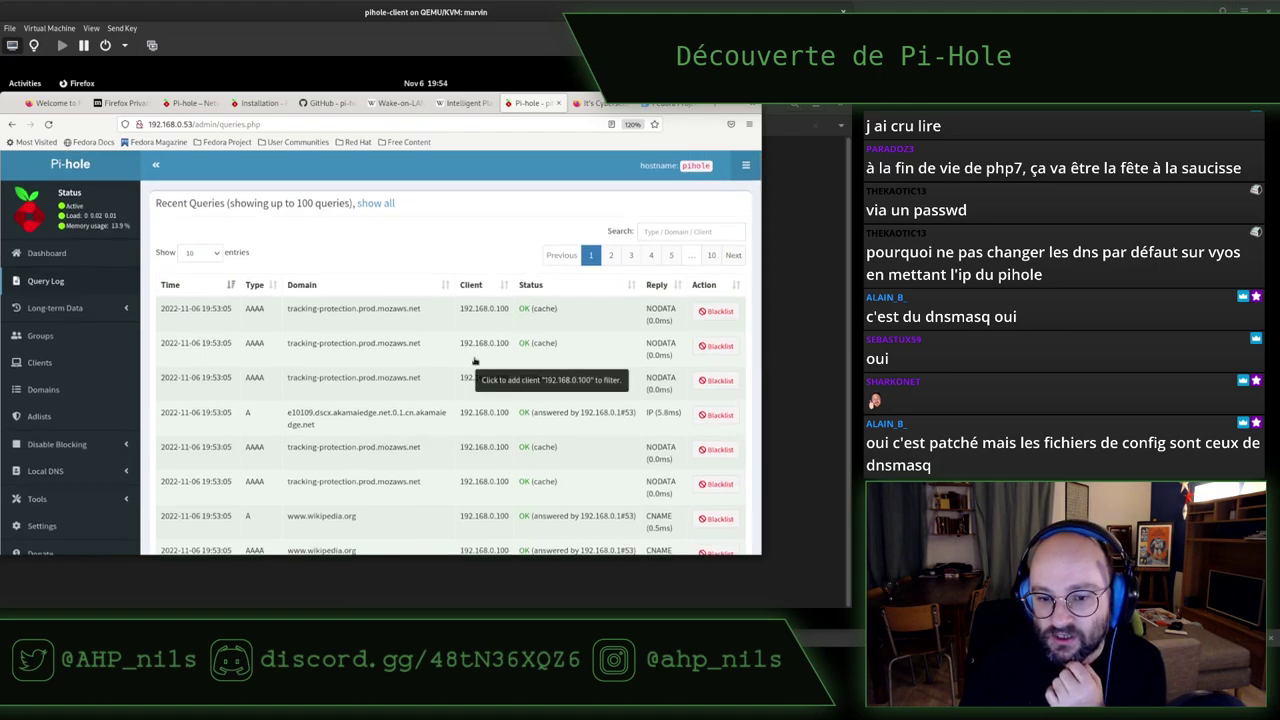
{"action": "scroll", "coordinate": [476, 361], "scroll_direction": "down", "scroll_amount": 3}
{"action": "scroll", "coordinate": [476, 361], "scroll_direction": "down", "scroll_amount": 3}
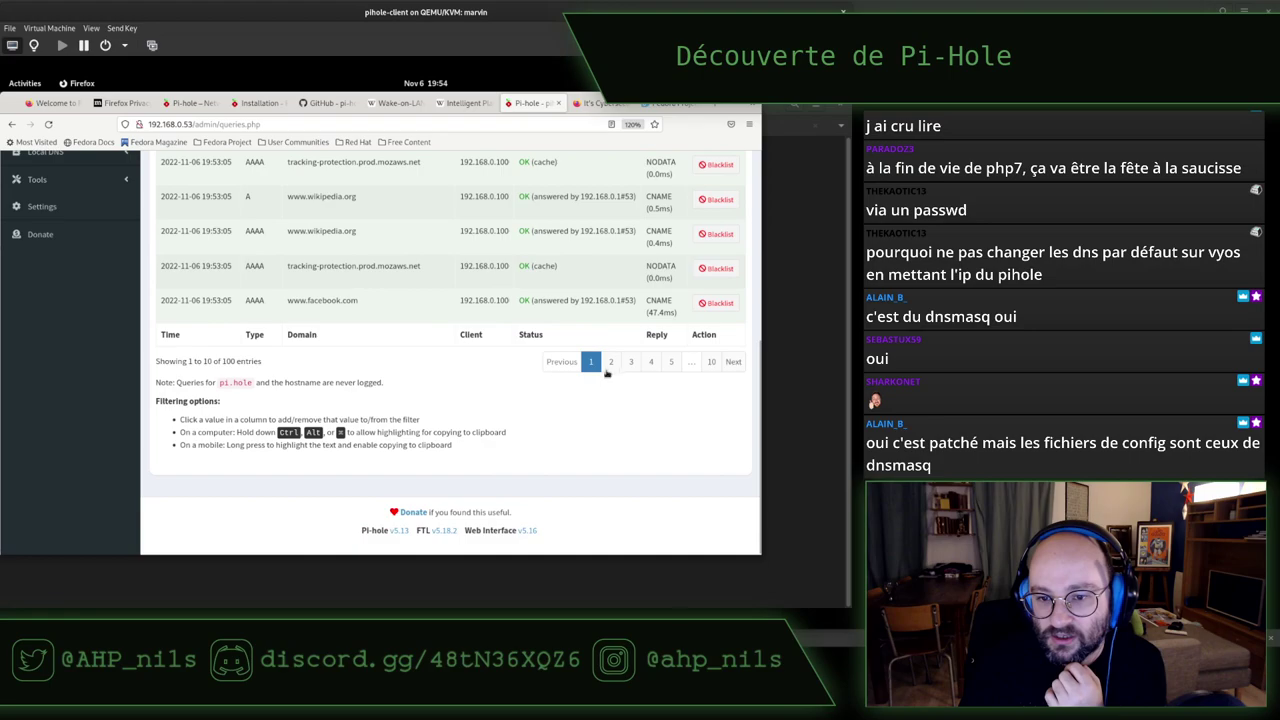
Page through the Query Log to page 4, where incoming.telemetry.mozilla.org is blocked by gravity
{"action": "left_click", "coordinate": [612, 362]}
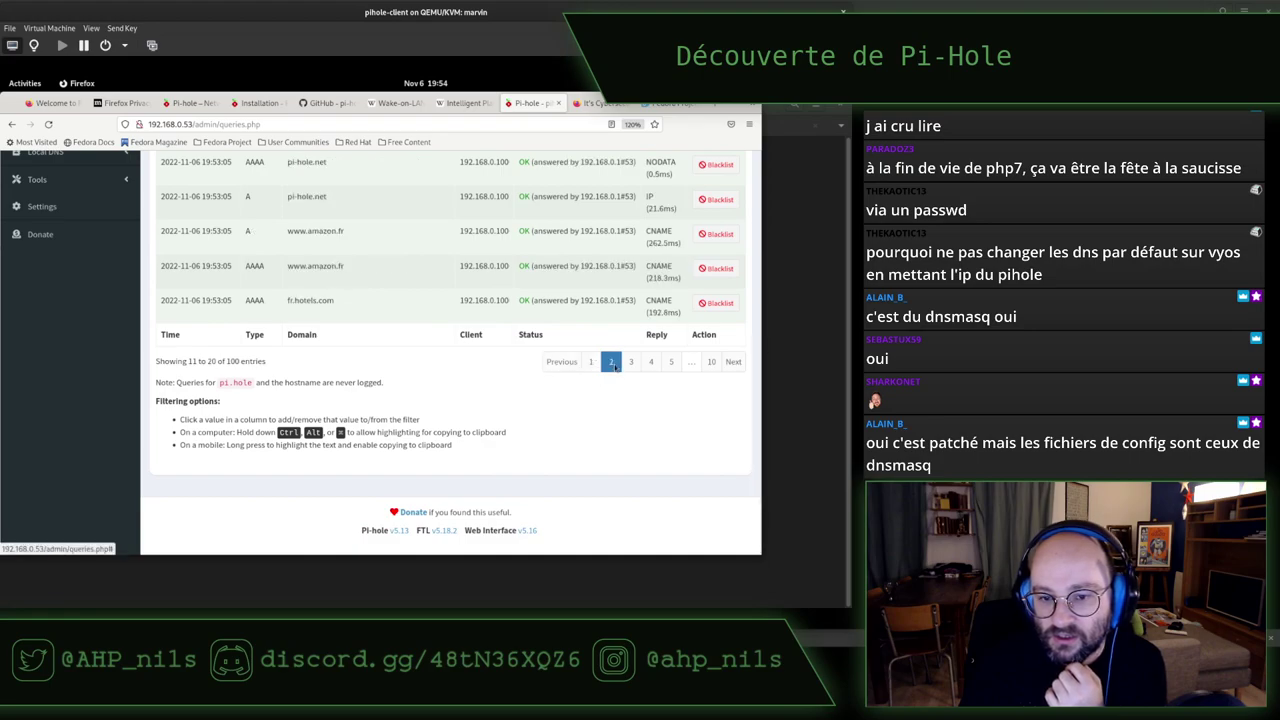
{"action": "scroll", "coordinate": [489, 390], "scroll_direction": "up", "scroll_amount": 5}
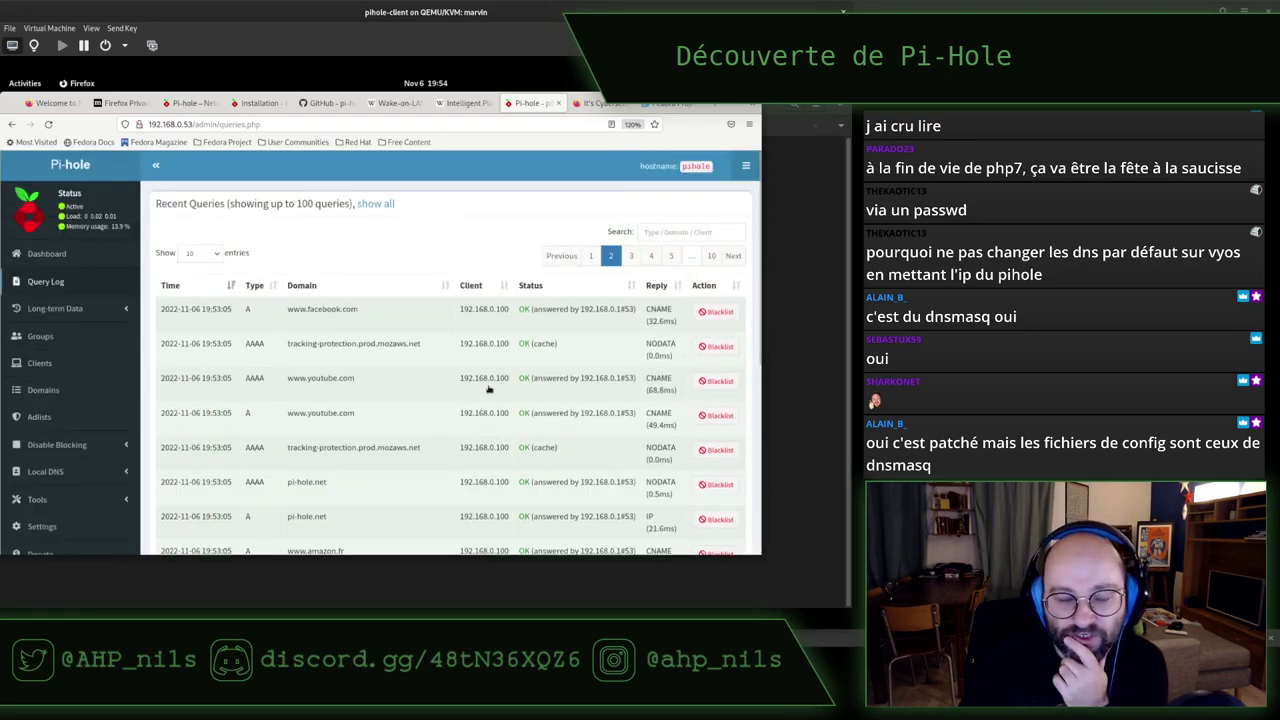
{"action": "scroll", "coordinate": [489, 390], "scroll_direction": "down", "scroll_amount": 2}
{"action": "scroll", "coordinate": [489, 390], "scroll_direction": "down", "scroll_amount": 3}
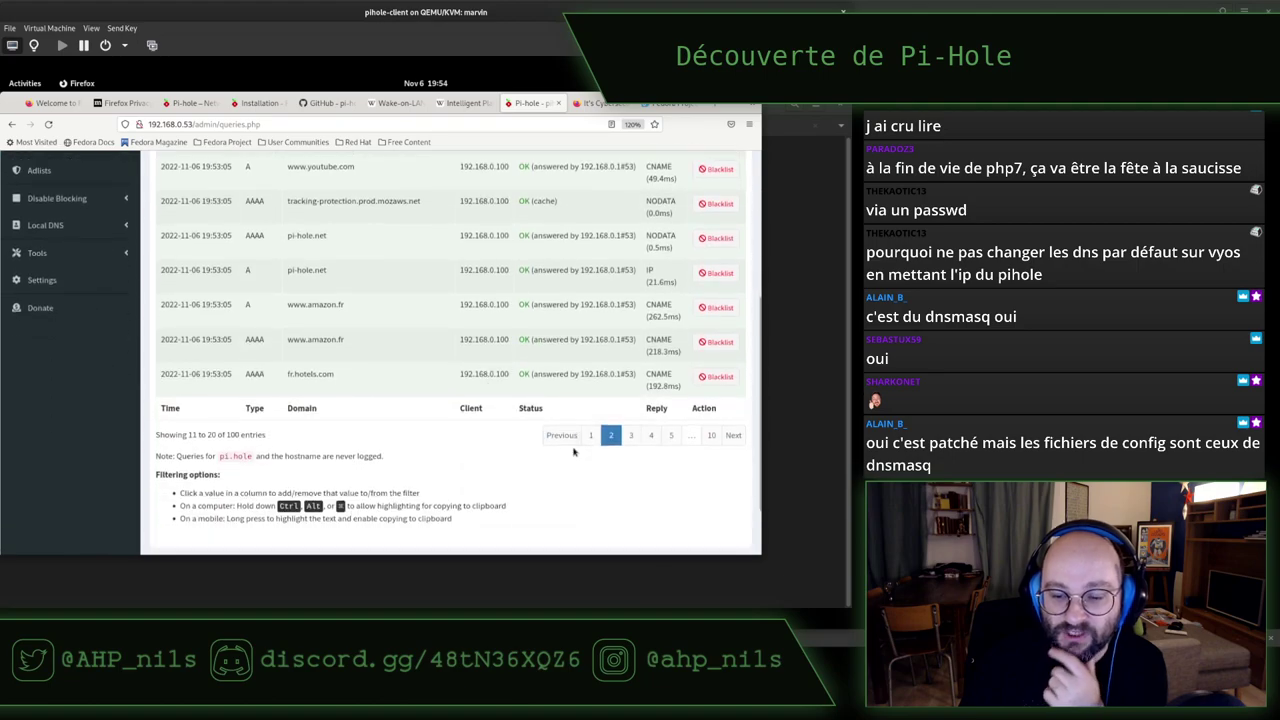
{"action": "left_click", "coordinate": [631, 435]}
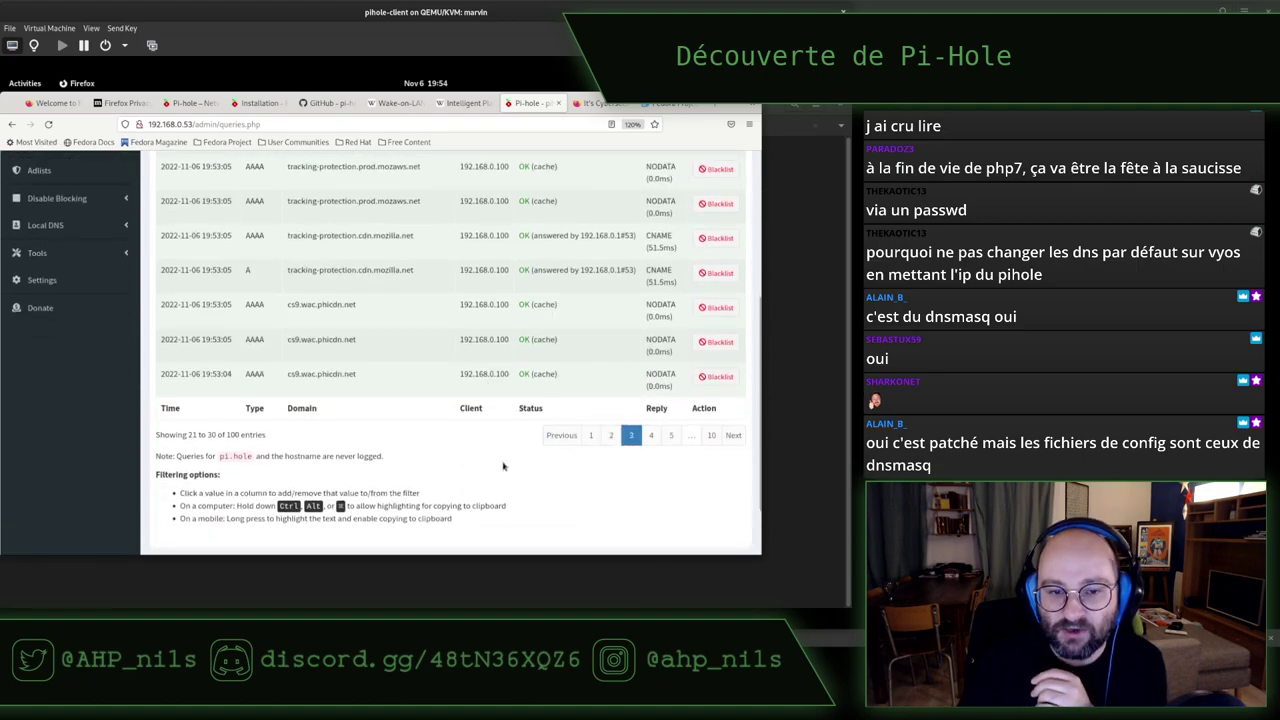
{"action": "scroll", "coordinate": [501, 453], "scroll_direction": "up", "scroll_amount": 5}
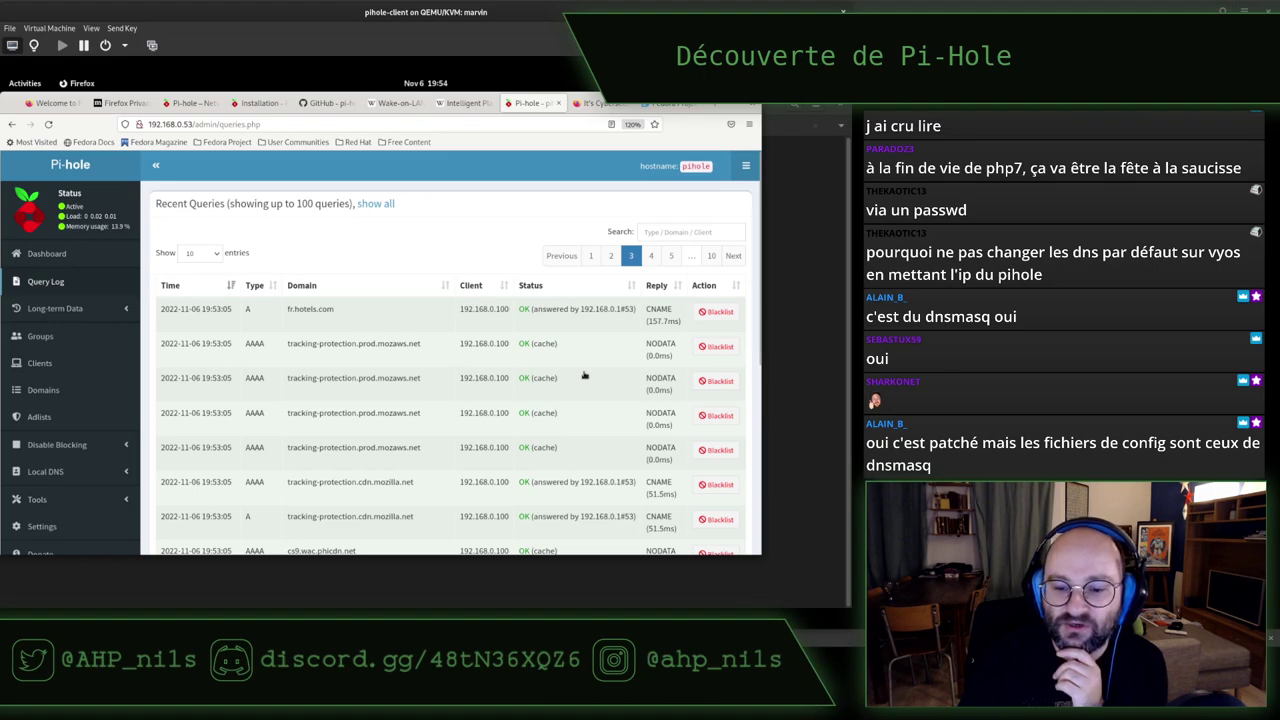
{"action": "scroll", "coordinate": [584, 375], "scroll_direction": "down", "scroll_amount": 5}
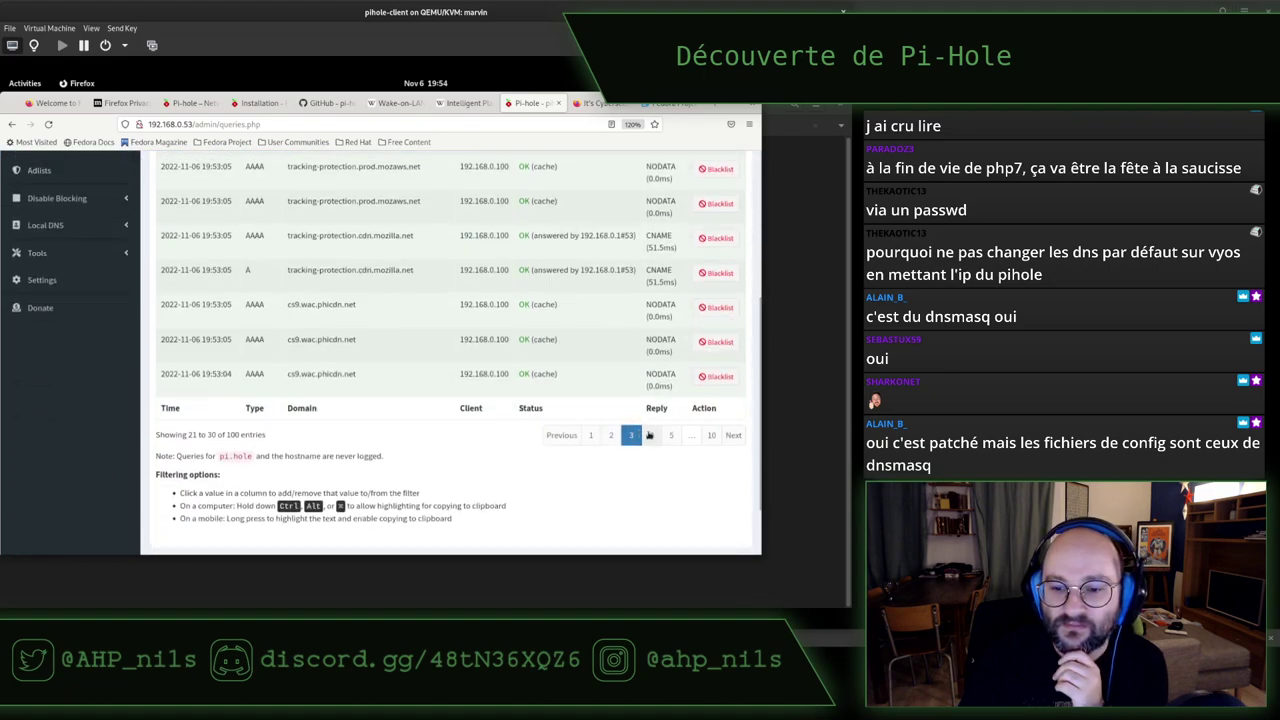
{"action": "left_click", "coordinate": [650, 435]}
{"action": "scroll", "coordinate": [542, 368], "scroll_direction": "up", "scroll_amount": 5}
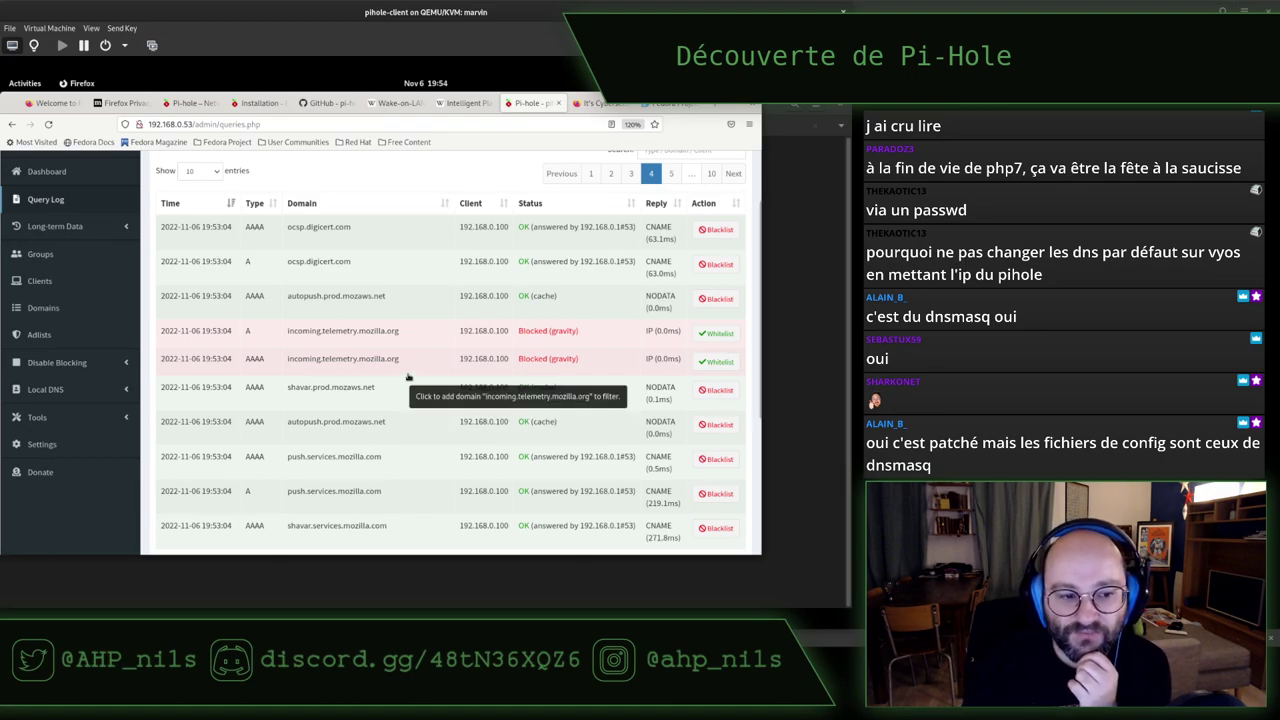
{"action": "left_click", "coordinate": [63, 365]}
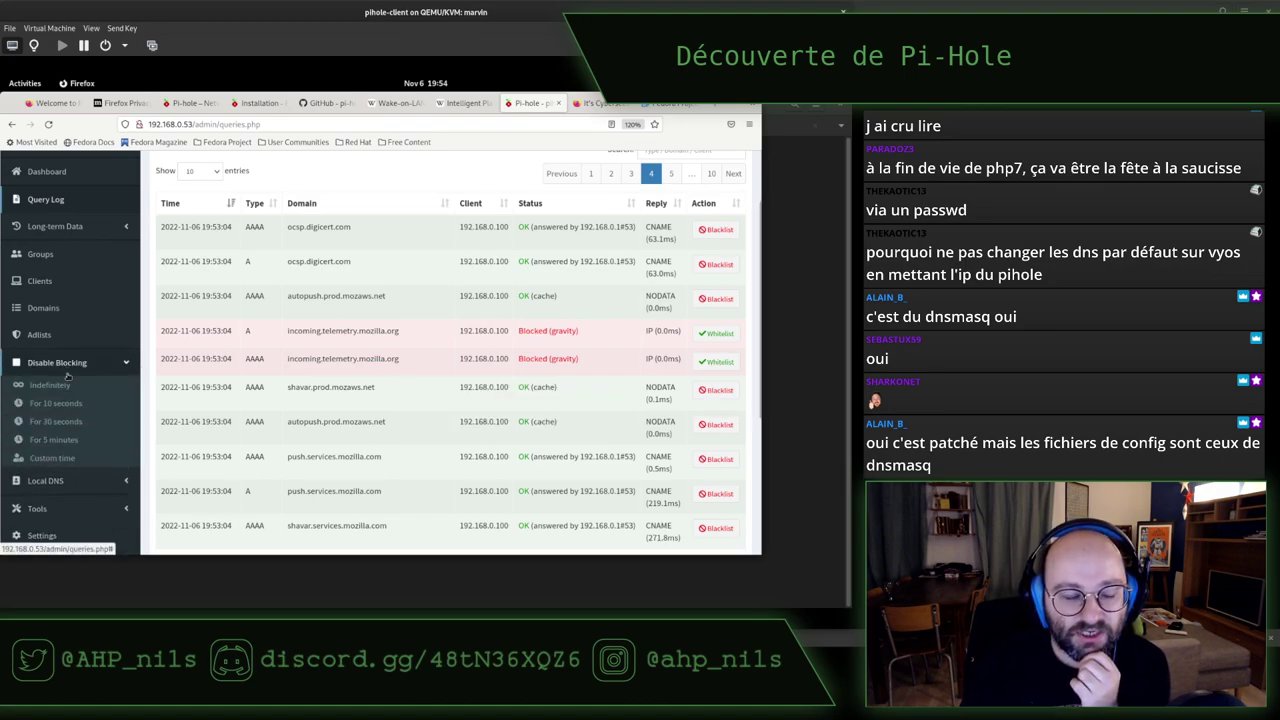
Open the Local DNS Records page and look at its IP address and domain fields
{"action": "left_click", "coordinate": [47, 481]}
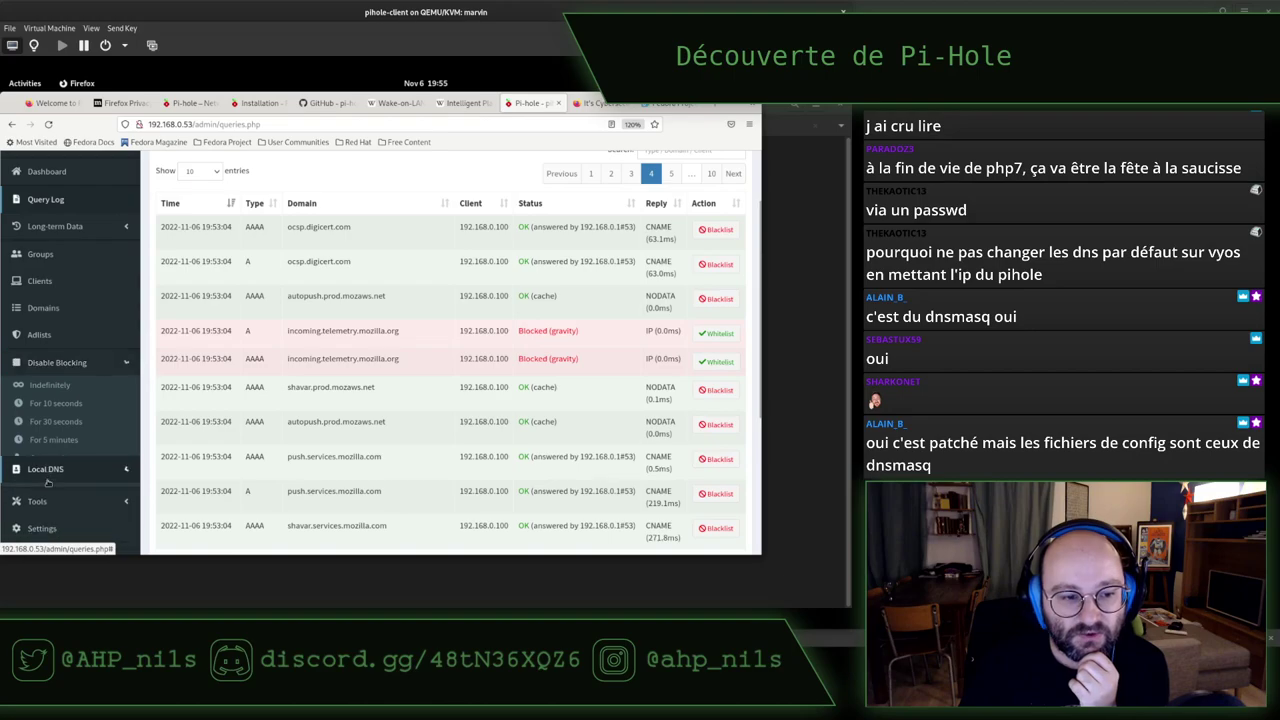
{"action": "left_click", "coordinate": [58, 413]}
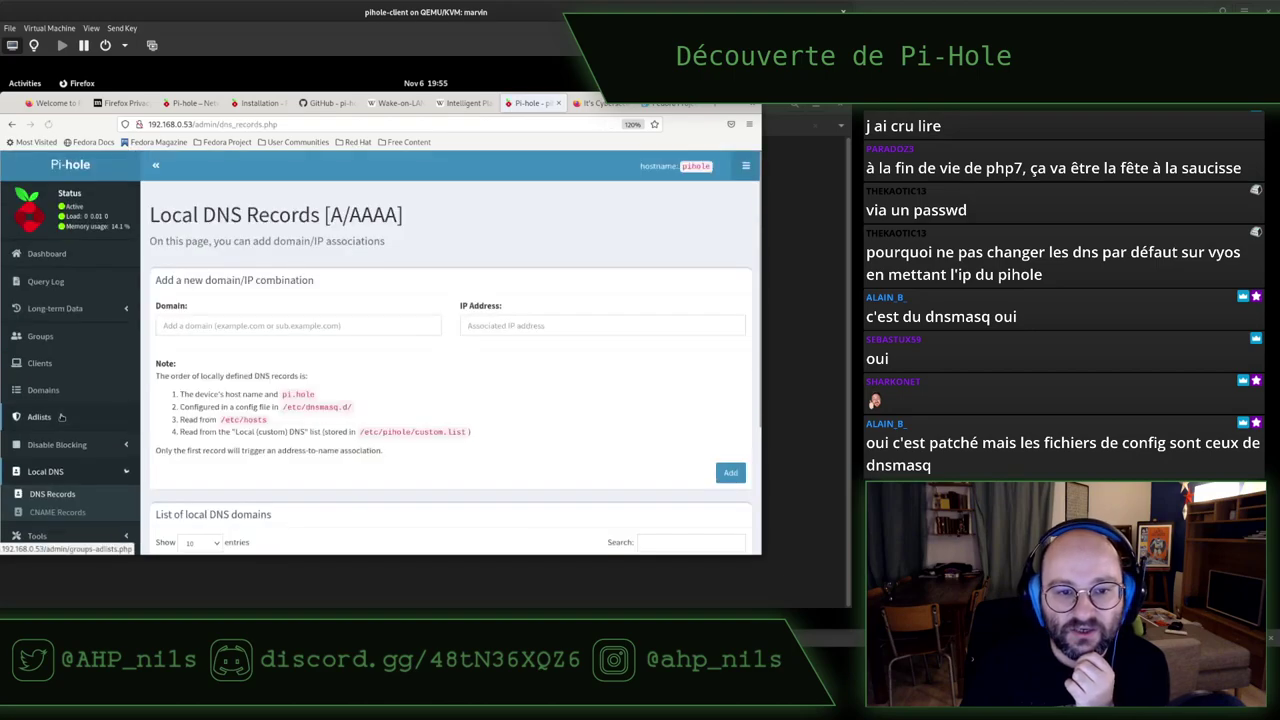
{"action": "left_click", "coordinate": [521, 328]}
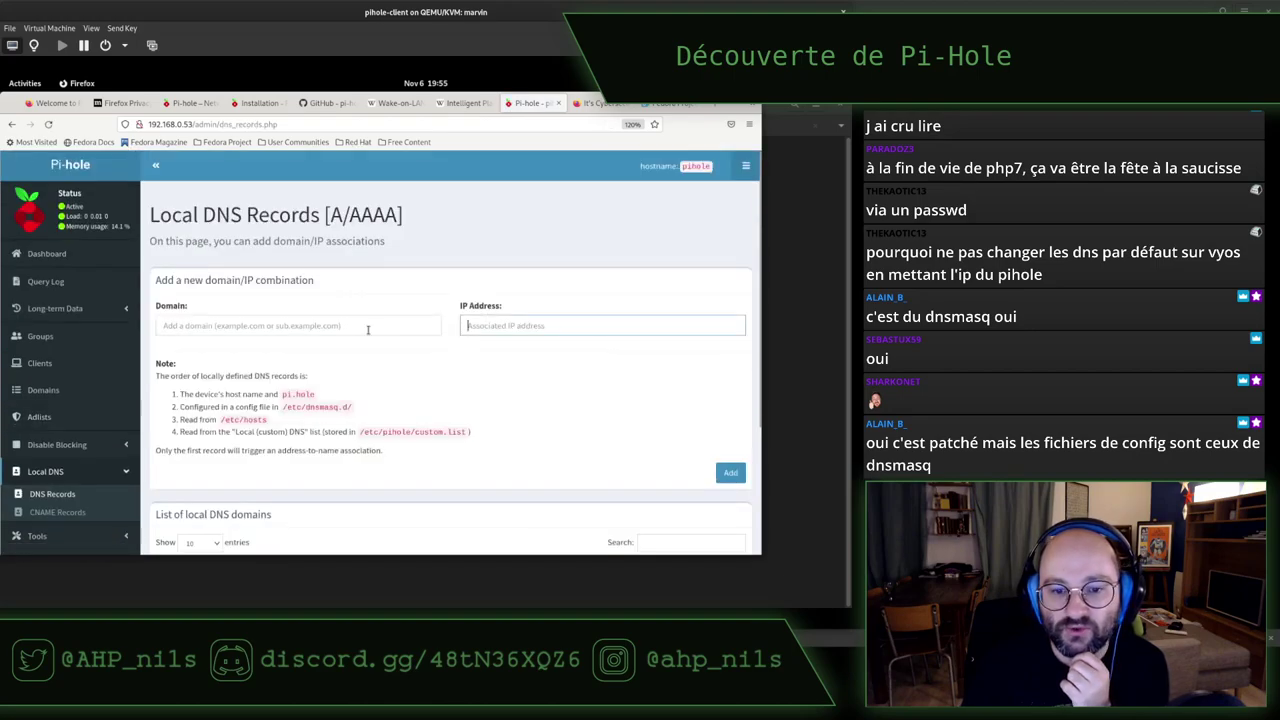
{"action": "left_click", "coordinate": [366, 326]}
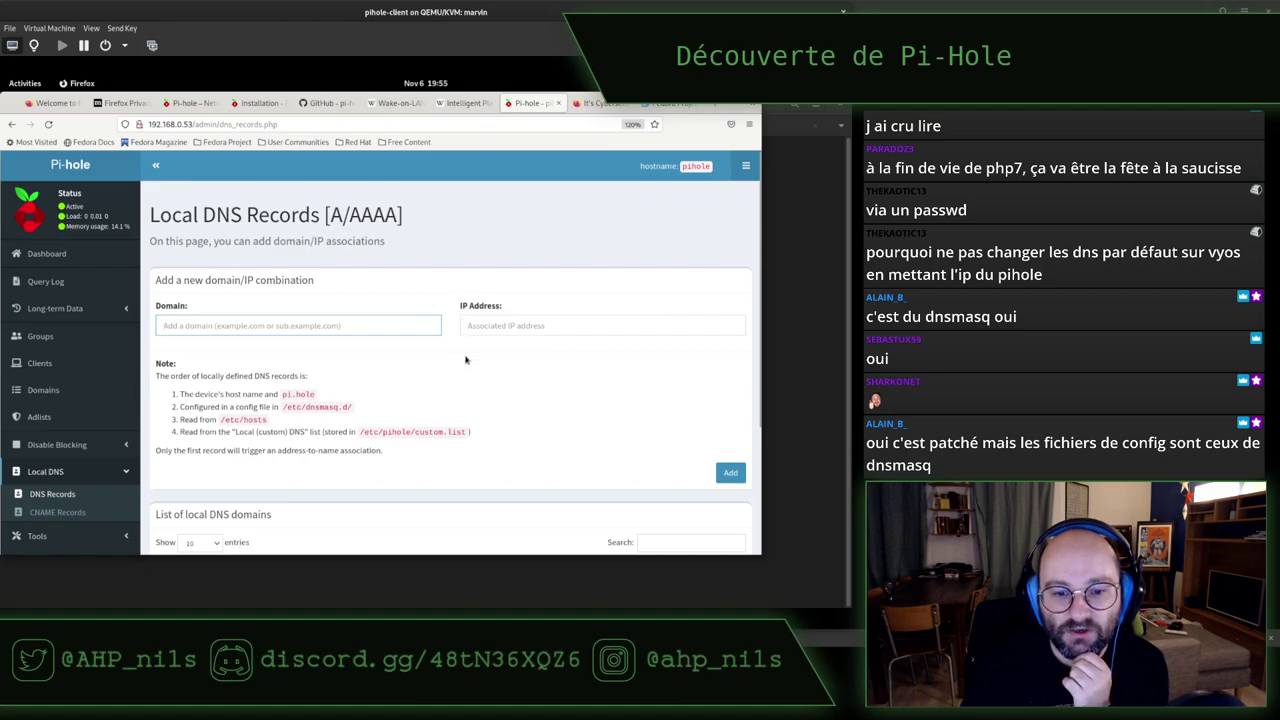
{"action": "scroll", "coordinate": [465, 360], "scroll_direction": "down", "scroll_amount": 2}
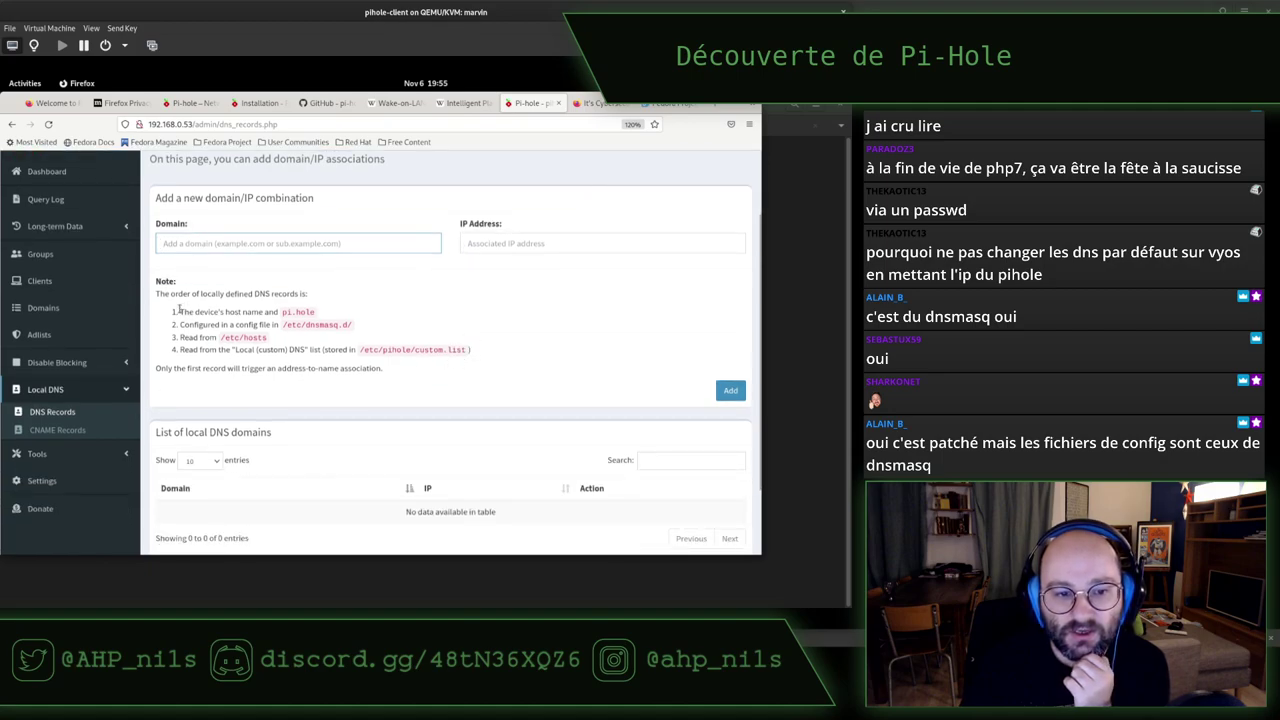
Highlight the note listing record sources: pi.hole, /etc/dnsmasq.d/, /etc/hosts, custom list
{"action": "left_click_drag", "start_coordinate": [166, 293], "coordinate": [328, 300]}
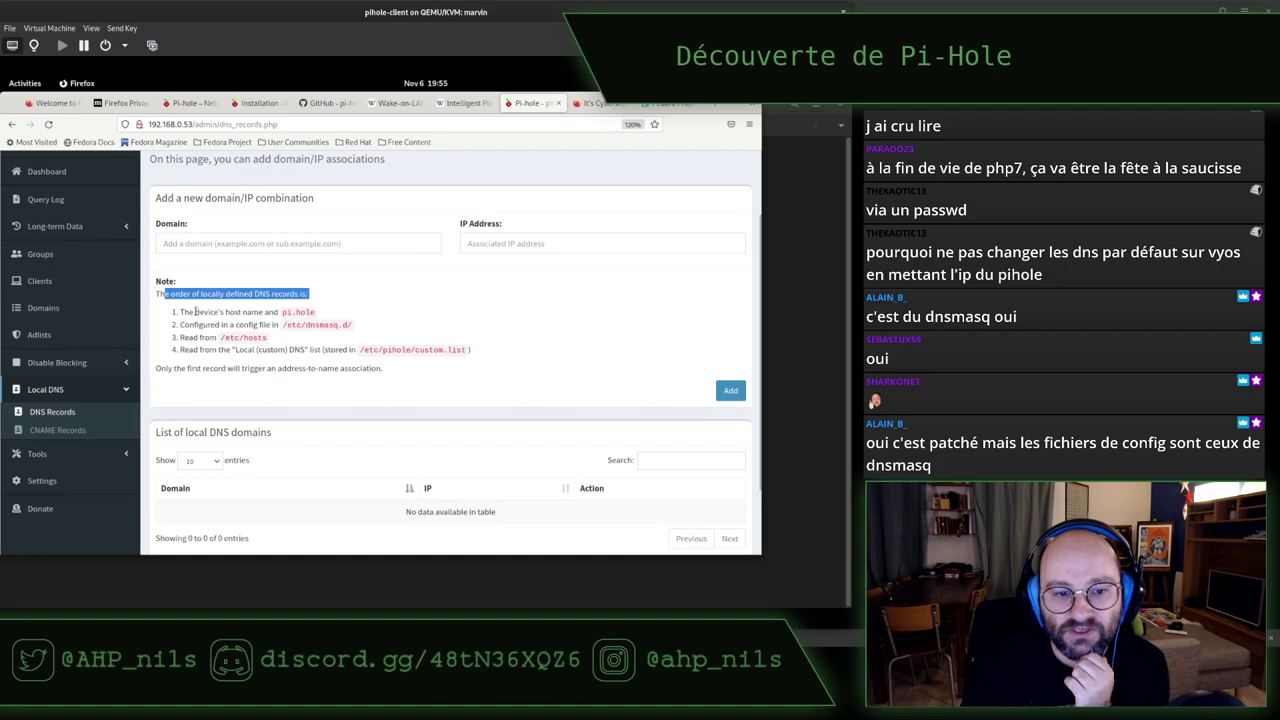
{"action": "left_click_drag", "start_coordinate": [195, 312], "coordinate": [316, 318]}
{"action": "left_click_drag", "start_coordinate": [188, 325], "coordinate": [378, 332]}
{"action": "left_click", "coordinate": [323, 343]}
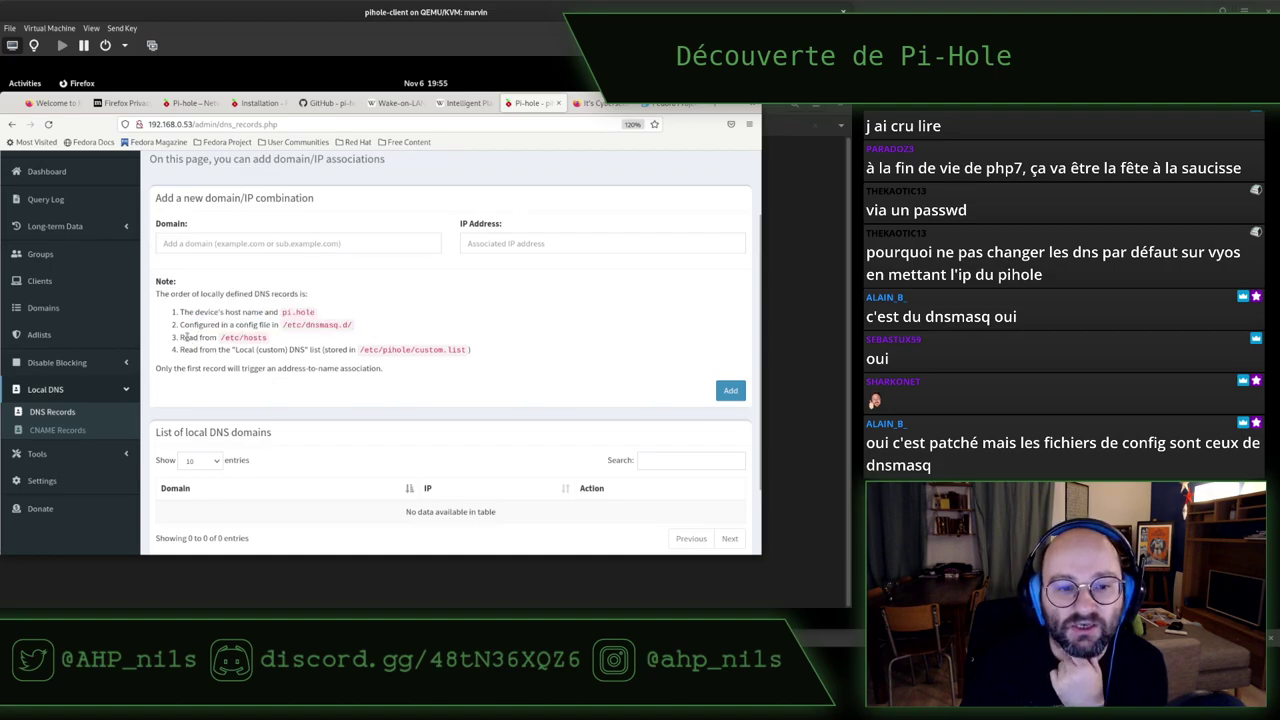
{"action": "left_click_drag", "start_coordinate": [183, 337], "coordinate": [320, 338]}
{"action": "mouse_move", "coordinate": [183, 349]}
{"action": "left_mouse_down"}
{"action": "mouse_move", "coordinate": [316, 360]}
{"action": "mouse_move", "coordinate": [178, 330]}
{"action": "left_mouse_up"}
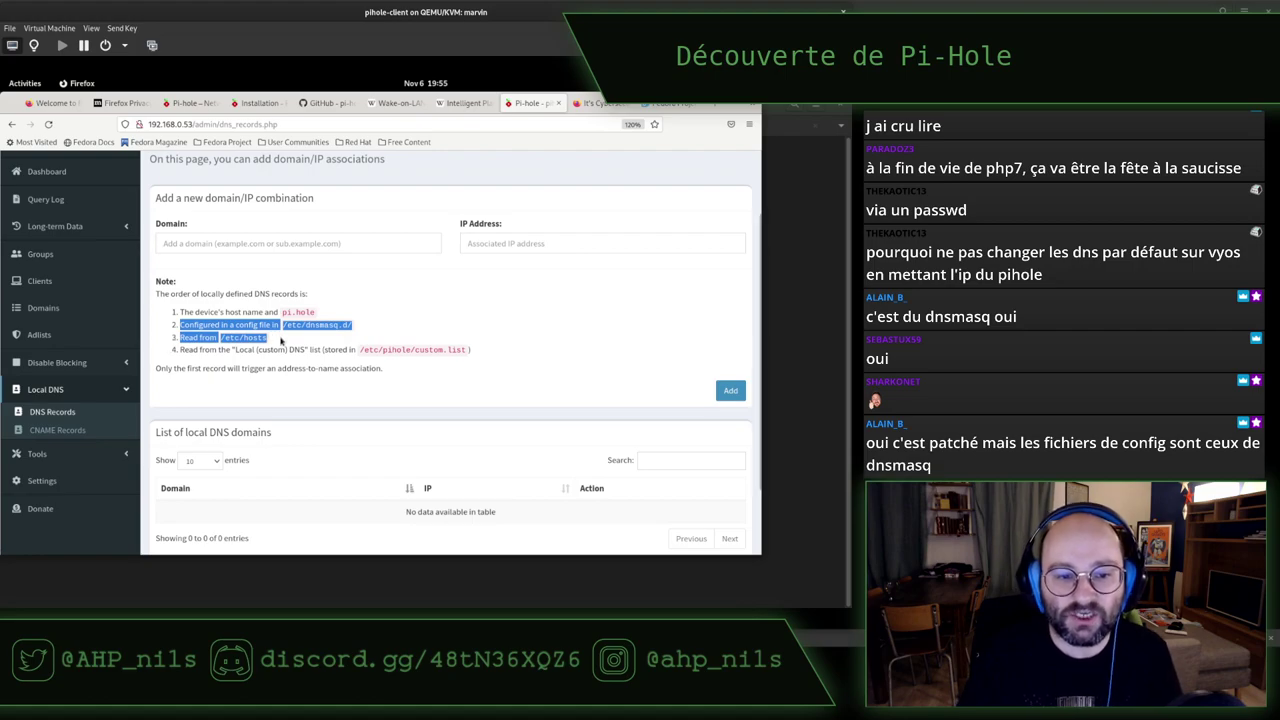
{"action": "left_click_drag", "start_coordinate": [281, 341], "coordinate": [180, 313]}
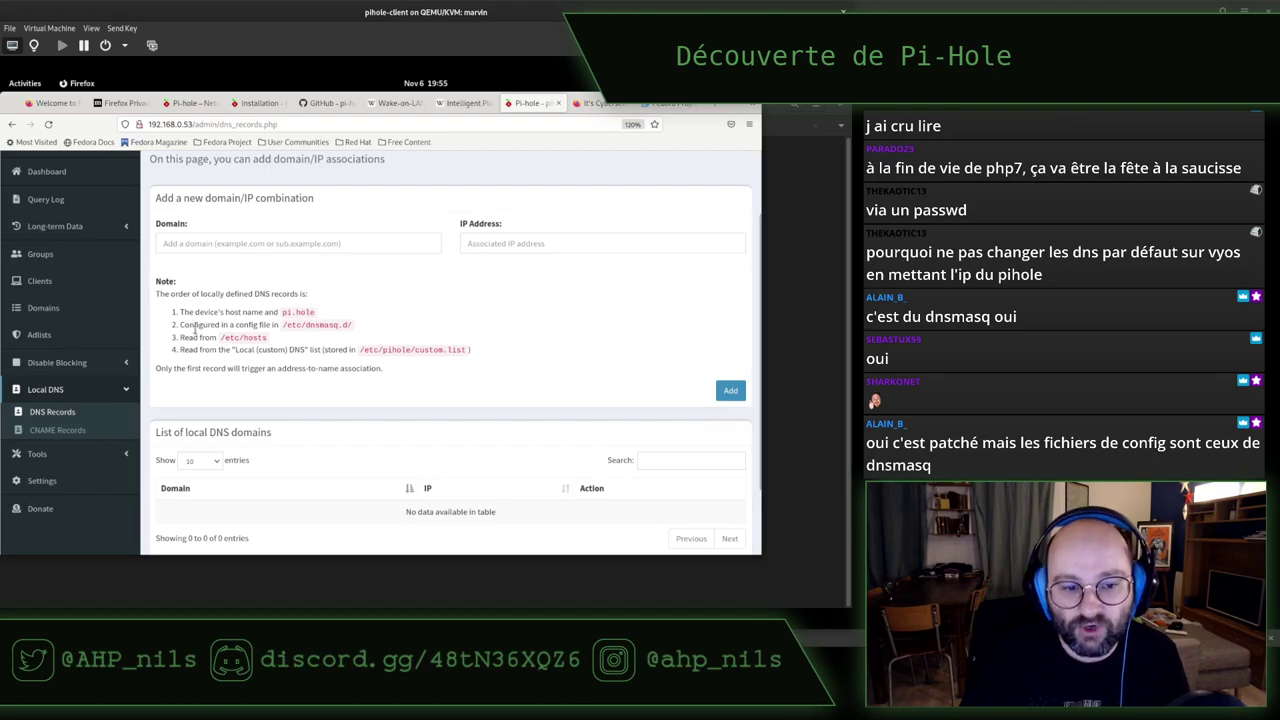
{"action": "left_click_drag", "start_coordinate": [186, 349], "coordinate": [322, 308]}
{"action": "left_click", "coordinate": [322, 308]}
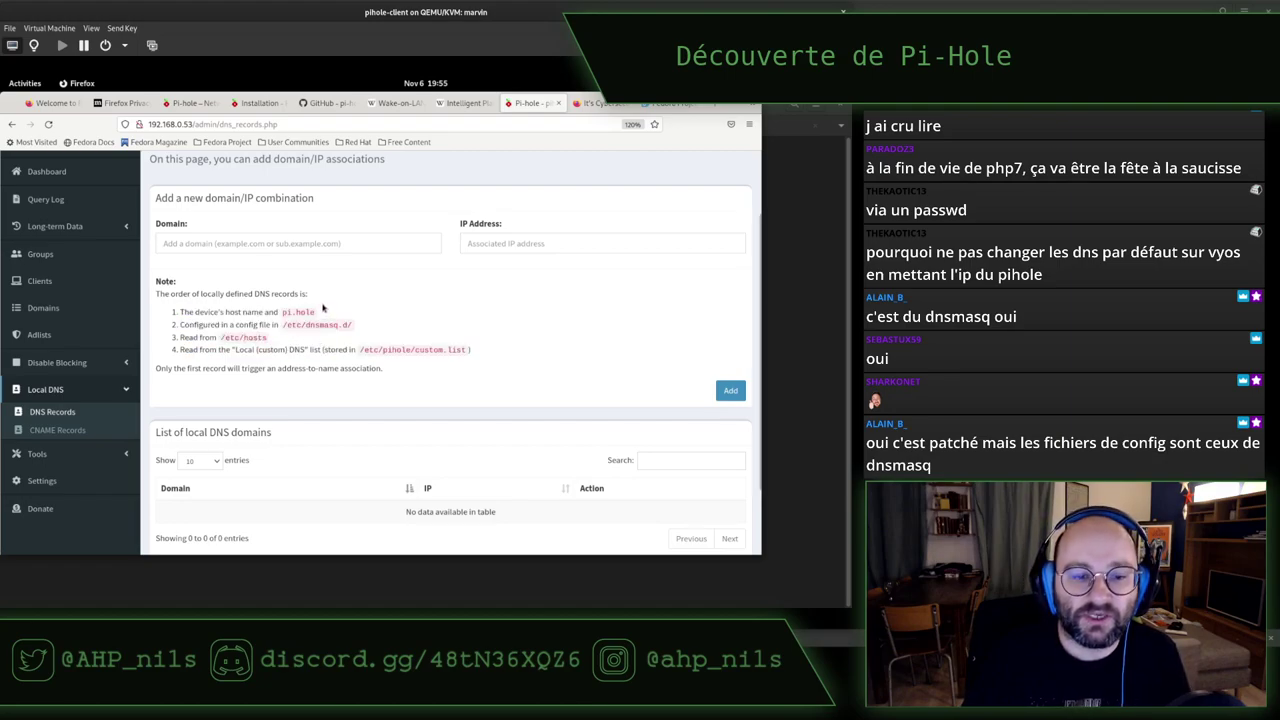
{"action": "left_click_drag", "start_coordinate": [160, 294], "coordinate": [323, 294]}
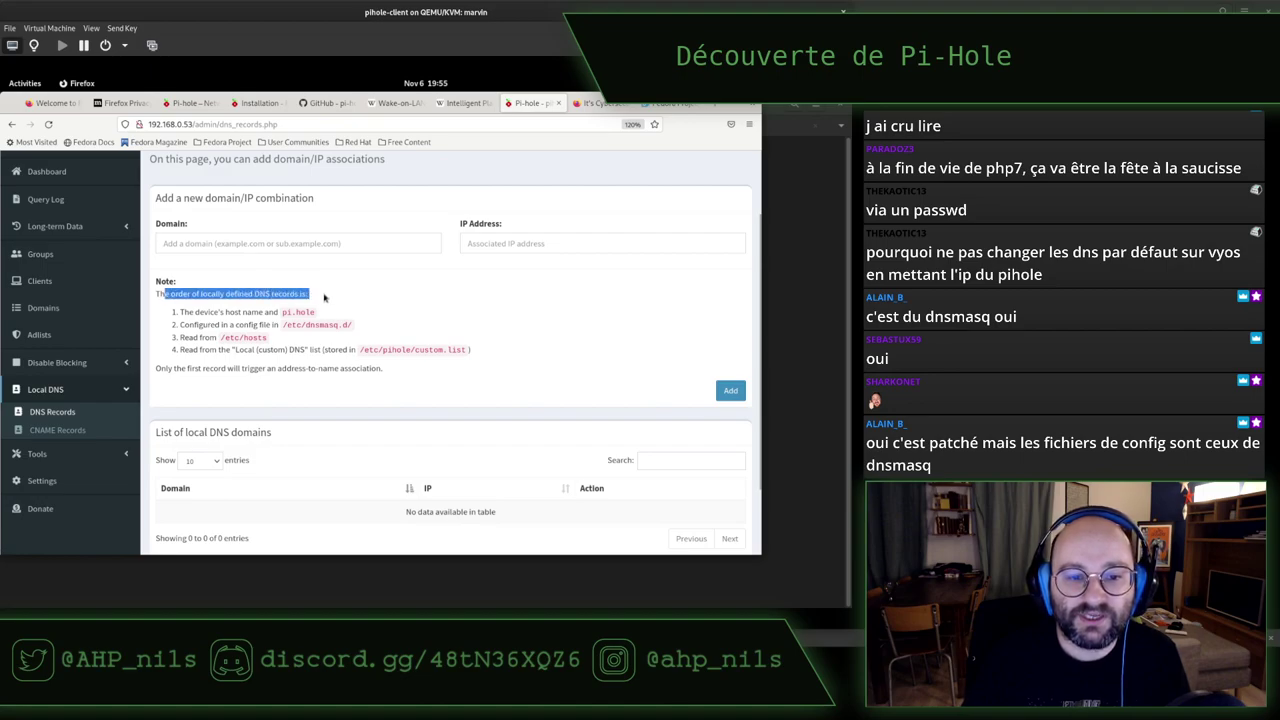
{"action": "left_click", "coordinate": [323, 294]}
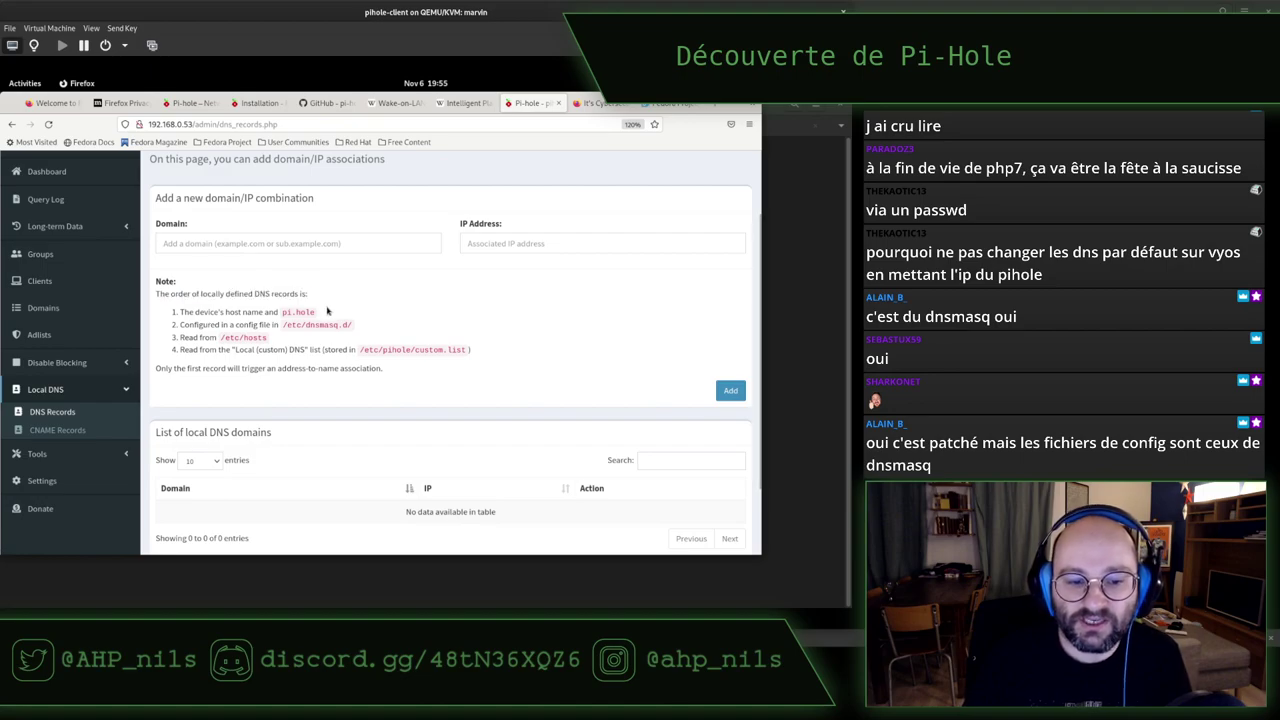
{"action": "scroll", "coordinate": [327, 311], "scroll_direction": "down", "scroll_amount": 2}
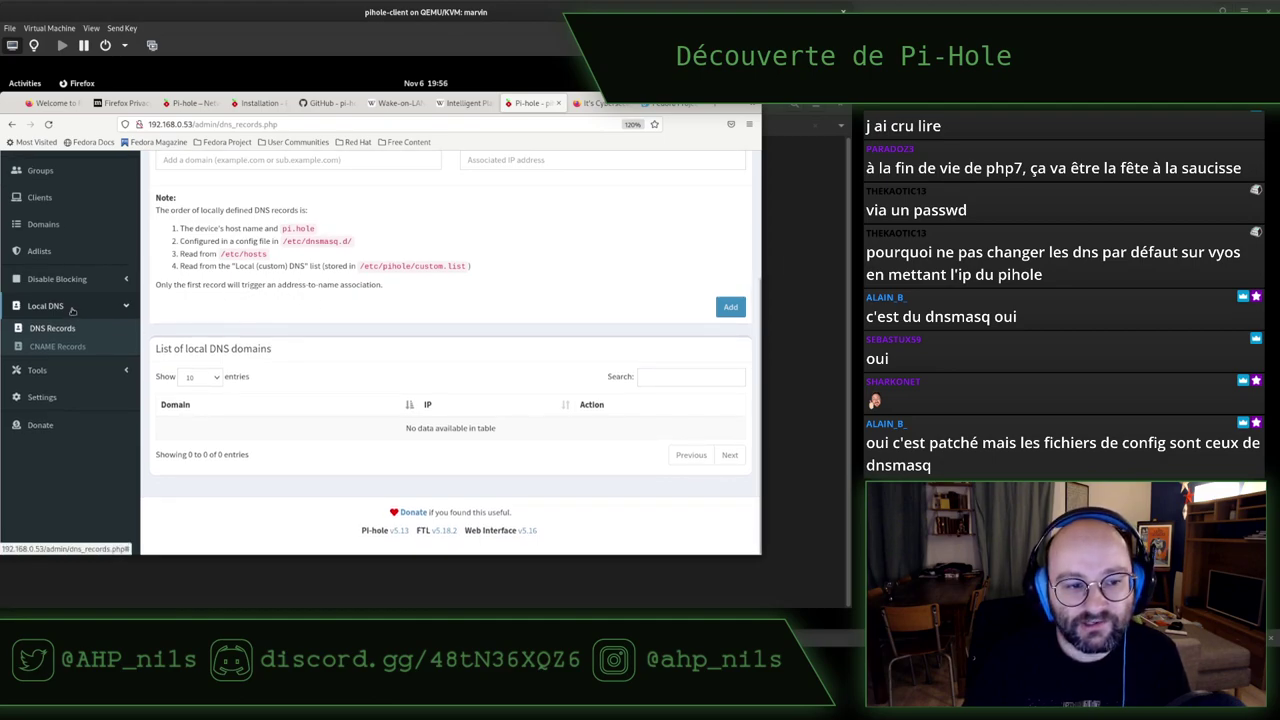
Under Tools, check Pi-hole diagnosis for issues, then view the Update Gravity page
{"action": "left_click", "coordinate": [60, 371]}
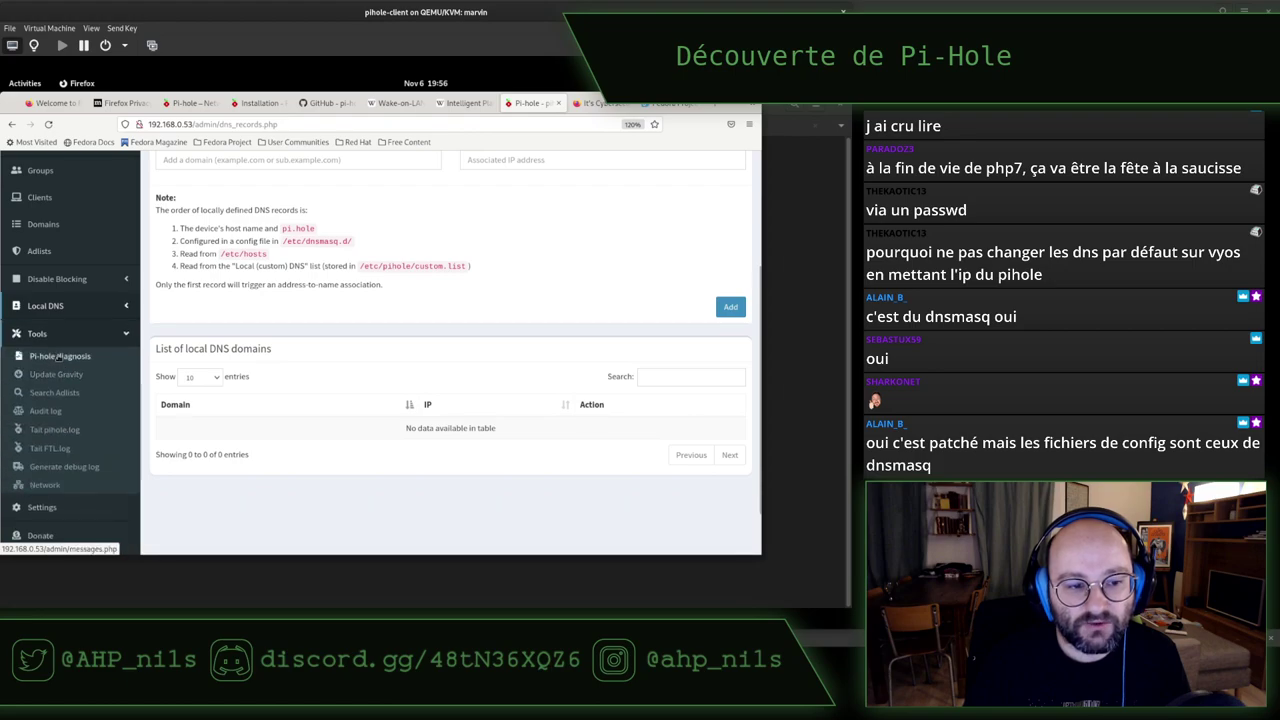
{"action": "left_click", "coordinate": [58, 356]}
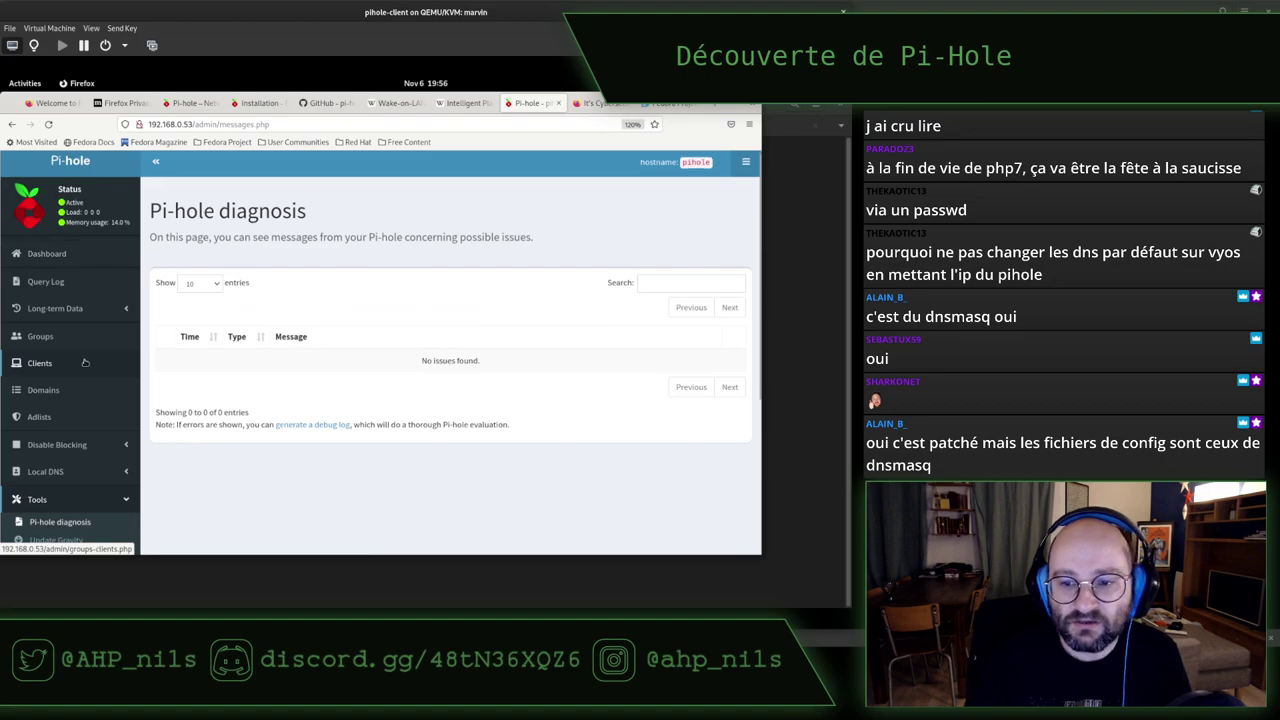
{"action": "scroll", "coordinate": [84, 362], "scroll_direction": "down", "scroll_amount": 4}
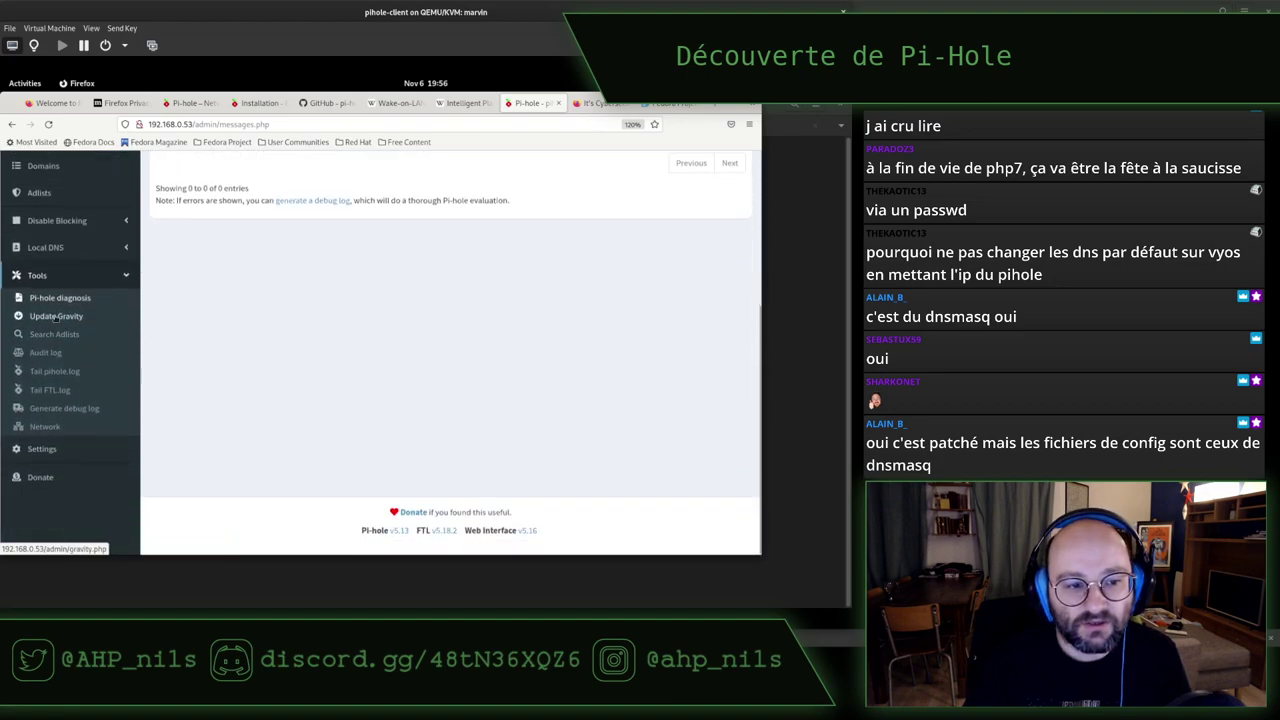
{"action": "left_click", "coordinate": [56, 316]}
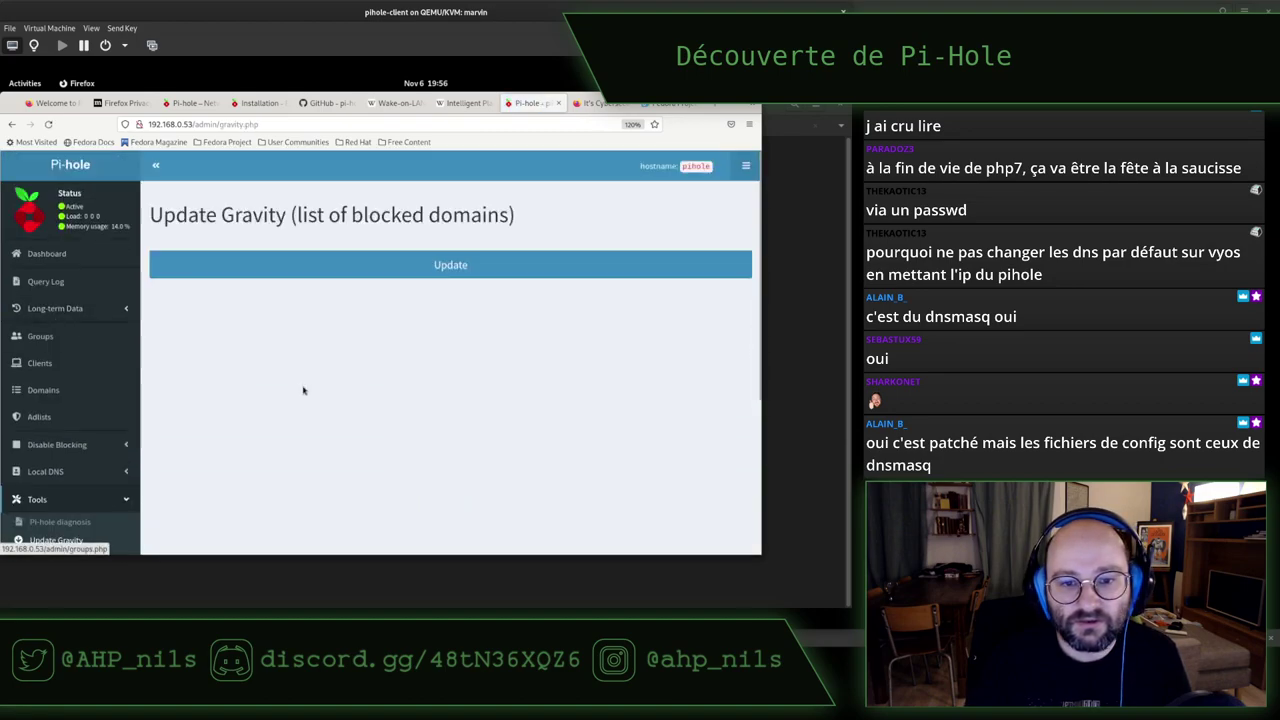
{"action": "scroll", "coordinate": [296, 387], "scroll_direction": "down", "scroll_amount": 3}
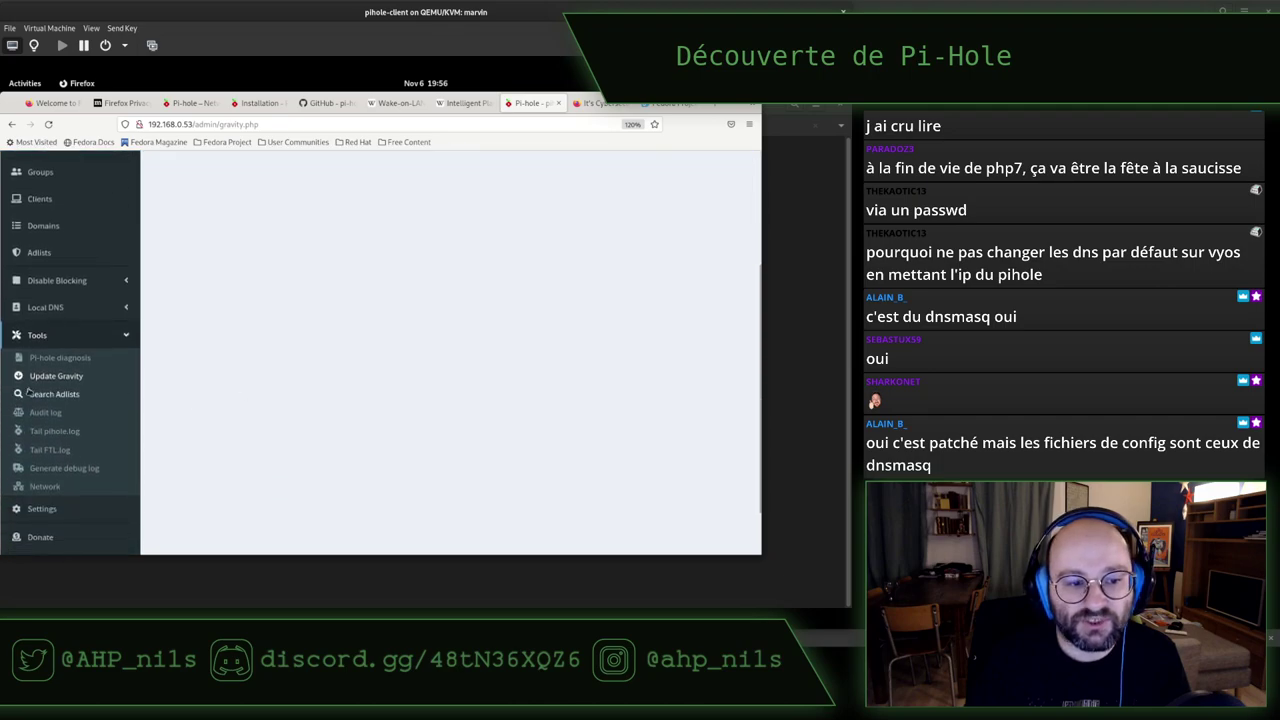
{"action": "scroll", "coordinate": [430, 370], "scroll_direction": "up", "scroll_amount": 3}
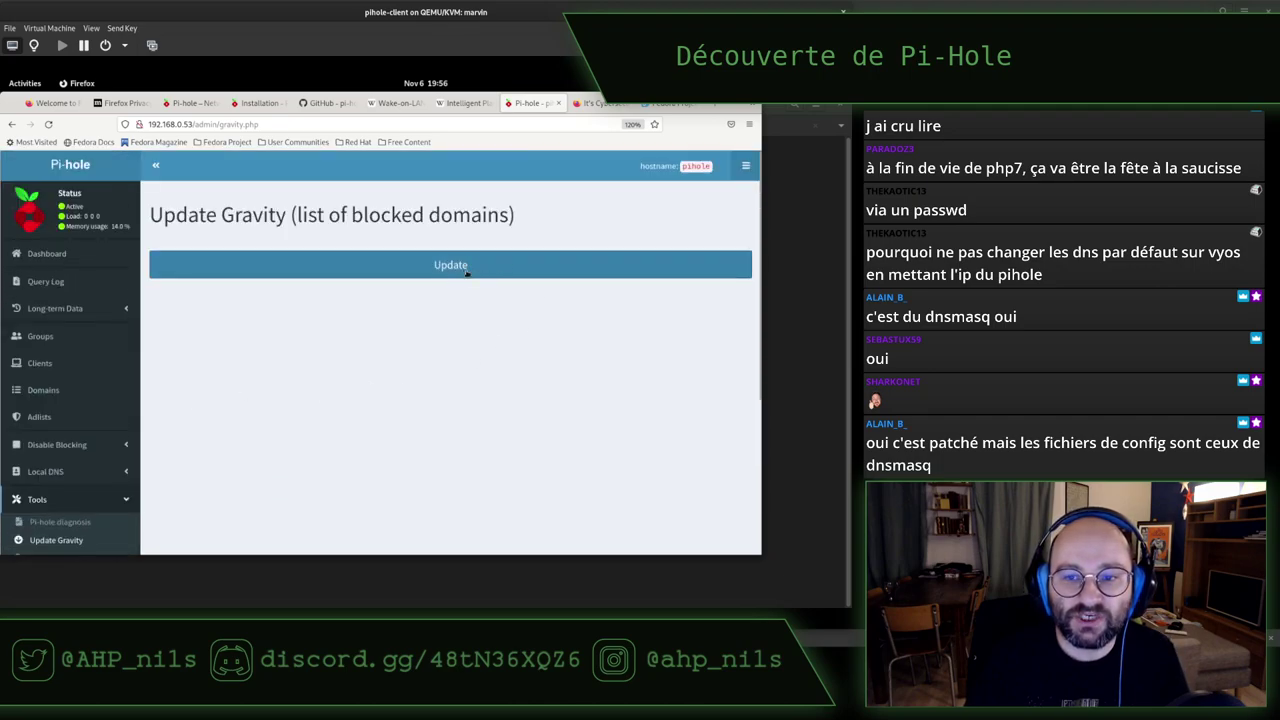
In the Pi-hole SSH tab, become root with sudo -i and move into /etc/cron.d
{"action": "key", "text": "alt+Tab"}
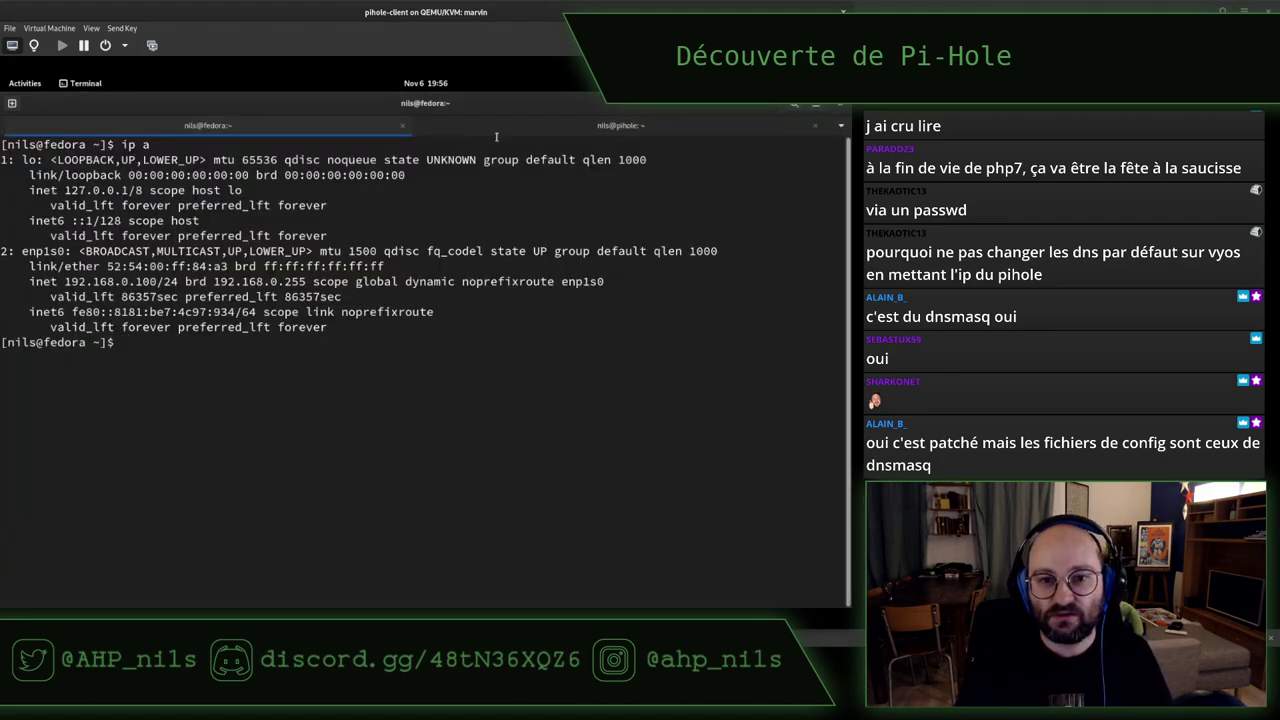
{"action": "left_click", "coordinate": [482, 126]}
{"action": "type", "text": "sudo -i"}
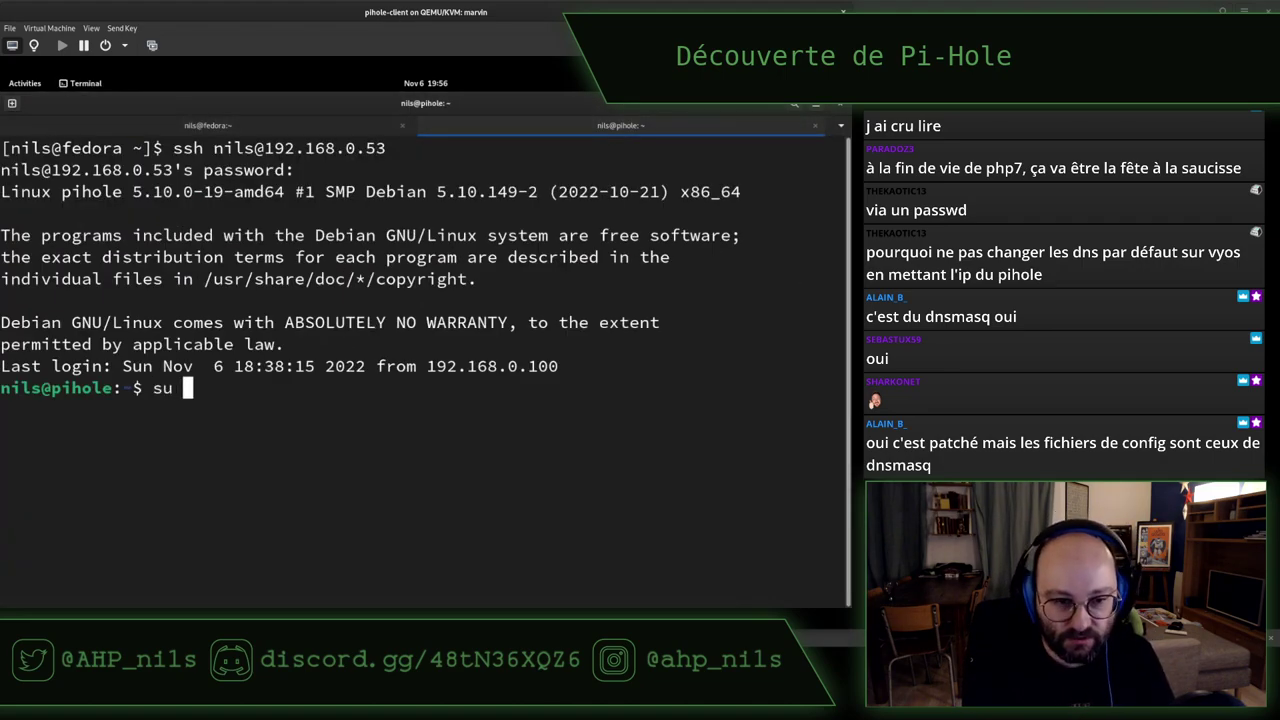
{"action": "key", "text": "Return"}
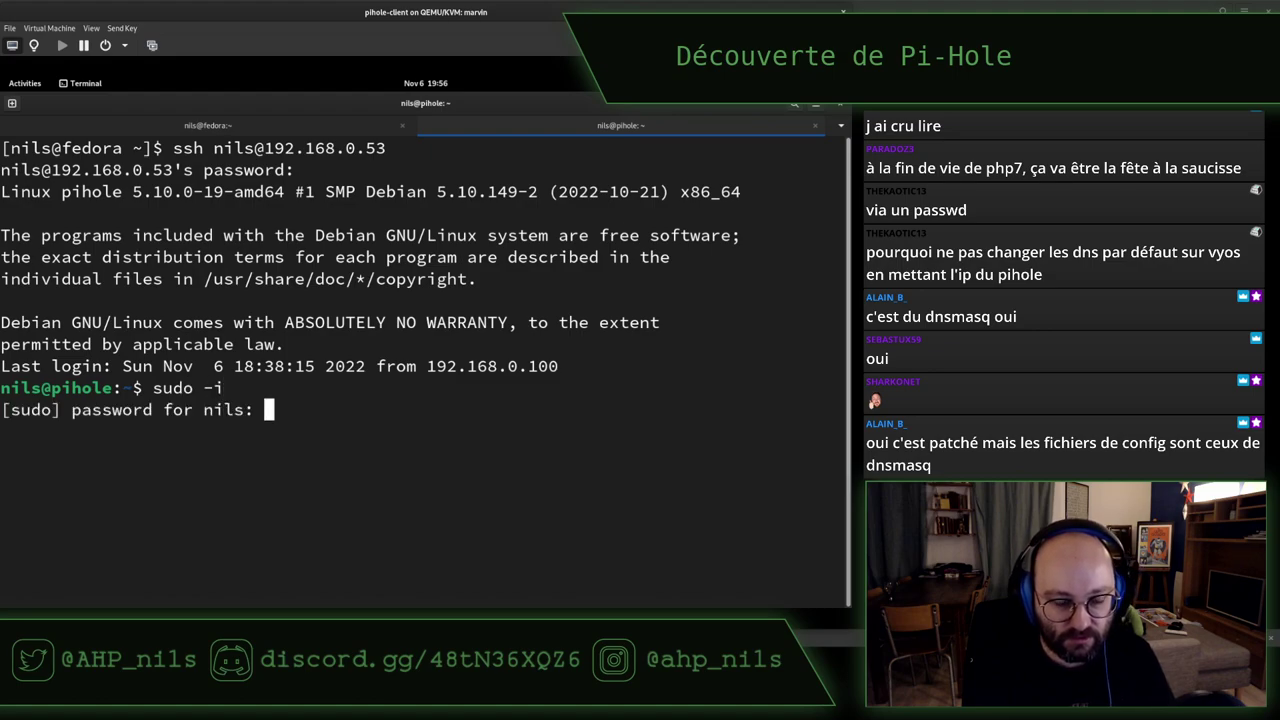
{"action": "key", "text": "Return"}
{"action": "type", "text": "cd /etc/cr"}
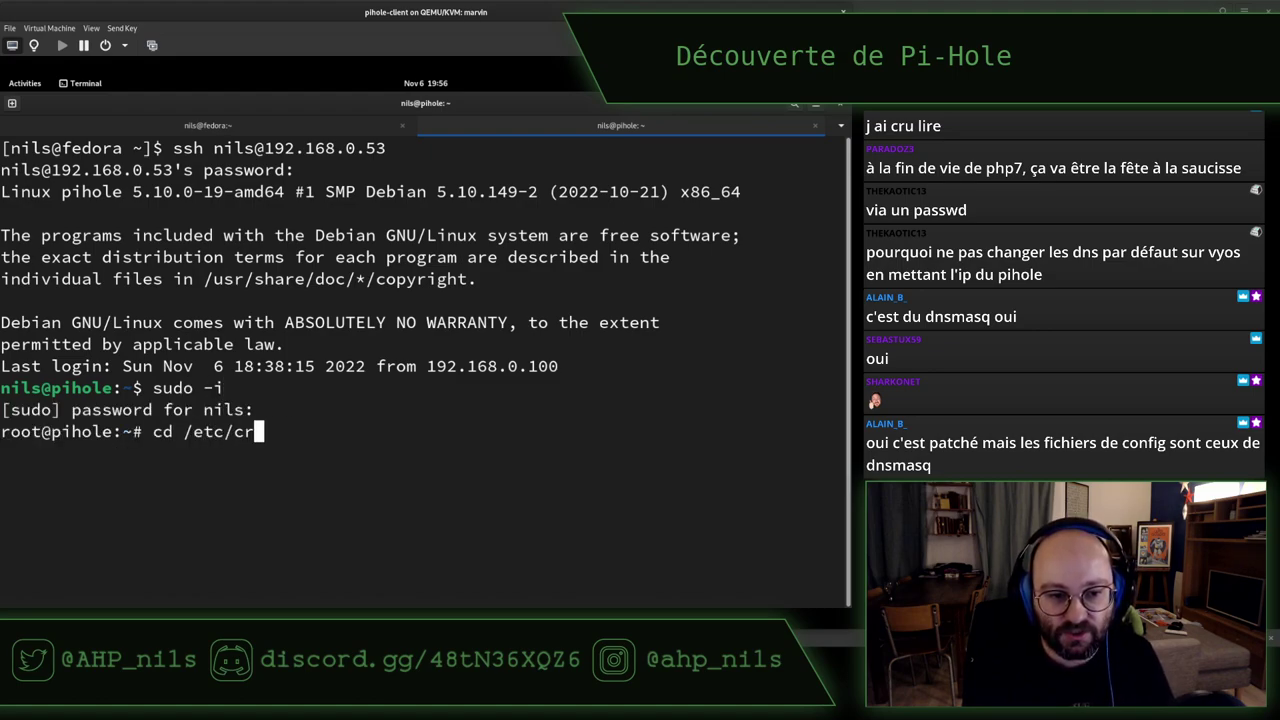
{"action": "key", "text": "Tab"}
{"action": "key", "text": "Return"}
{"action": "key", "text": "Up"}
{"action": "type", "text": "d"}
{"action": "key", "text": "Return"}
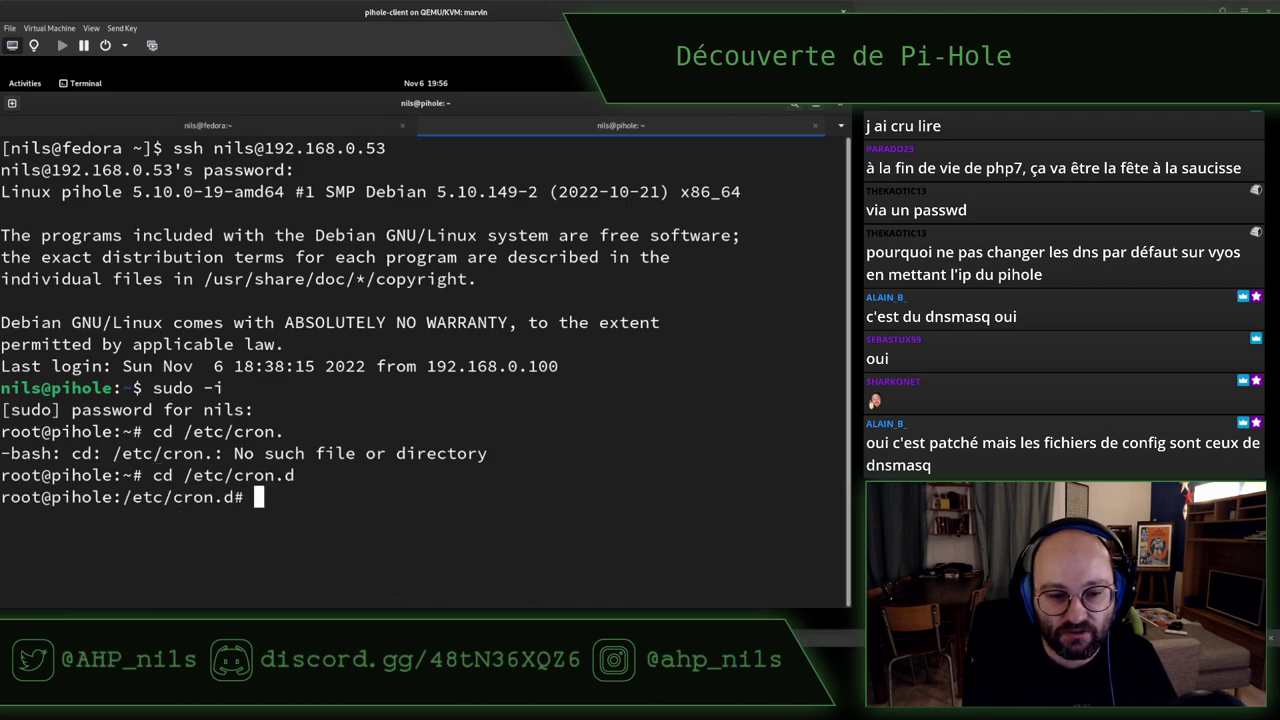
List the cron files with ls -hl, print the pihole file, and shrink the font
{"action": "type", "text": "ls -hl"}
{"action": "key", "text": "Return"}
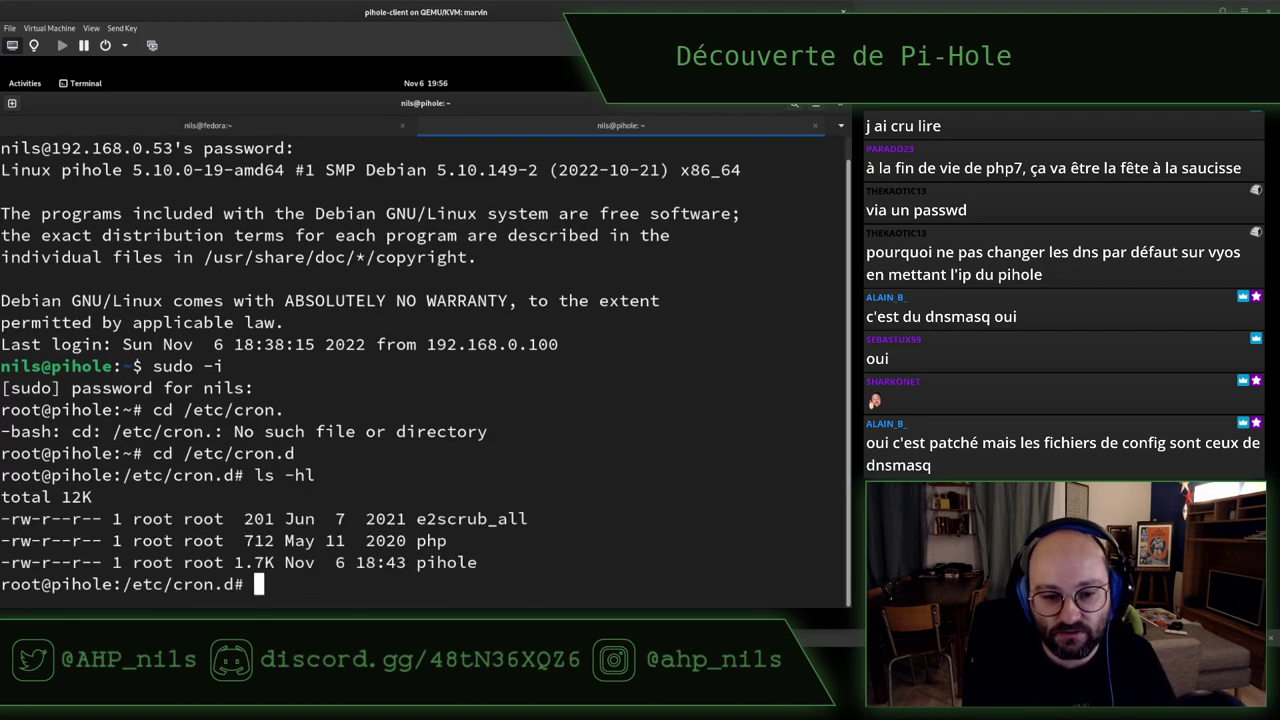
{"action": "type", "text": "cat pu"}
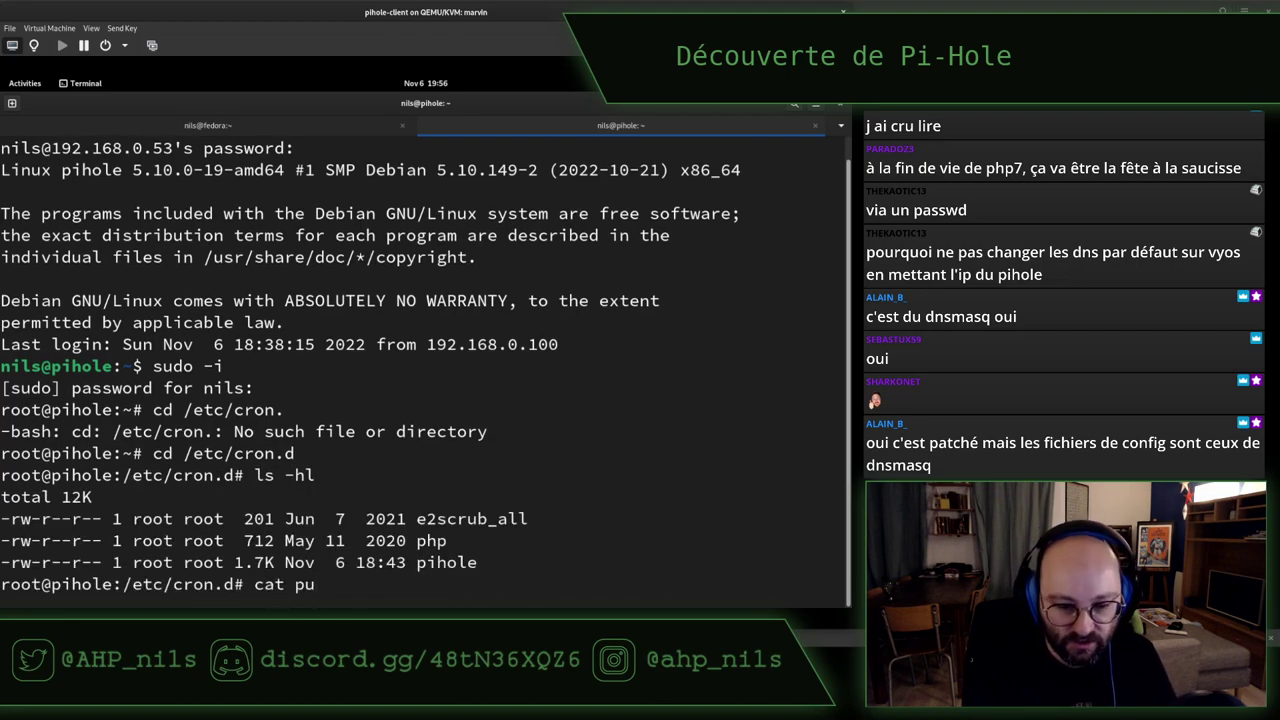
{"action": "key", "text": "BackSpace"}
{"action": "type", "text": "i"}
{"action": "key", "text": "Tab"}
{"action": "key", "text": "Return"}
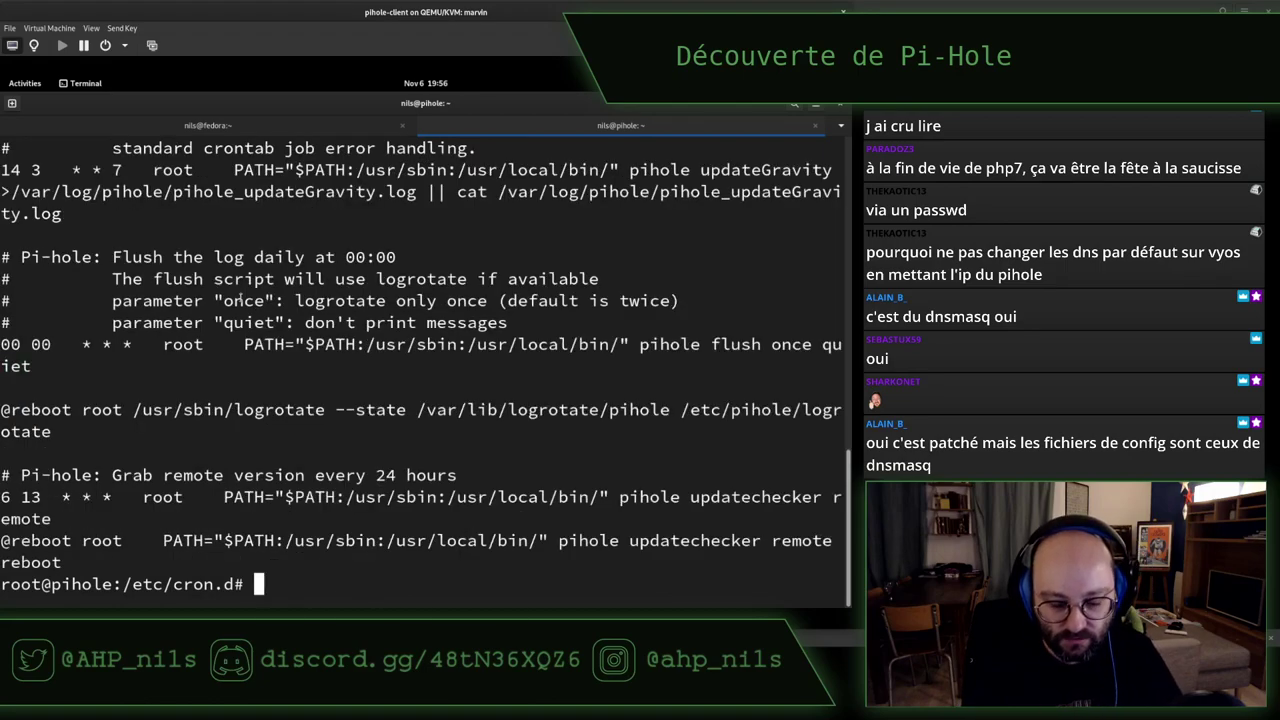
{"action": "key", "text": "ctrl+minus"}
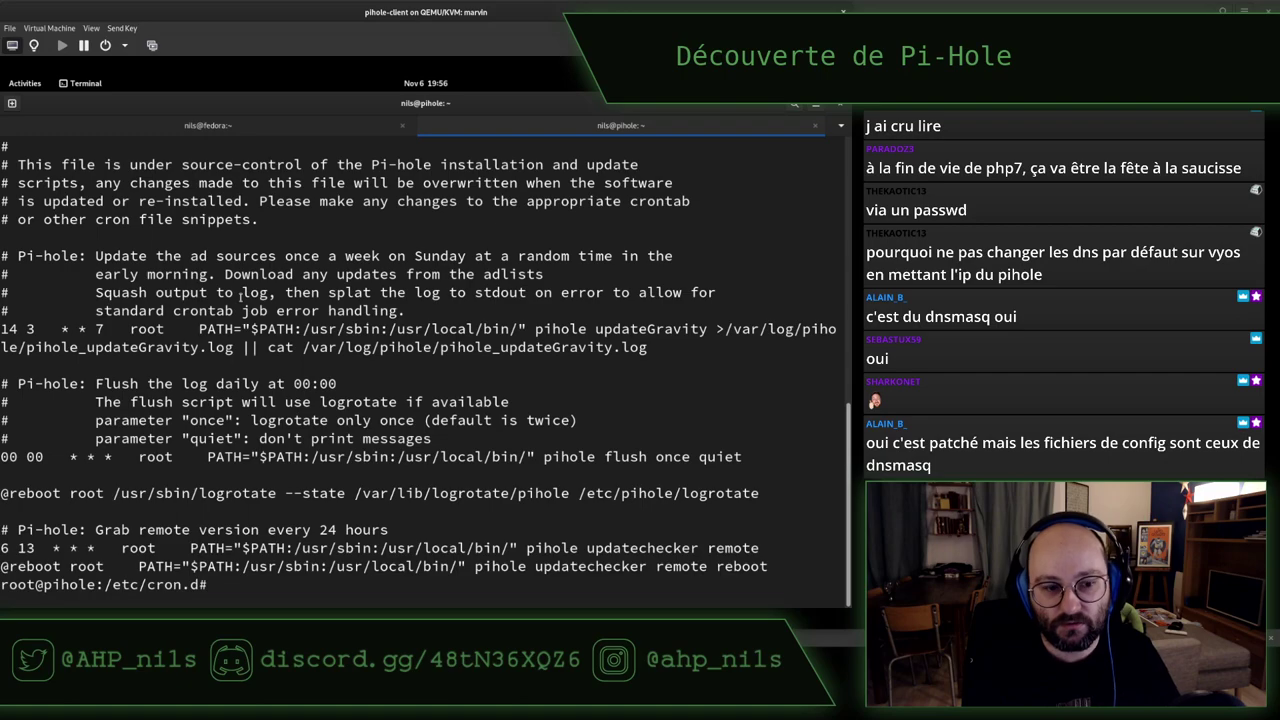
{"action": "type", "text": "le"}
{"action": "key", "text": "BackSpace"}
{"action": "key", "text": "BackSpace"}
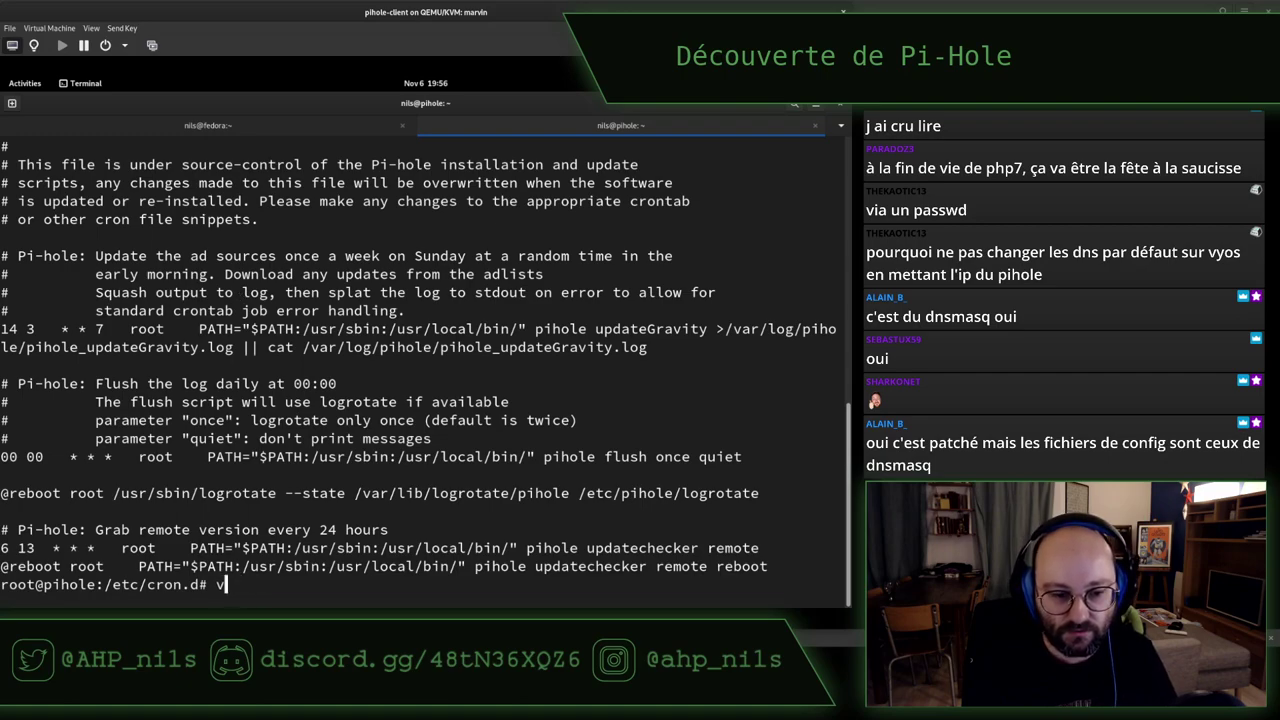
Read the pihole cron file in vim: weekly updateGravity (14 3 * * 7) and log flush entries
{"action": "type", "text": "vim pihole"}
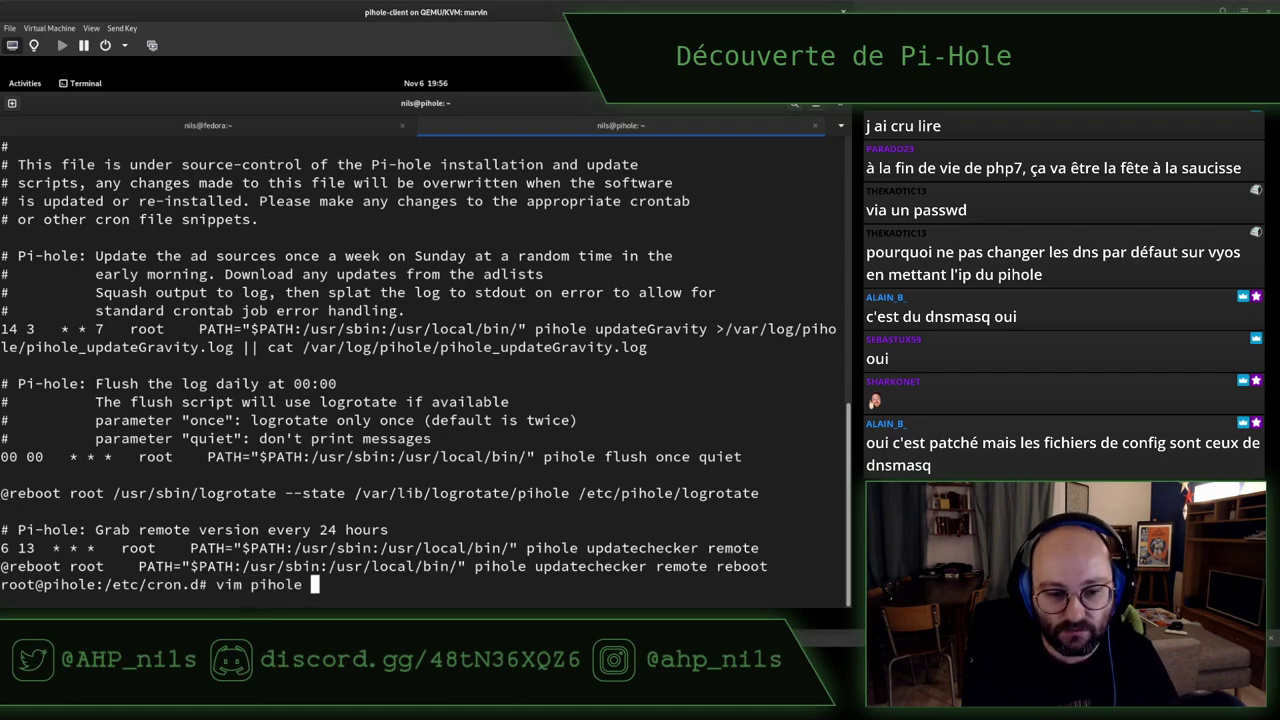
{"action": "key", "text": "Return"}
{"action": "key", "text": "Down"}
{"action": "key", "text": "Down"}
{"action": "key", "text": "Down"}
{"action": "key", "text": "Down"}
{"action": "key", "text": "Down"}
{"action": "key", "text": "Down"}
{"action": "key", "text": "Down"}
{"action": "key", "text": "Down"}
{"action": "key", "text": "Down"}
{"action": "key", "text": "Down"}
{"action": "key", "text": "Down"}
{"action": "key", "text": "Down"}
{"action": "key", "text": "Down"}
{"action": "key", "text": "Down"}
{"action": "key", "text": "Down"}
{"action": "key", "text": "Down"}
{"action": "key", "text": "Down"}
{"action": "key", "text": "Down"}
{"action": "key", "text": "Down"}
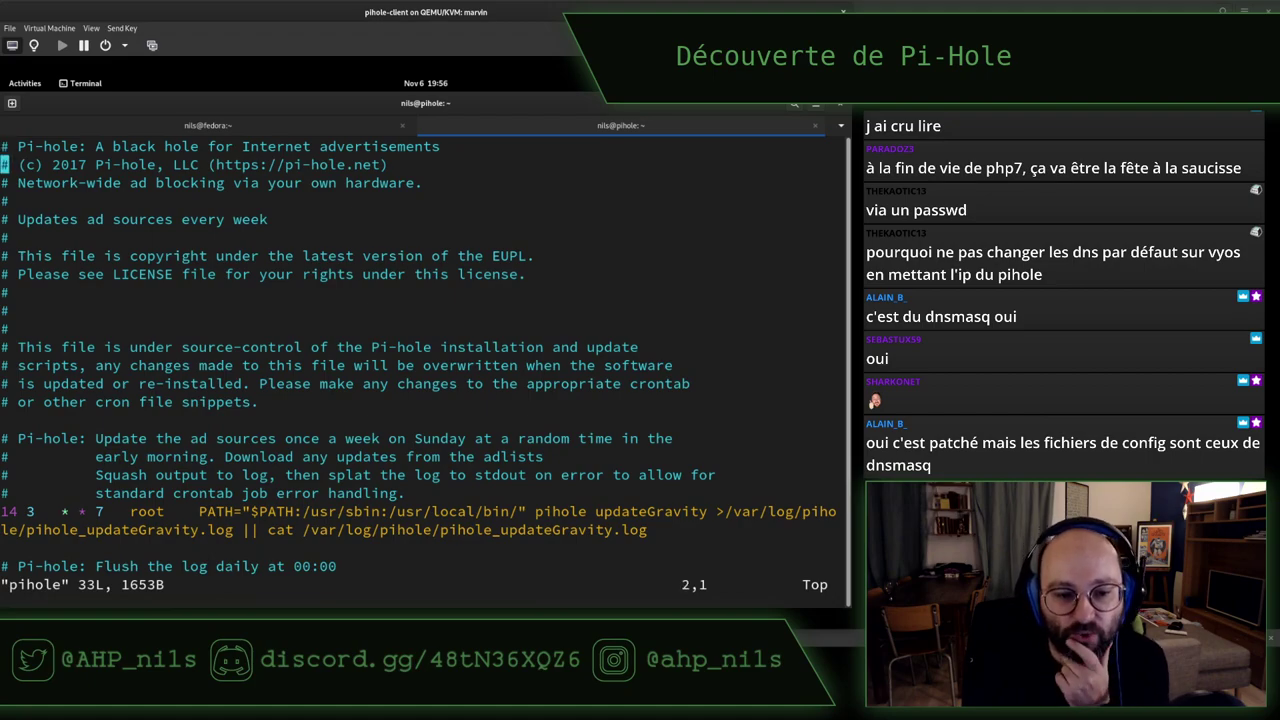
{"action": "key", "text": "Down"}
{"action": "key", "text": "Down"}
{"action": "key", "text": "Down"}
{"action": "key", "text": "Down"}
{"action": "key", "text": "Down"}
{"action": "key", "text": "Down"}
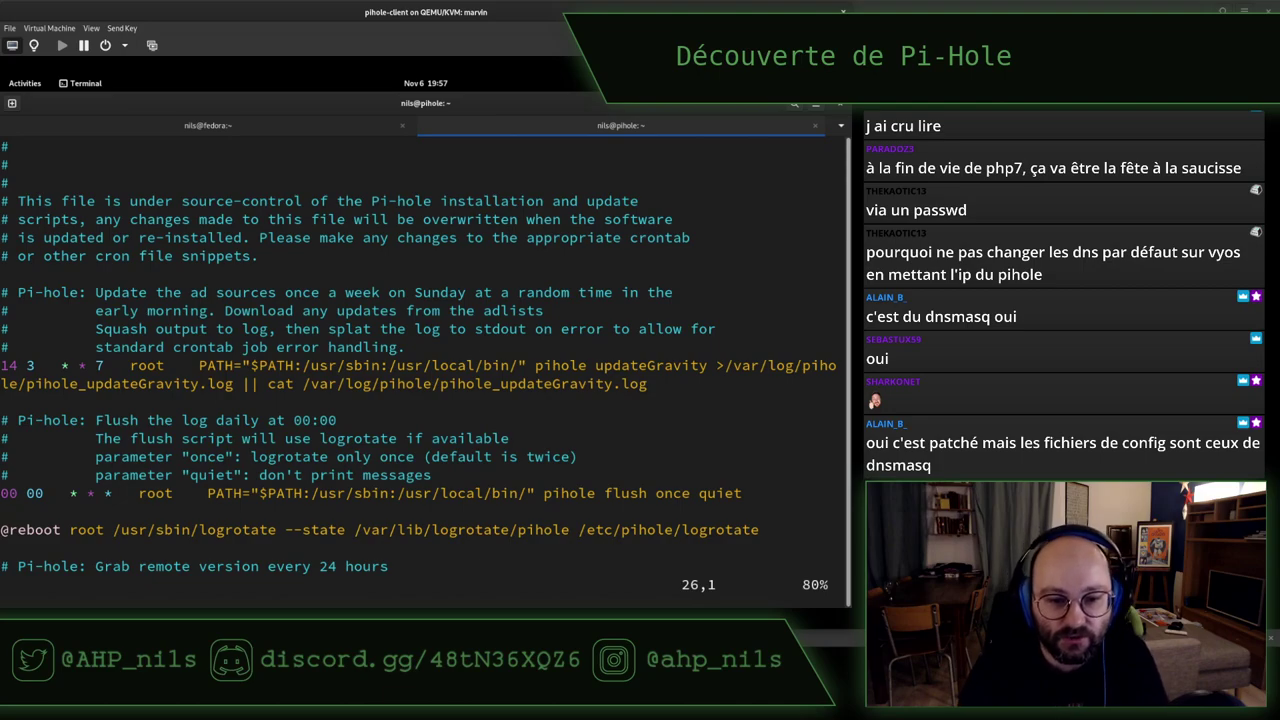
{"action": "key", "text": "j"}
{"action": "key", "text": "j"}
{"action": "key", "text": "j"}
{"action": "key", "text": "j"}
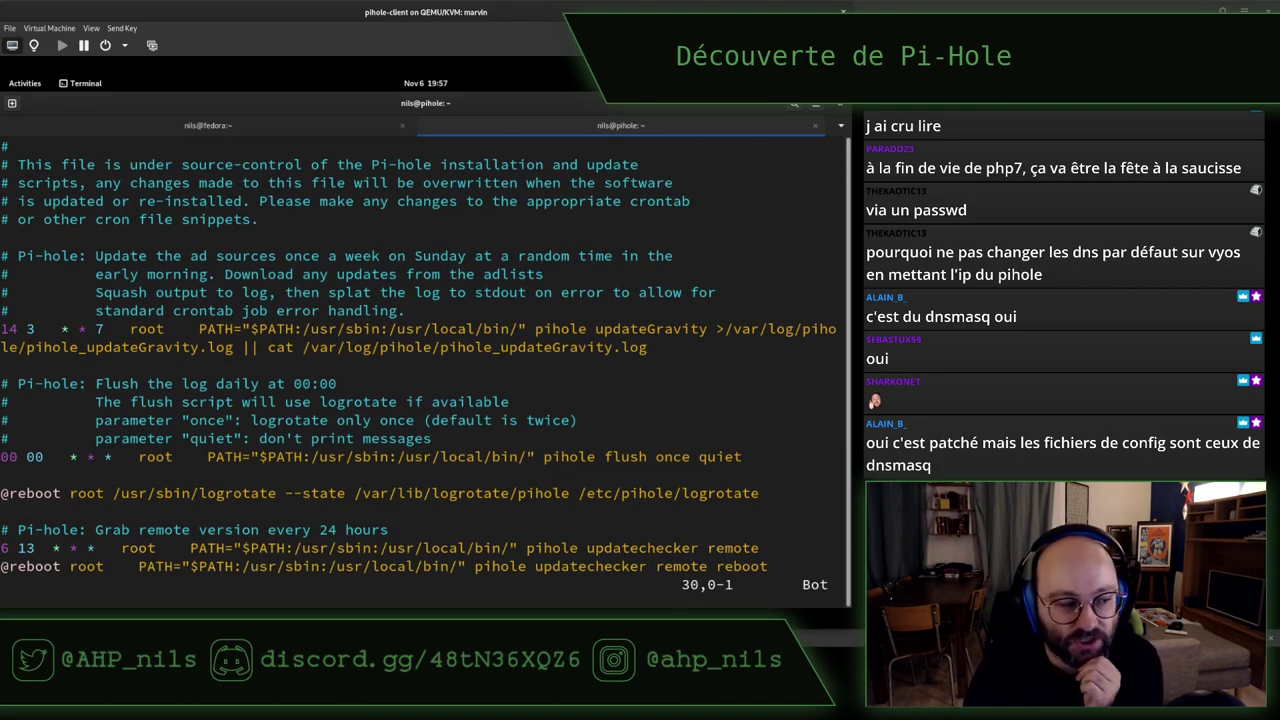
{"action": "key", "text": "j"}
{"action": "key", "text": "j"}
{"action": "key", "text": "j"}
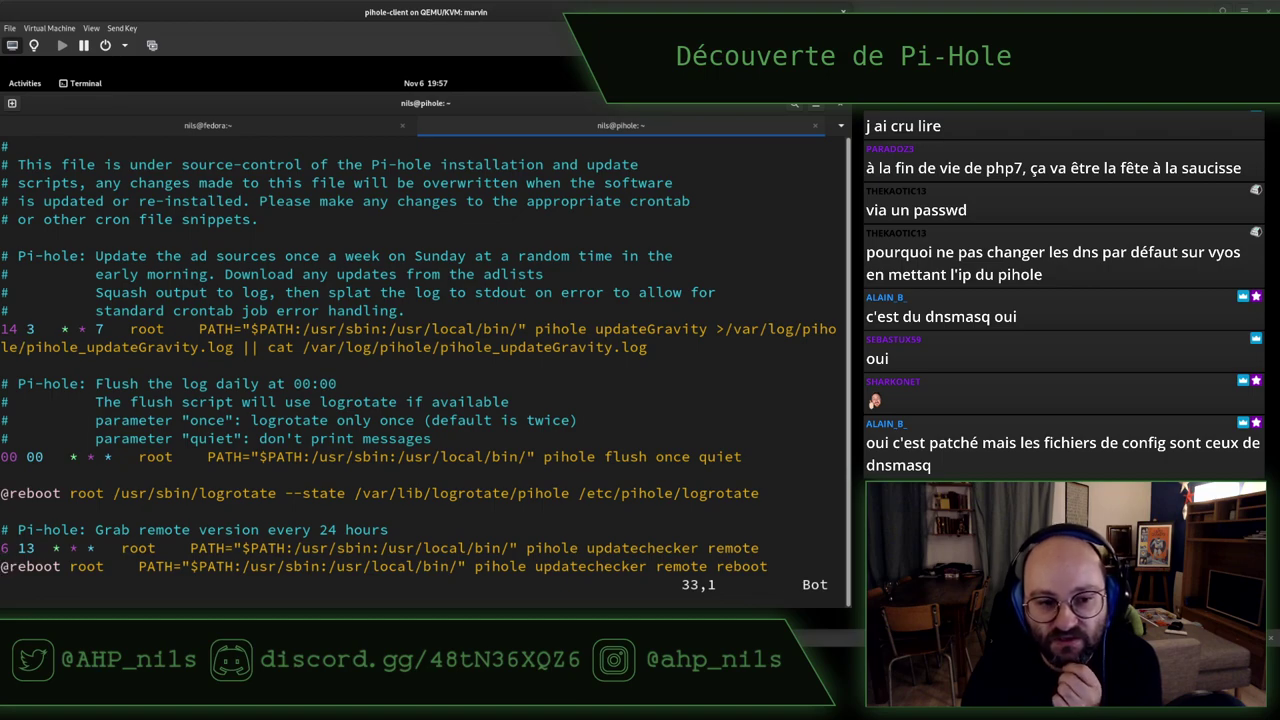
{"action": "key", "text": "Up"}
{"action": "key", "text": "Up"}
{"action": "key", "text": "Up"}
{"action": "key", "text": "Up"}
{"action": "key", "text": "Up"}
{"action": "key", "text": "Up"}
{"action": "key", "text": "Up"}
{"action": "key", "text": "Up"}
{"action": "key", "text": "Up"}
{"action": "key", "text": "Up"}
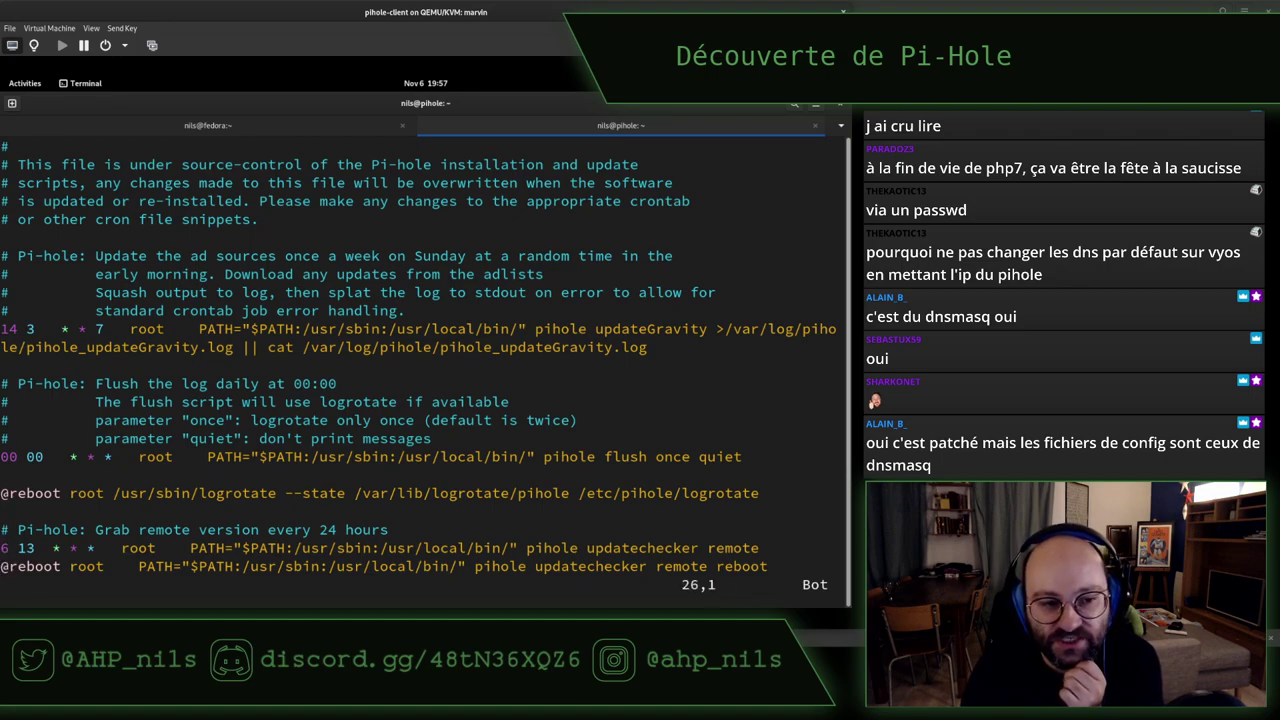
{"action": "key", "text": "Up"}
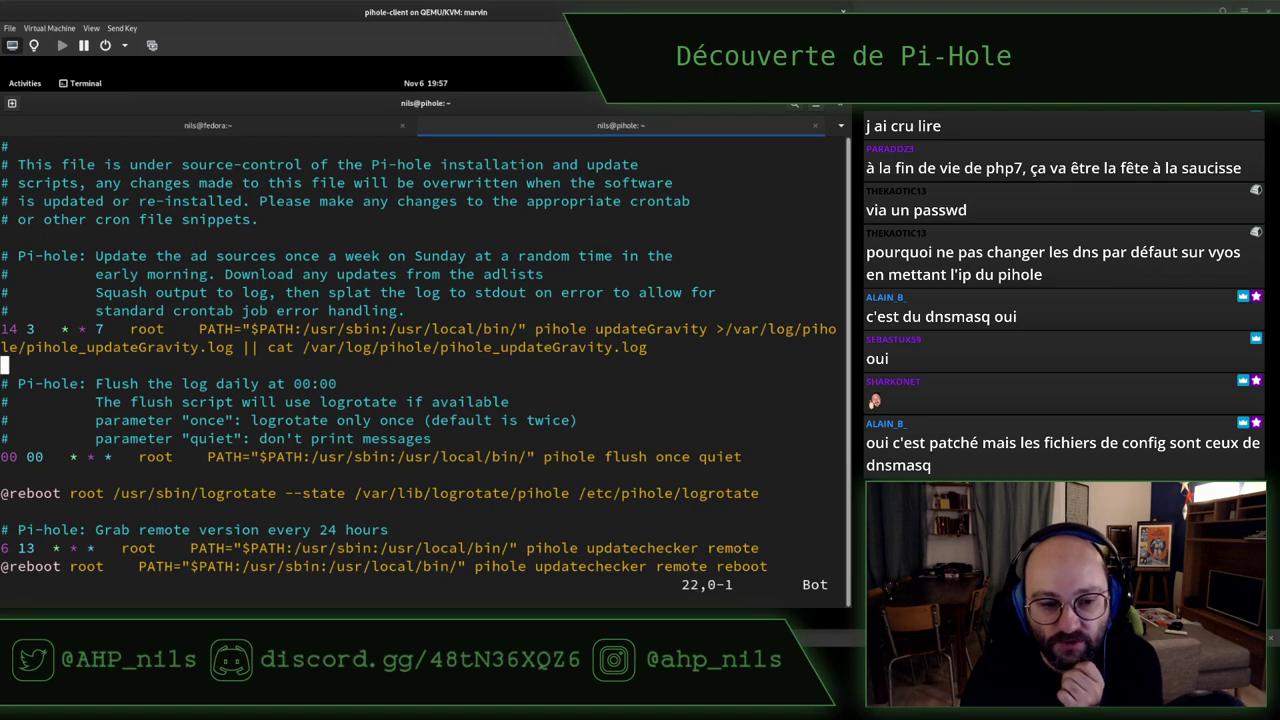